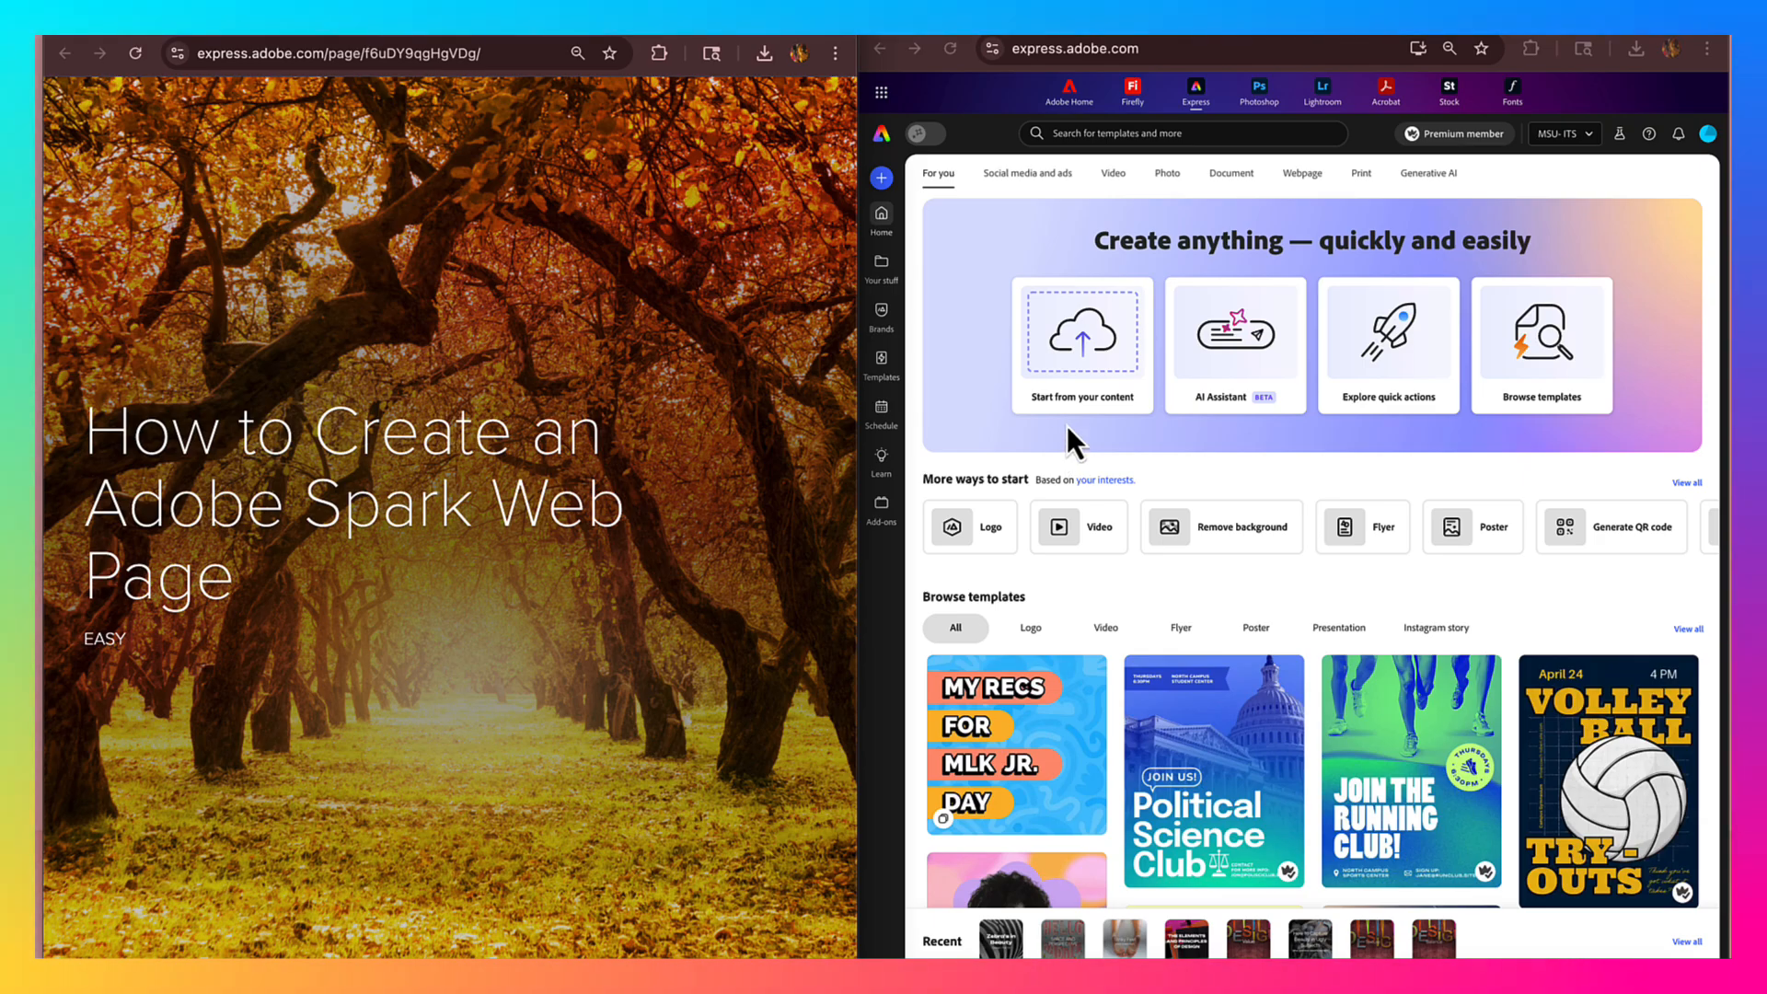
# - Start a new project of the webpage type from the creation options
pyautogui.click(886, 185)
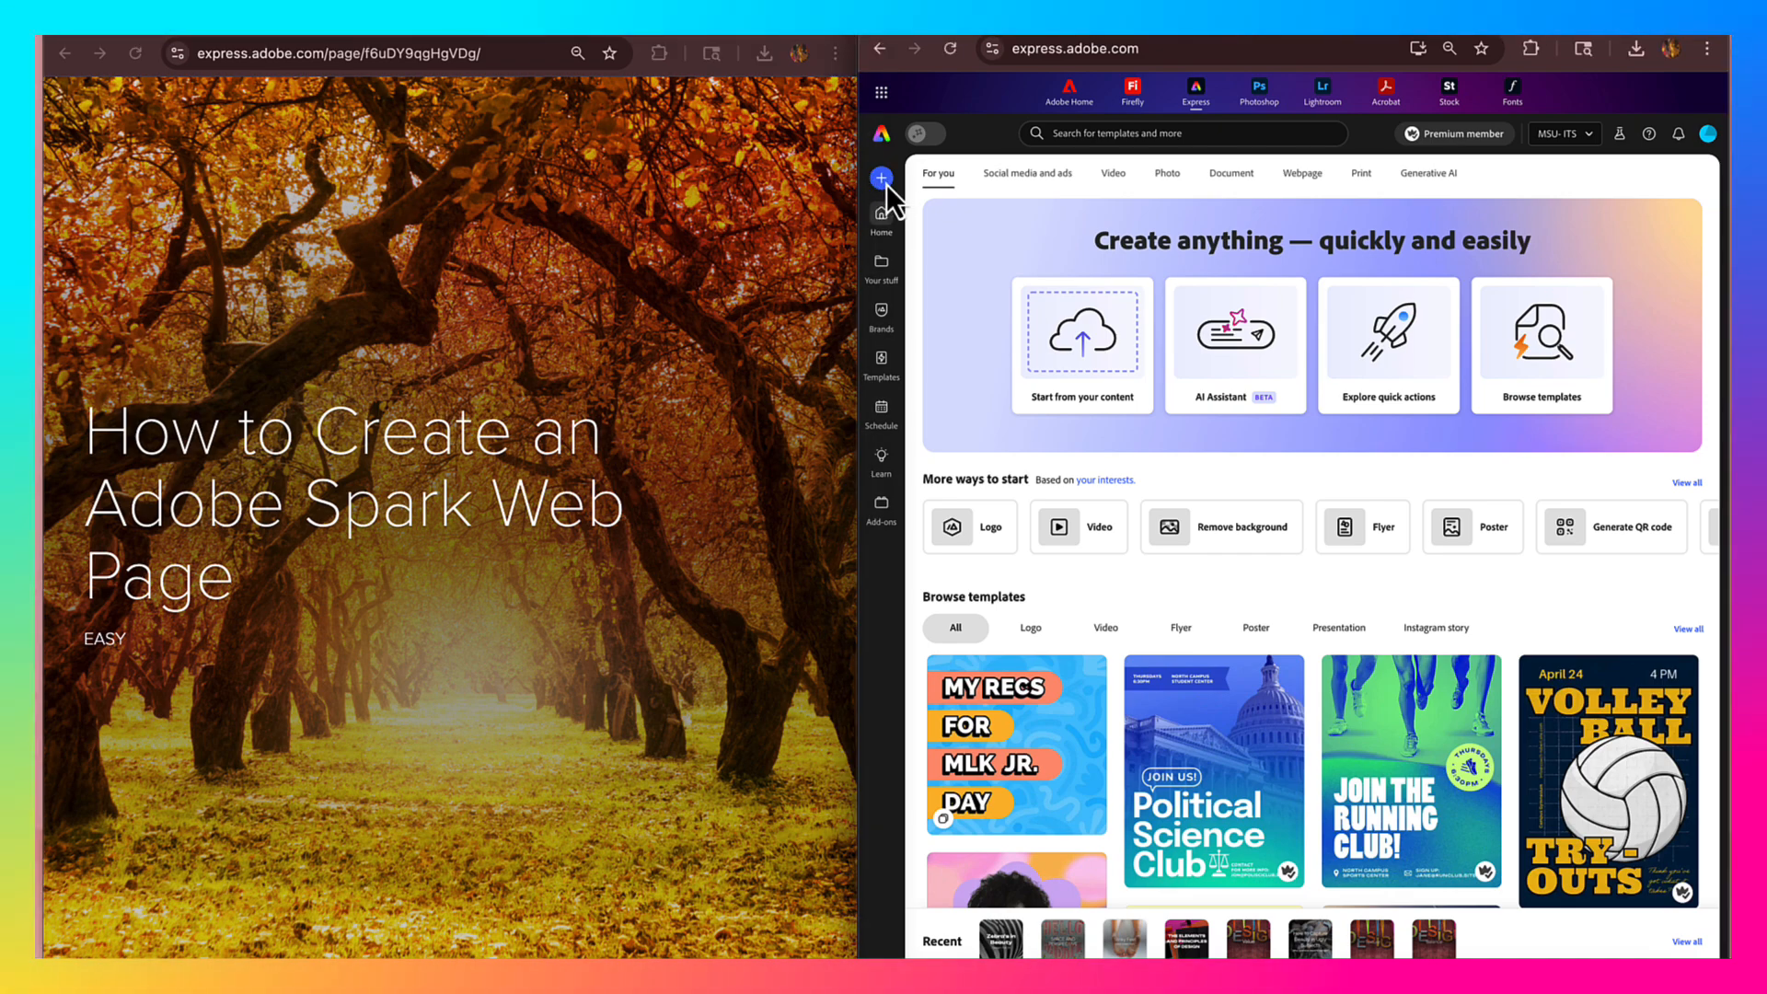
pyautogui.click(886, 184)
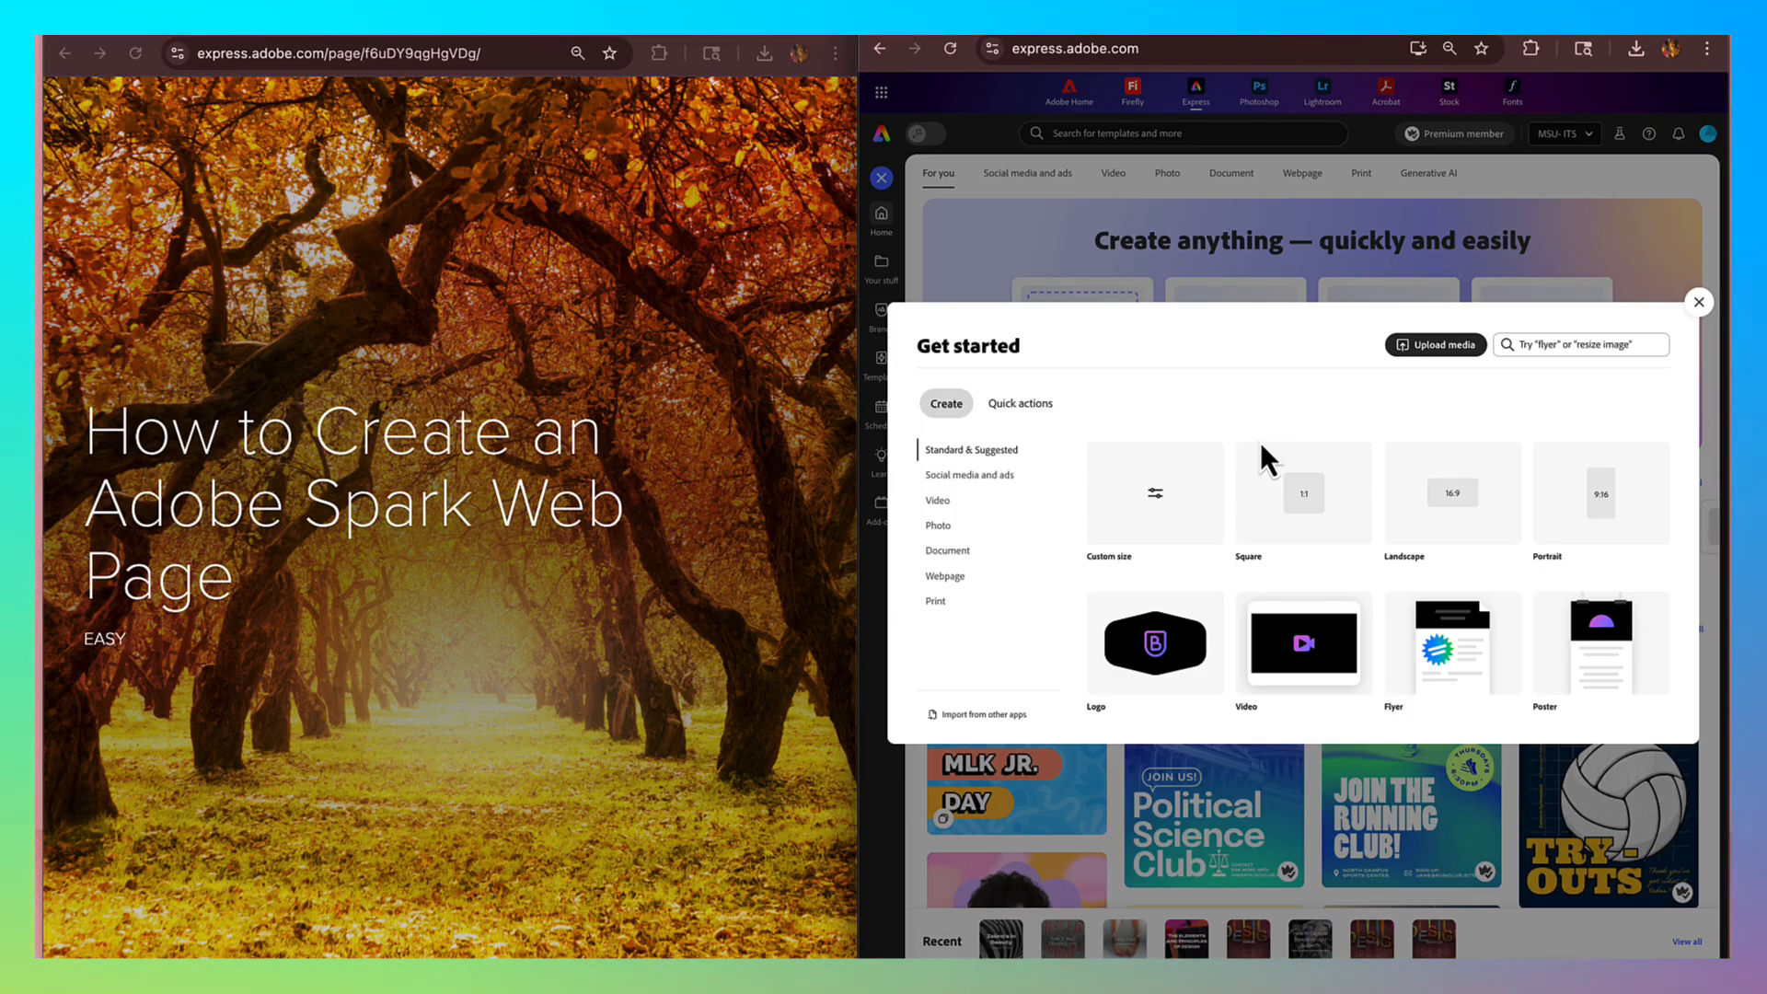
pyautogui.click(953, 578)
pyautogui.click(945, 451)
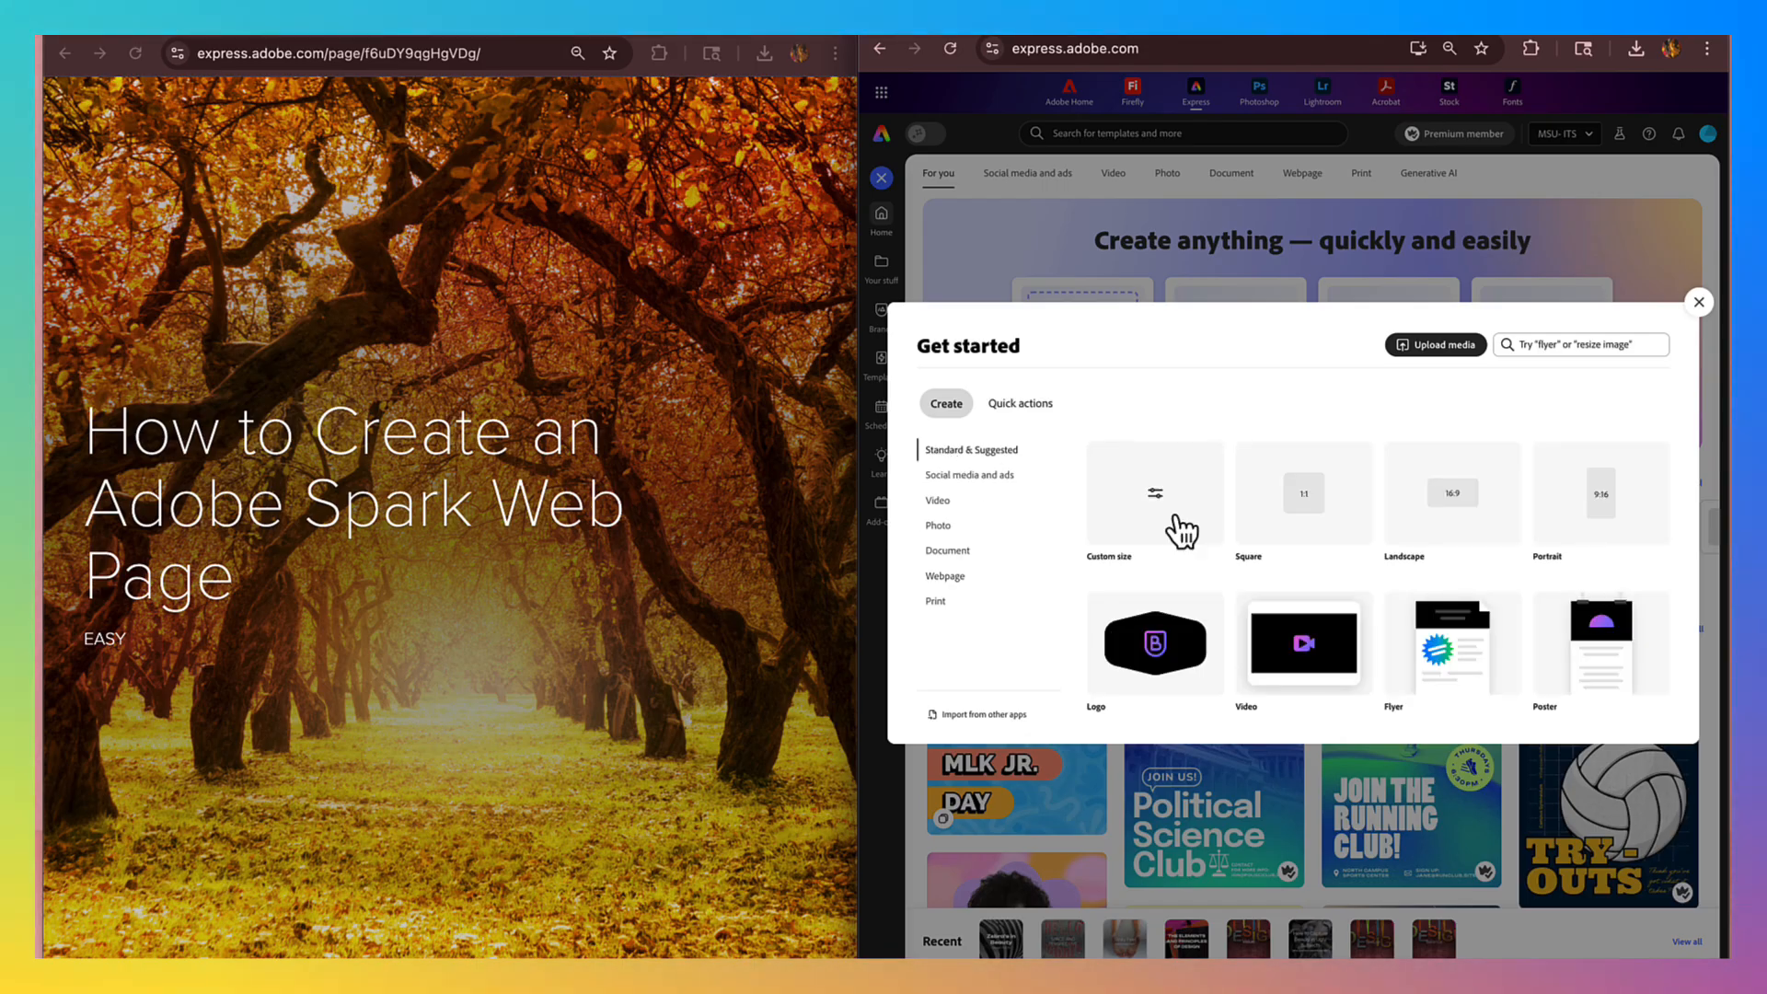
pyautogui.scroll(-5, 1298, 671)
pyautogui.click(1445, 529)
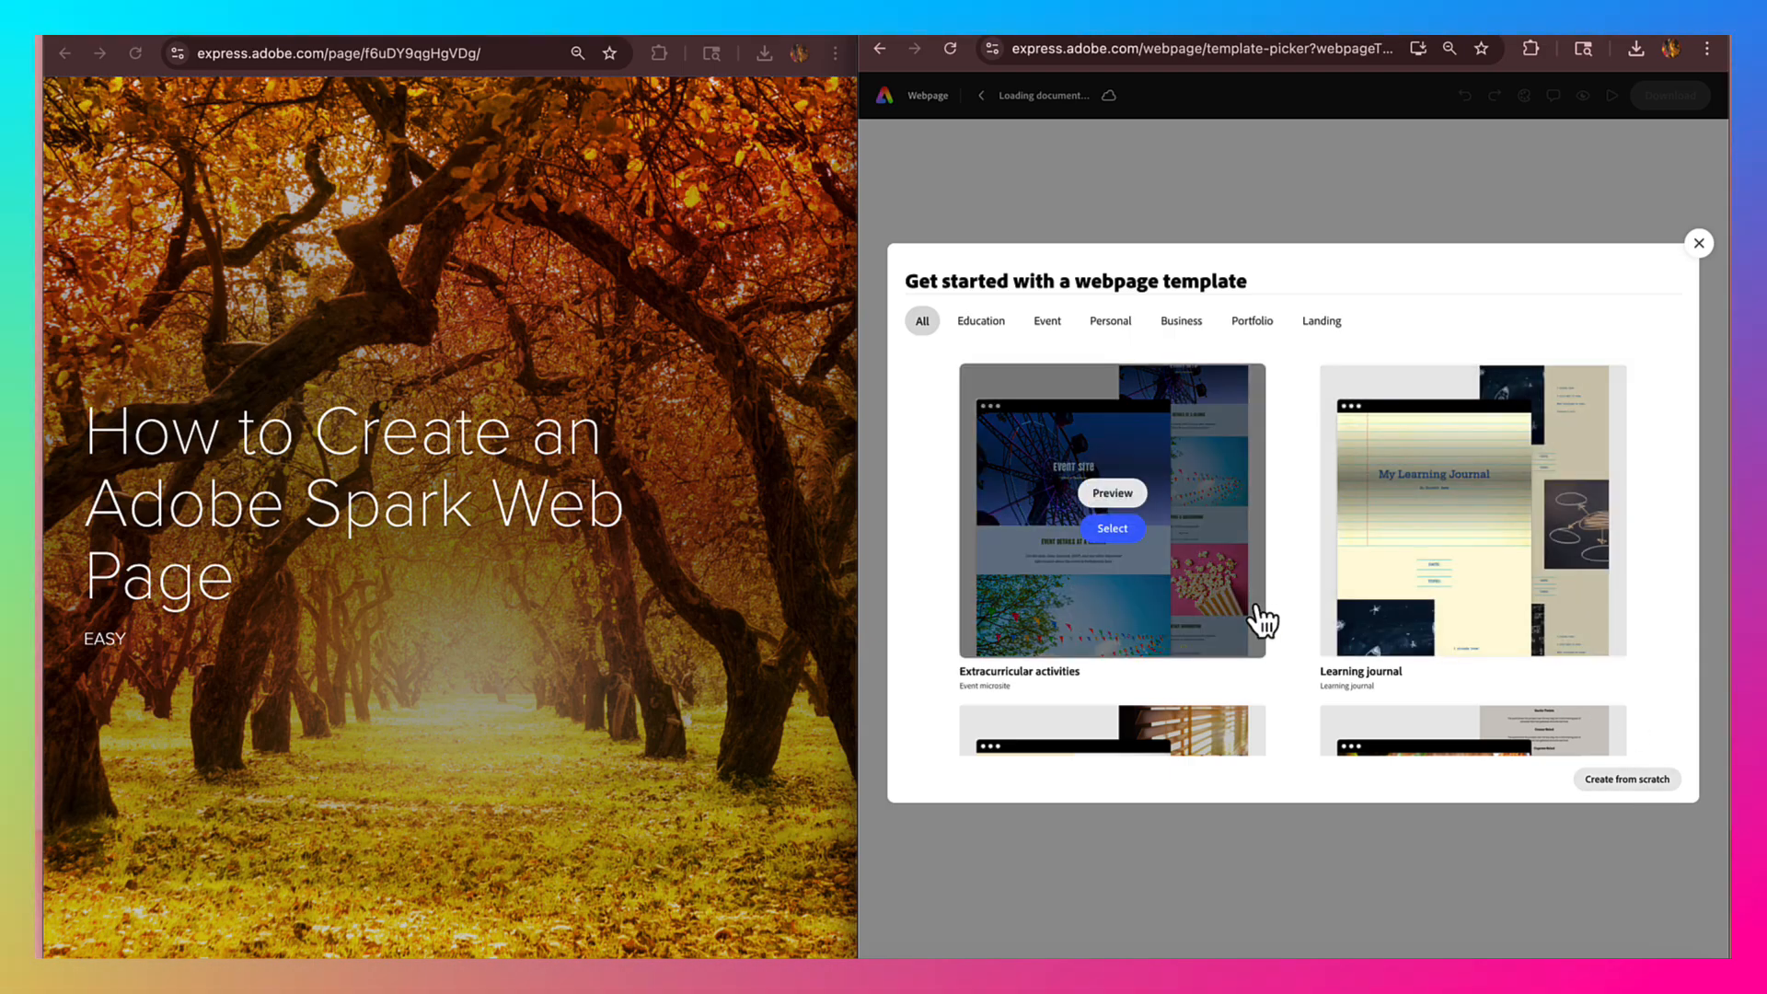
# - Browse the webpage templates and choose to create the page from scratch
pyautogui.scroll(-4, 1263, 621)
pyautogui.scroll(-15, 1262, 621)
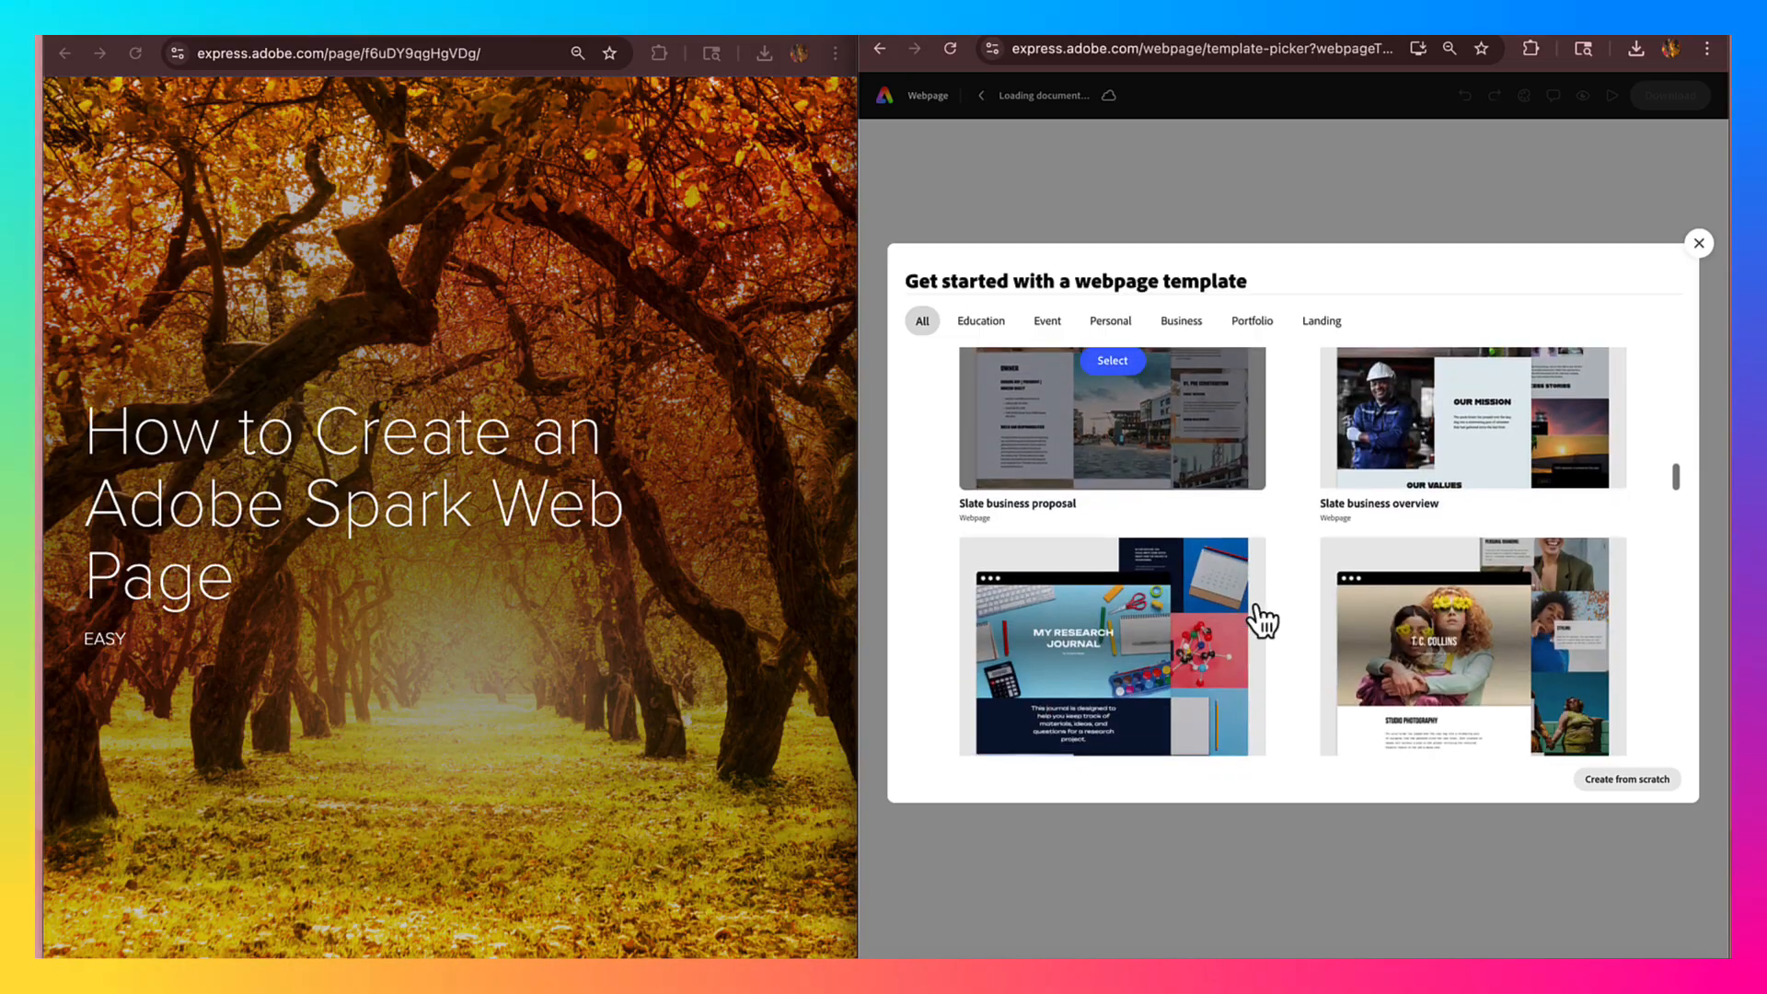
pyautogui.click(1627, 780)
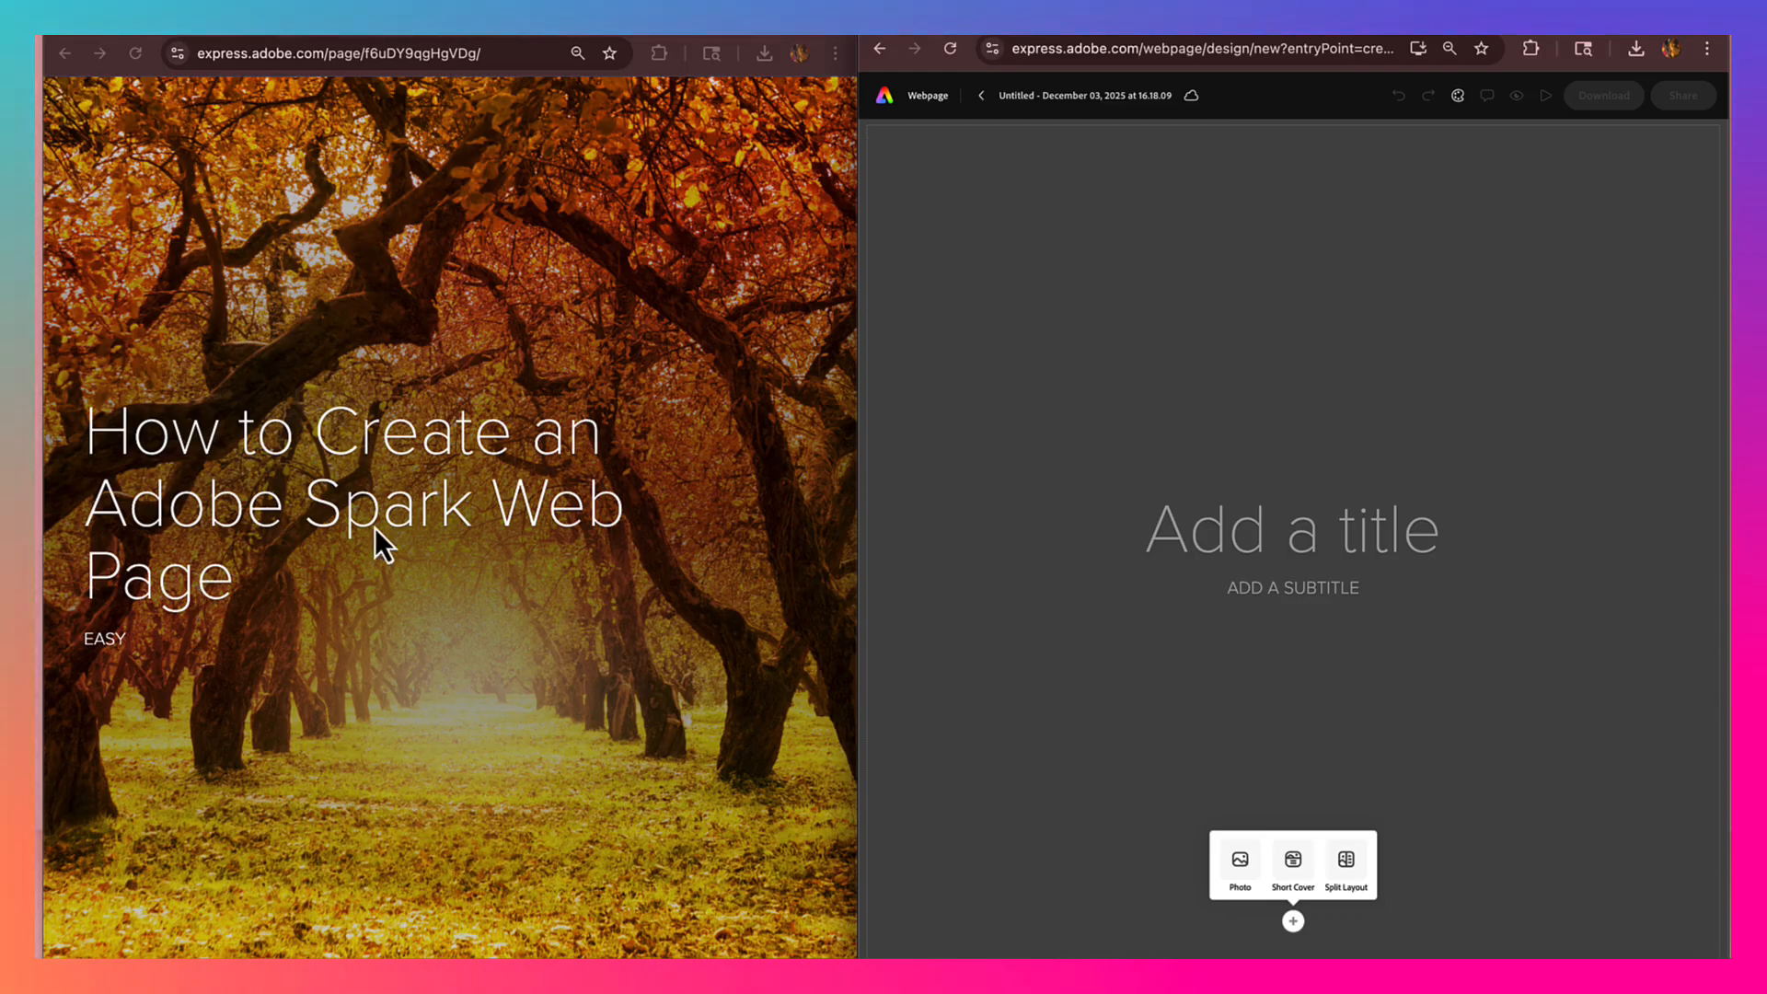
# - Enter the author's full name as the title of the blank webpage
pyautogui.click(1238, 540)
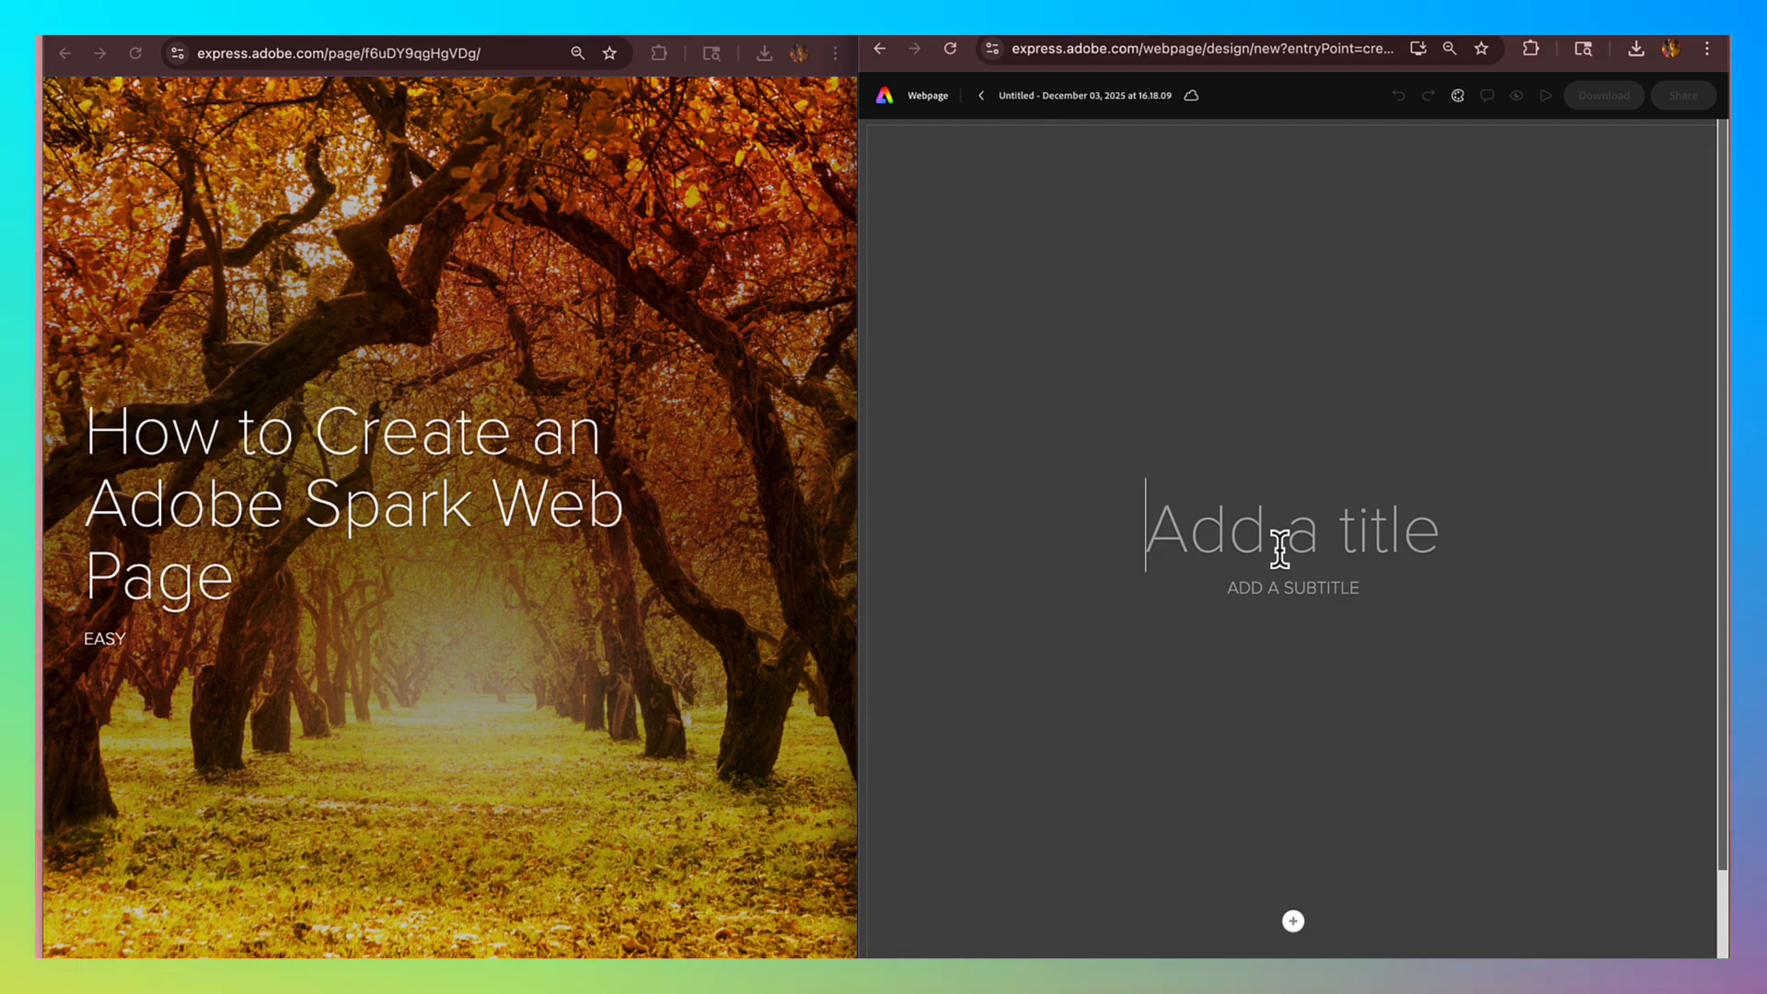
pyautogui.write('A')
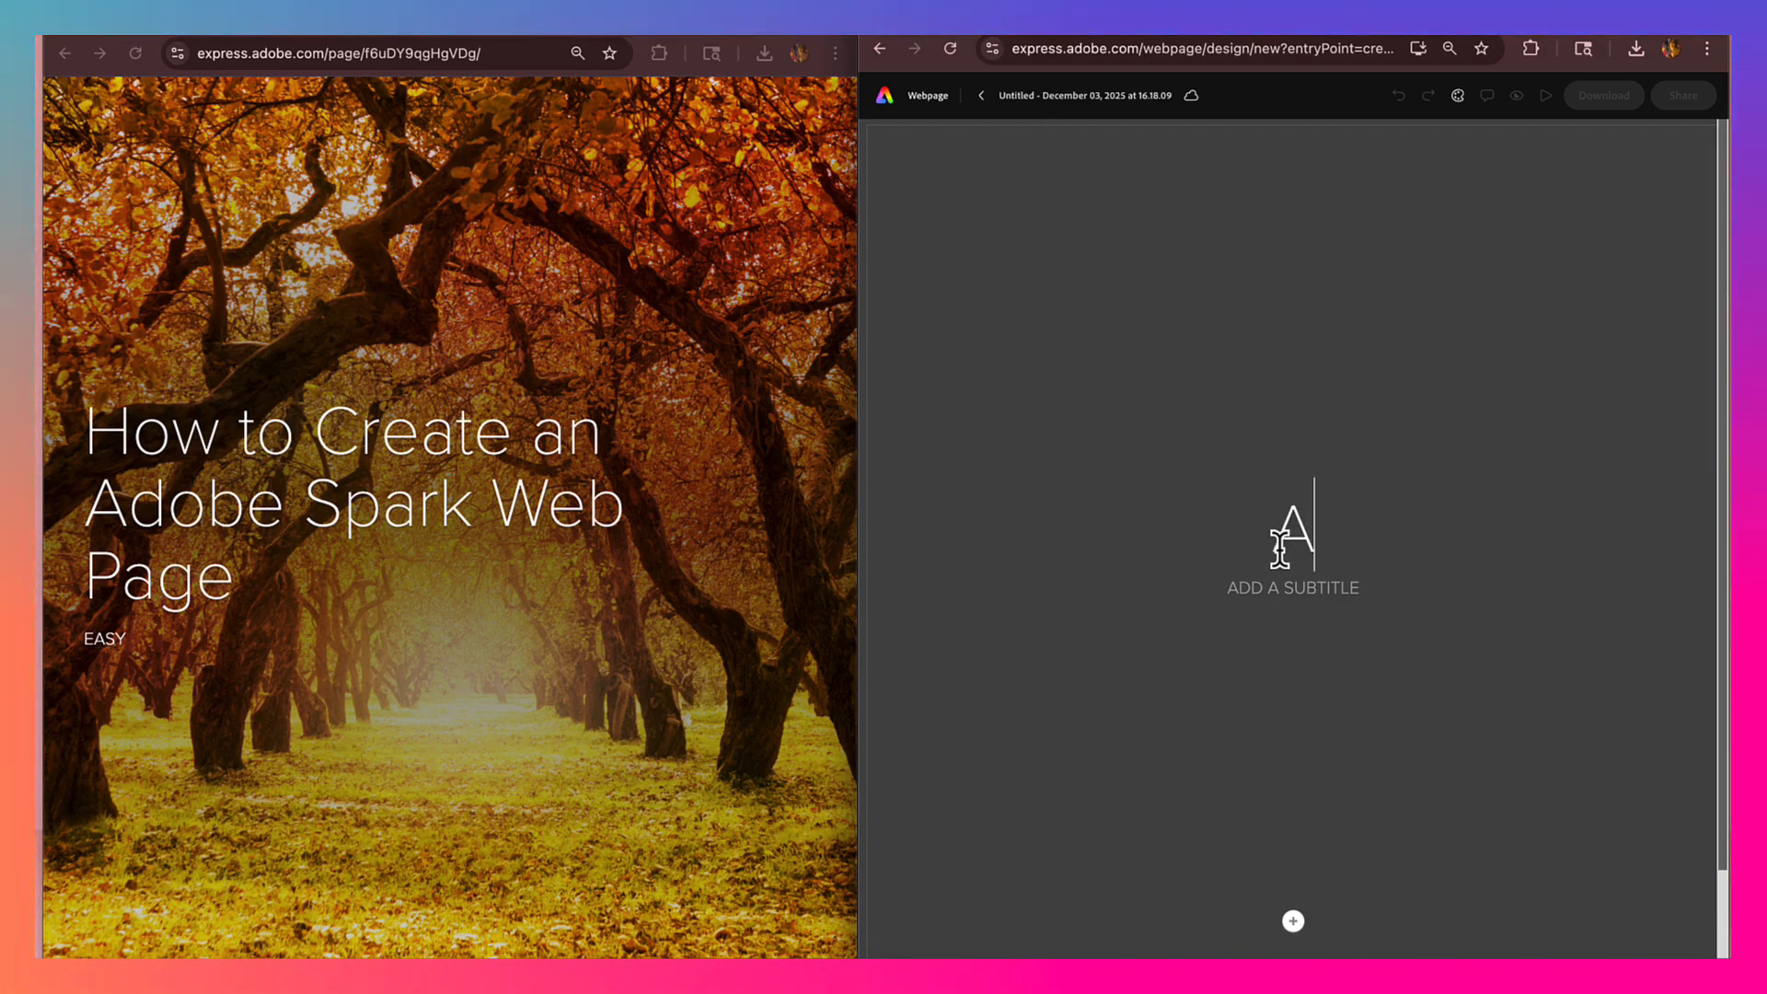
pyautogui.write('ngel')
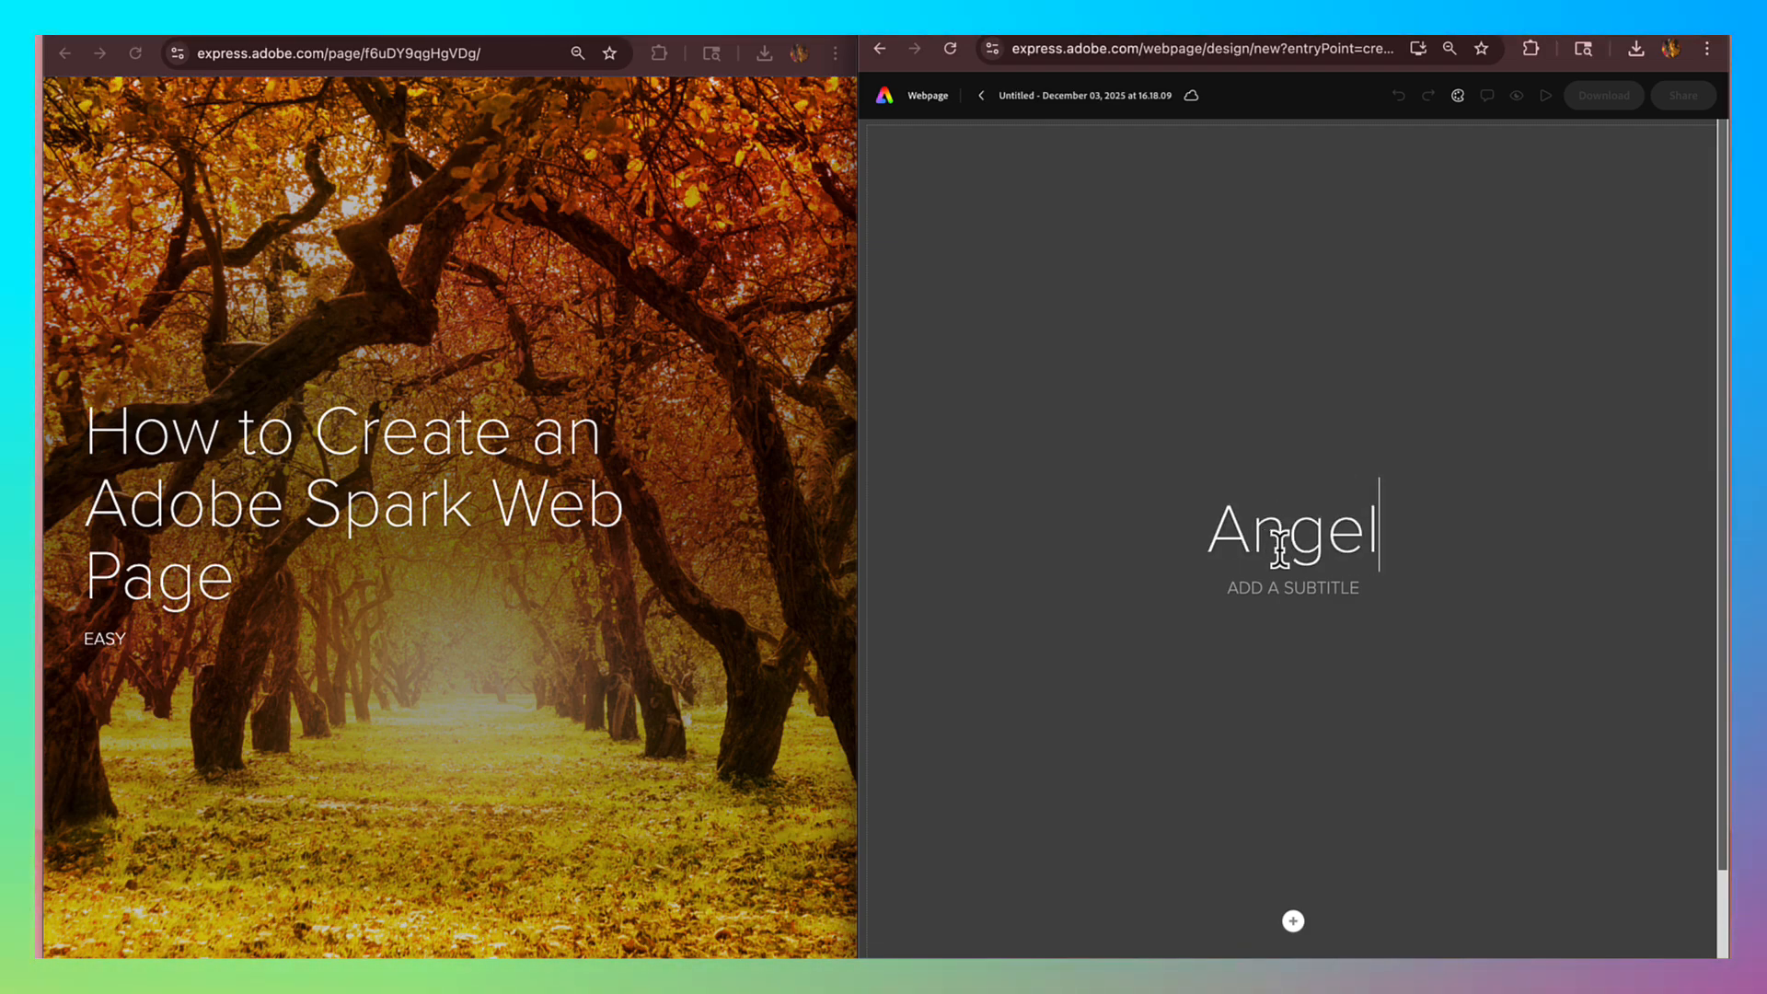
pyautogui.write('a Latha')
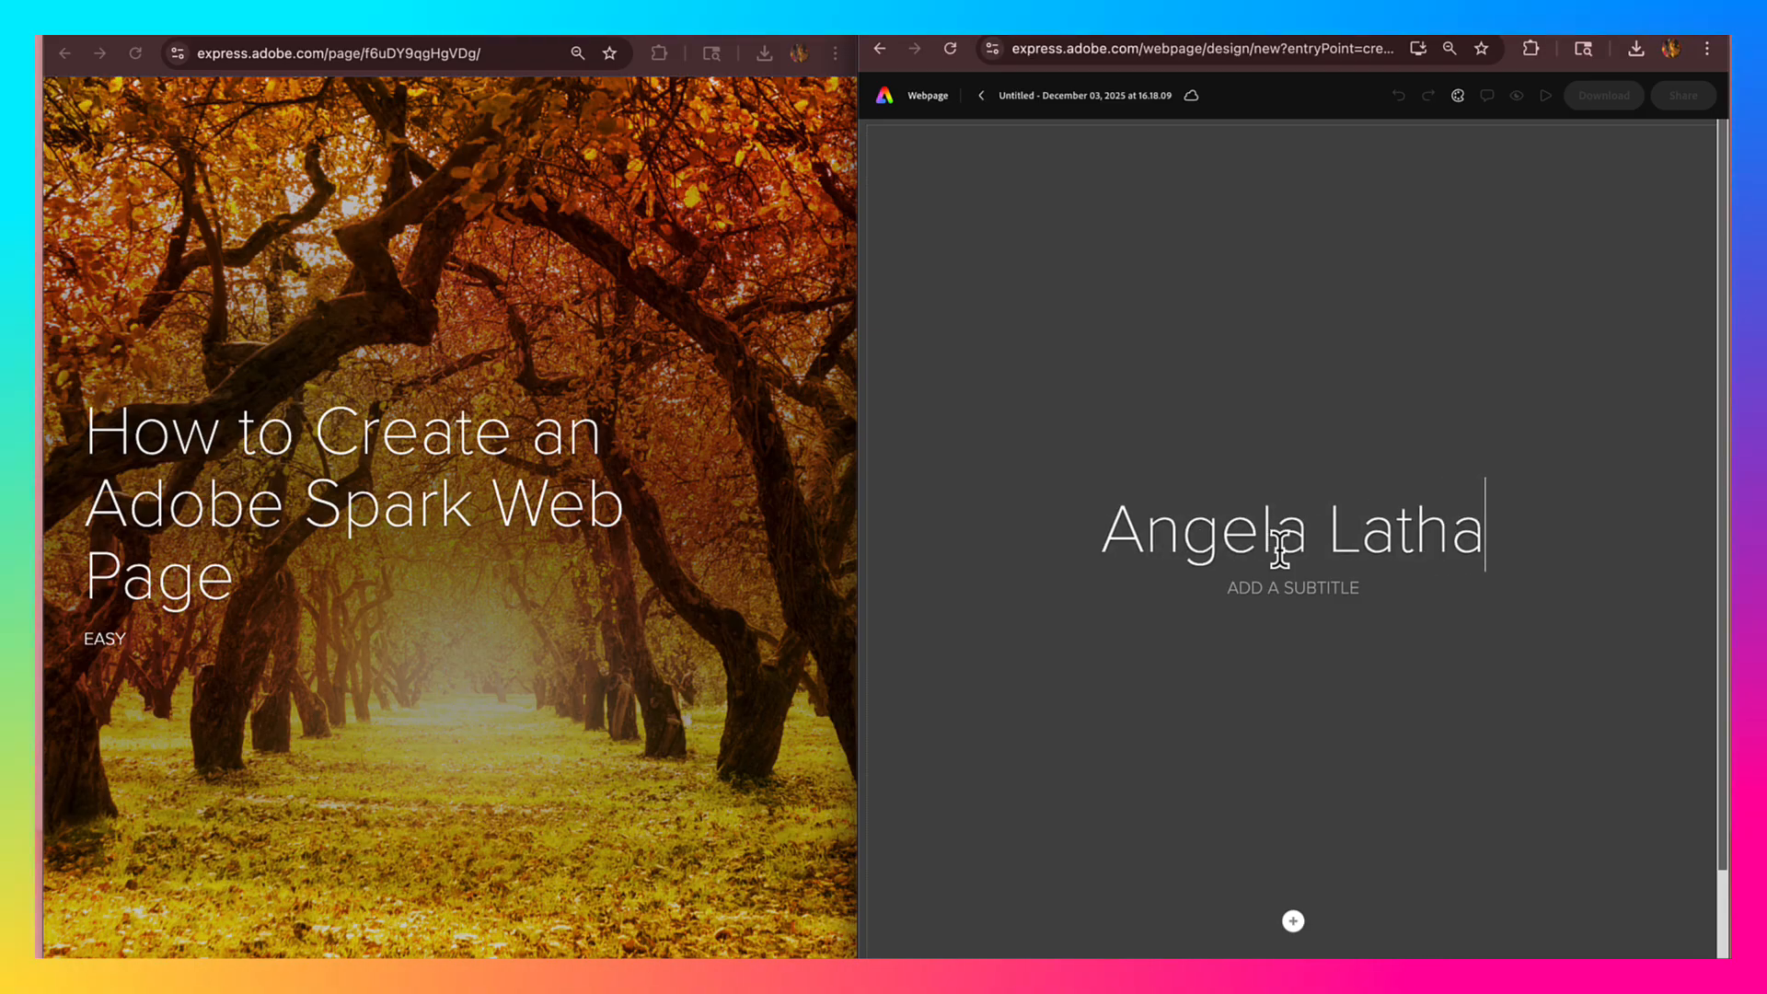
pyautogui.write('m ')
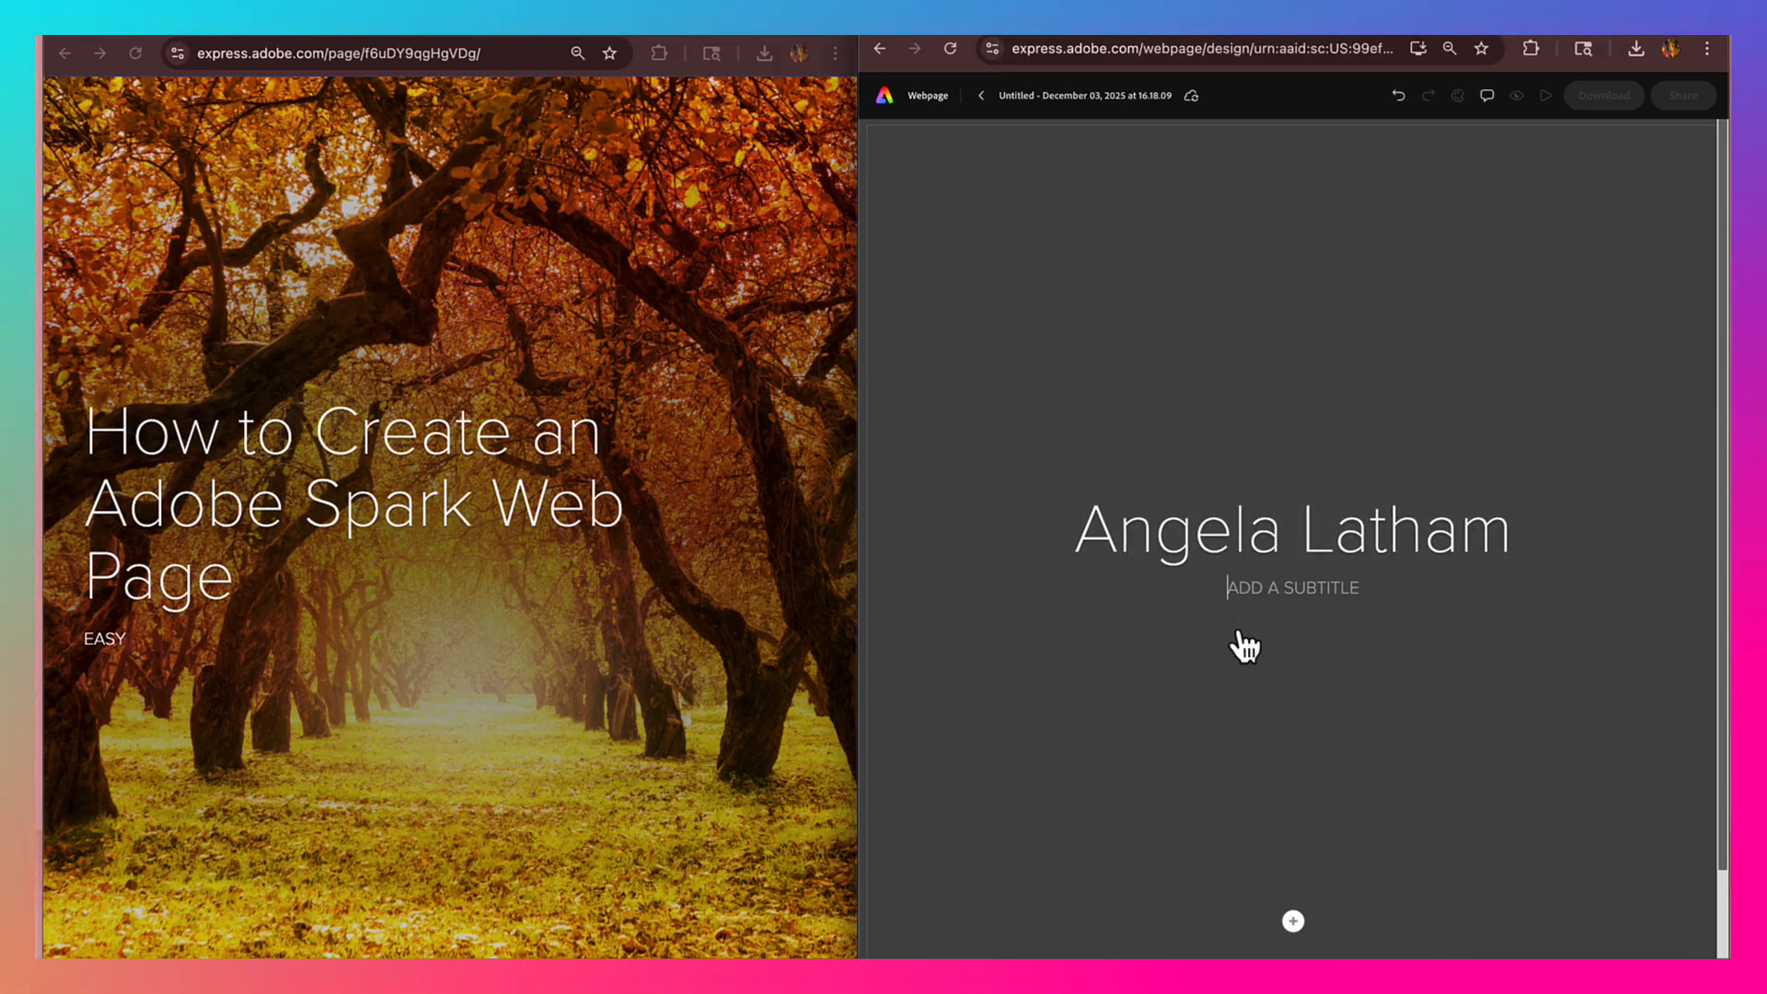
# - Enter "DESIGN I - FALL 25" as the subtitle beneath the page title
pyautogui.write('DESIG')
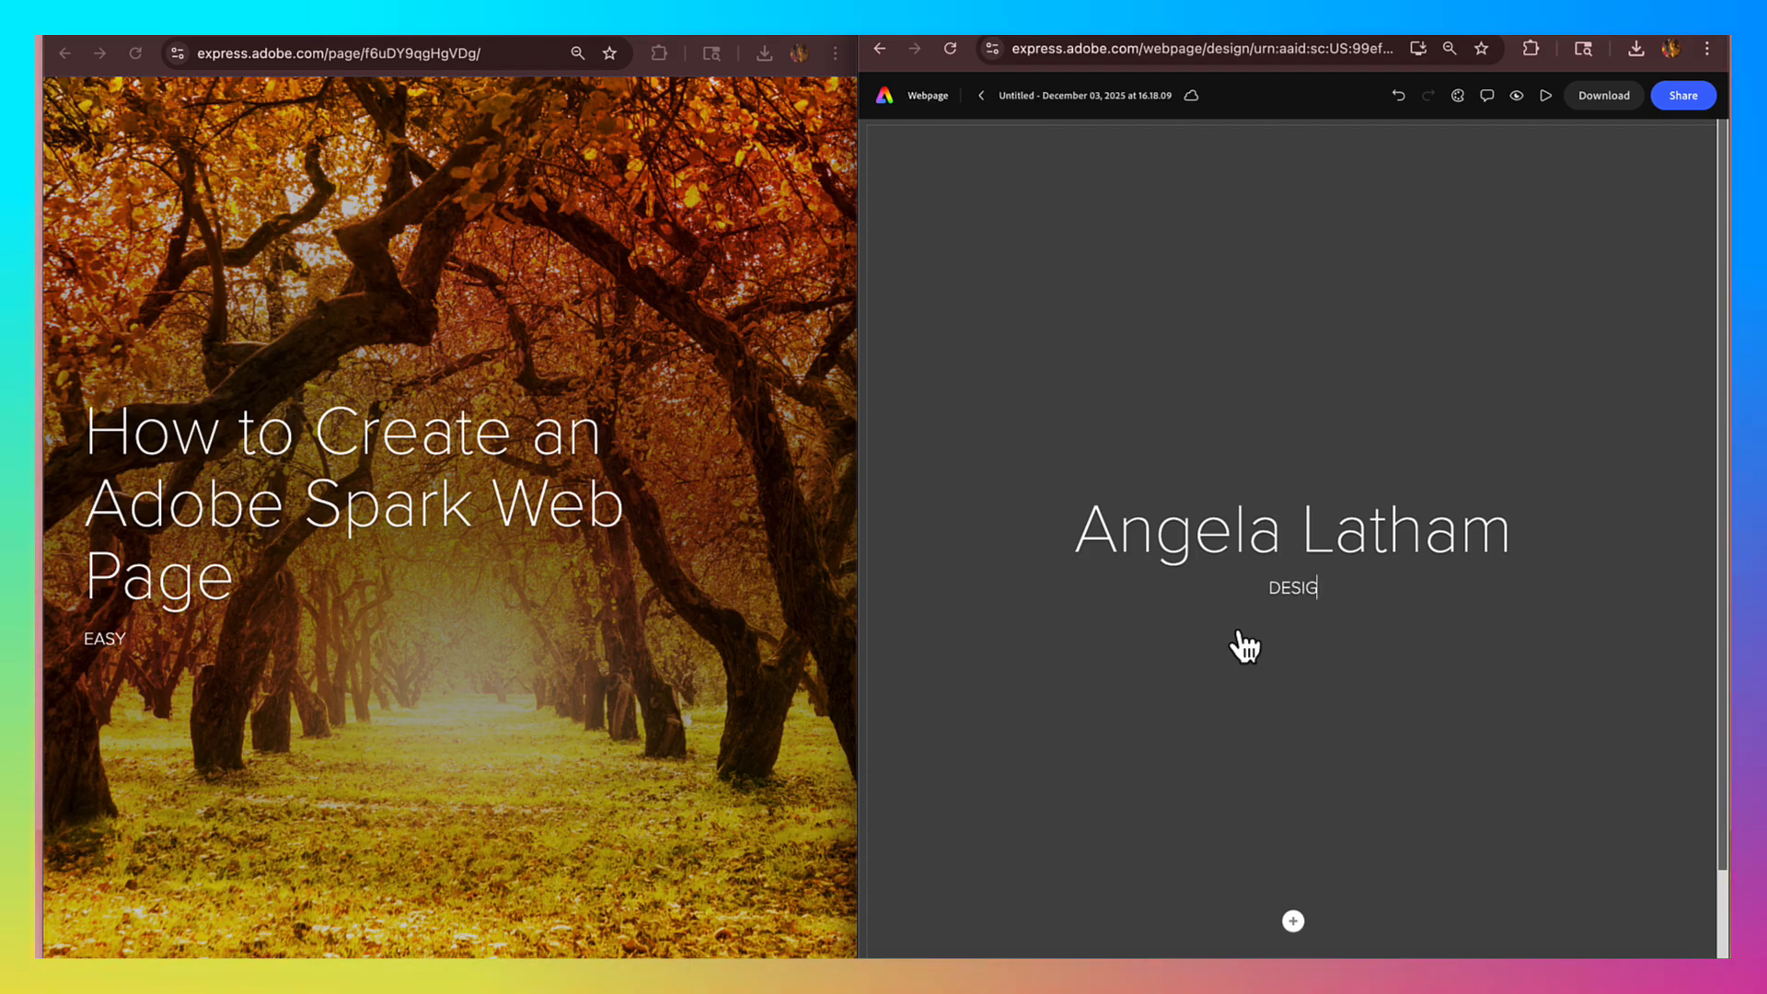
pyautogui.write('N')
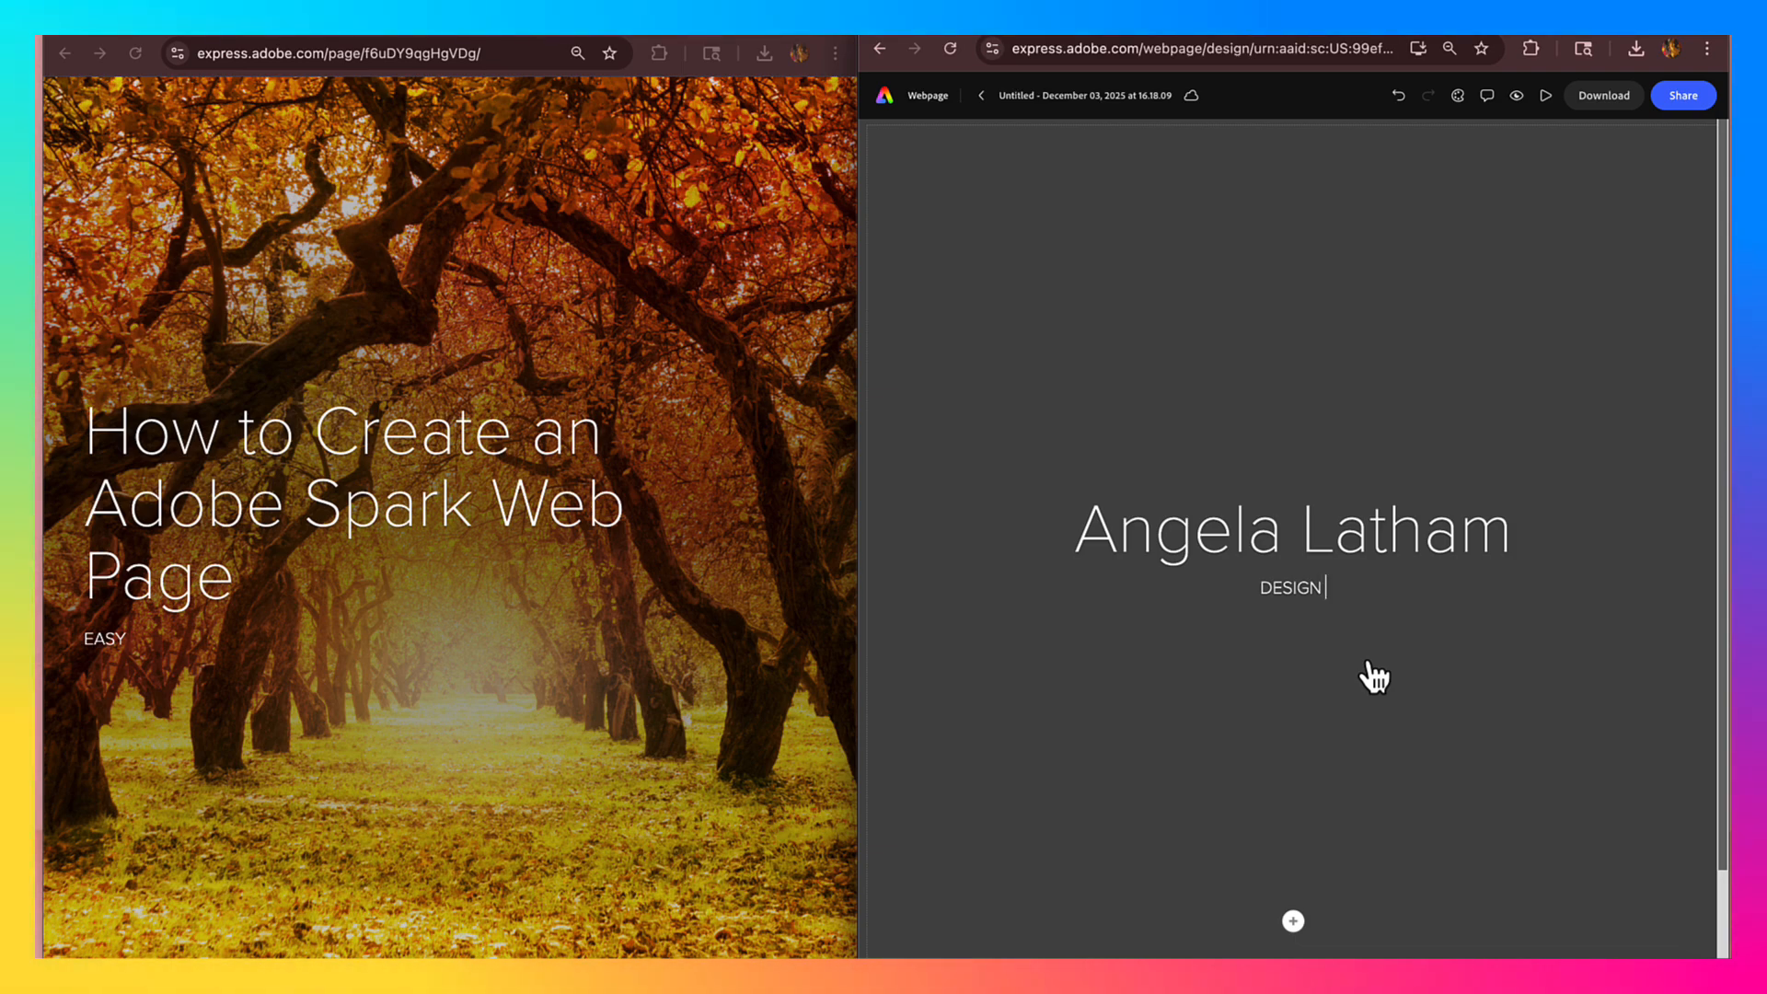
pyautogui.write('1')
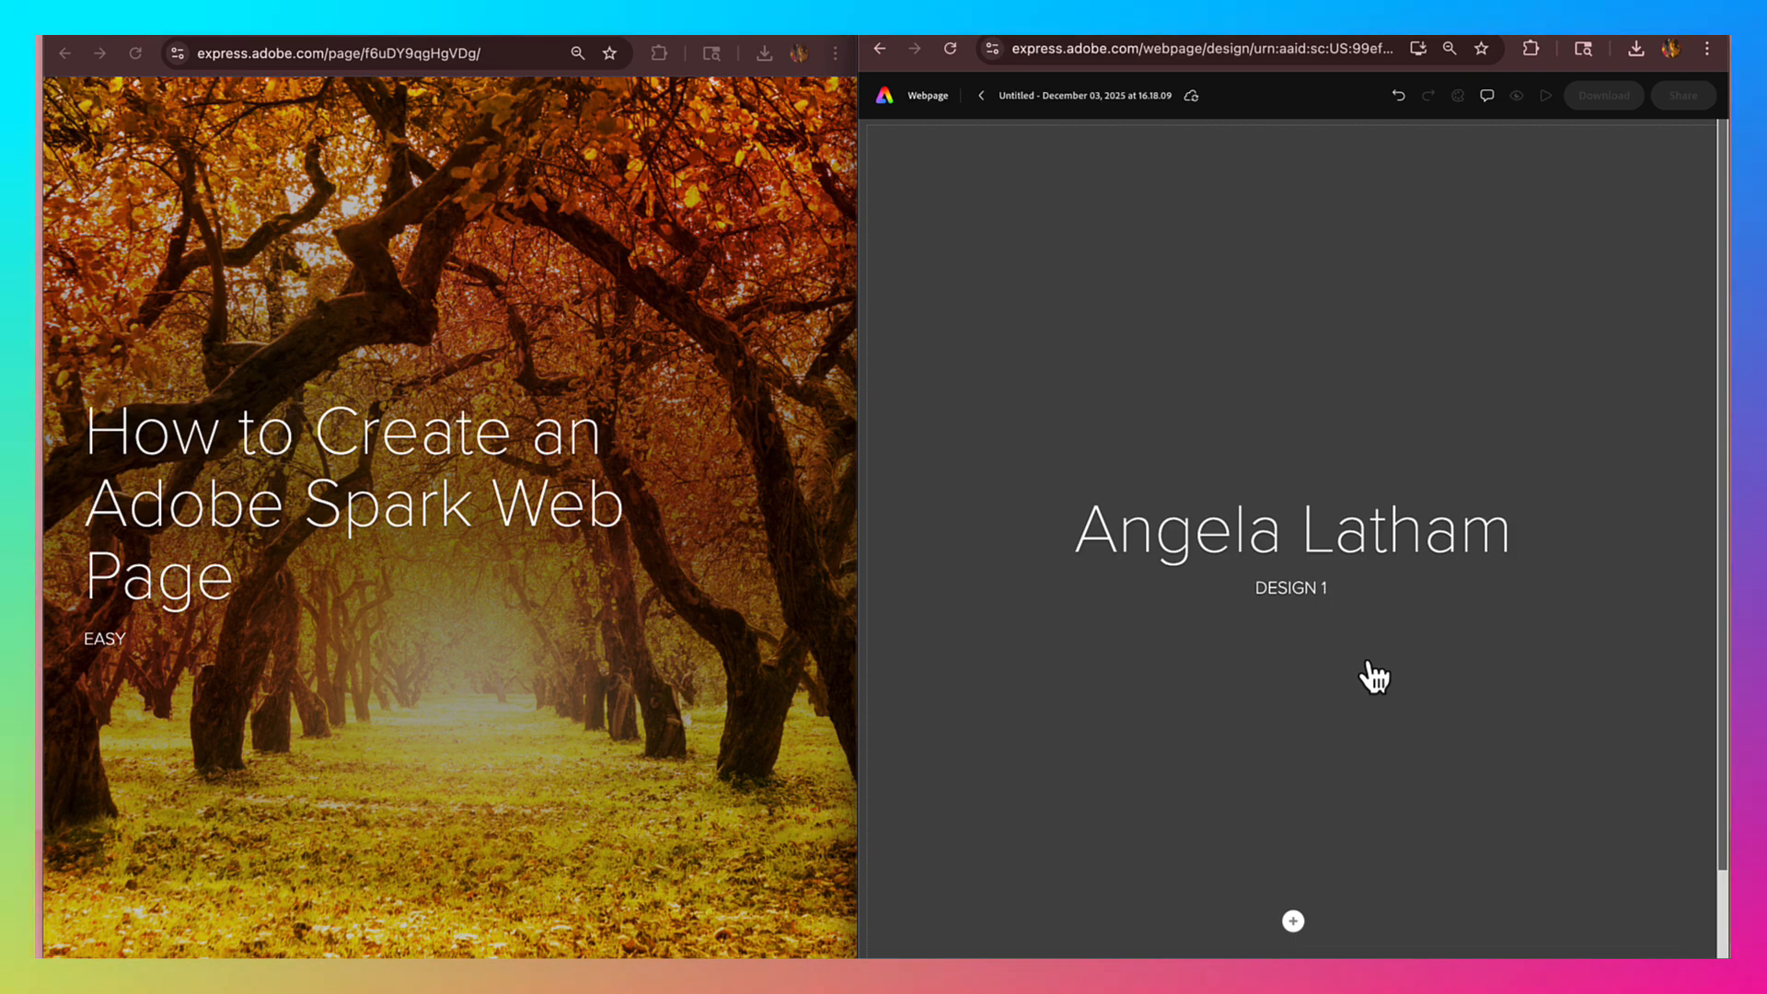
pyautogui.press('BackSpace')
pyautogui.write('I')
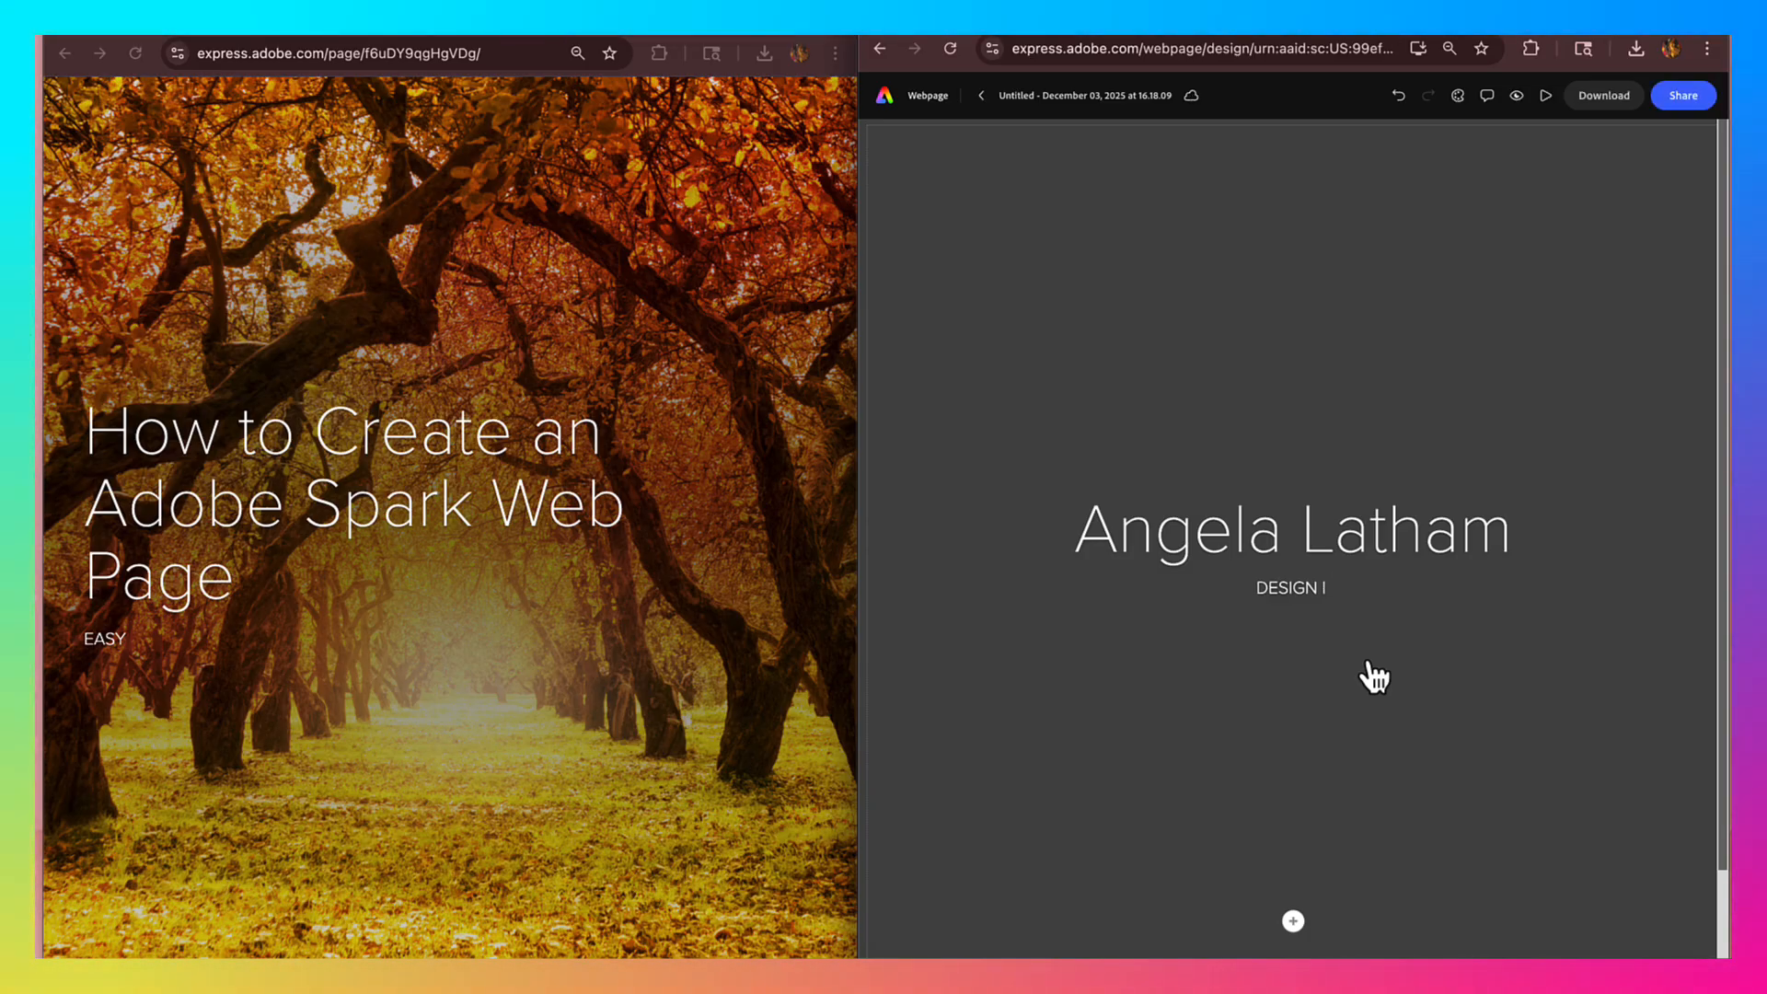
pyautogui.write('FALL 2')
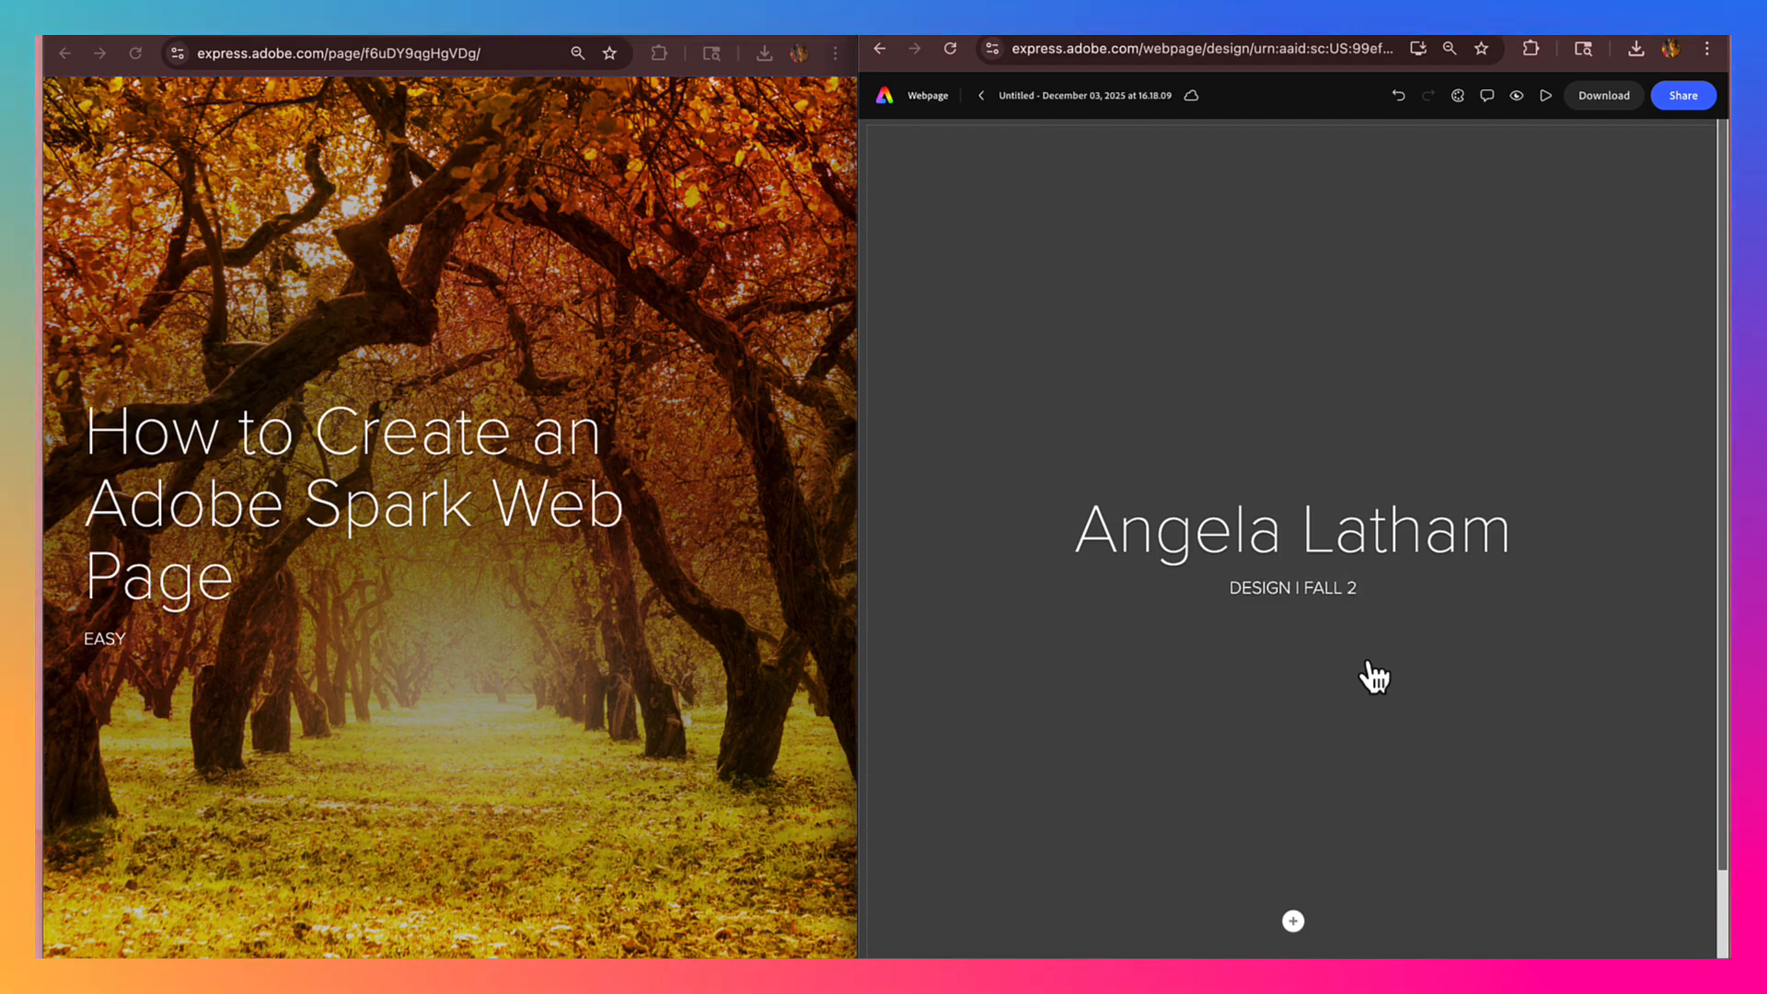
pyautogui.write('5')
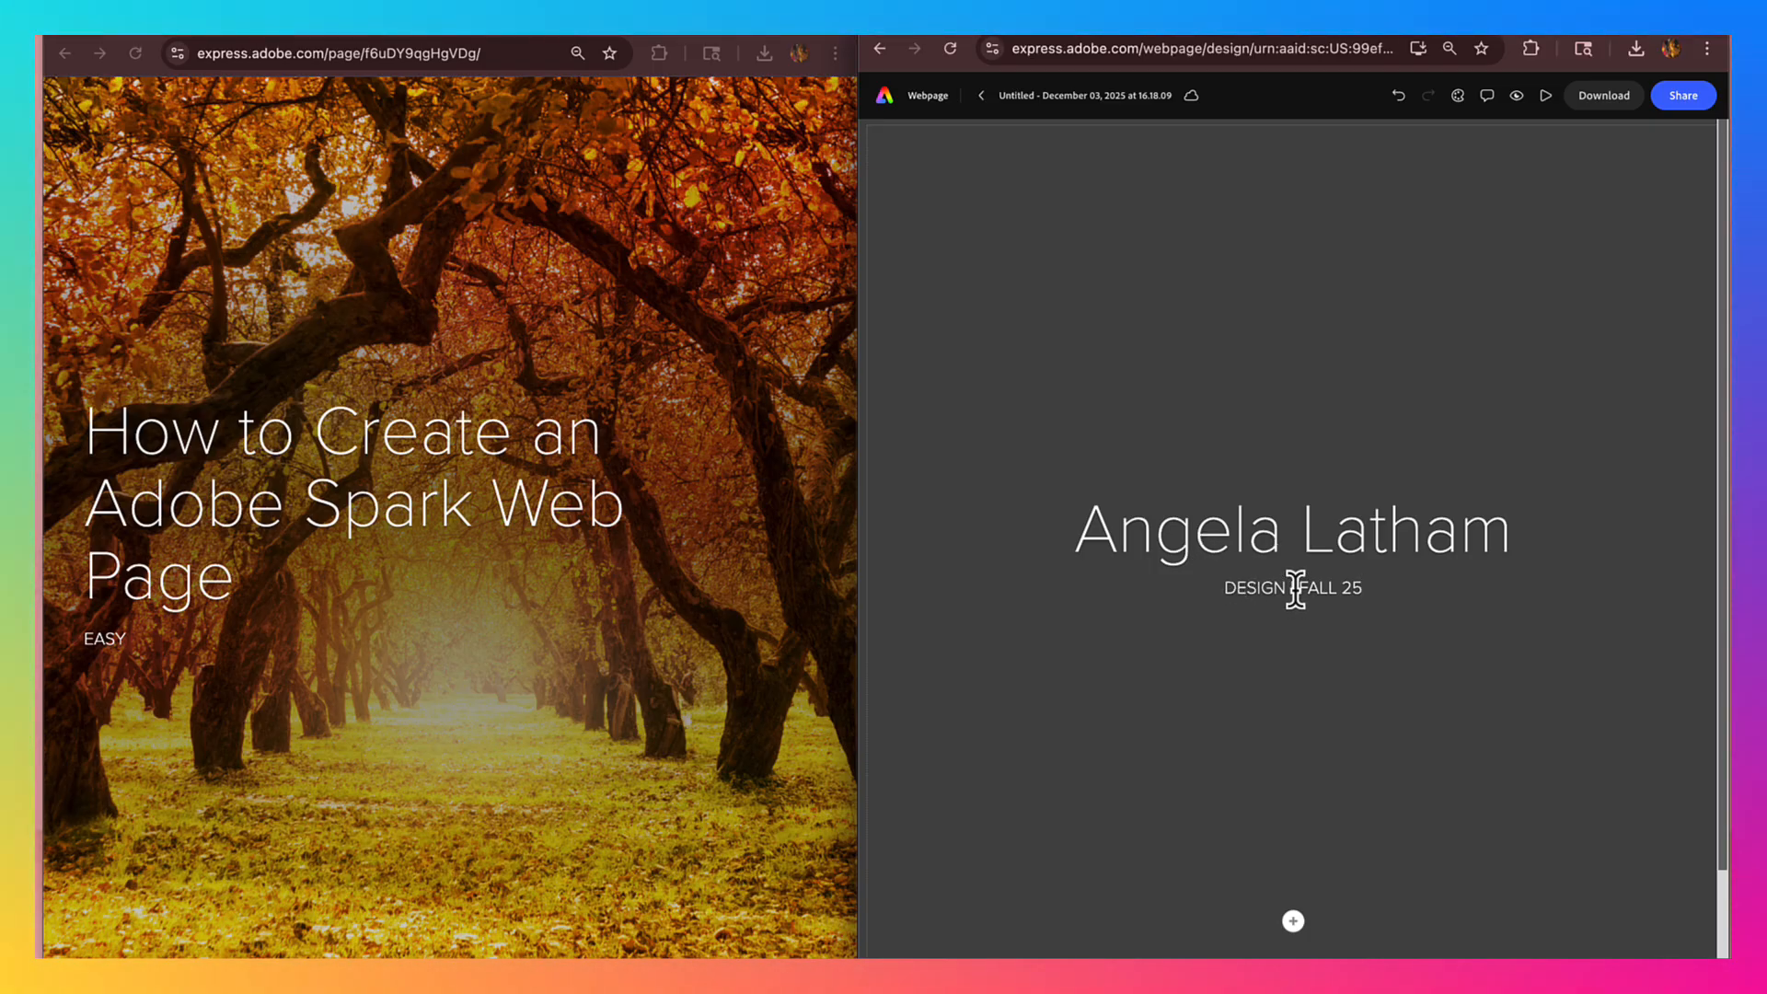
pyautogui.write('-')
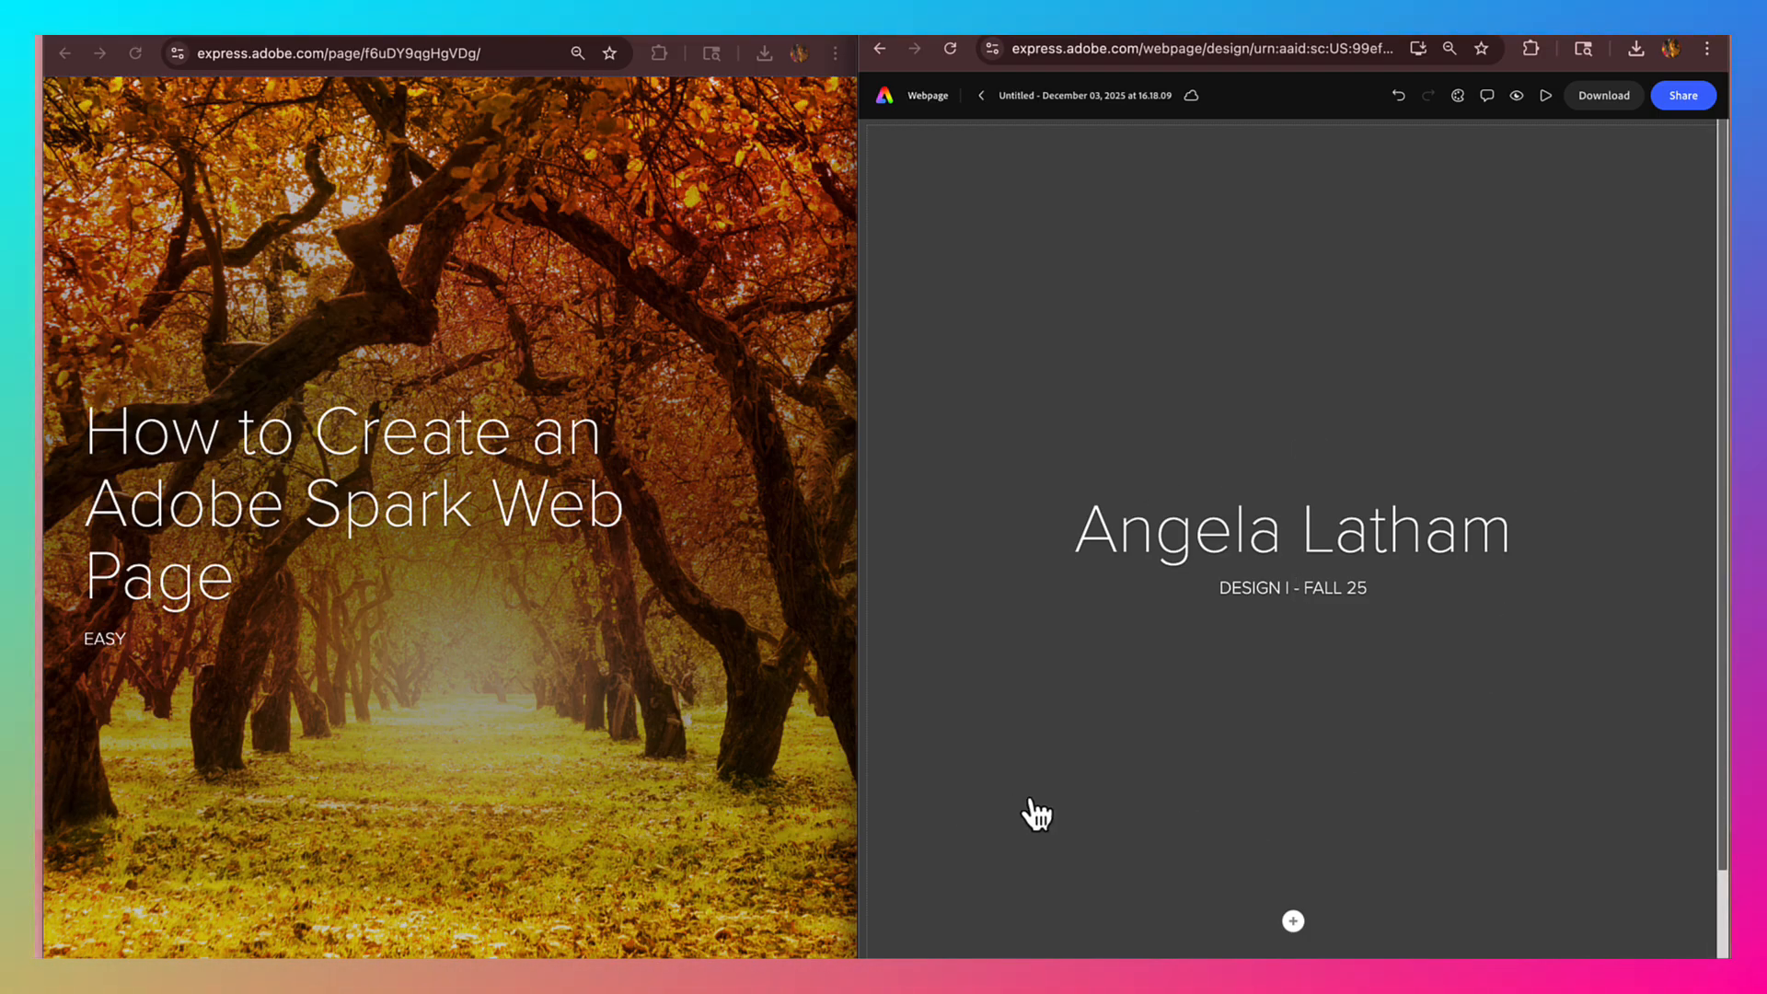
pyautogui.click(1077, 785)
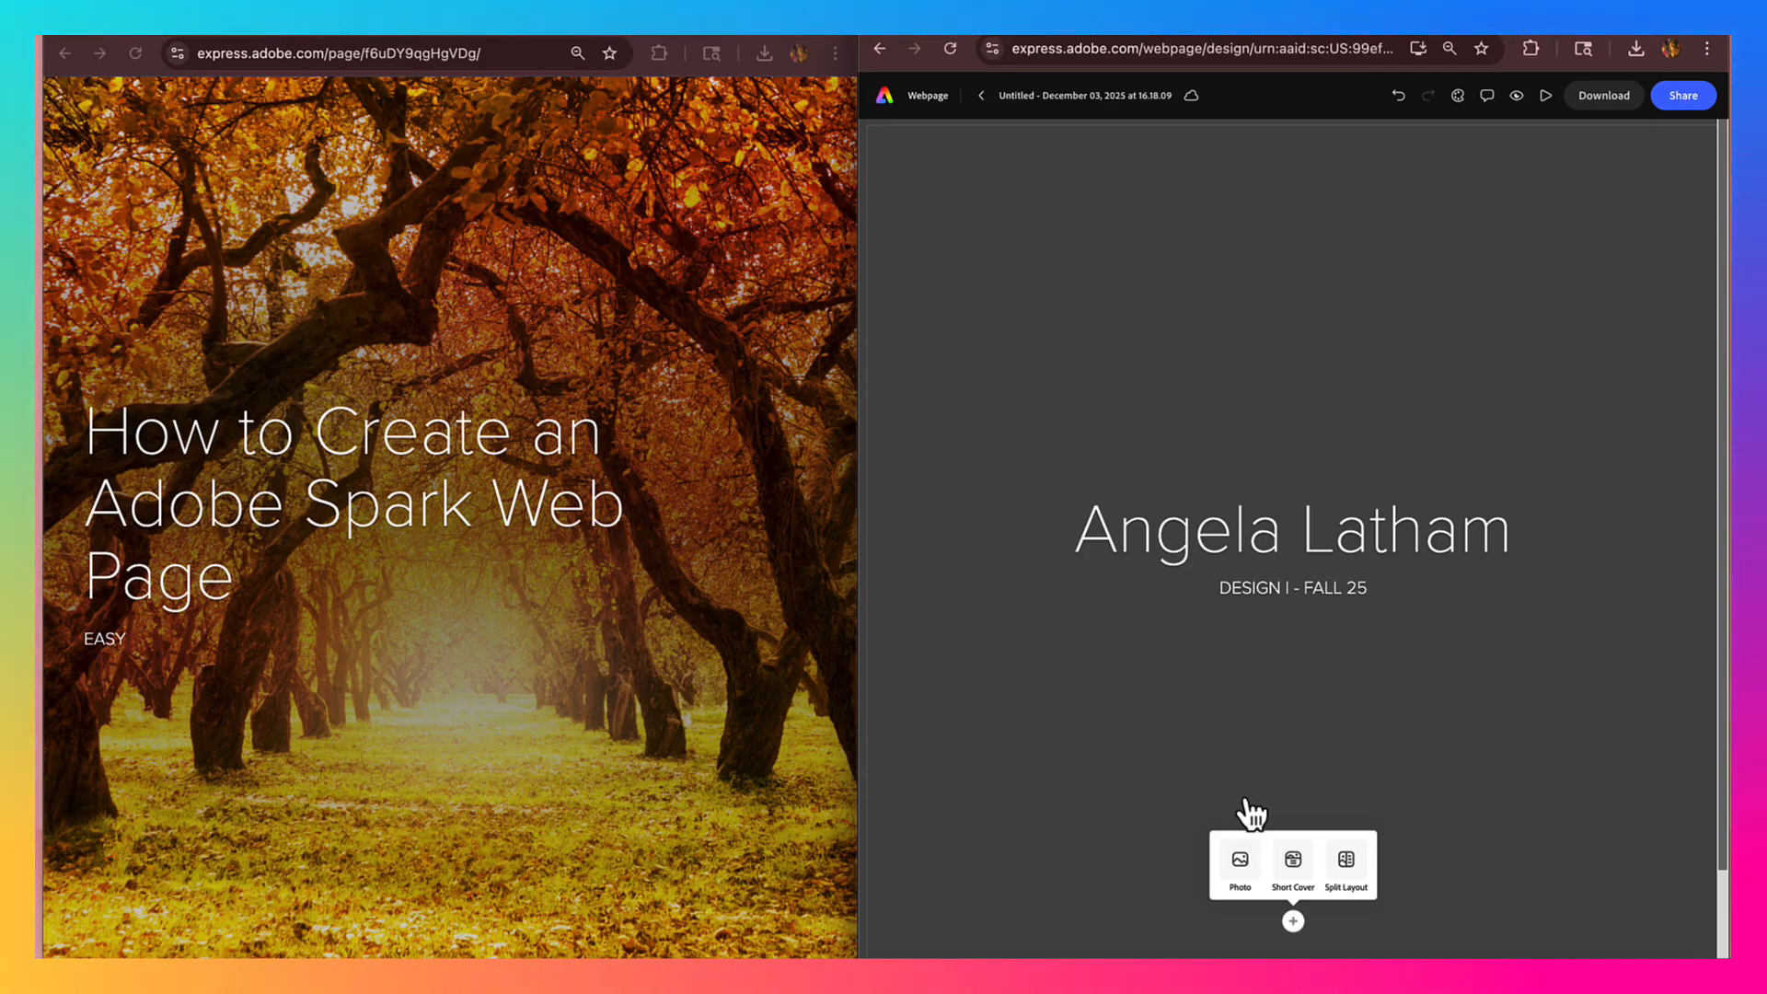
# - Replace the whole page title with "Dog Lovers"
pyautogui.click(1088, 532)
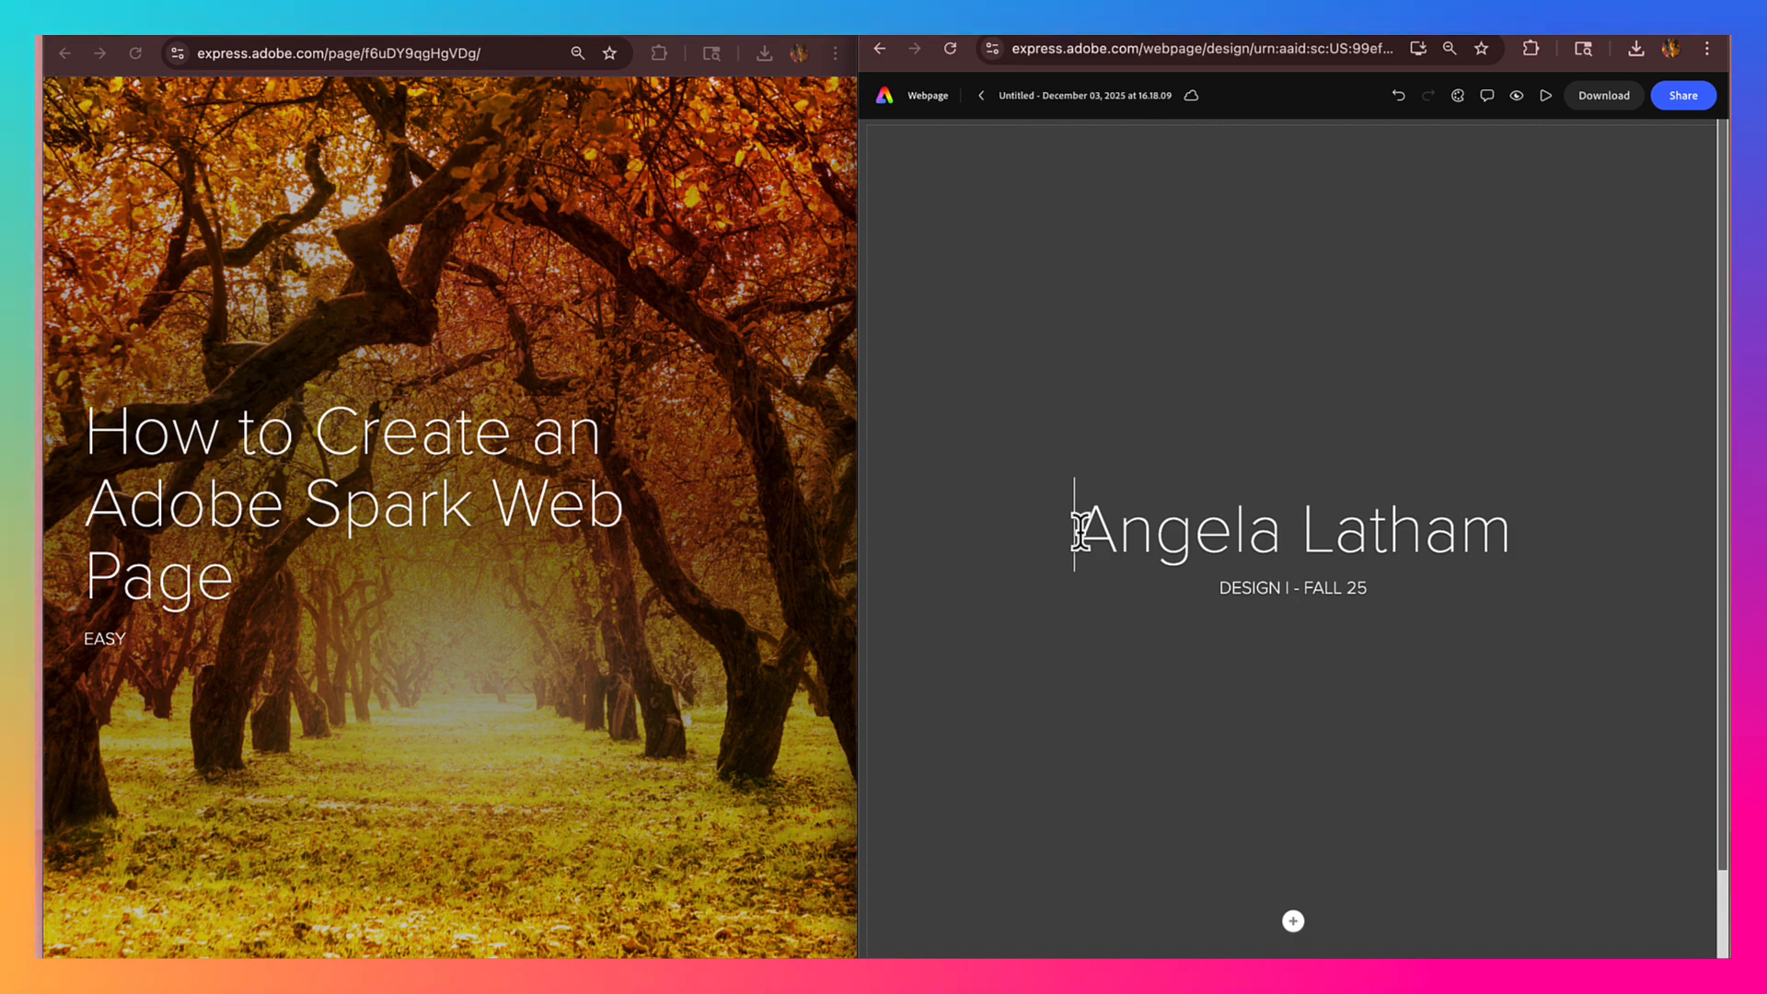
pyautogui.moveTo(1095, 531); pyautogui.dragTo(1460, 523)
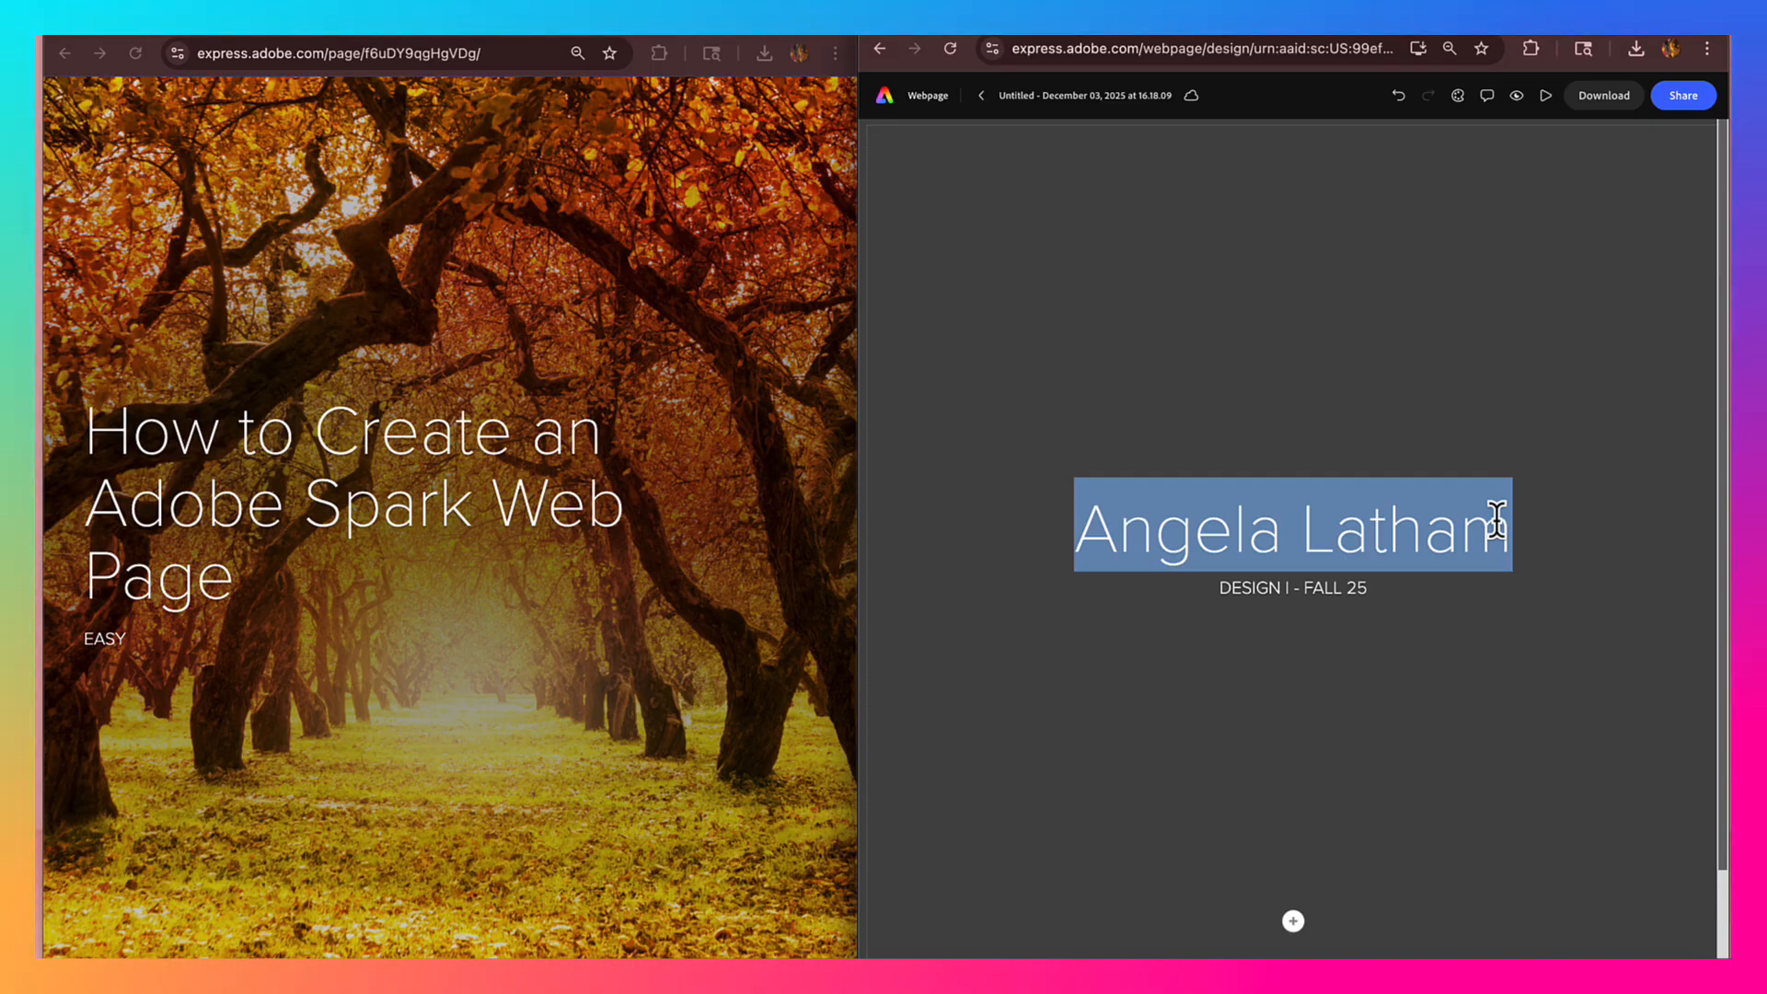
pyautogui.write('Dog ')
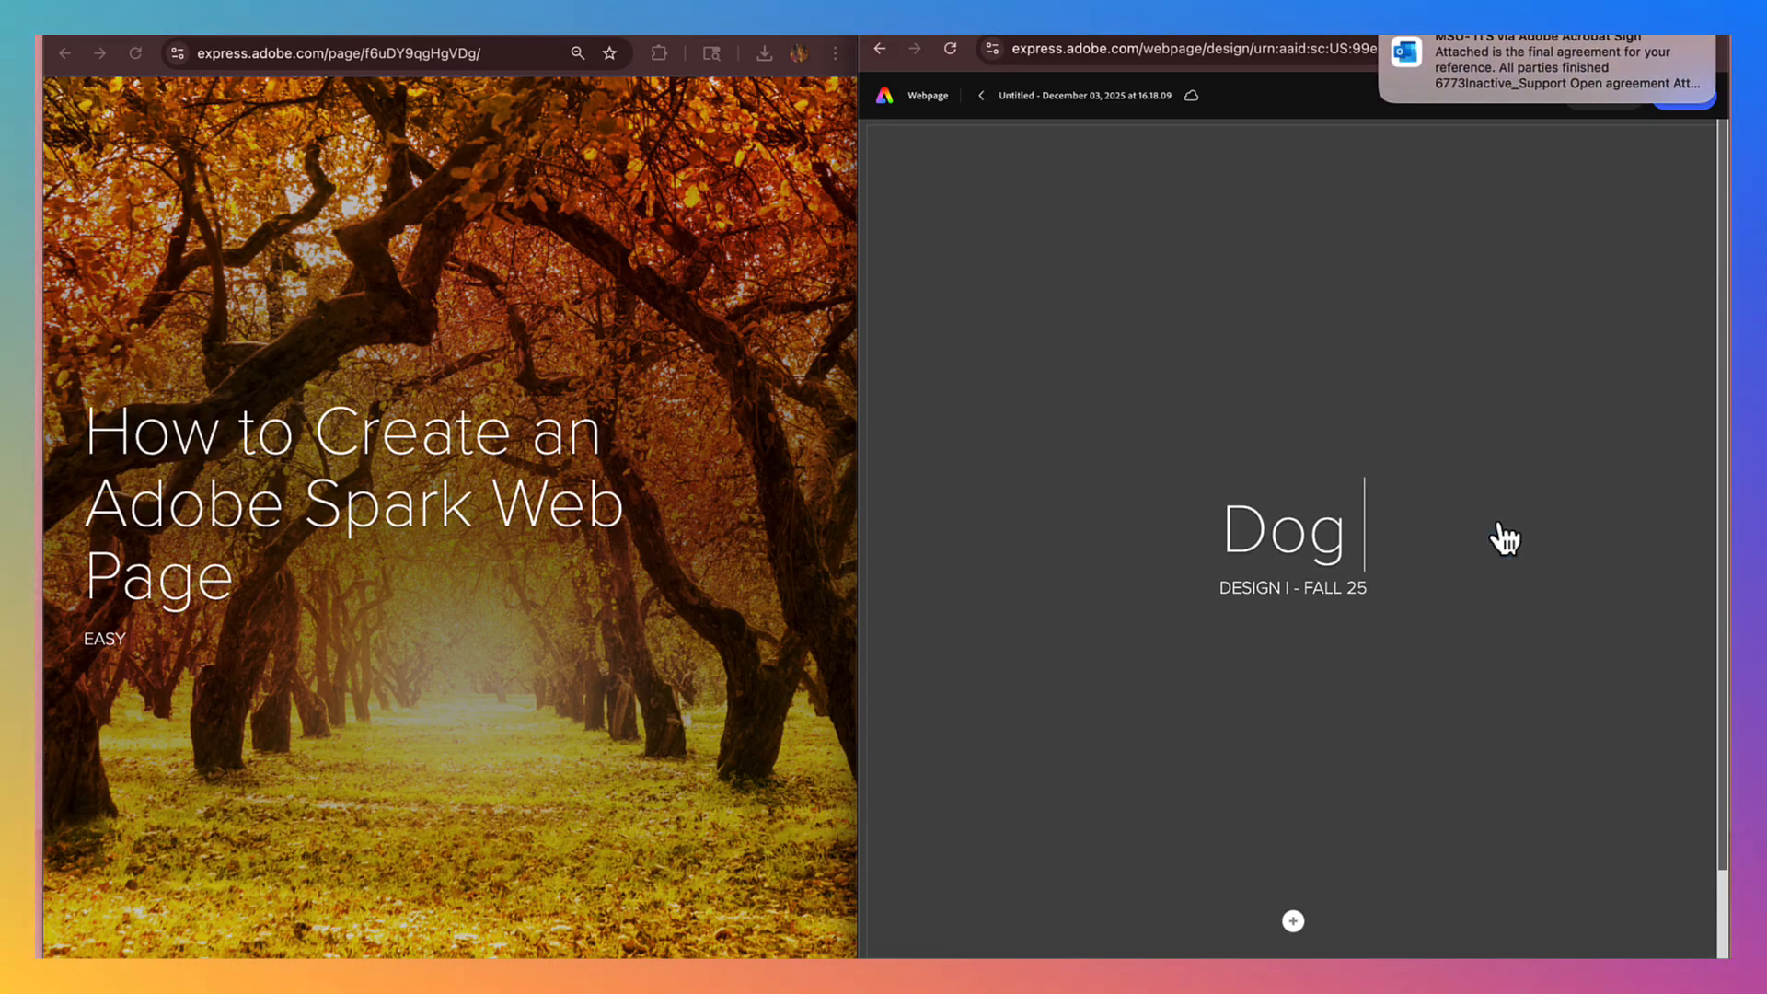
pyautogui.write('Lobers')
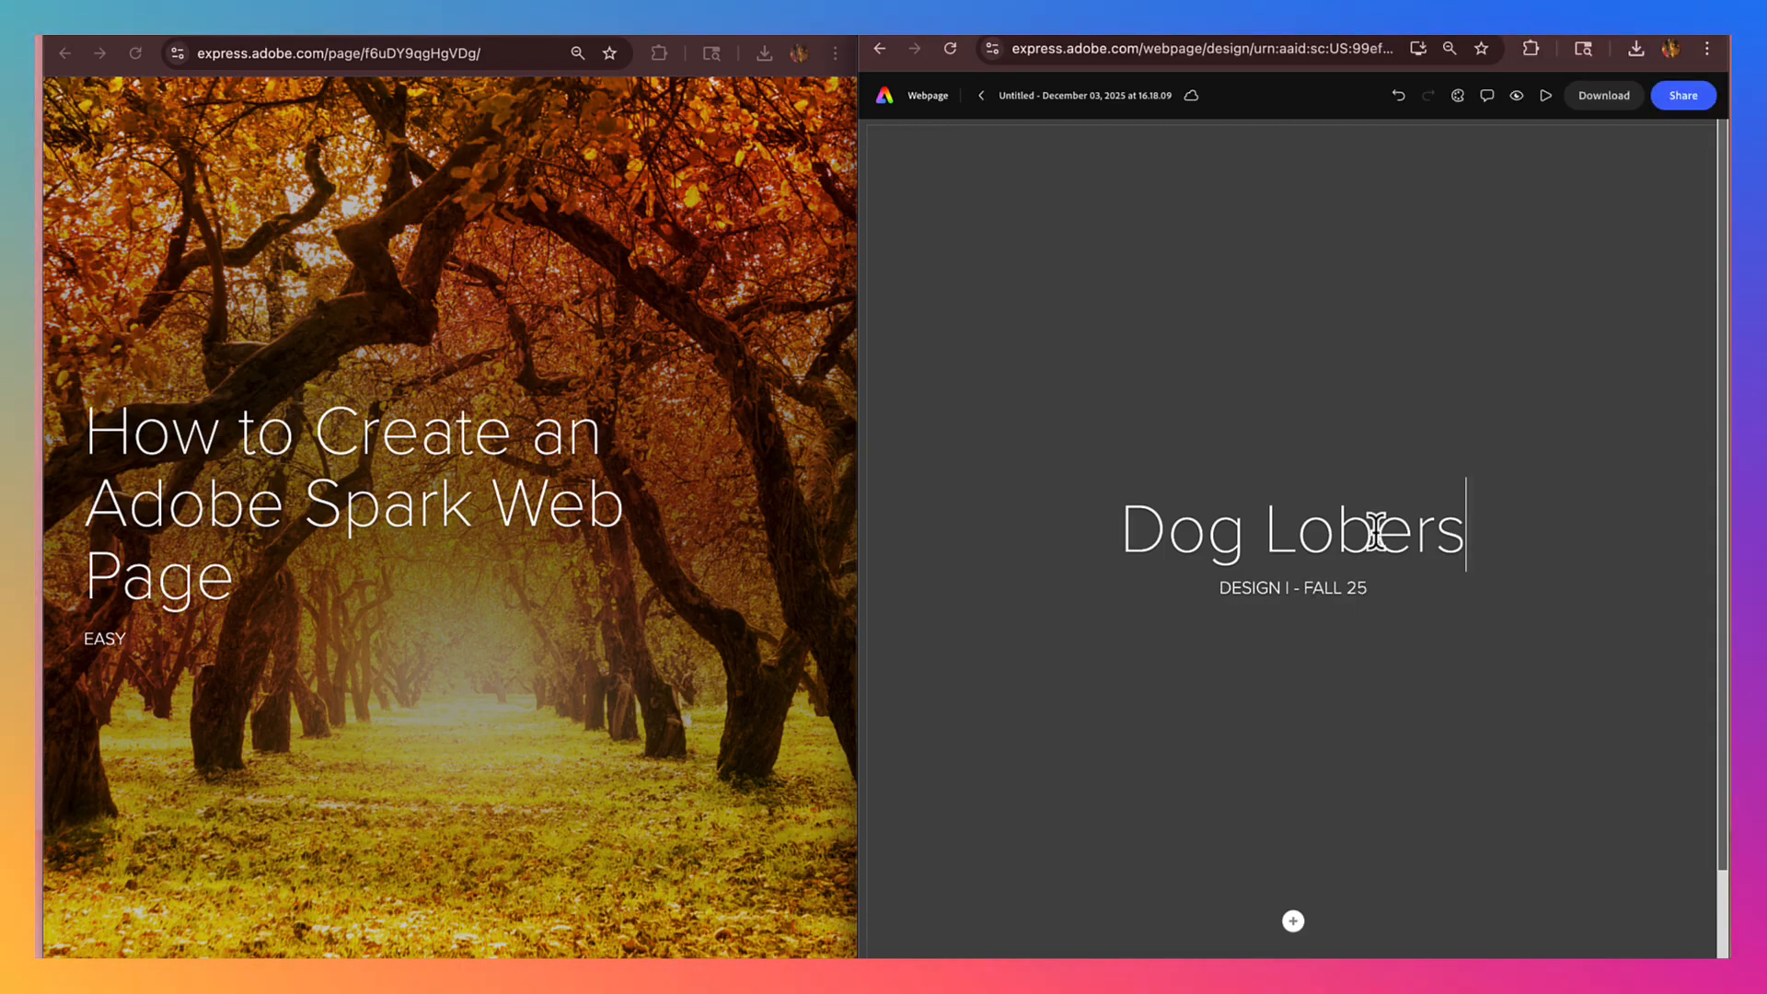
pyautogui.click(1372, 532)
pyautogui.press('BackSpace')
pyautogui.write('v')
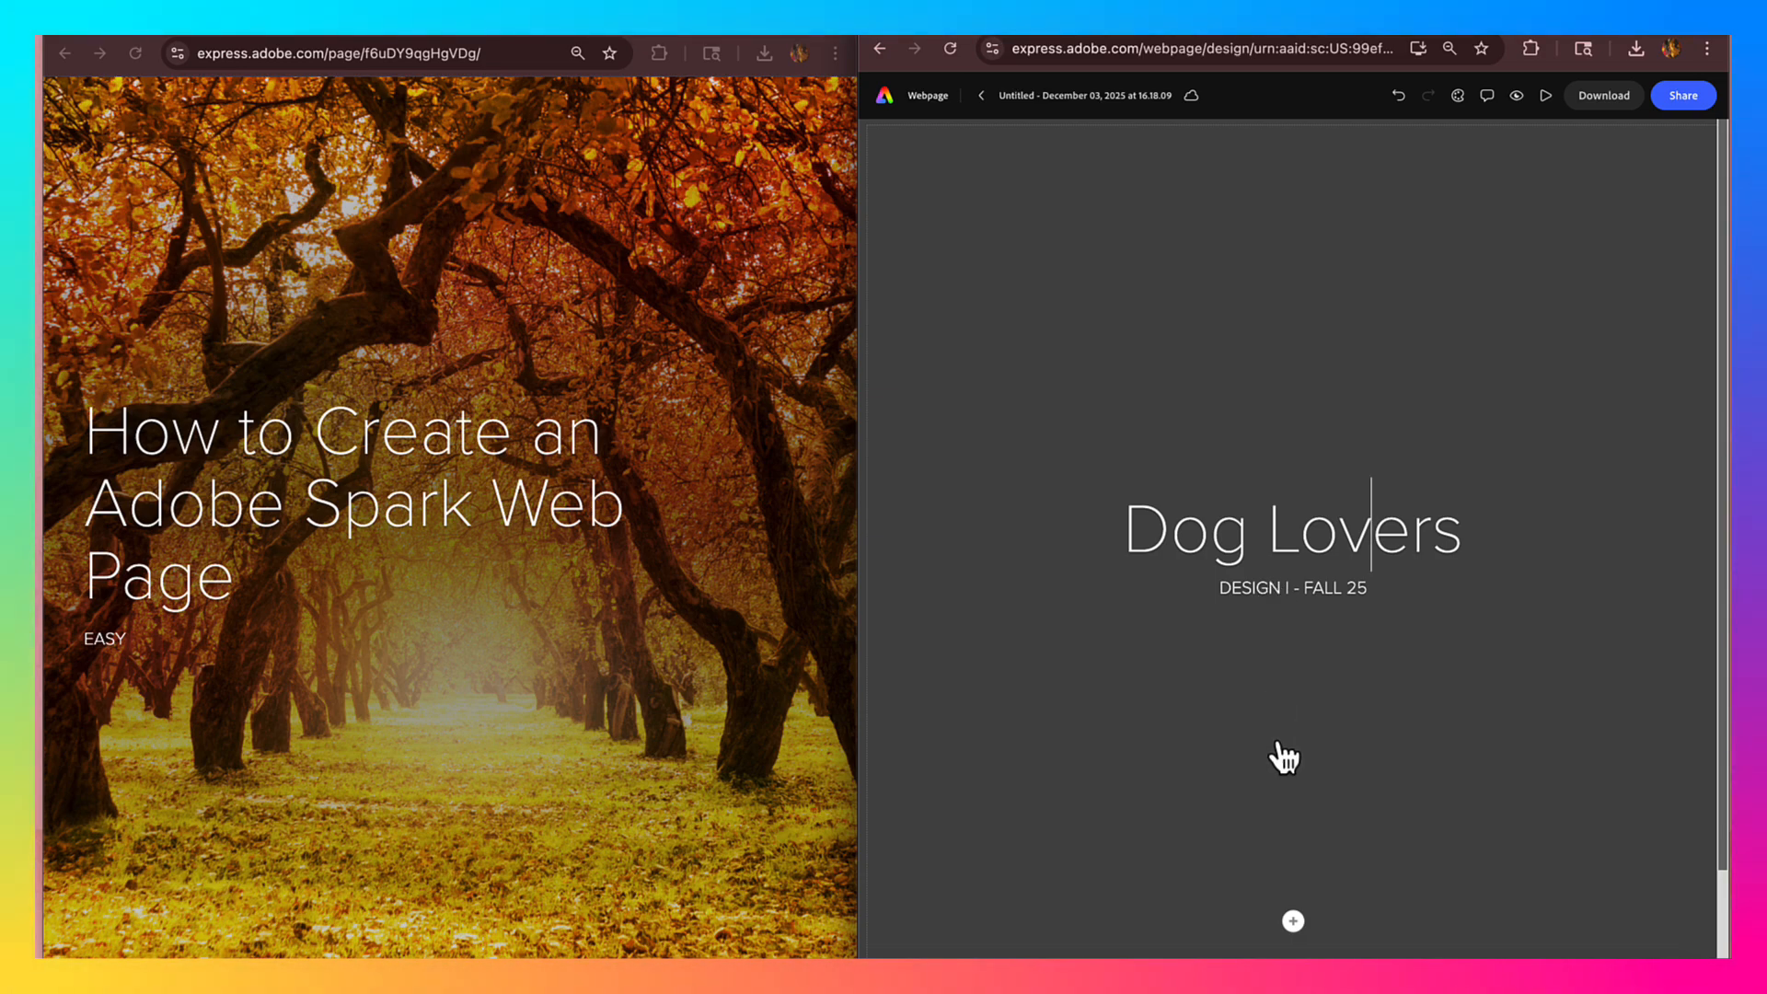
# - Open the photo options for the cover section and view the device upload dialog without choosing a file
pyautogui.click(1293, 921)
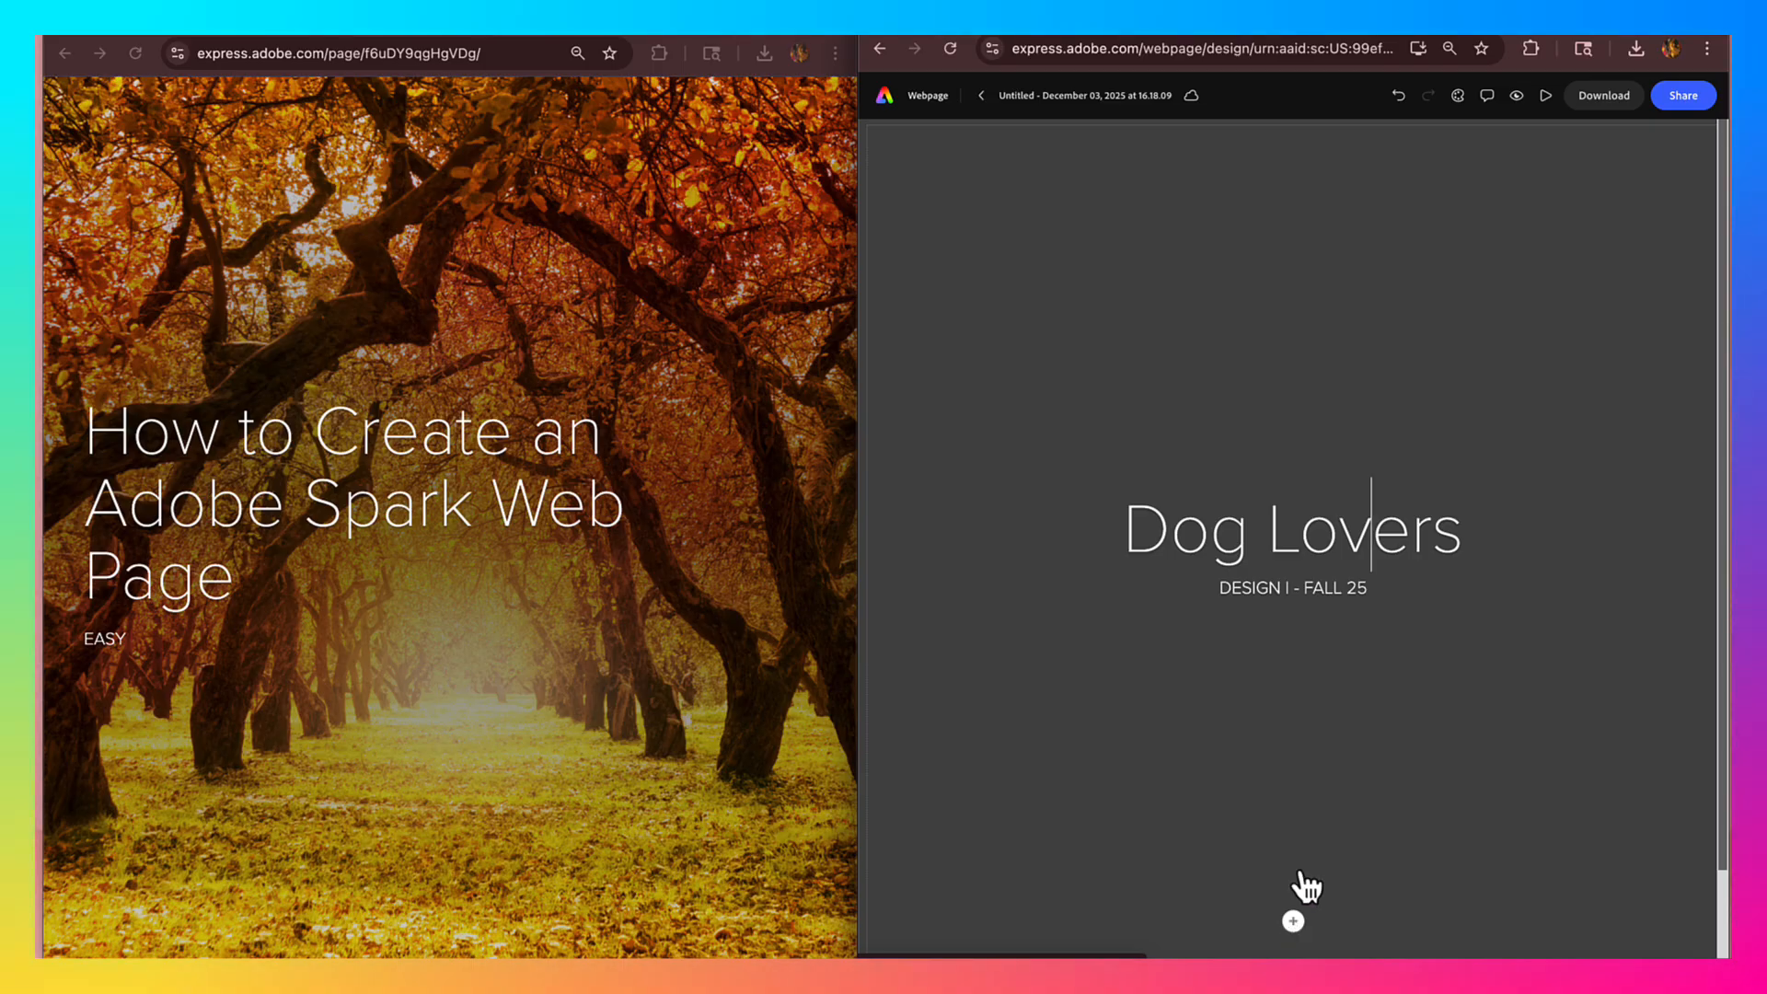
pyautogui.click(1250, 879)
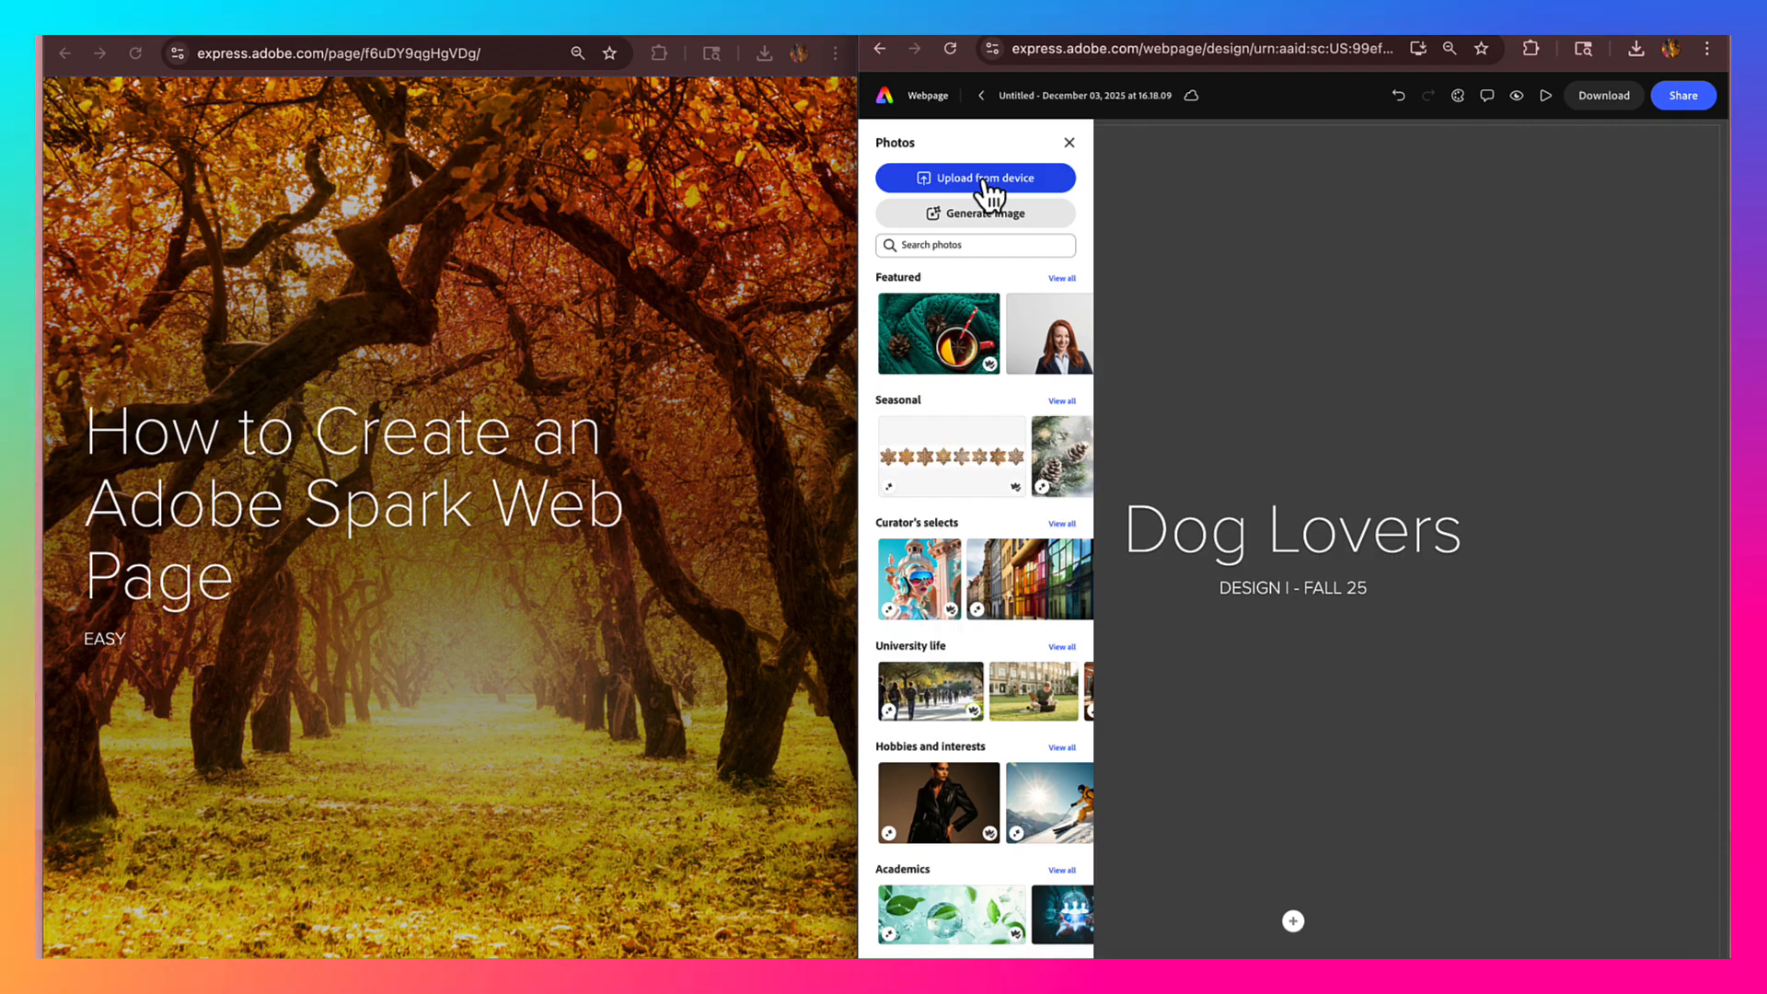
pyautogui.click(984, 181)
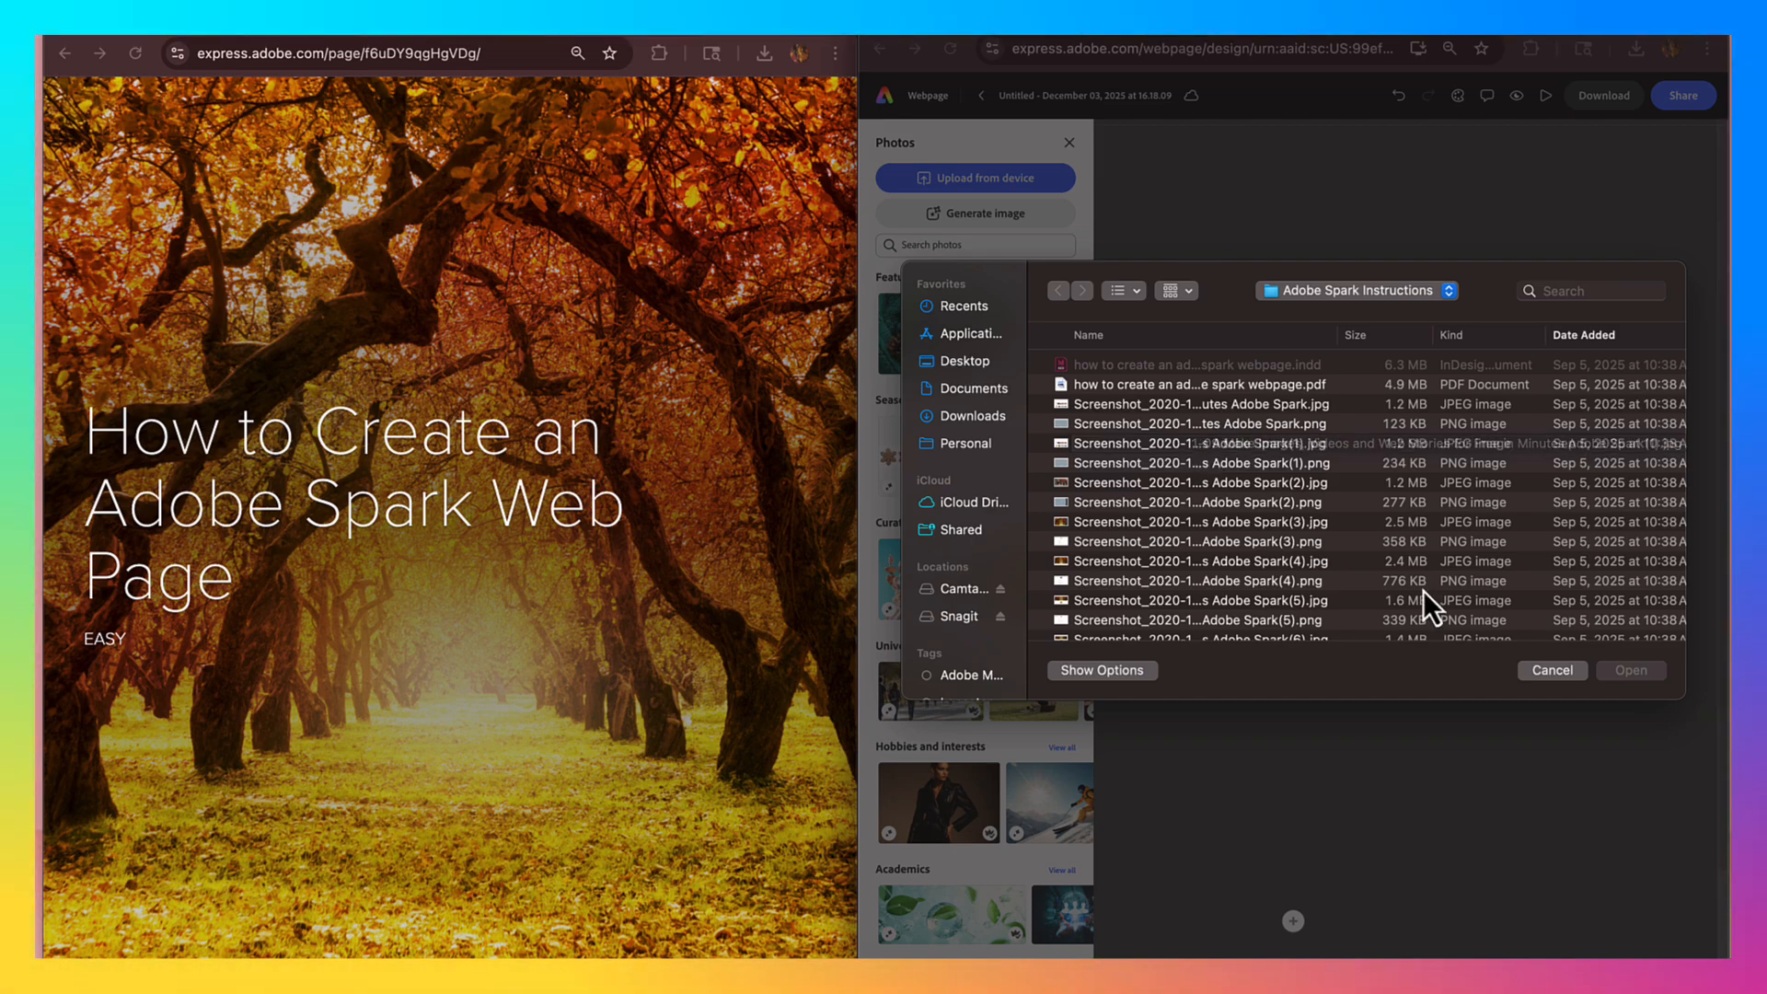
pyautogui.click(1548, 670)
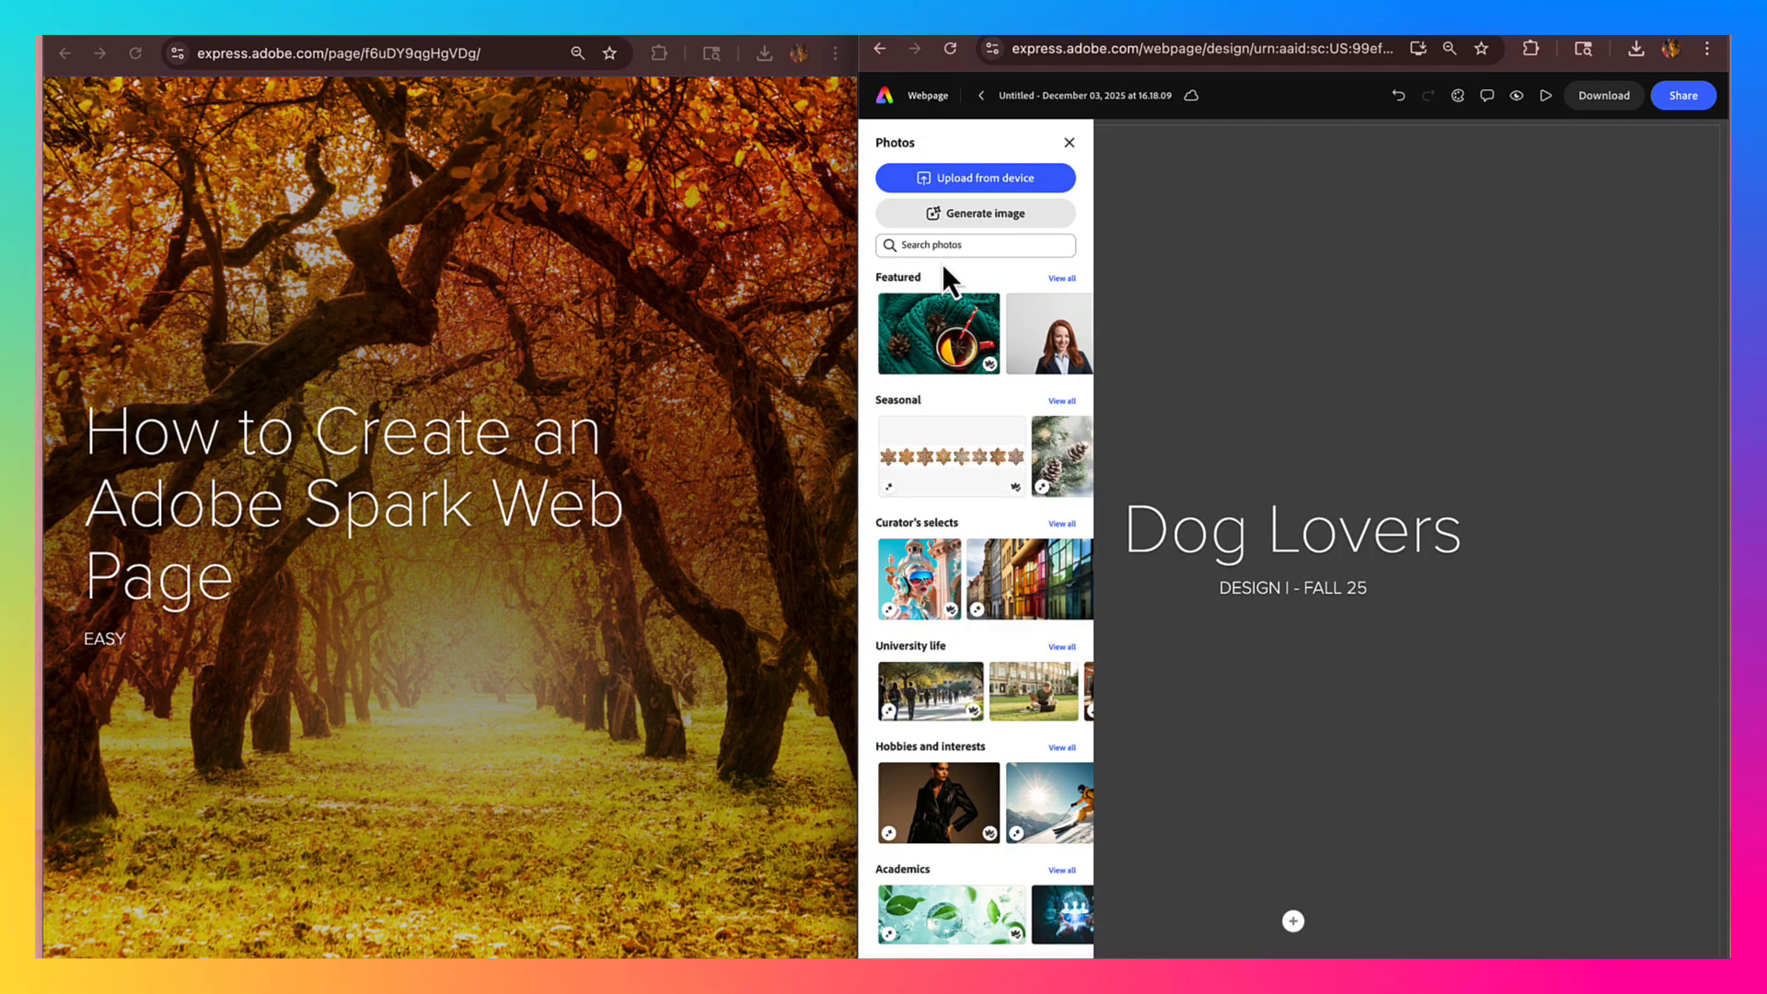
# - Search the stock photos for "Dogs" and set the head-tilted black-and-white dog on a plain background as the cover photo
pyautogui.write('Dogs')
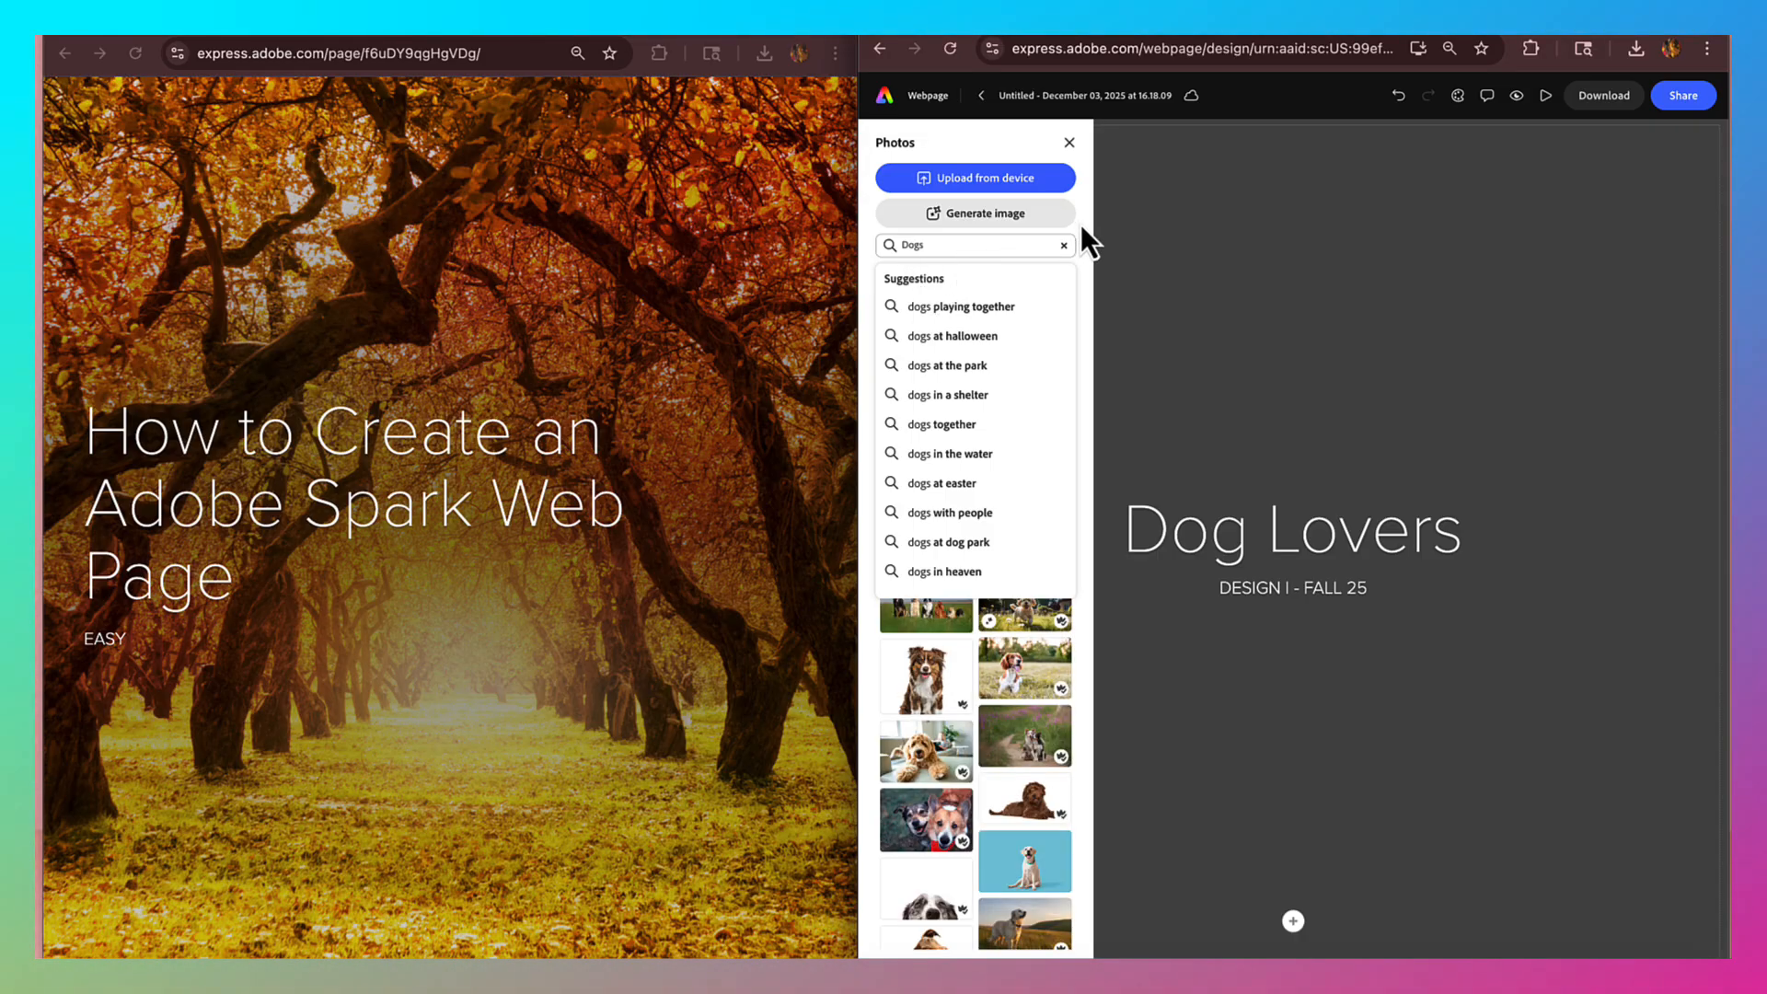
pyautogui.click(1064, 245)
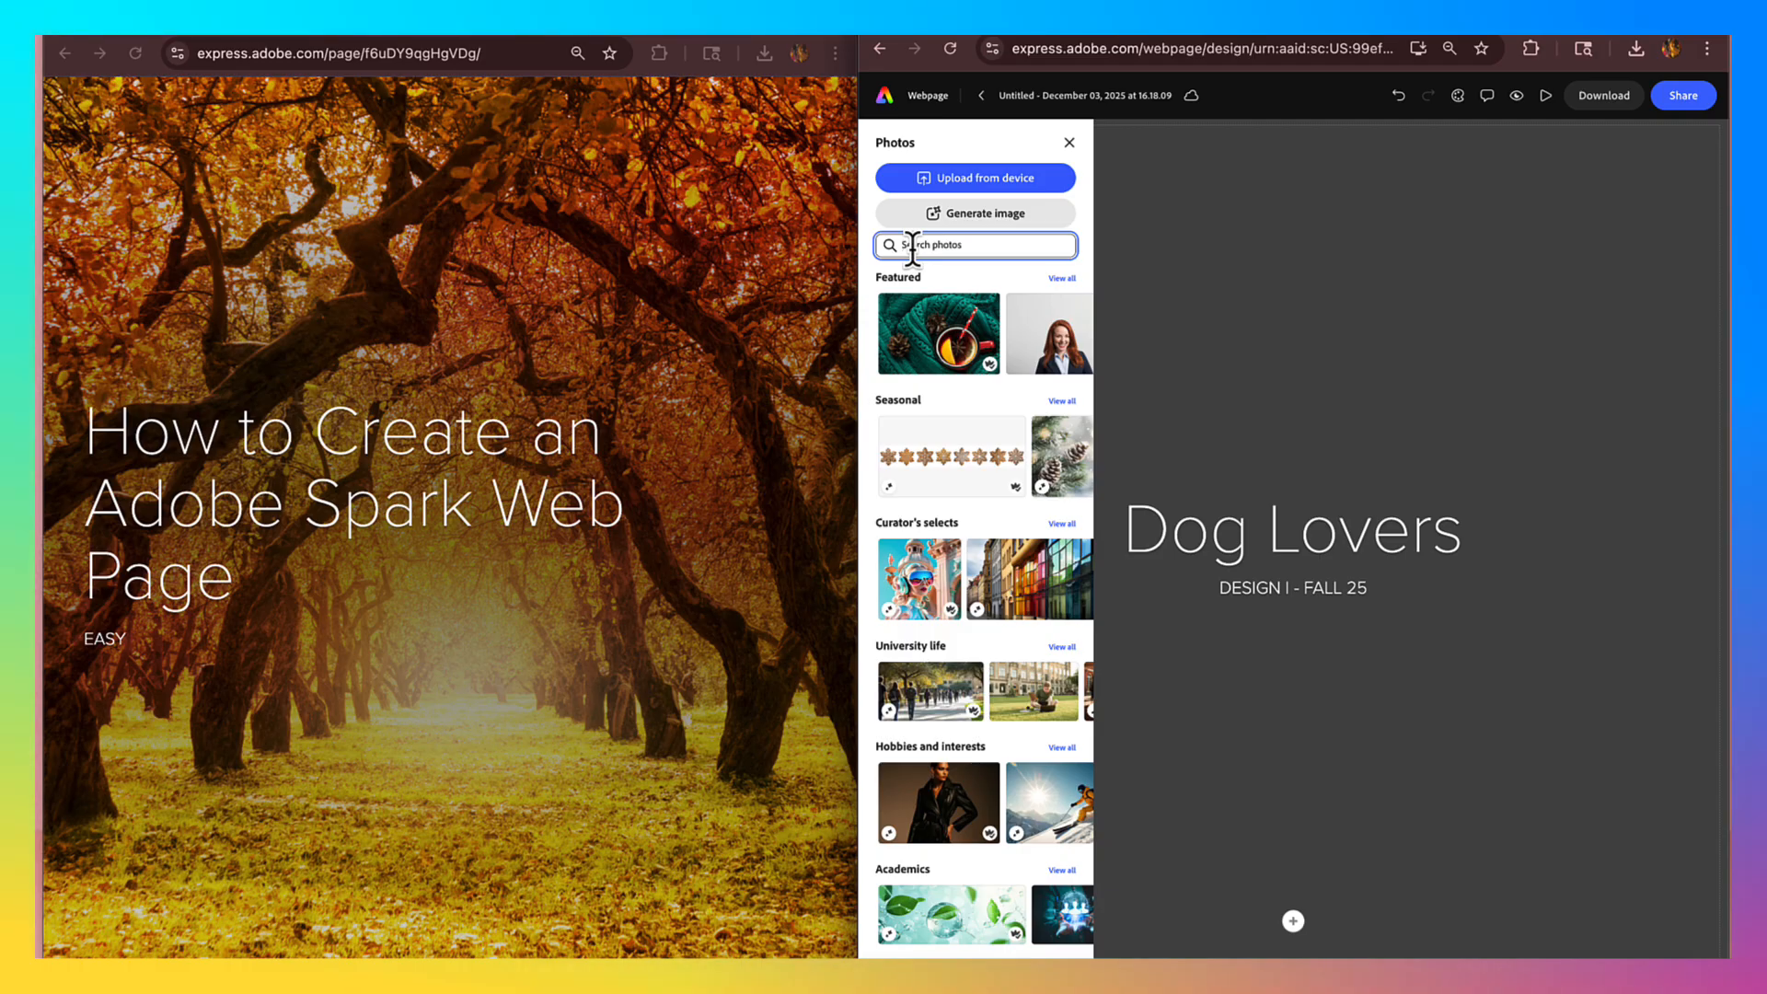
pyautogui.write('Dogs')
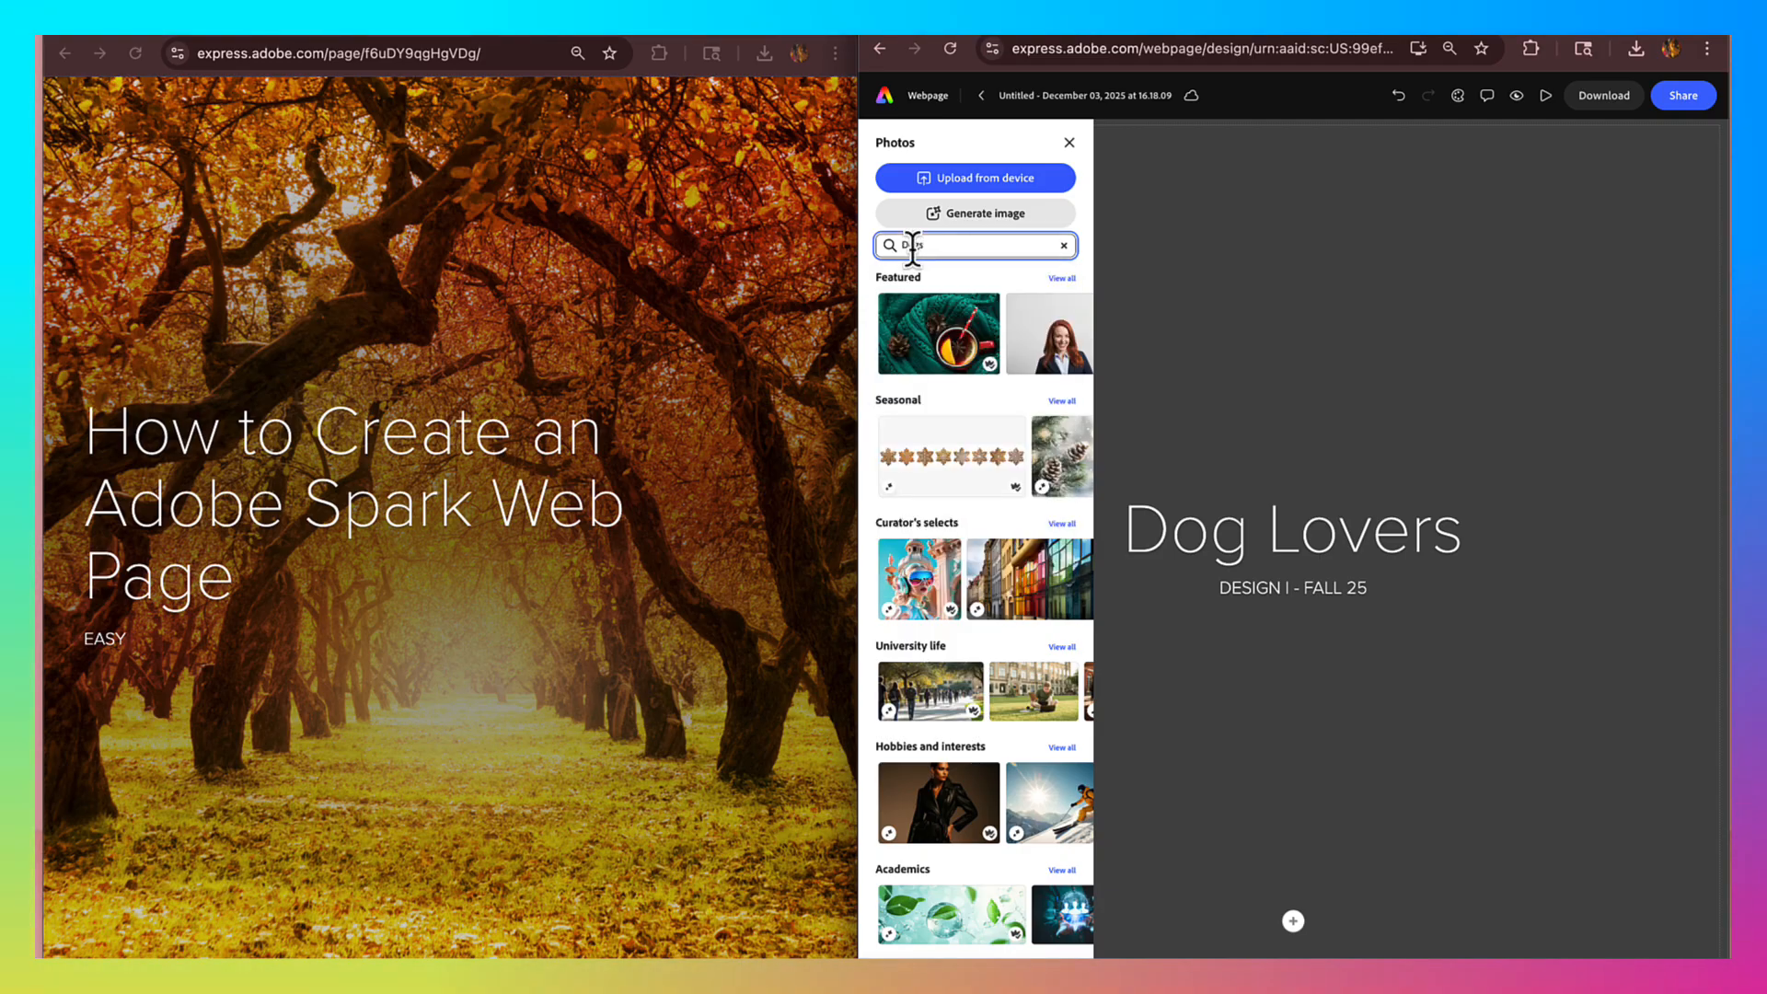
pyautogui.press('Return')
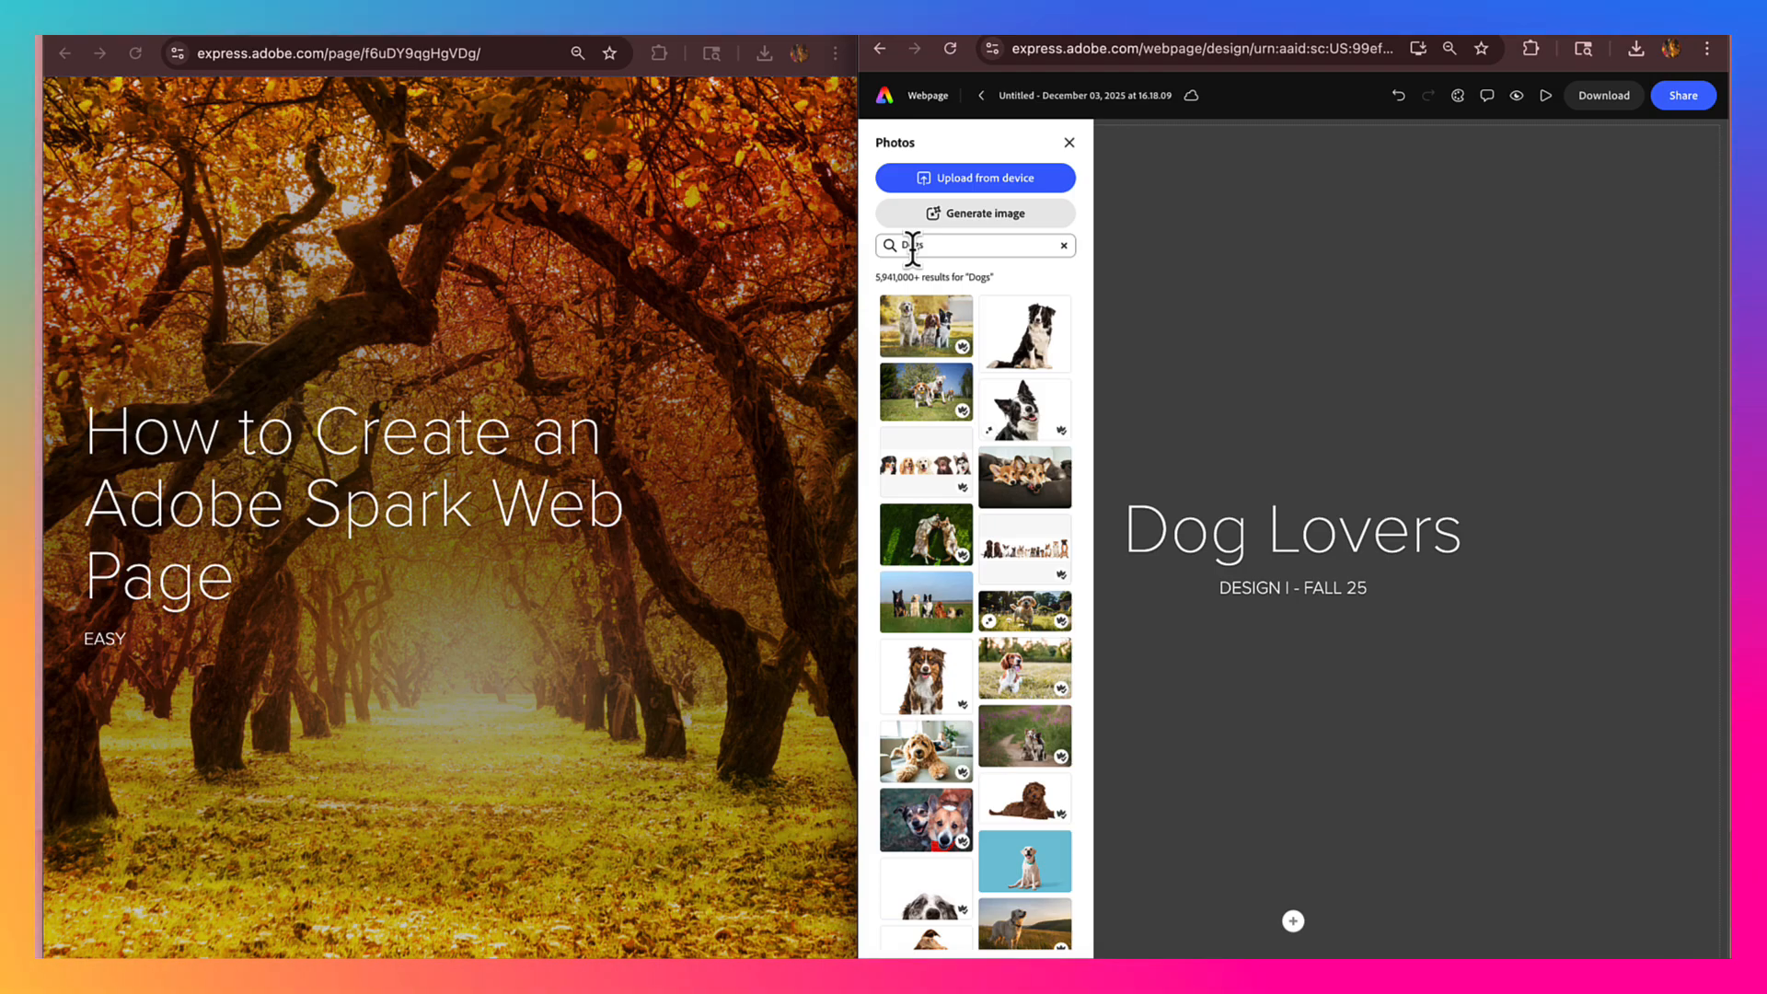
pyautogui.click(1031, 414)
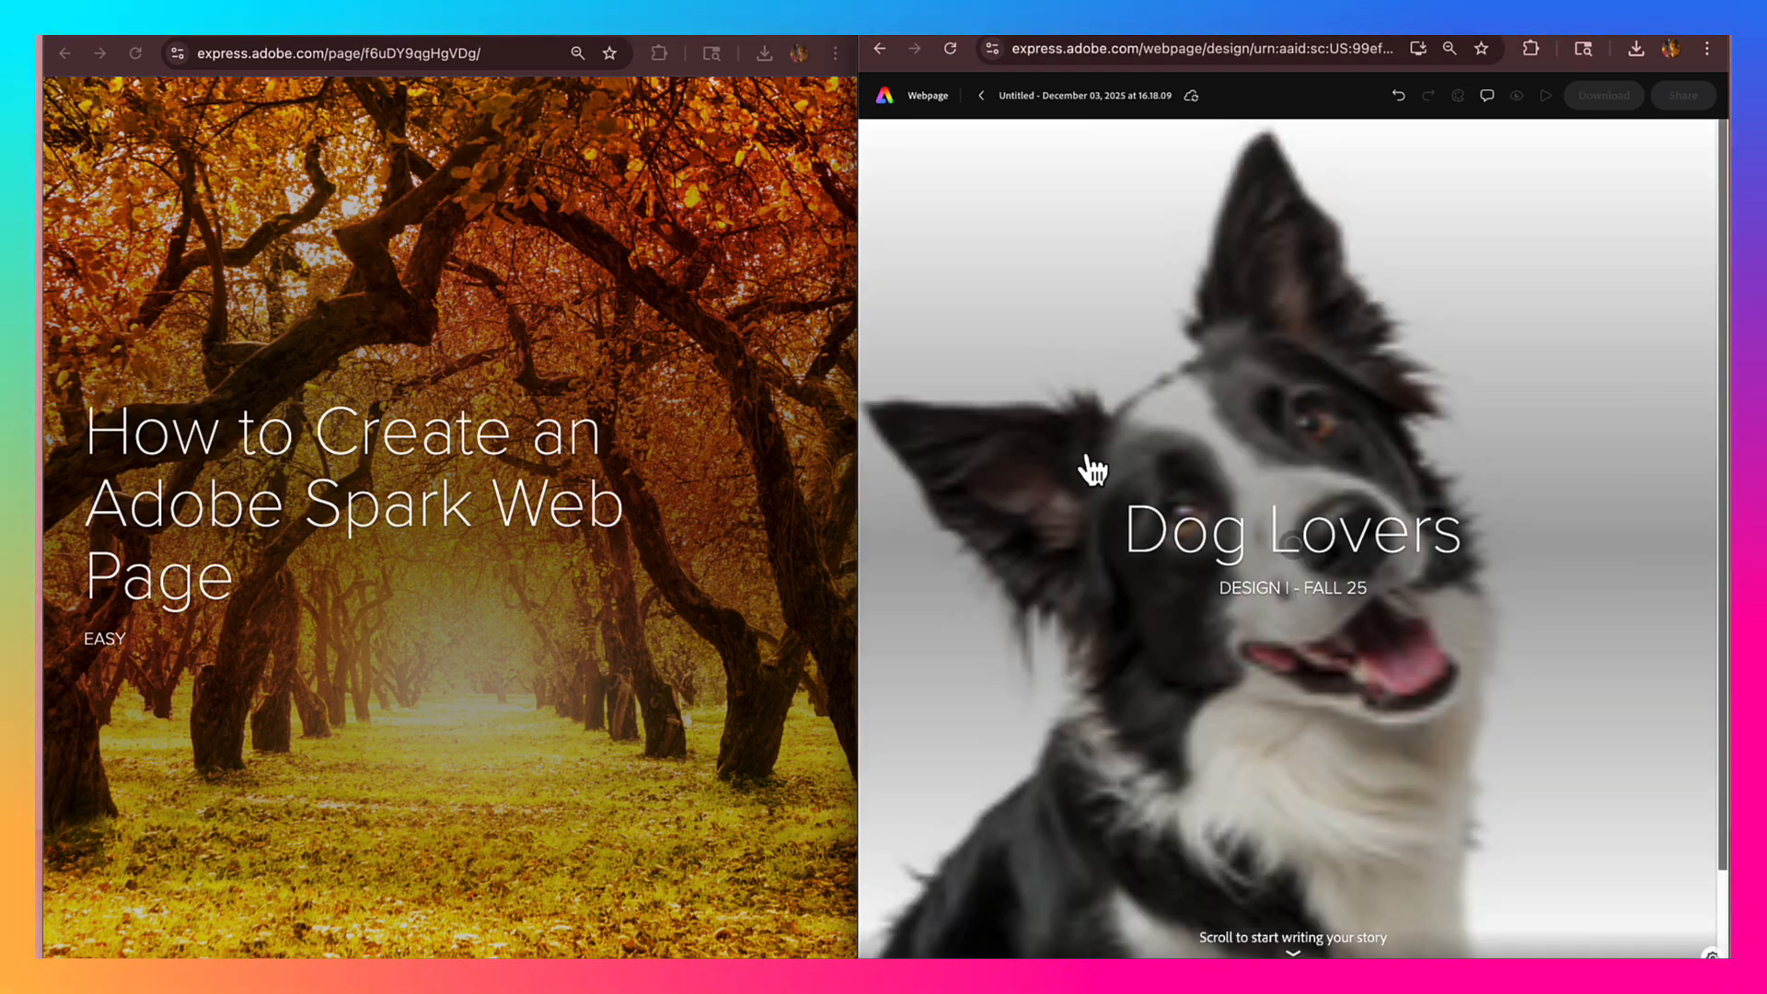
# - Examine how the cover section behaves while scrolling and which content and layout options are offered beneath it
pyautogui.scroll(-2, 1184, 657)
pyautogui.scroll(2, 1183, 657)
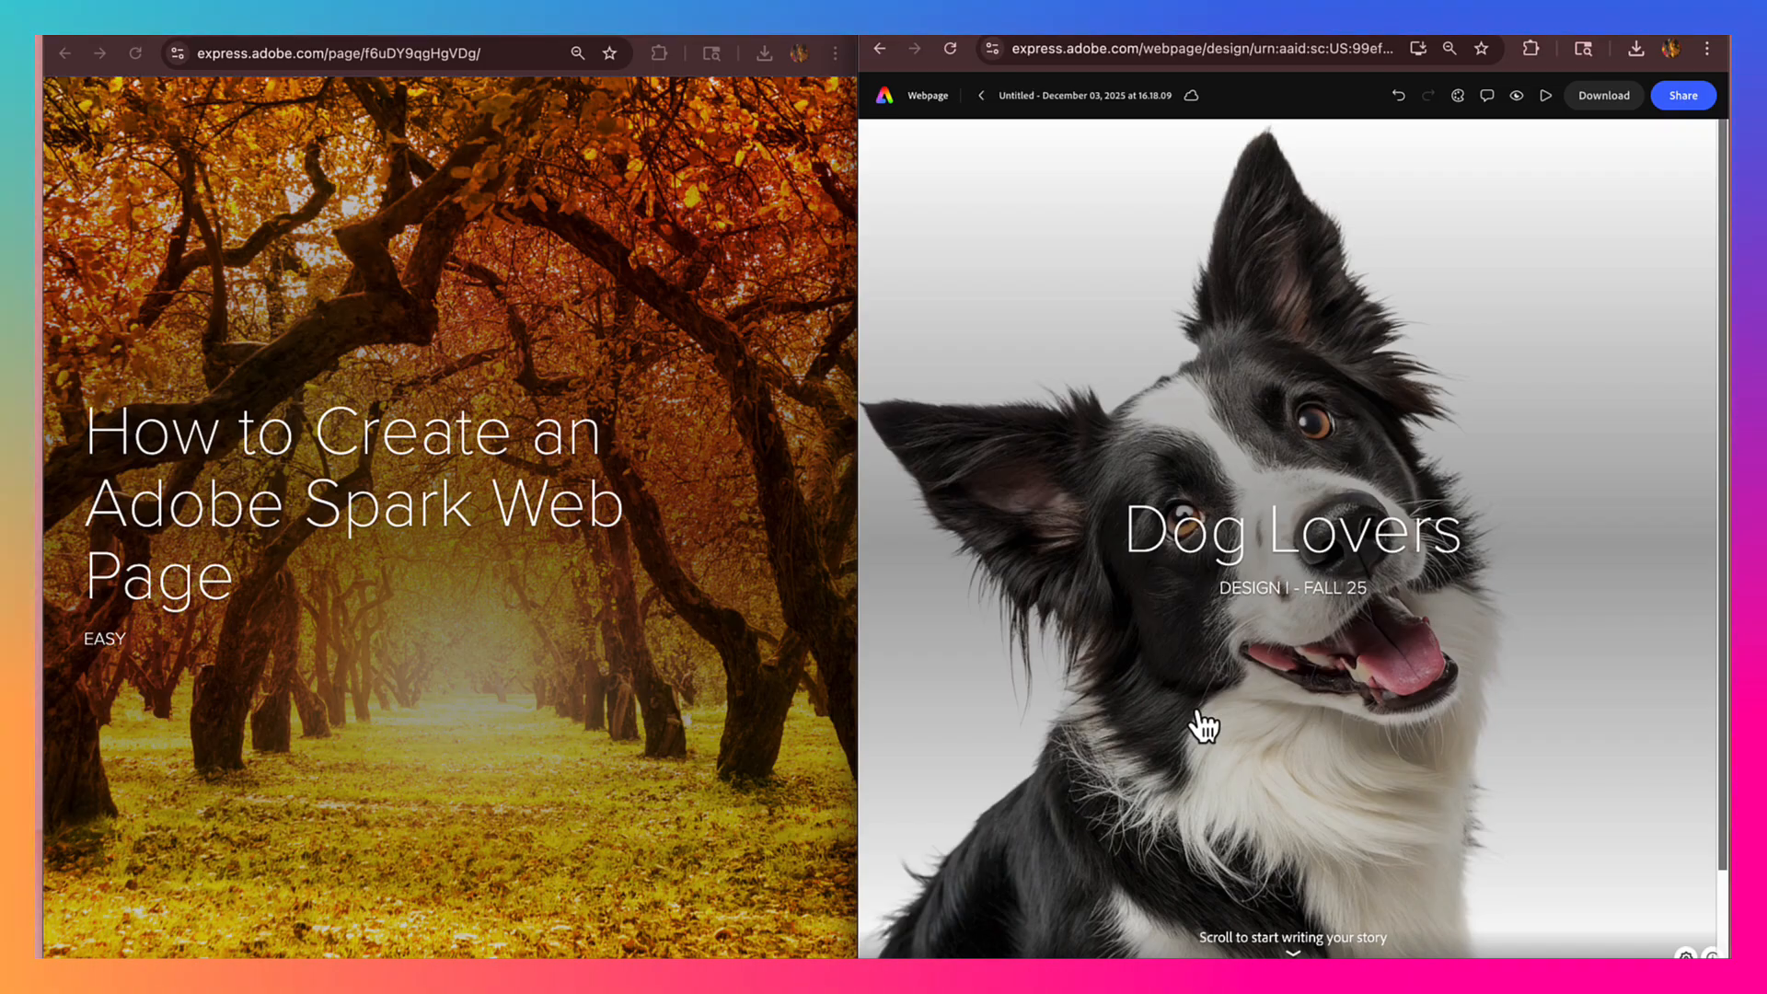
pyautogui.scroll(-1, 1204, 726)
pyautogui.scroll(-1, 1204, 726)
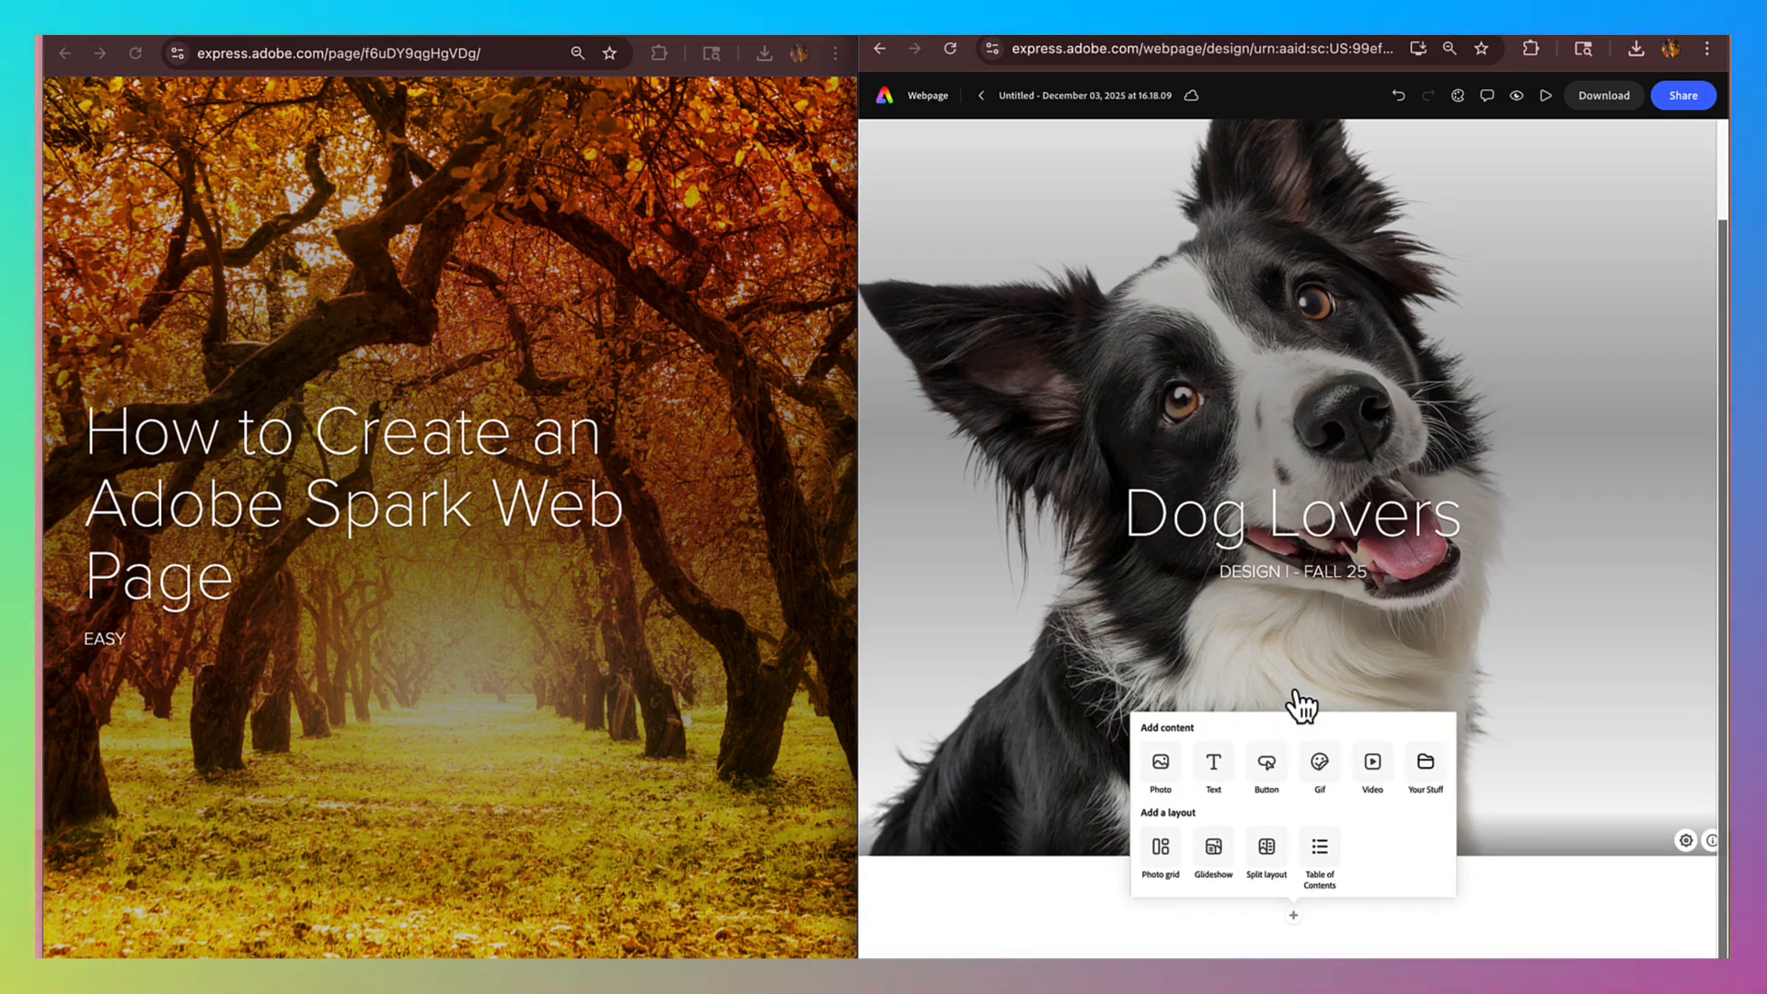
pyautogui.scroll(2, 1322, 670)
pyautogui.scroll(-2, 1323, 670)
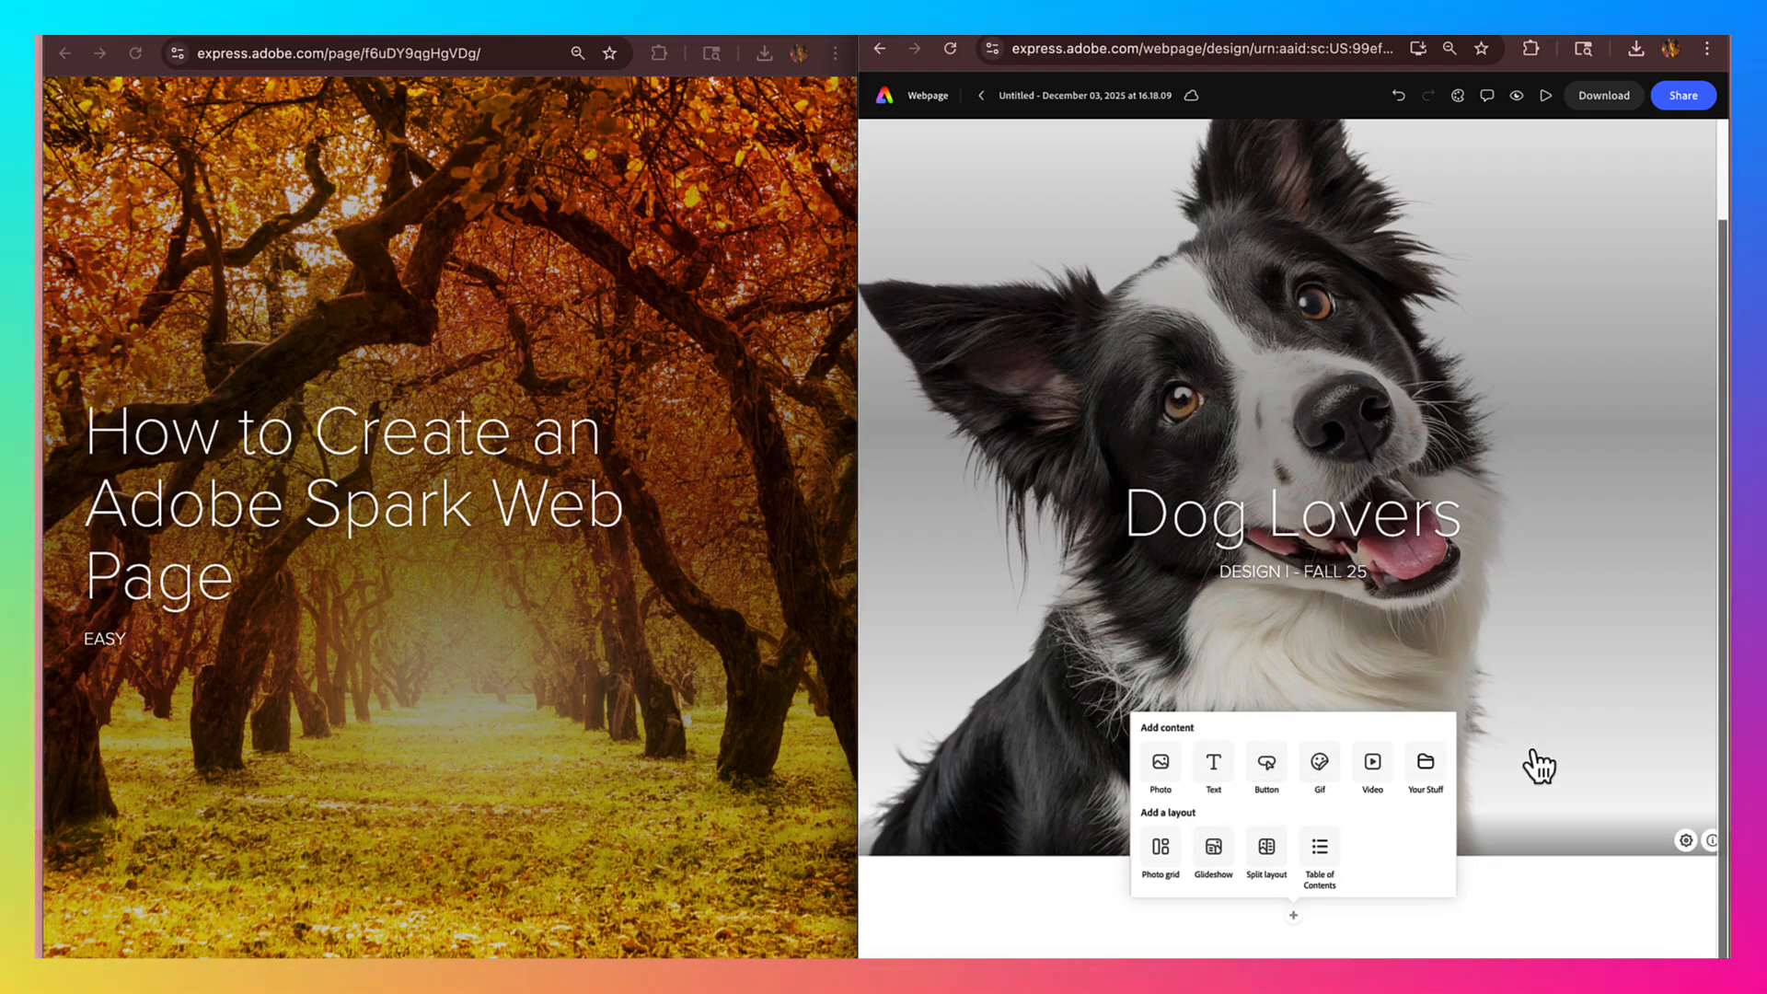
pyautogui.scroll(2, 1539, 766)
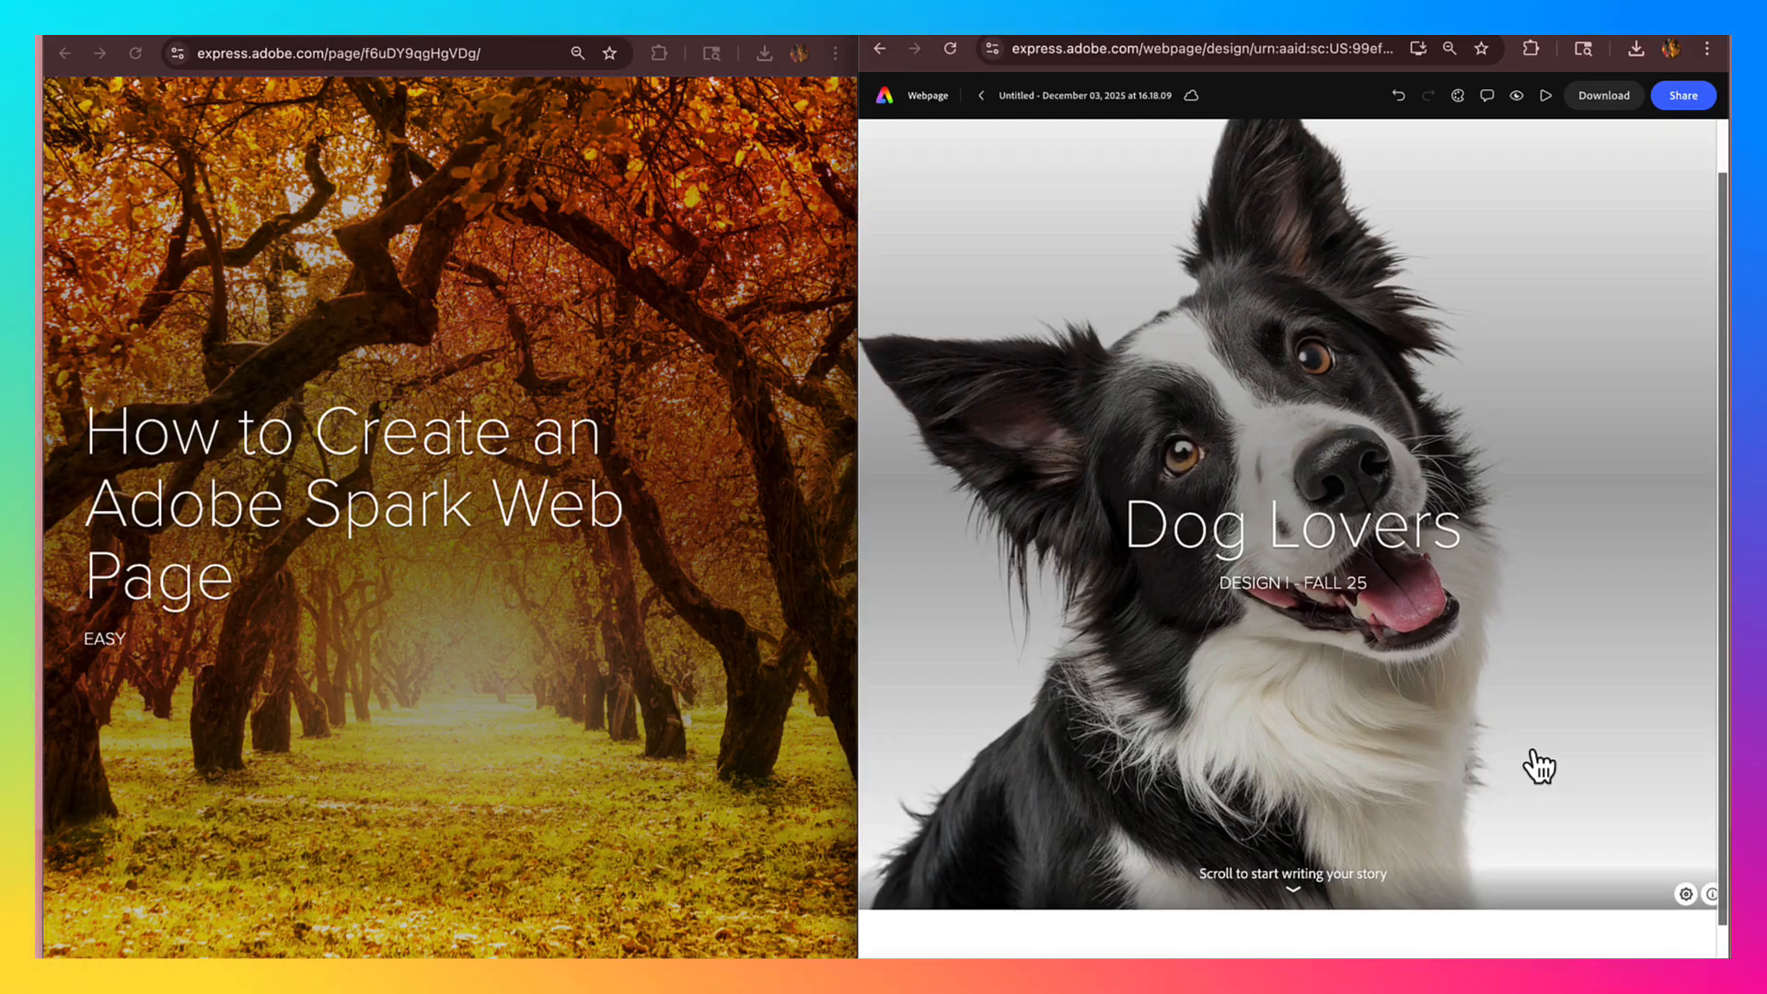
pyautogui.scroll(-1, 1539, 766)
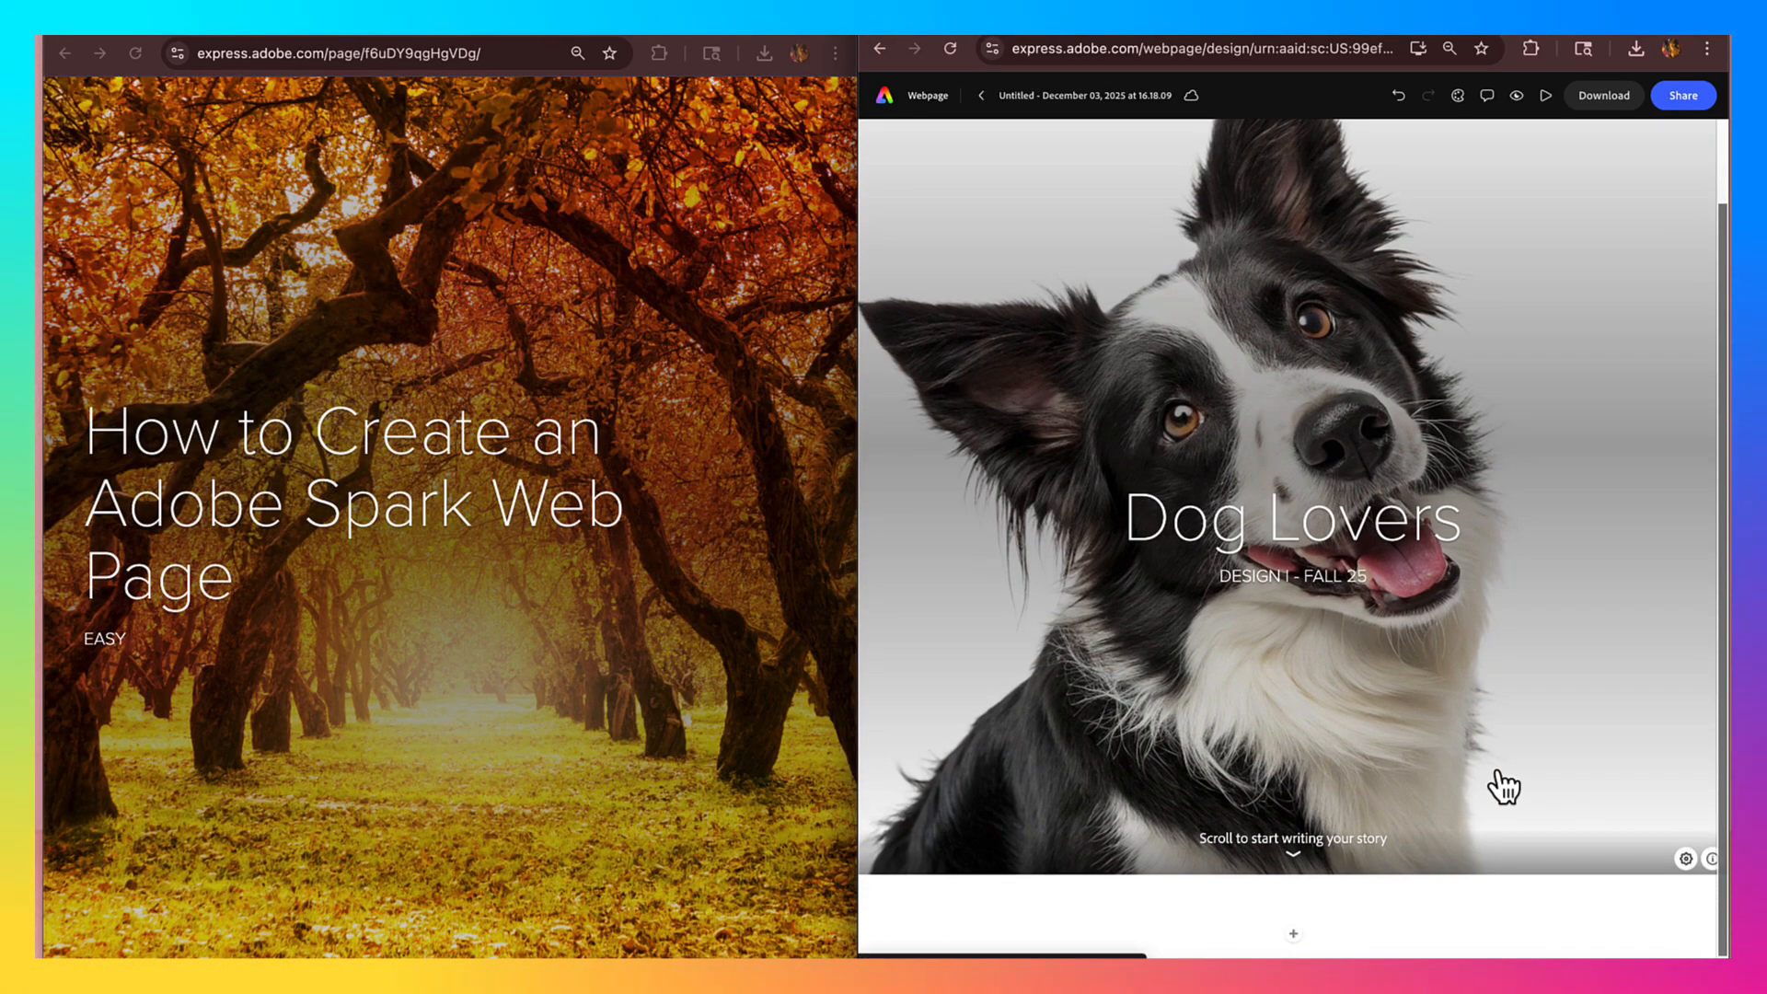
pyautogui.scroll(-1, 1506, 787)
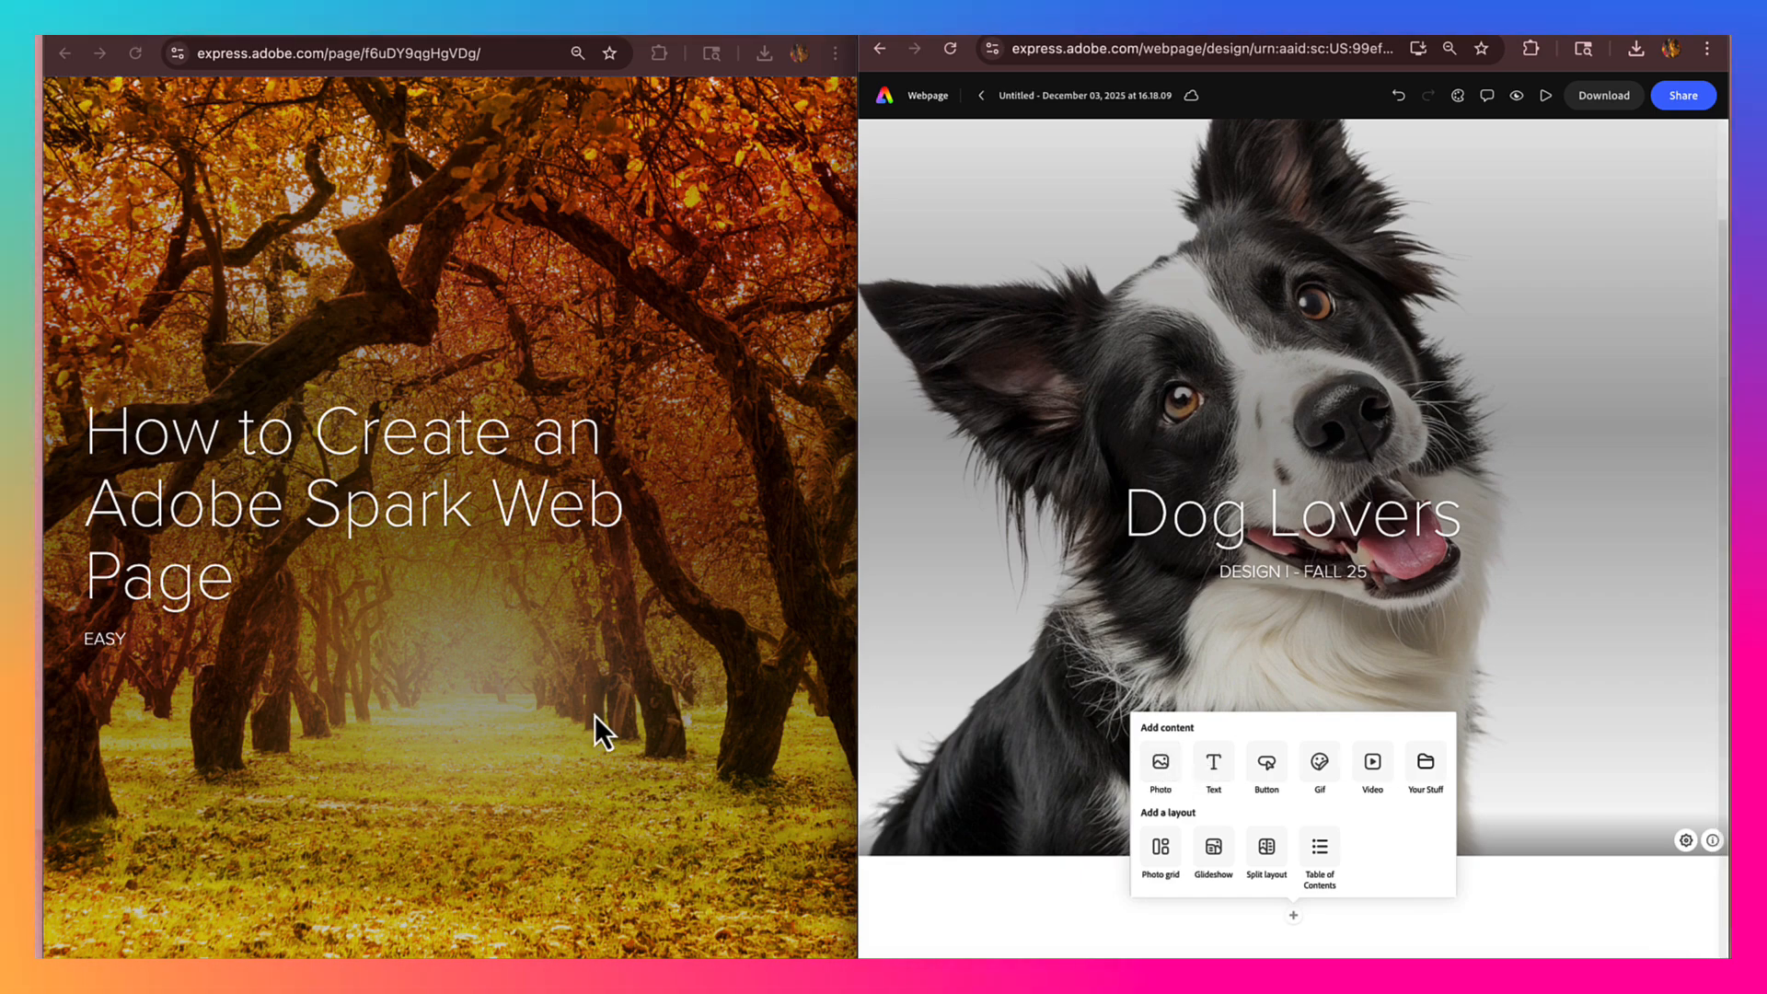
# - Add the stock photo of three dogs sitting on grass below the cover and display it as Fill screen
pyautogui.scroll(-3, 594, 715)
pyautogui.scroll(-3, 595, 715)
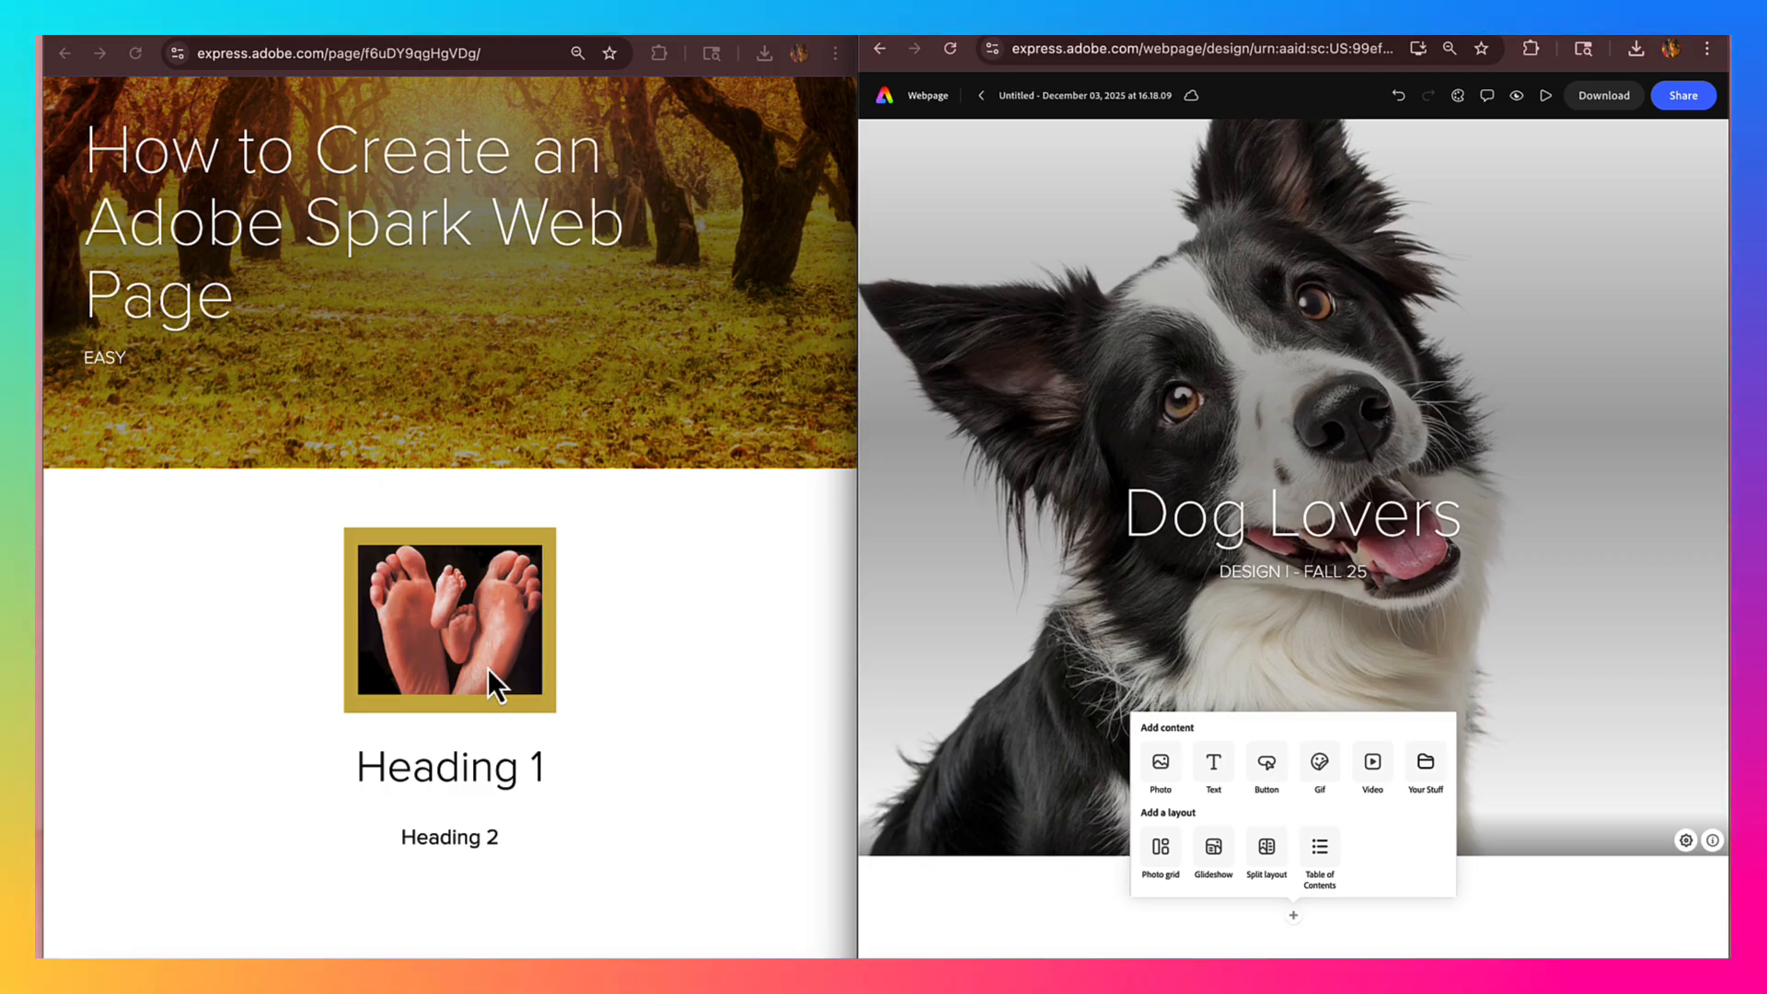
pyautogui.click(1162, 766)
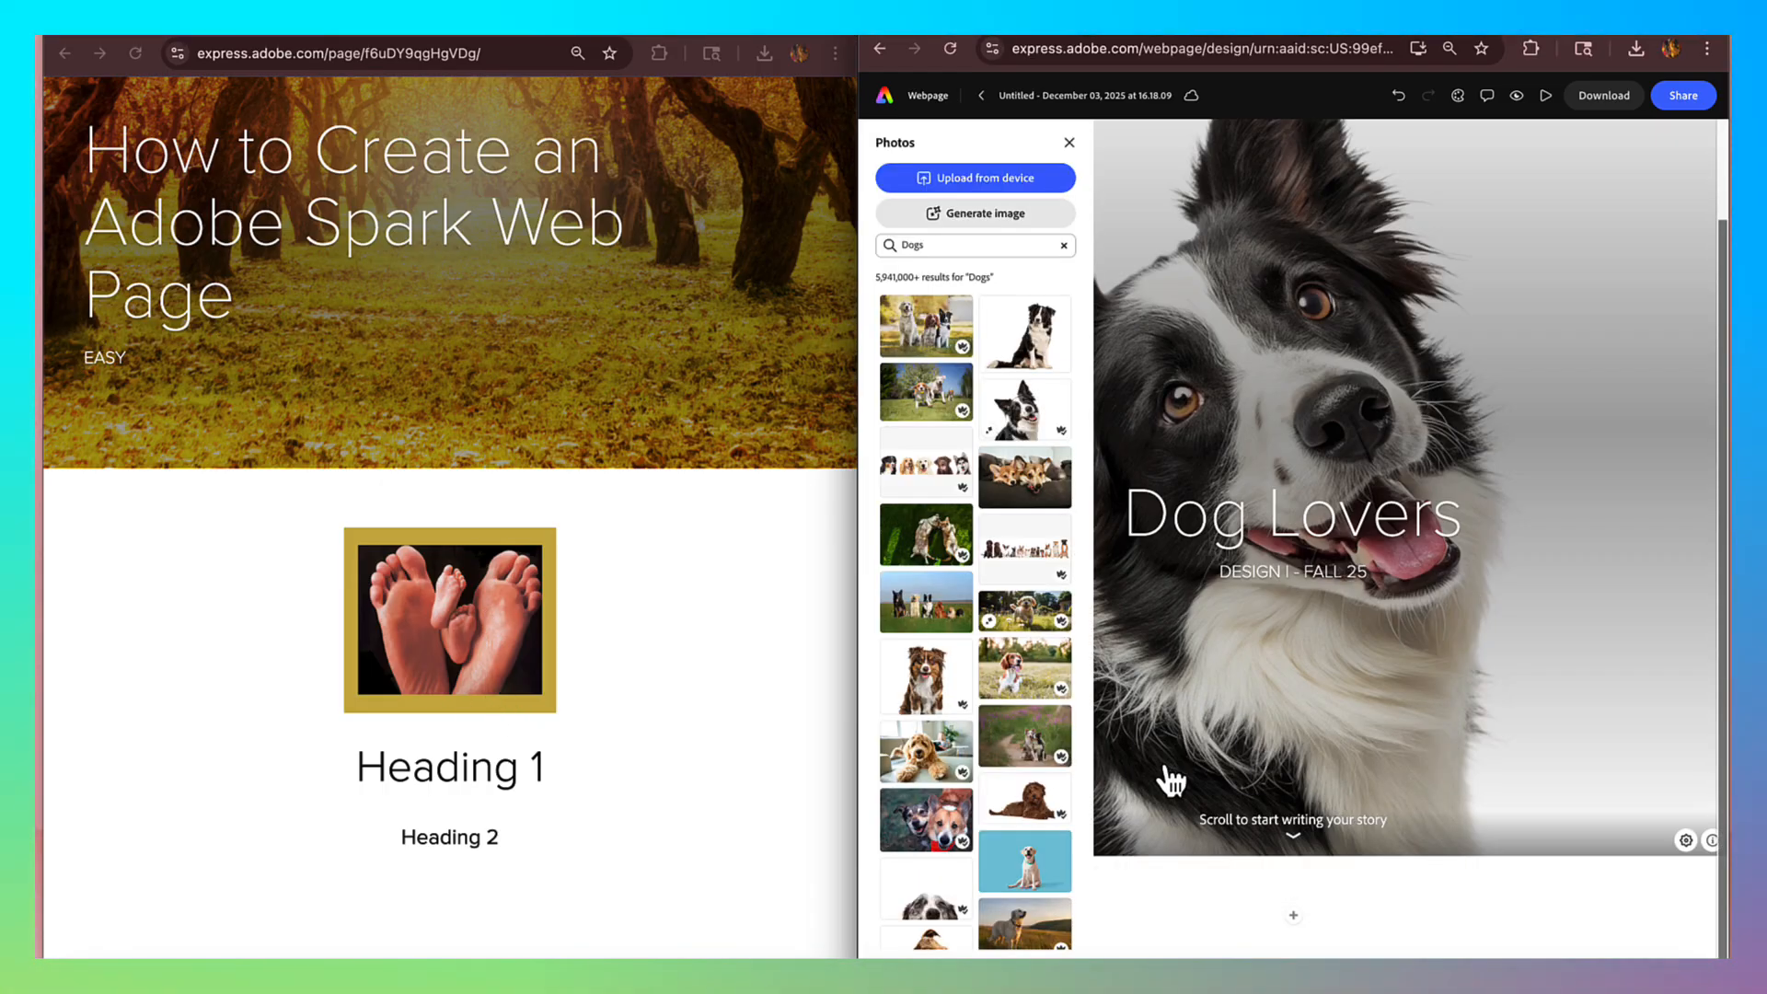
pyautogui.click(921, 336)
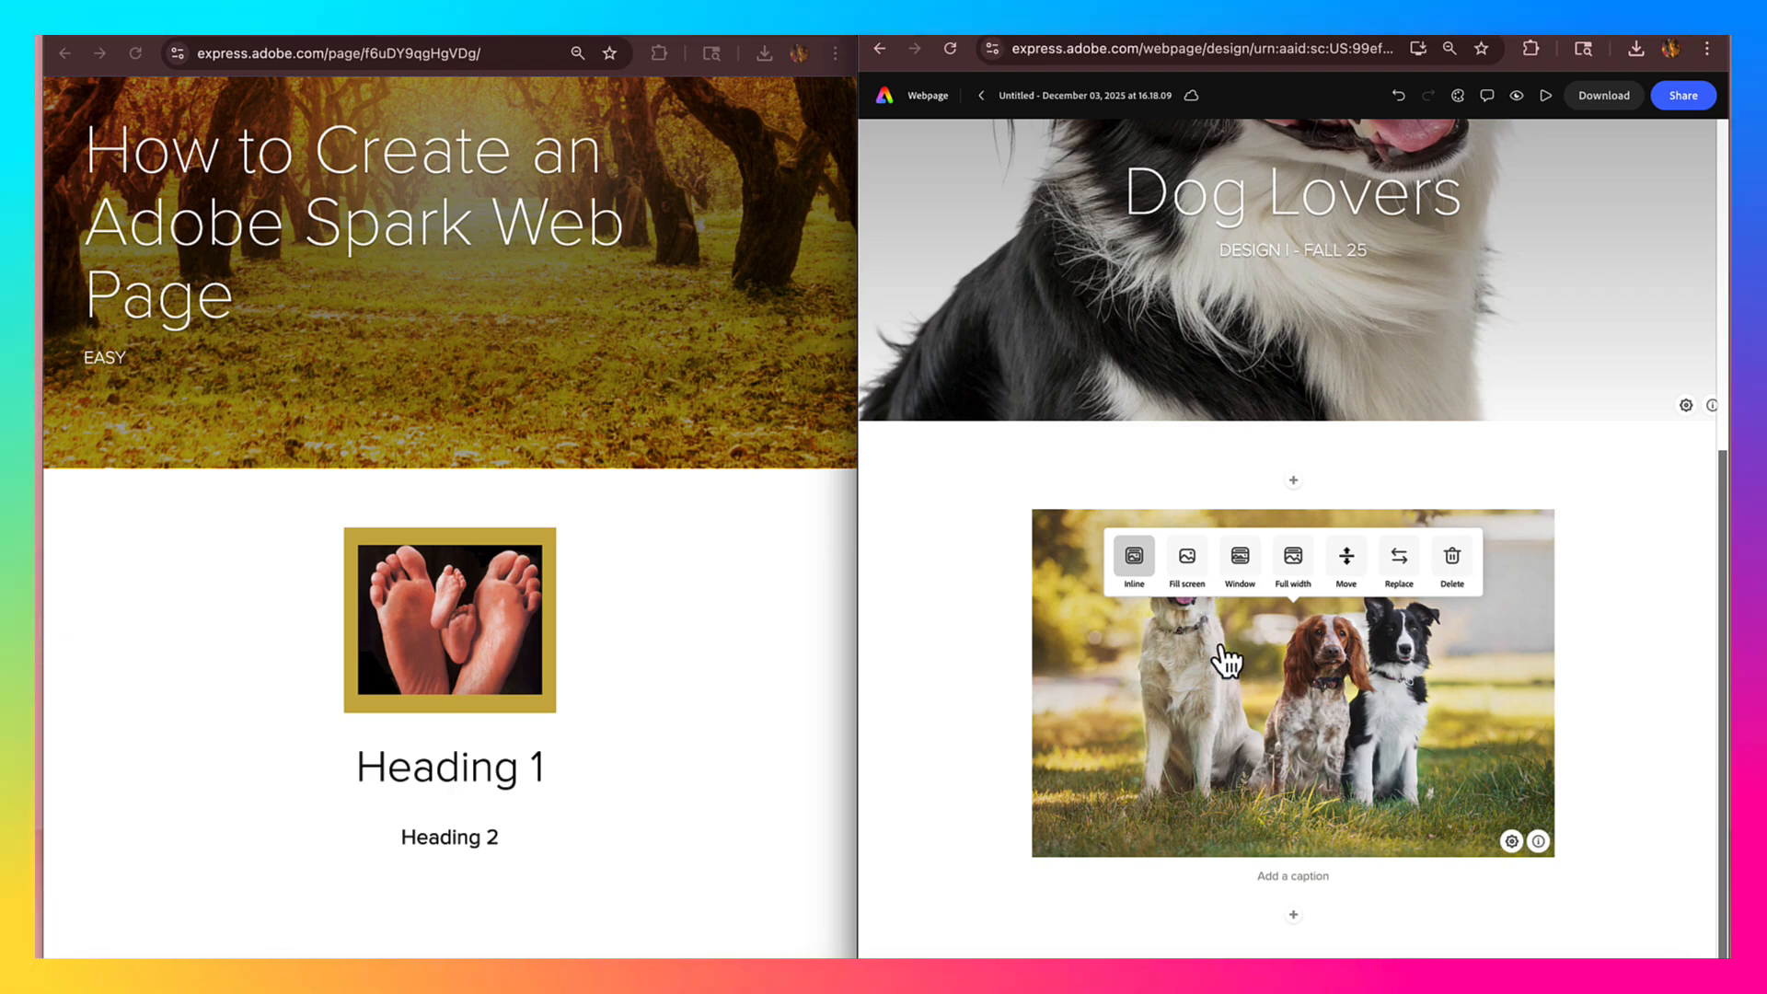
pyautogui.click(1188, 576)
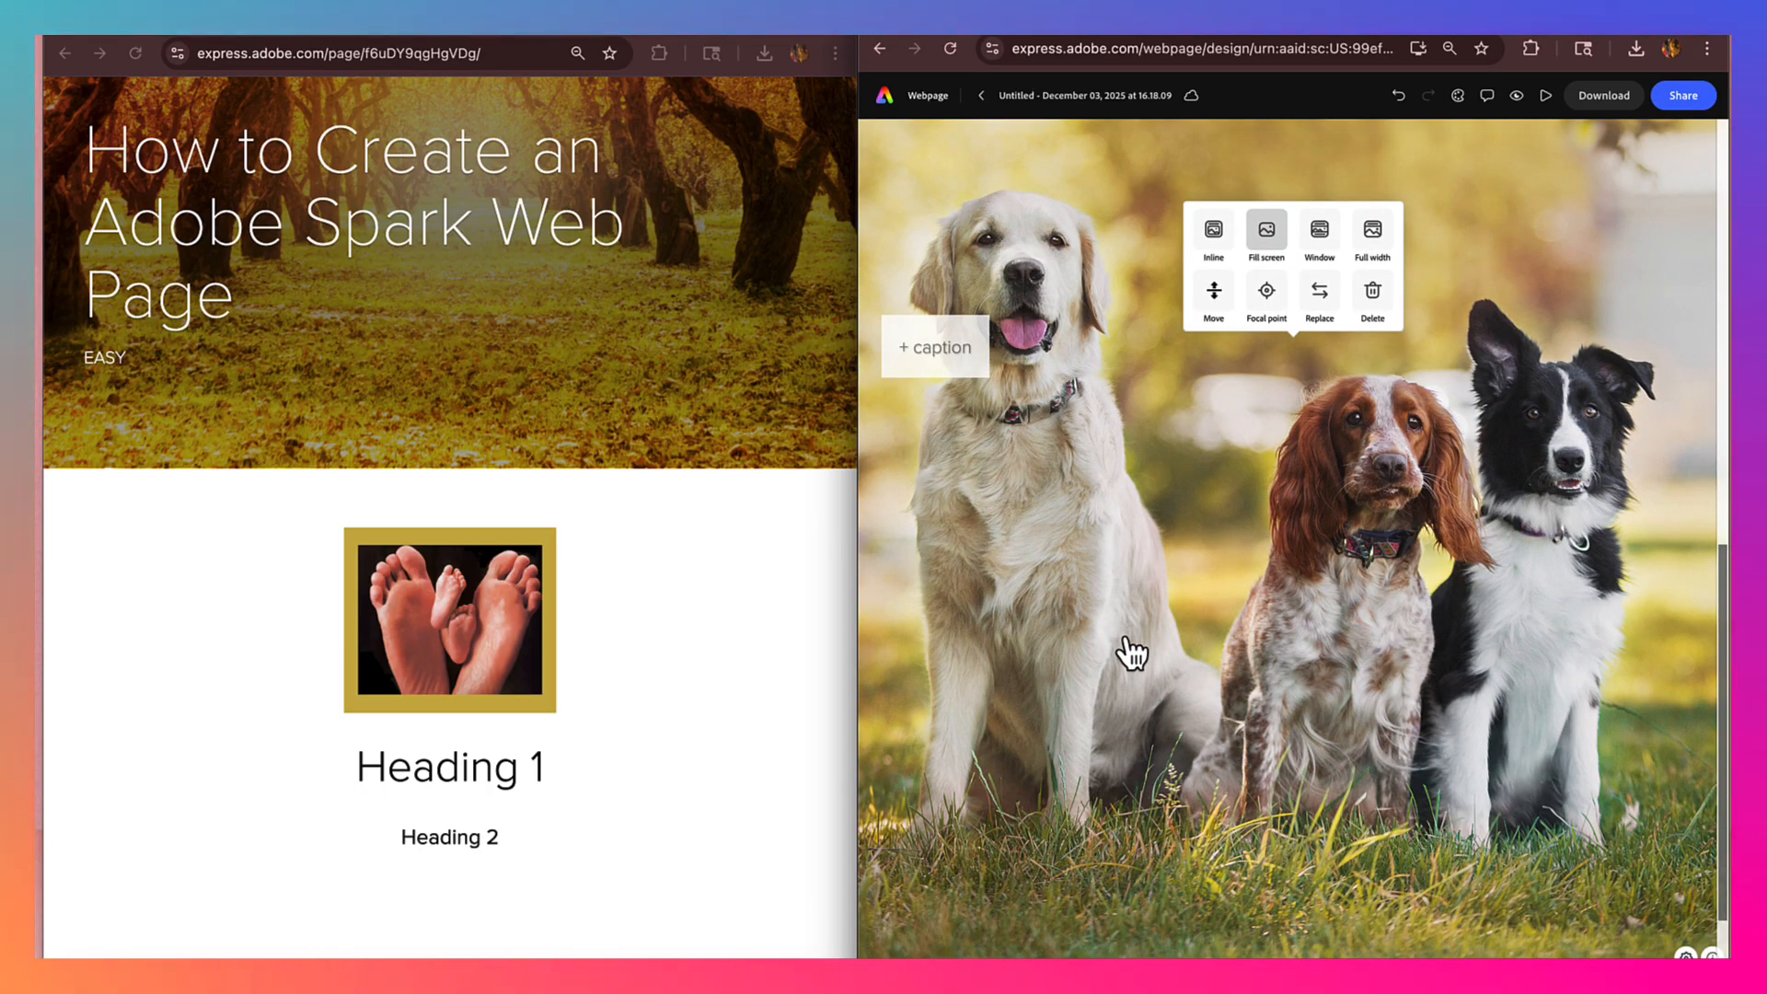
# - Examine how the page moves between the cover and the fill-screen photo of the three dogs
pyautogui.scroll(5, 1132, 654)
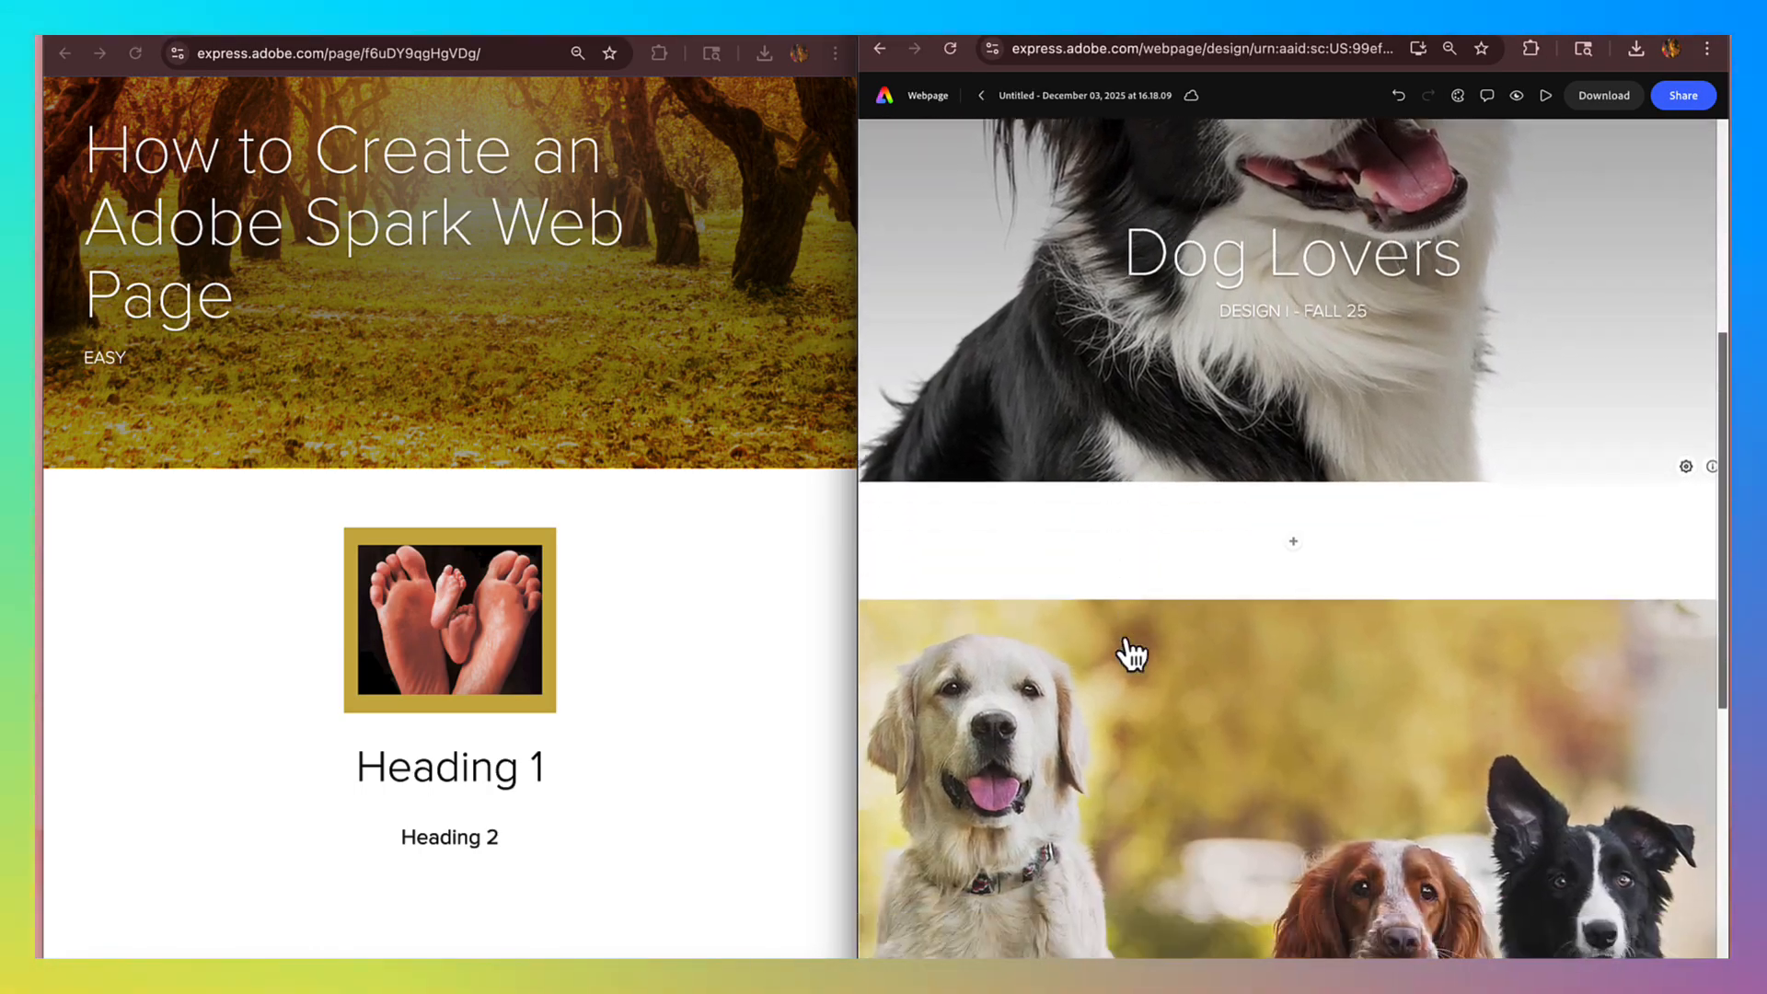
pyautogui.scroll(-2, 1133, 653)
pyautogui.scroll(5, 1132, 654)
pyautogui.scroll(-4, 1132, 654)
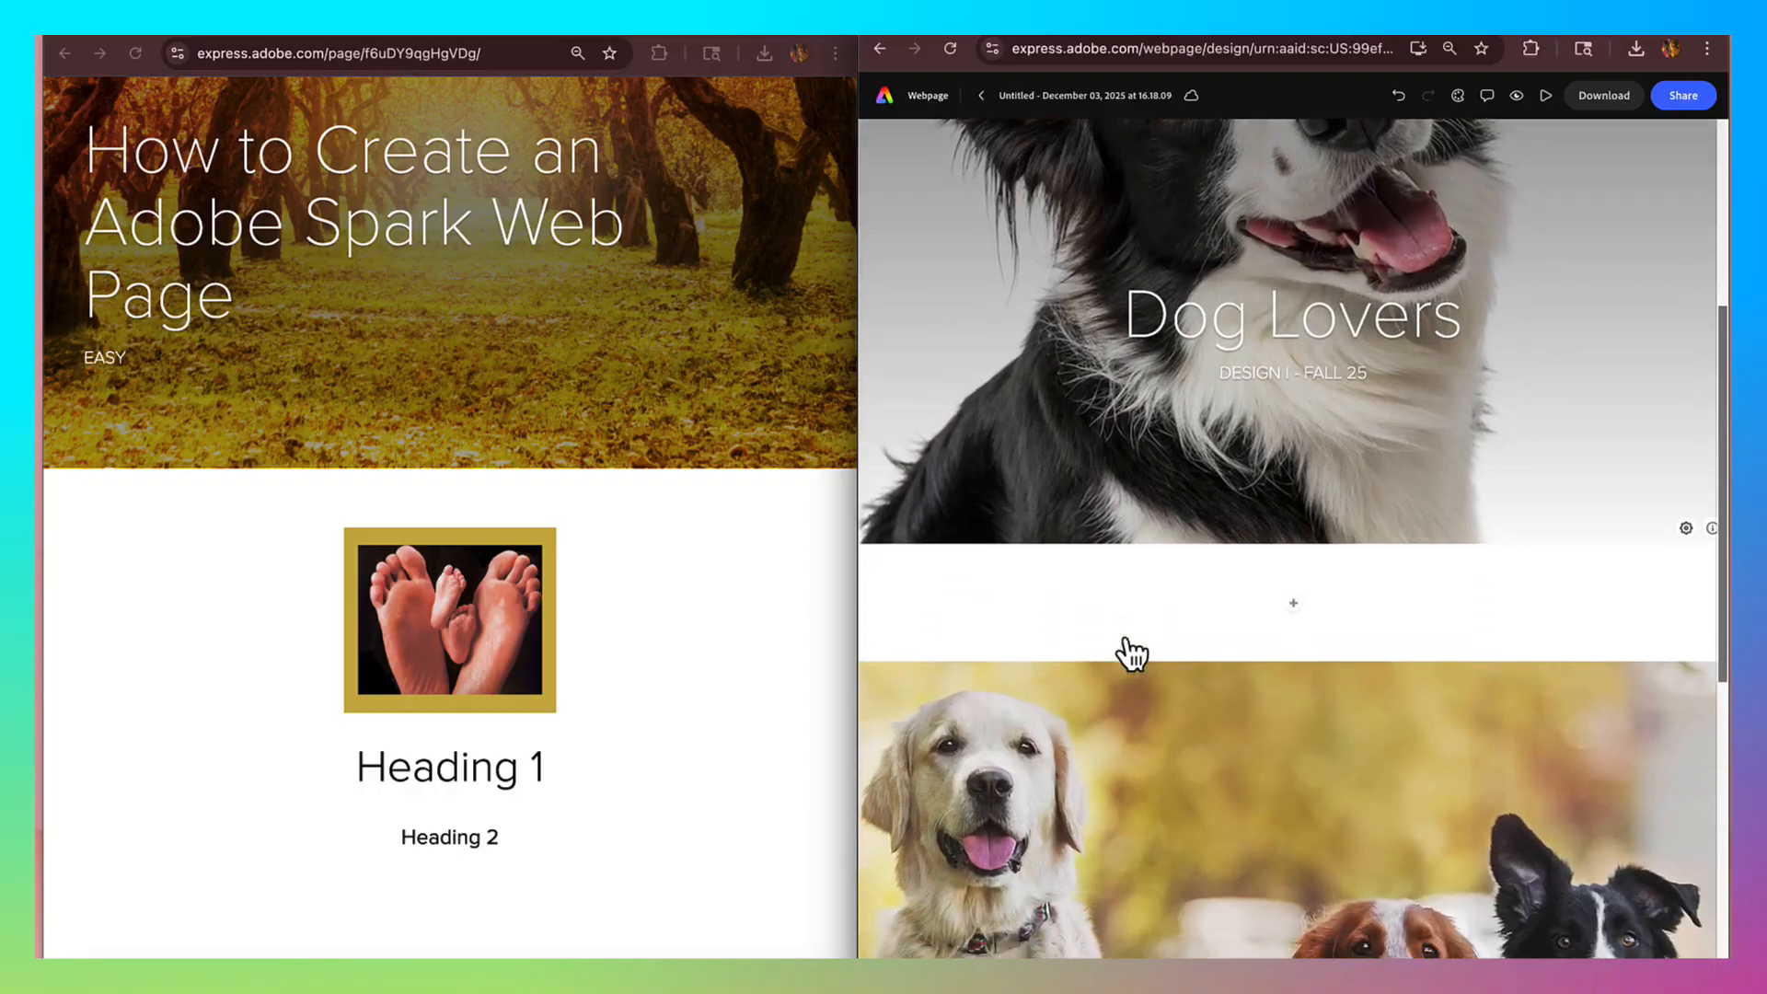
pyautogui.scroll(-6, 1132, 653)
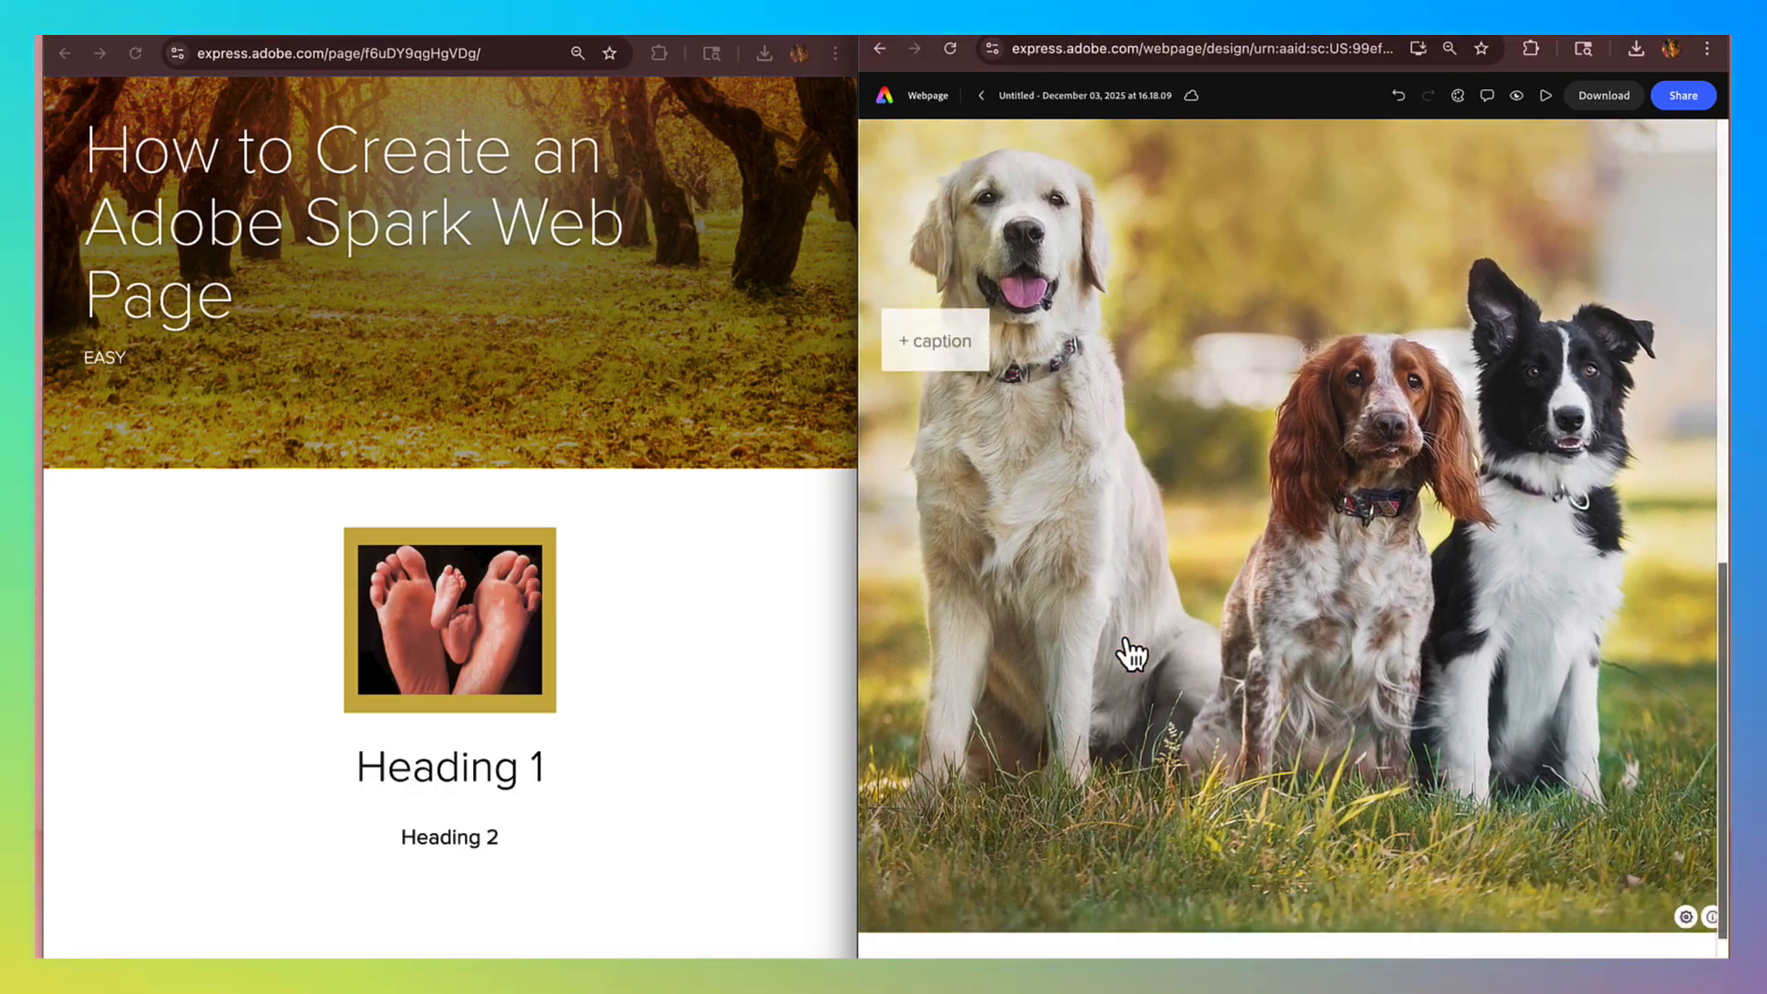
pyautogui.scroll(-2, 1128, 649)
pyautogui.scroll(8, 1128, 649)
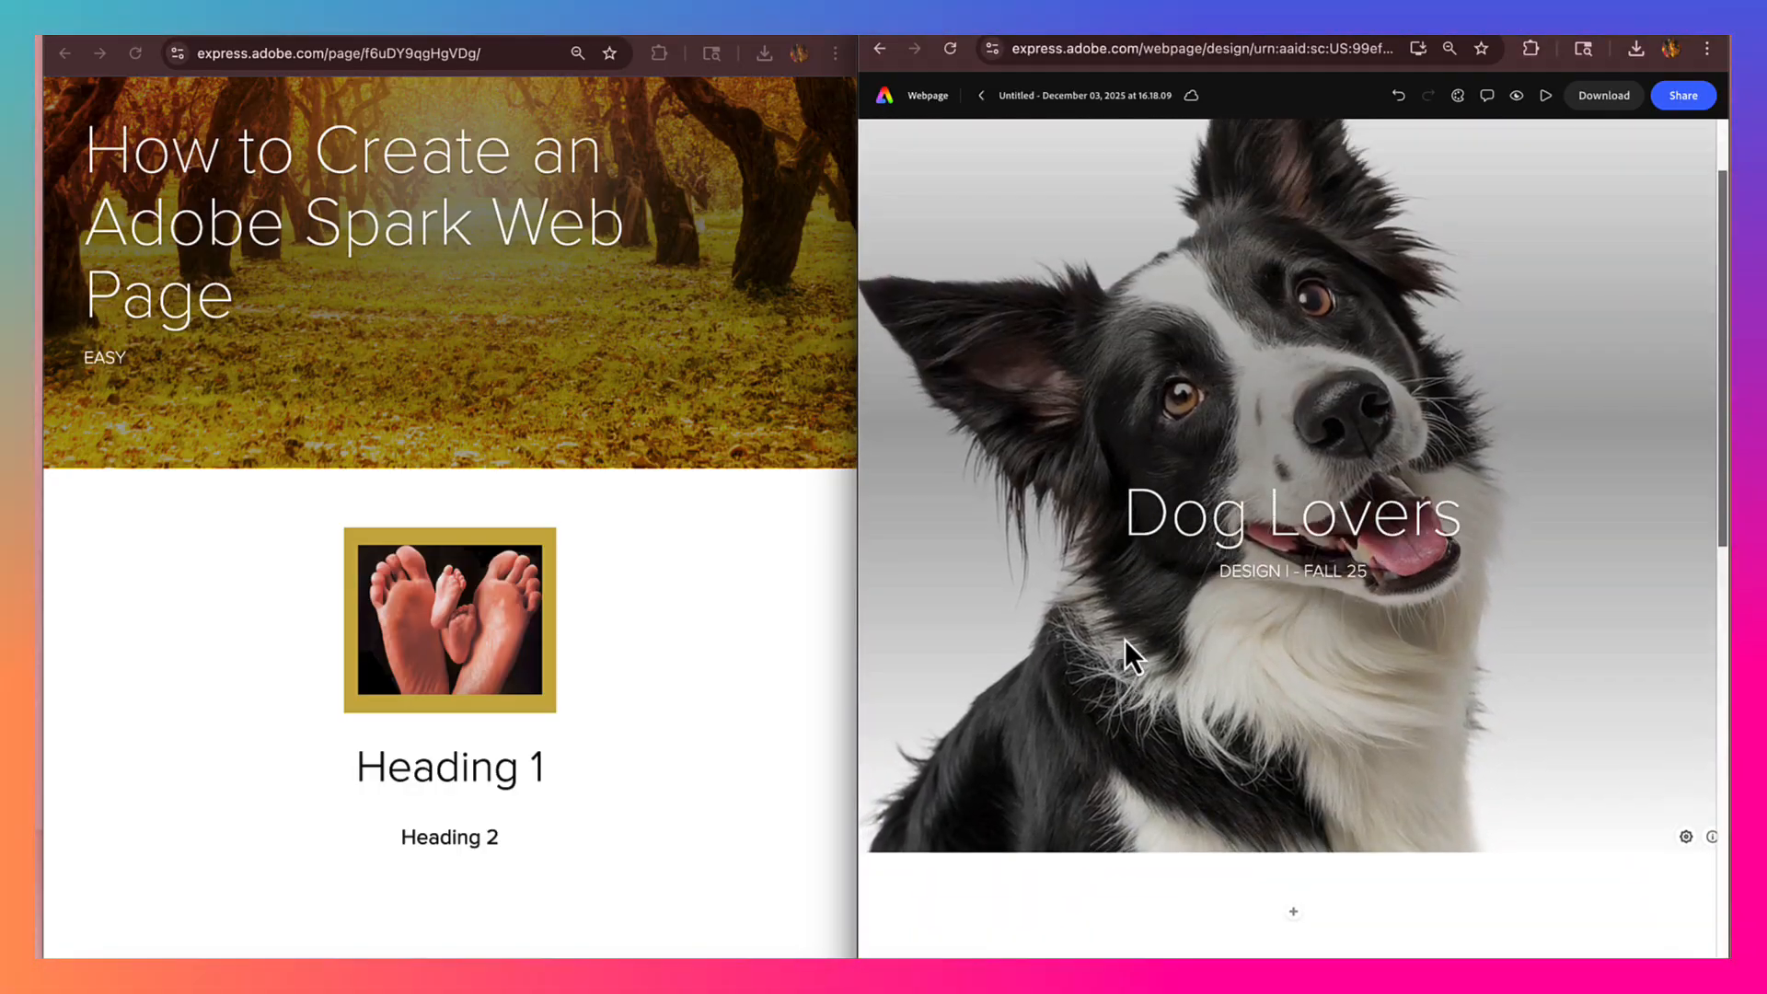
pyautogui.scroll(-8, 1127, 642)
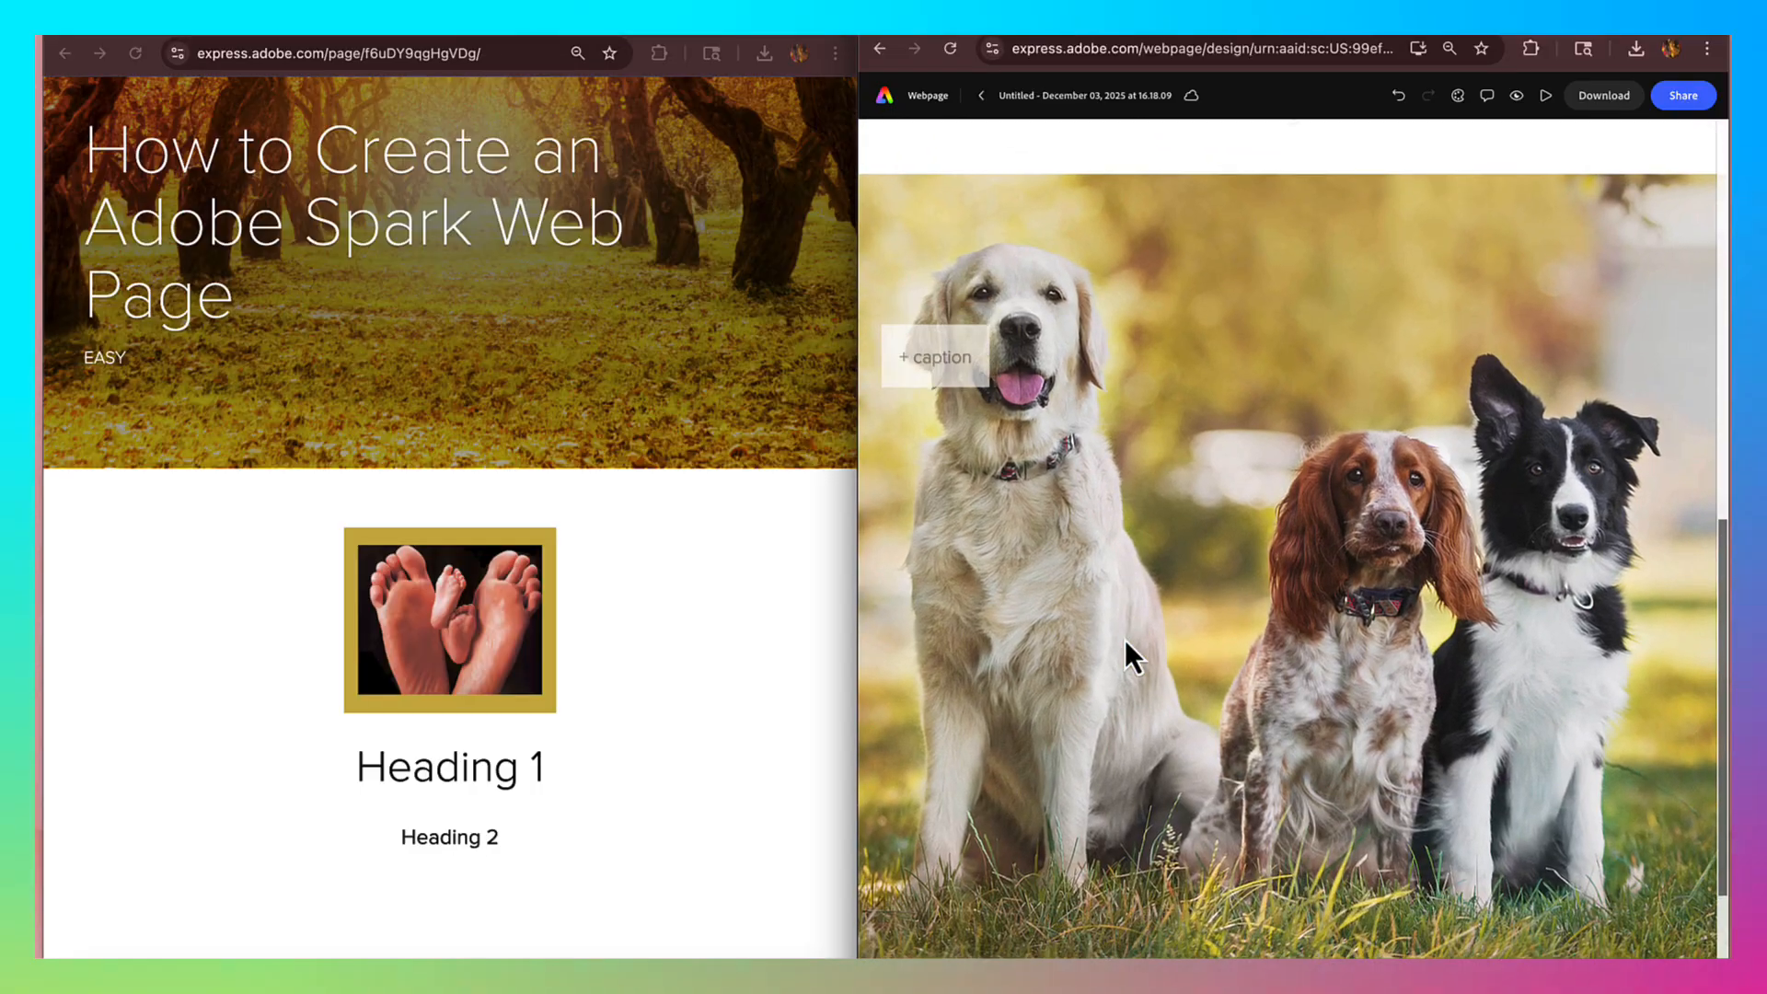
pyautogui.scroll(-1, 1124, 638)
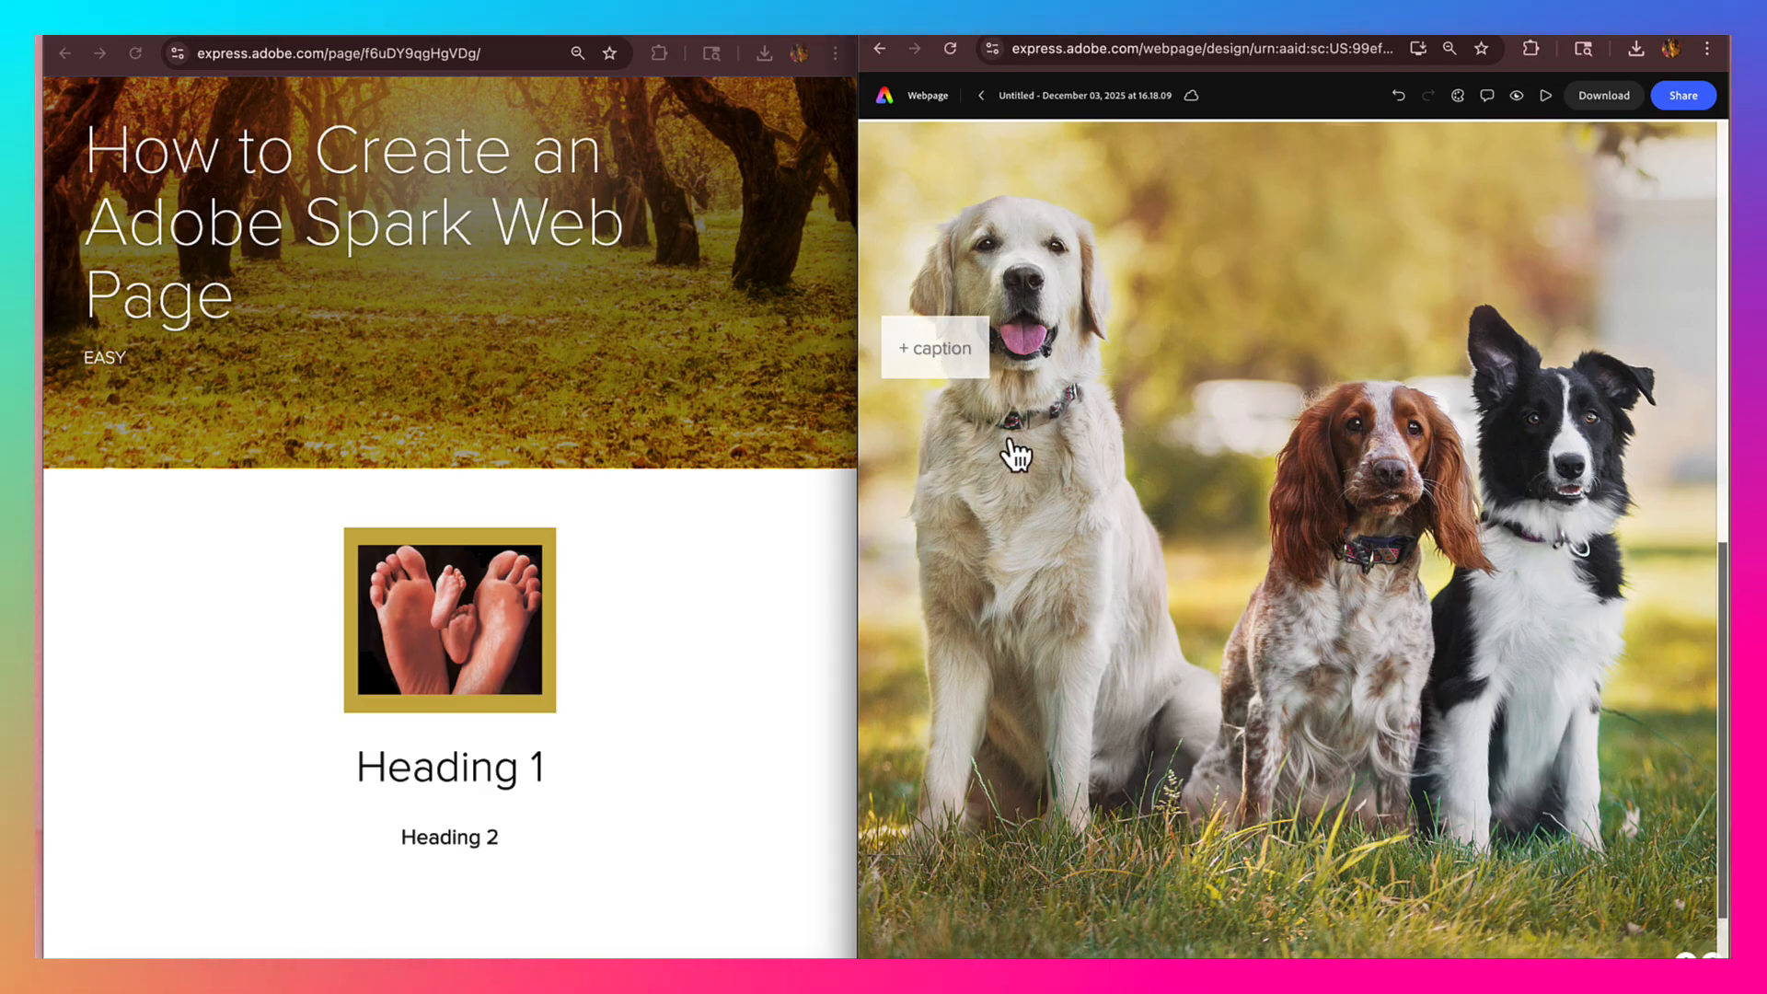
# - Insert the H1 heading "Dog Lovers and dogs are beautiful!" between the cover and the three-dog photo and centre it
pyautogui.scroll(3, 1013, 479)
pyautogui.scroll(1, 1017, 453)
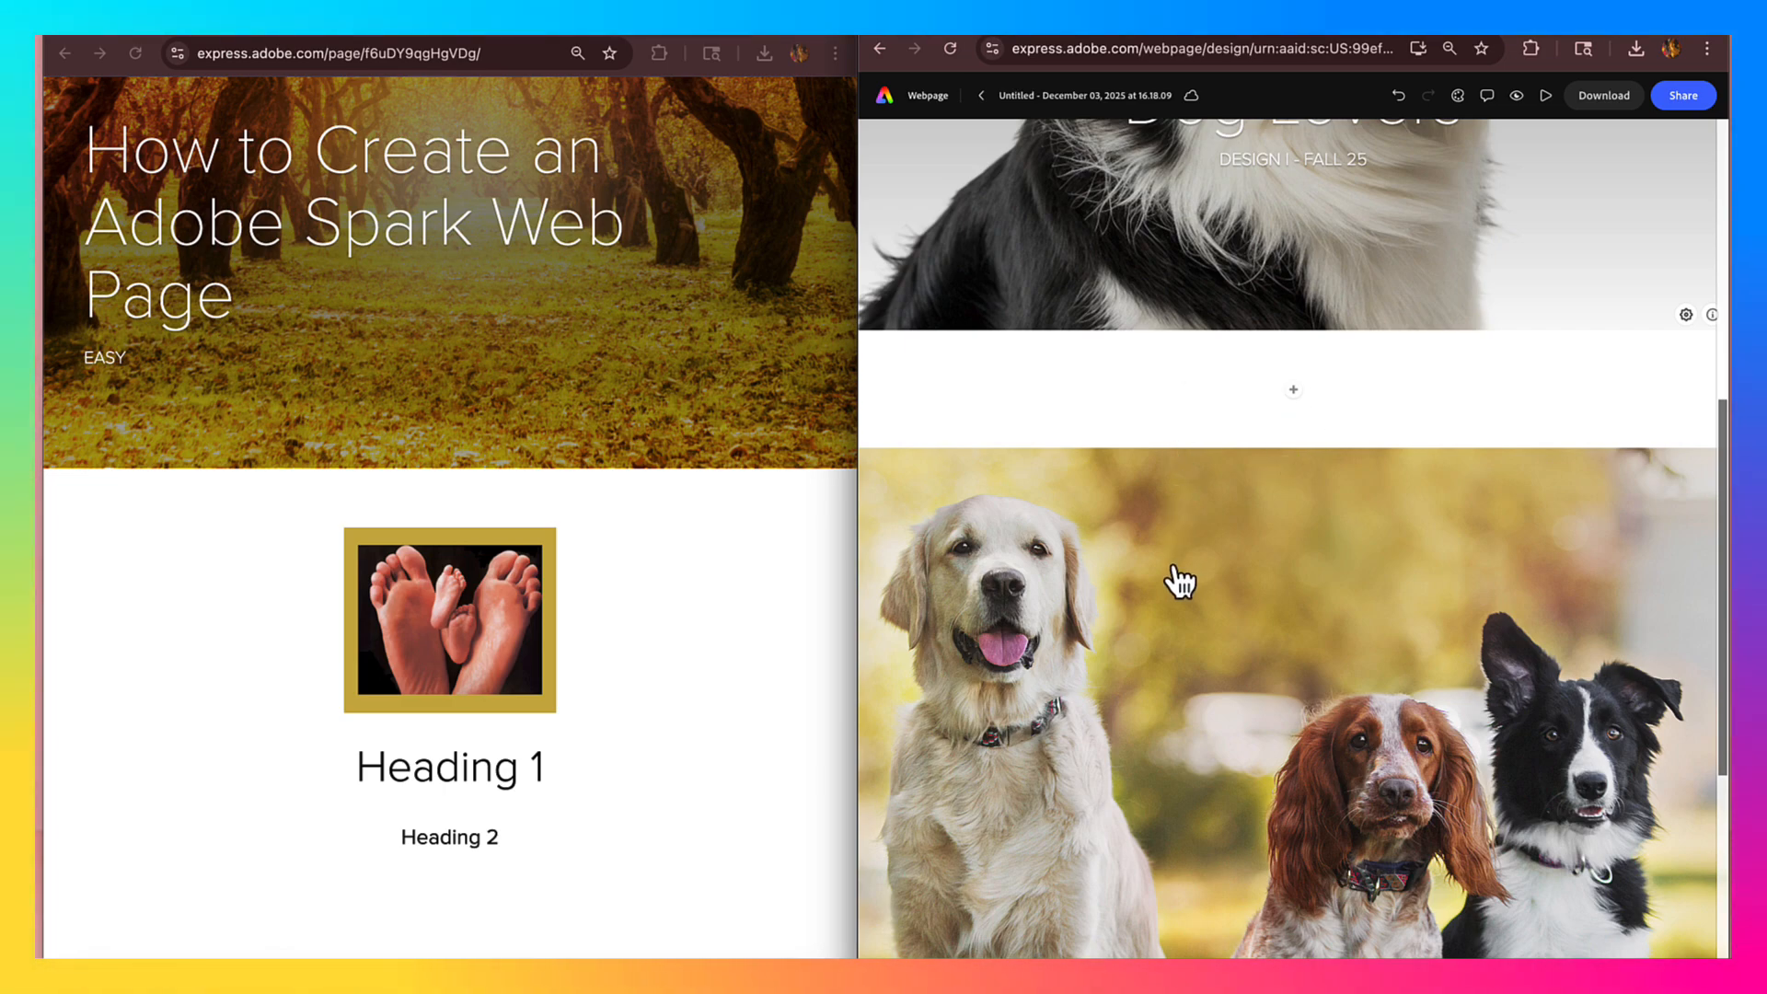
pyautogui.click(1293, 390)
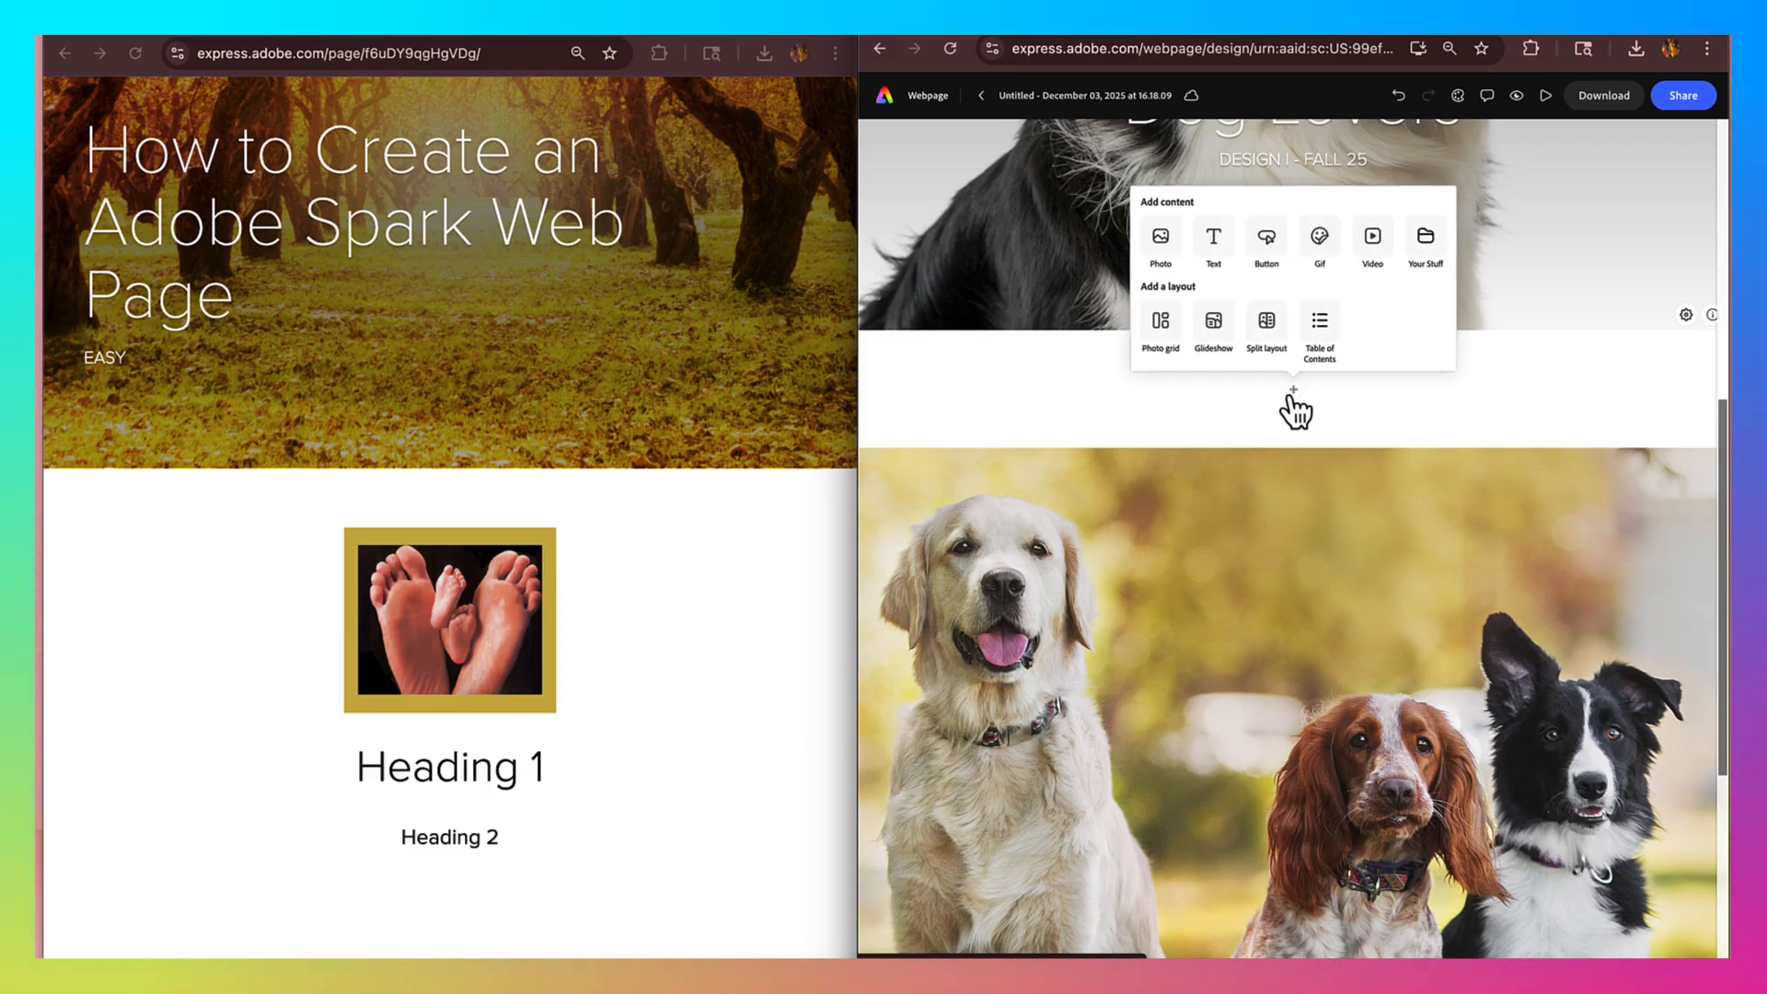
pyautogui.click(1212, 245)
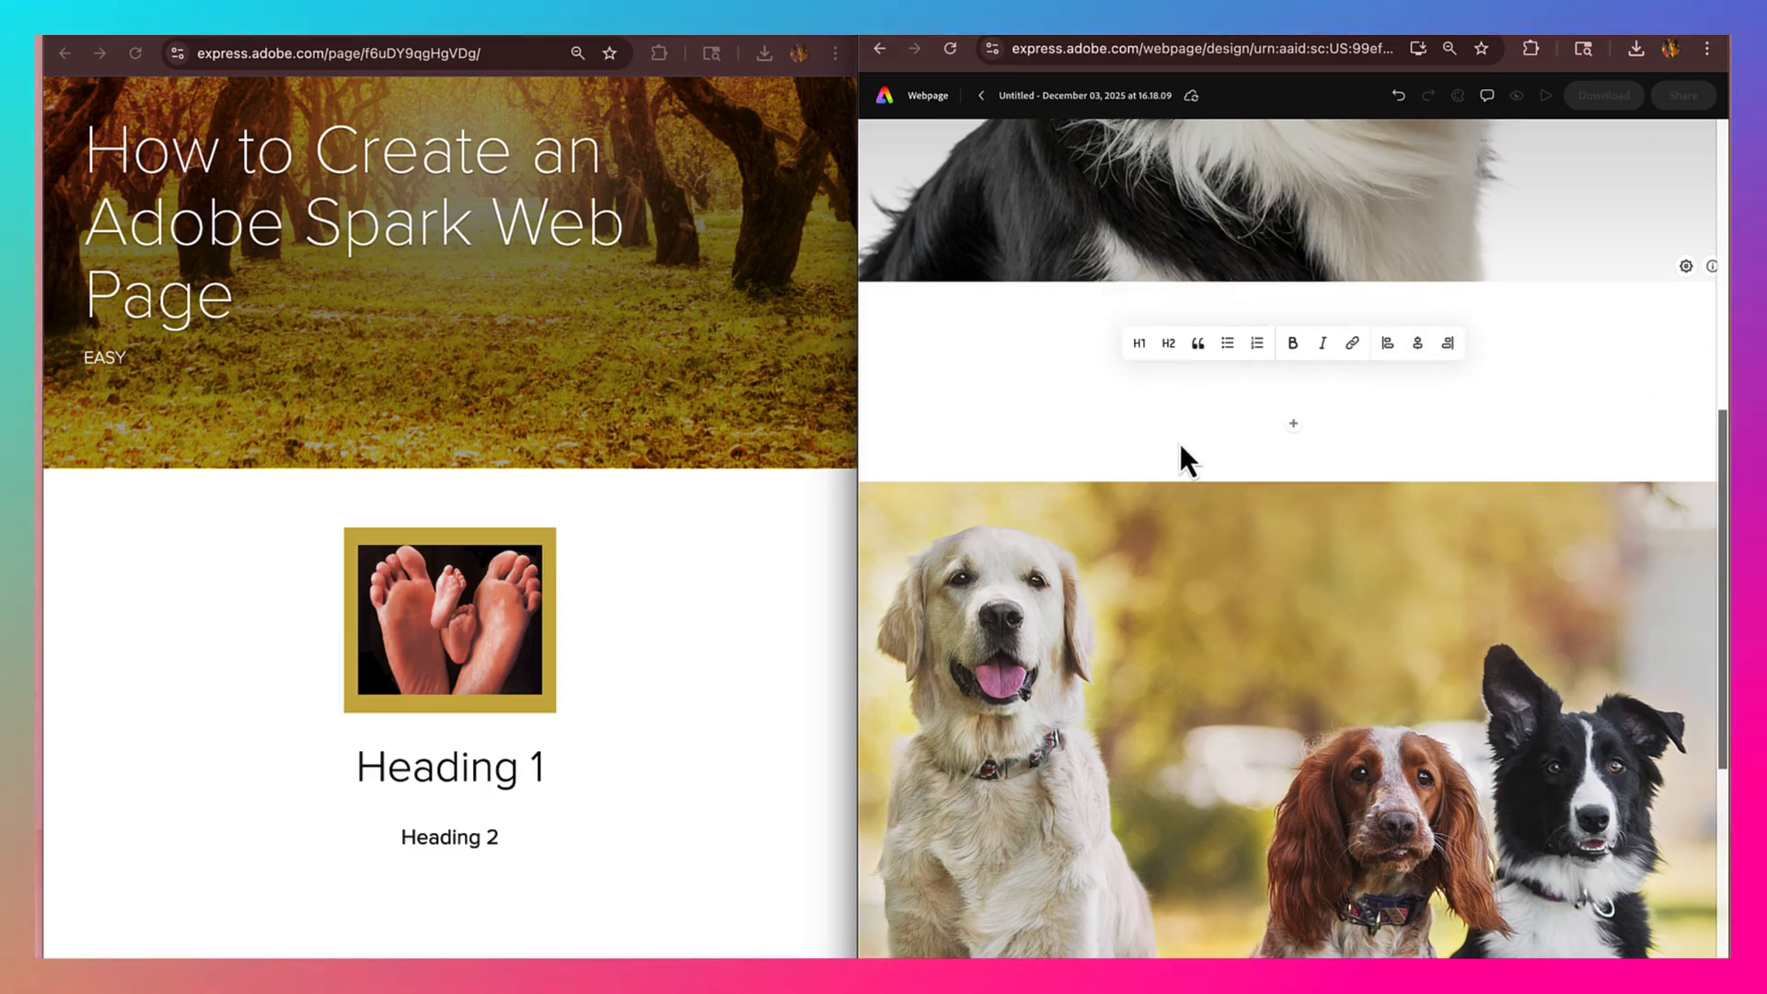
pyautogui.click(1140, 343)
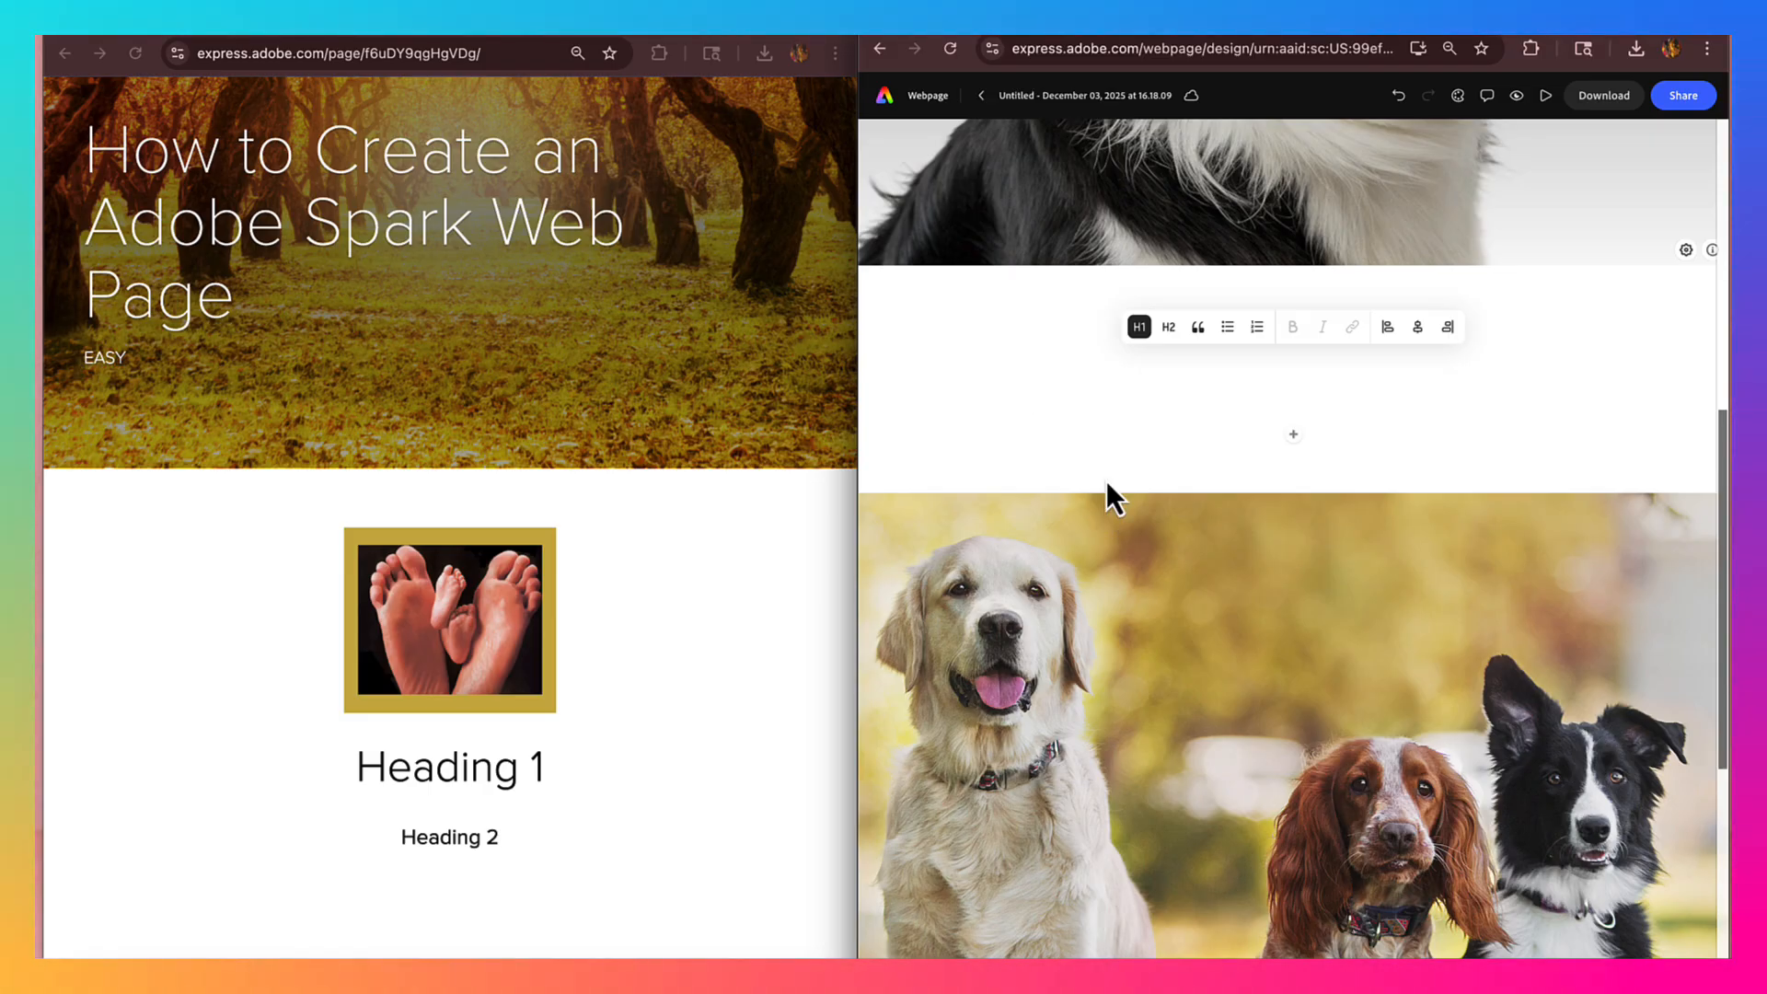
pyautogui.write('Dog Lovers and dog')
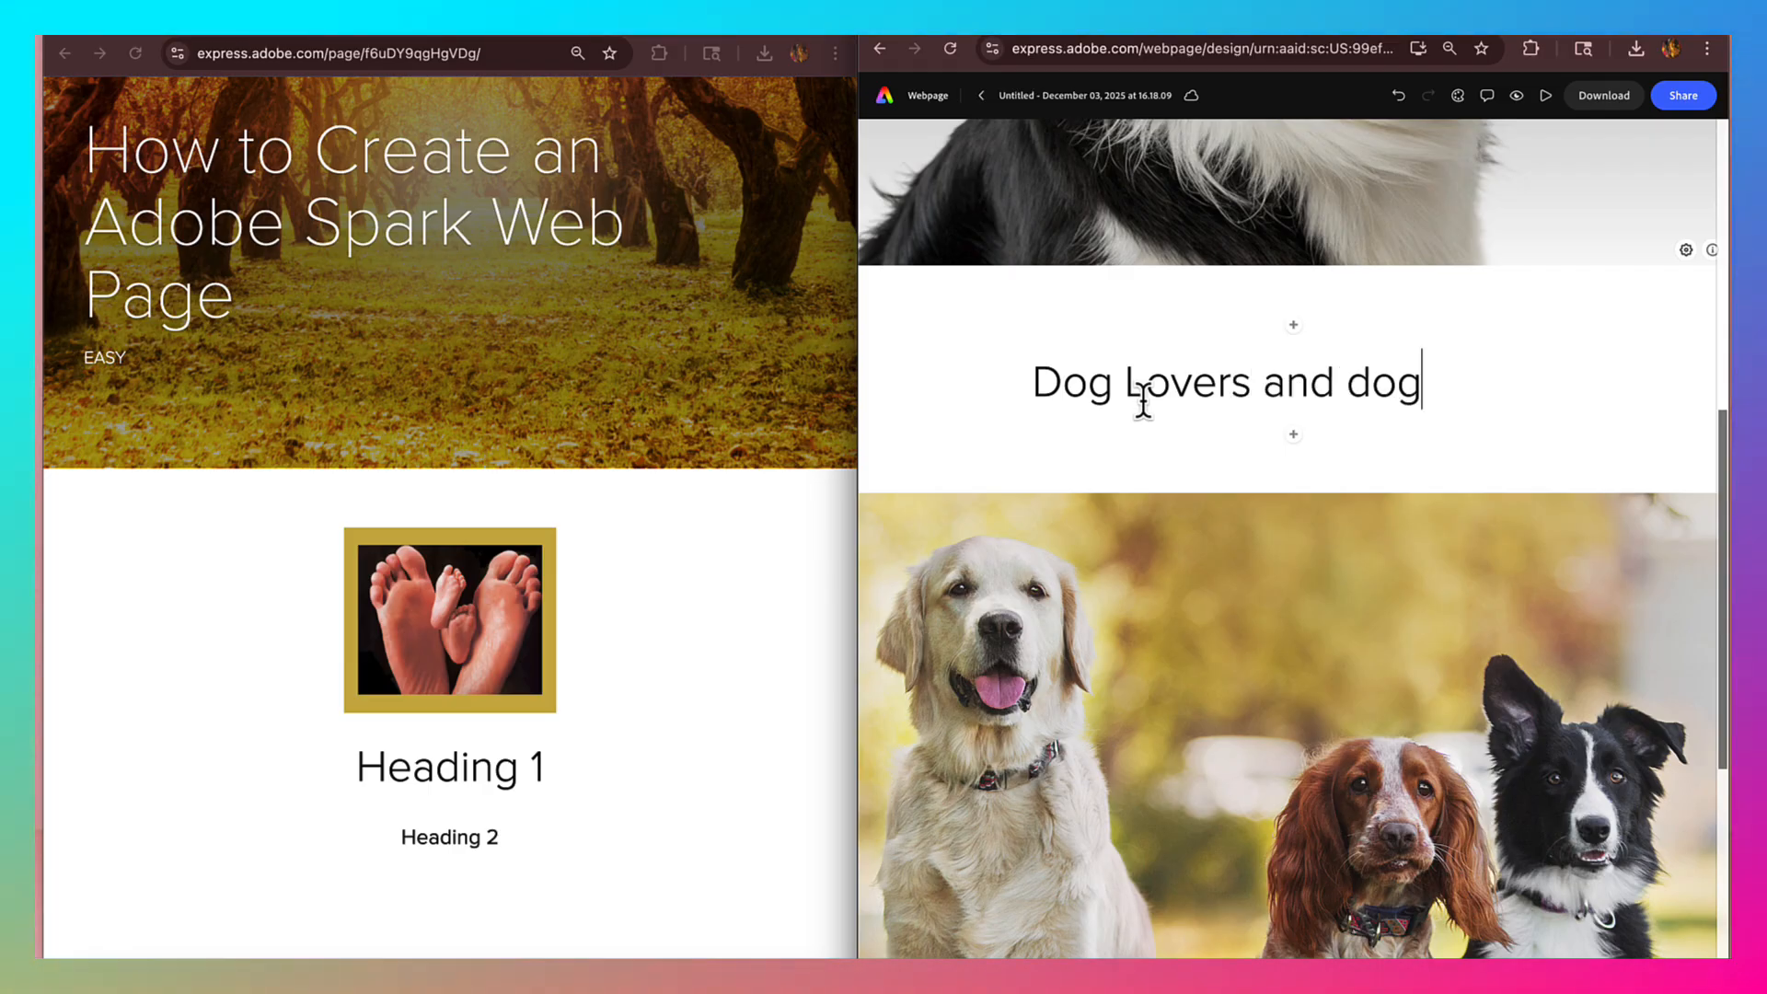
pyautogui.write('s are be')
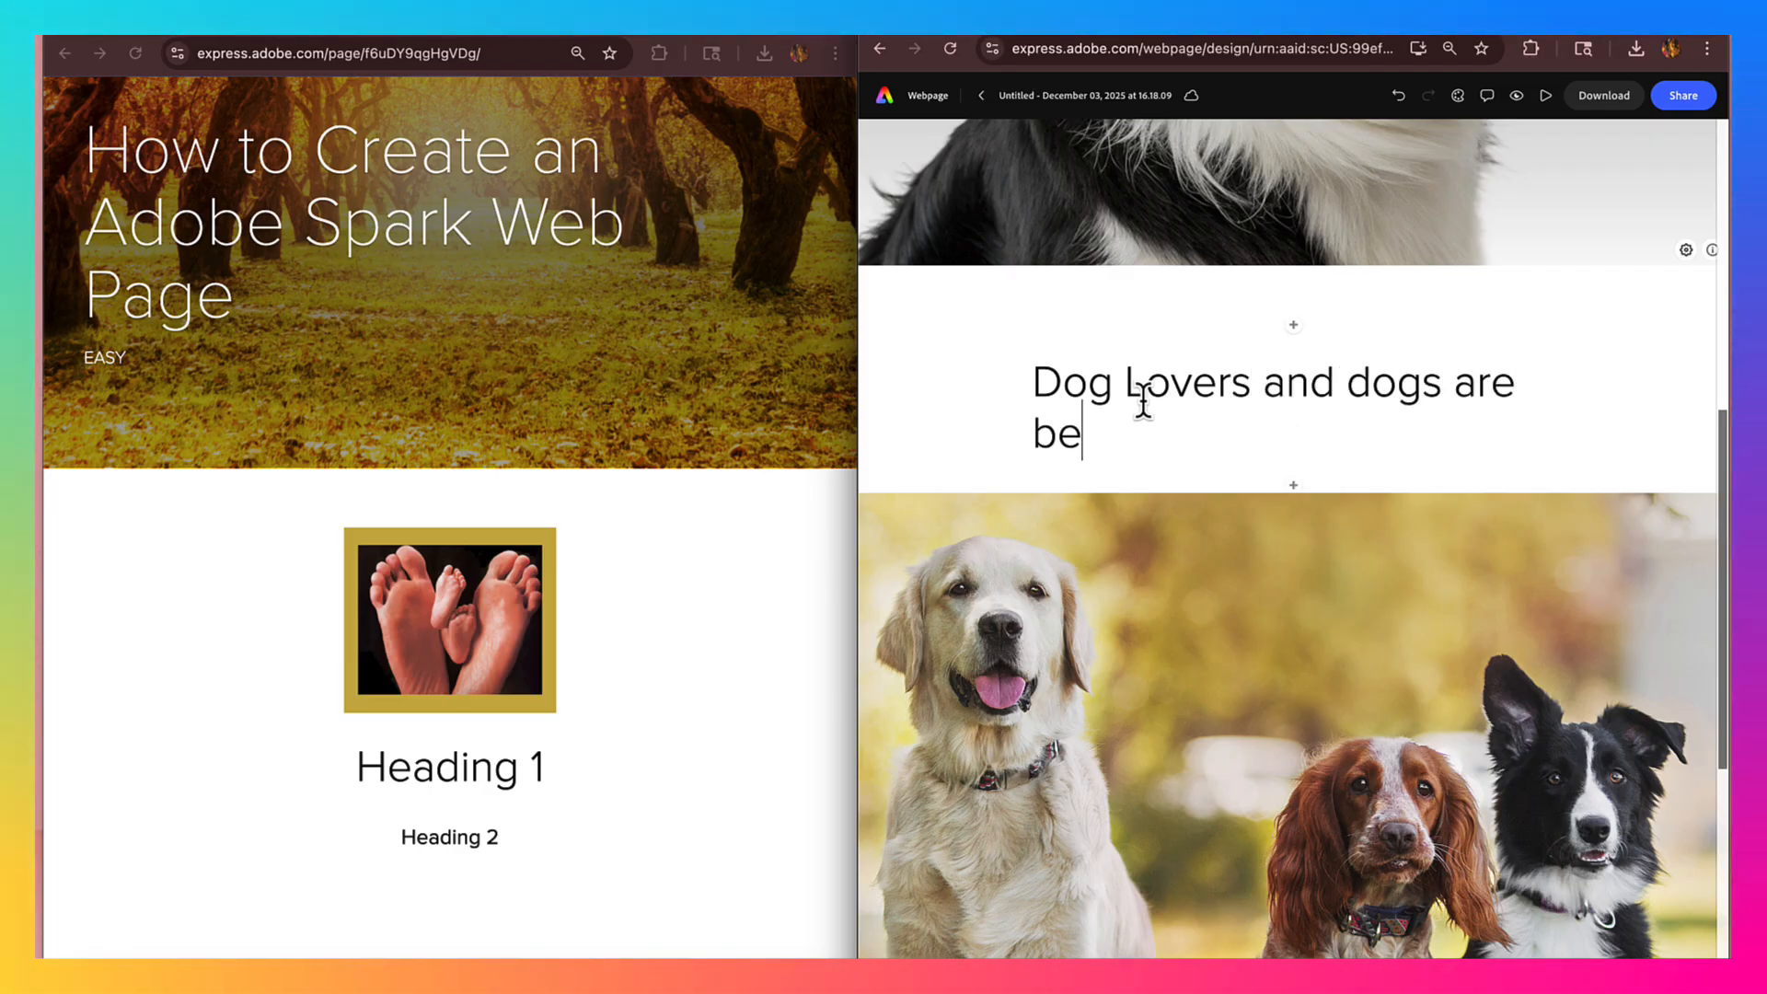
pyautogui.write('autifl')
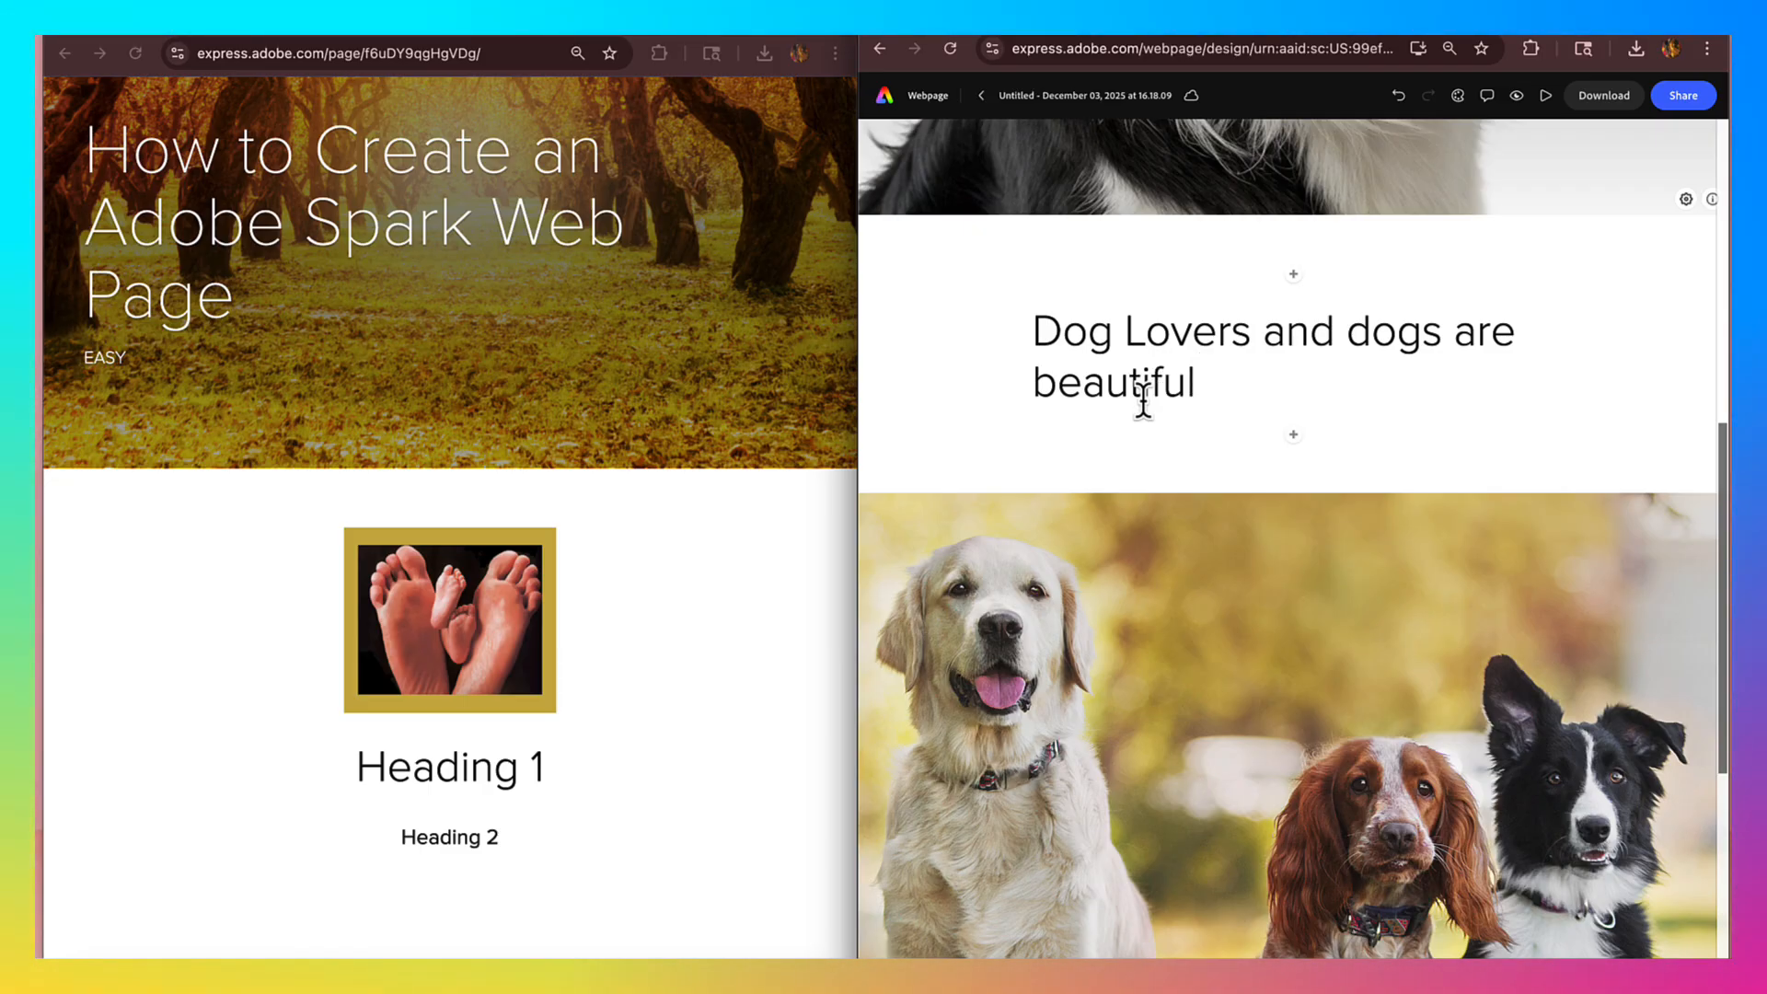
pyautogui.click(1226, 332)
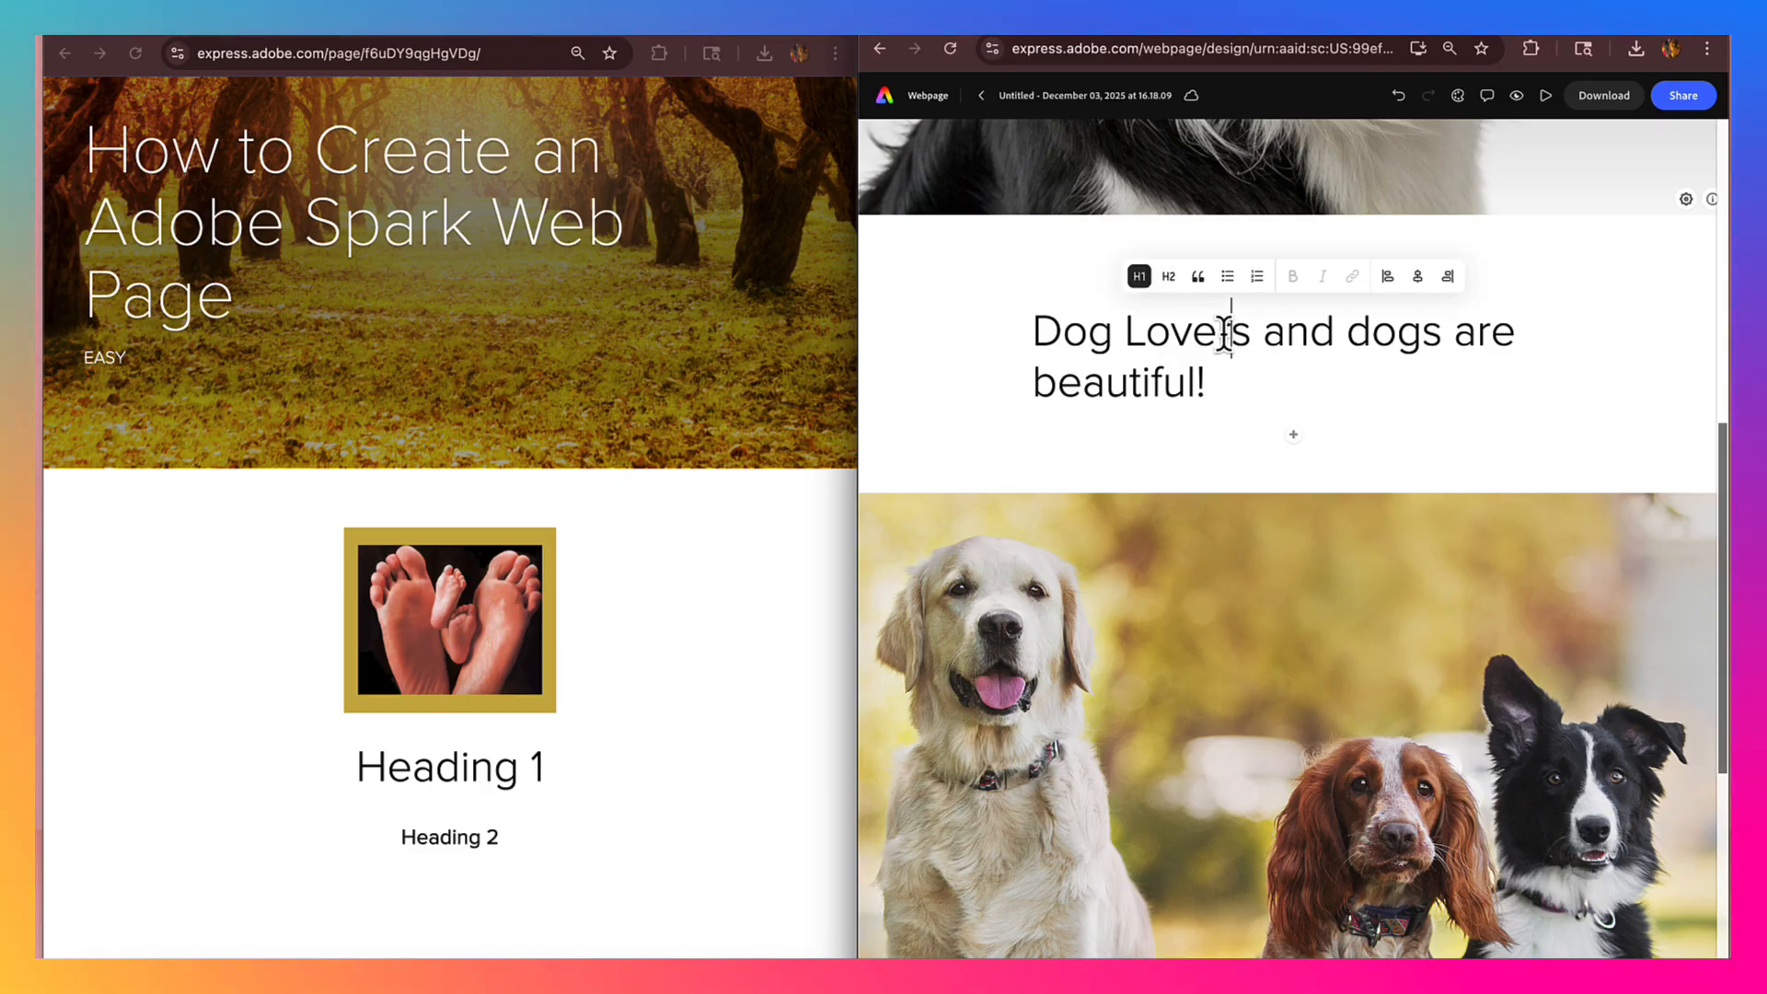
pyautogui.click(1418, 281)
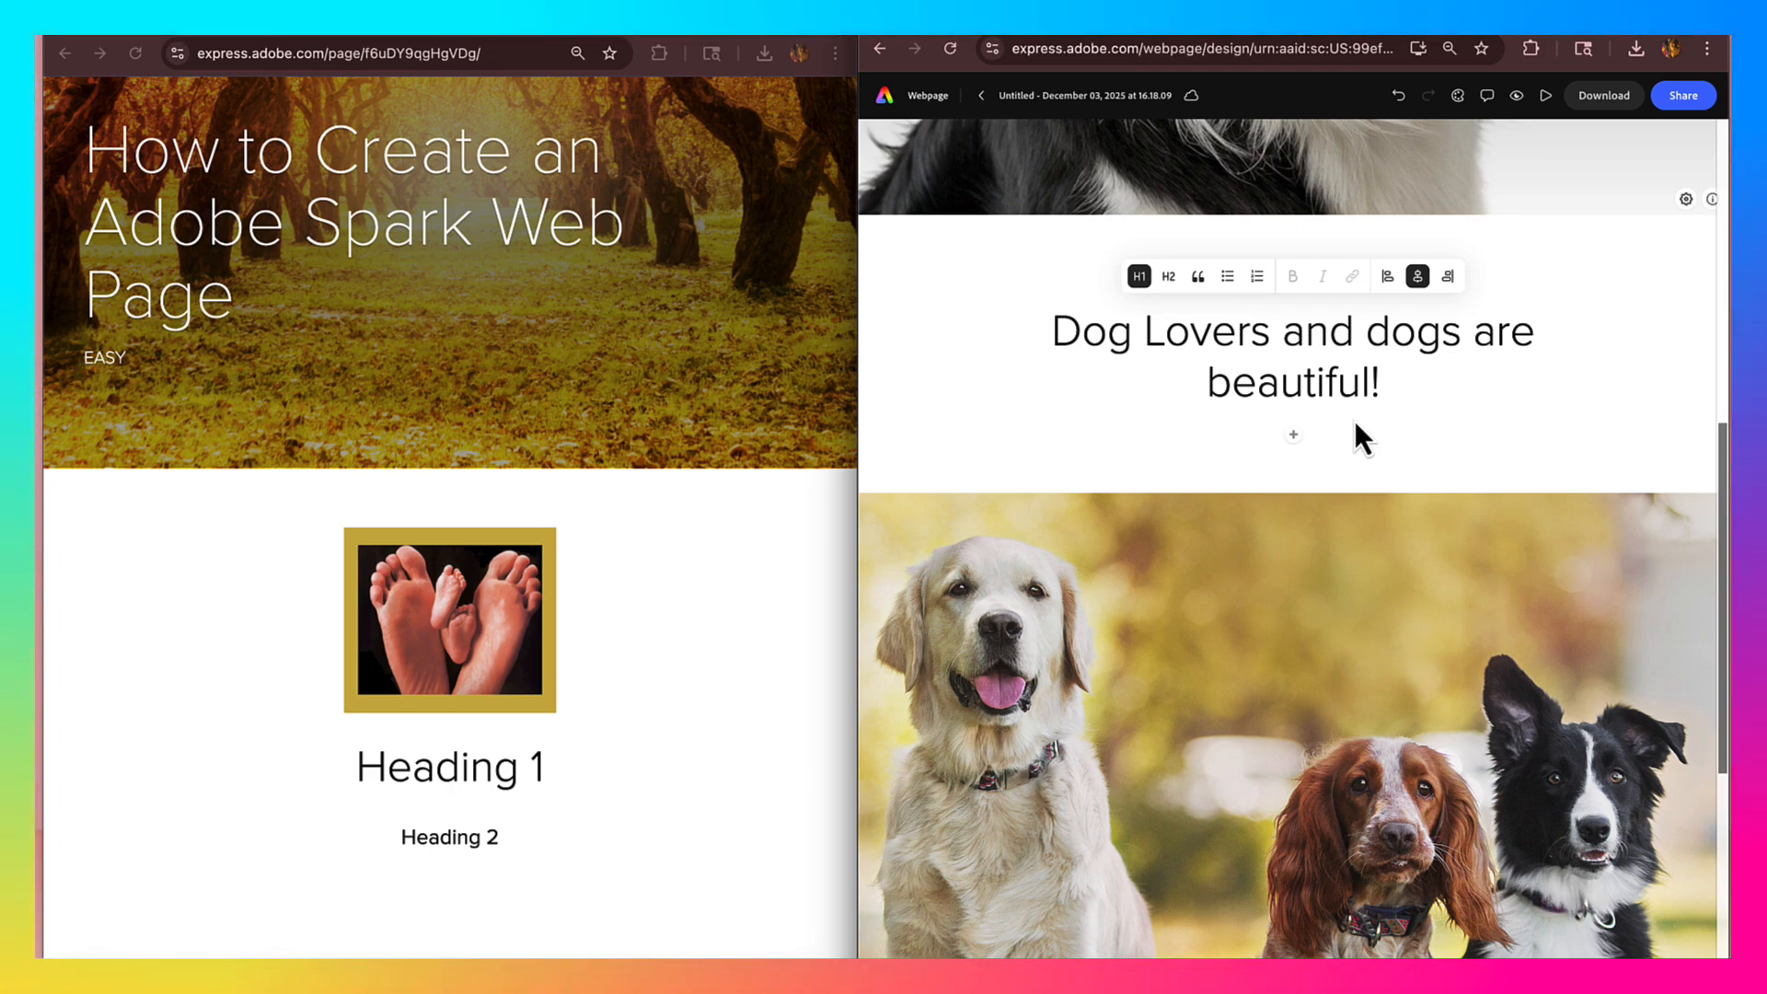
# - Try the Inline and Fill screen displays on the three-dog photo and set it to Window
pyautogui.scroll(-4, 1362, 495)
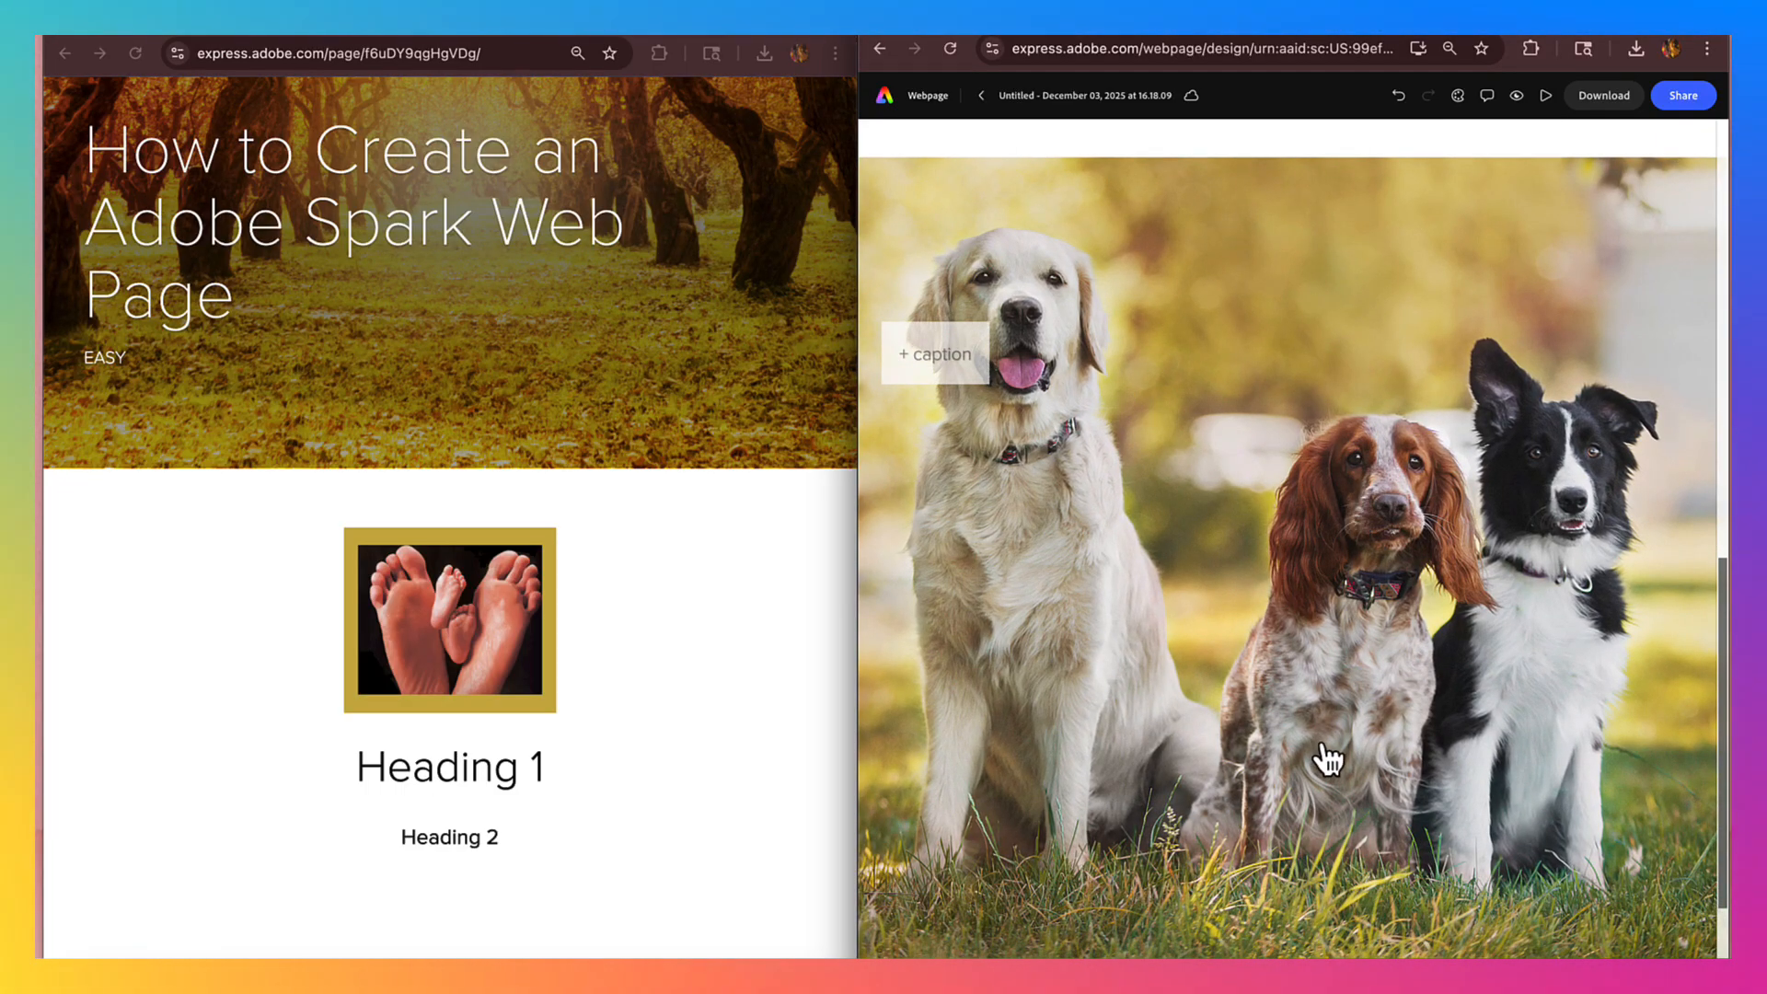
pyautogui.scroll(-2, 1321, 665)
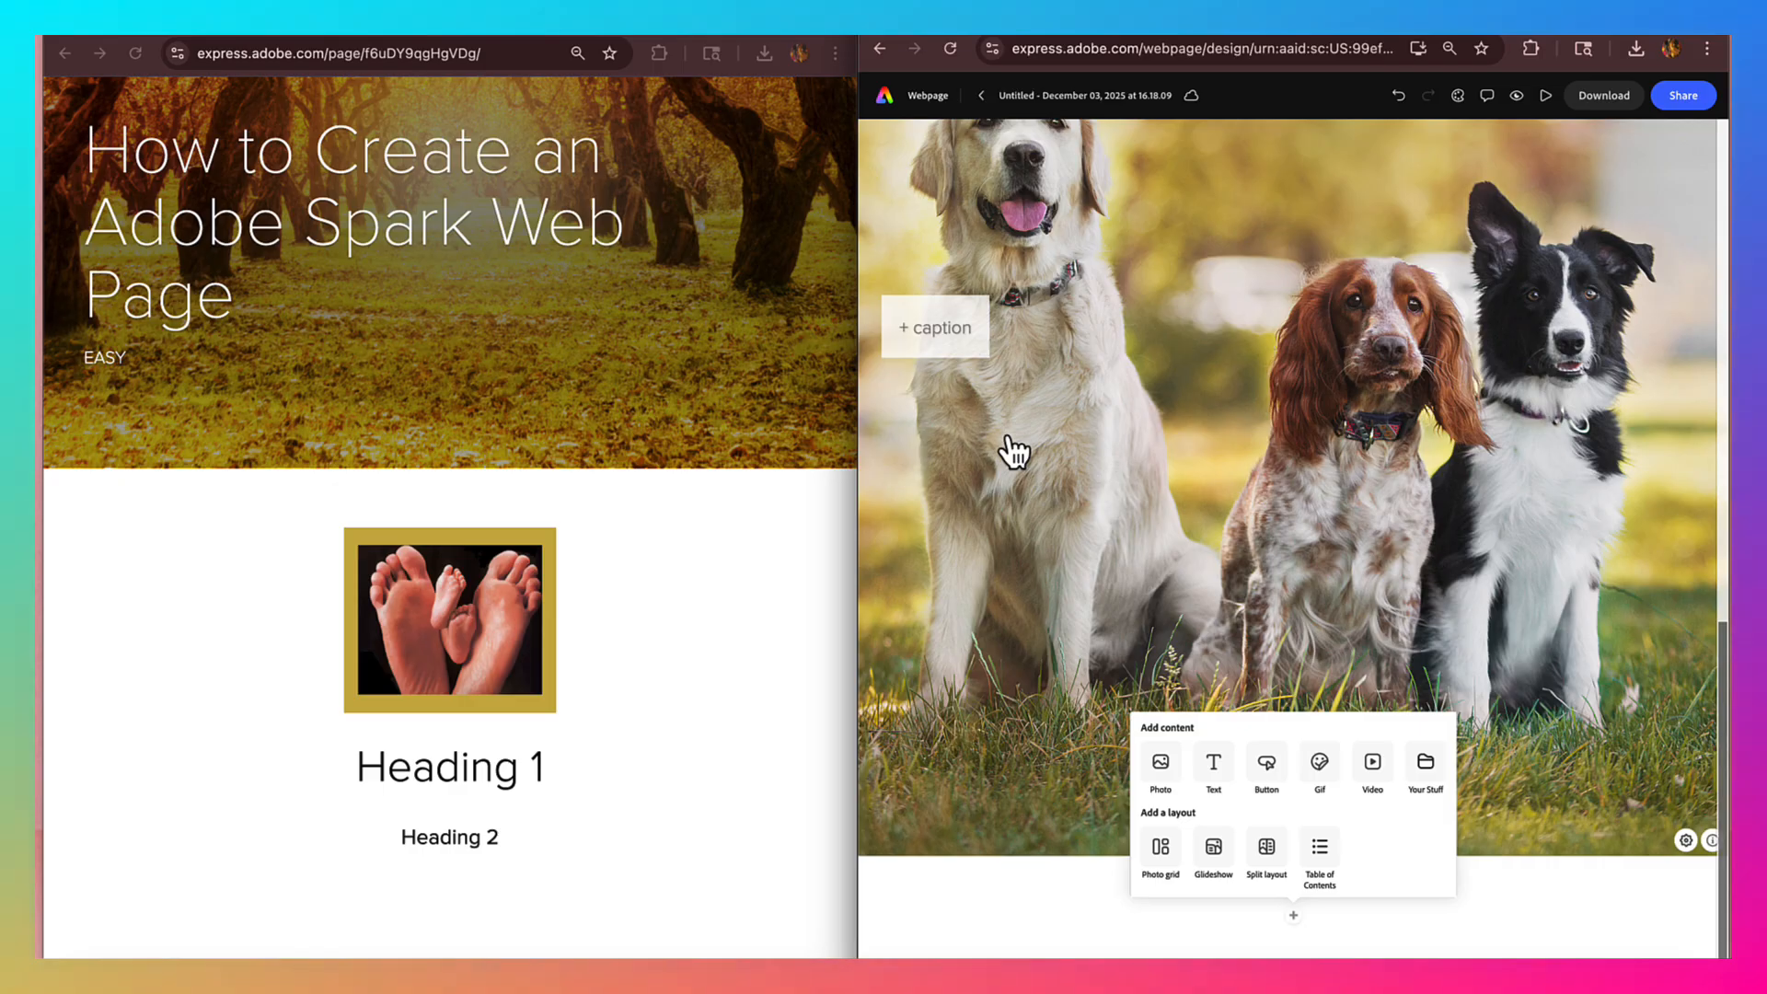
pyautogui.click(1141, 491)
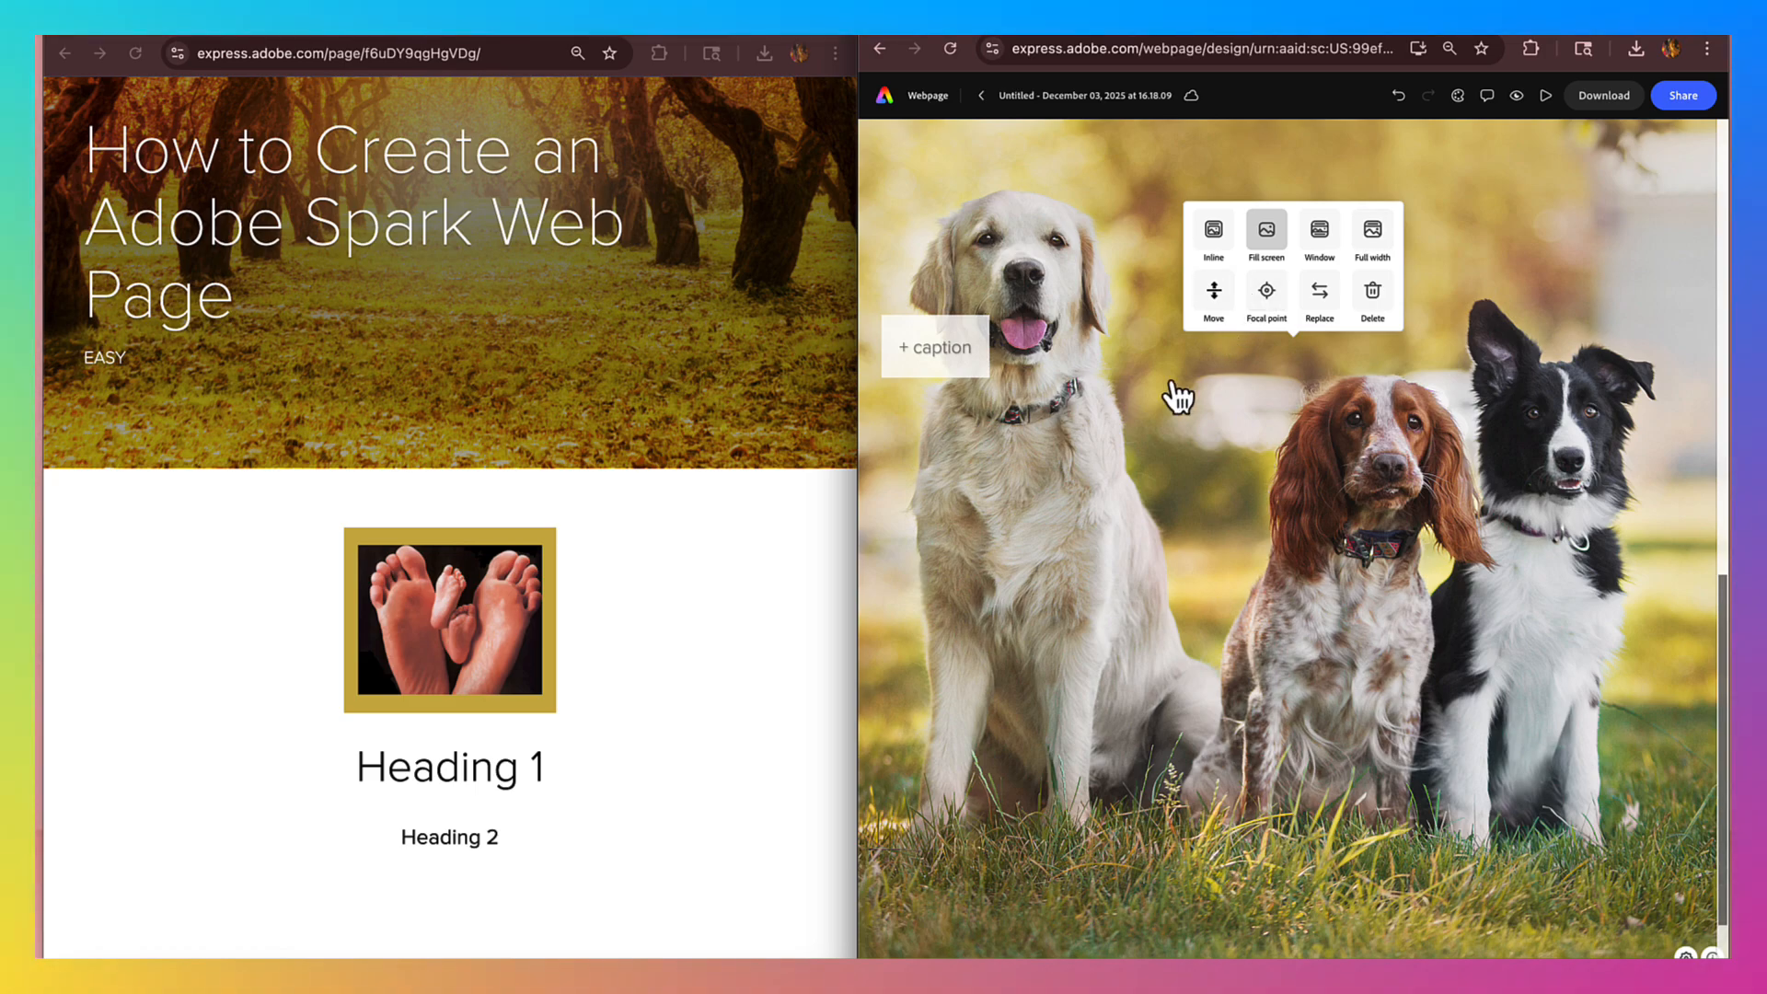
pyautogui.click(1215, 239)
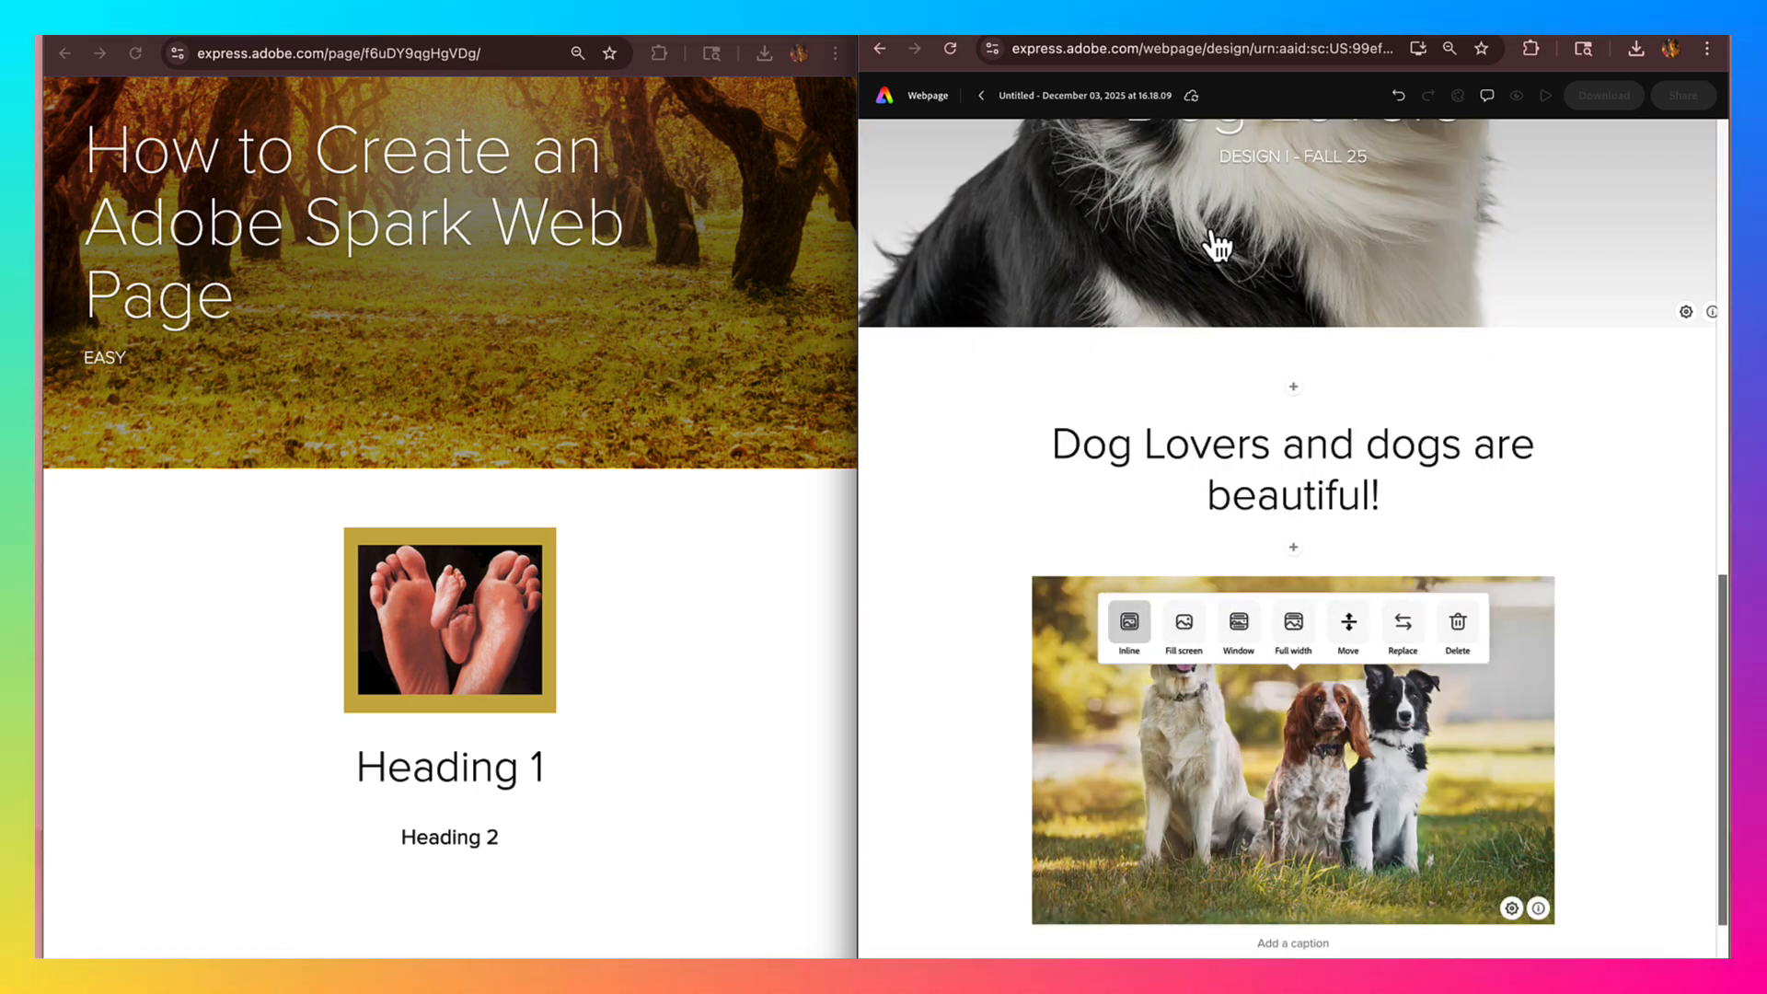
pyautogui.click(1194, 628)
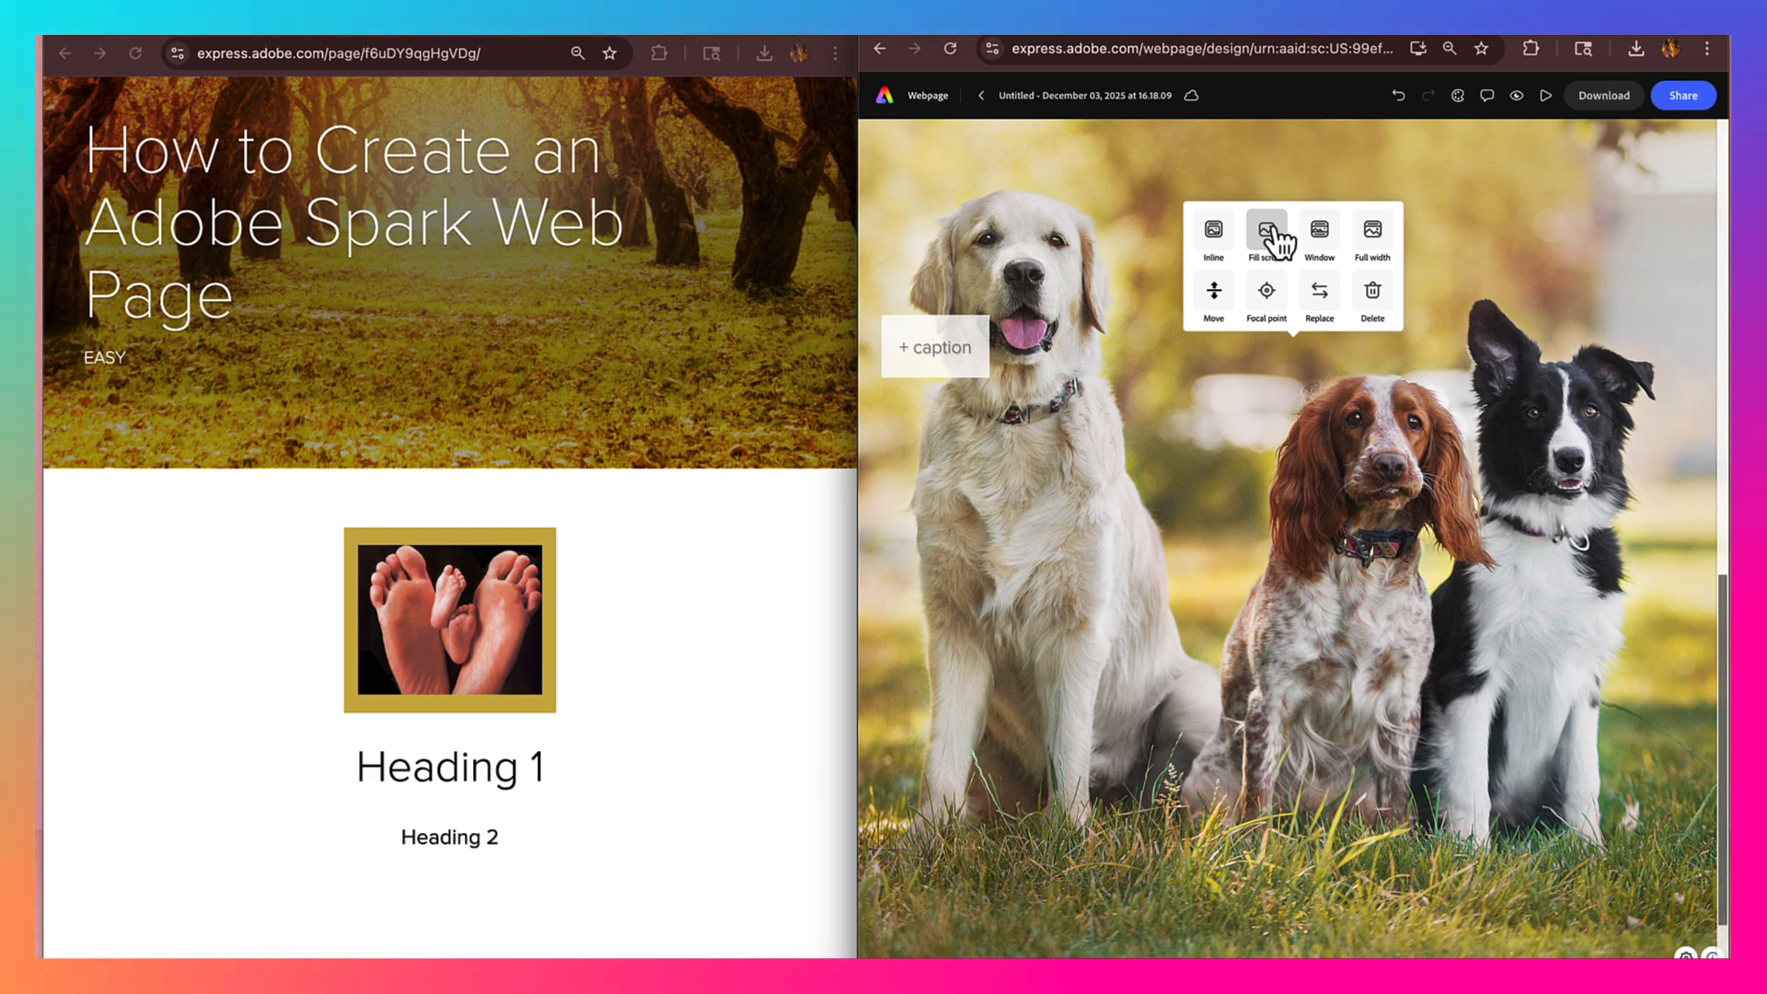
pyautogui.click(1323, 237)
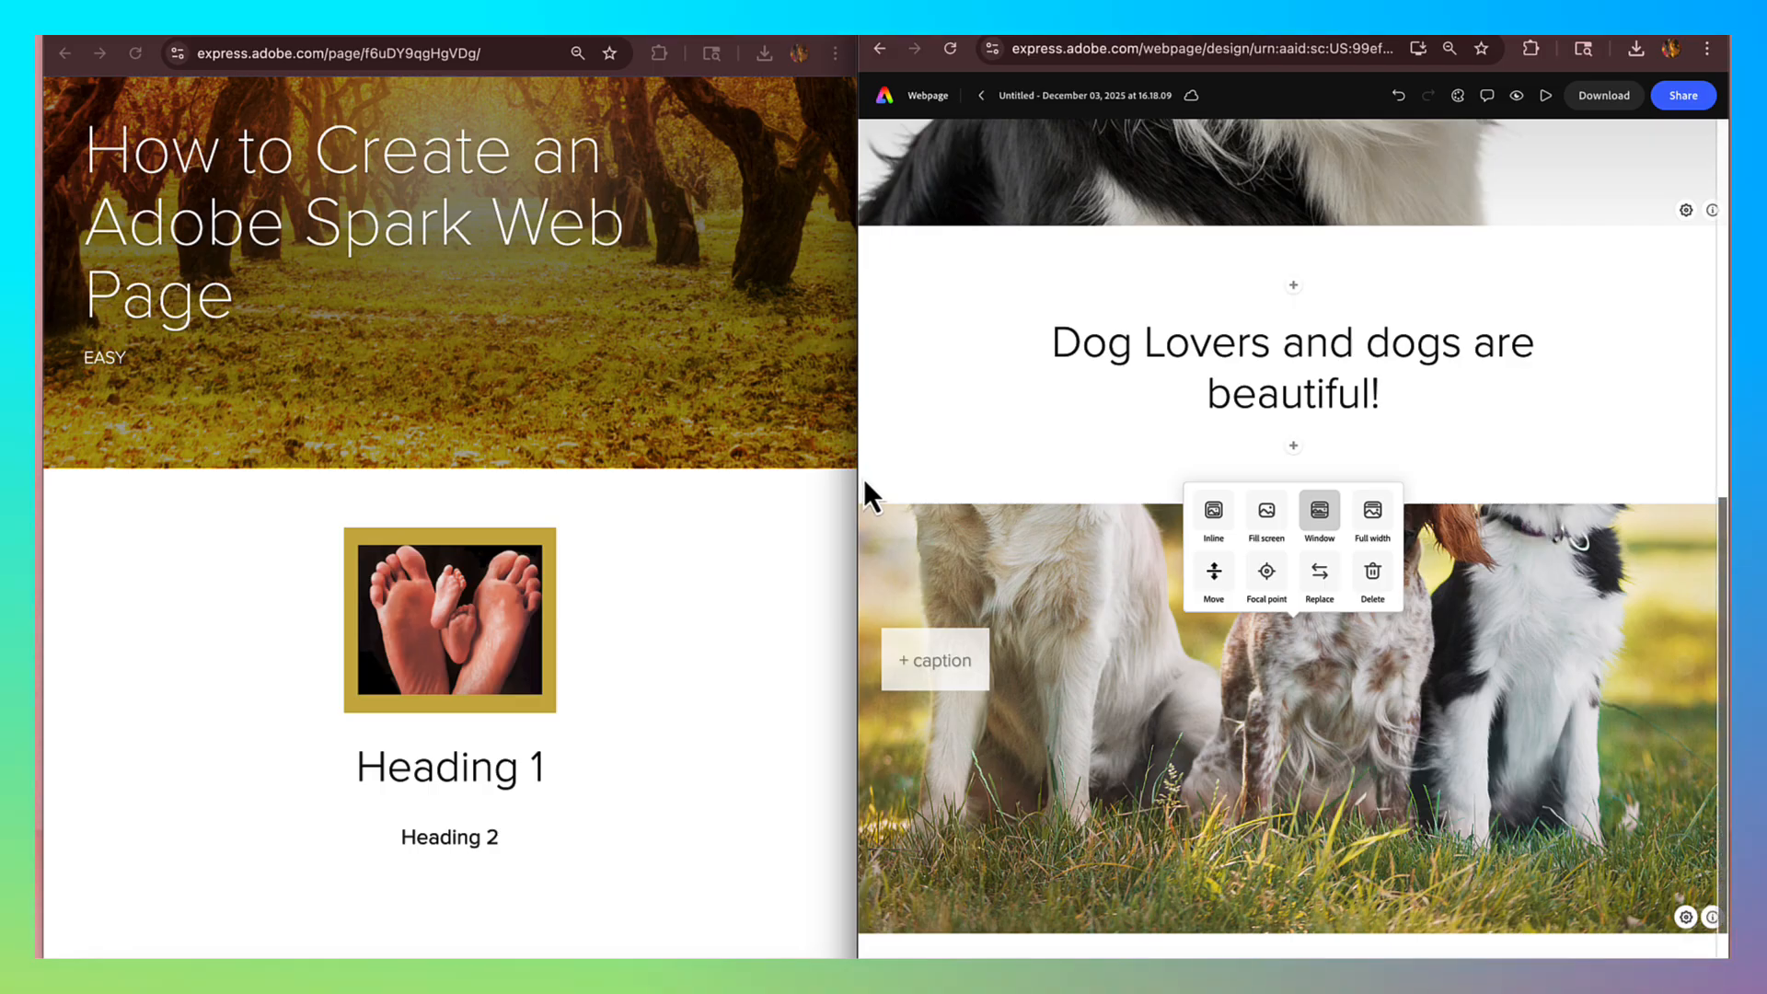
# - Check how the example page's layout adapts by widening its browser window and narrowing it back to half the screen
pyautogui.moveTo(854, 475); pyautogui.dragTo(856, 394)
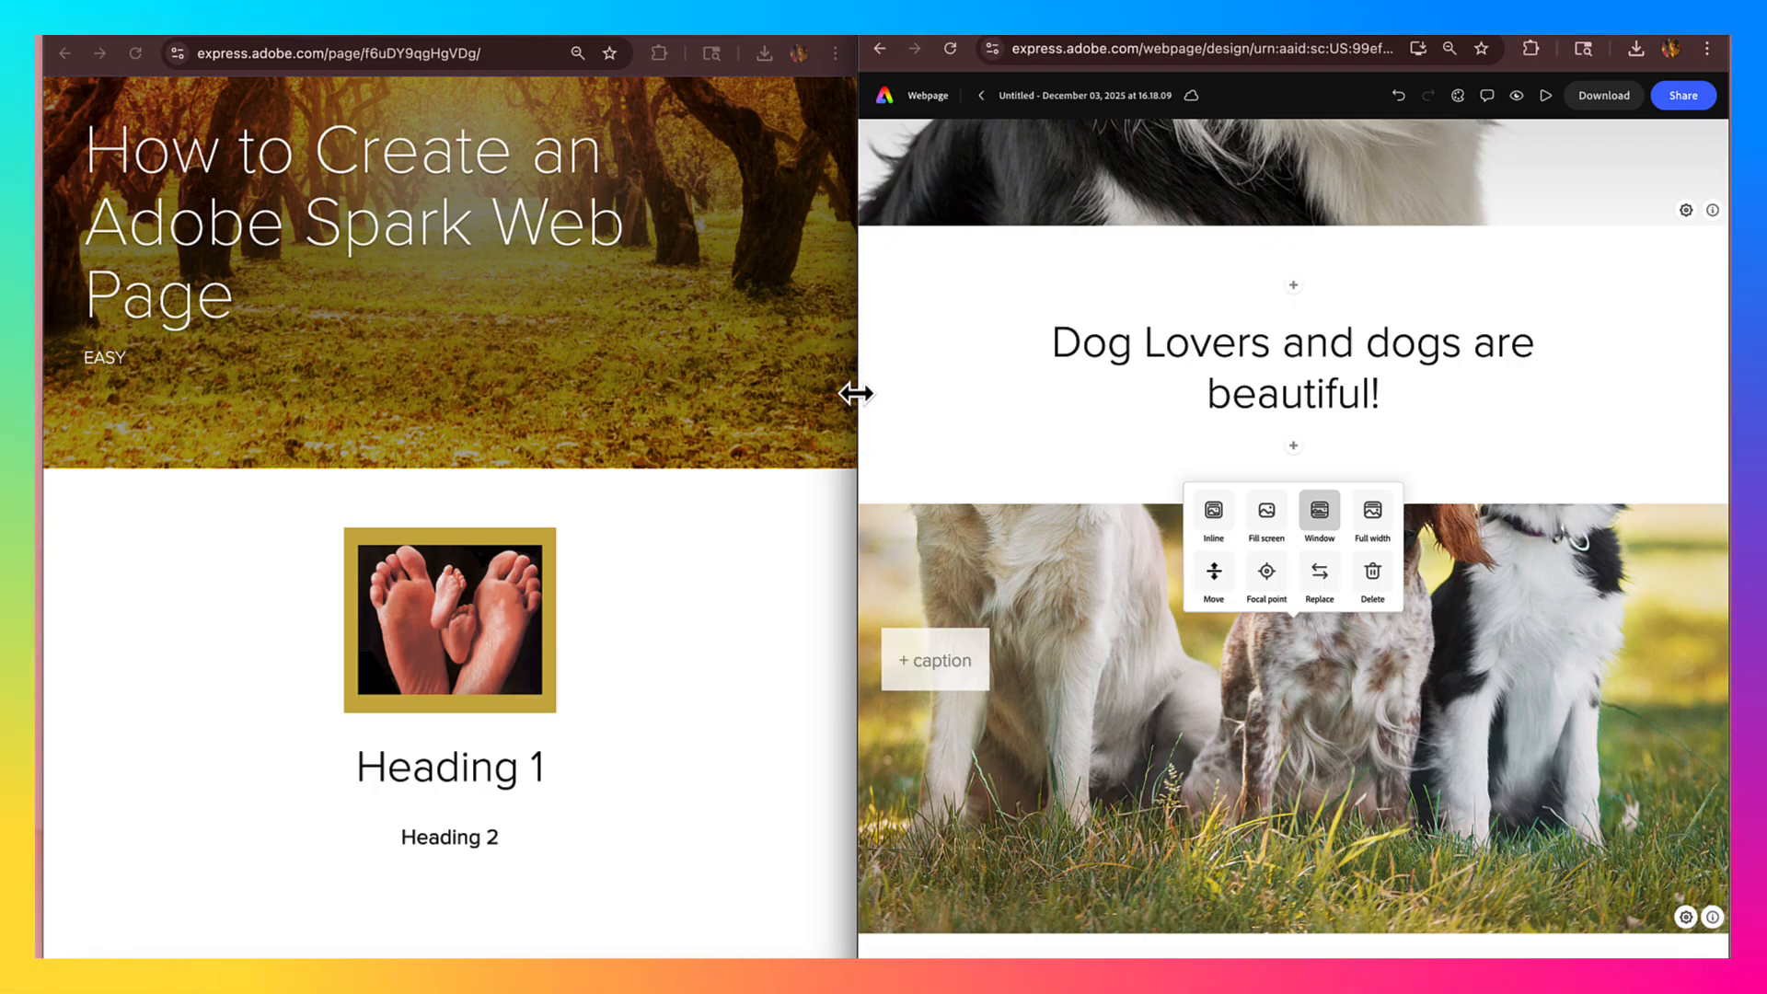
pyautogui.click(748, 367)
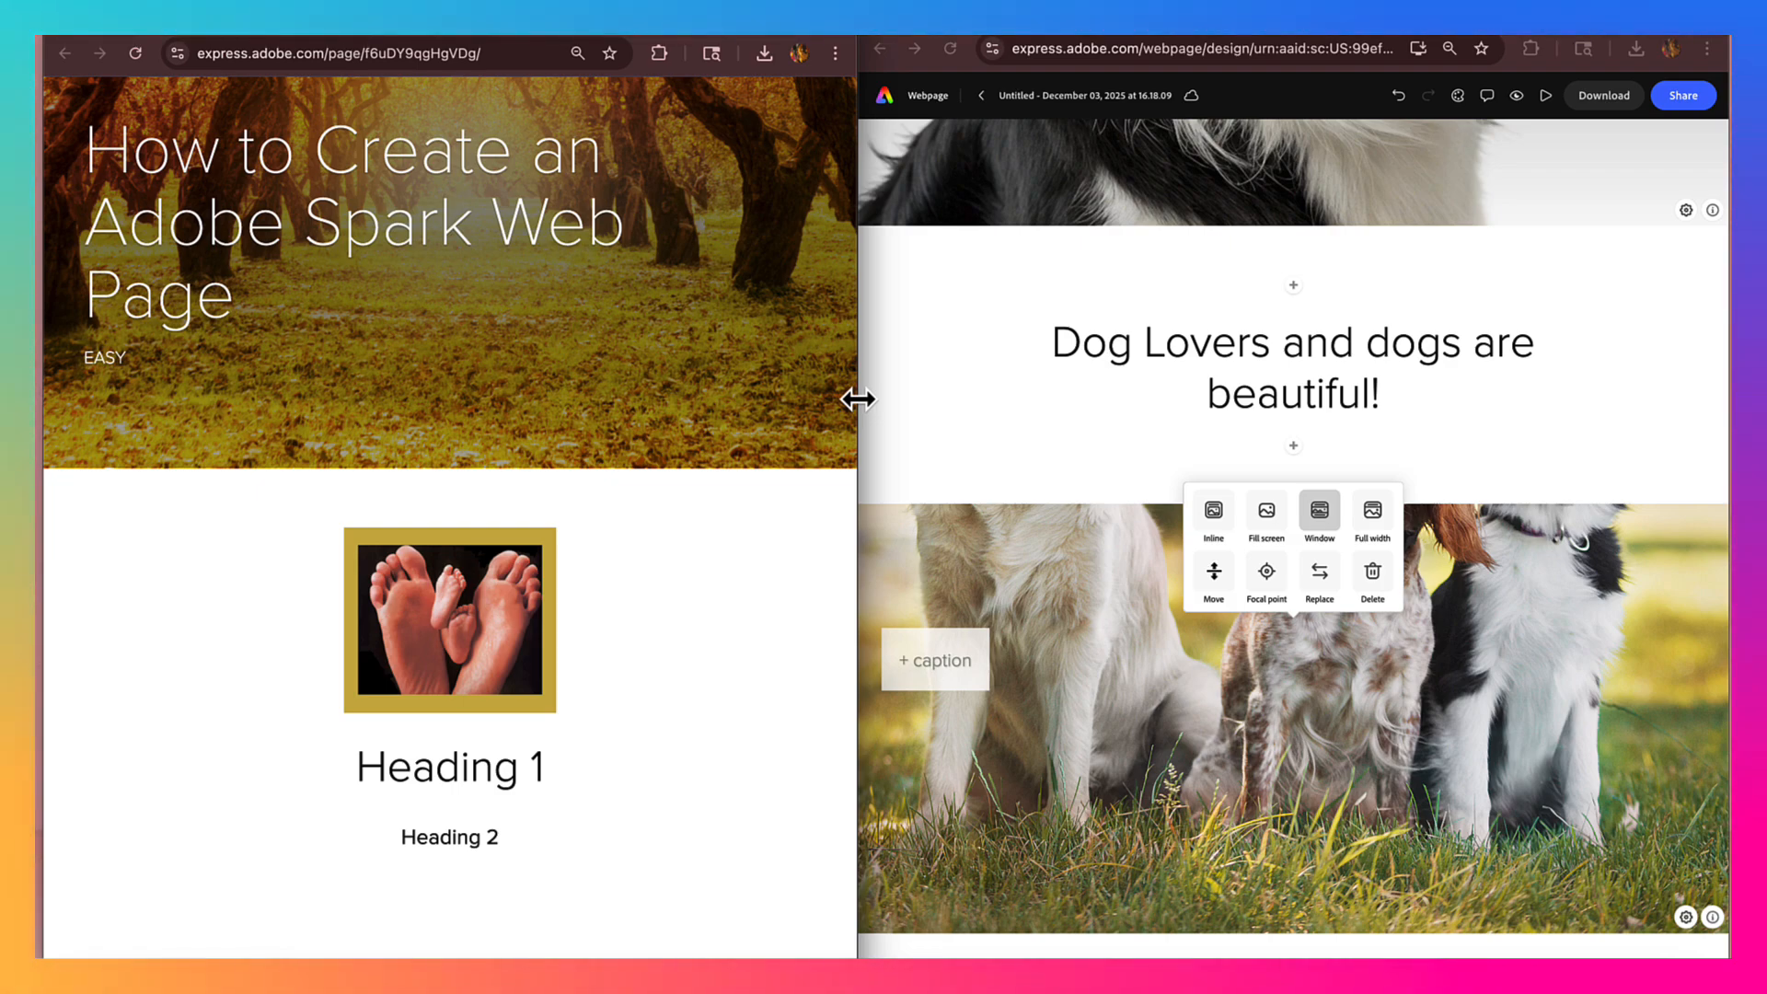
pyautogui.moveTo(857, 399); pyautogui.dragTo(1716, 328)
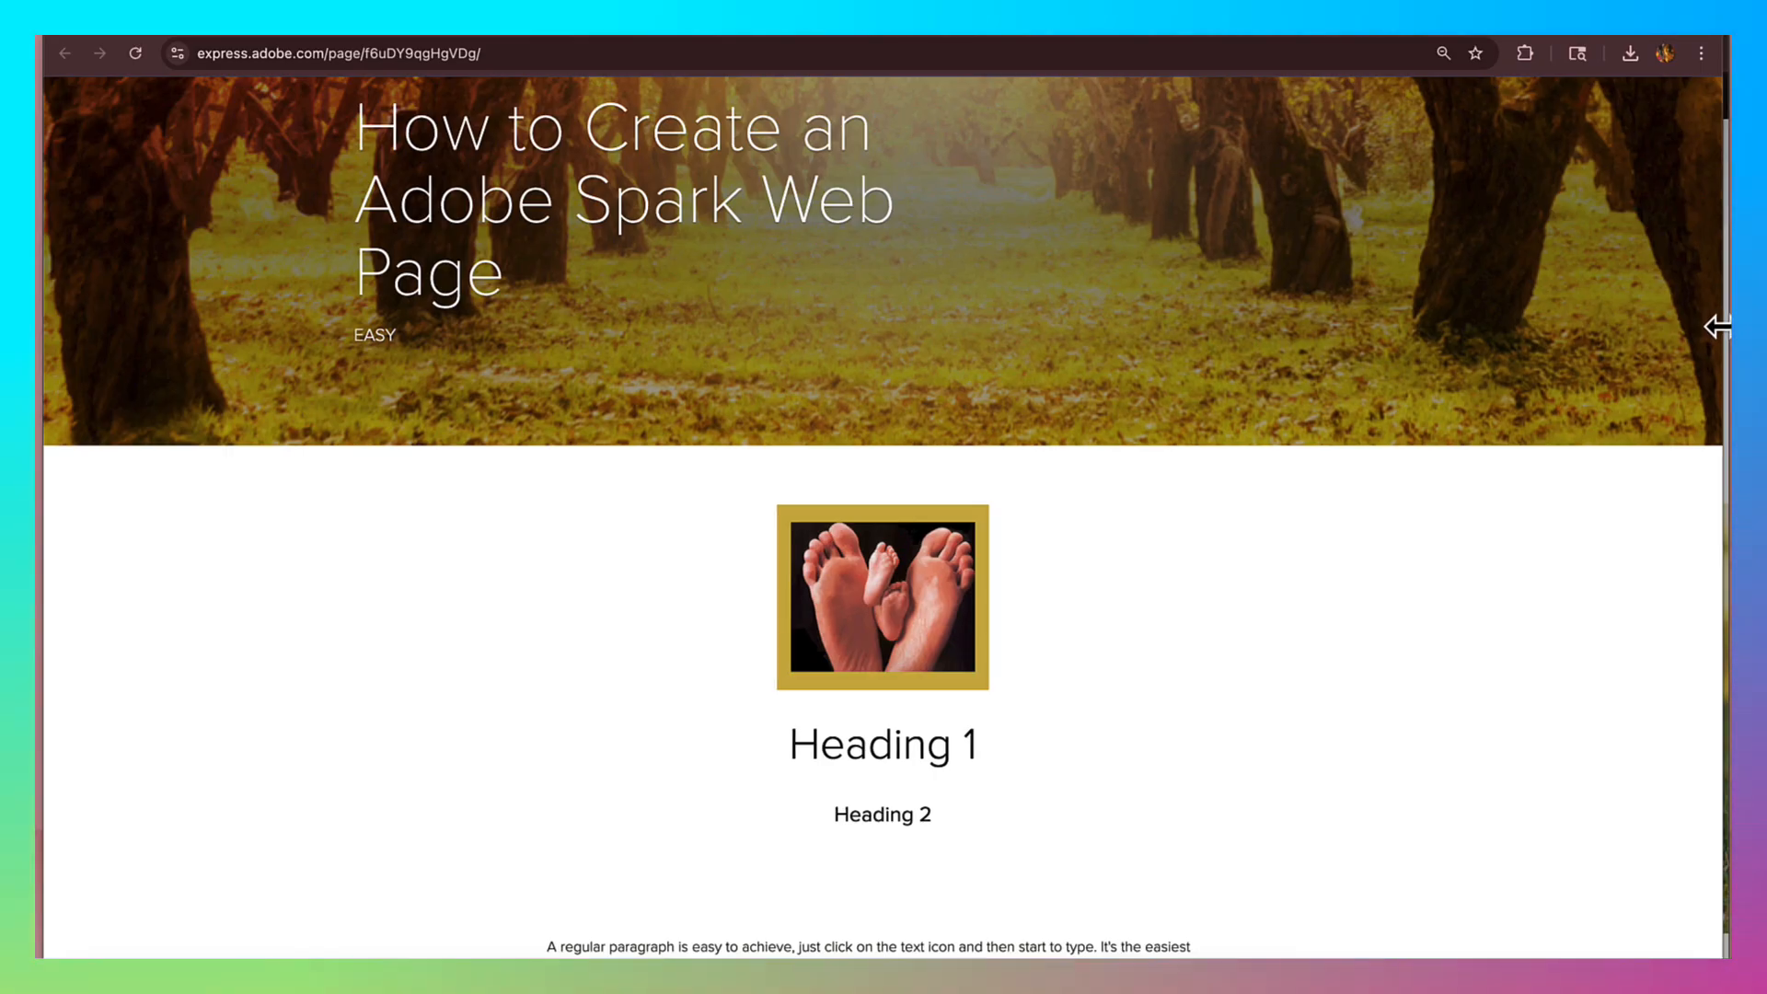
pyautogui.moveTo(1717, 326); pyautogui.dragTo(852, 269)
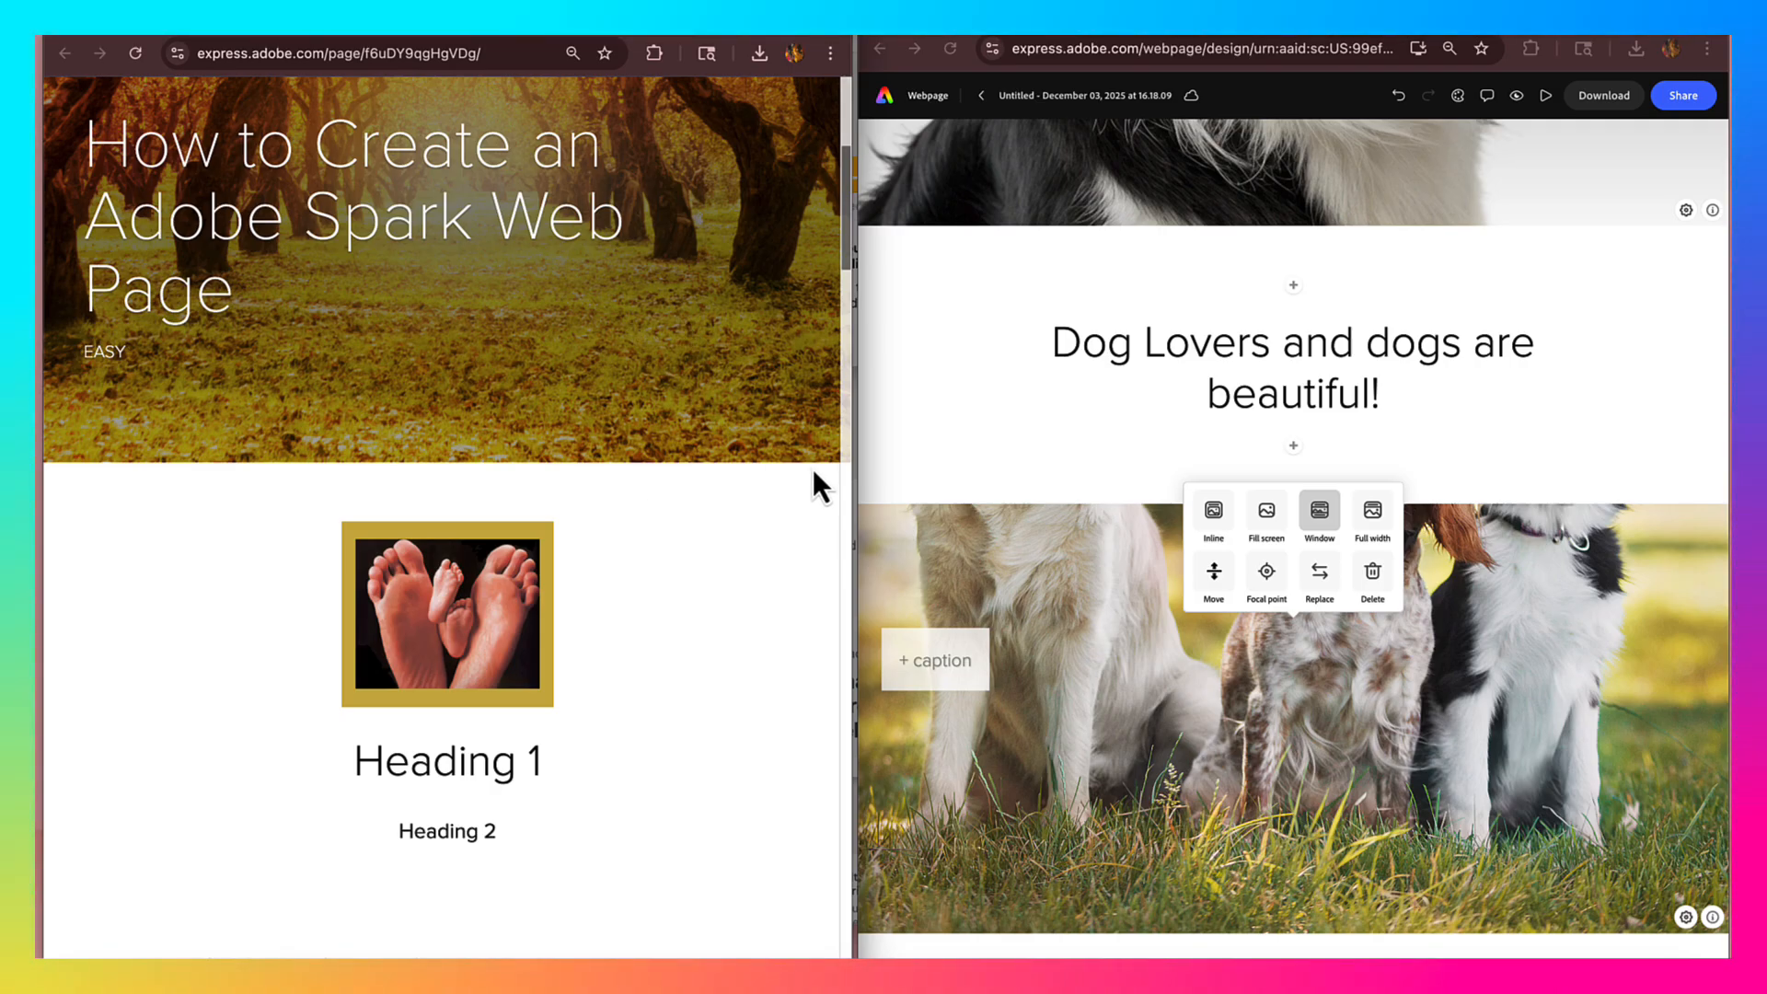
# - Examine how the window-style photo of the three dogs behaves as the page moves between the cover, heading and photo
pyautogui.moveTo(852, 461)
pyautogui.mouseDown()
pyautogui.moveTo(1495, 457)
pyautogui.moveTo(901, 444)
pyautogui.moveTo(1353, 395)
pyautogui.moveTo(830, 422)
pyautogui.moveTo(853, 453)
pyautogui.mouseUp()
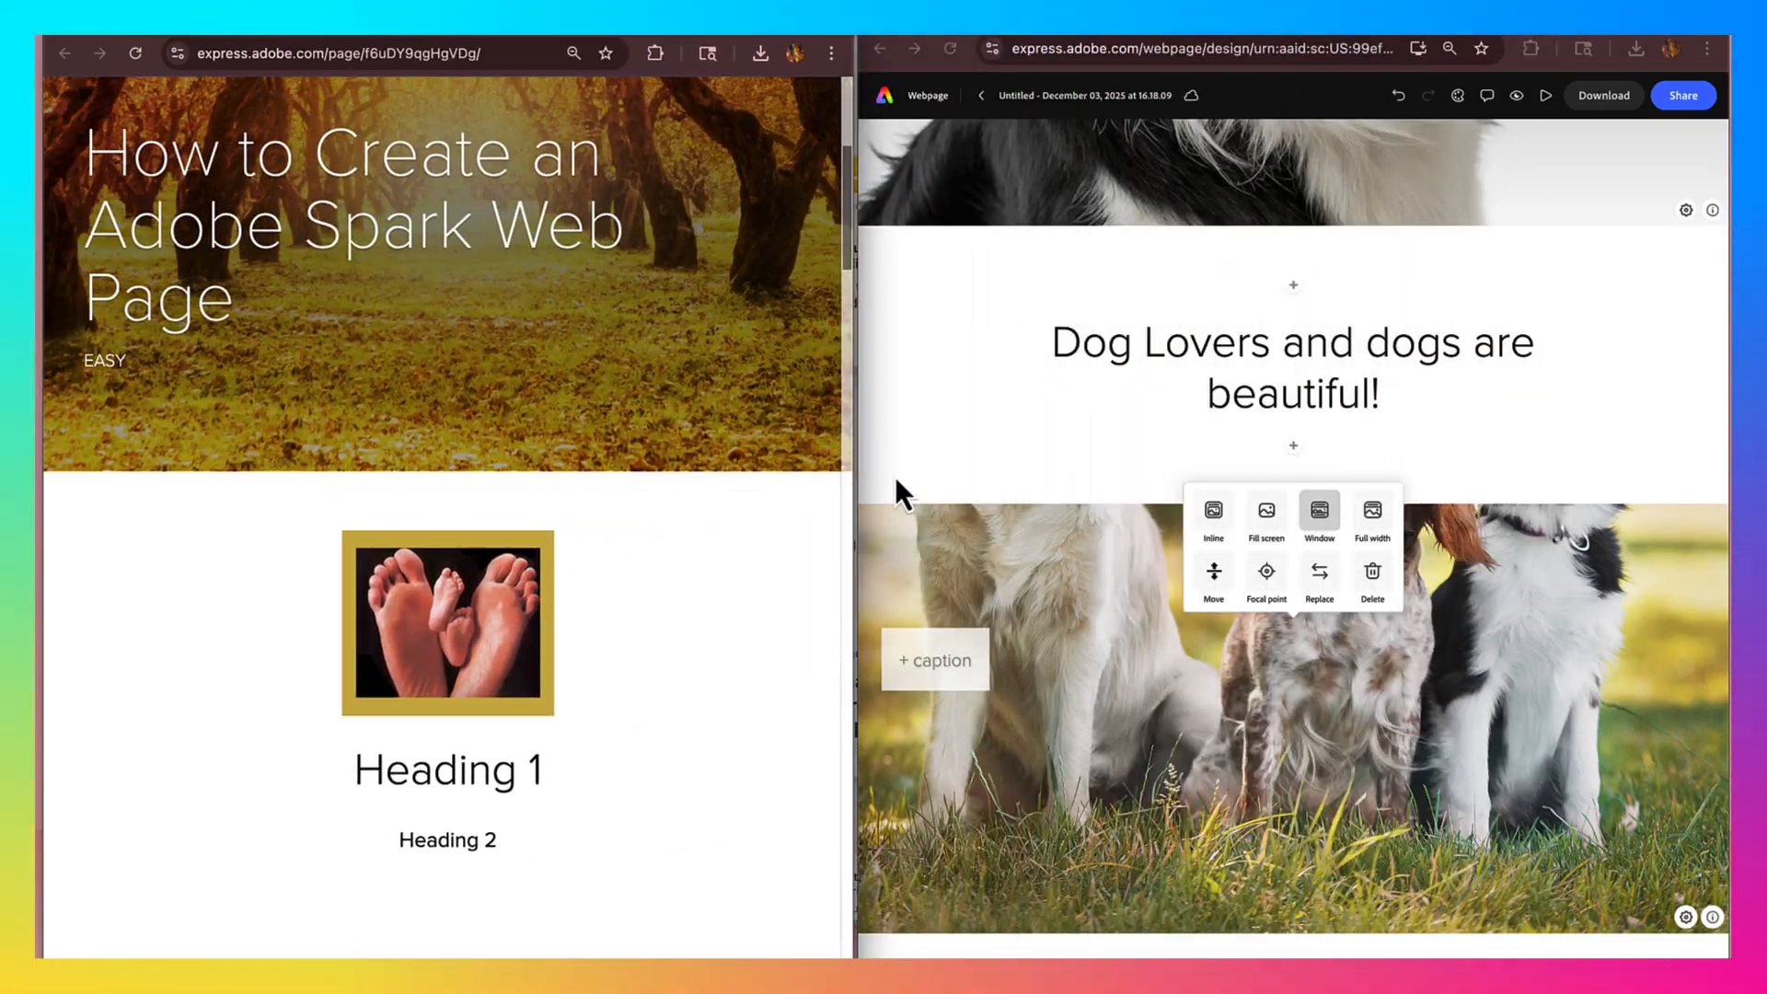
pyautogui.click(1511, 635)
pyautogui.scroll(-1, 1484, 748)
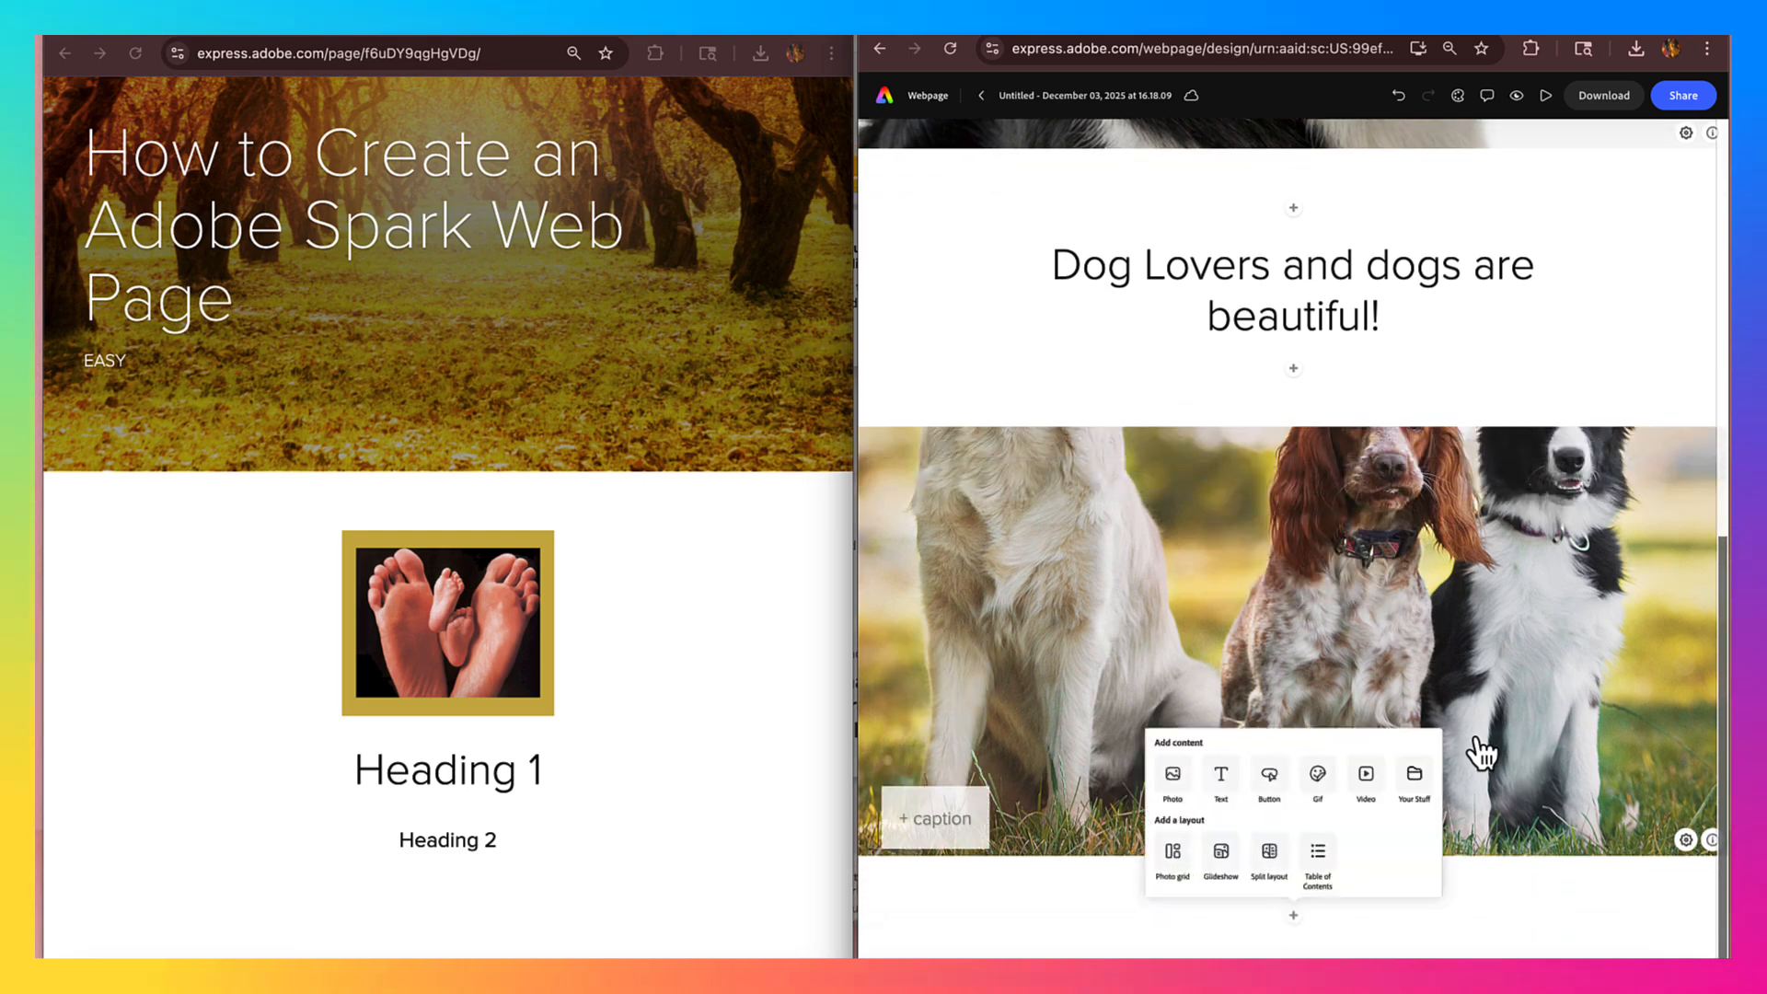
pyautogui.scroll(2, 1475, 480)
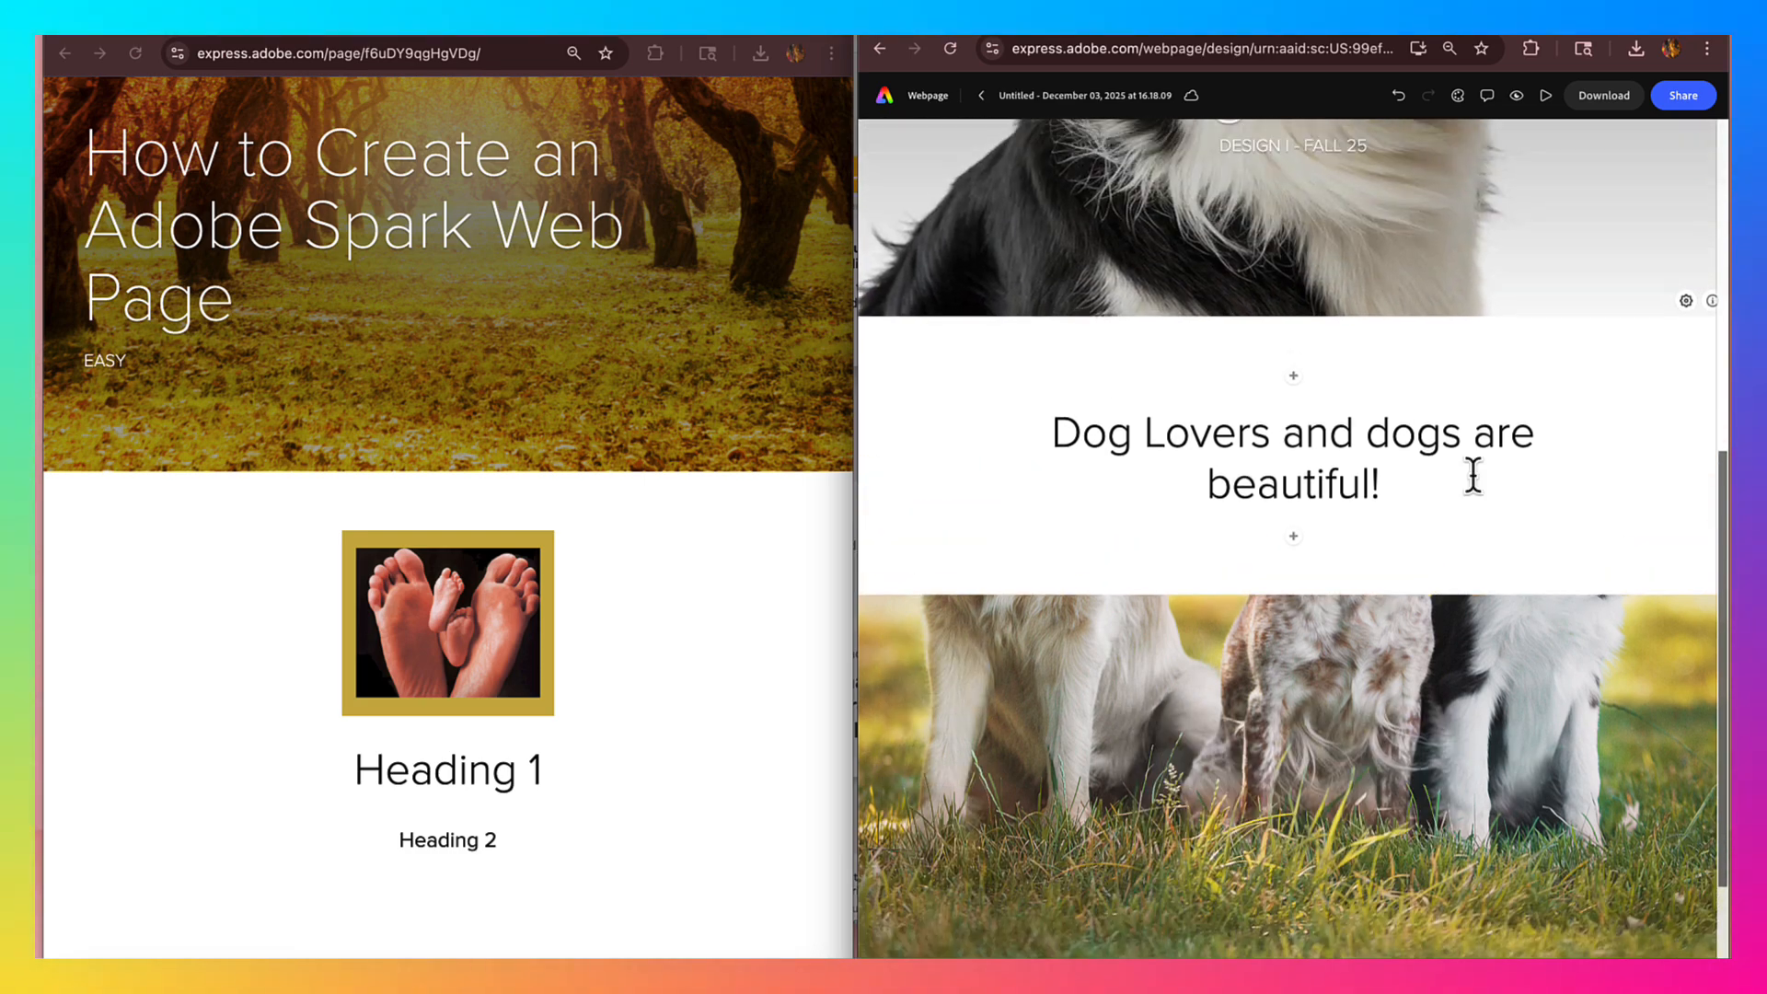
pyautogui.scroll(-3, 1475, 480)
pyautogui.scroll(2, 1476, 480)
pyautogui.scroll(-2, 1475, 480)
pyautogui.scroll(2, 1479, 492)
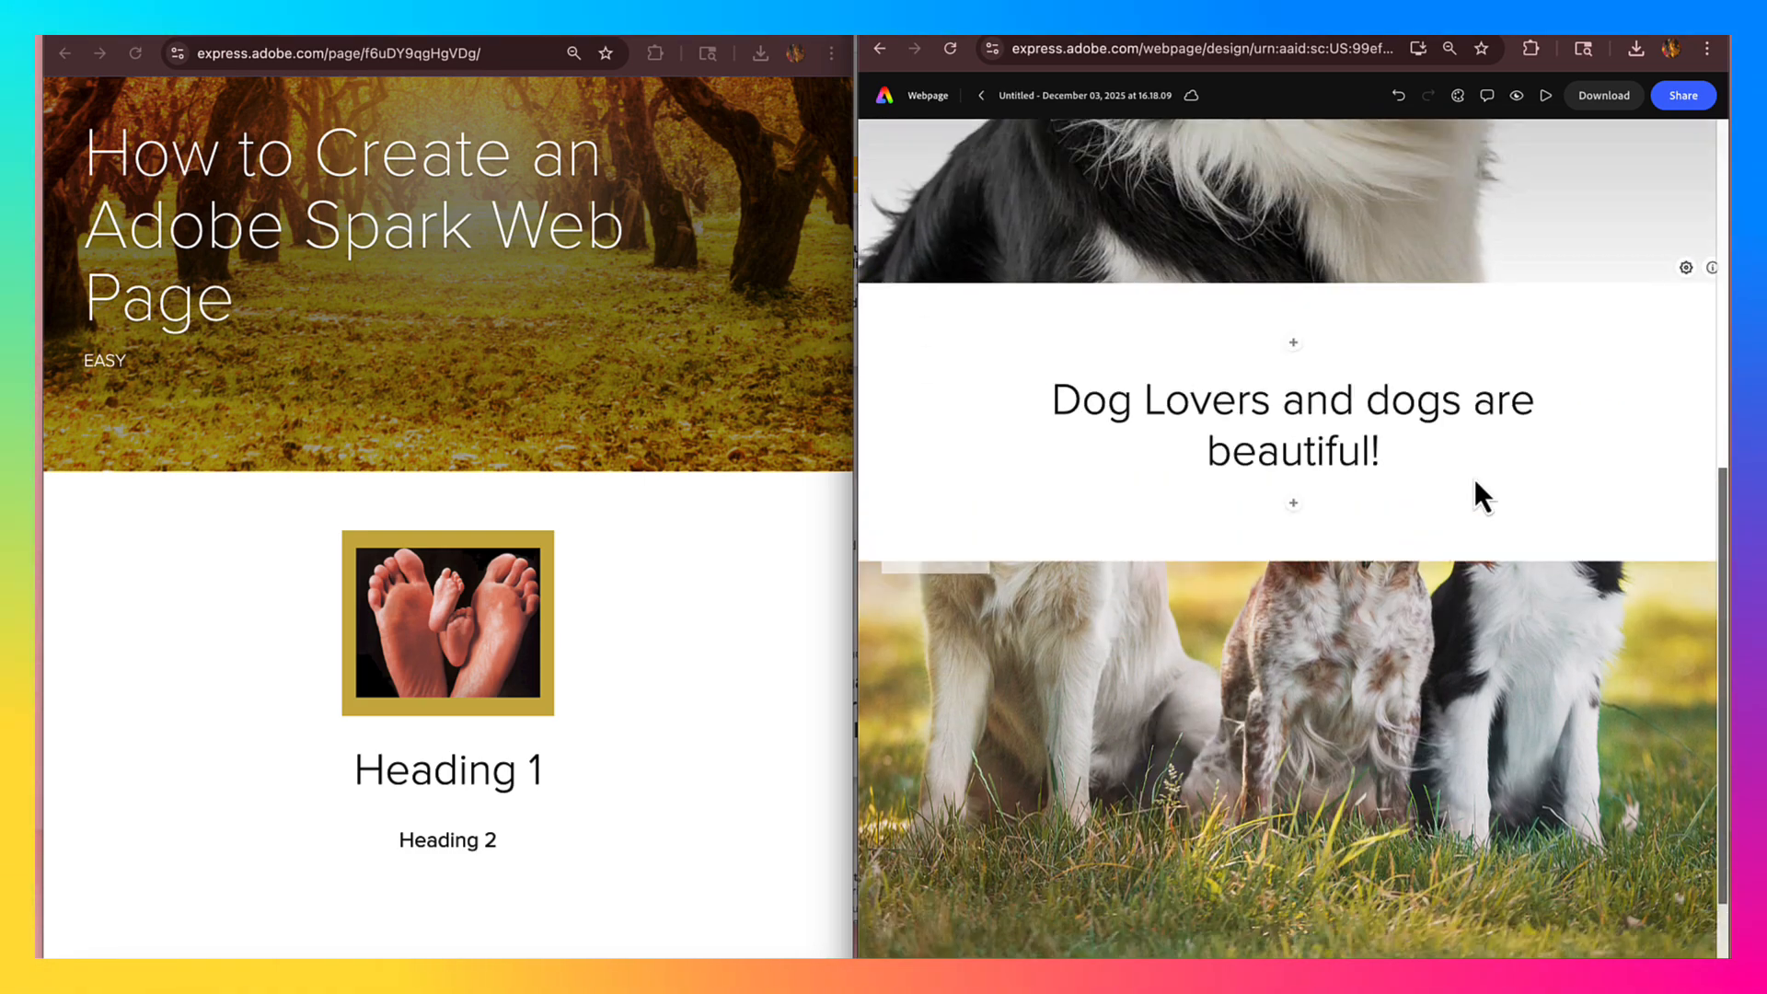
pyautogui.scroll(-2, 1479, 492)
pyautogui.scroll(2, 1479, 493)
pyautogui.scroll(-2, 1479, 493)
pyautogui.scroll(7, 1479, 493)
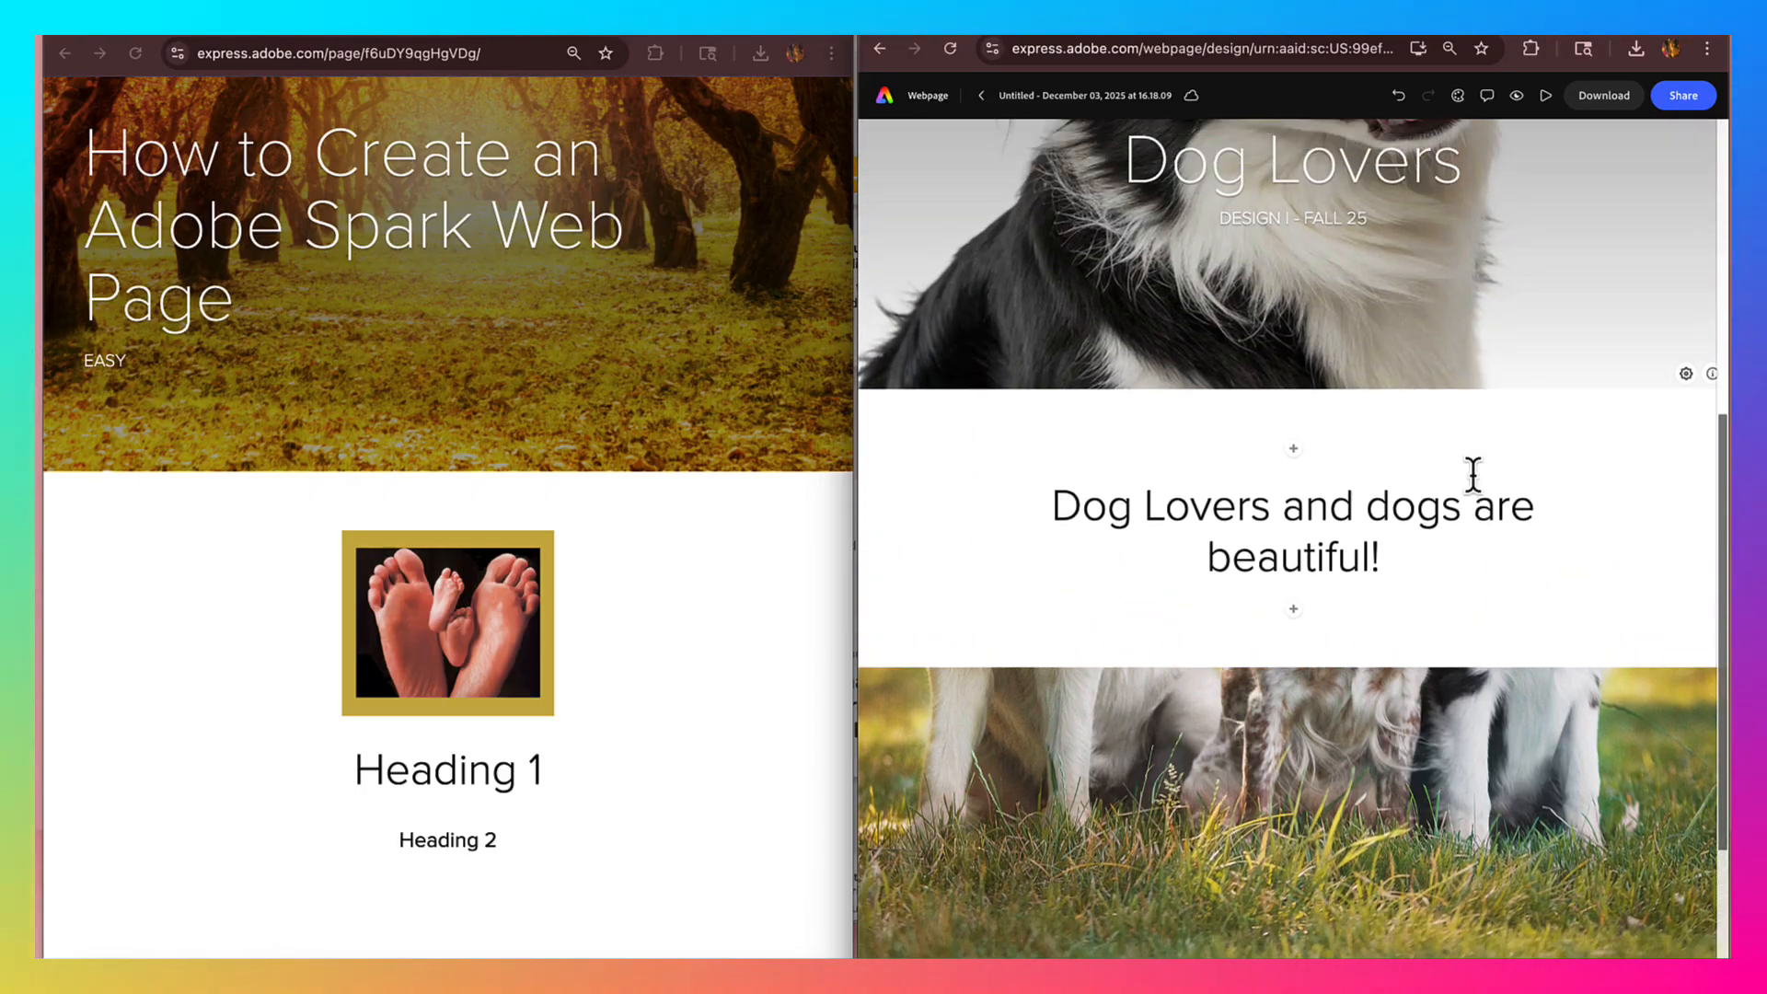
pyautogui.scroll(-7, 1479, 493)
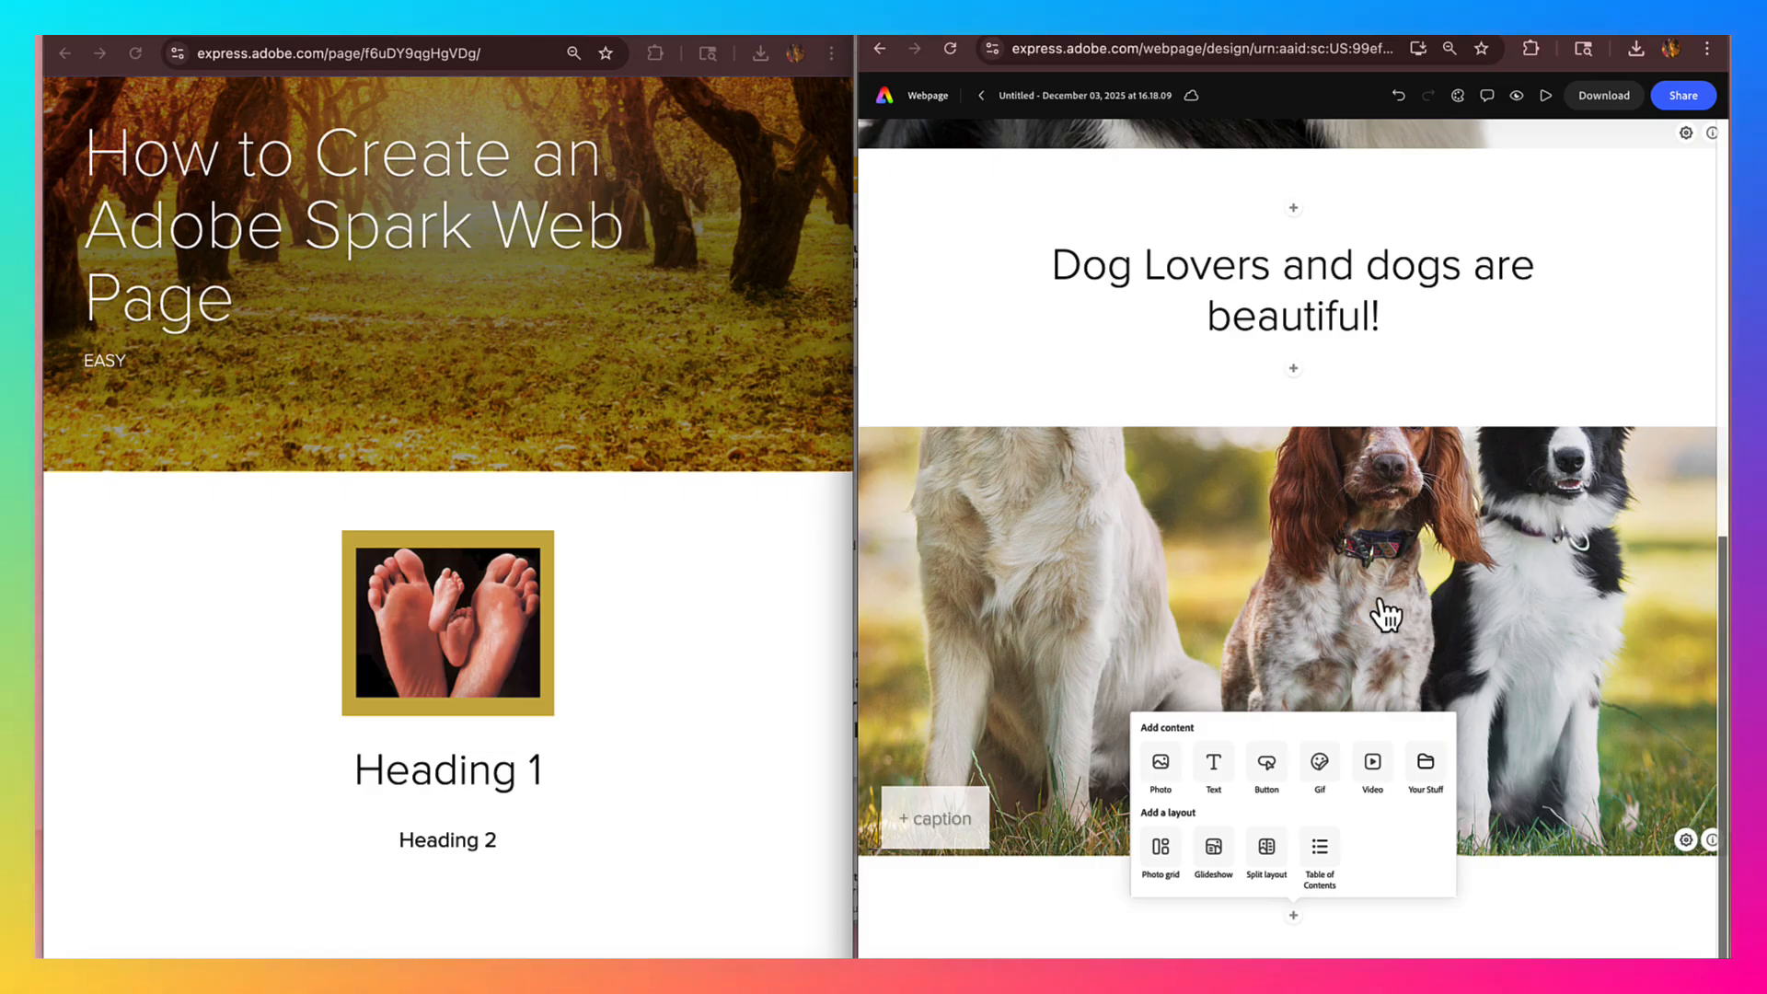
# - Change the three-dog photo's display from Window to Full width and check how it fits on the page
pyautogui.click(1275, 611)
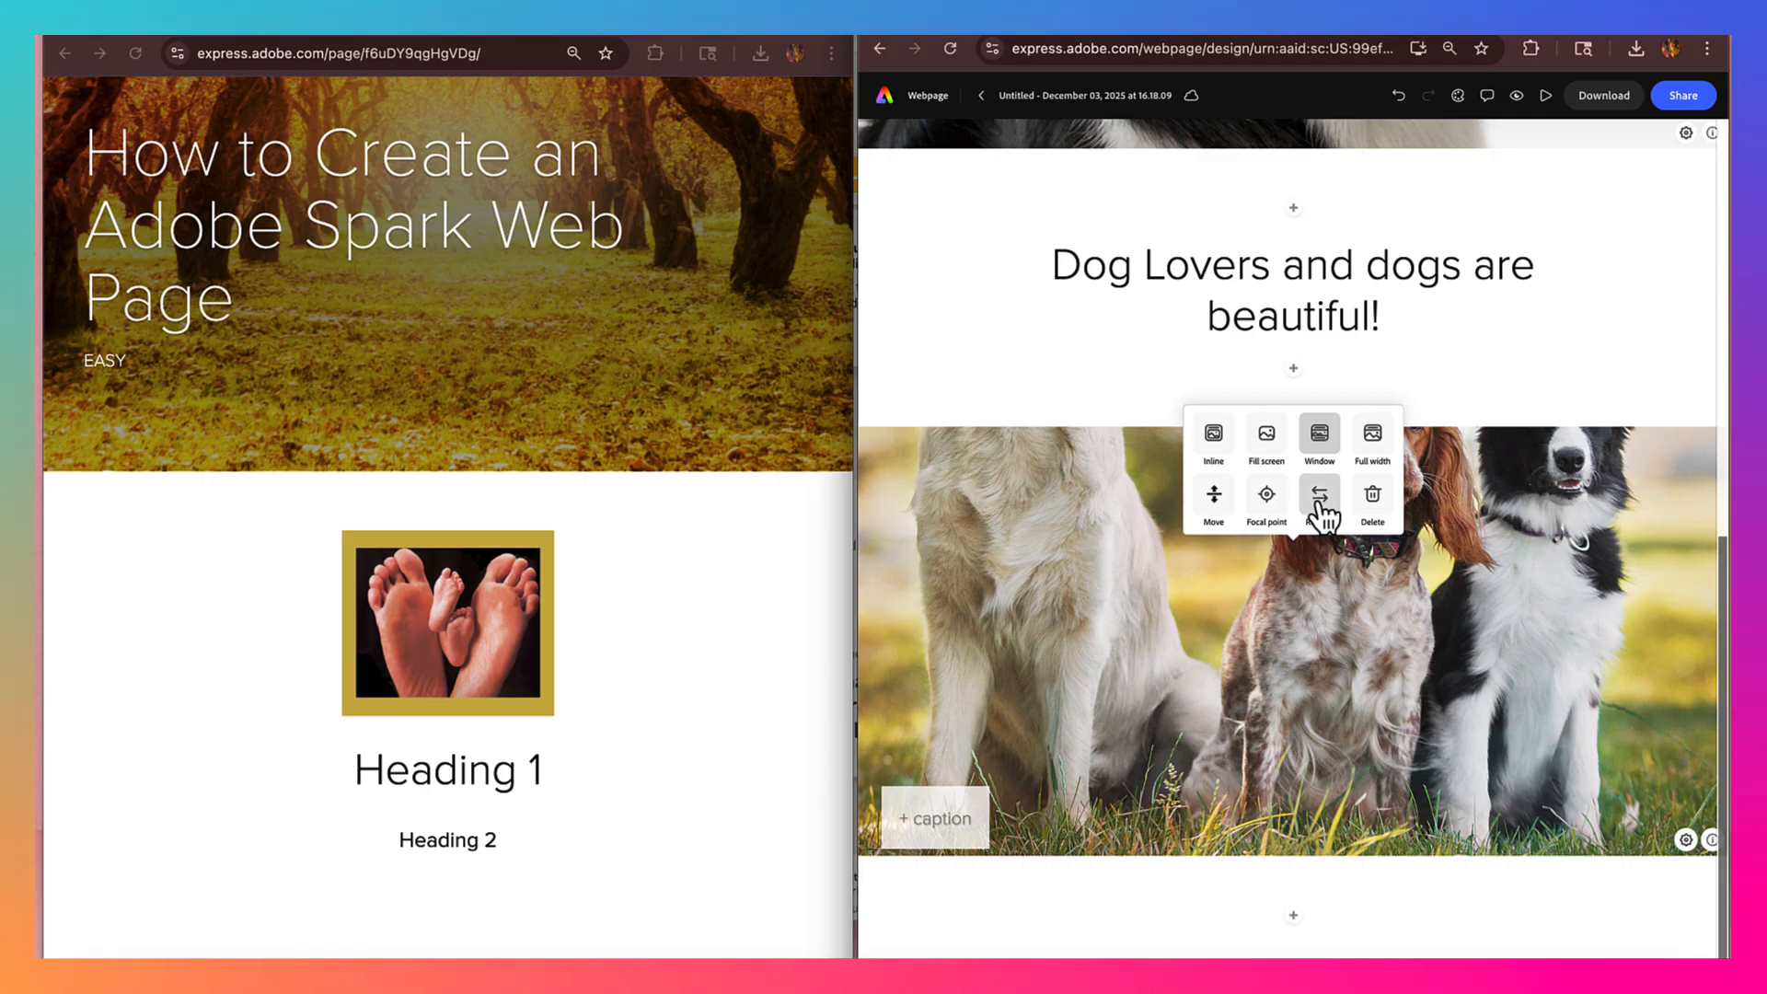
pyautogui.click(1373, 437)
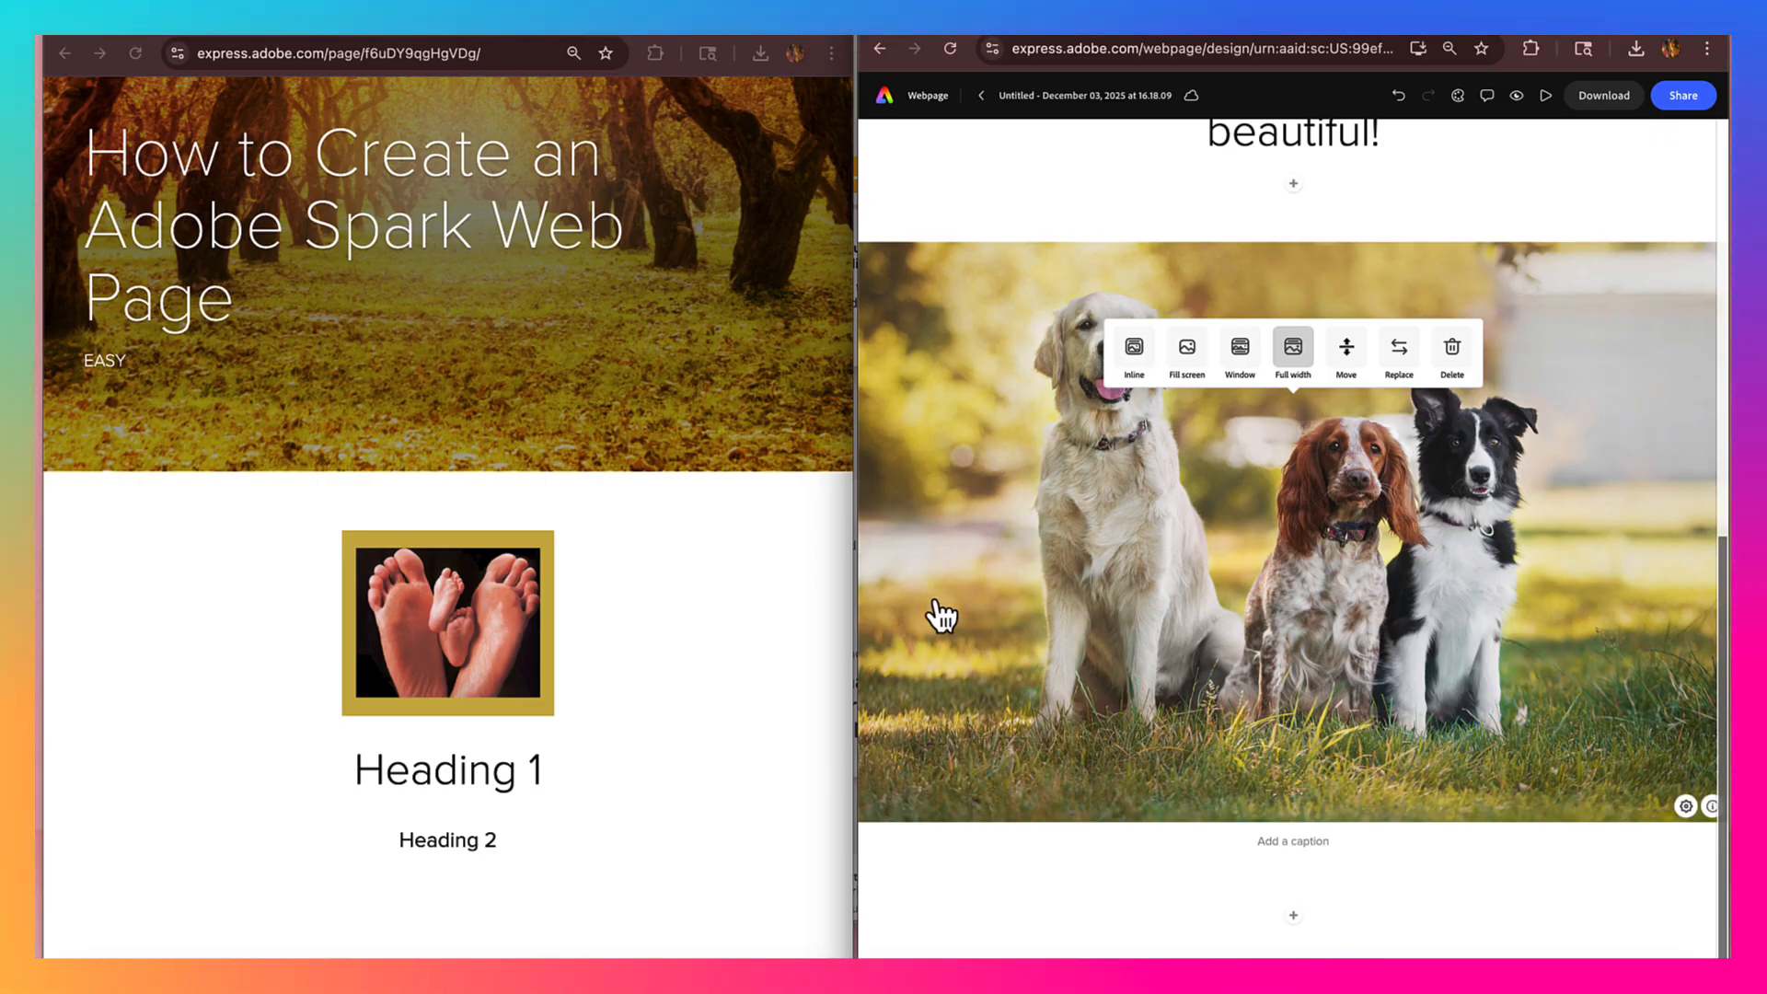
pyautogui.moveTo(855, 620)
pyautogui.mouseDown()
pyautogui.moveTo(701, 595)
pyautogui.moveTo(206, 591)
pyautogui.moveTo(852, 620)
pyautogui.moveTo(273, 631)
pyautogui.moveTo(854, 622)
pyautogui.mouseUp()
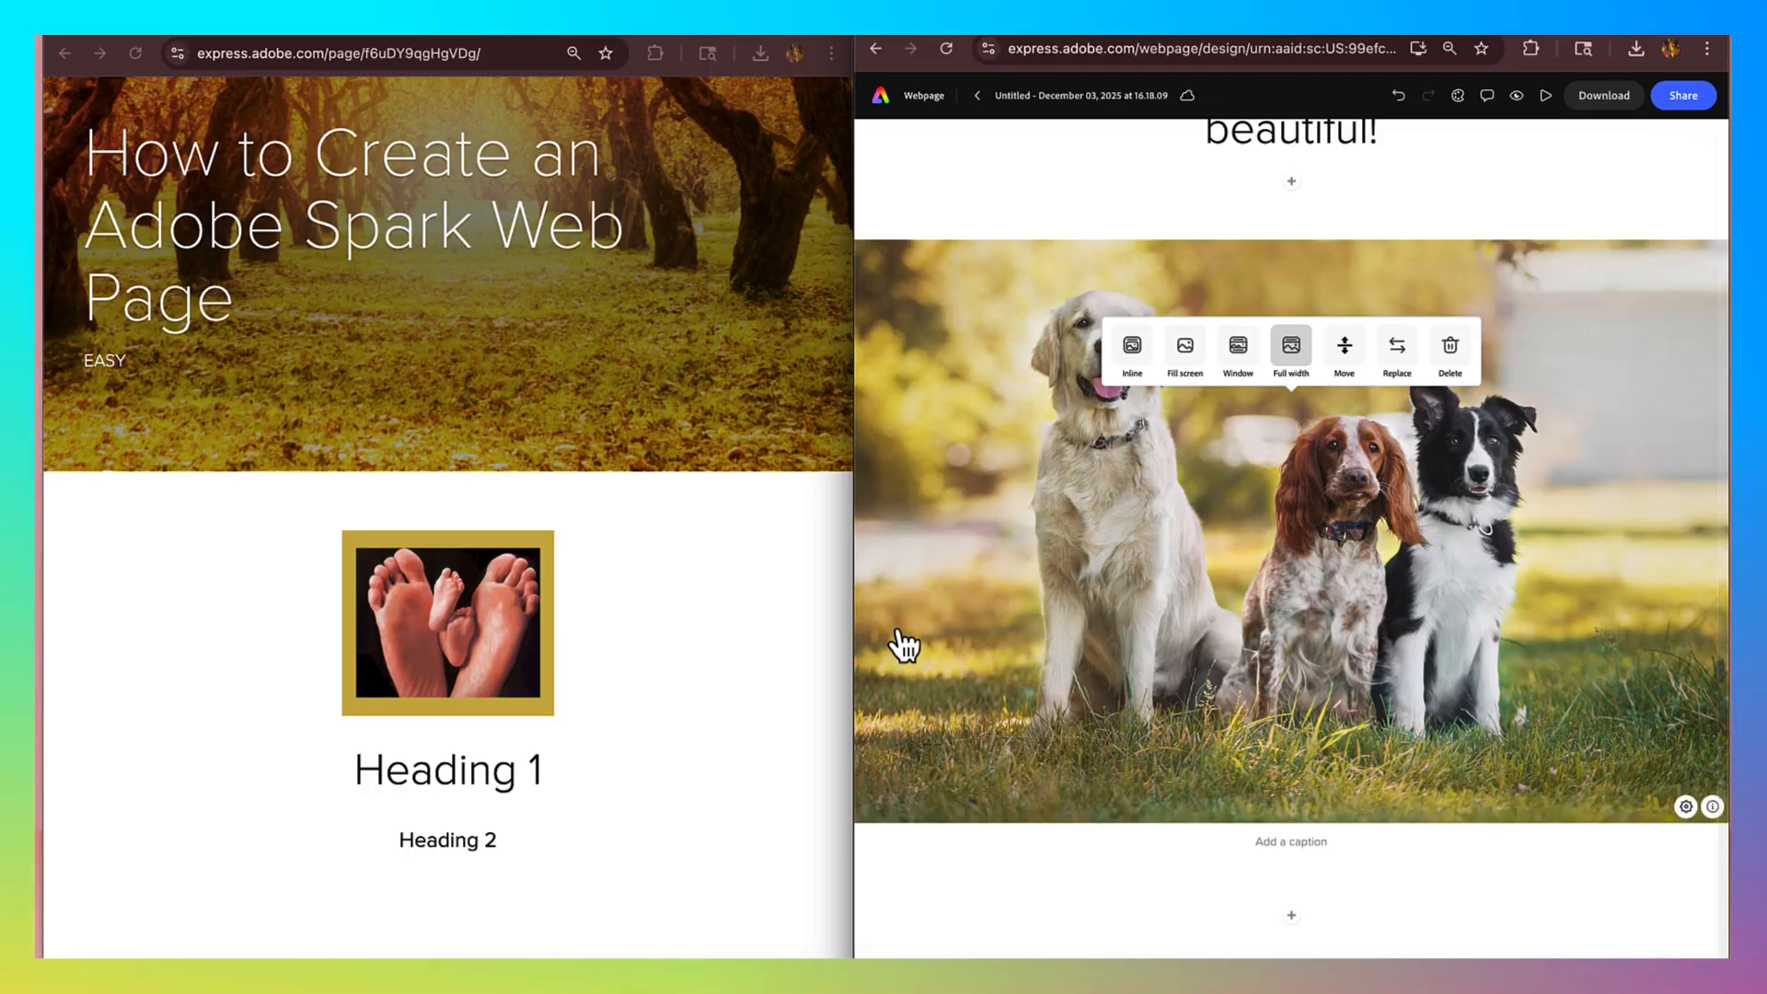
pyautogui.scroll(5, 1183, 691)
pyautogui.scroll(-5, 1184, 671)
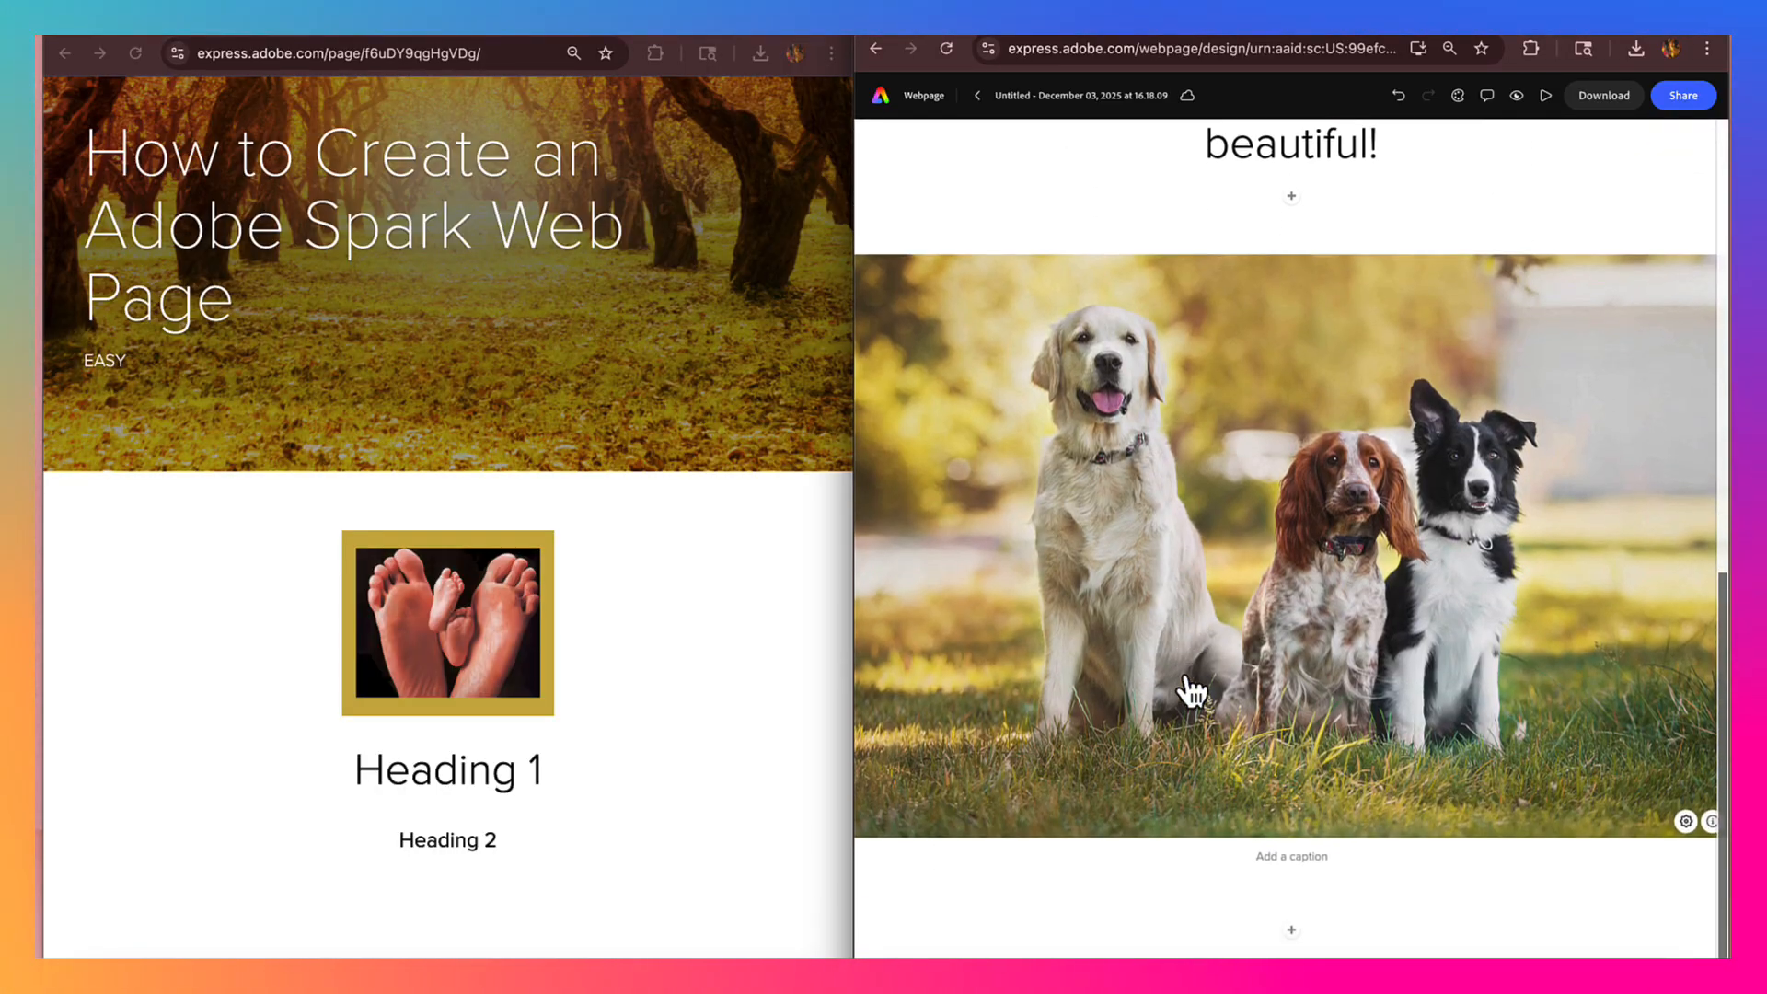
pyautogui.scroll(-1, 1191, 690)
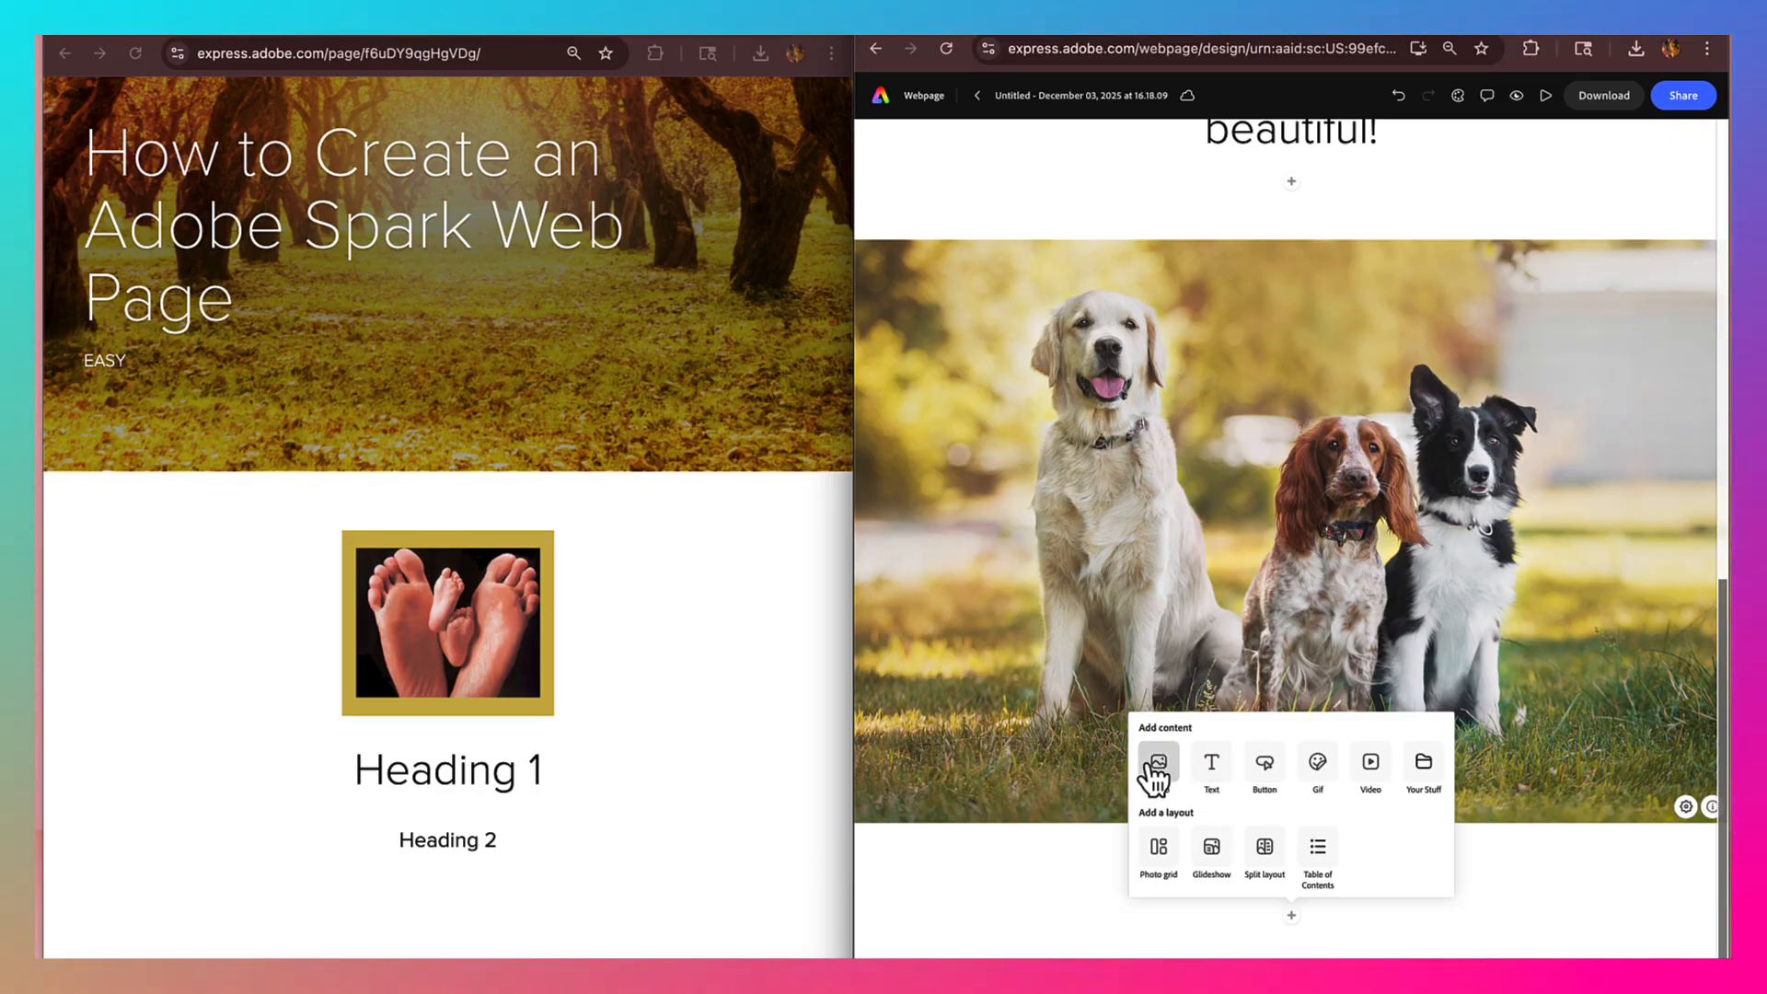
pyautogui.click(1204, 643)
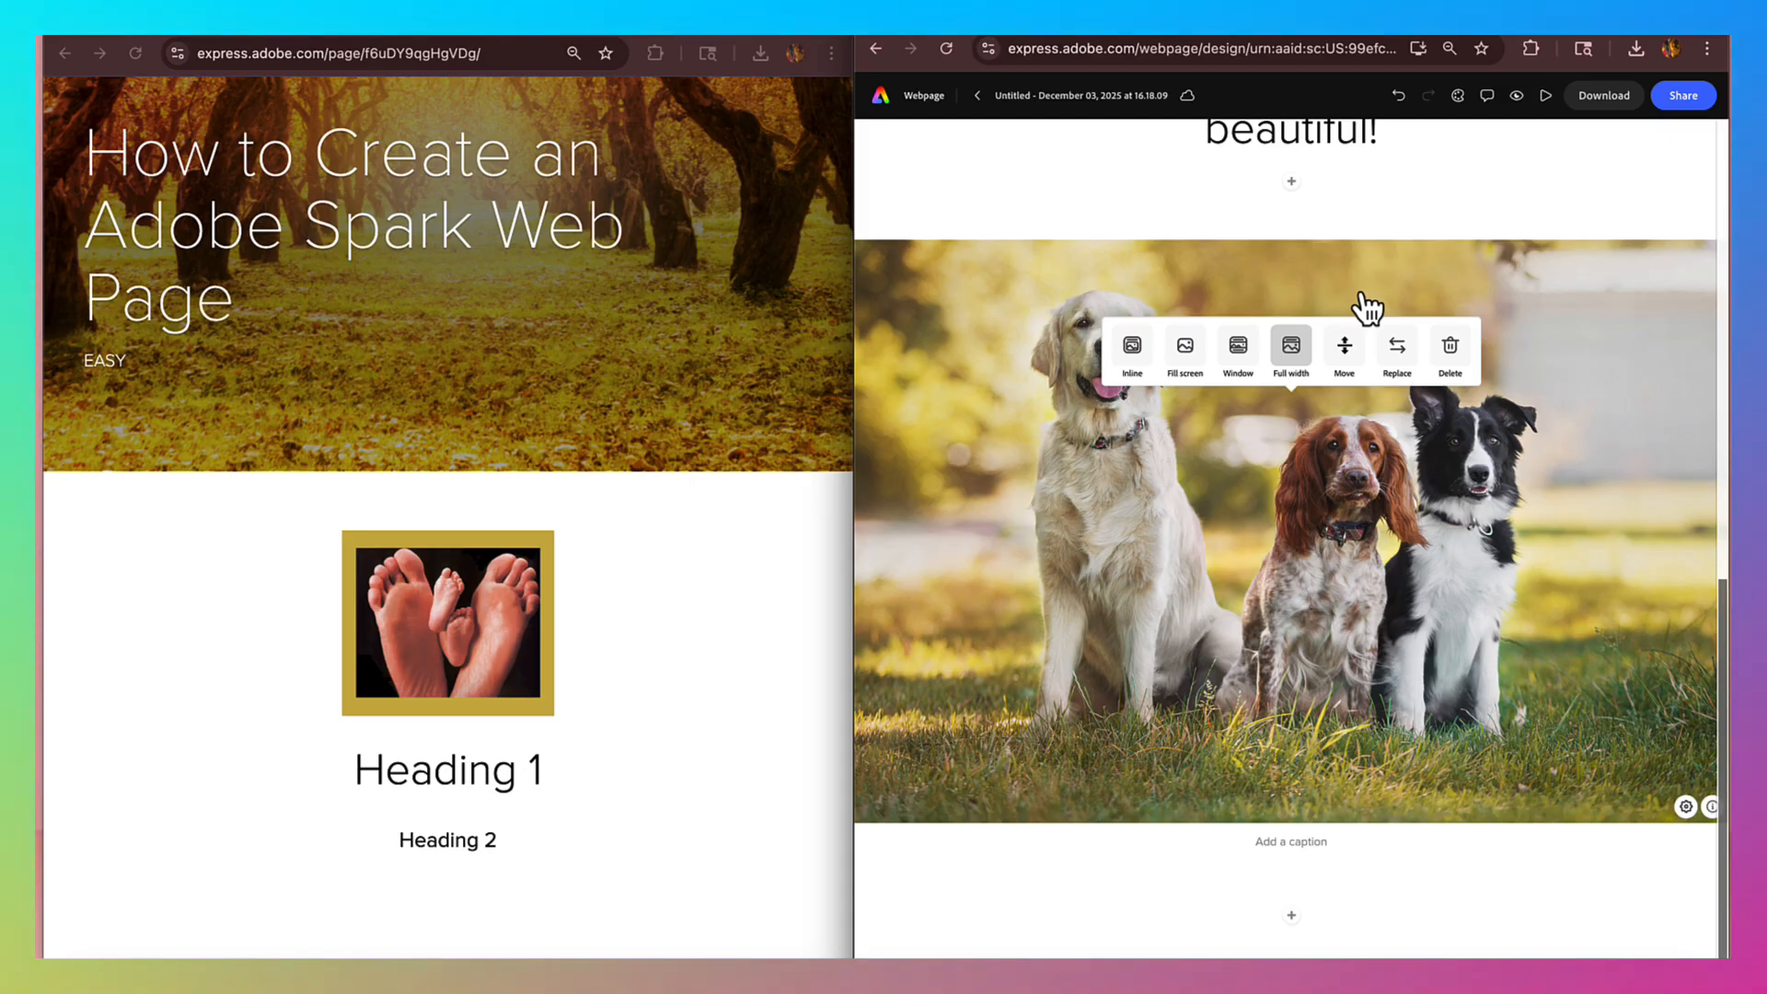
# - Switch the "Dog Lovers" cover to the Short Cover layout
pyautogui.scroll(7, 1337, 382)
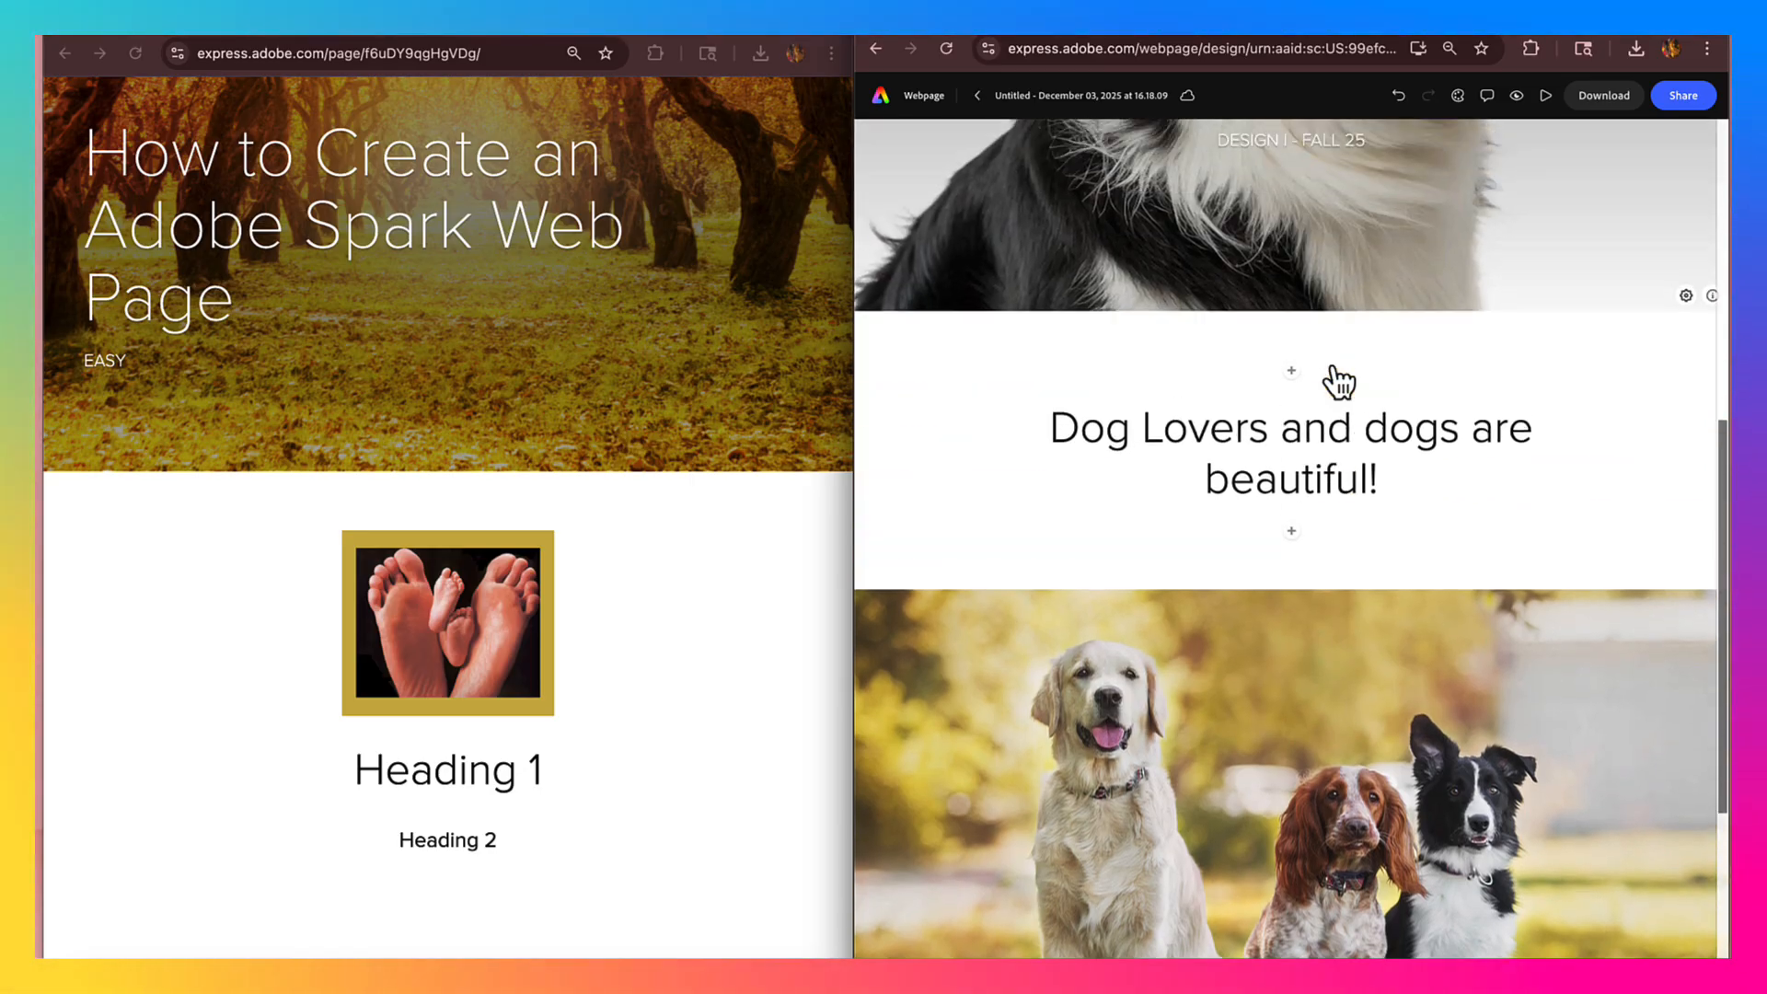
pyautogui.scroll(2, 1337, 382)
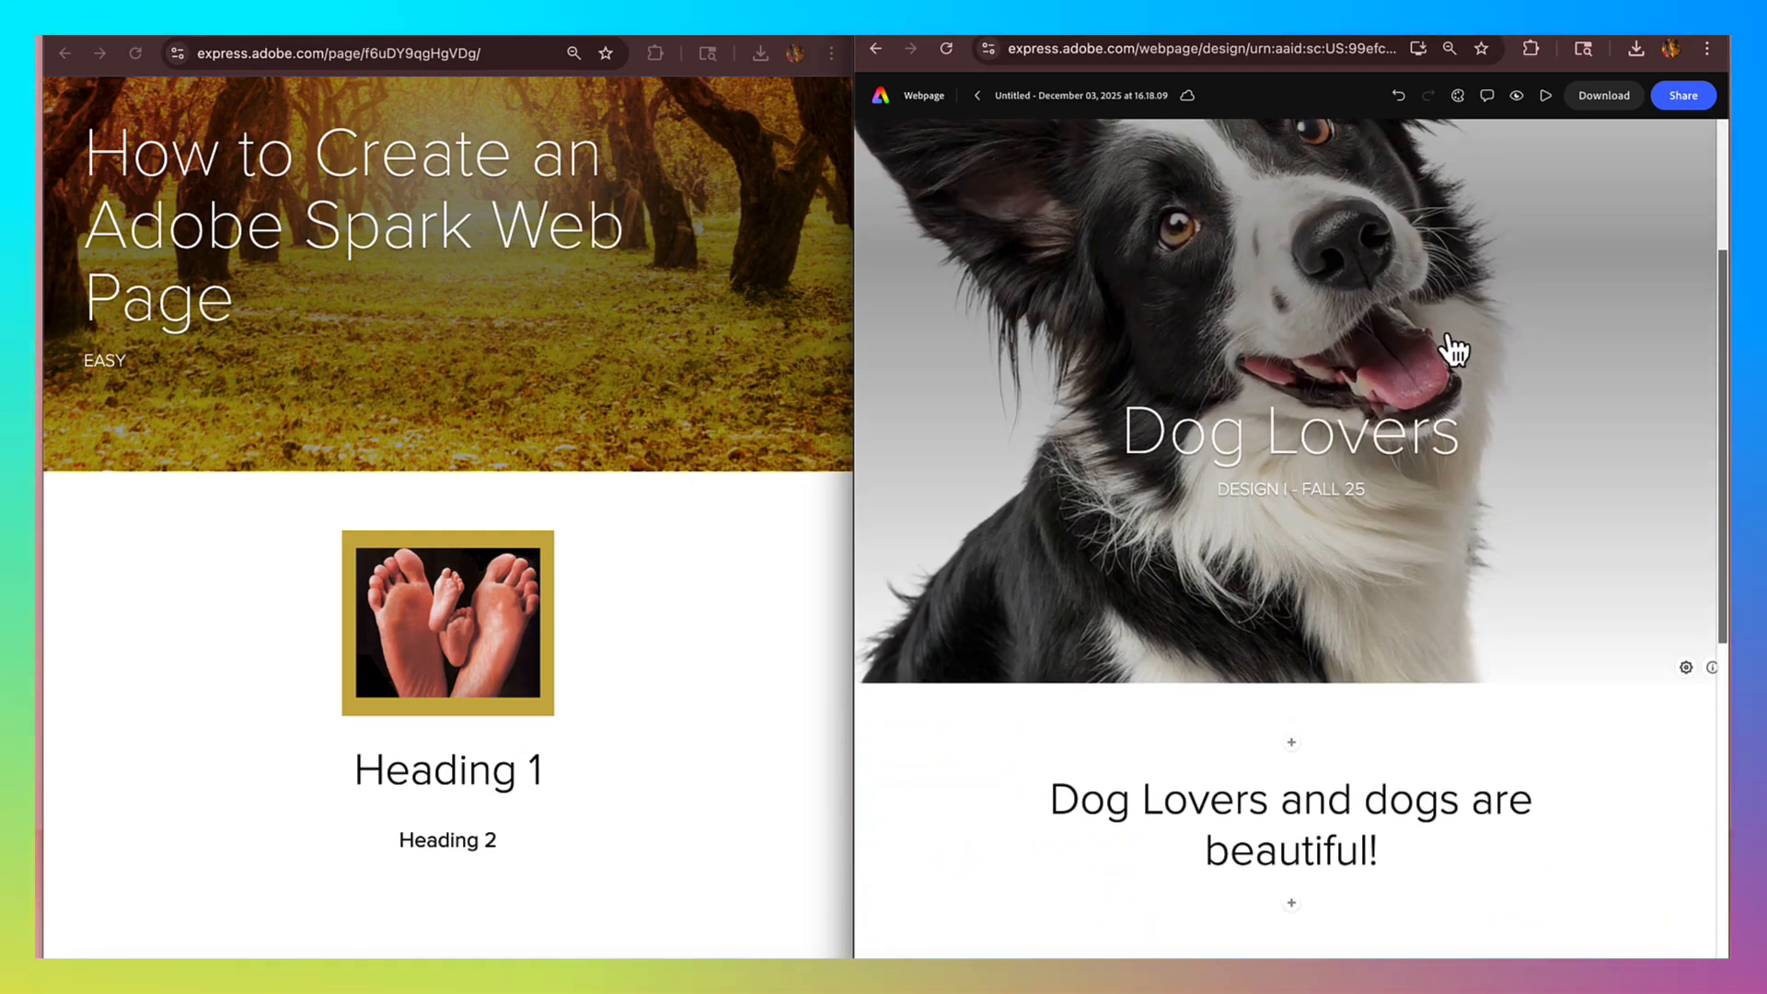
pyautogui.click(1339, 570)
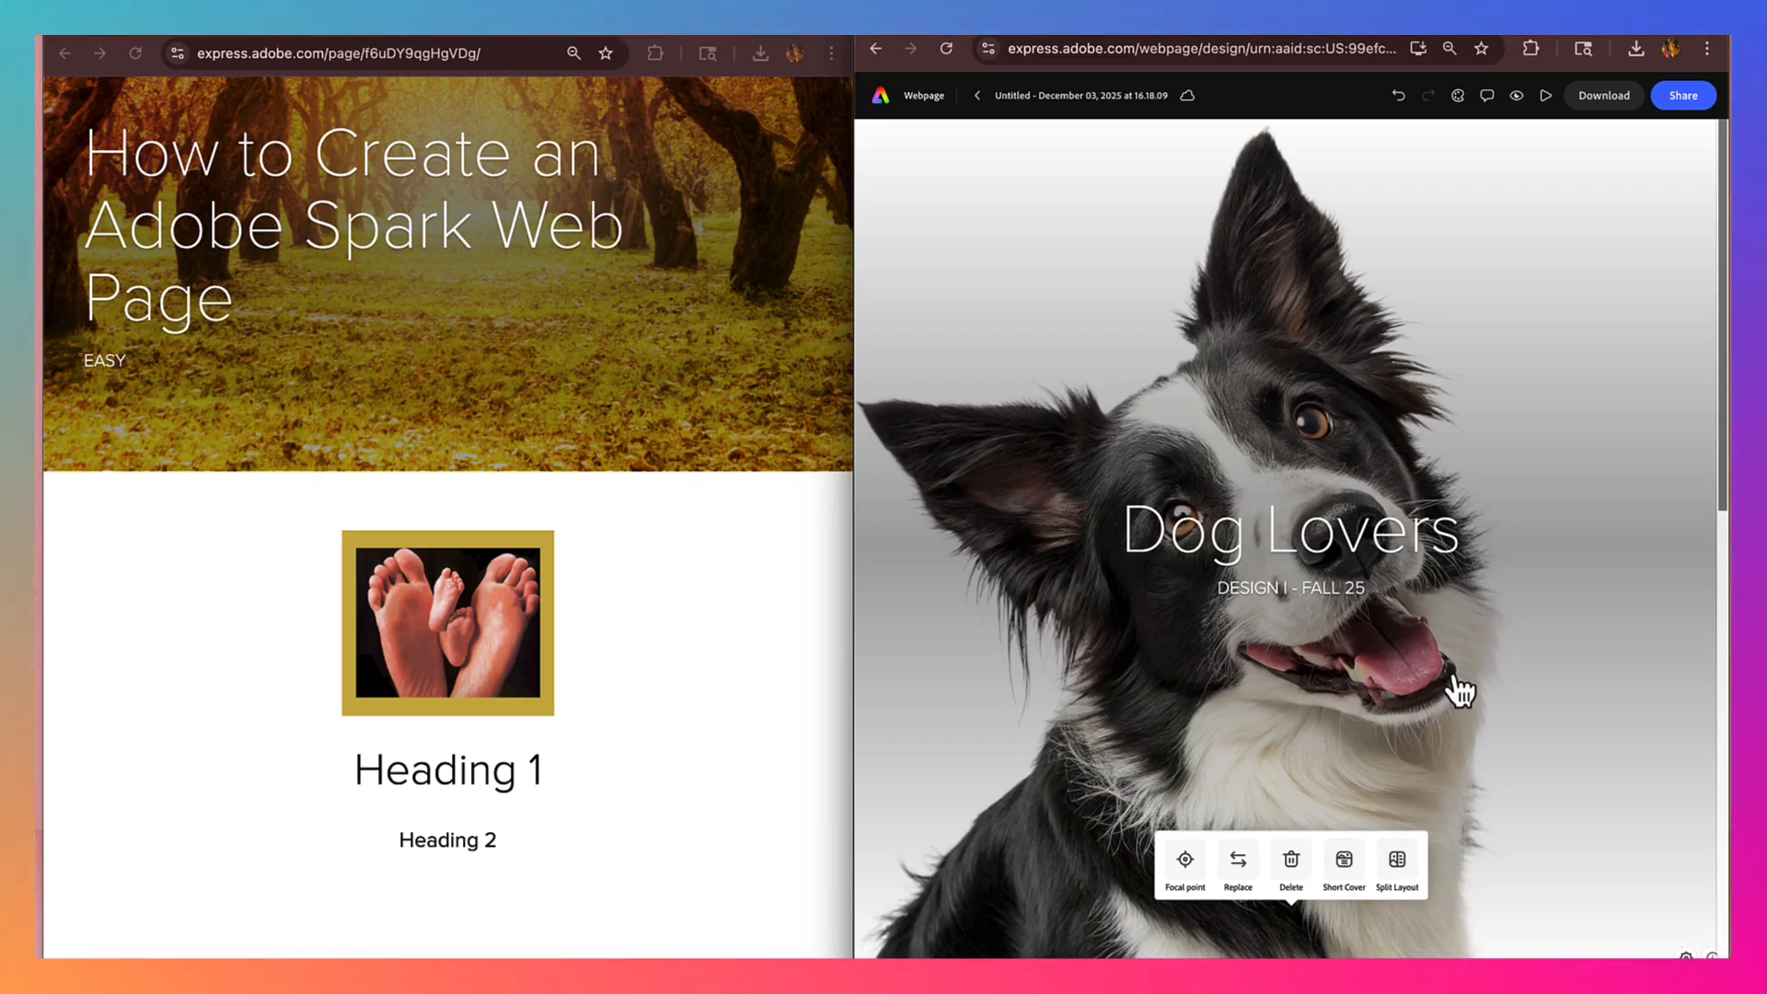
pyautogui.click(1342, 881)
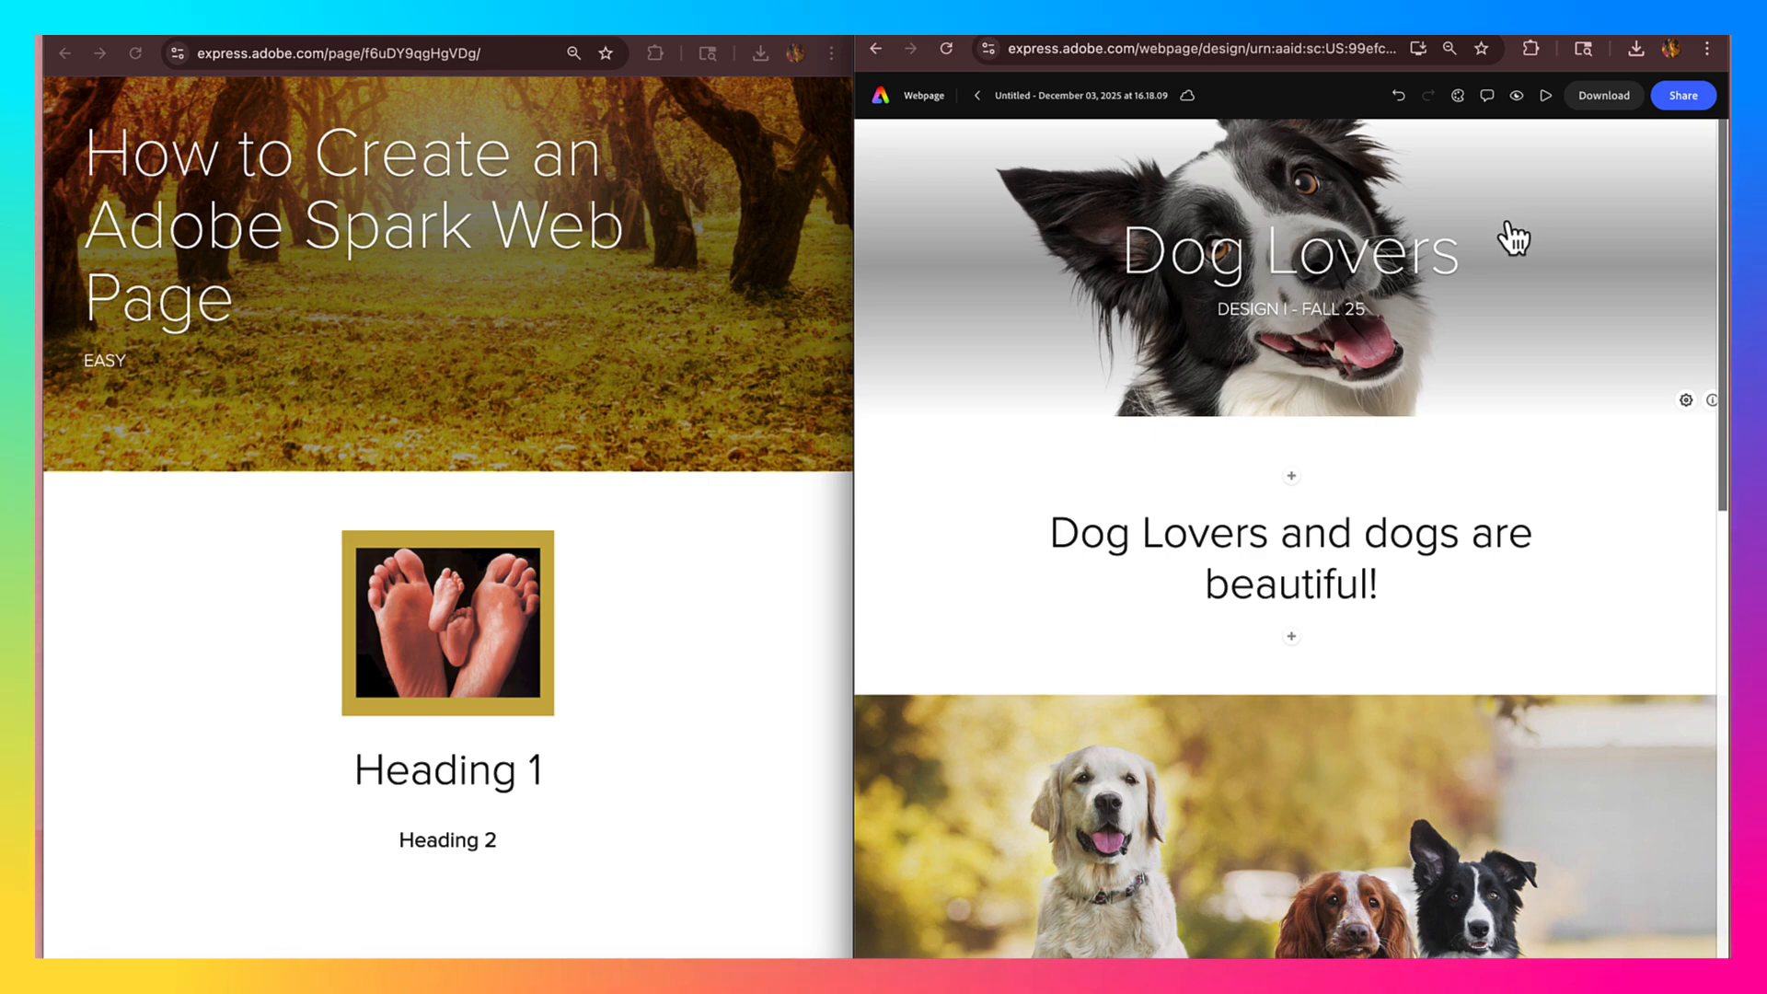
# - Move the cover photo's focal point up to the dog's upright ear, save it and review the page
pyautogui.click(1370, 362)
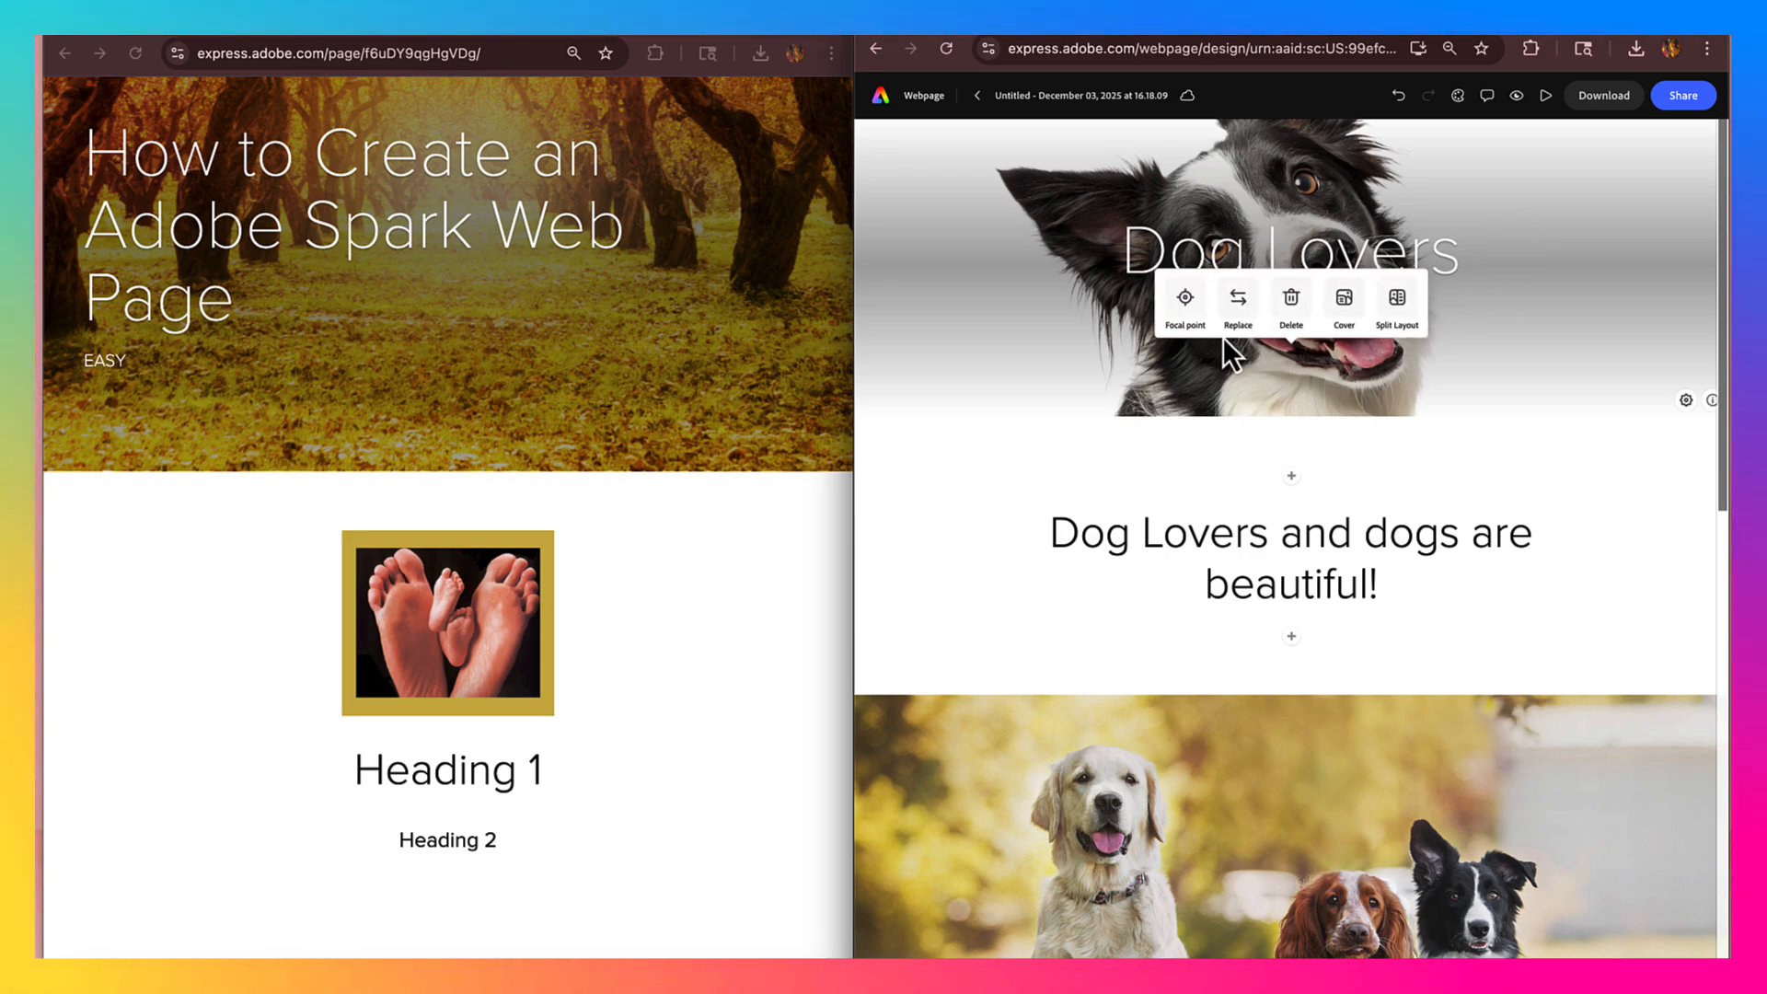
pyautogui.click(1186, 314)
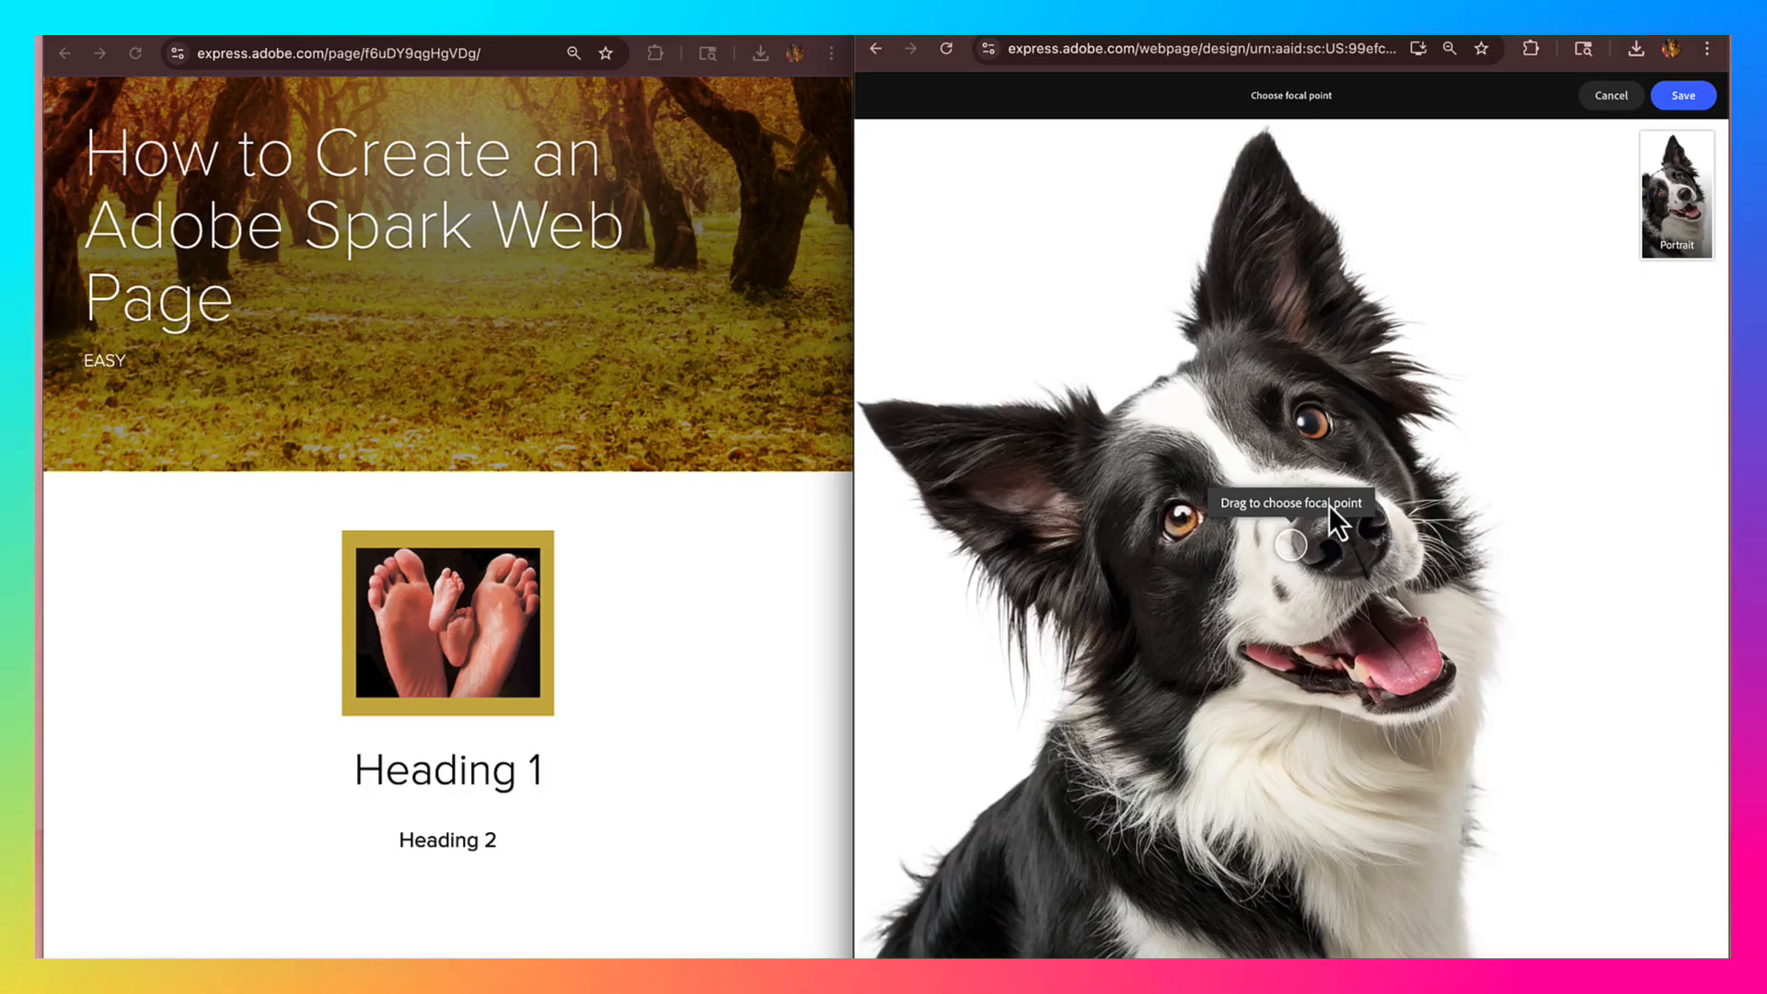
pyautogui.moveTo(1285, 544); pyautogui.dragTo(1296, 212)
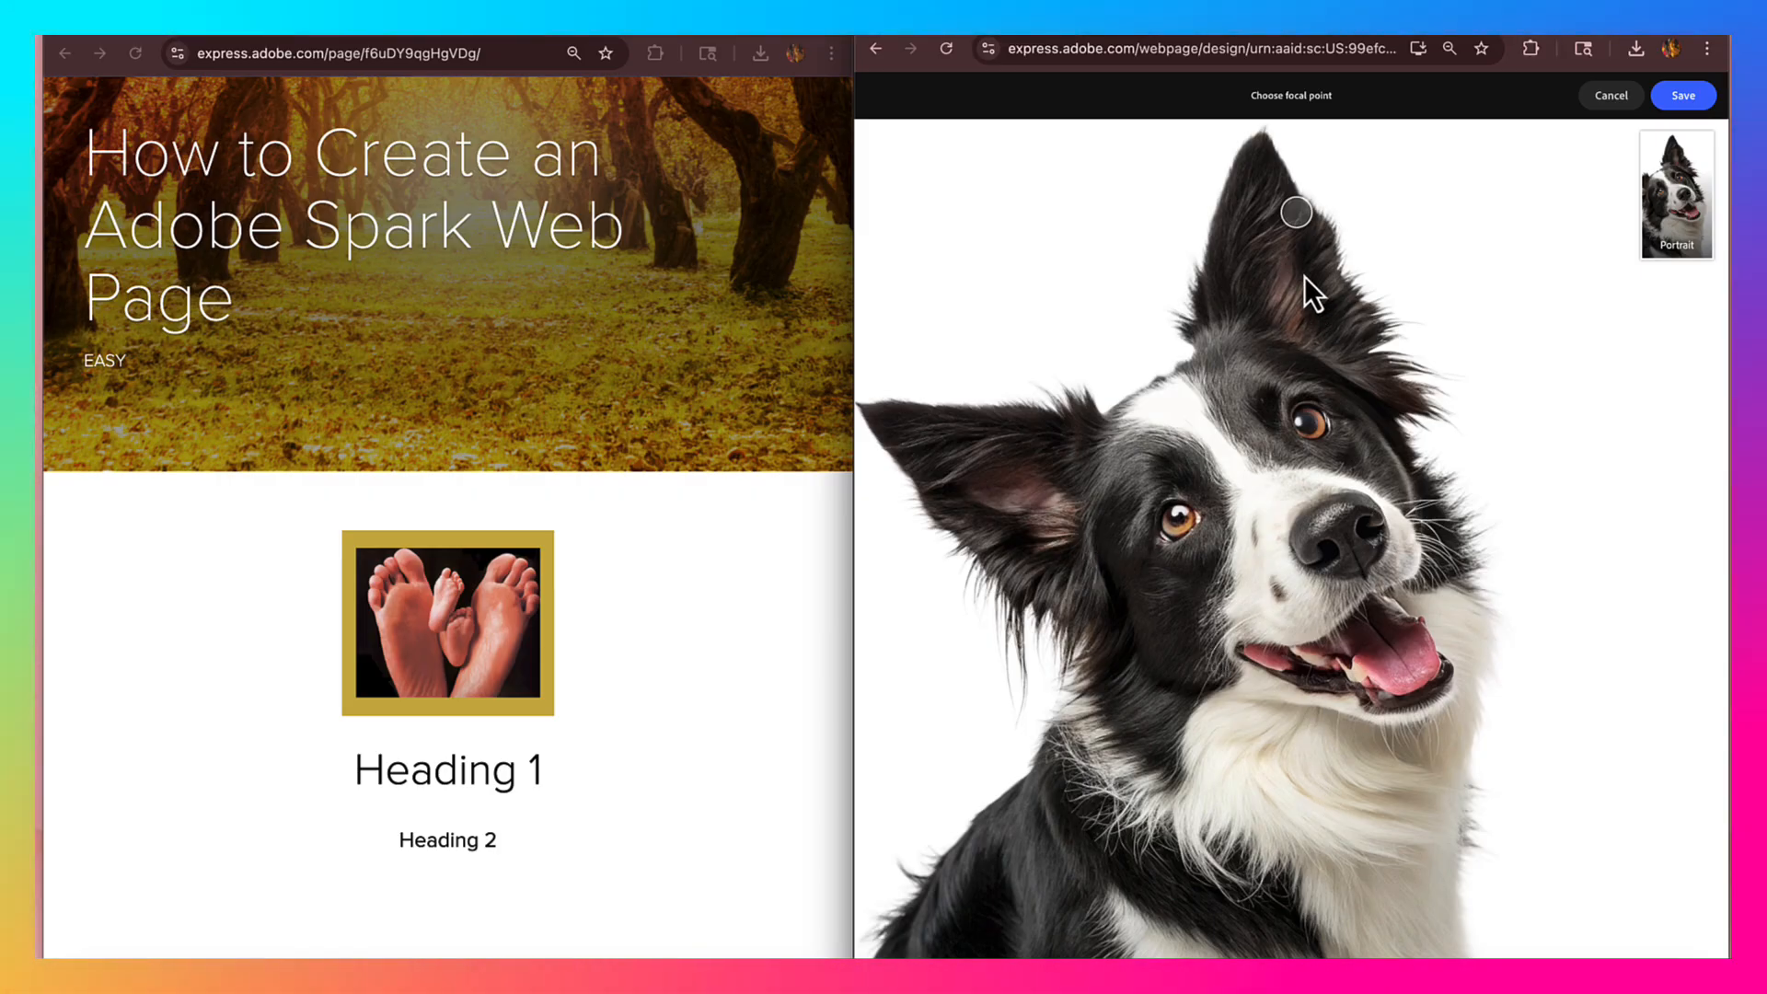
pyautogui.moveTo(1299, 217); pyautogui.dragTo(1298, 204)
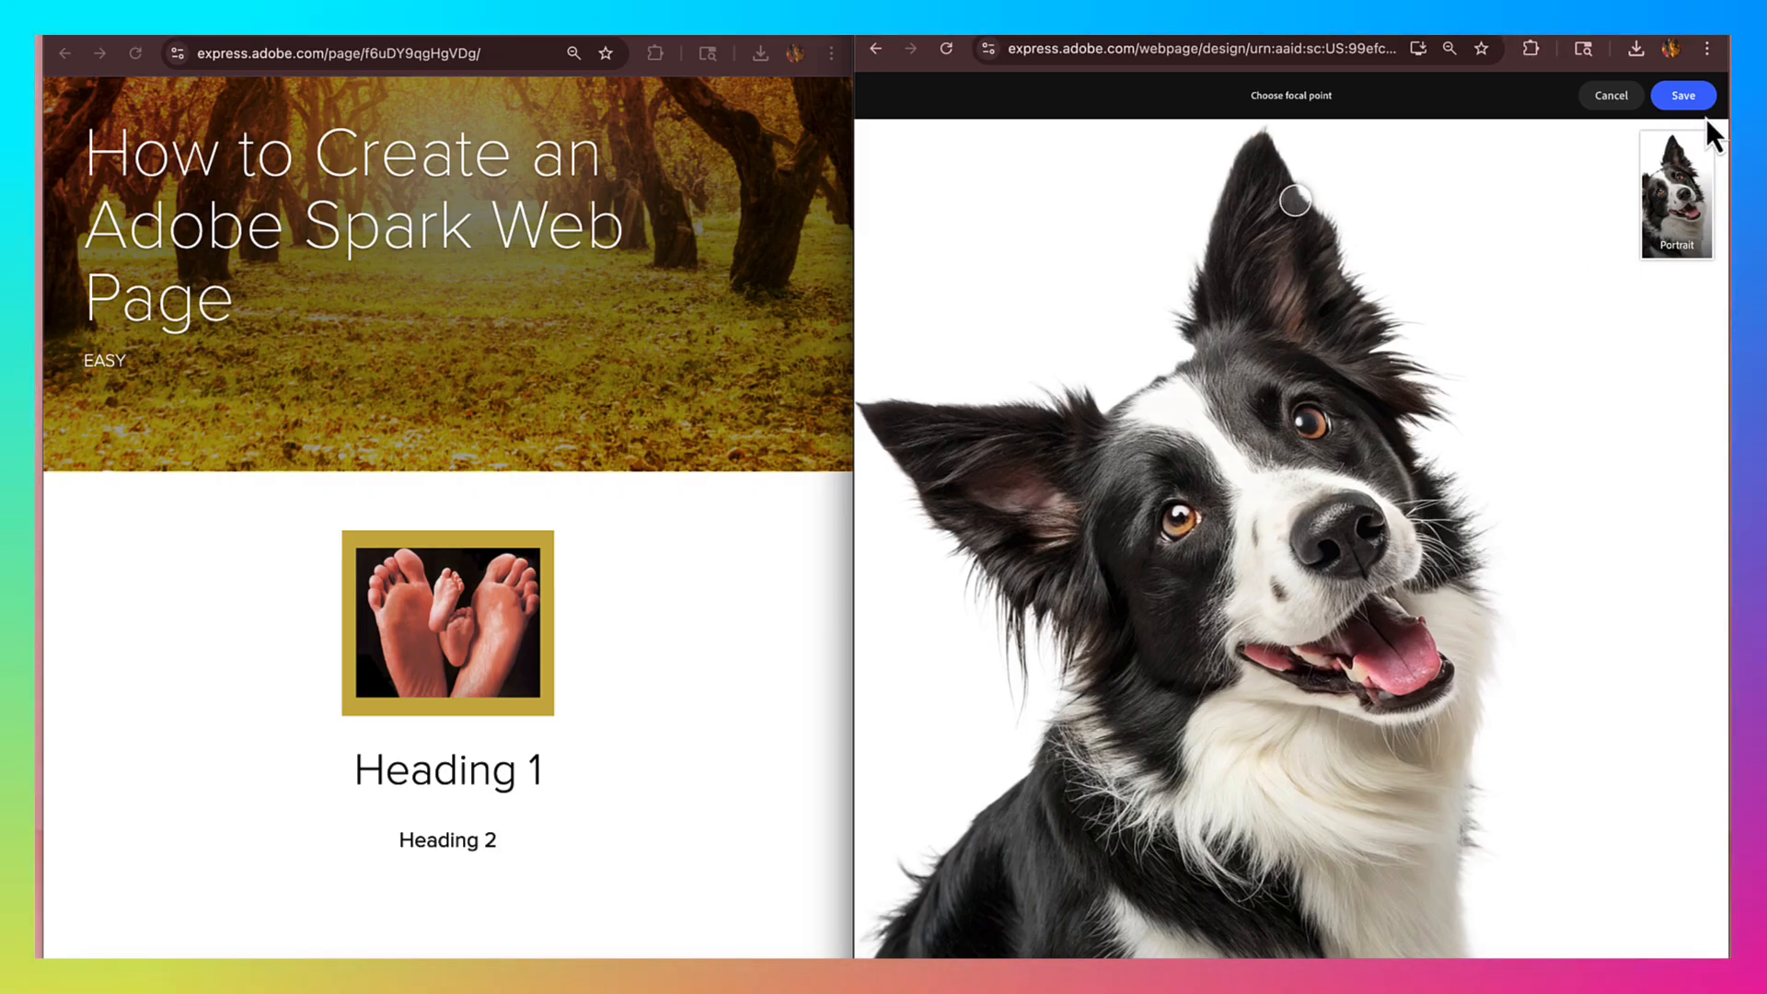
pyautogui.click(1685, 97)
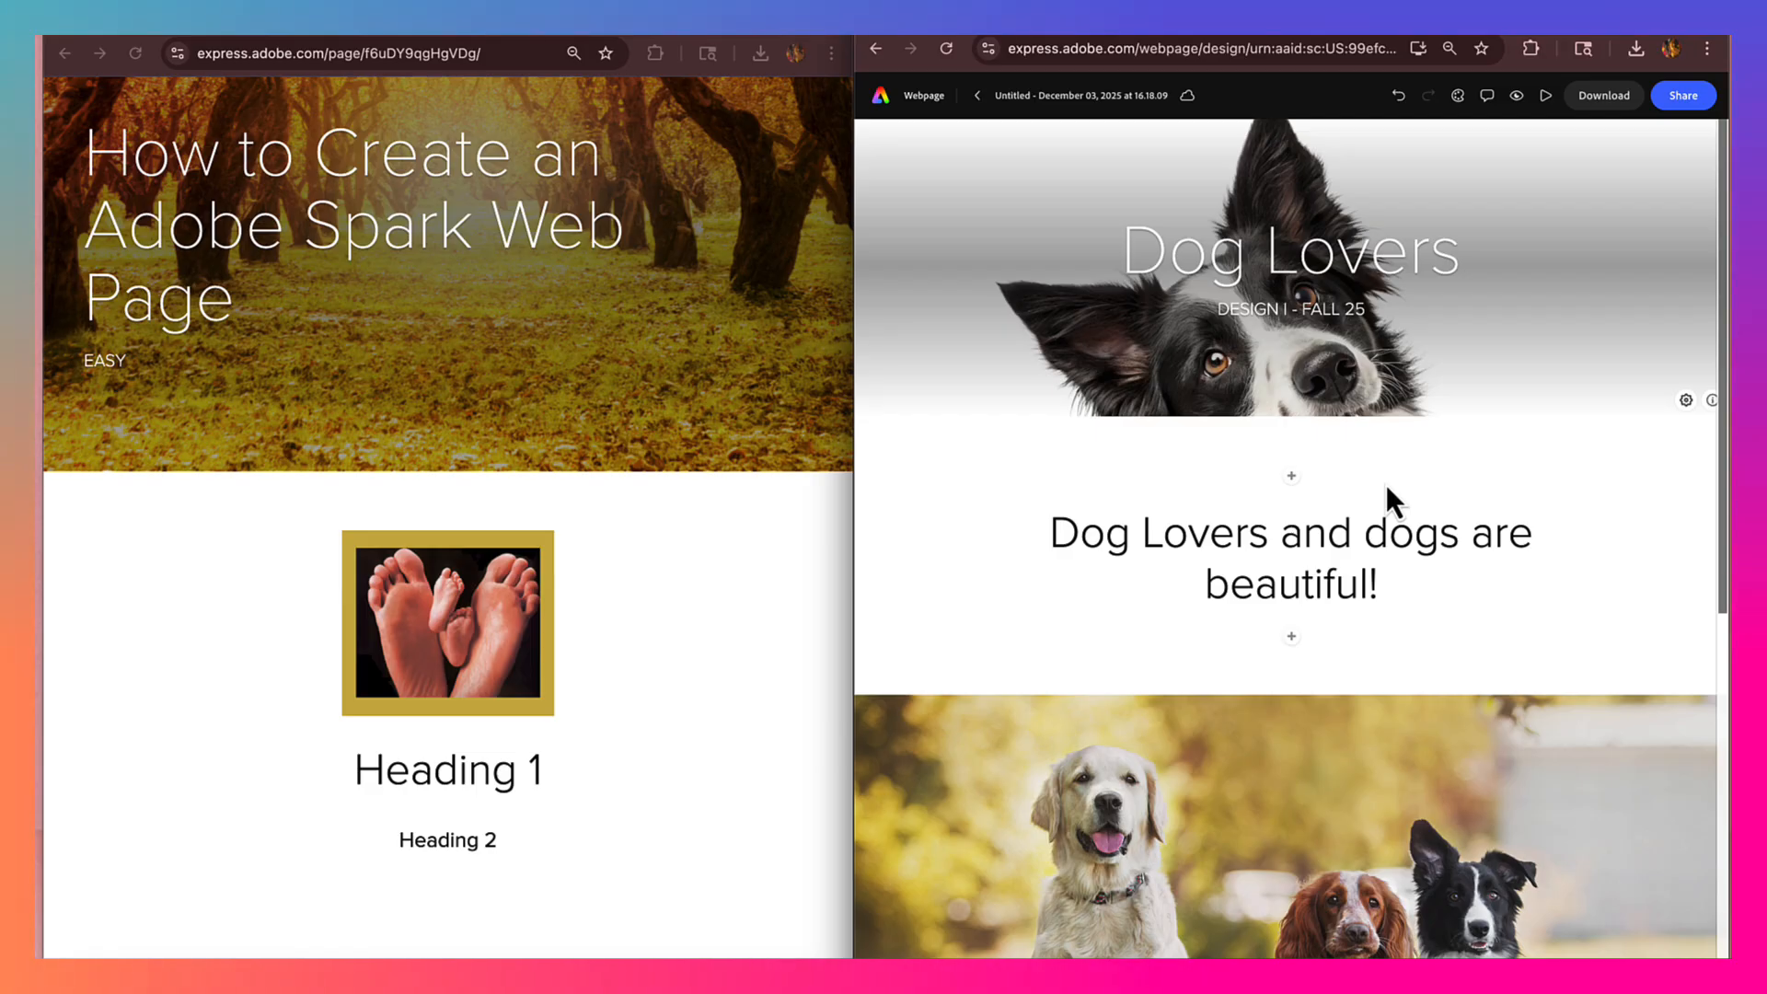
pyautogui.scroll(-2, 1386, 487)
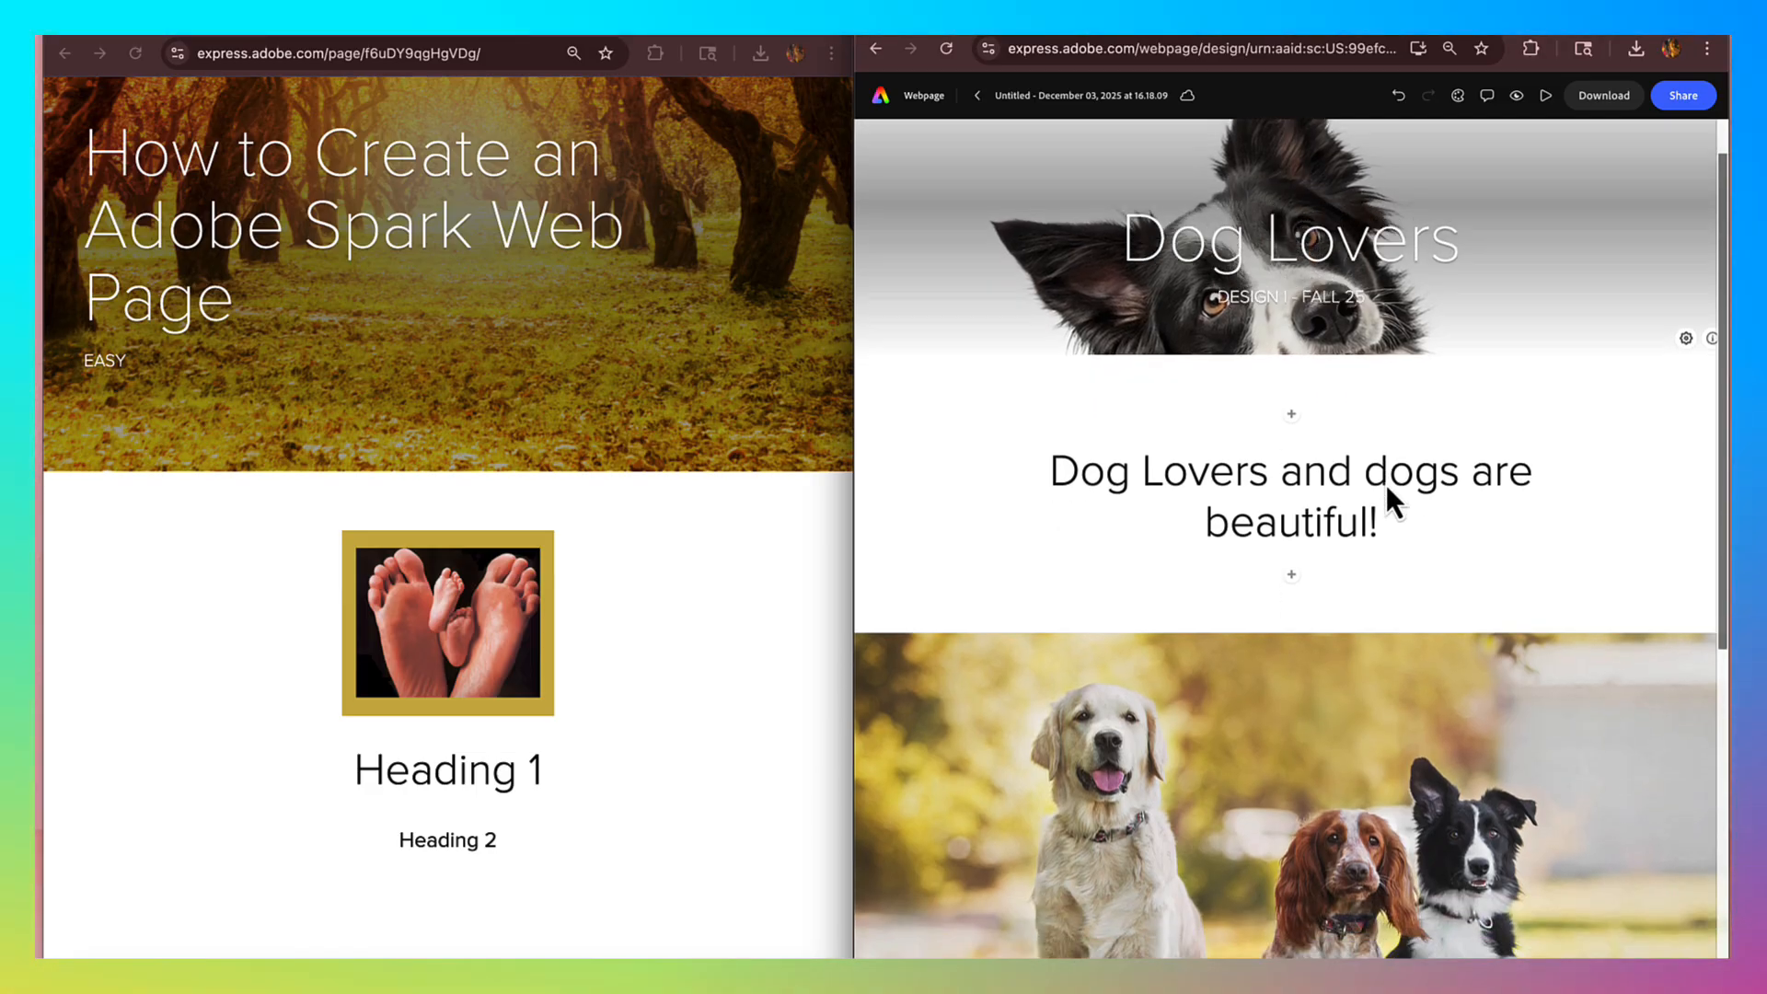
pyautogui.scroll(-5, 1387, 488)
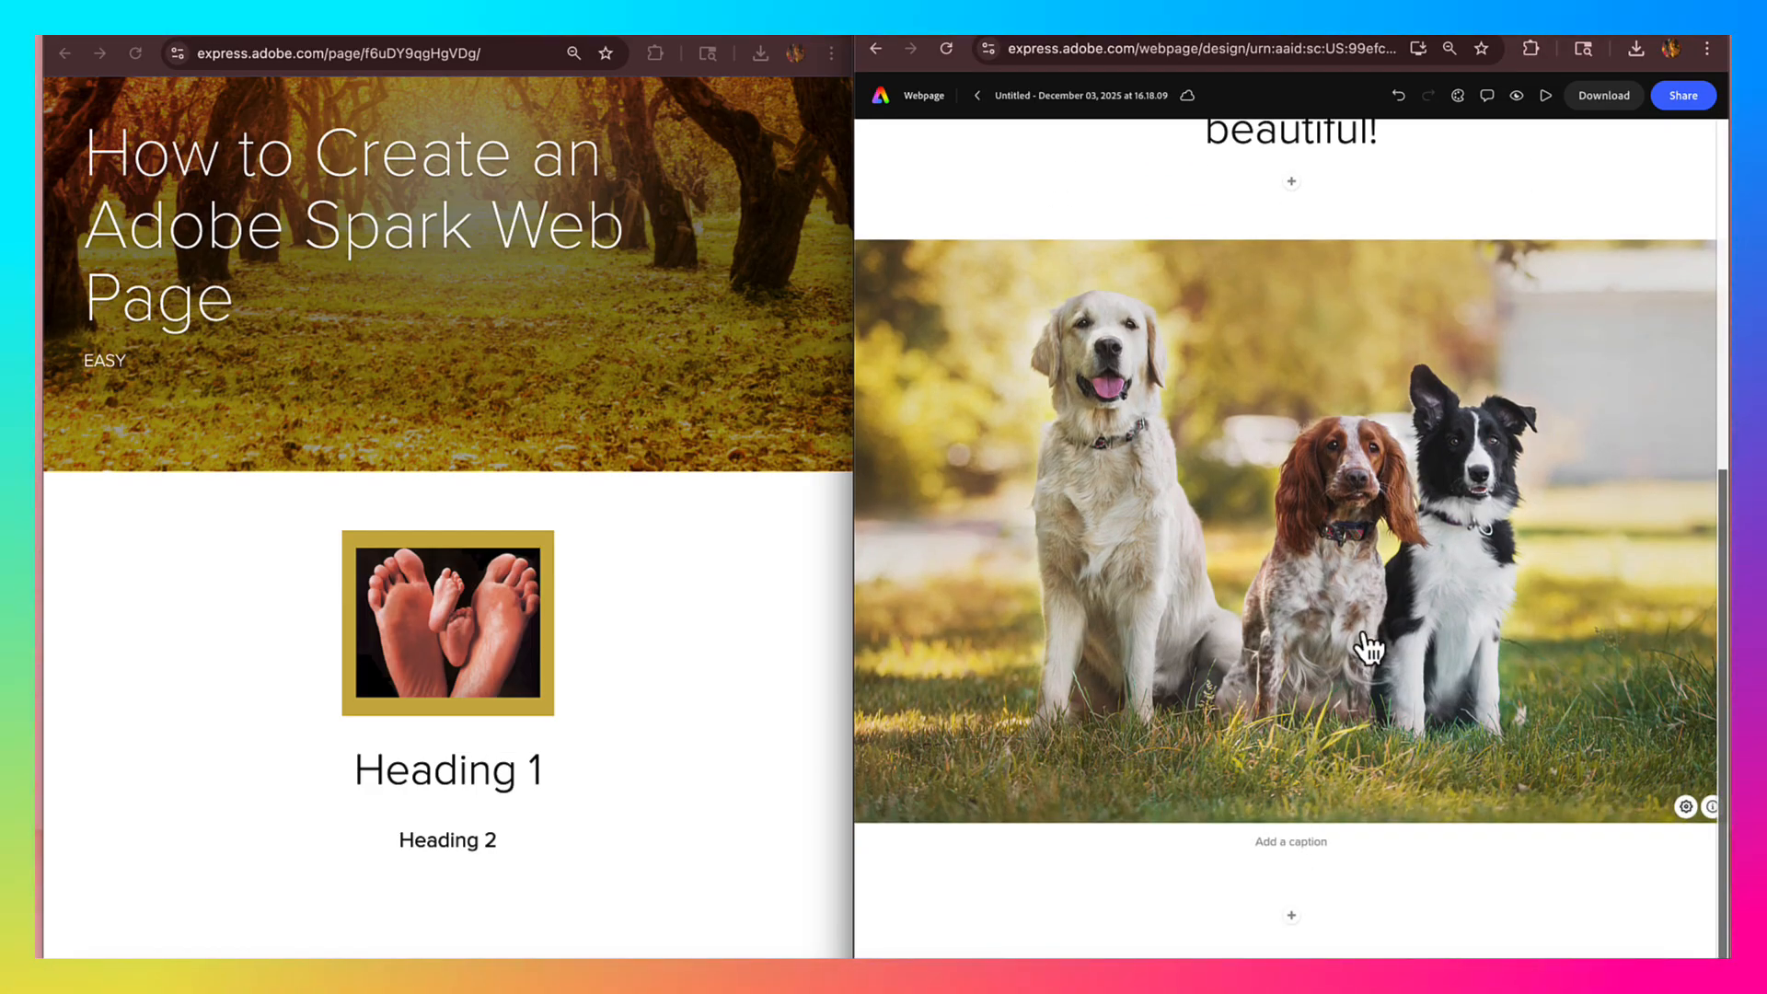
pyautogui.scroll(6, 1369, 649)
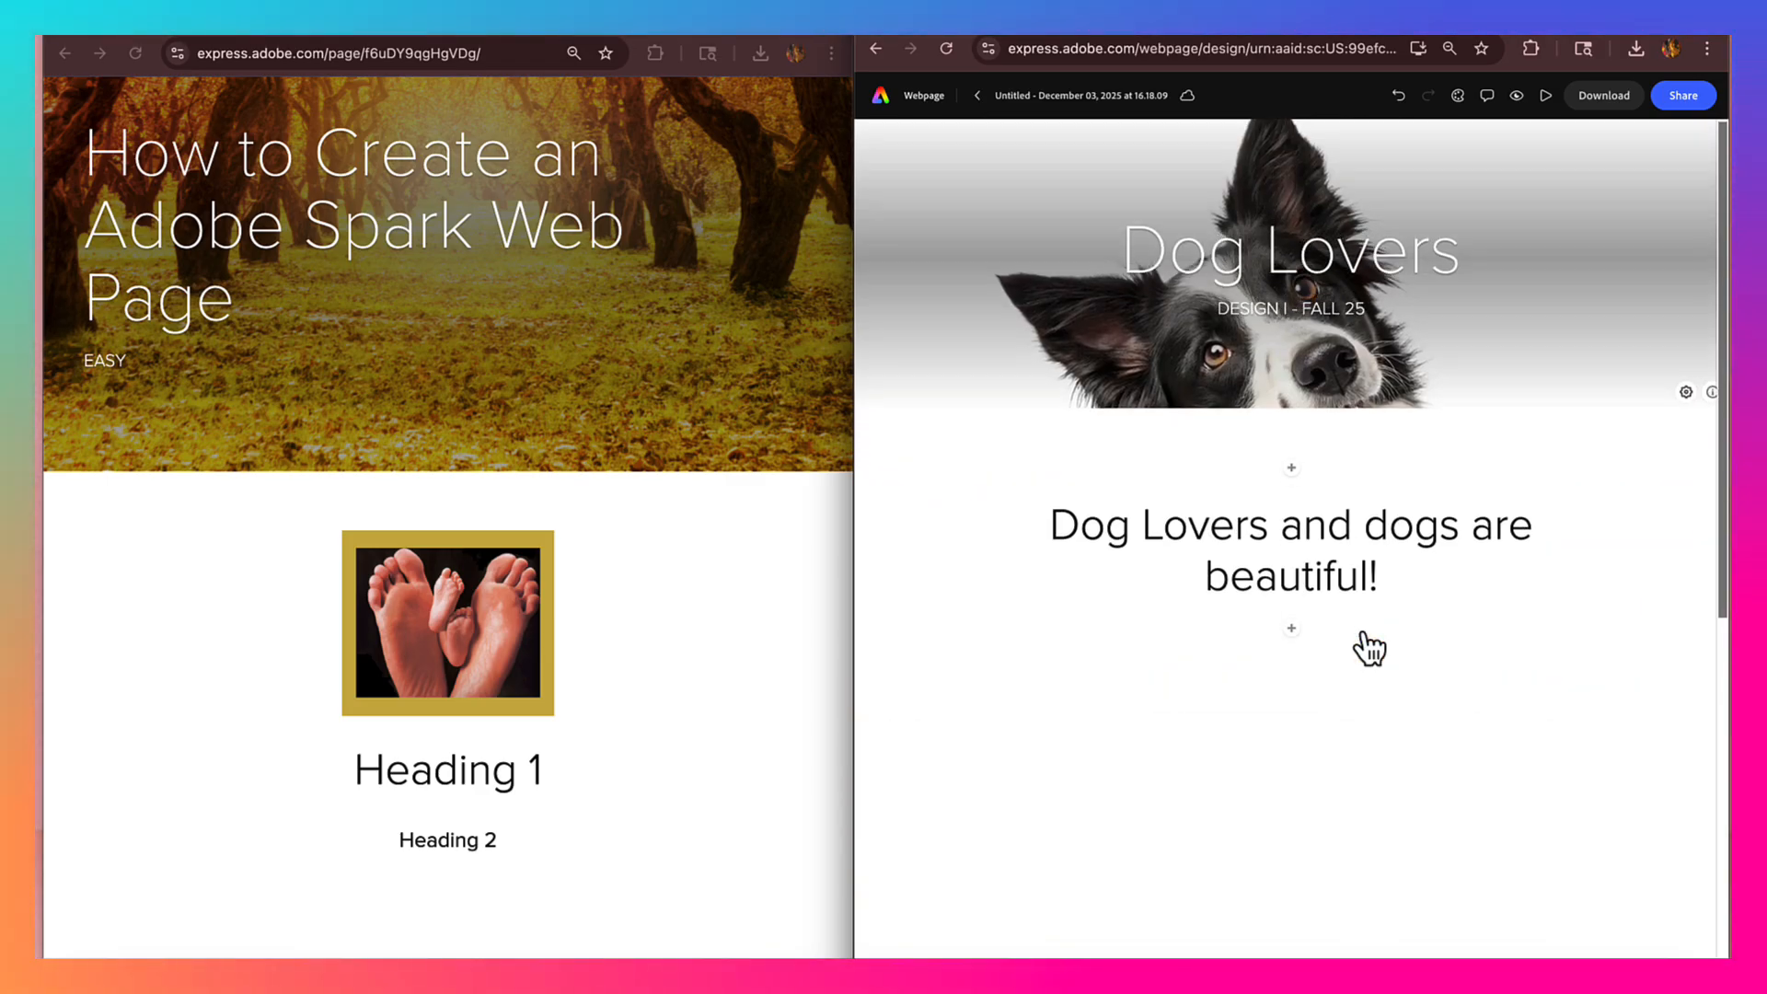
pyautogui.scroll(-5, 1369, 649)
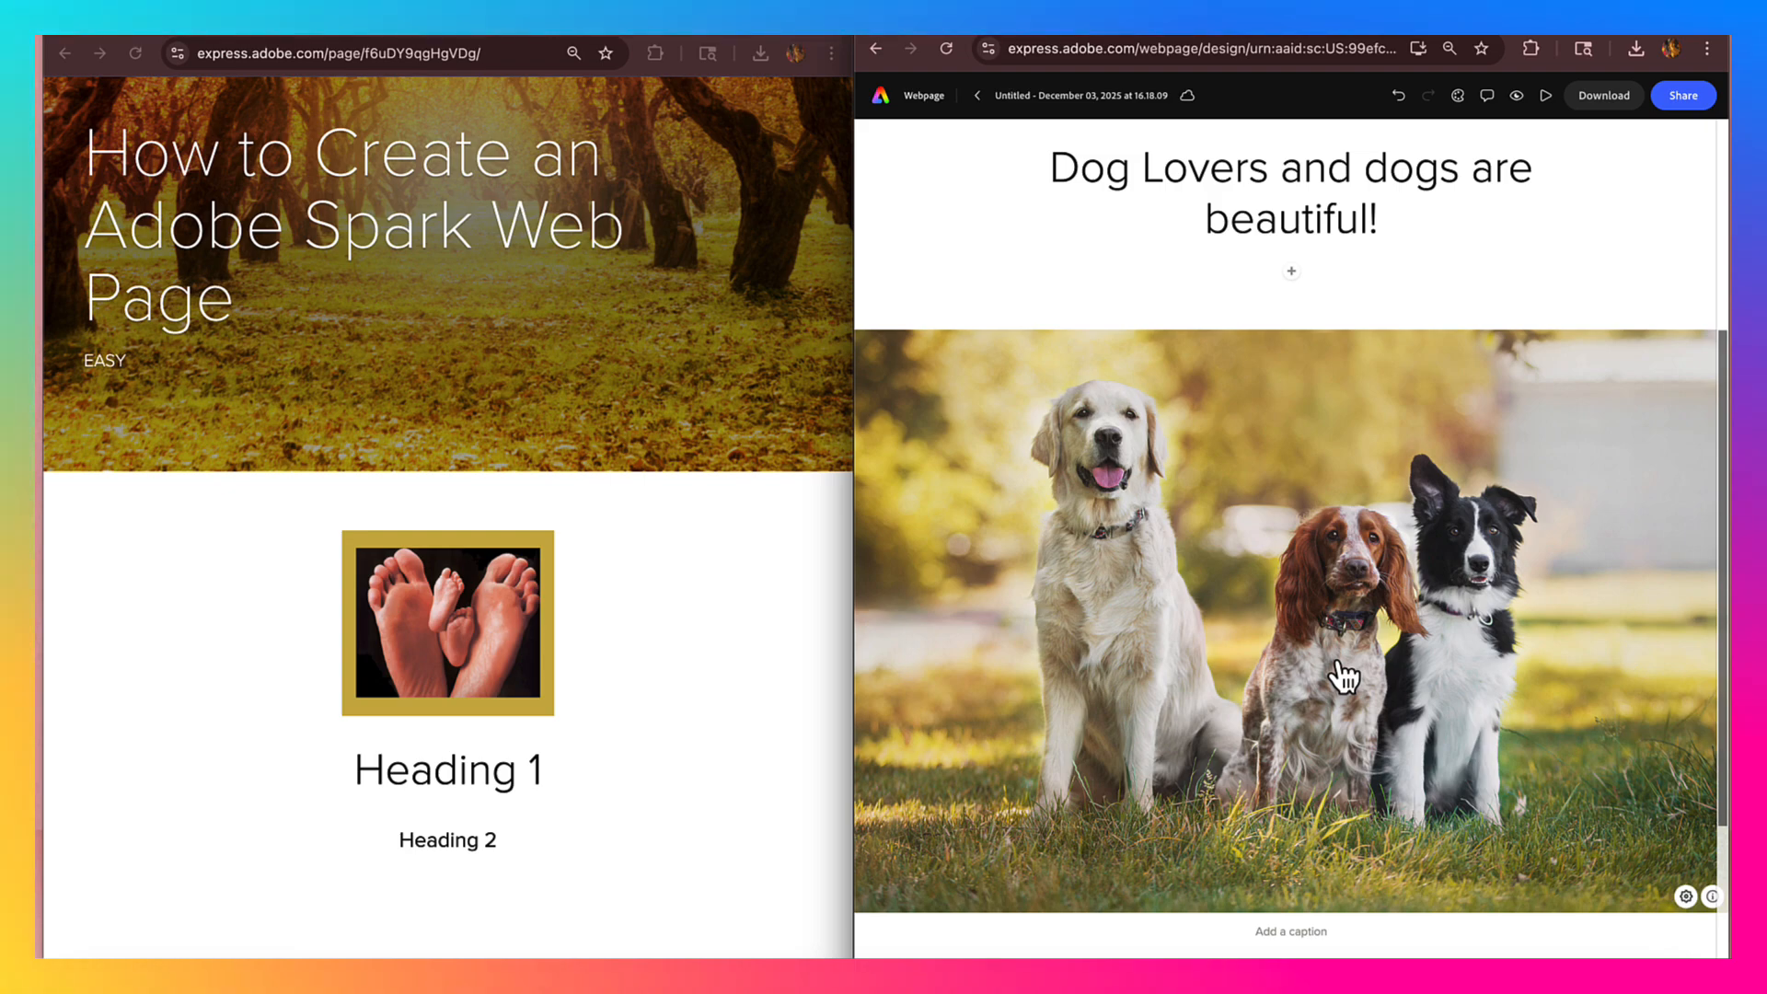
# - Add a text block below the three-dog photo reading "I love dogs because they are a man's best friend and they are beautiful!"
pyautogui.scroll(-1, 1344, 679)
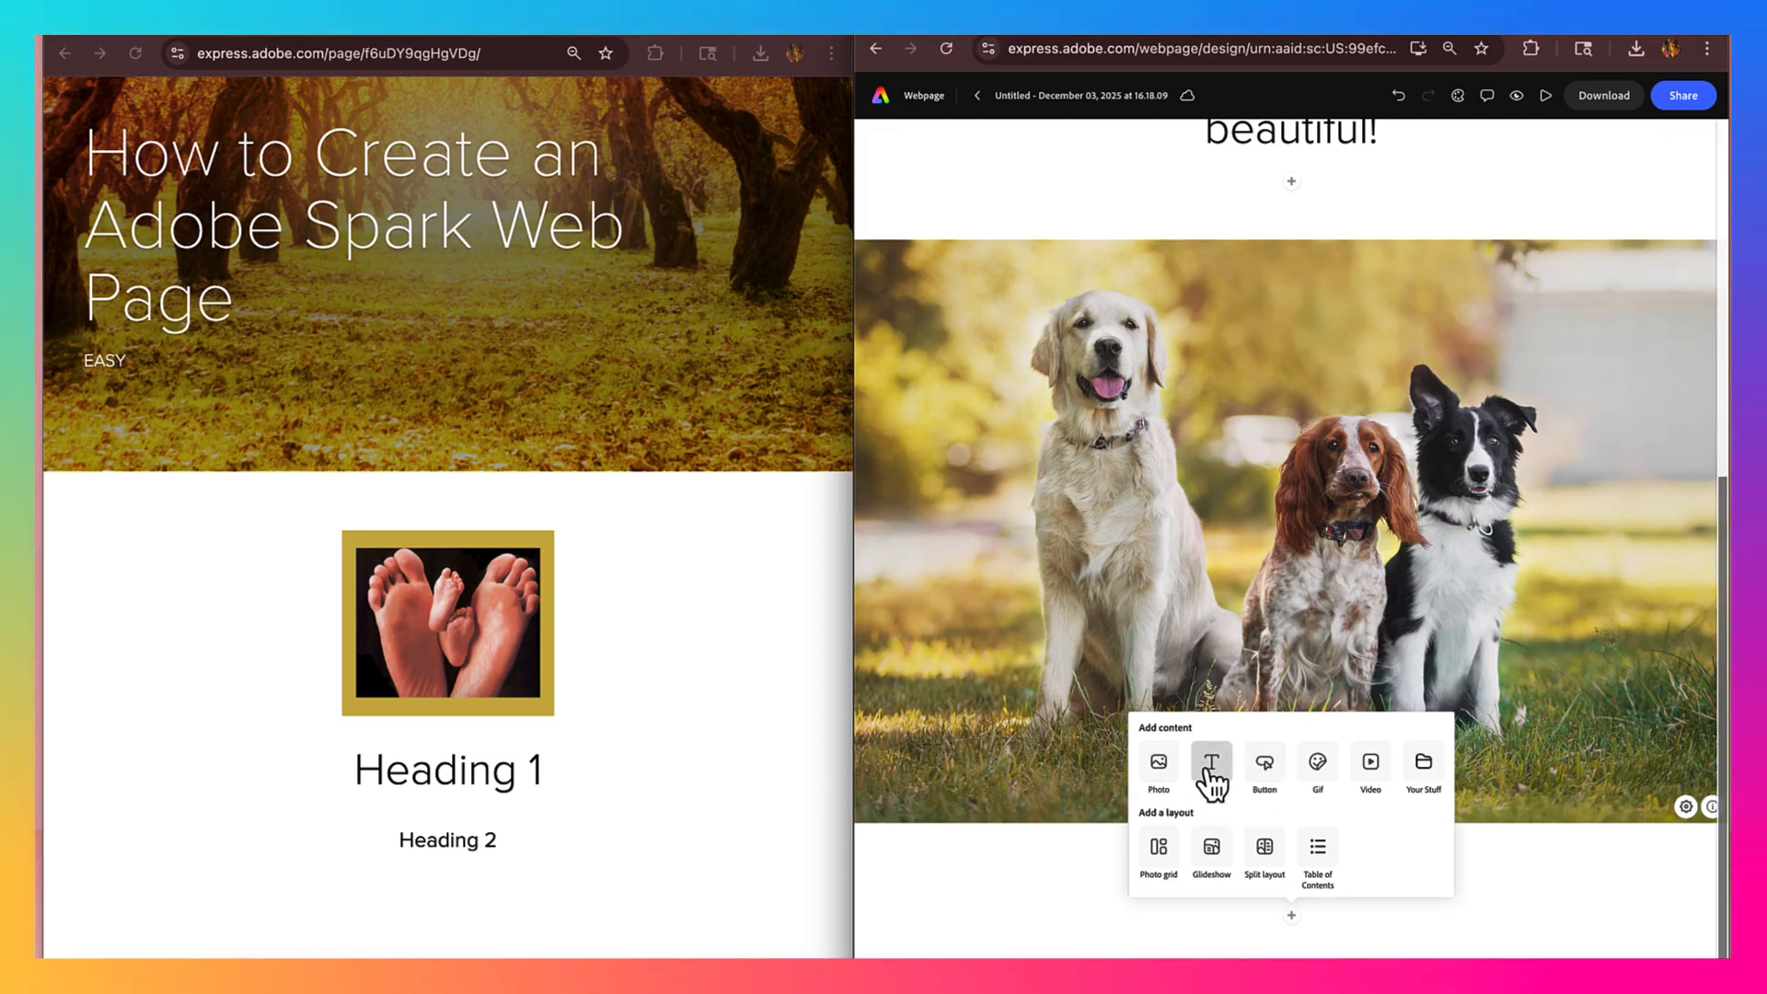
pyautogui.scroll(-5, 639, 749)
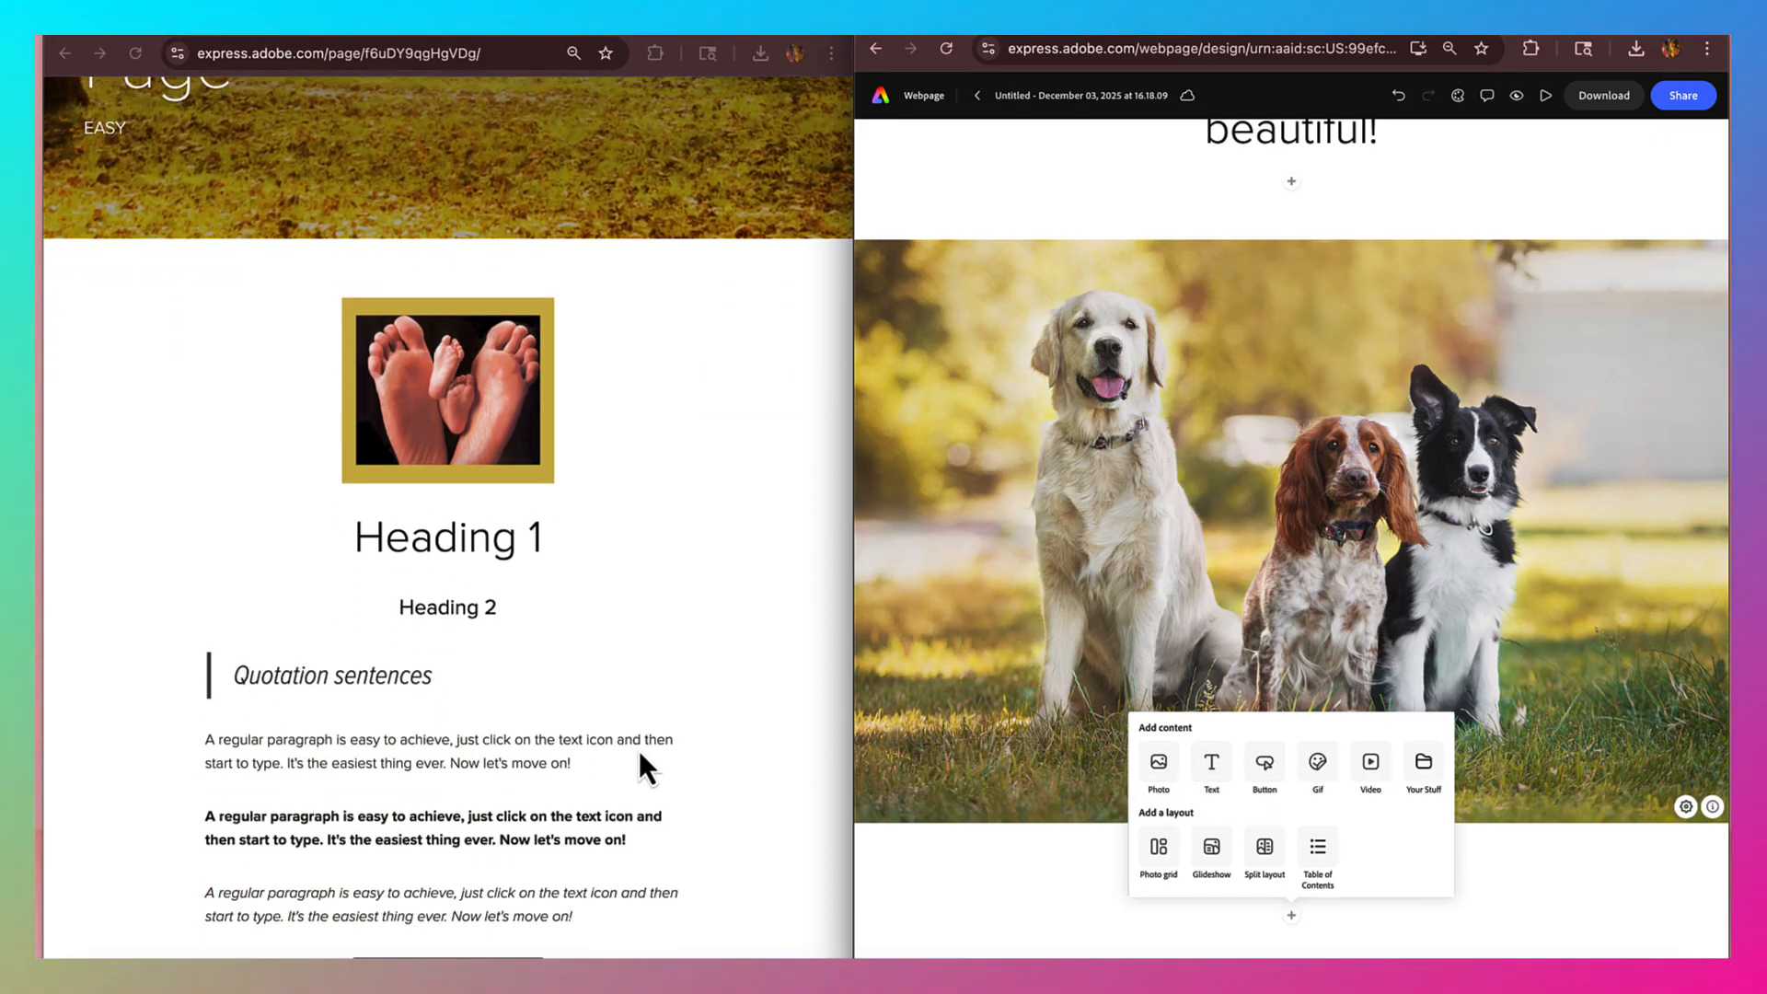
pyautogui.scroll(-5, 639, 753)
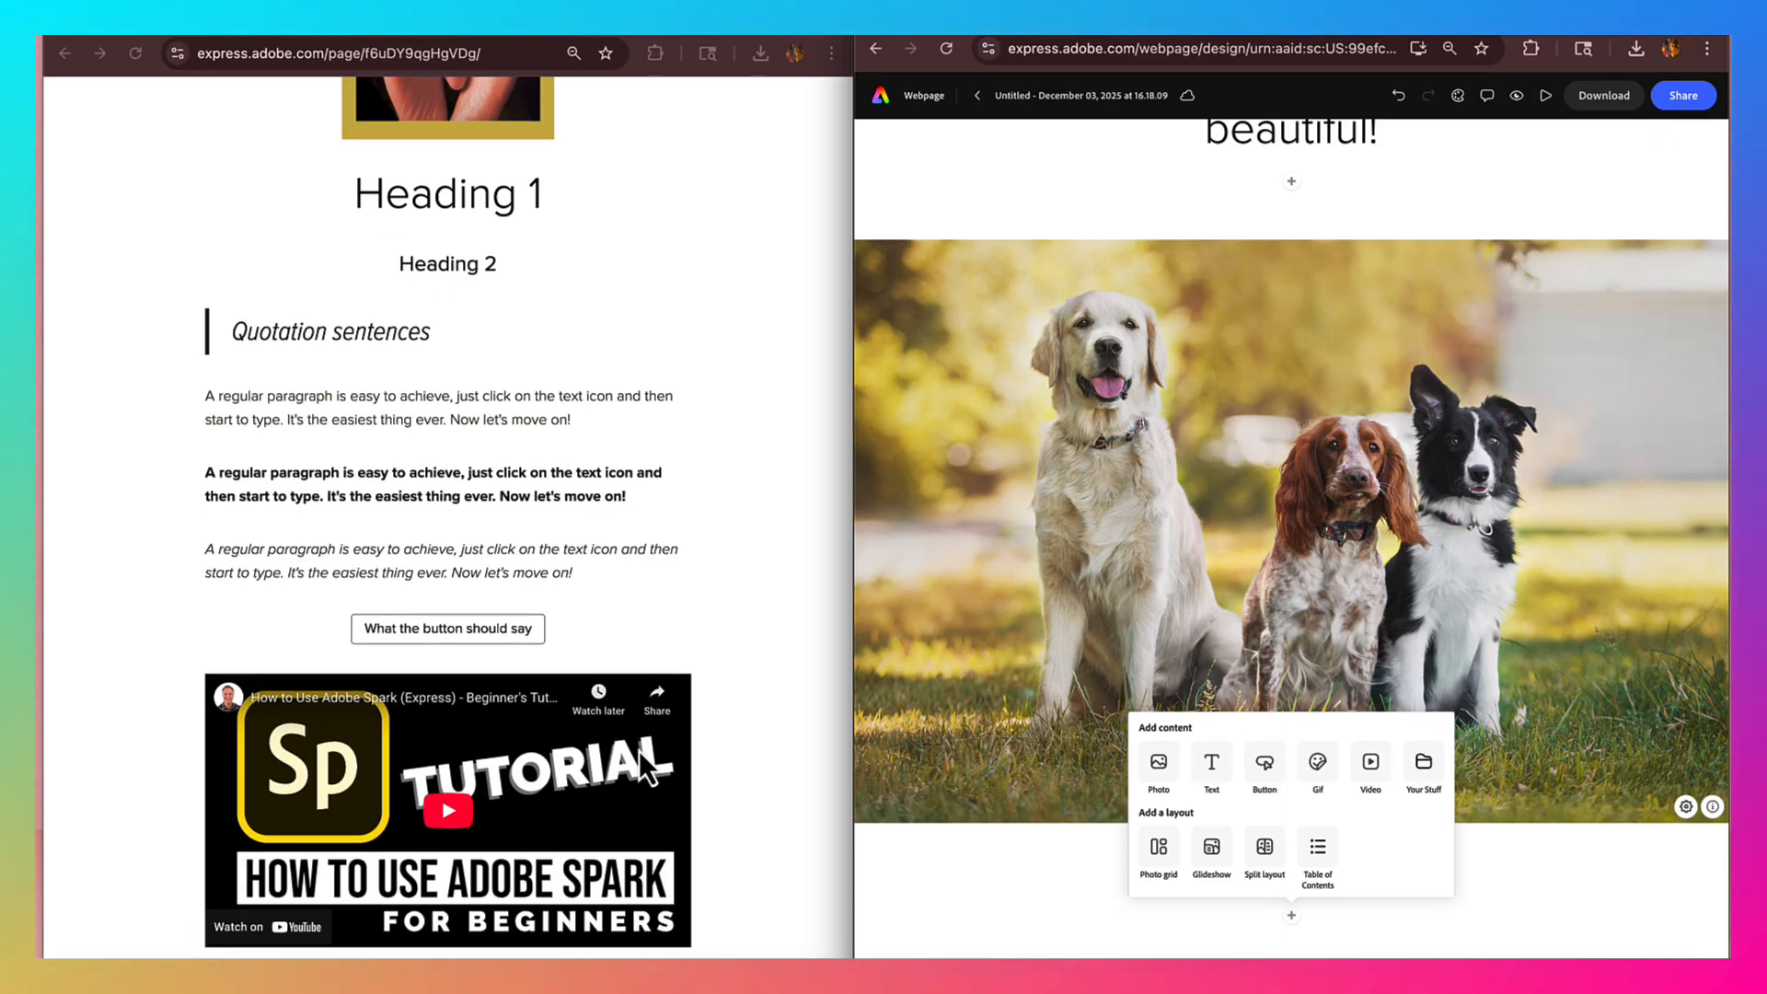
pyautogui.scroll(1, 641, 756)
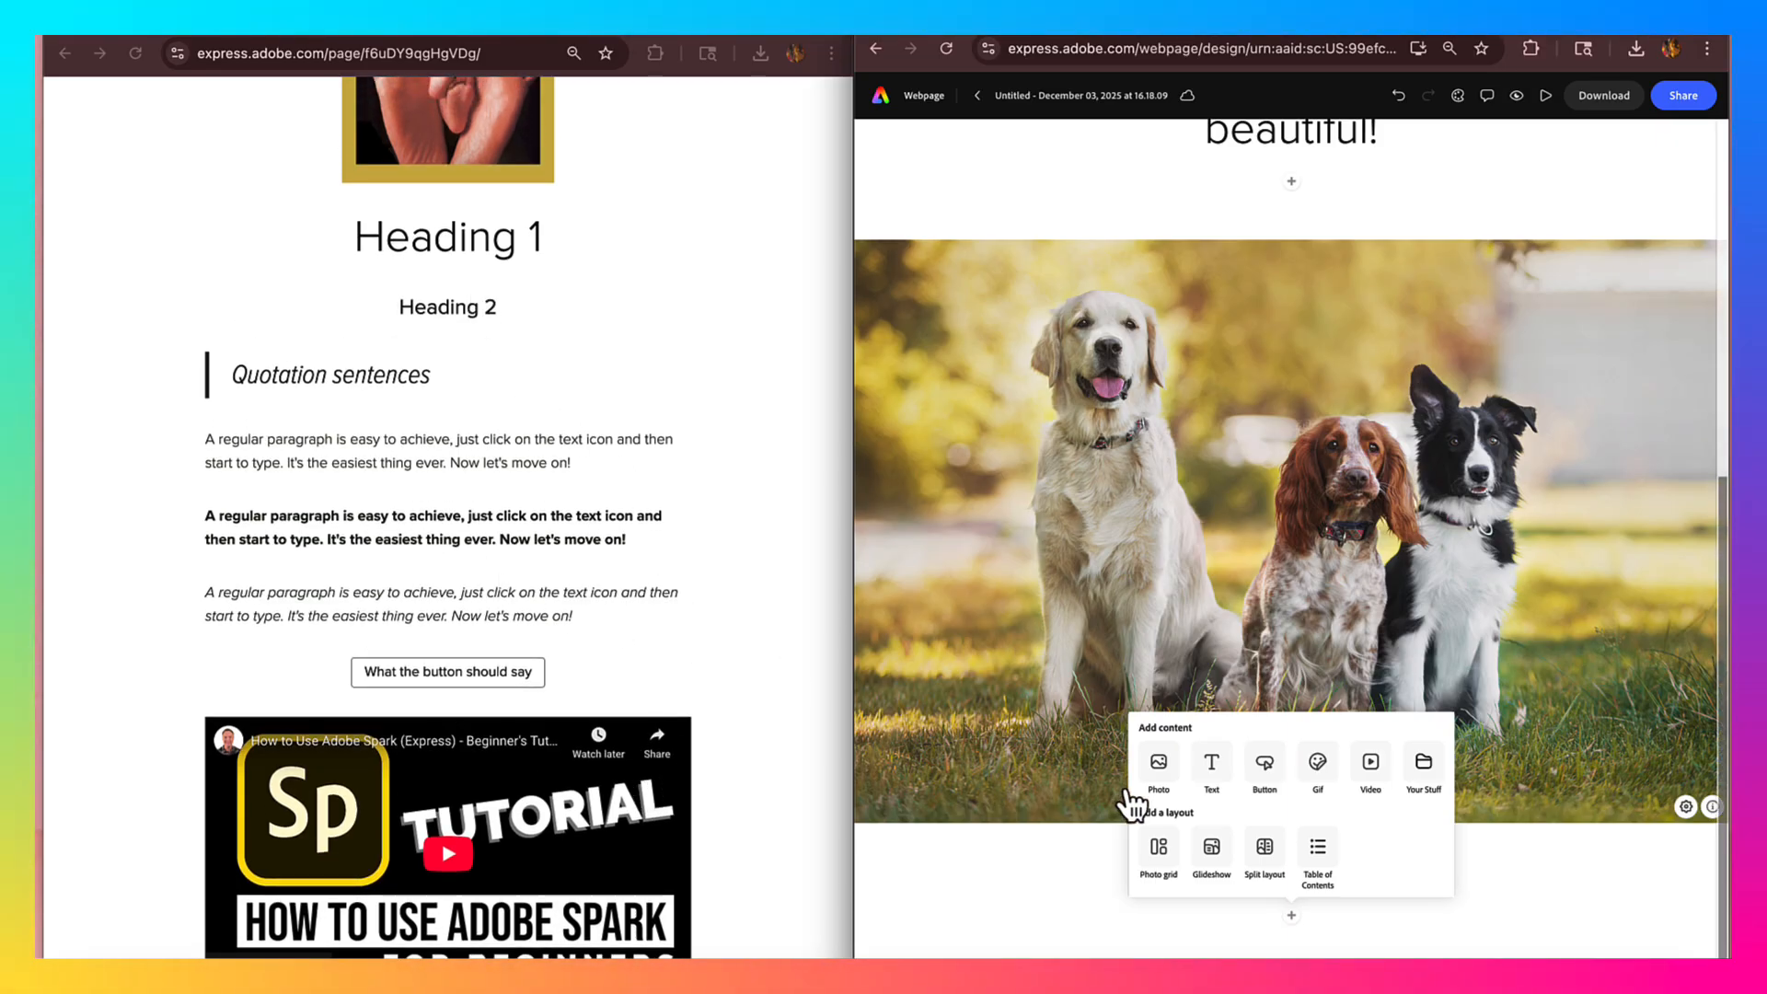
pyautogui.click(1215, 773)
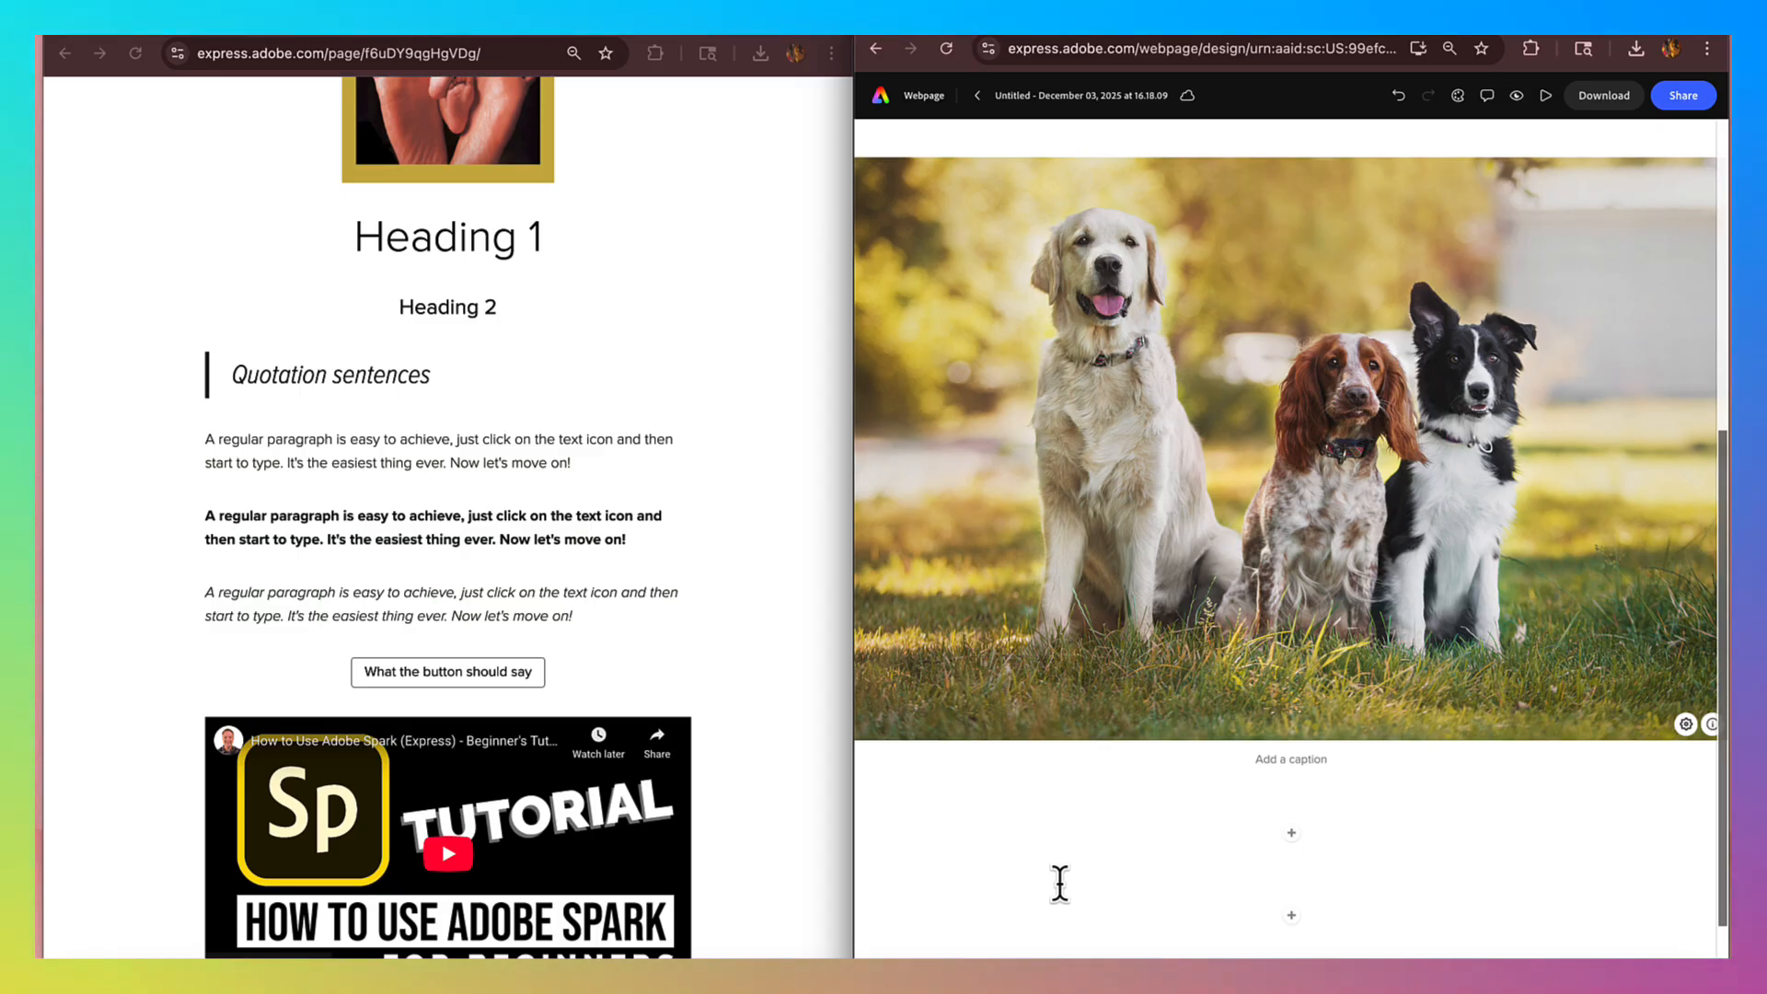
pyautogui.write('I lo')
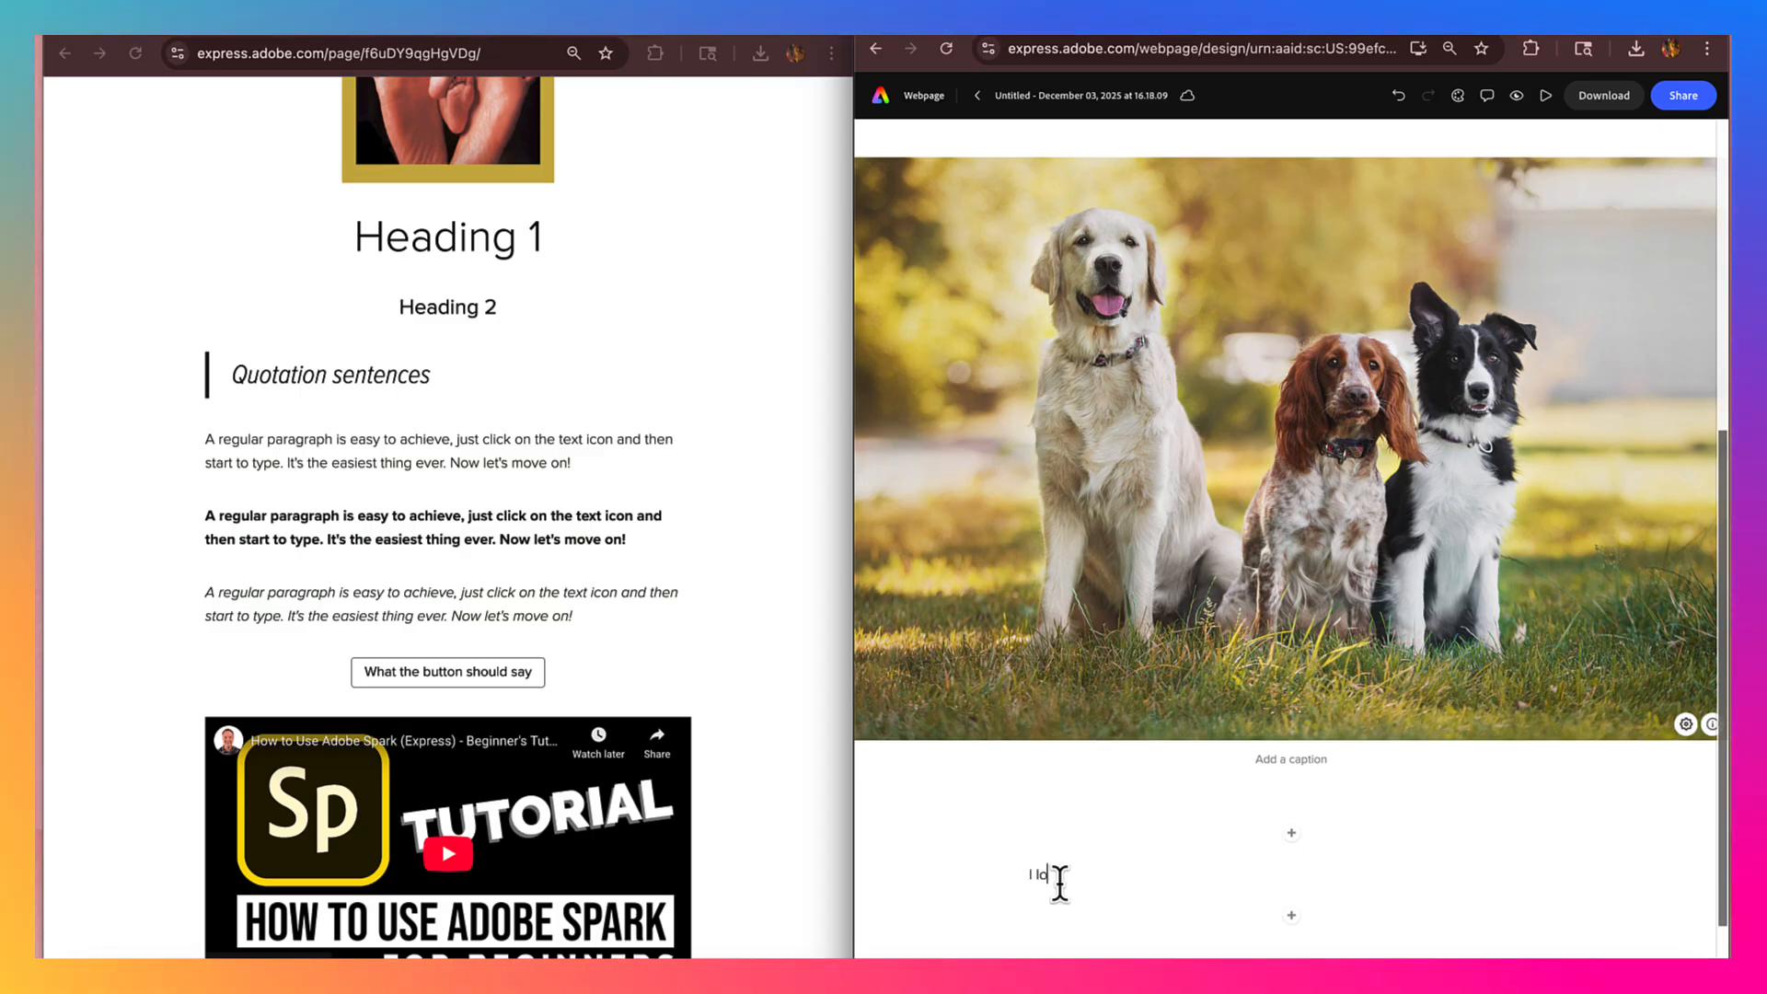
pyautogui.write('ve')
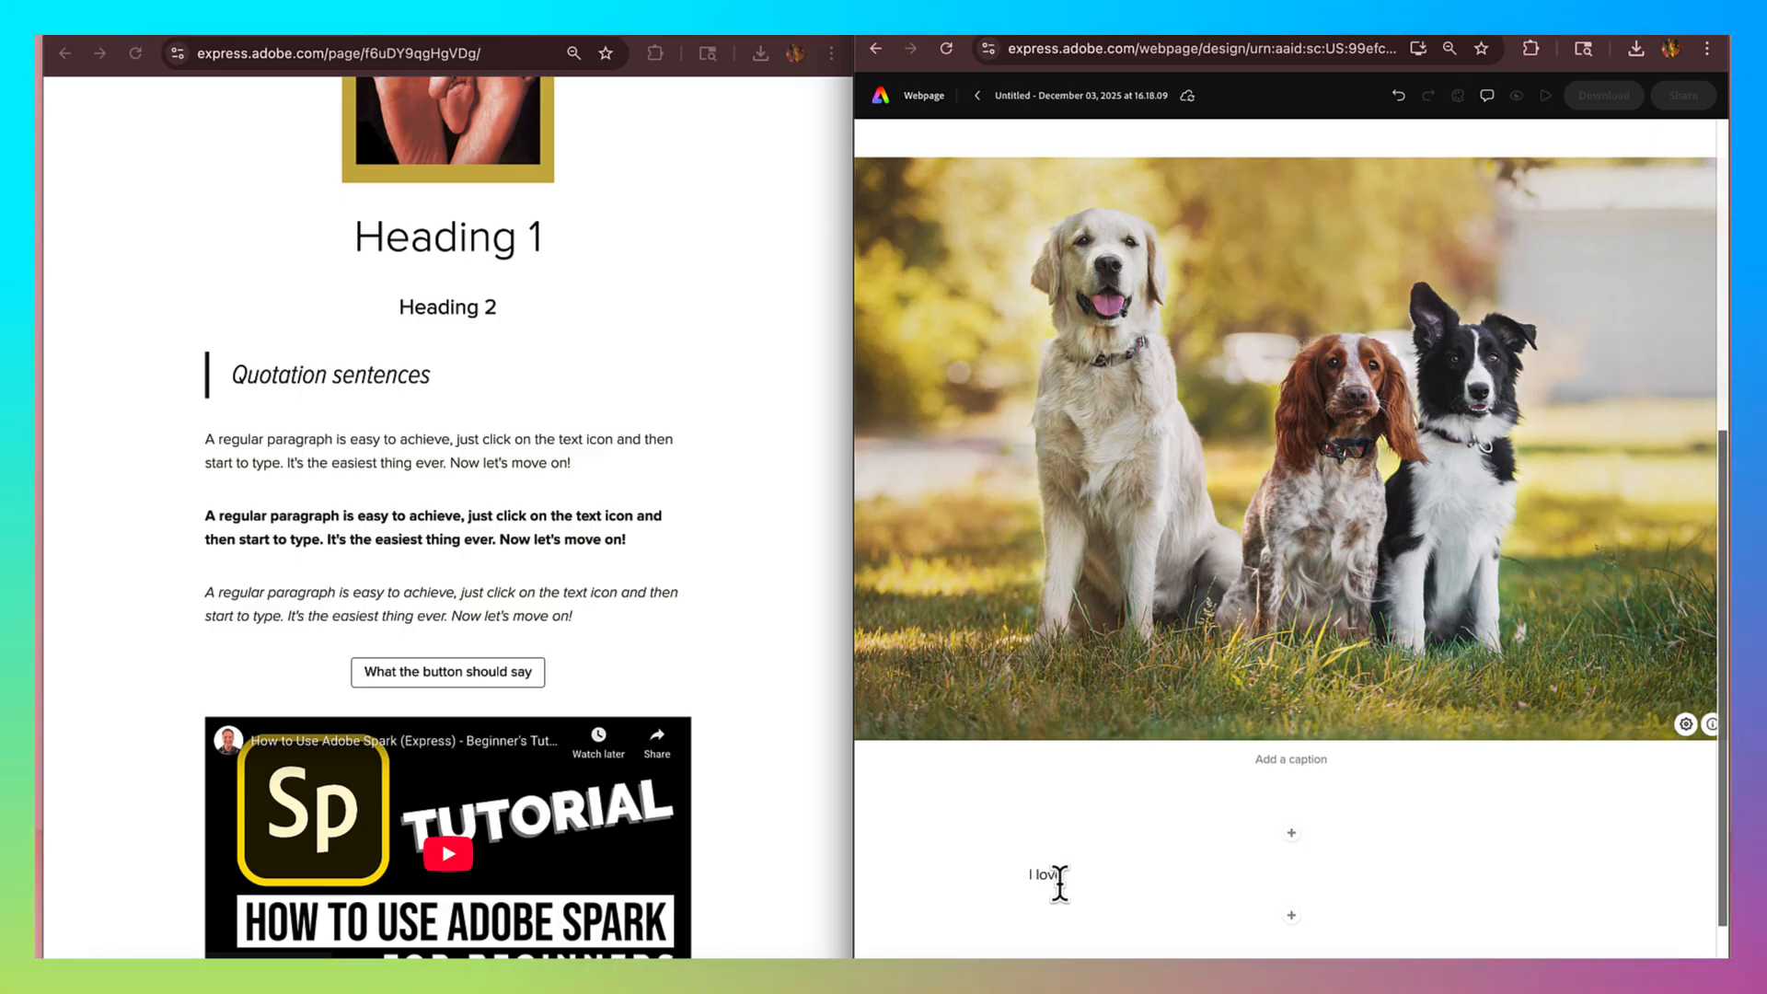
pyautogui.write(' dogs be')
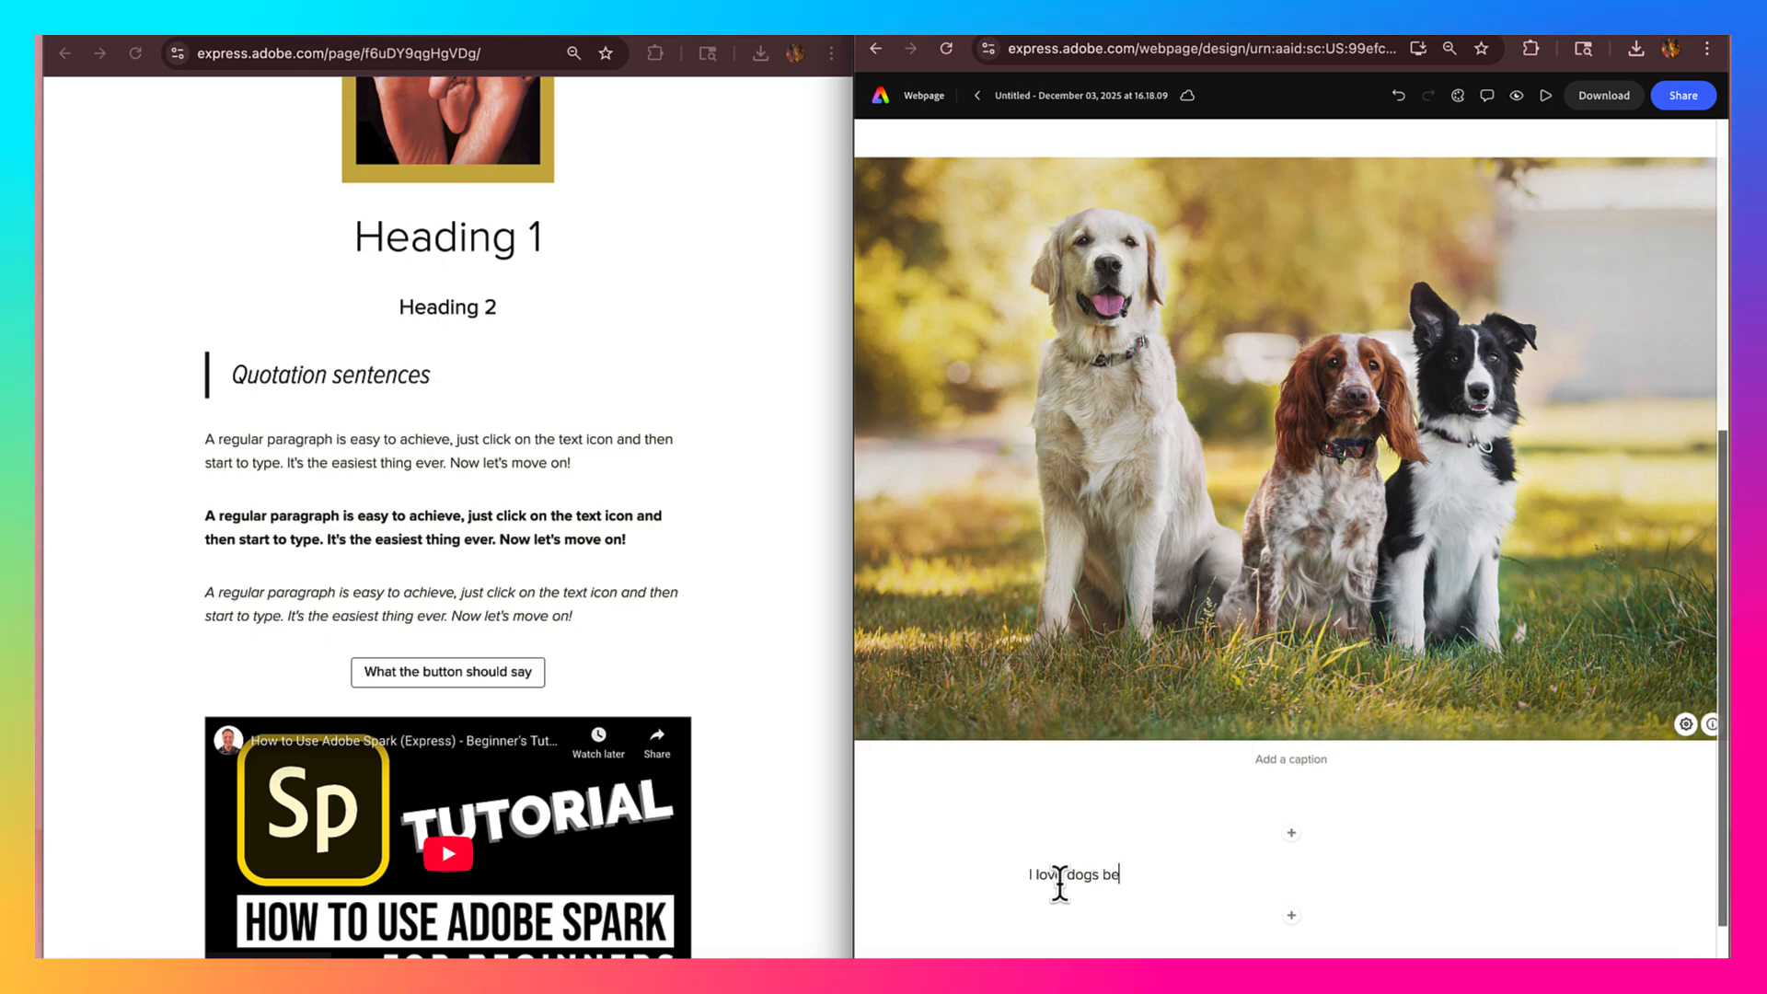
pyautogui.write('cause they ar')
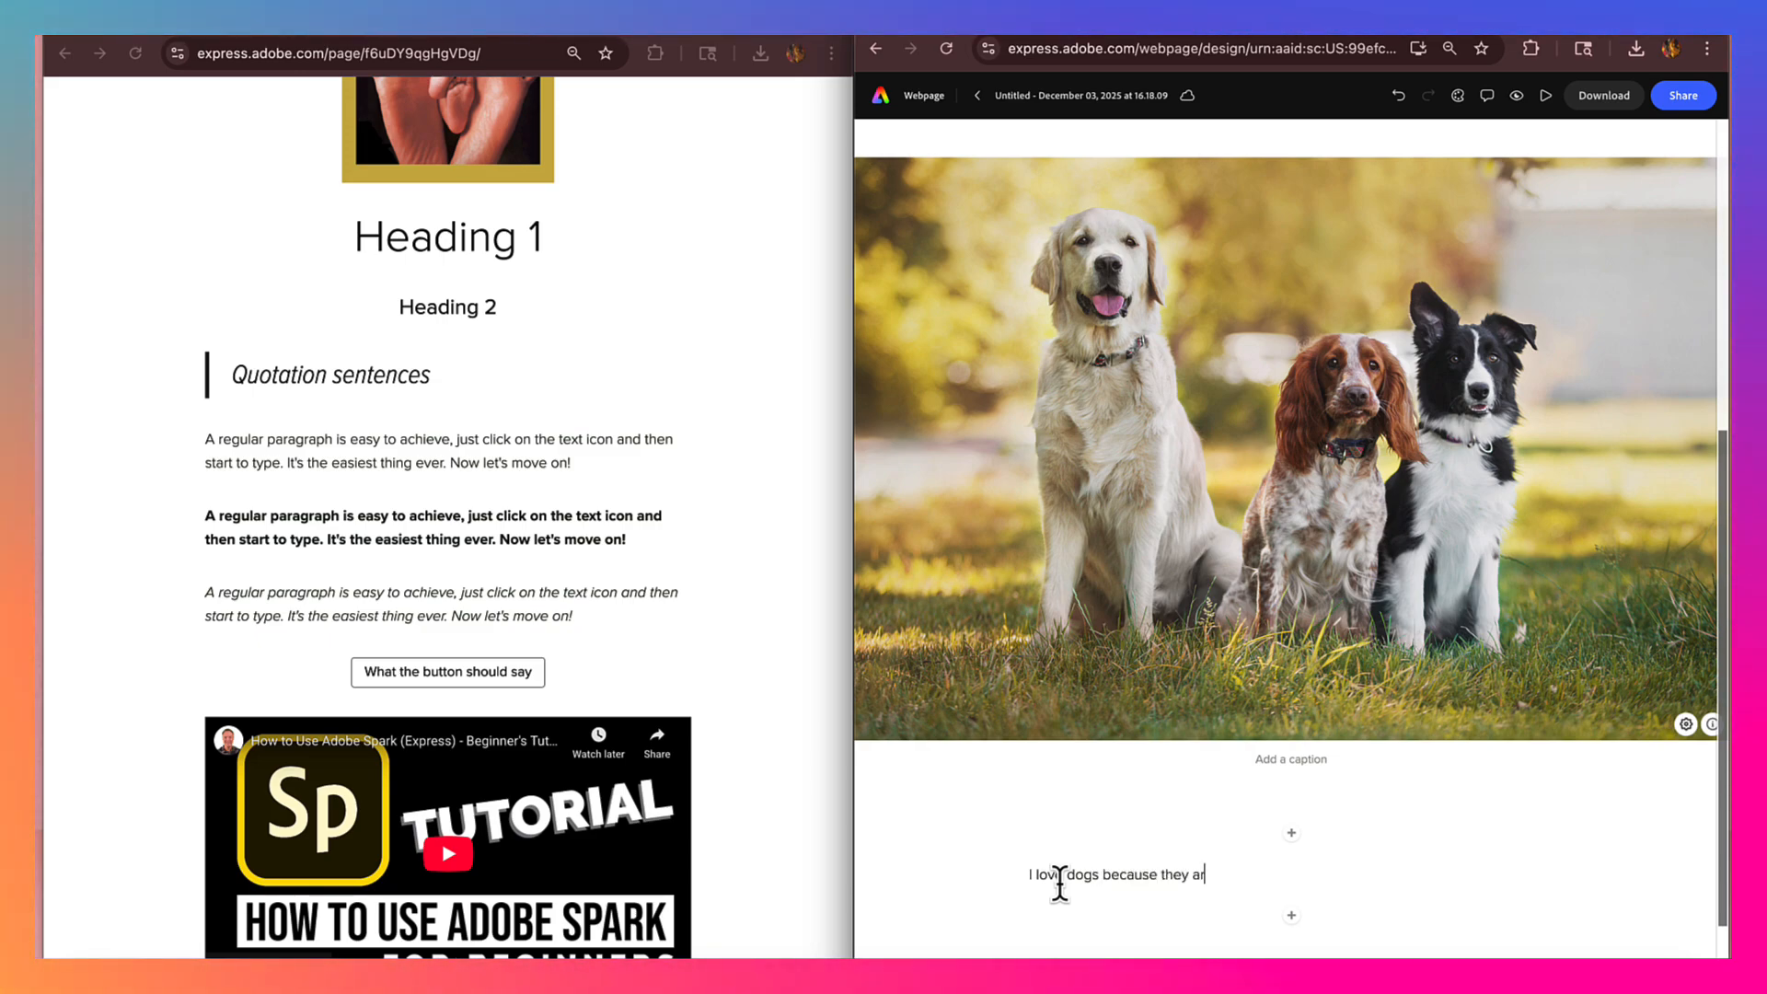
pyautogui.write('e a man')
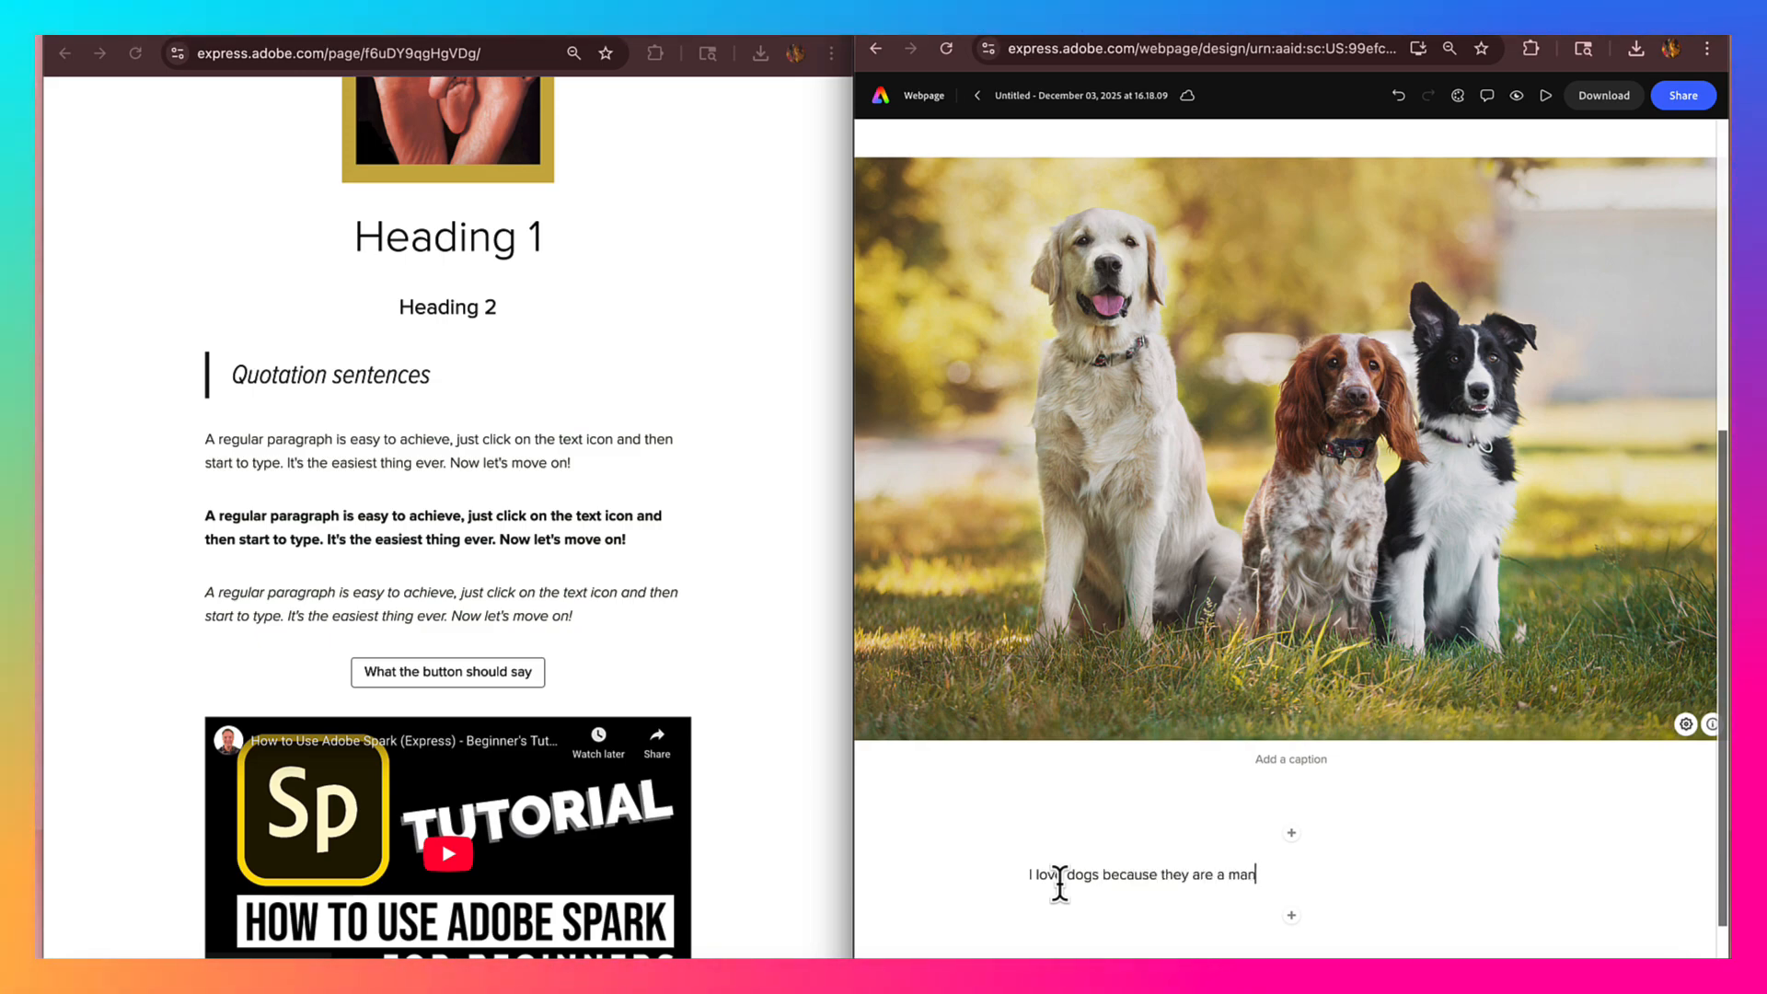
pyautogui.write("'s bes")
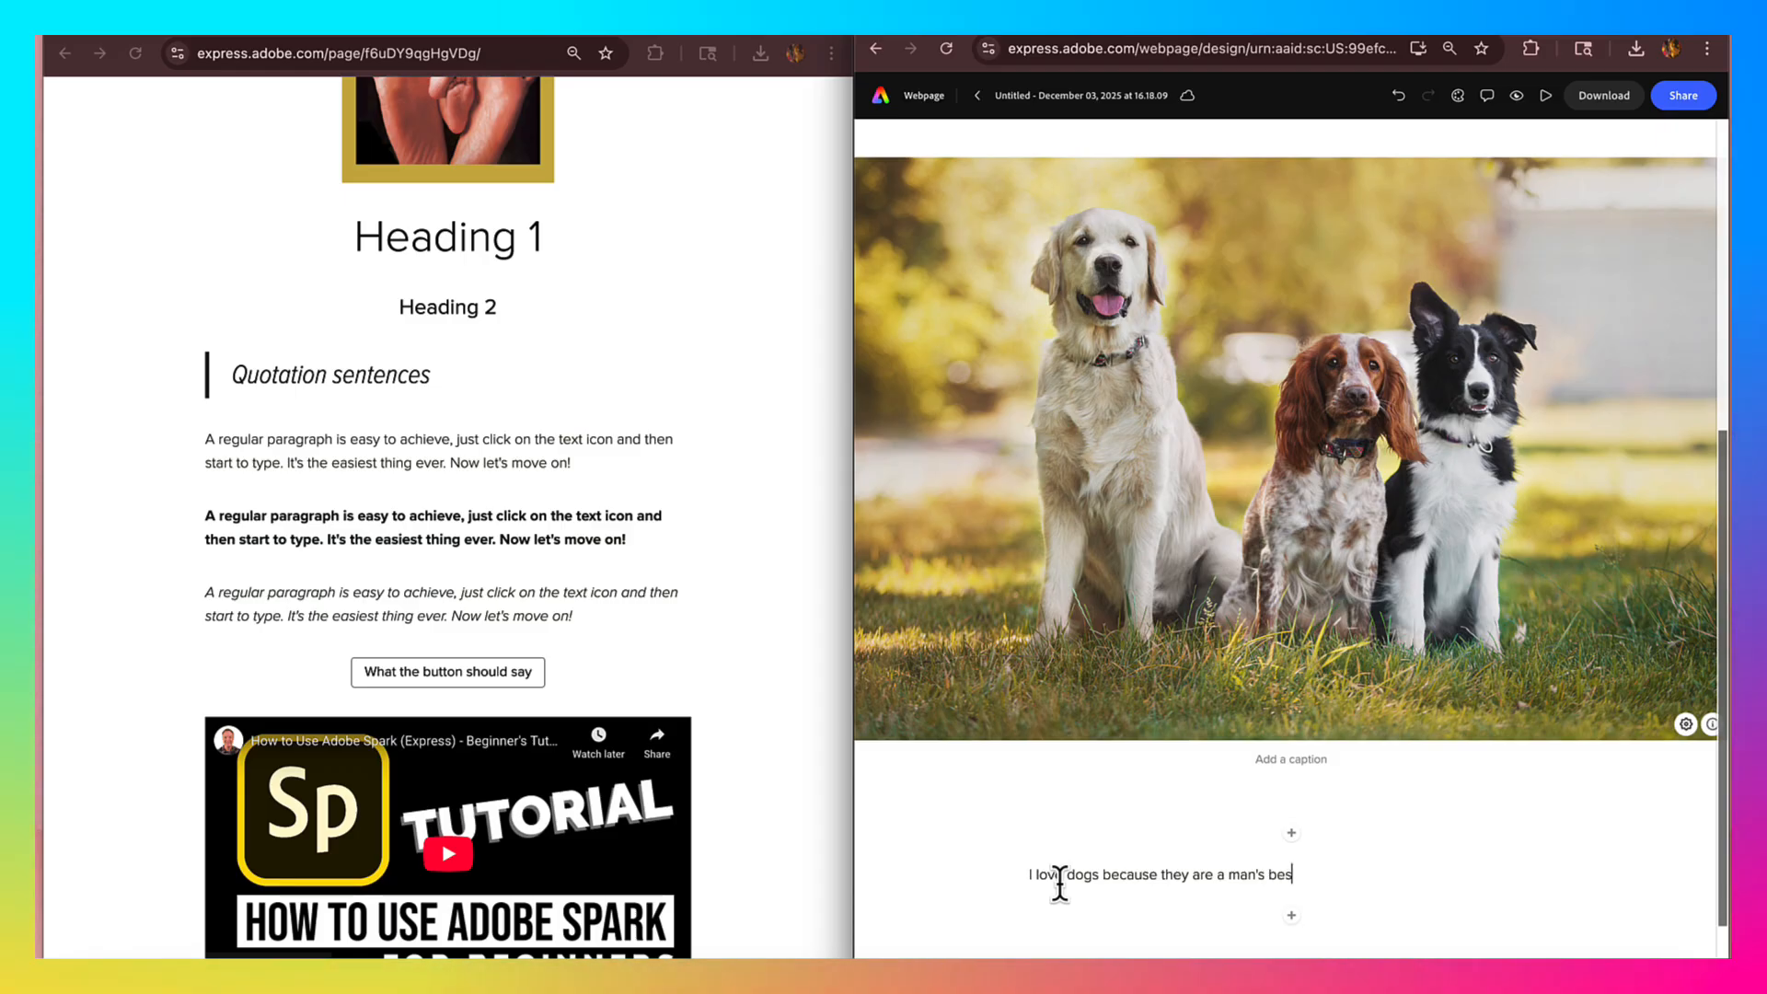
pyautogui.write('t frien')
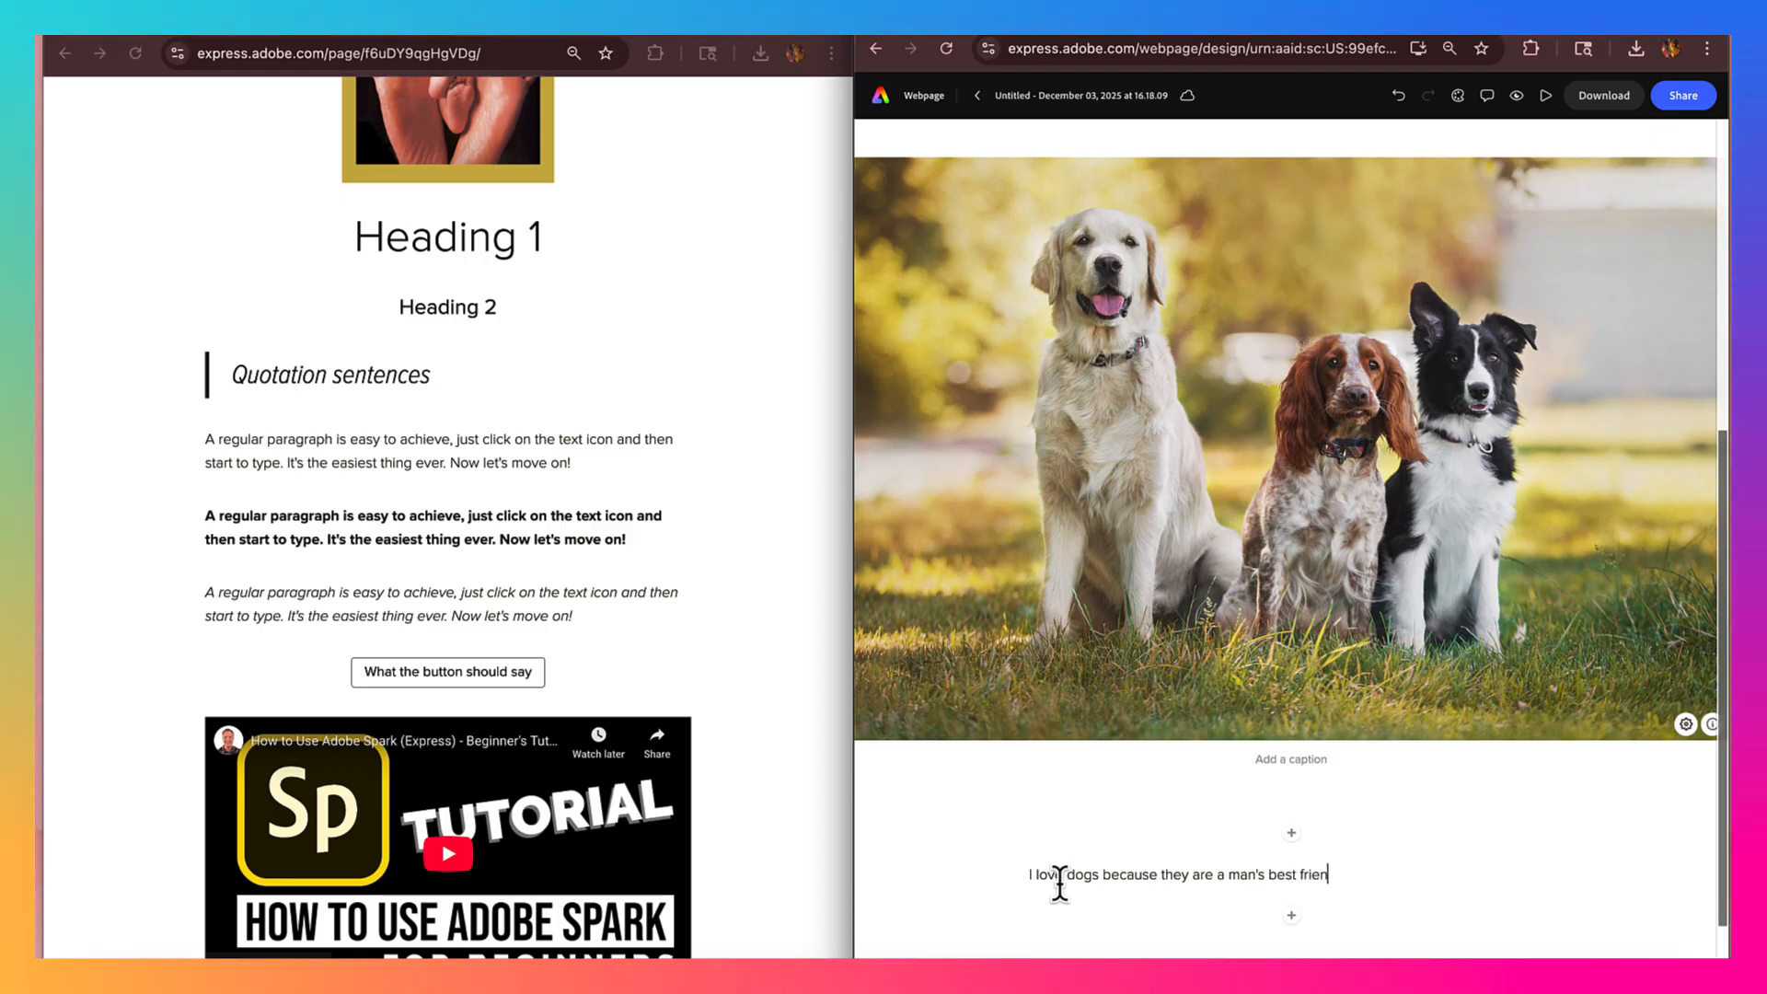
pyautogui.write('d and they')
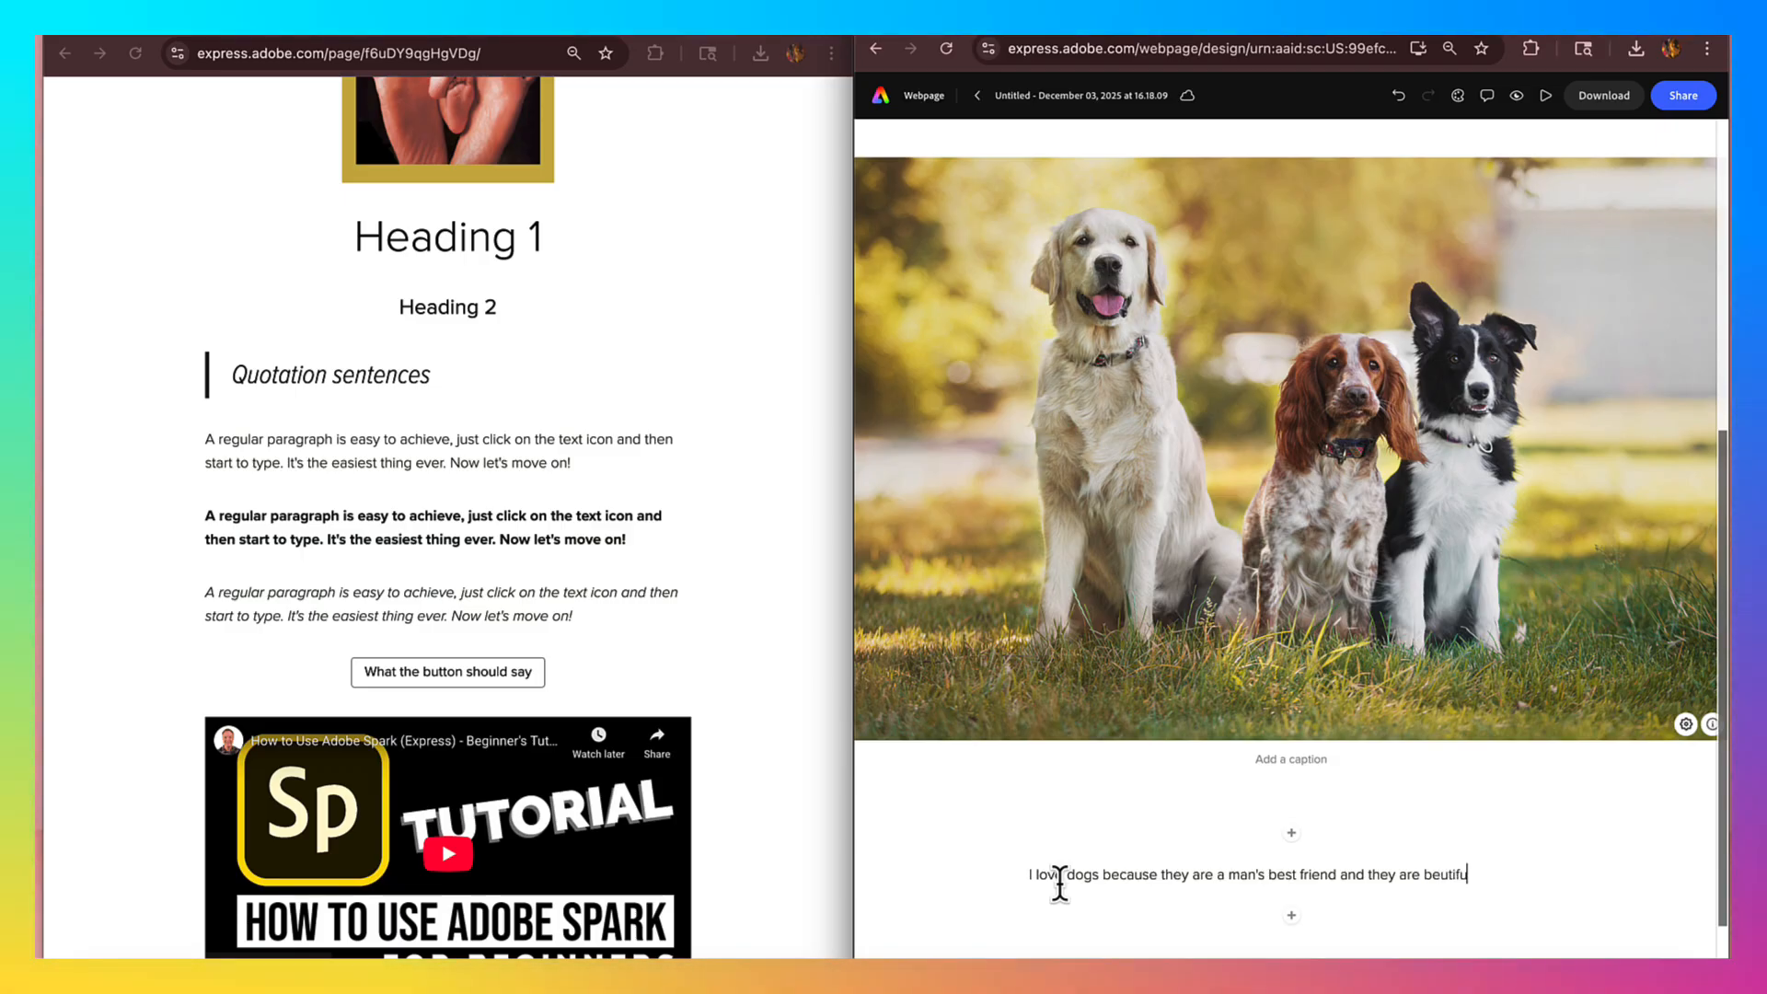
pyautogui.write('are beutiful!')
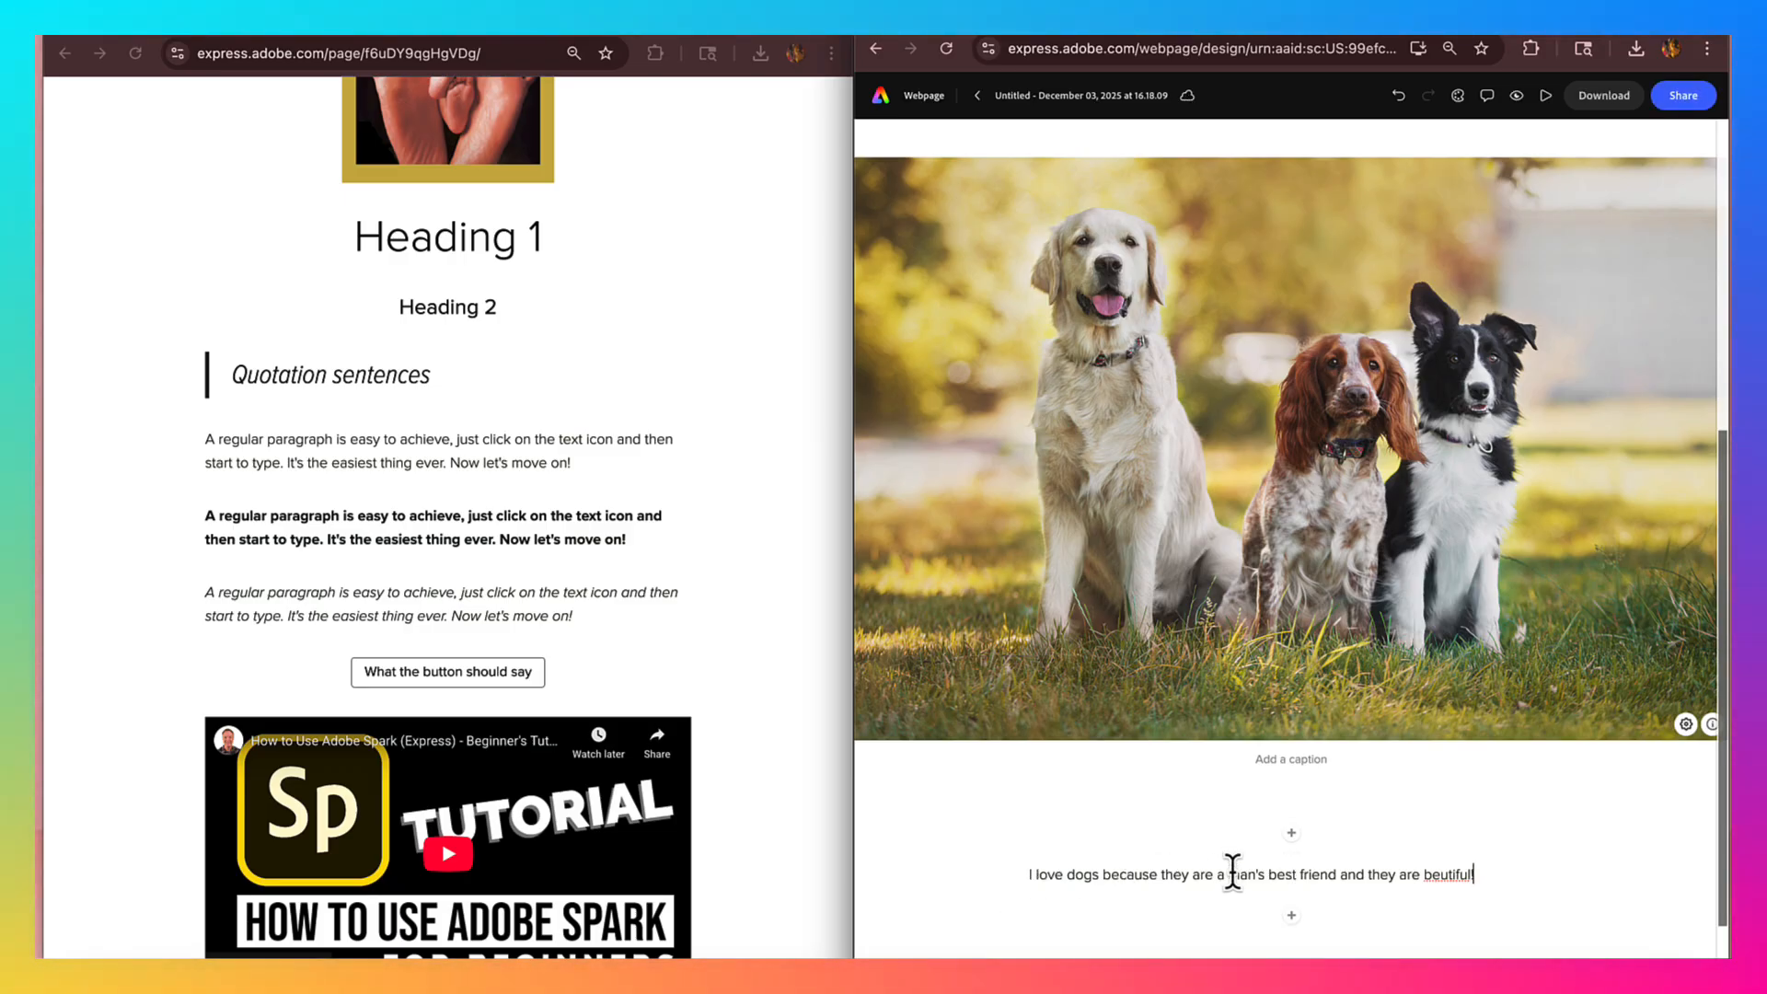
pyautogui.click(1439, 874)
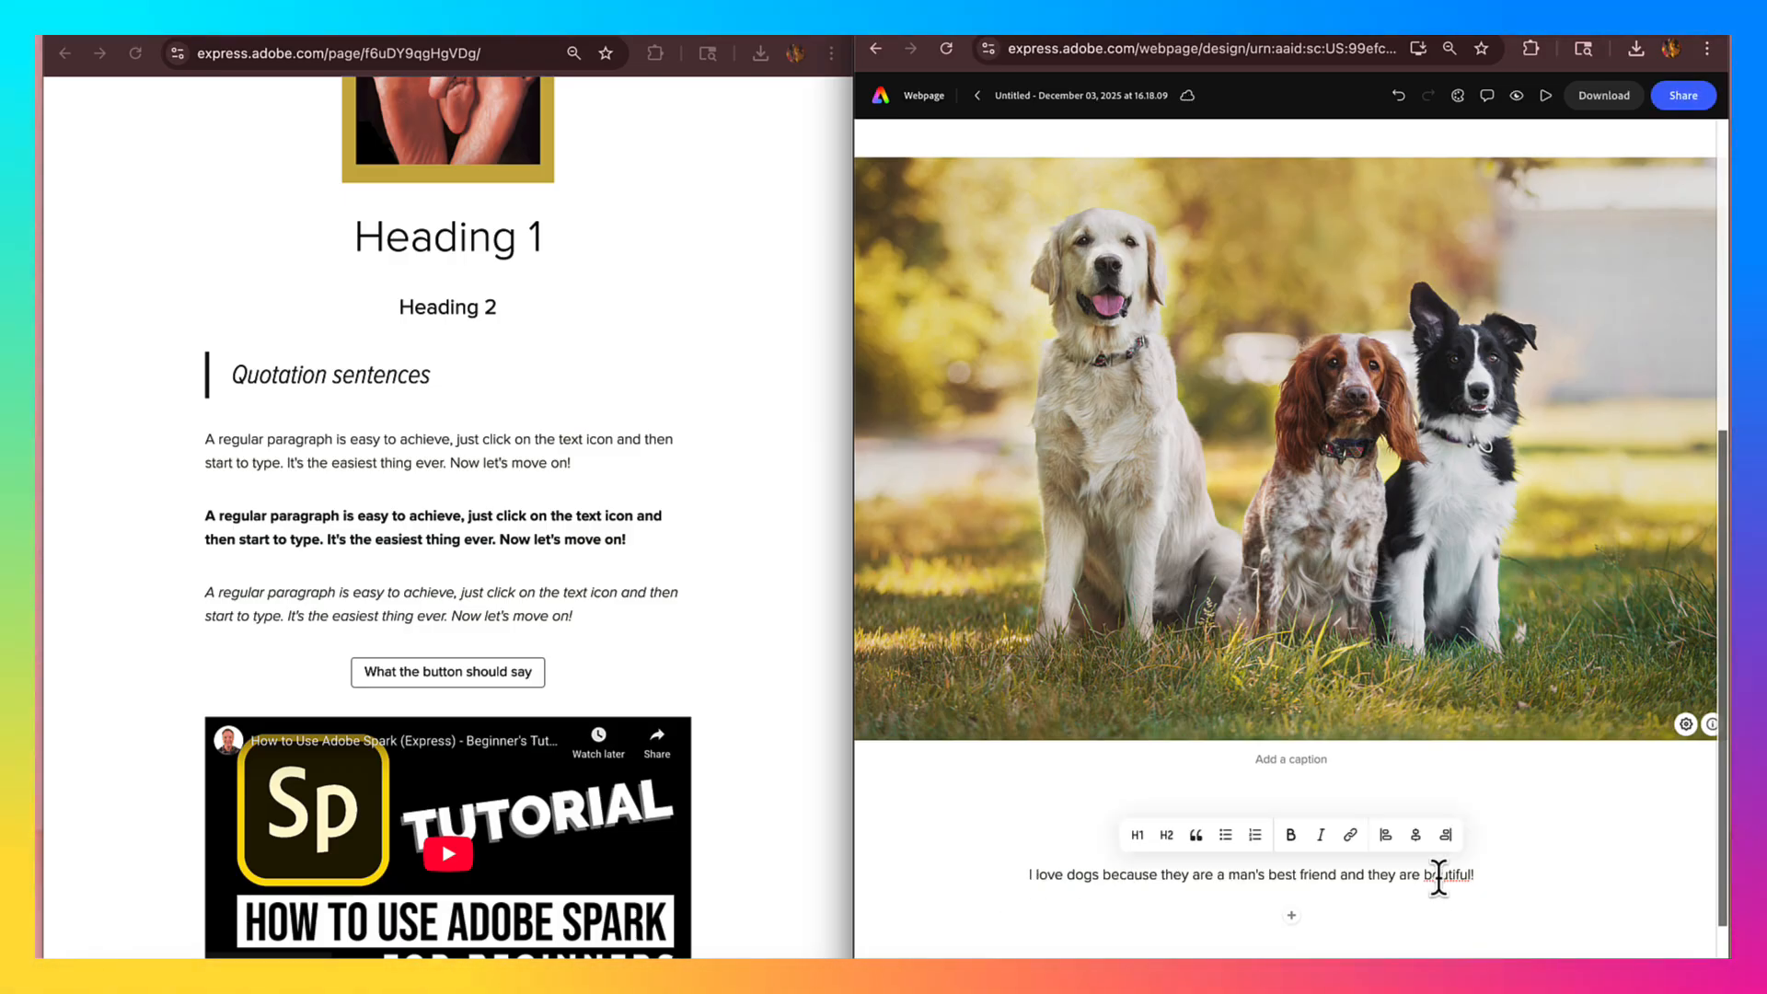
pyautogui.write('a')
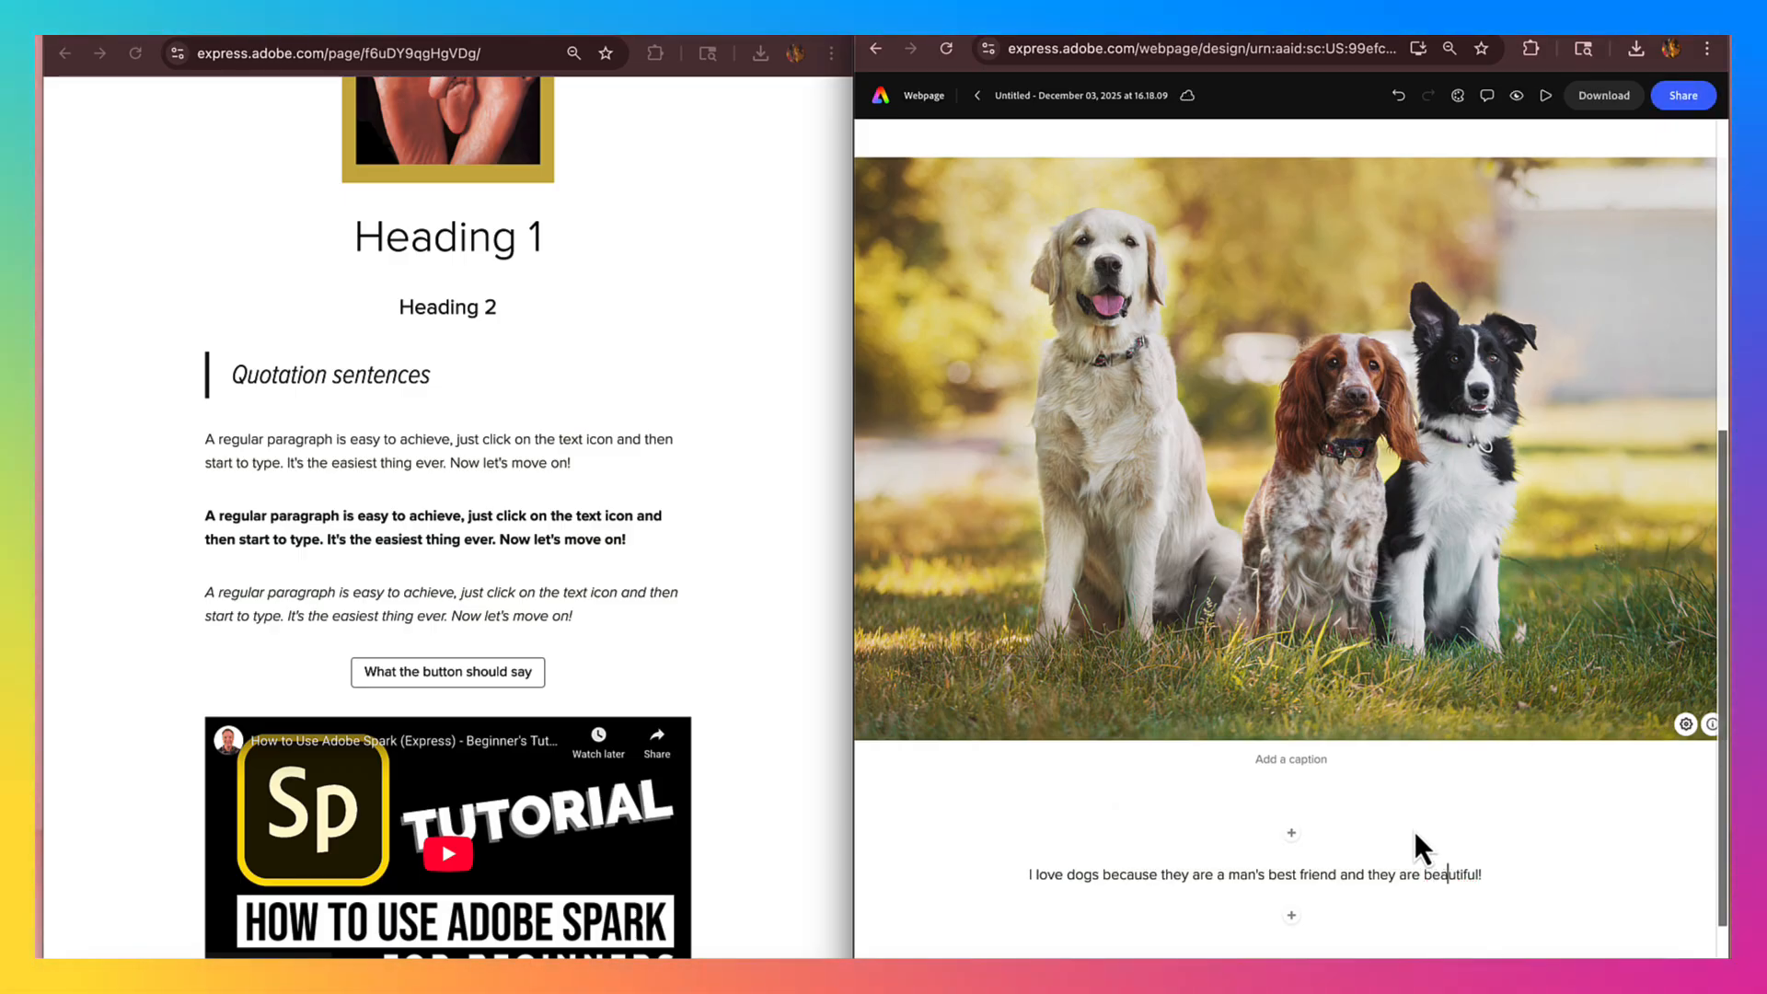
# - Try the sentence below the photo as Heading 1, Heading 2, a blockquote, a bulleted list and a numbered list
pyautogui.click(1360, 874)
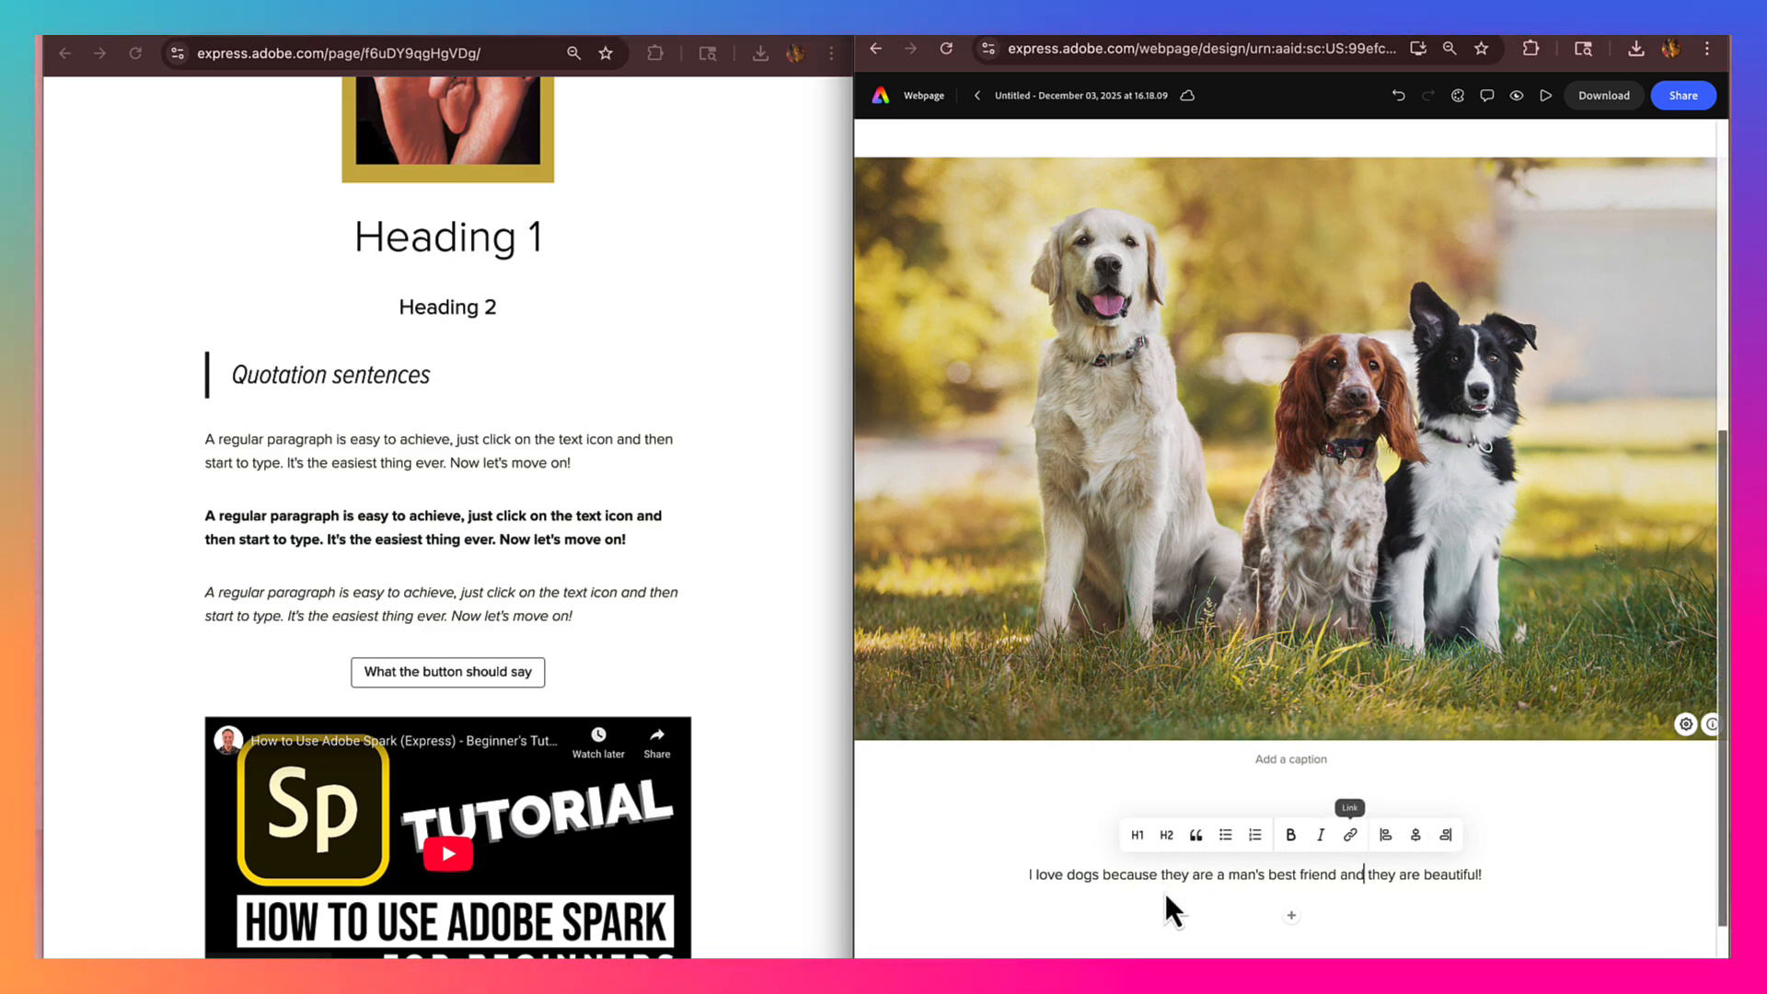
pyautogui.click(1138, 835)
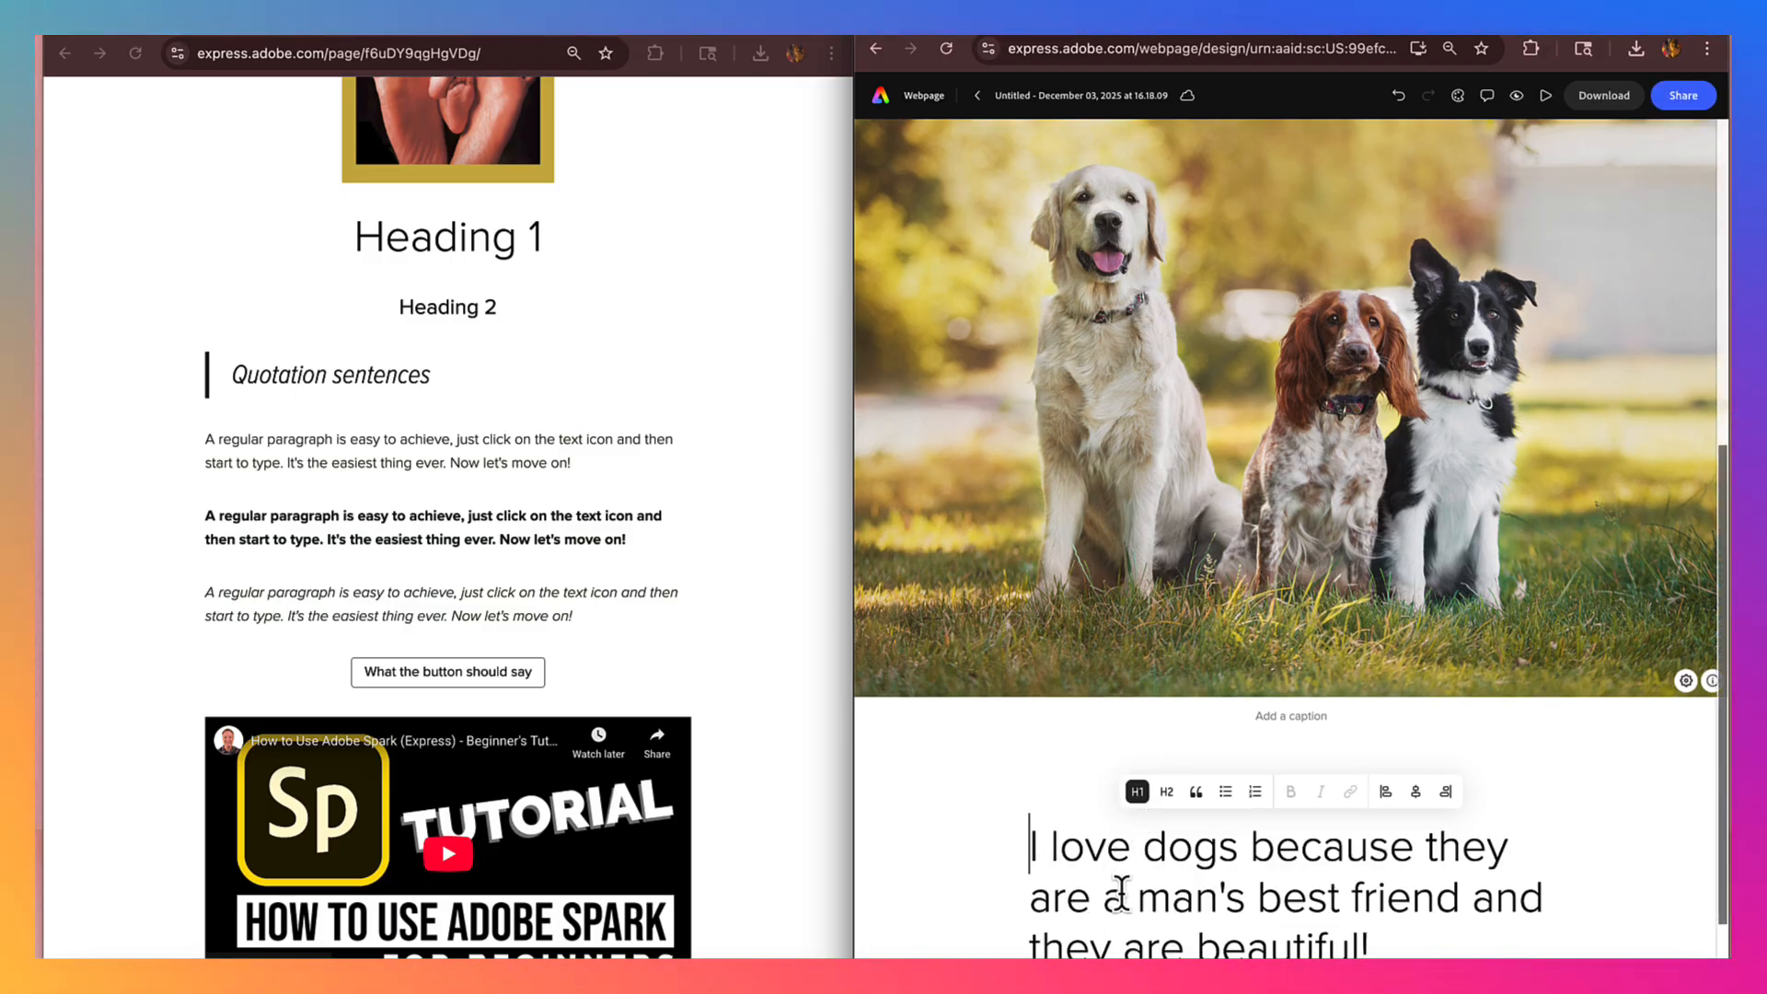
pyautogui.click(1167, 794)
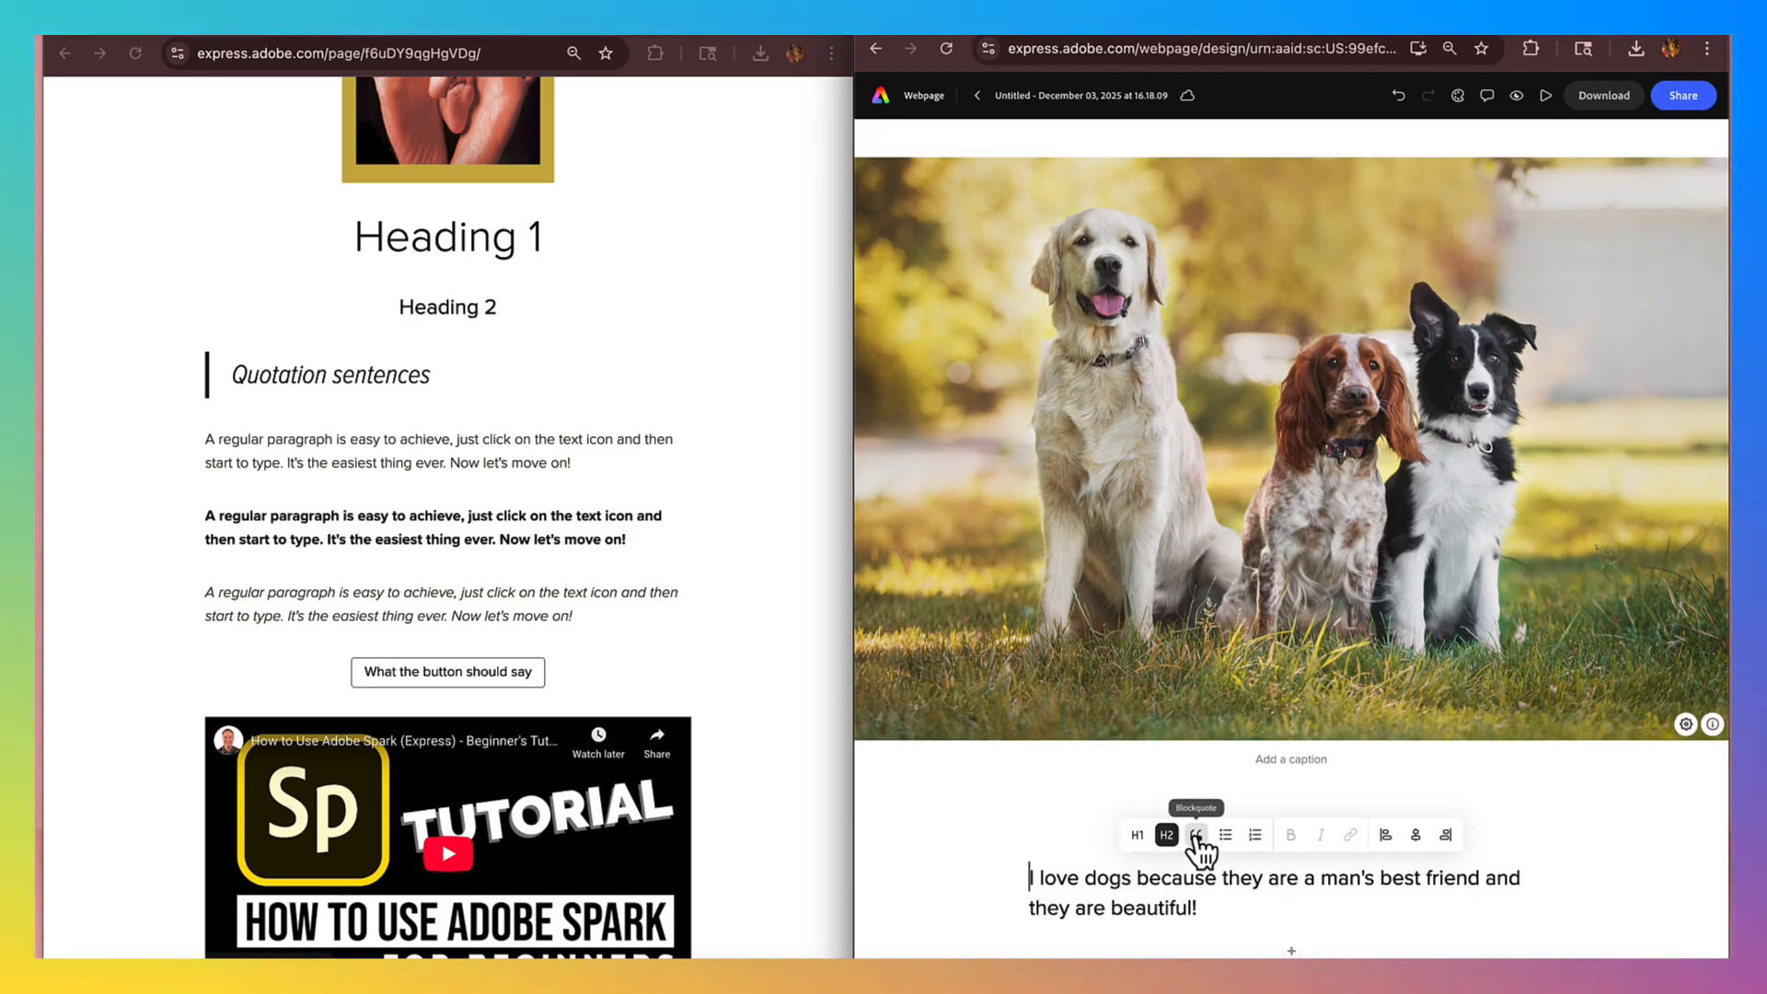
pyautogui.click(1196, 836)
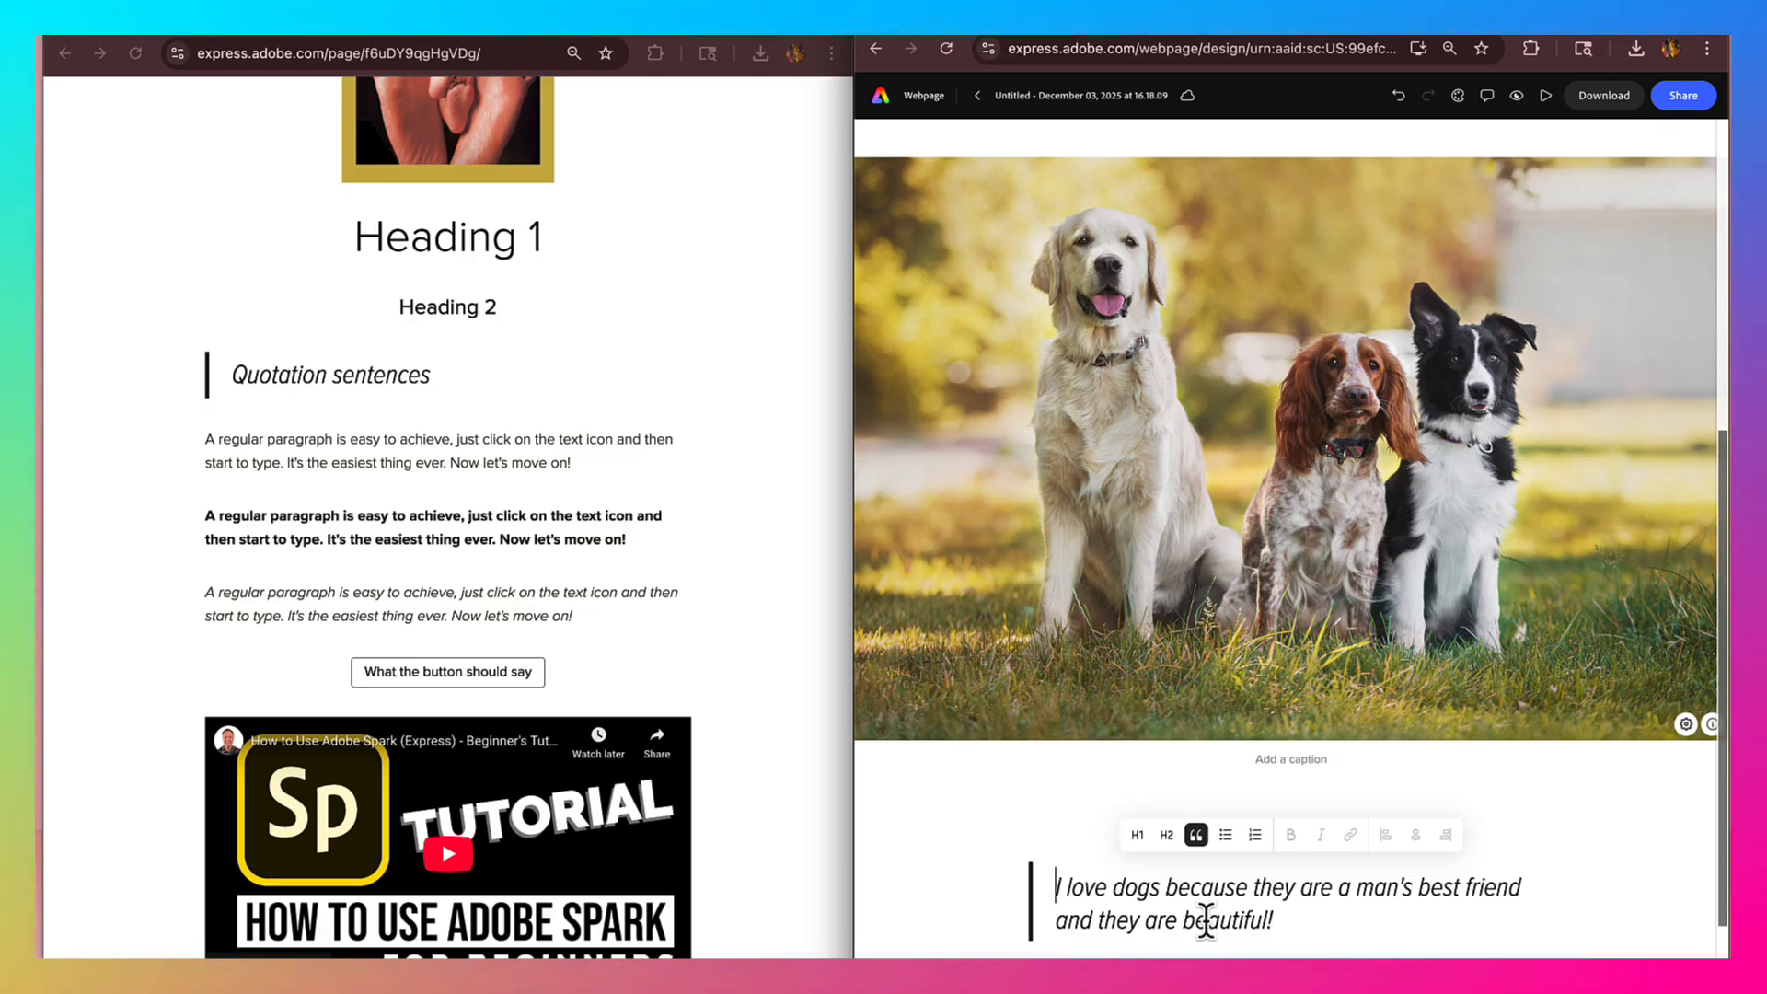
pyautogui.click(1225, 835)
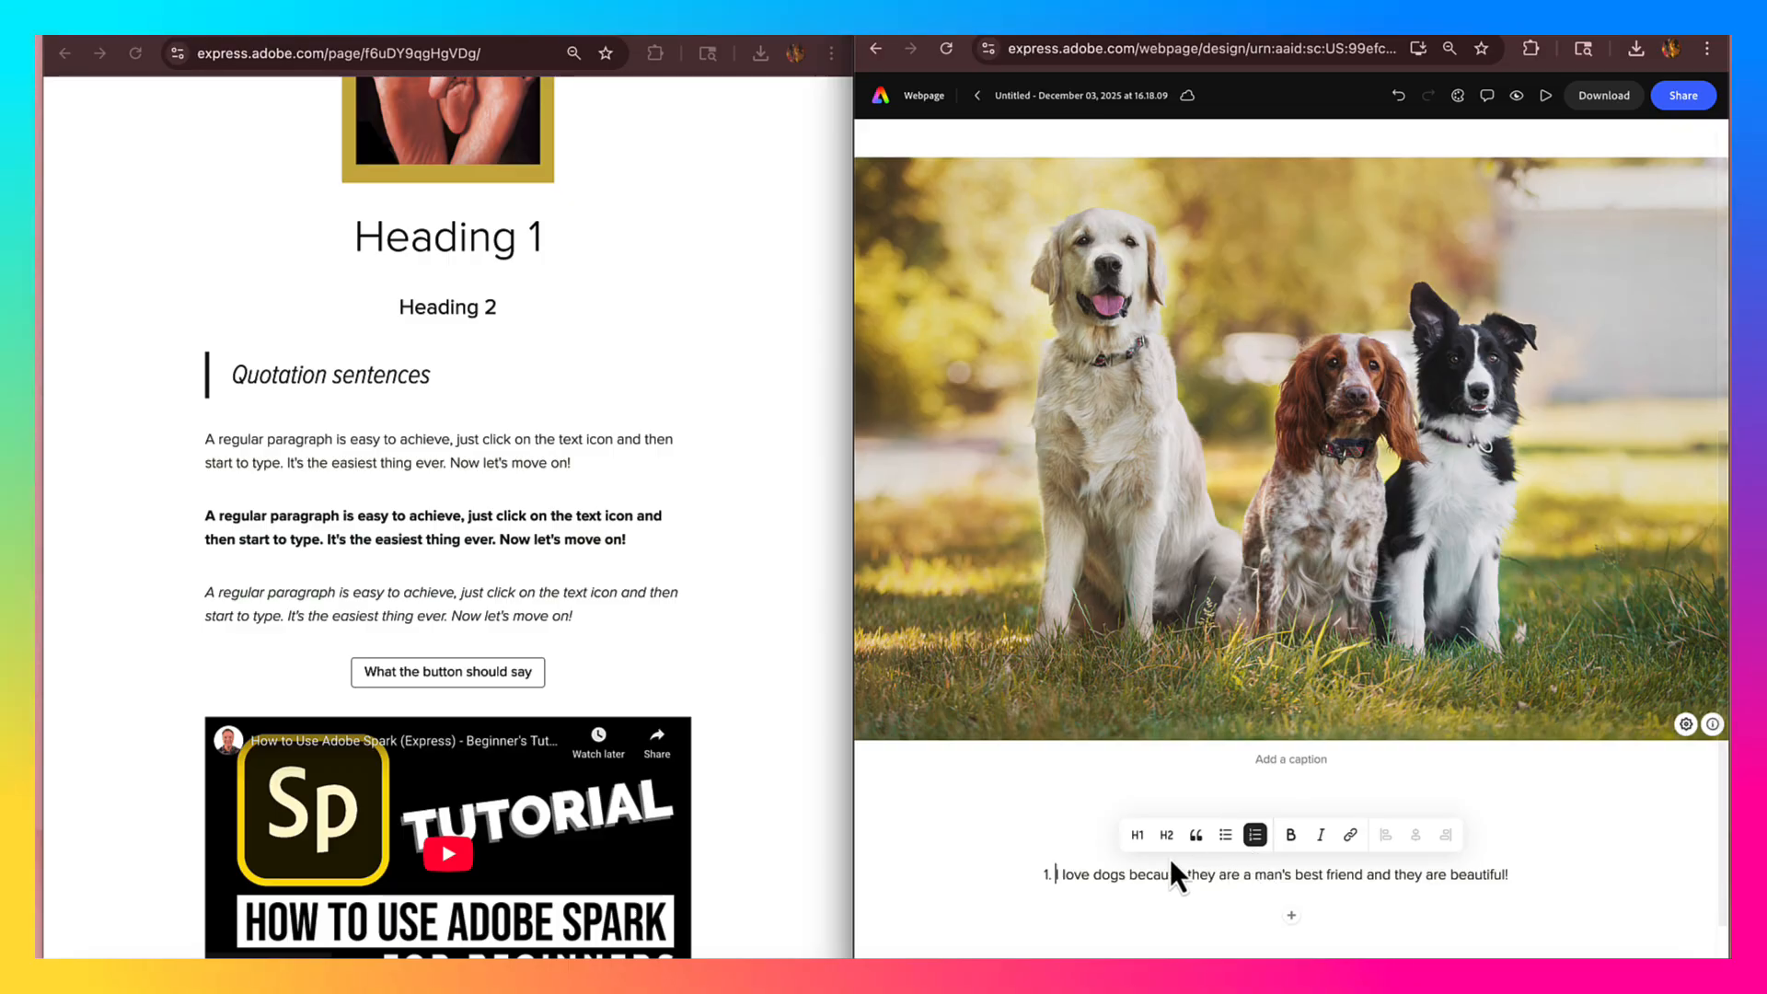
# - Try bold and italic on the whole "I love dogs" sentence, and open its link entry without adding an address
pyautogui.tripleClick(1546, 872)
pyautogui.click(1292, 838)
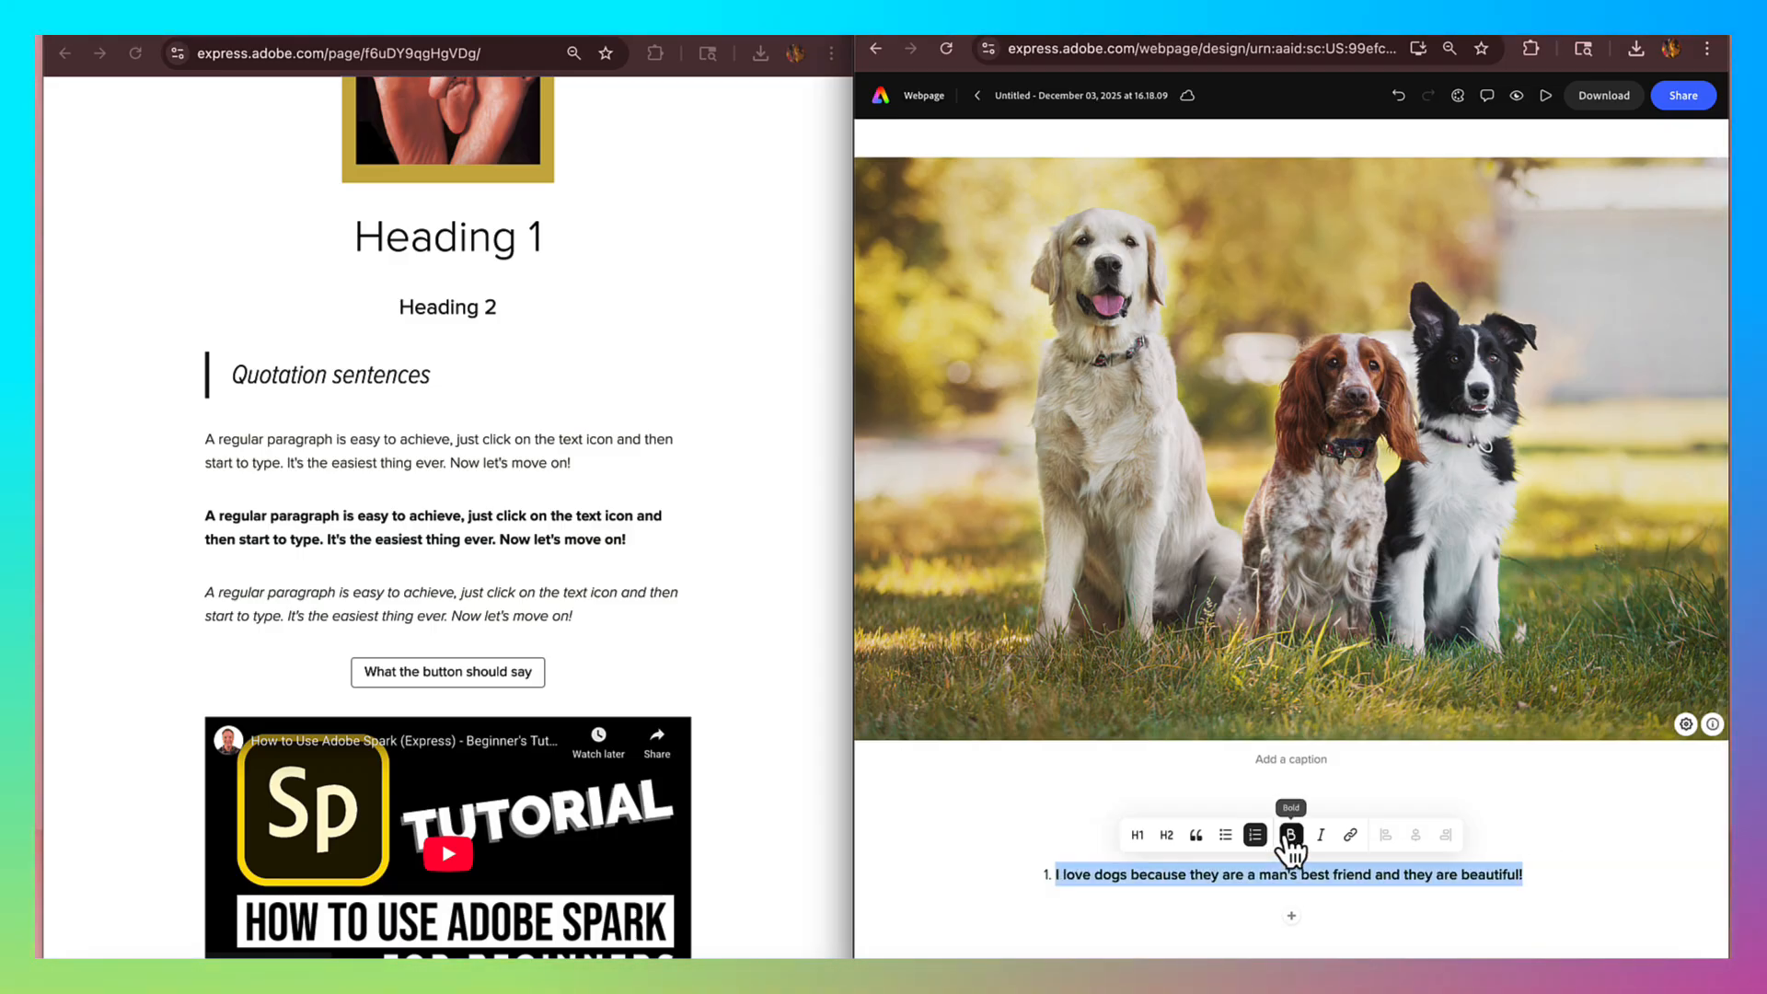
pyautogui.click(1323, 836)
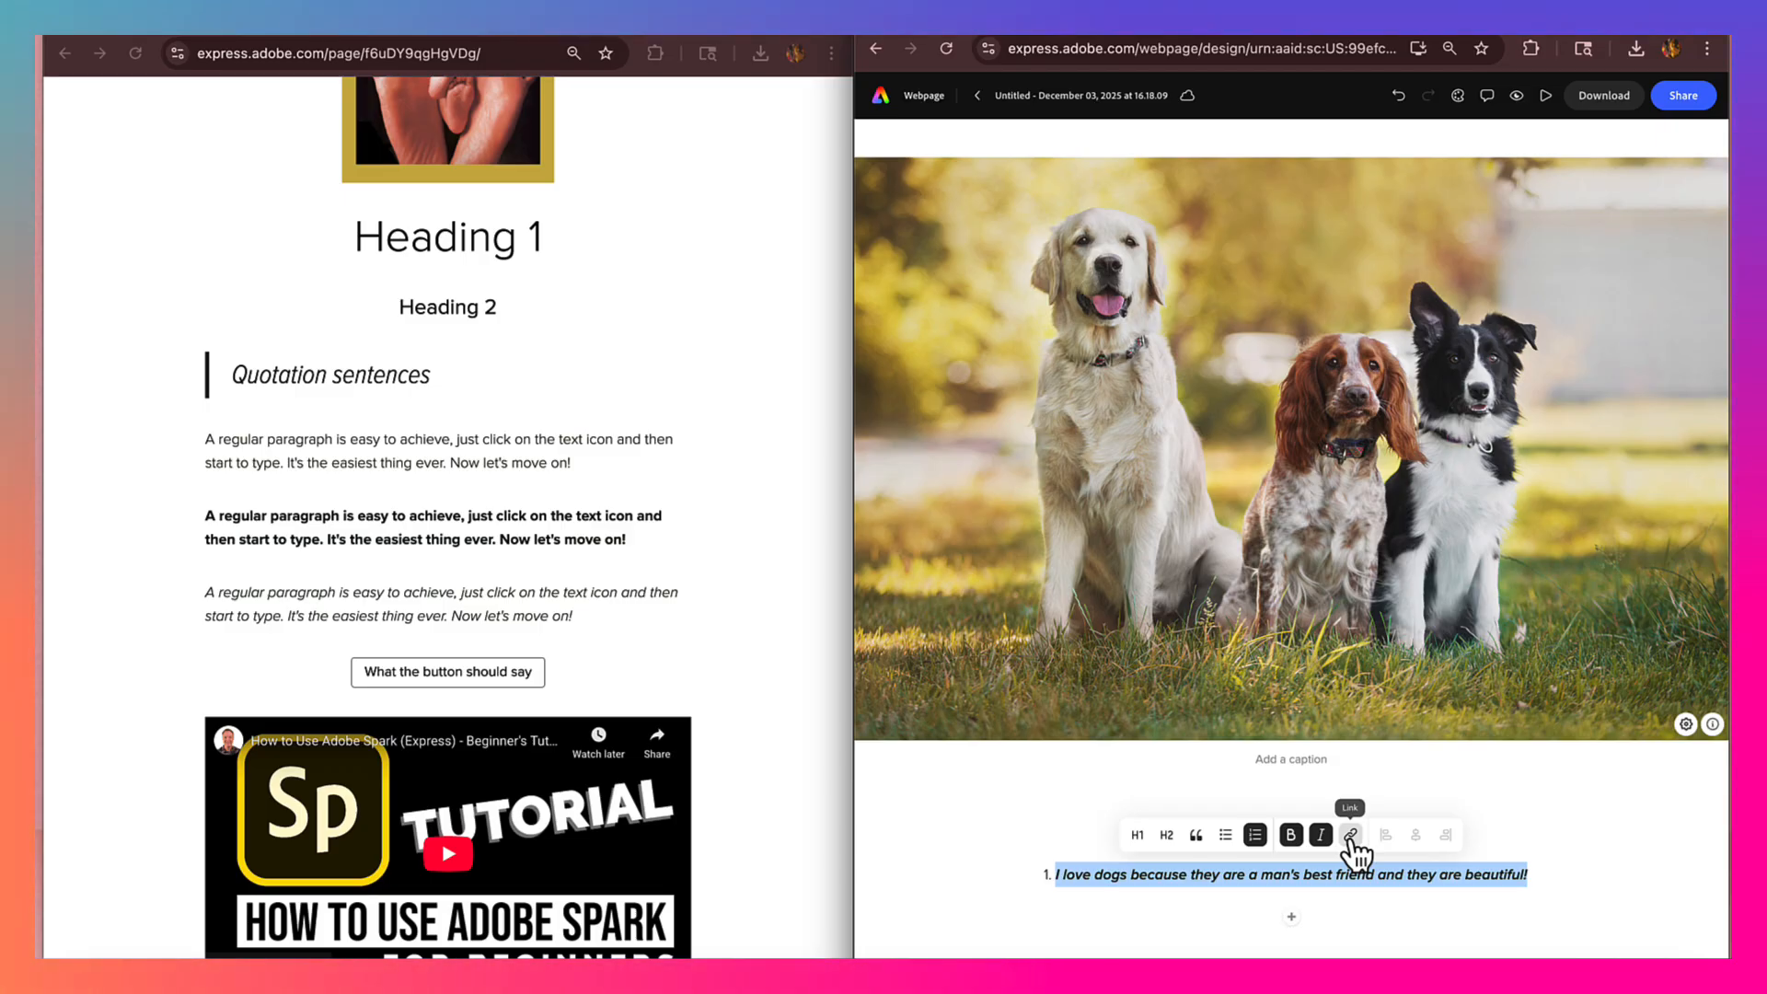
pyautogui.click(1350, 836)
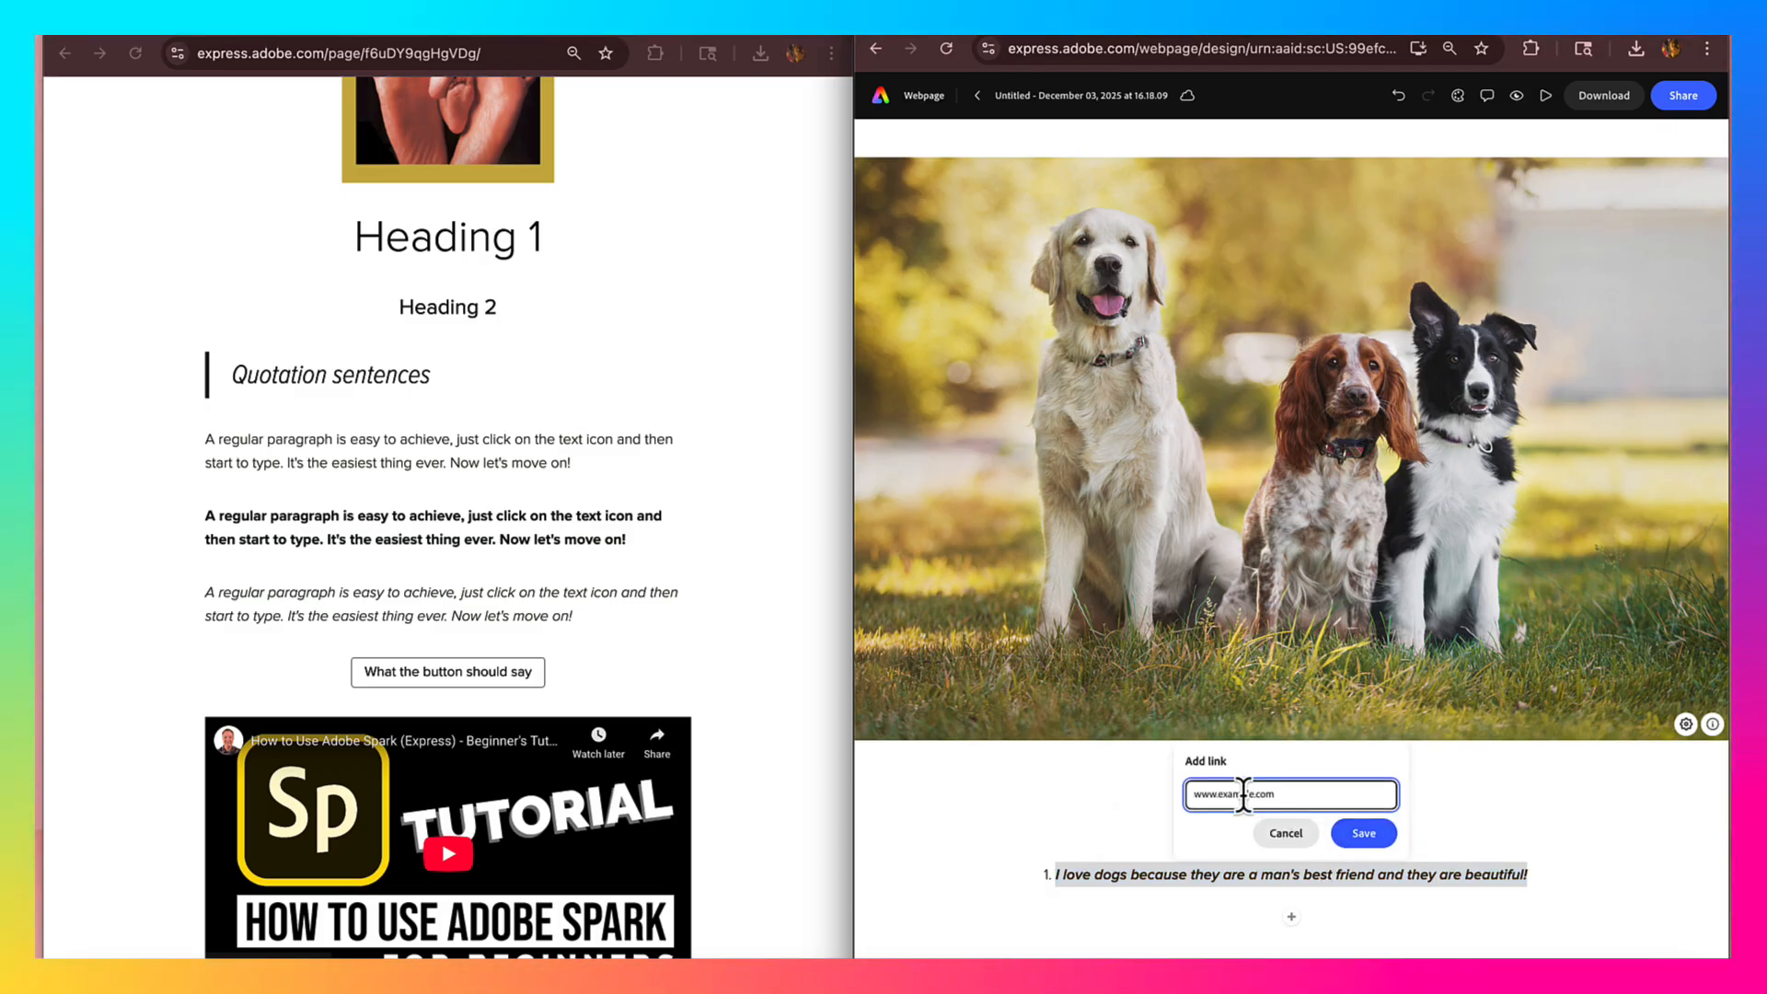
pyautogui.click(1286, 834)
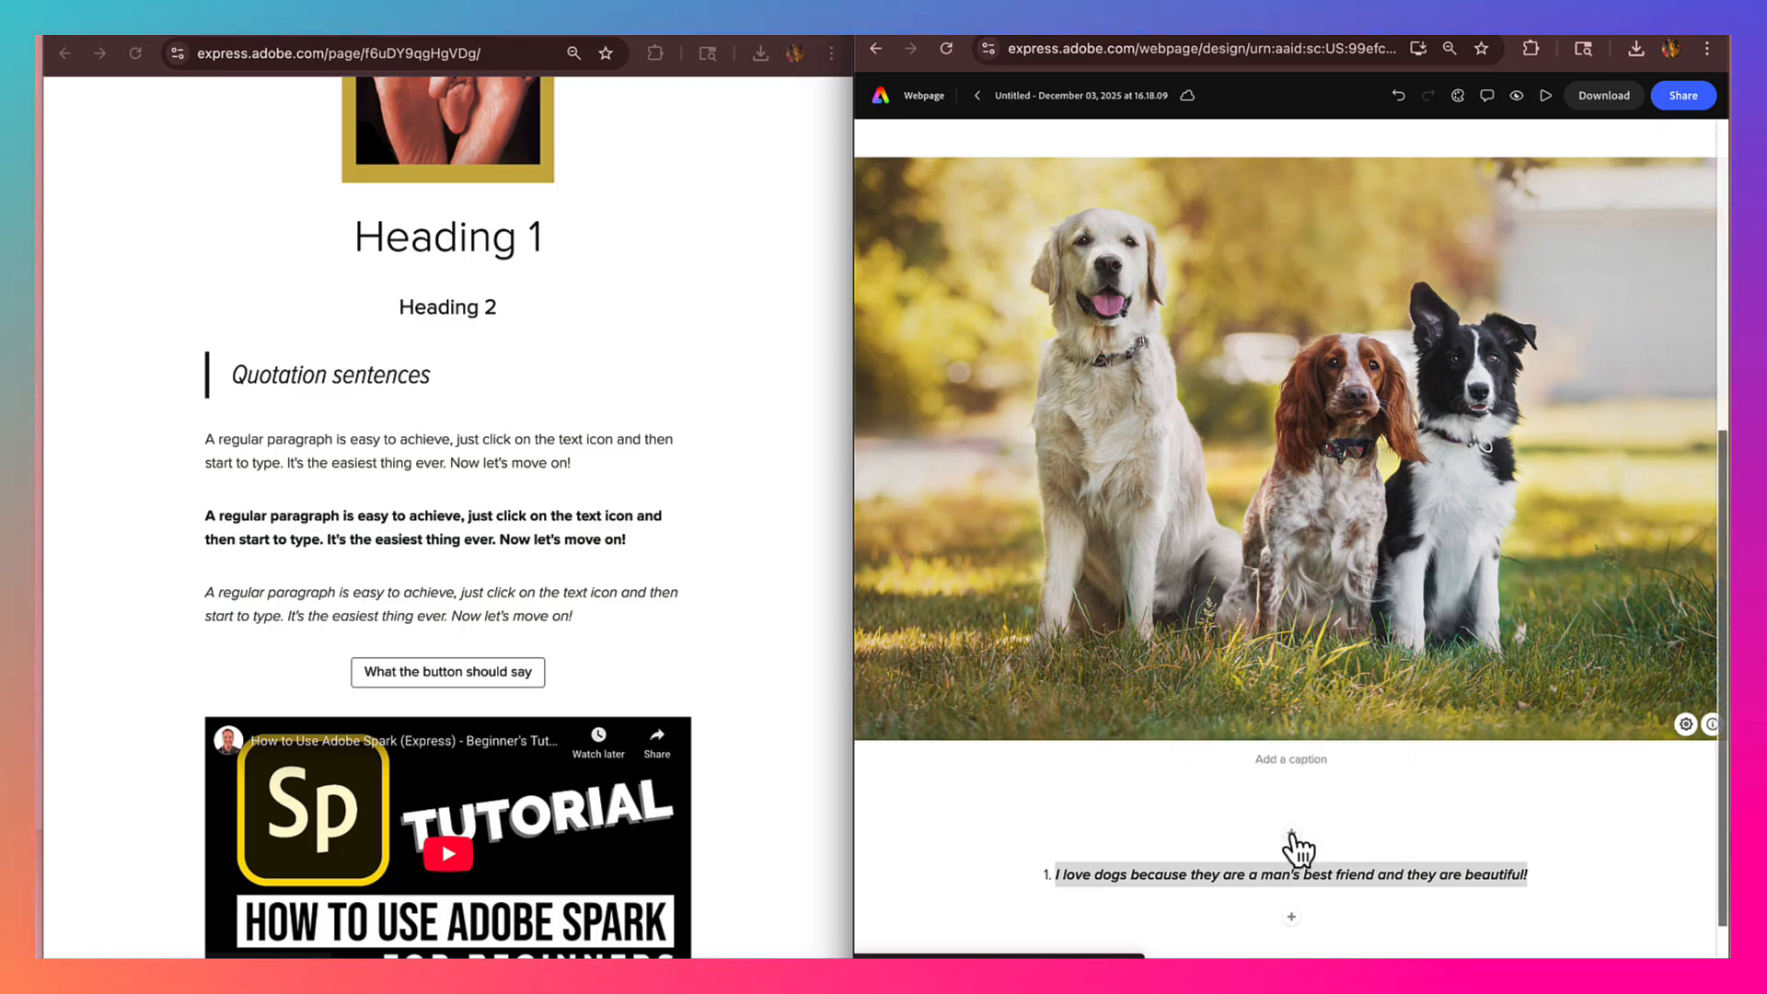
pyautogui.click(1164, 877)
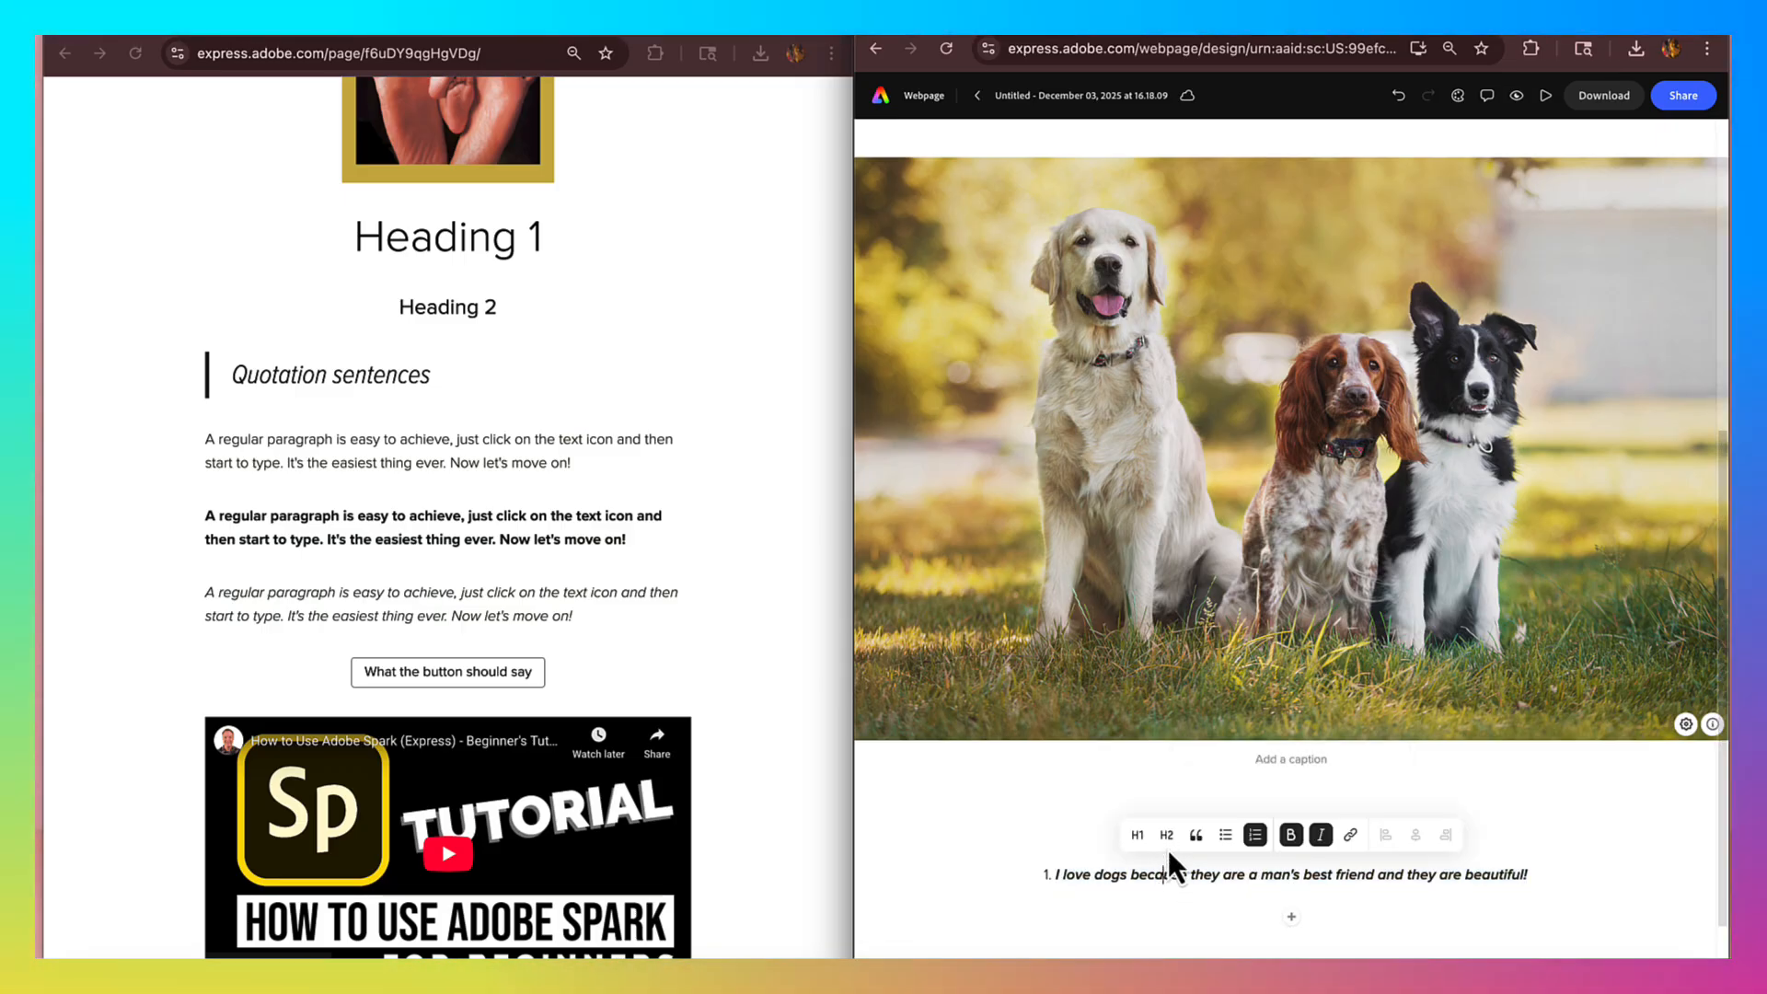
# - Format the "I love dogs" sentence as Heading 2, compare center and right alignment, and leave it centered
pyautogui.click(1167, 835)
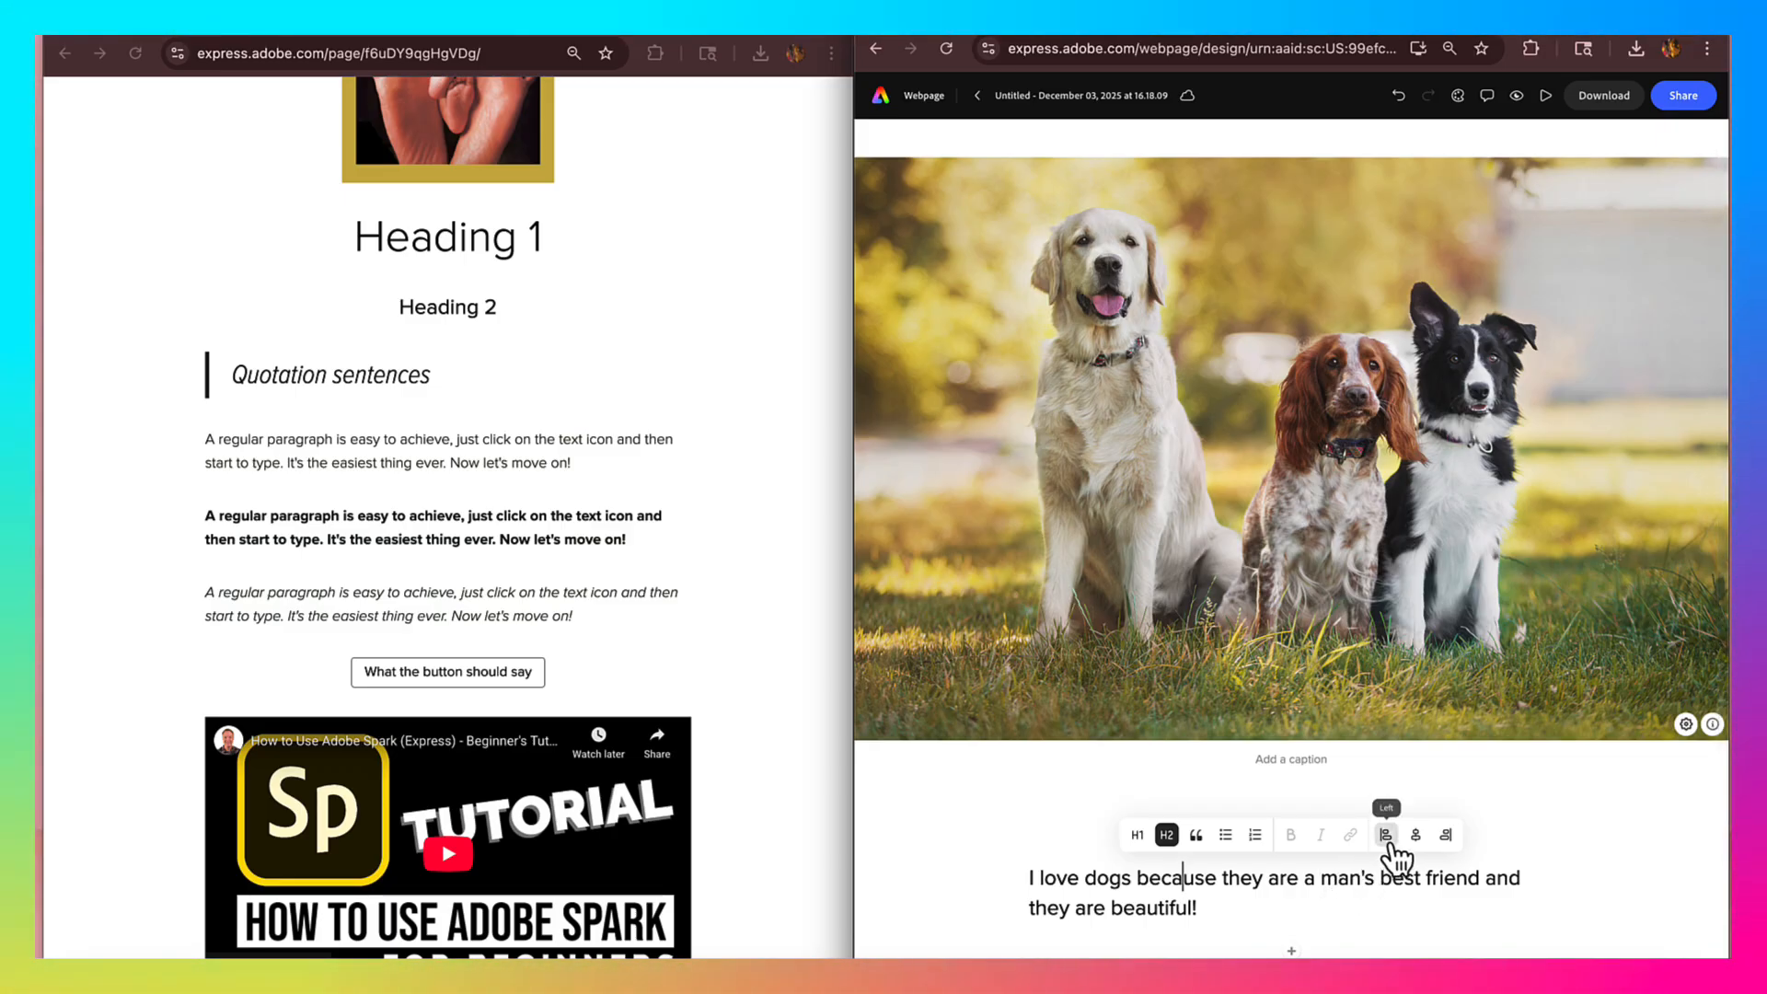
pyautogui.click(1416, 835)
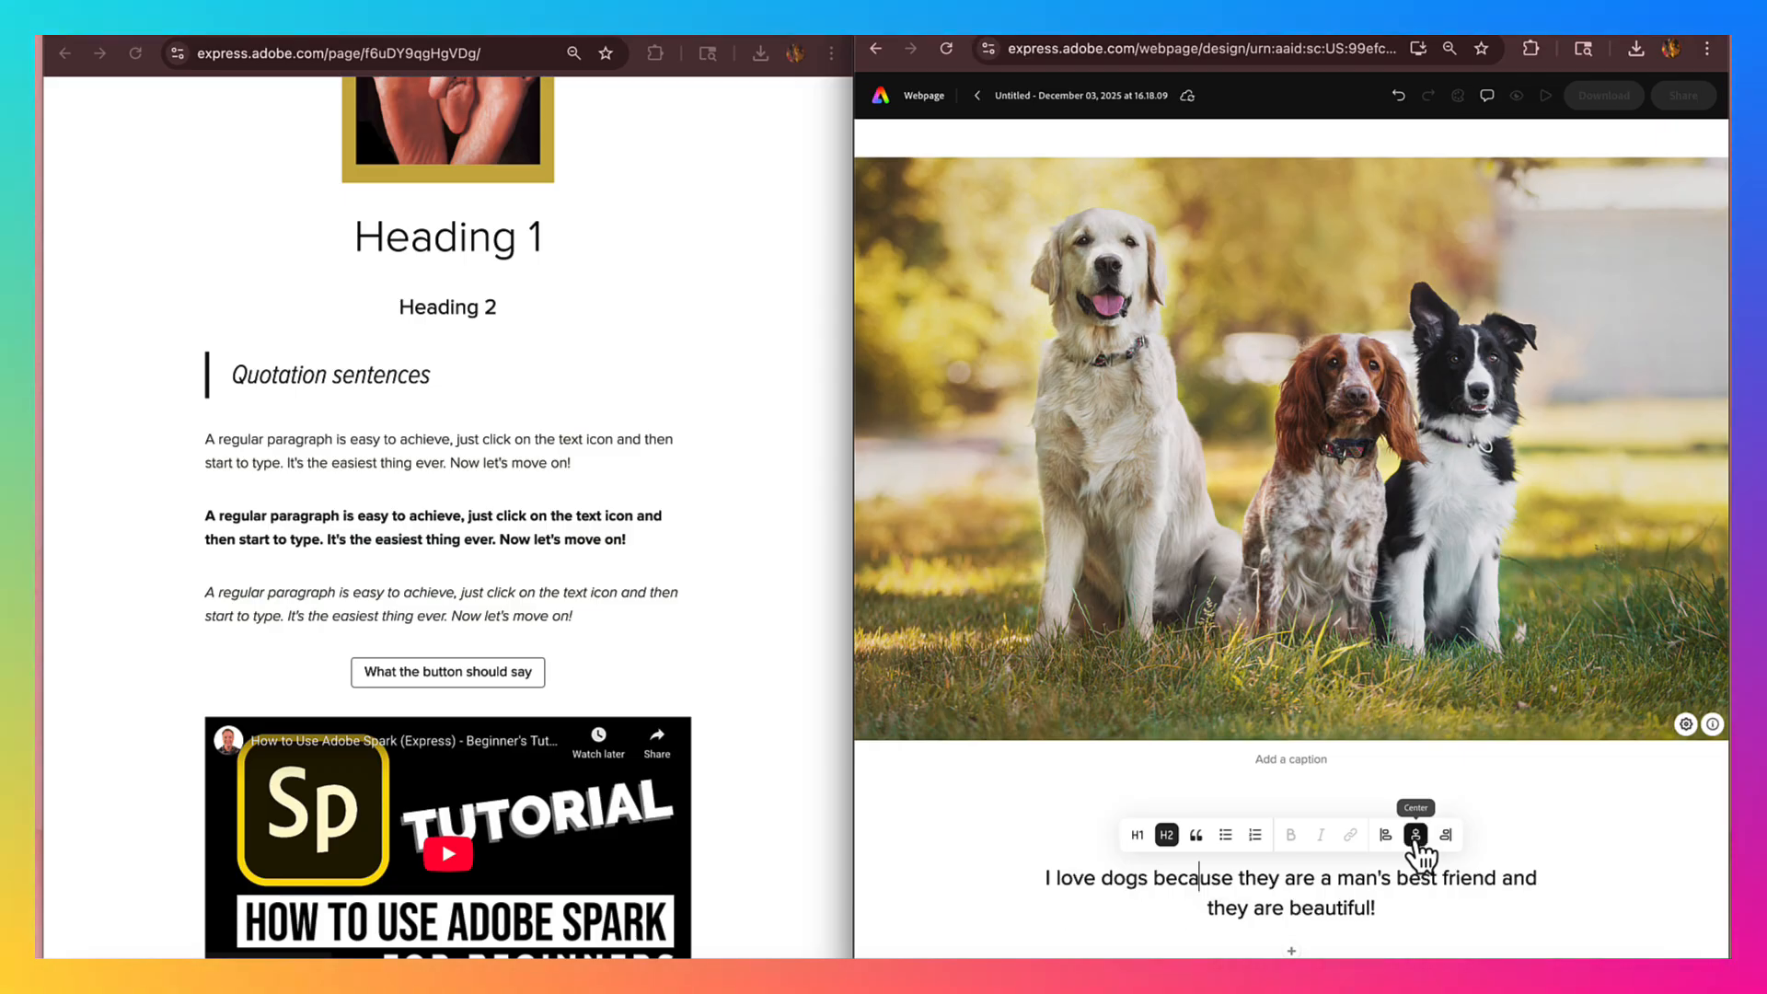
pyautogui.click(1446, 835)
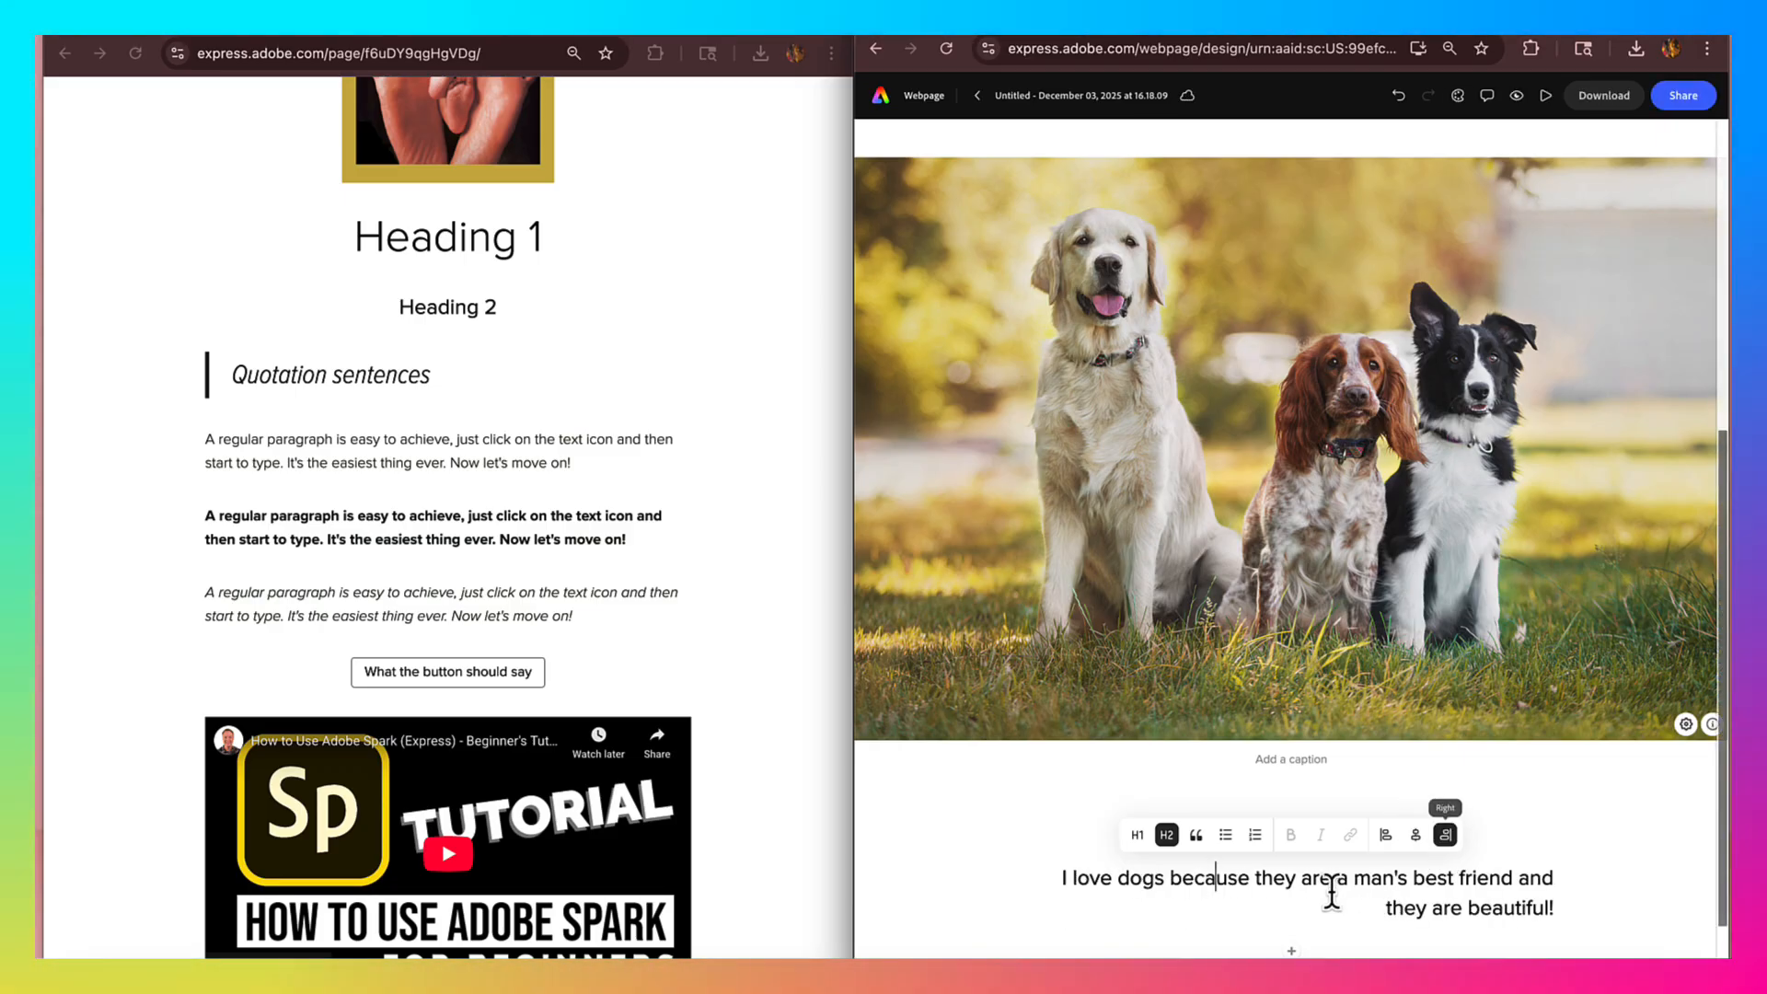
pyautogui.click(1415, 835)
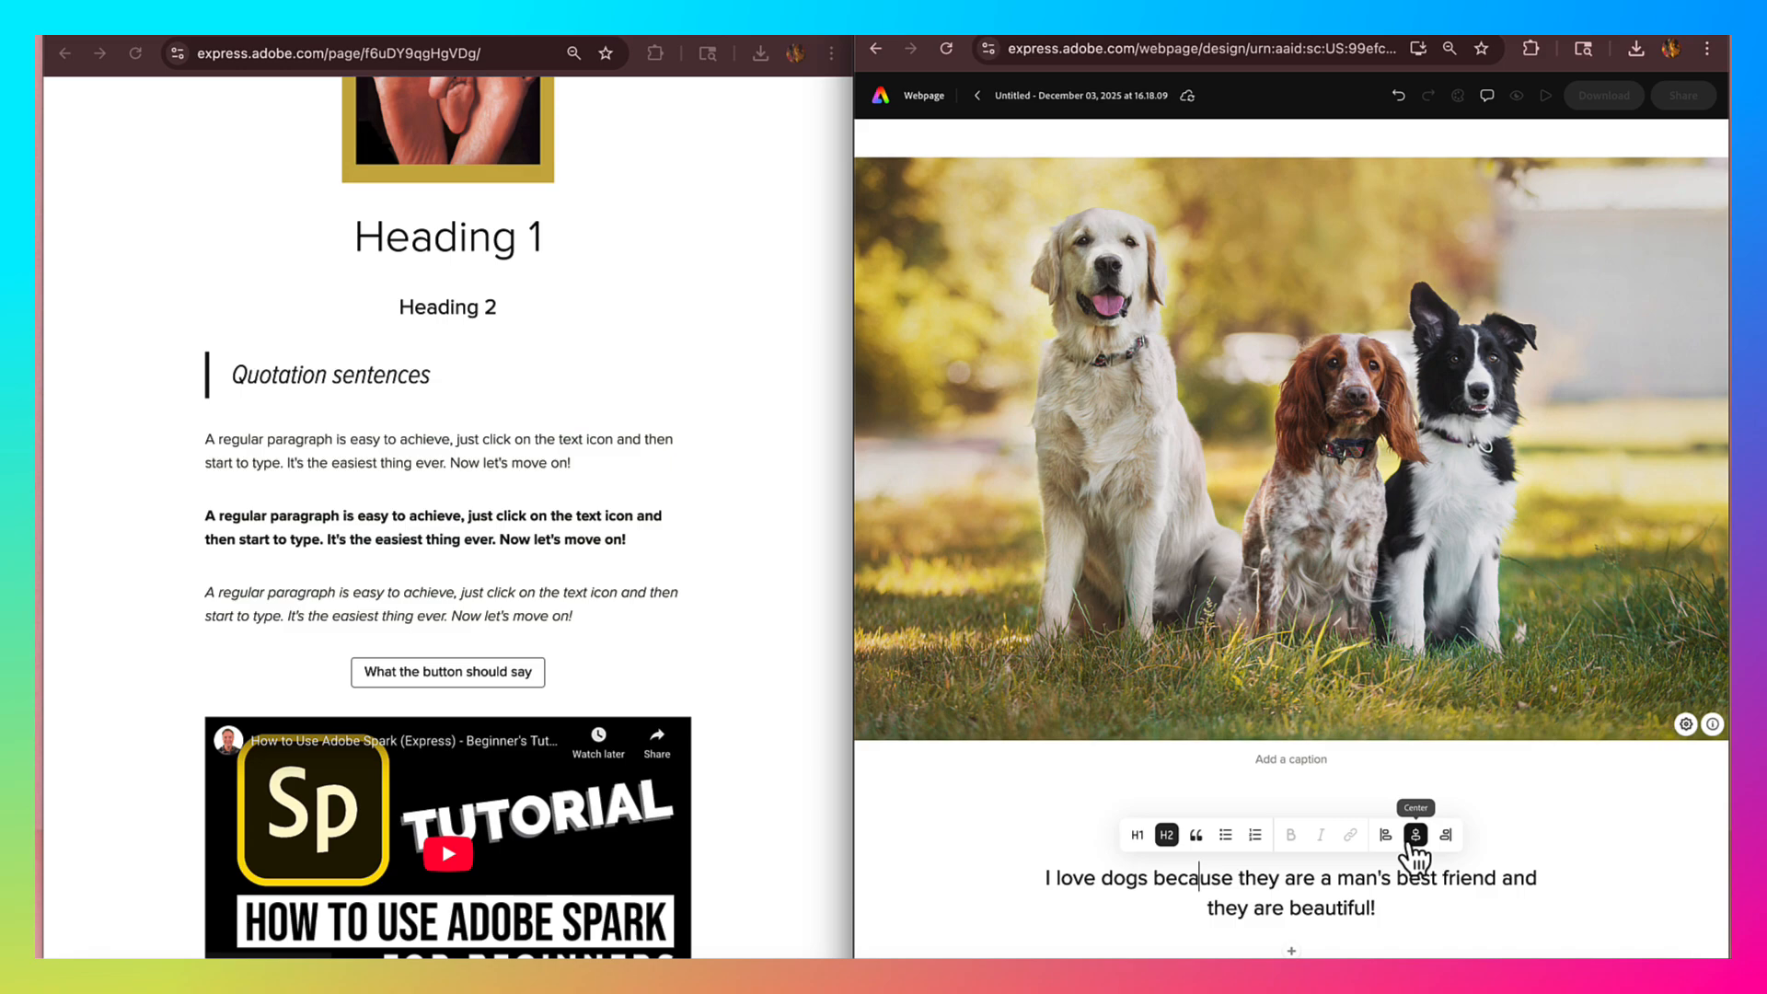
# - Open the content choices below the centered sentence and review the button, video and photo grid on the example page
pyautogui.scroll(-1, 1273, 915)
pyautogui.click(1289, 916)
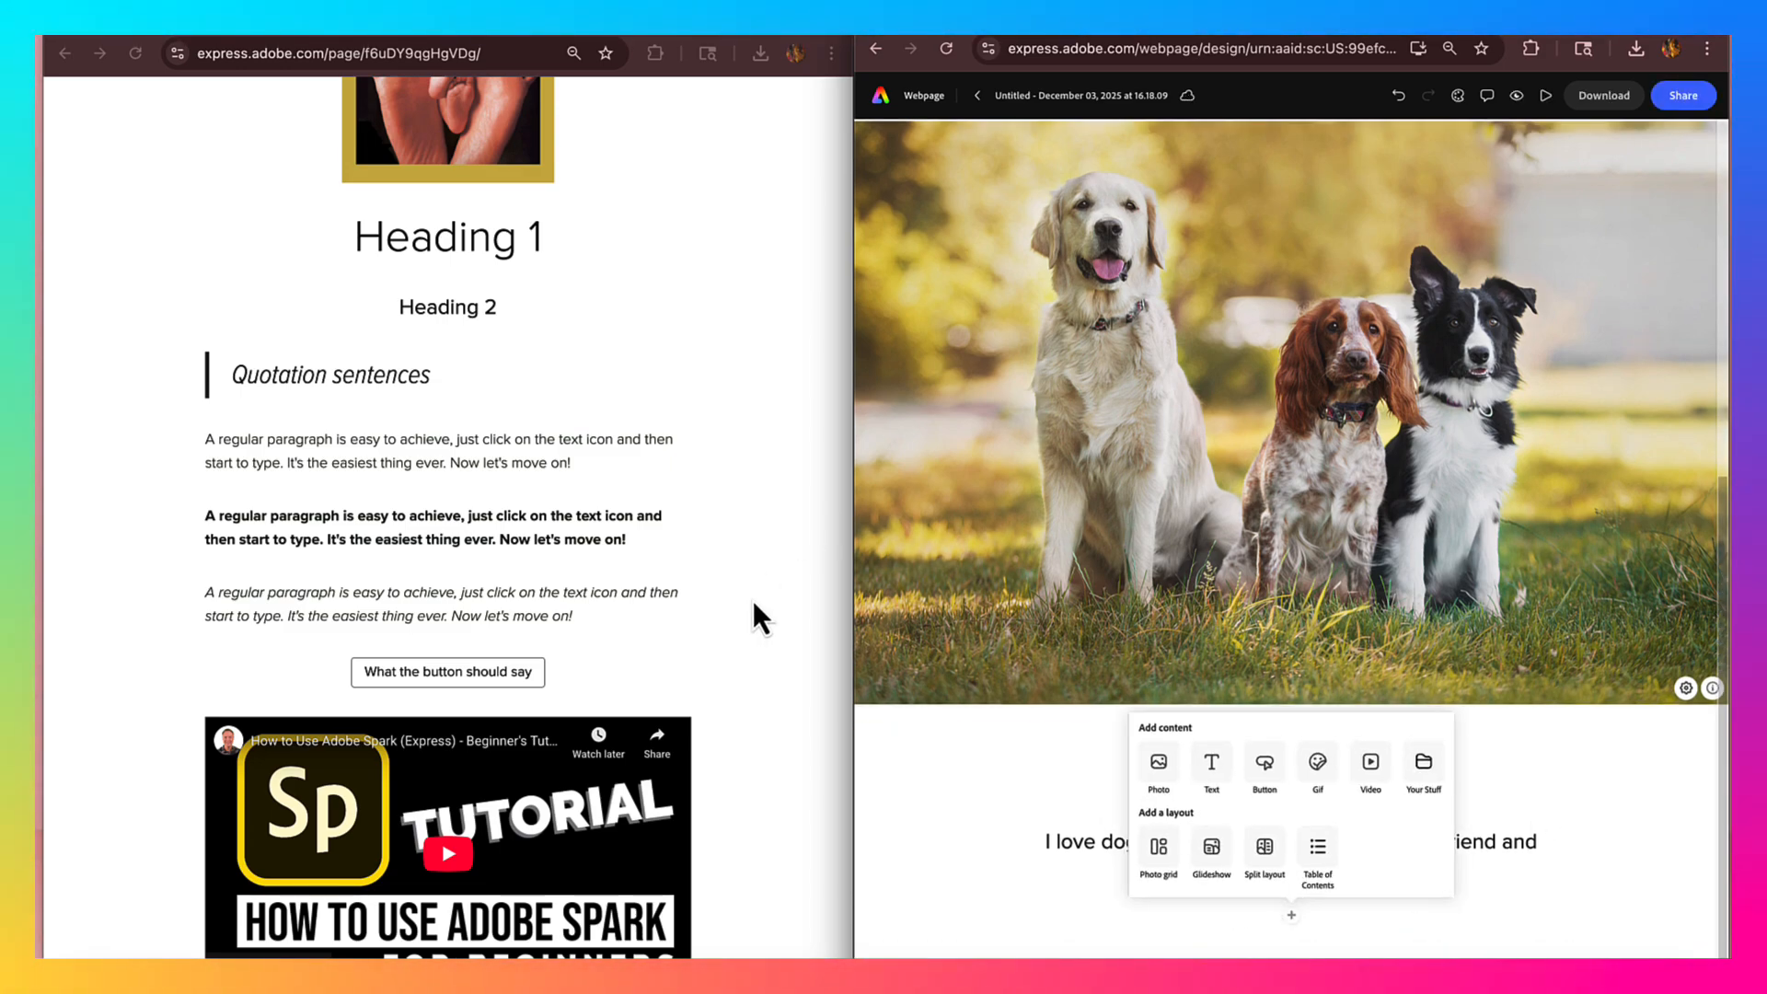
pyautogui.scroll(-3, 753, 601)
pyautogui.scroll(-5, 753, 600)
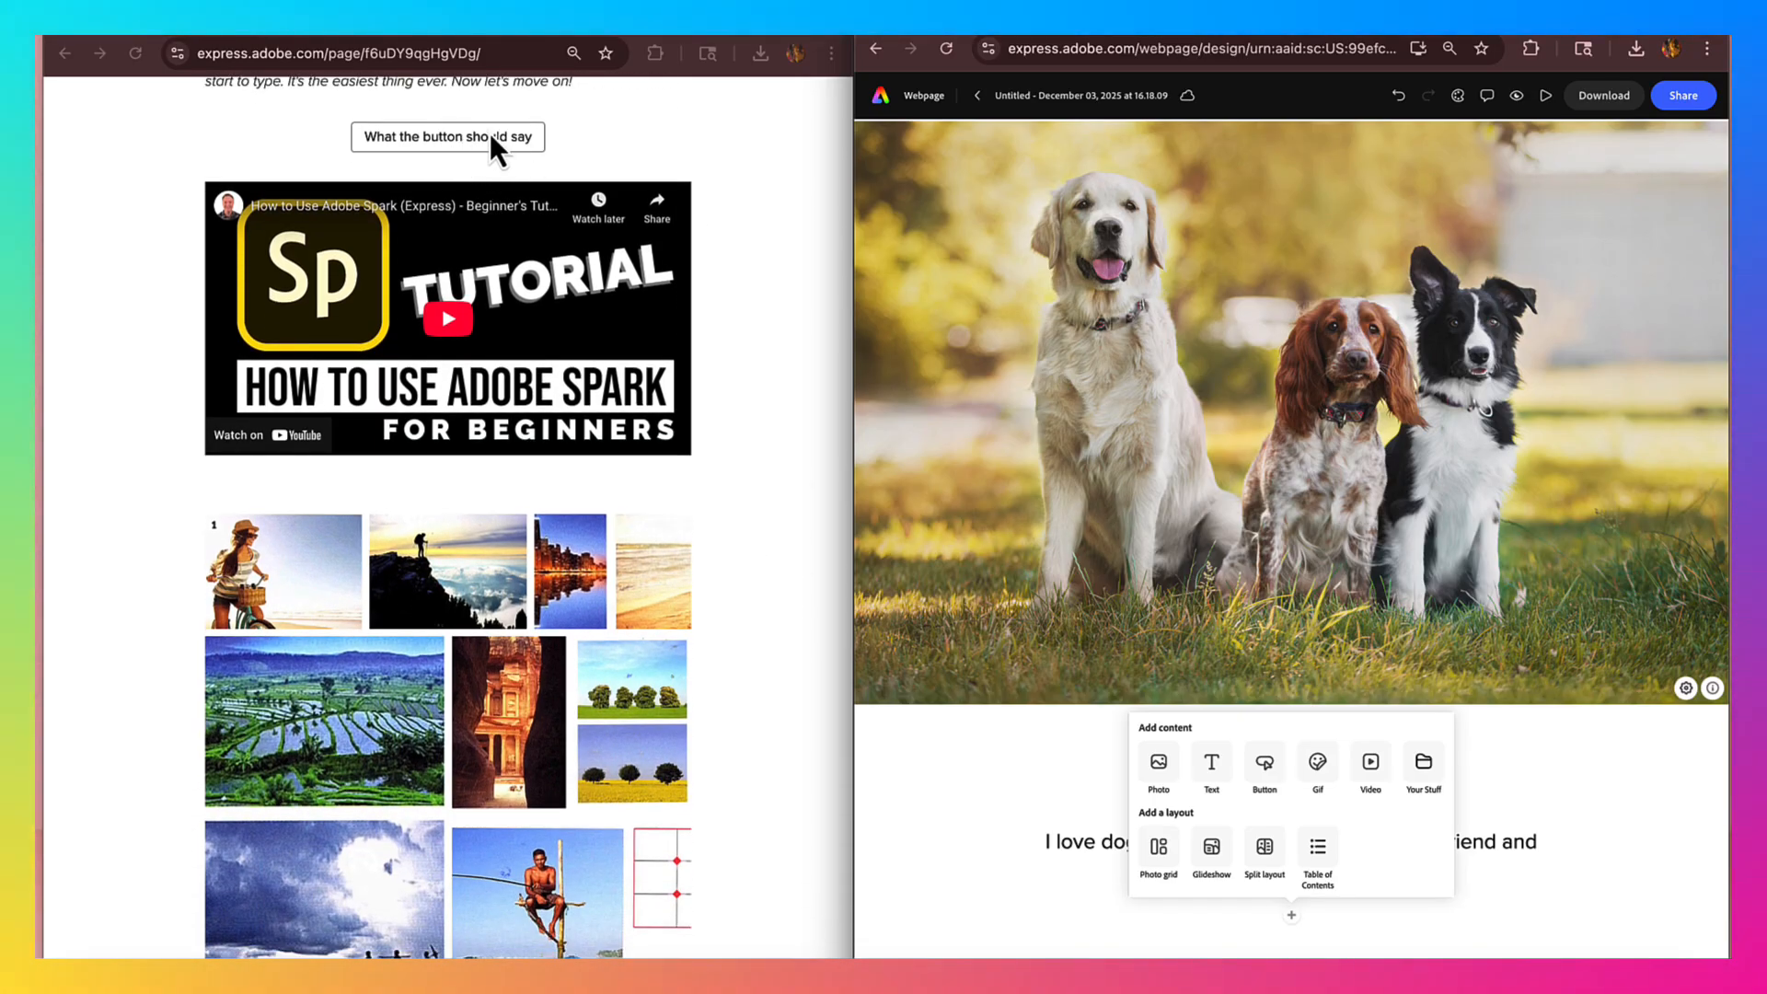
pyautogui.click(615, 126)
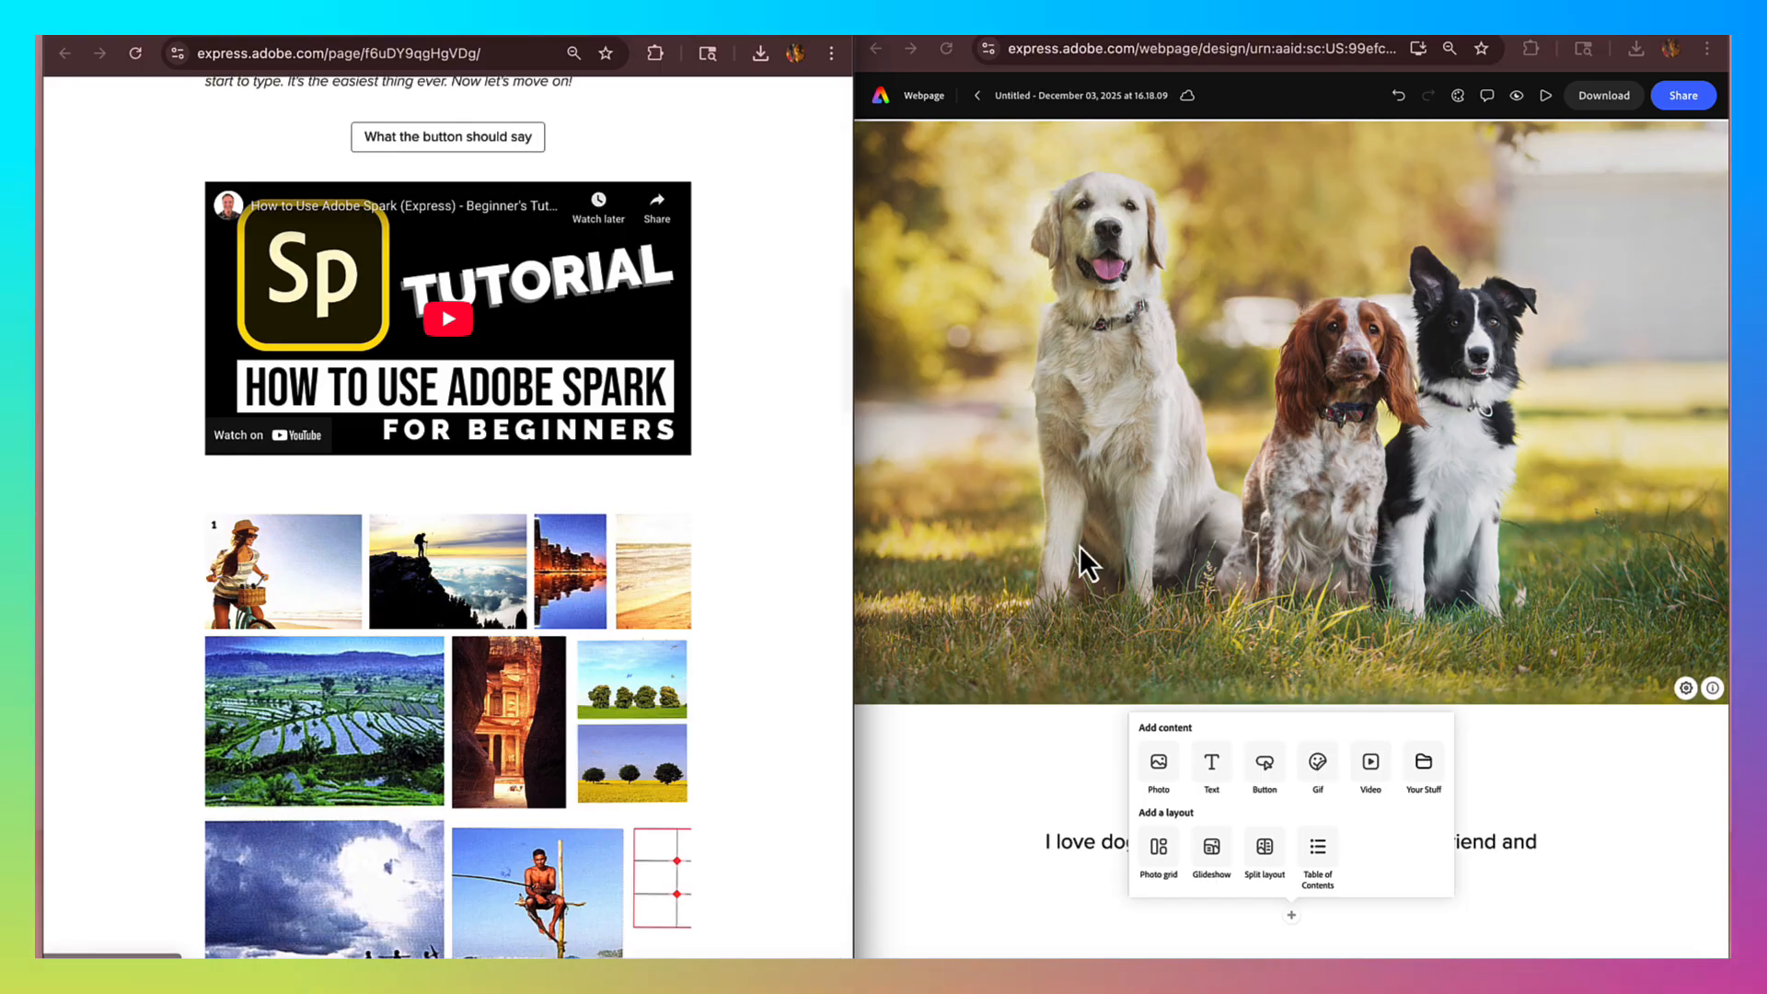
pyautogui.click(1516, 781)
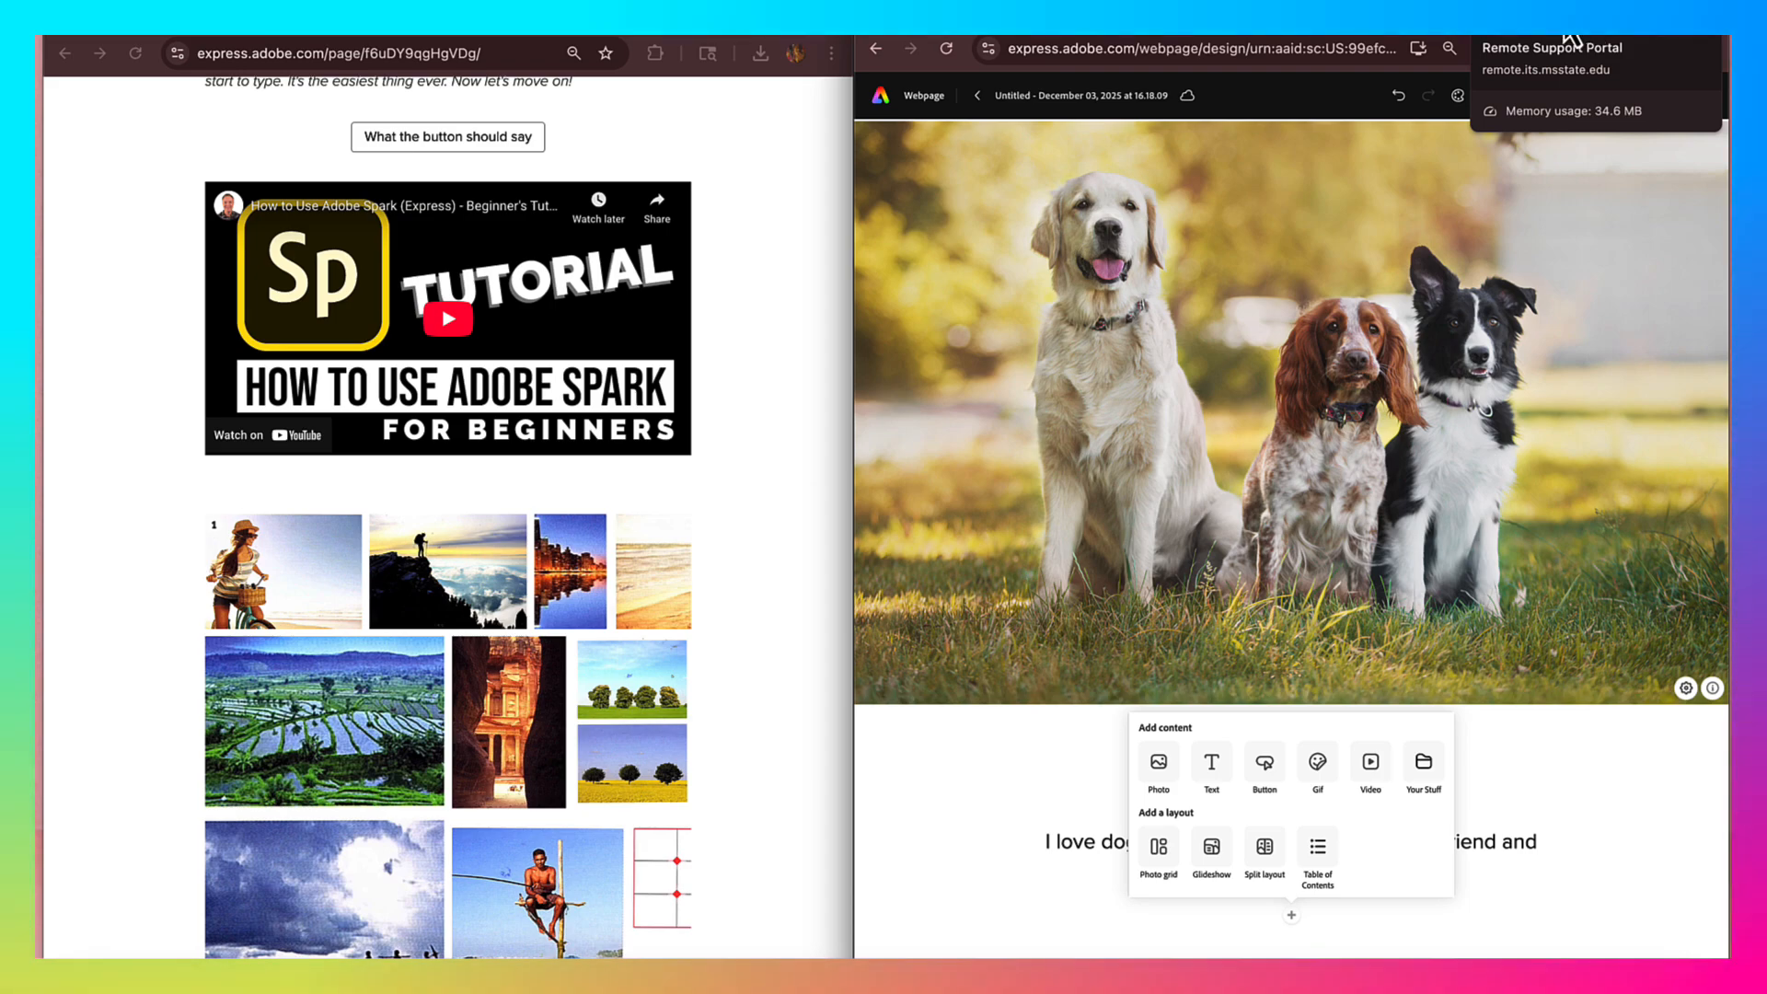
pyautogui.click(1585, 44)
pyautogui.click(1597, 34)
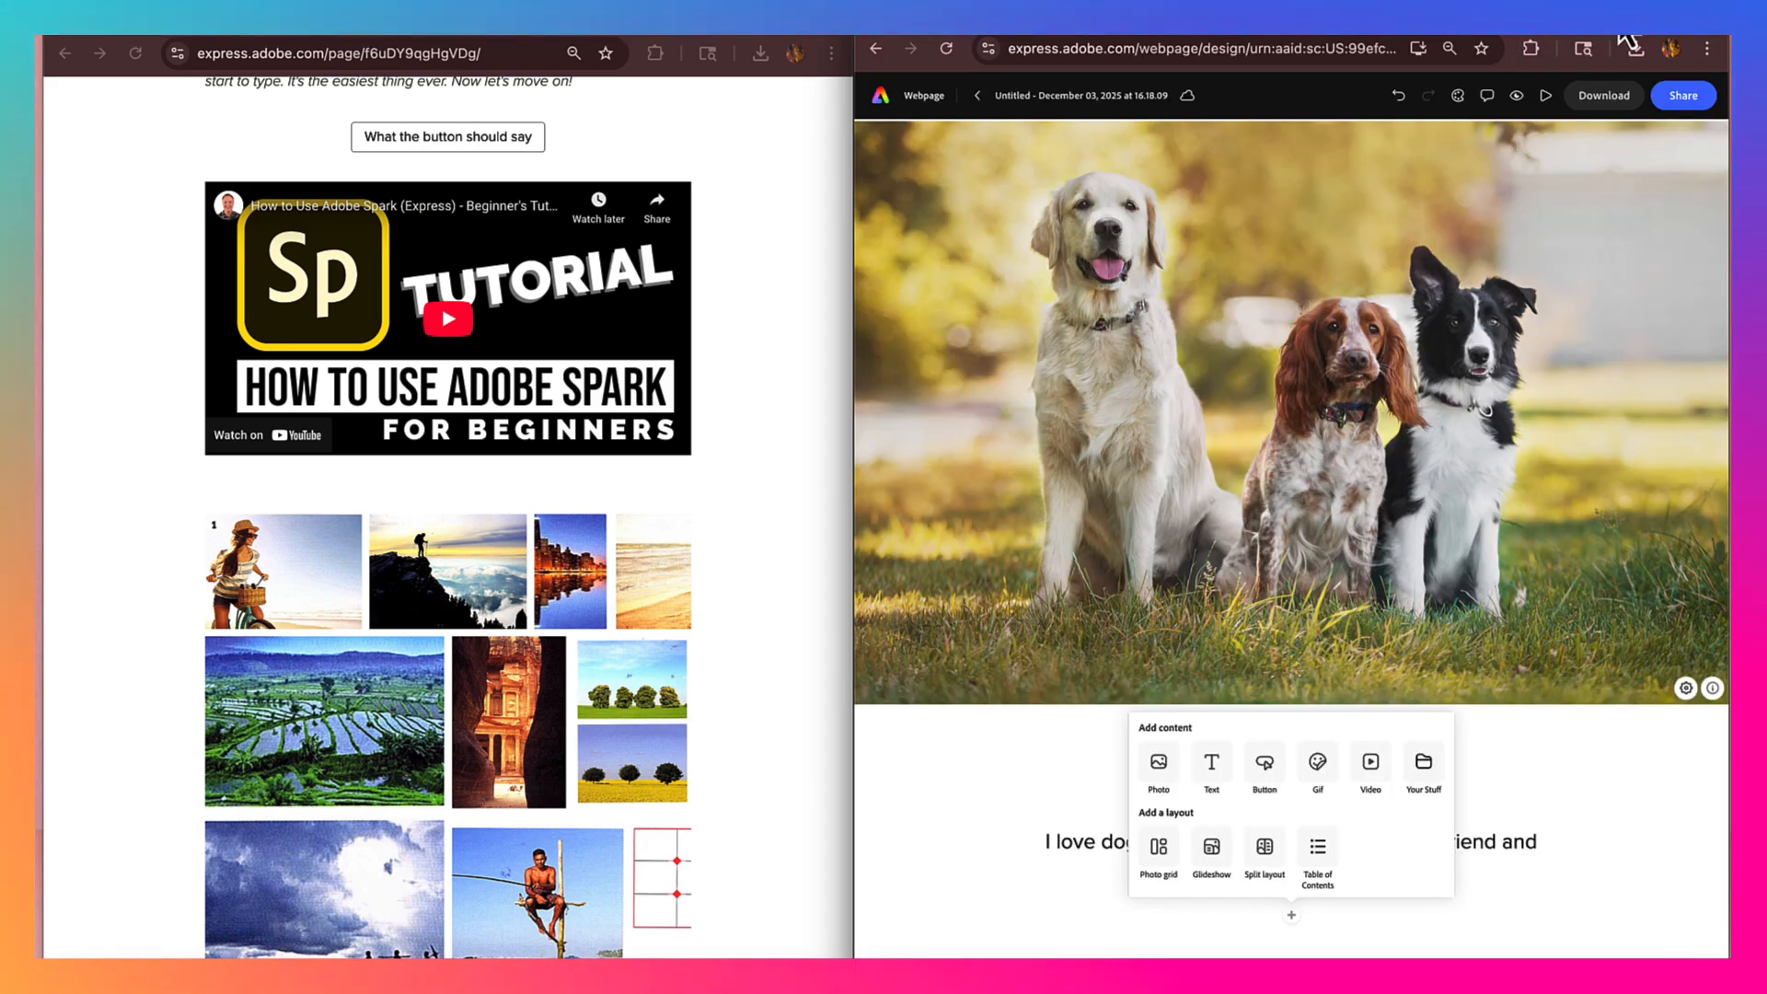
# - Open YouTube in a new browser tab and search it for "dogs"
pyautogui.click(1623, 33)
pyautogui.write('Yo')
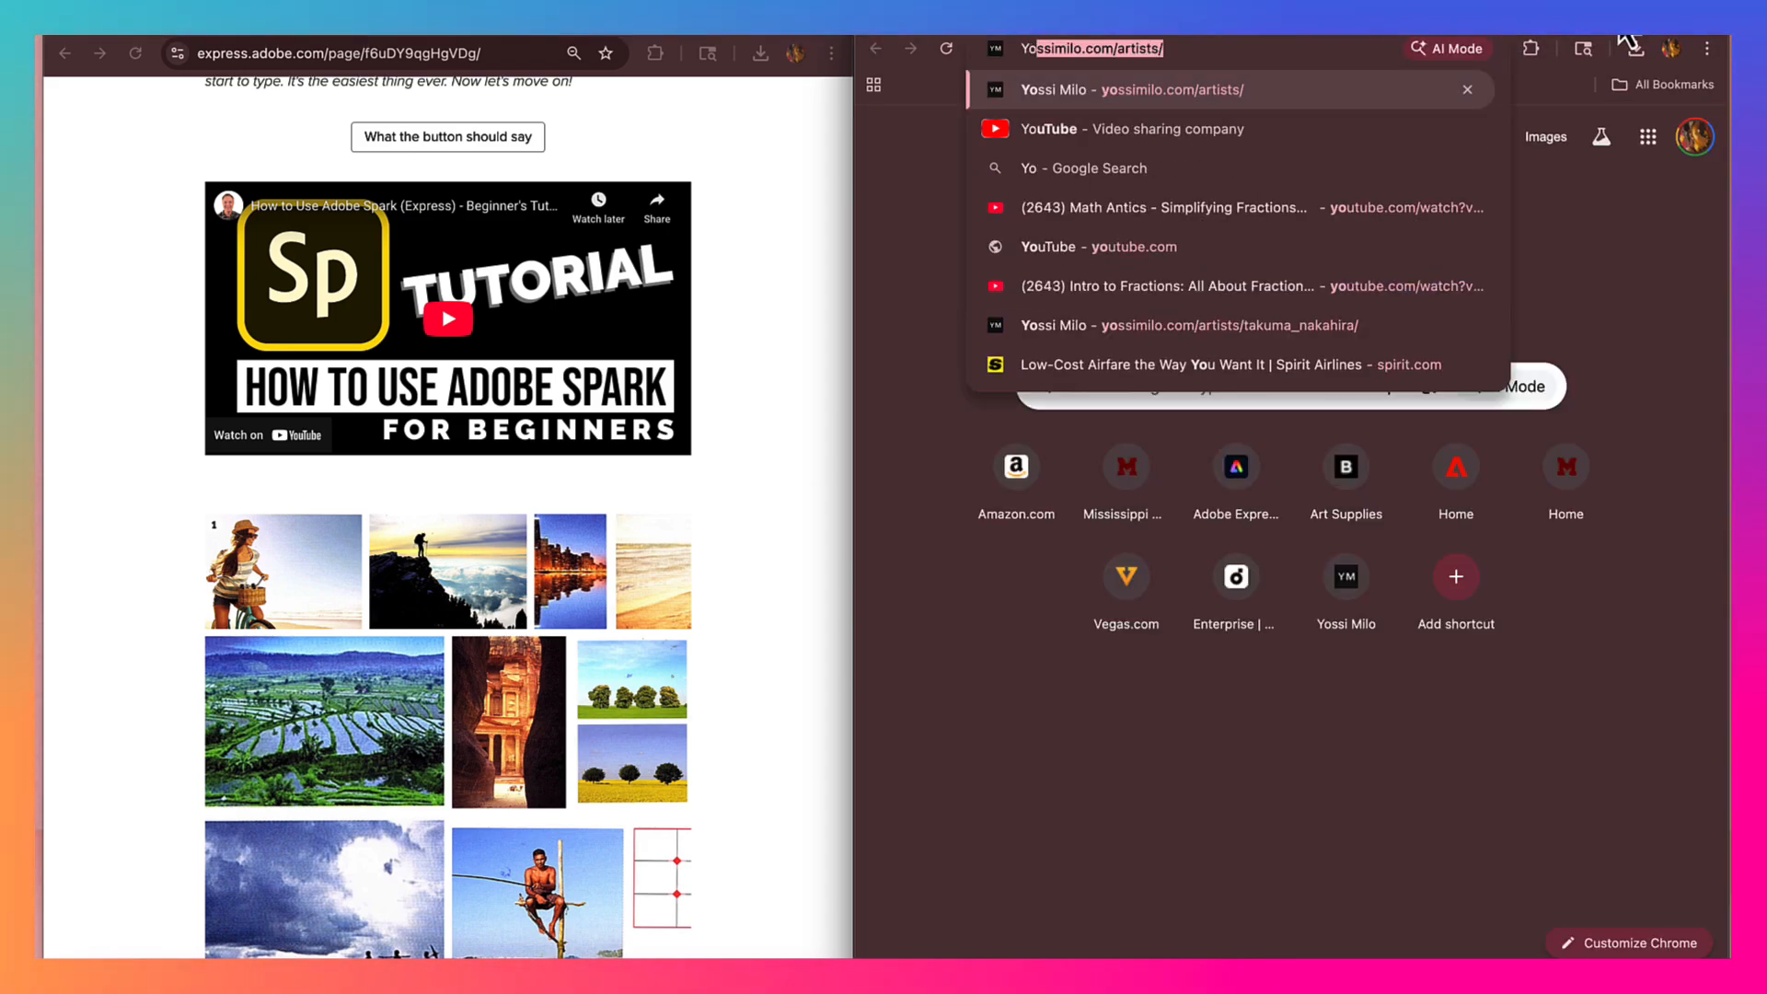
pyautogui.write('utube')
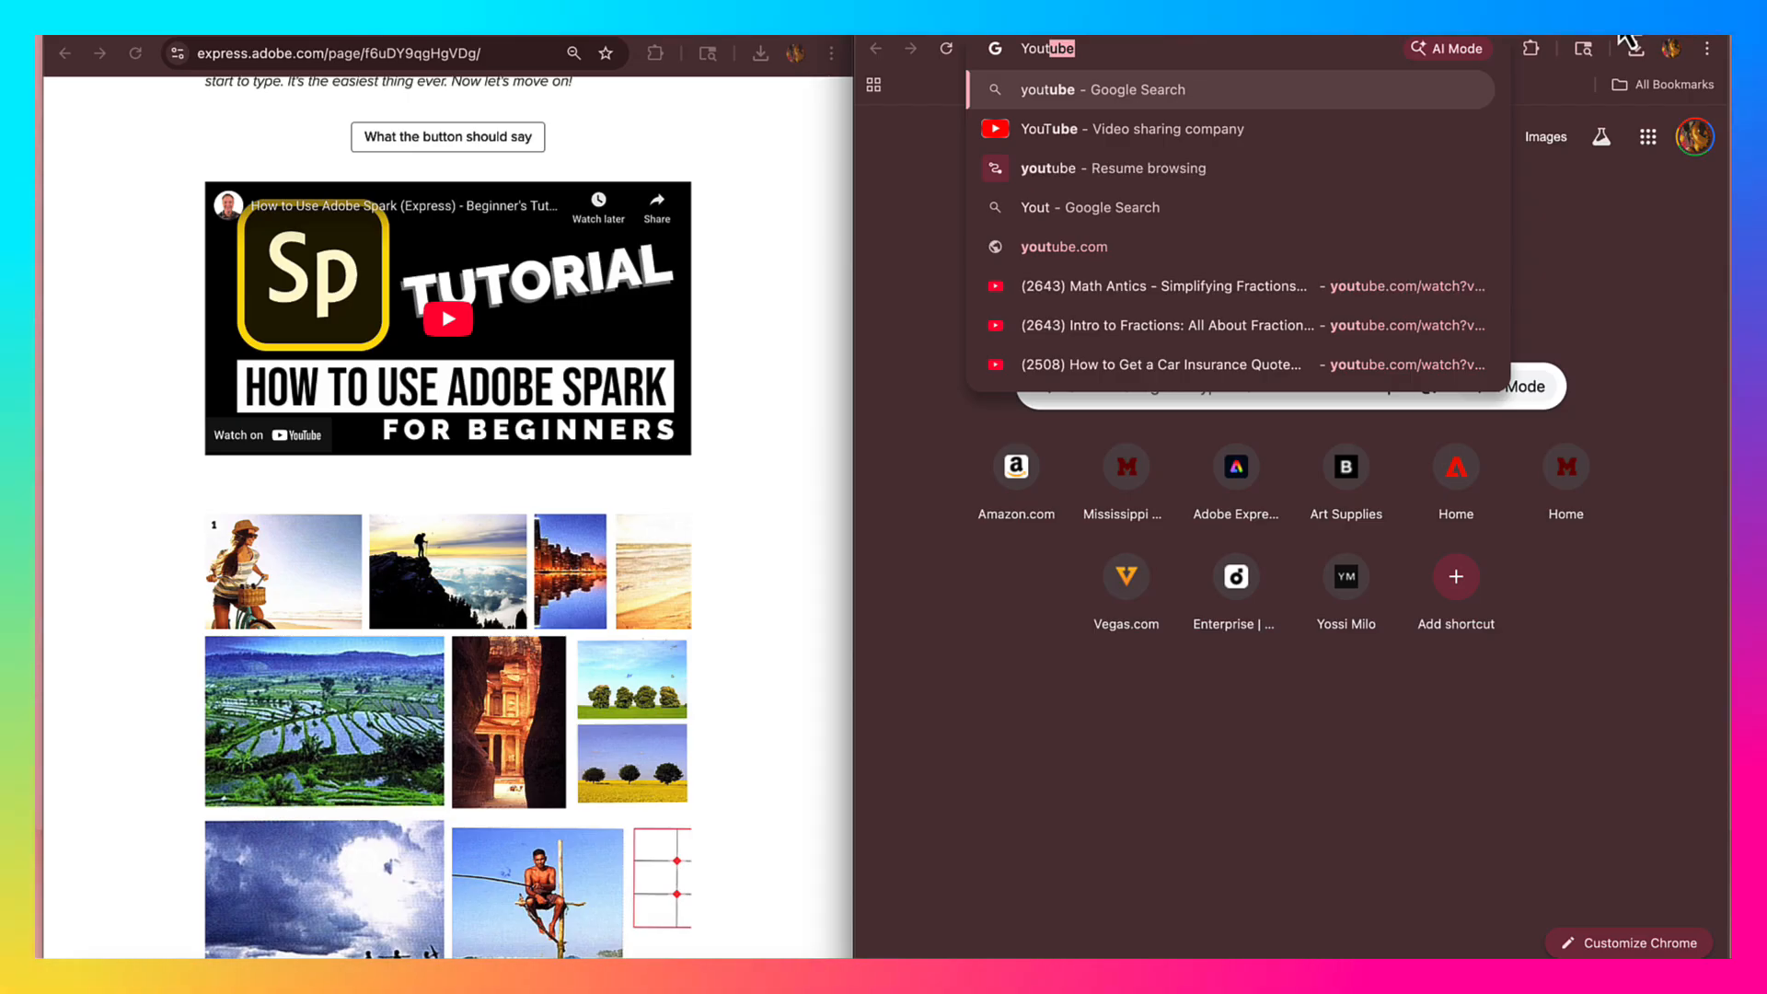
pyautogui.press('Return')
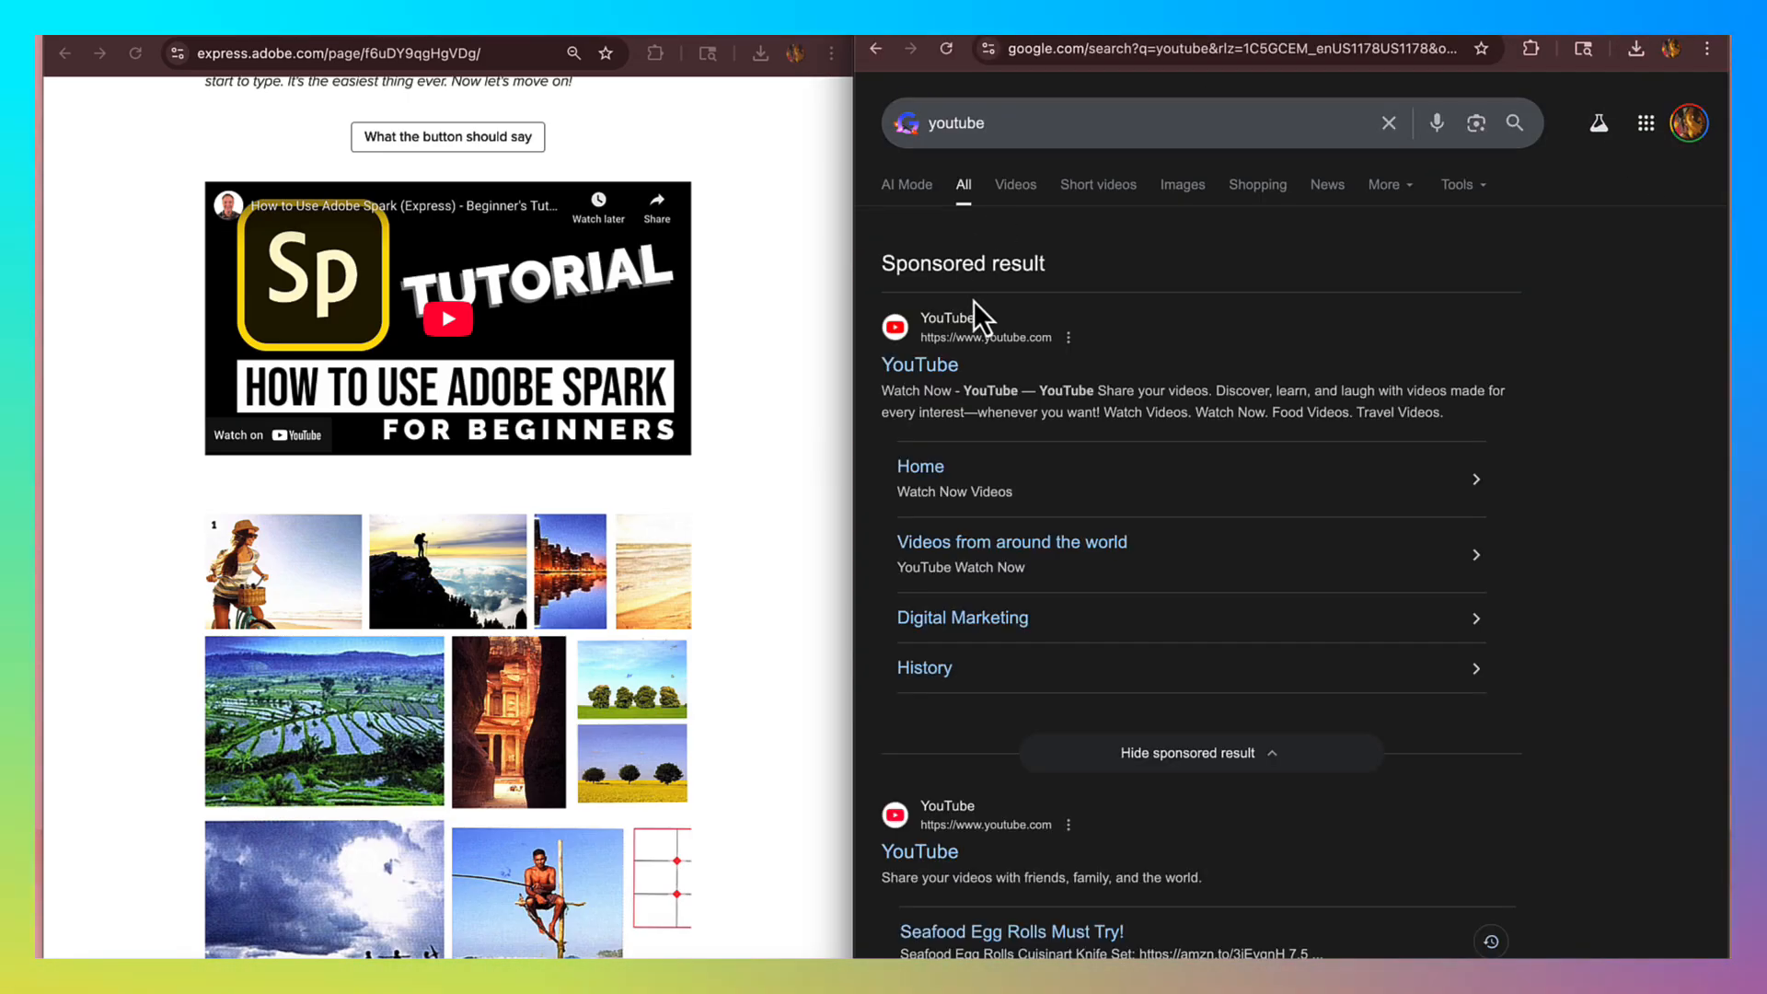
pyautogui.click(966, 336)
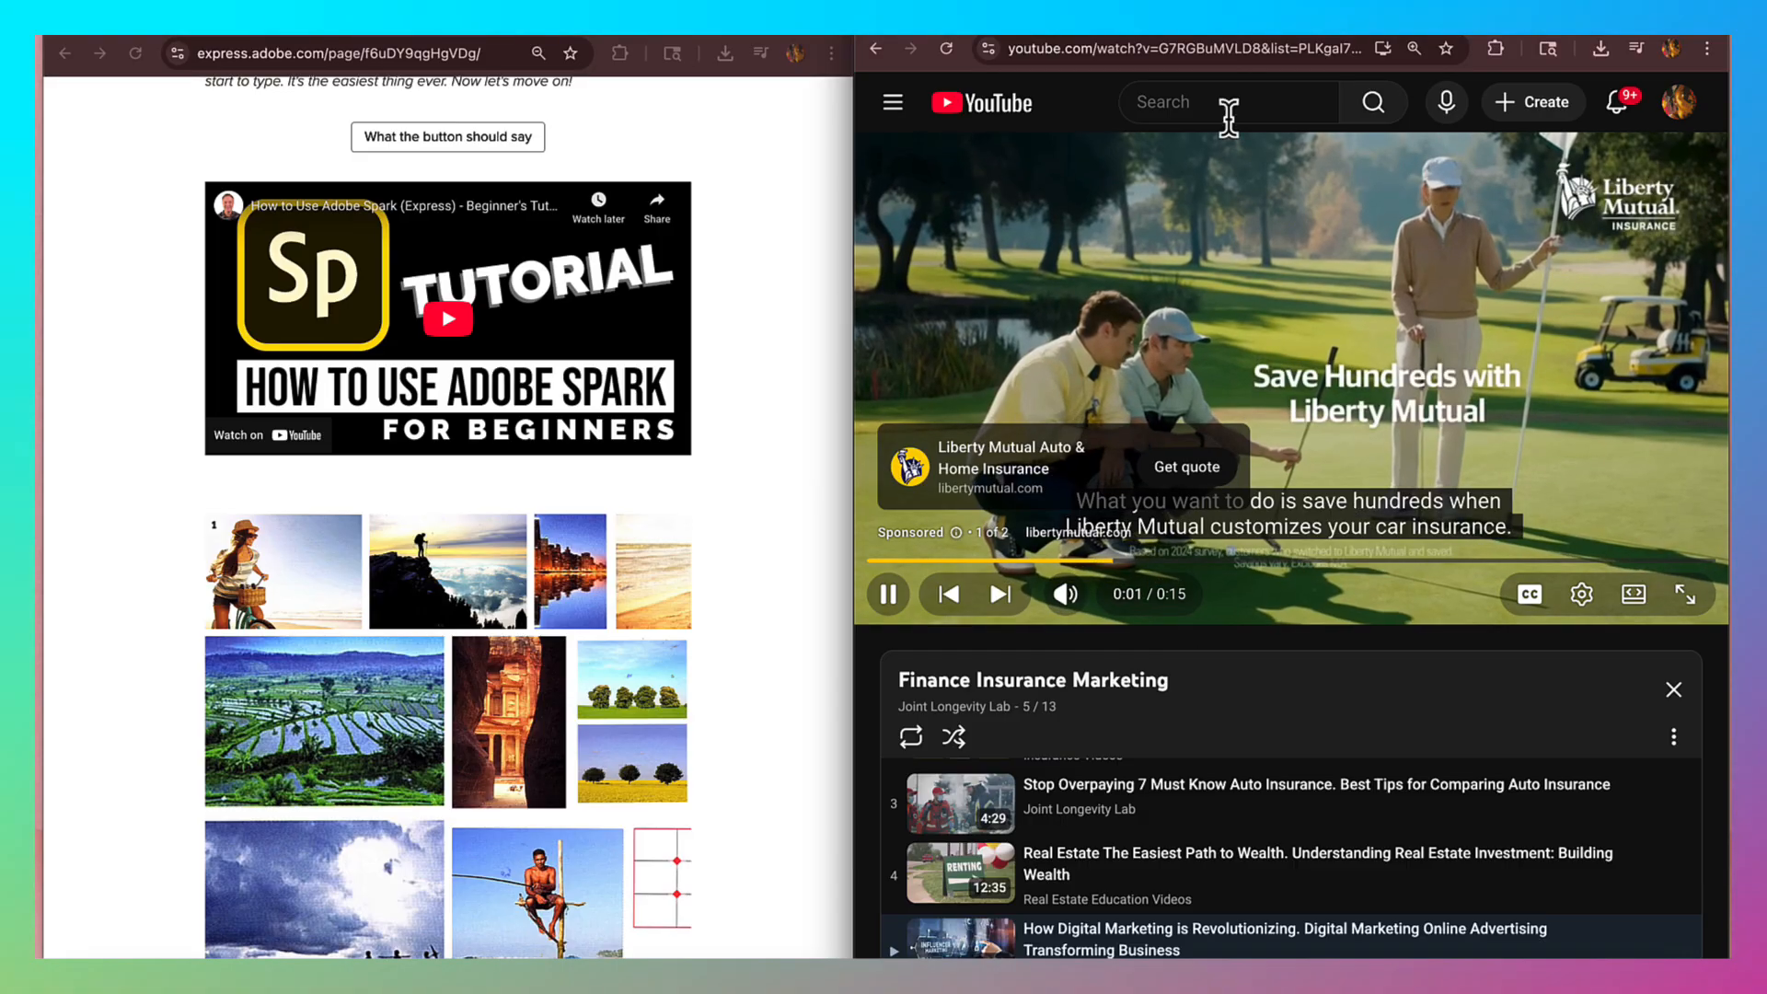
pyautogui.click(1215, 102)
pyautogui.write('dogs')
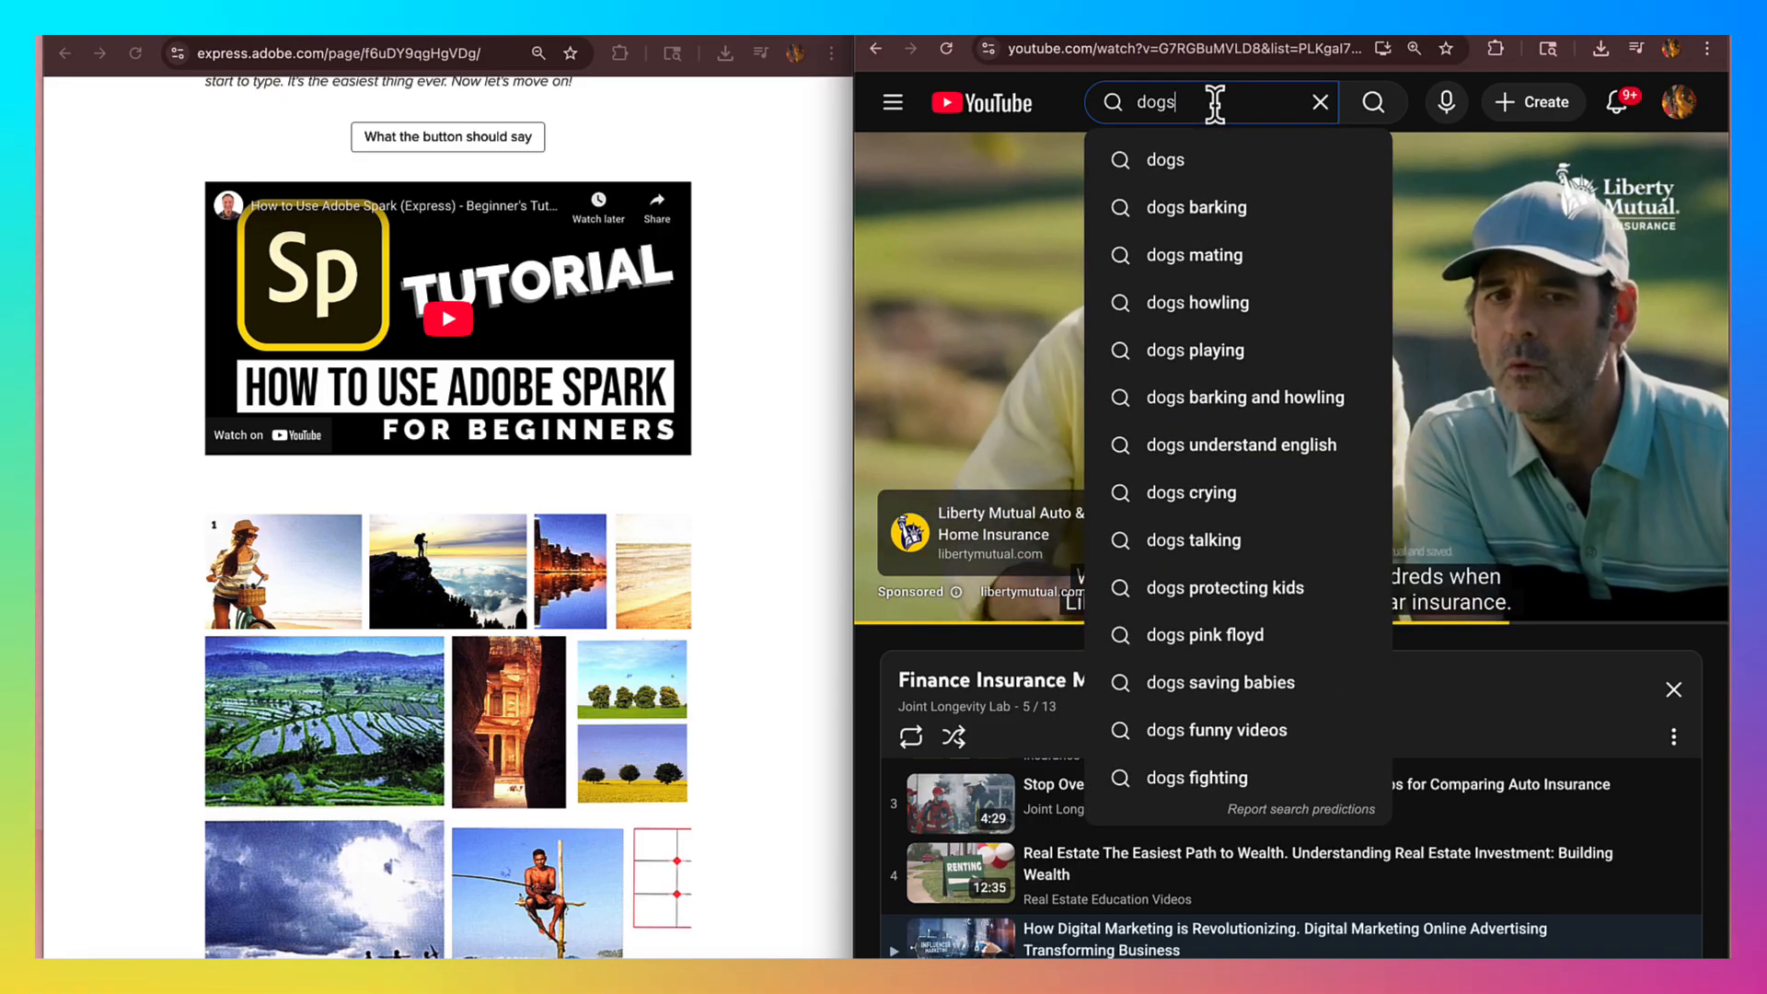
pyautogui.press('Return')
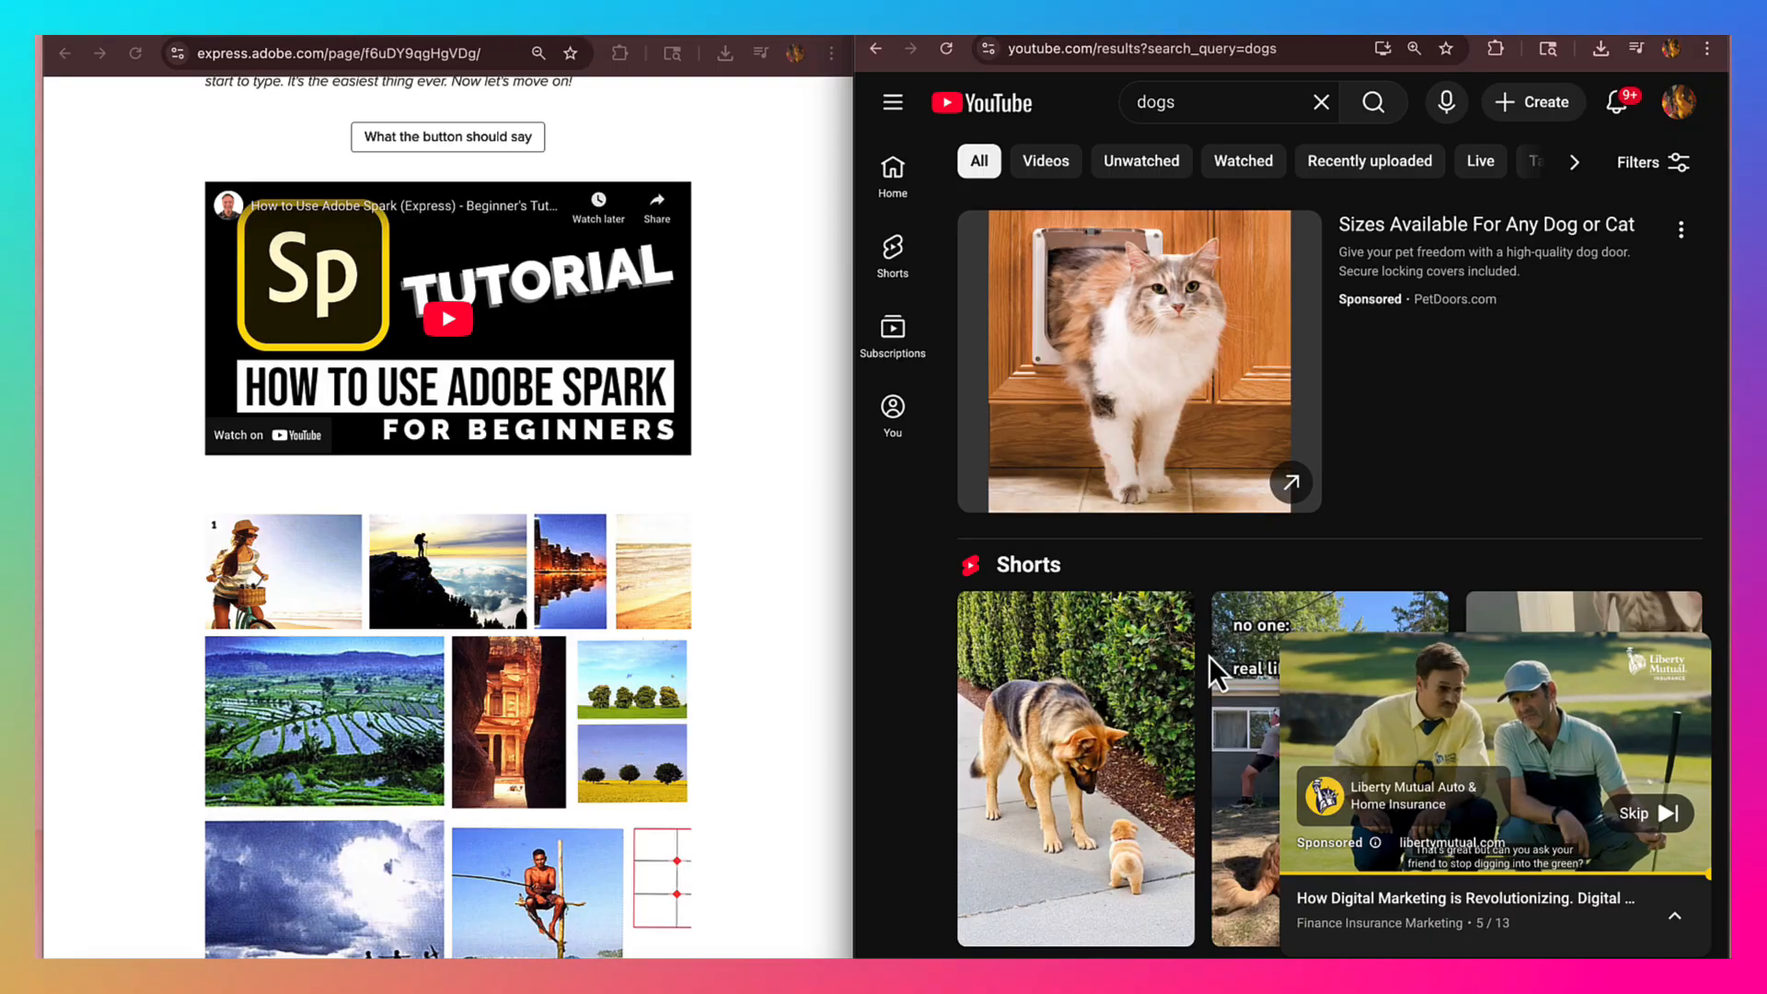
# - Open the short of the German shepherd with the tiny puppy, dismiss the mini player, and copy the short's share link
pyautogui.click(1117, 814)
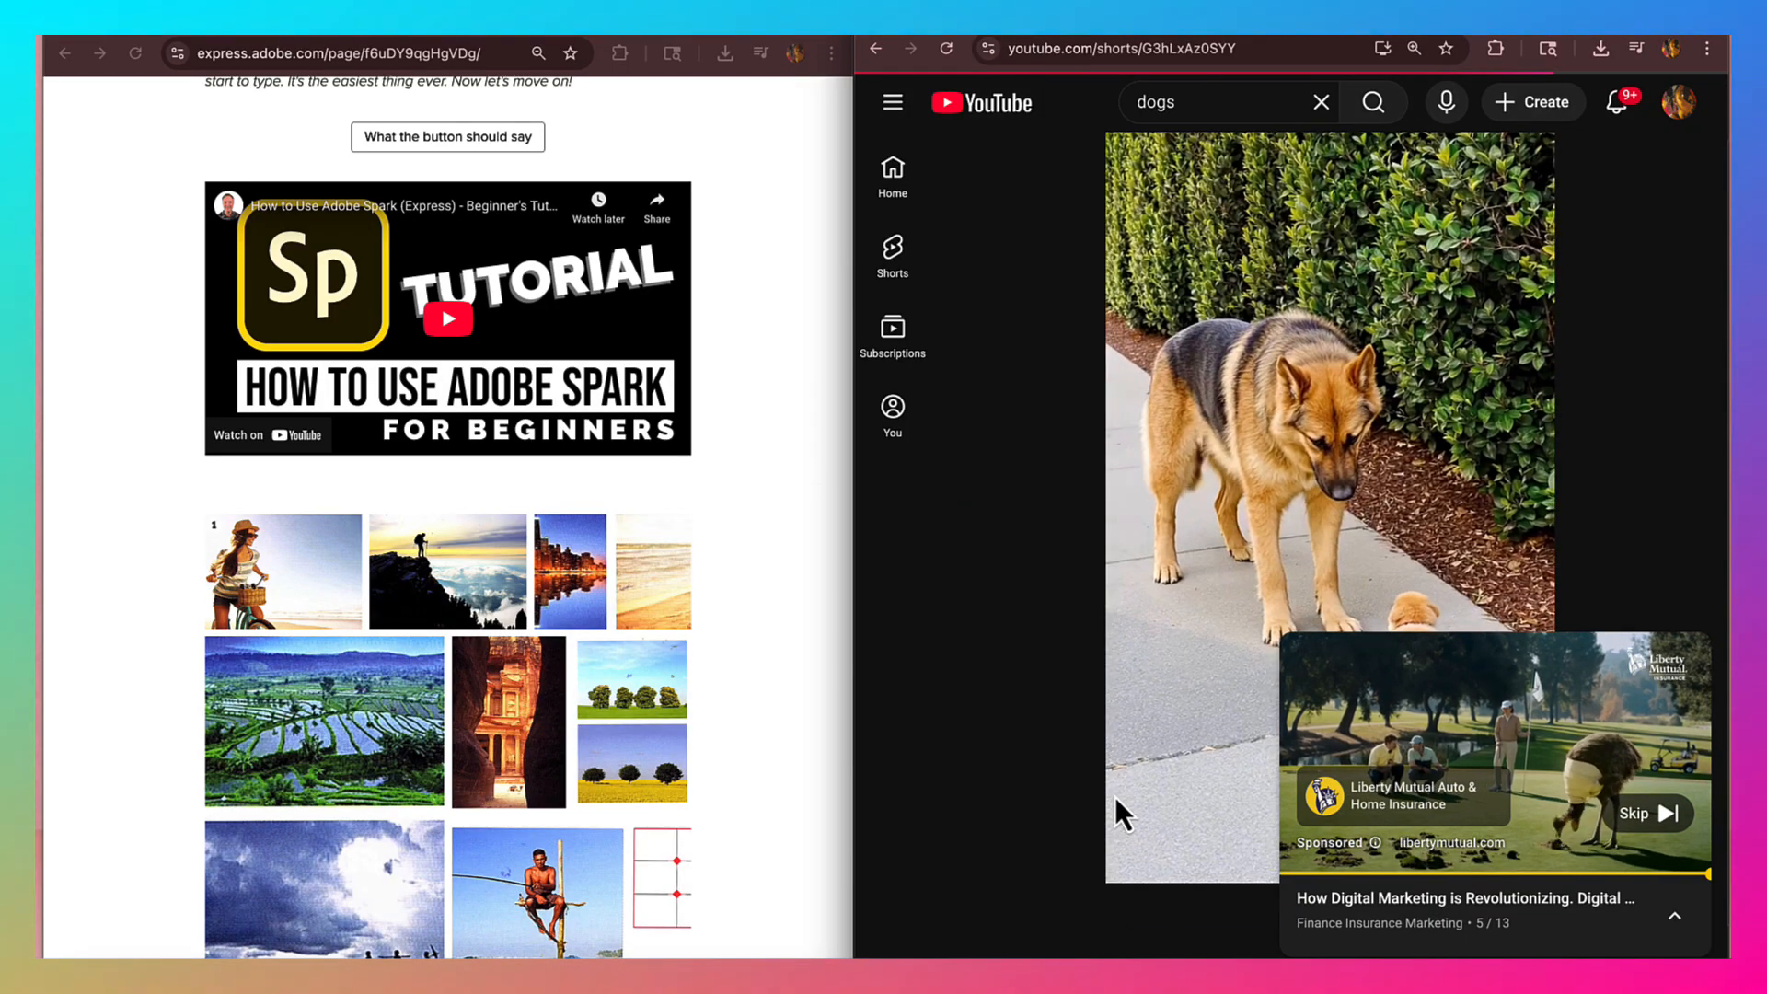
pyautogui.moveTo(1679, 672)
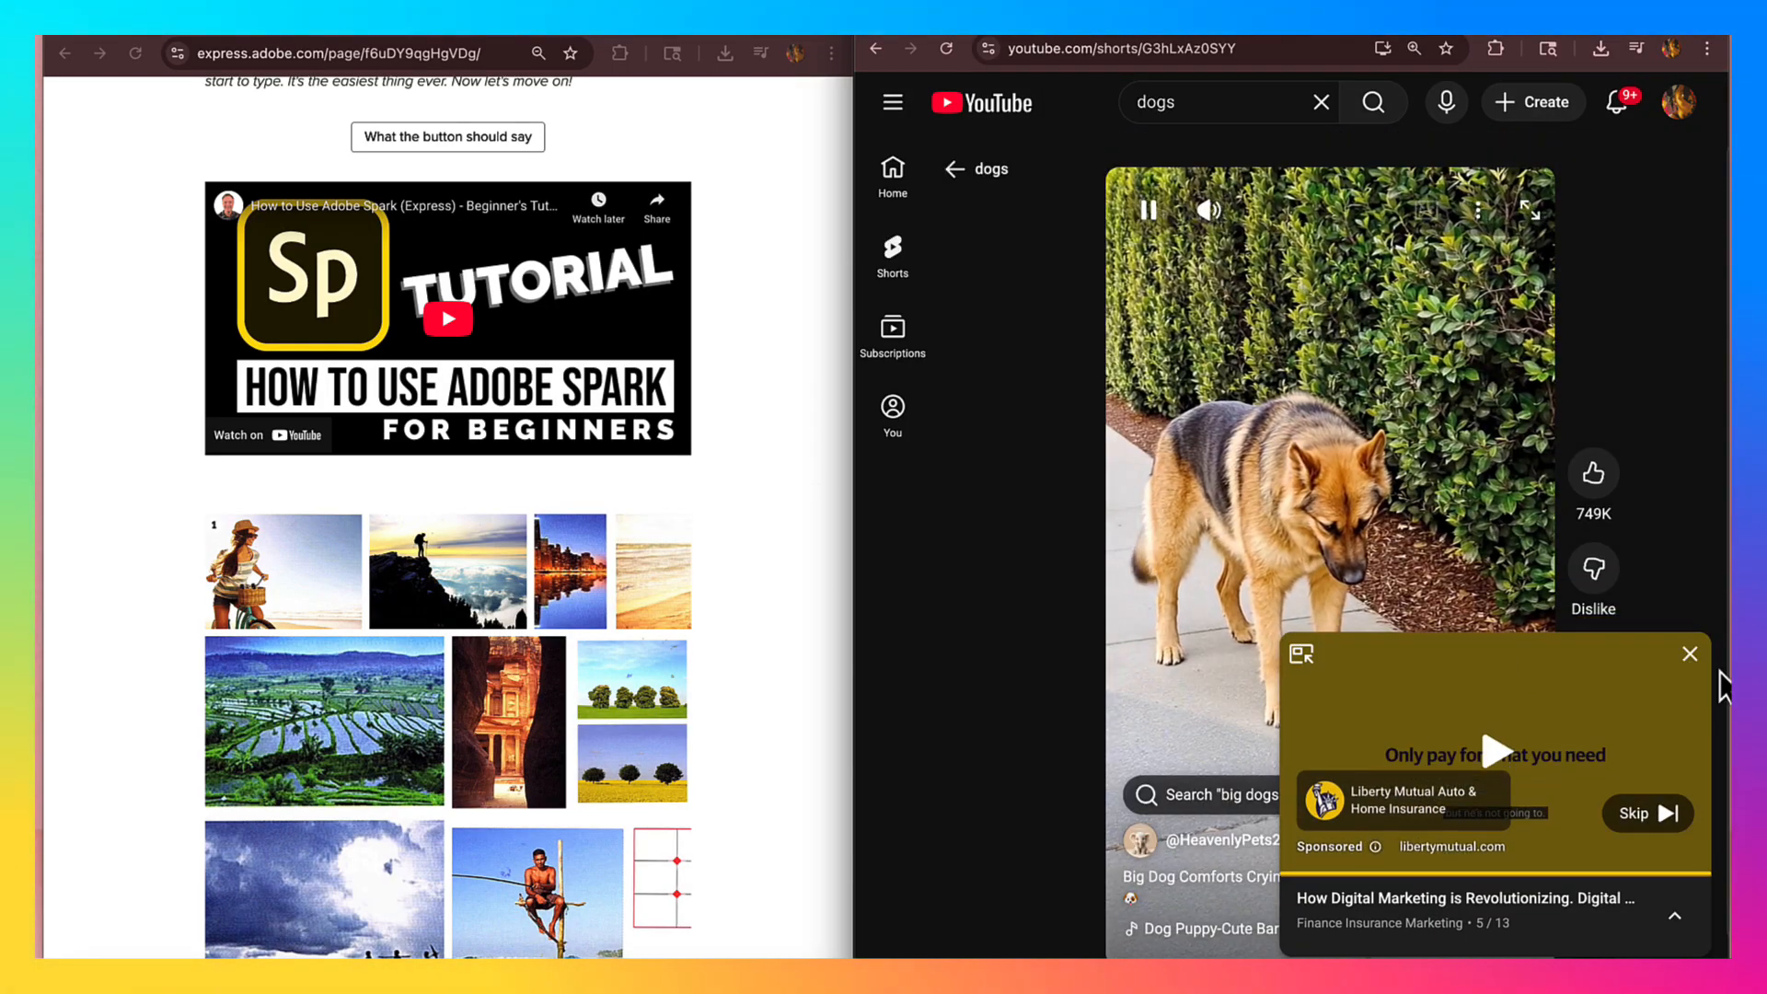
pyautogui.click(1690, 654)
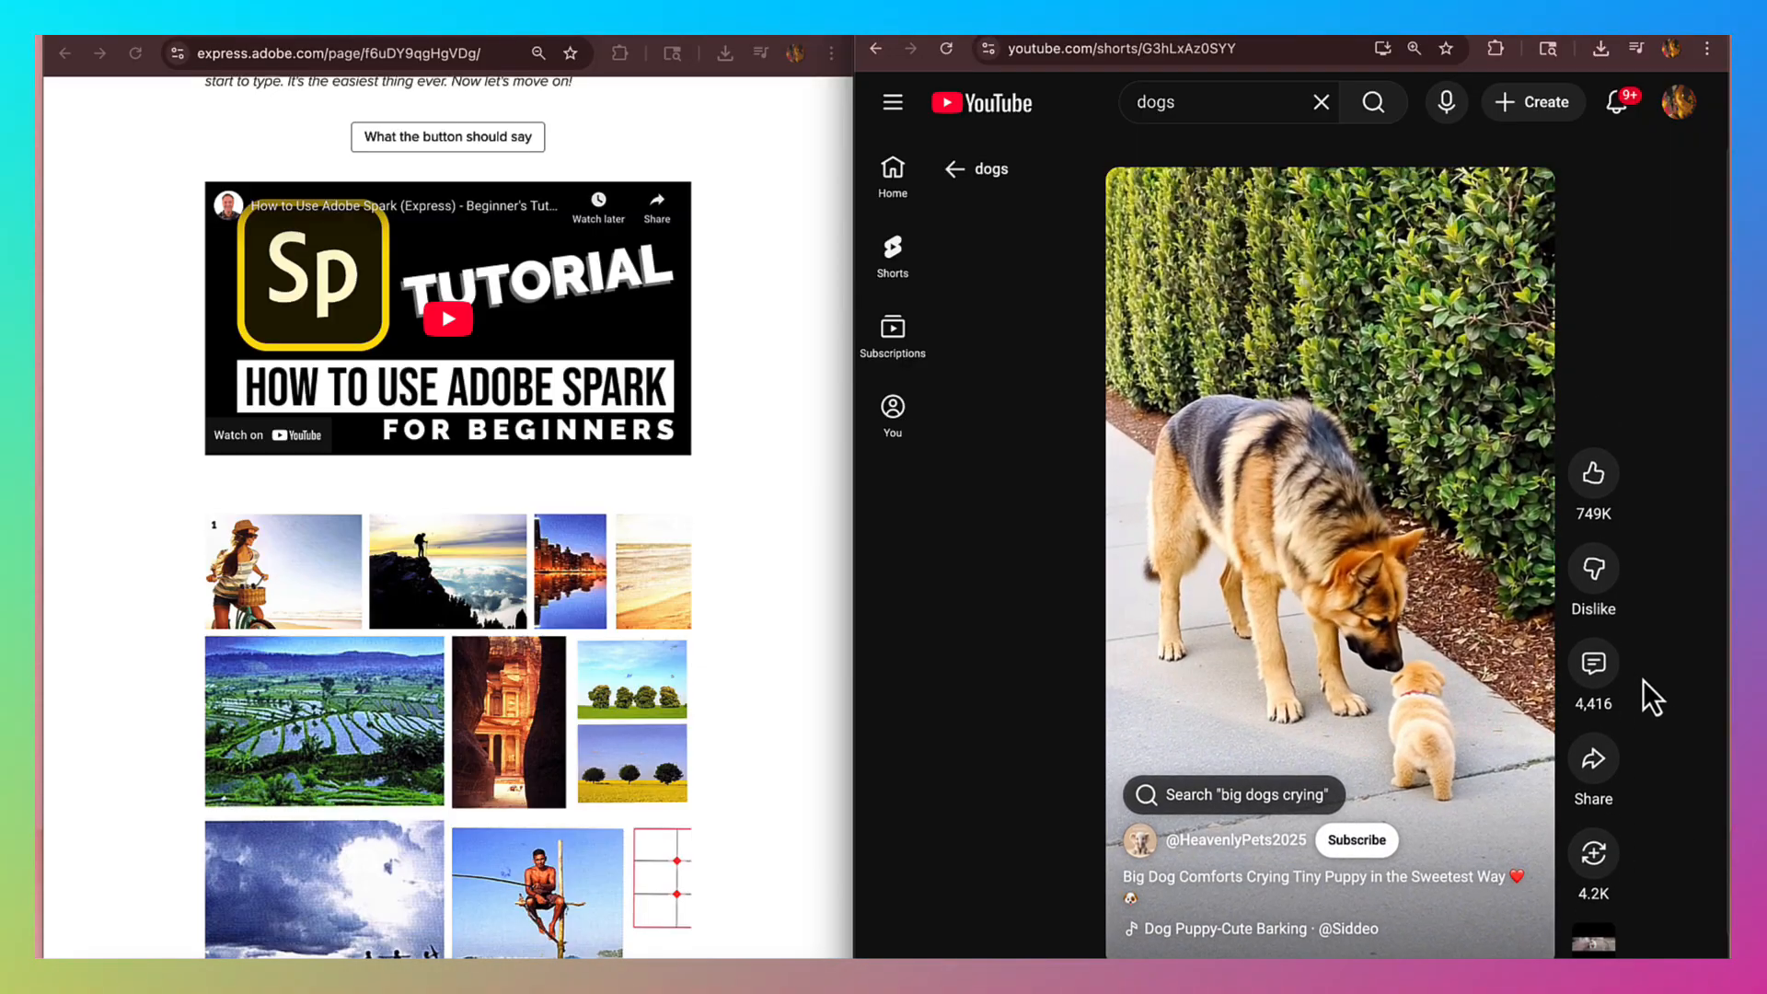
pyautogui.click(1595, 761)
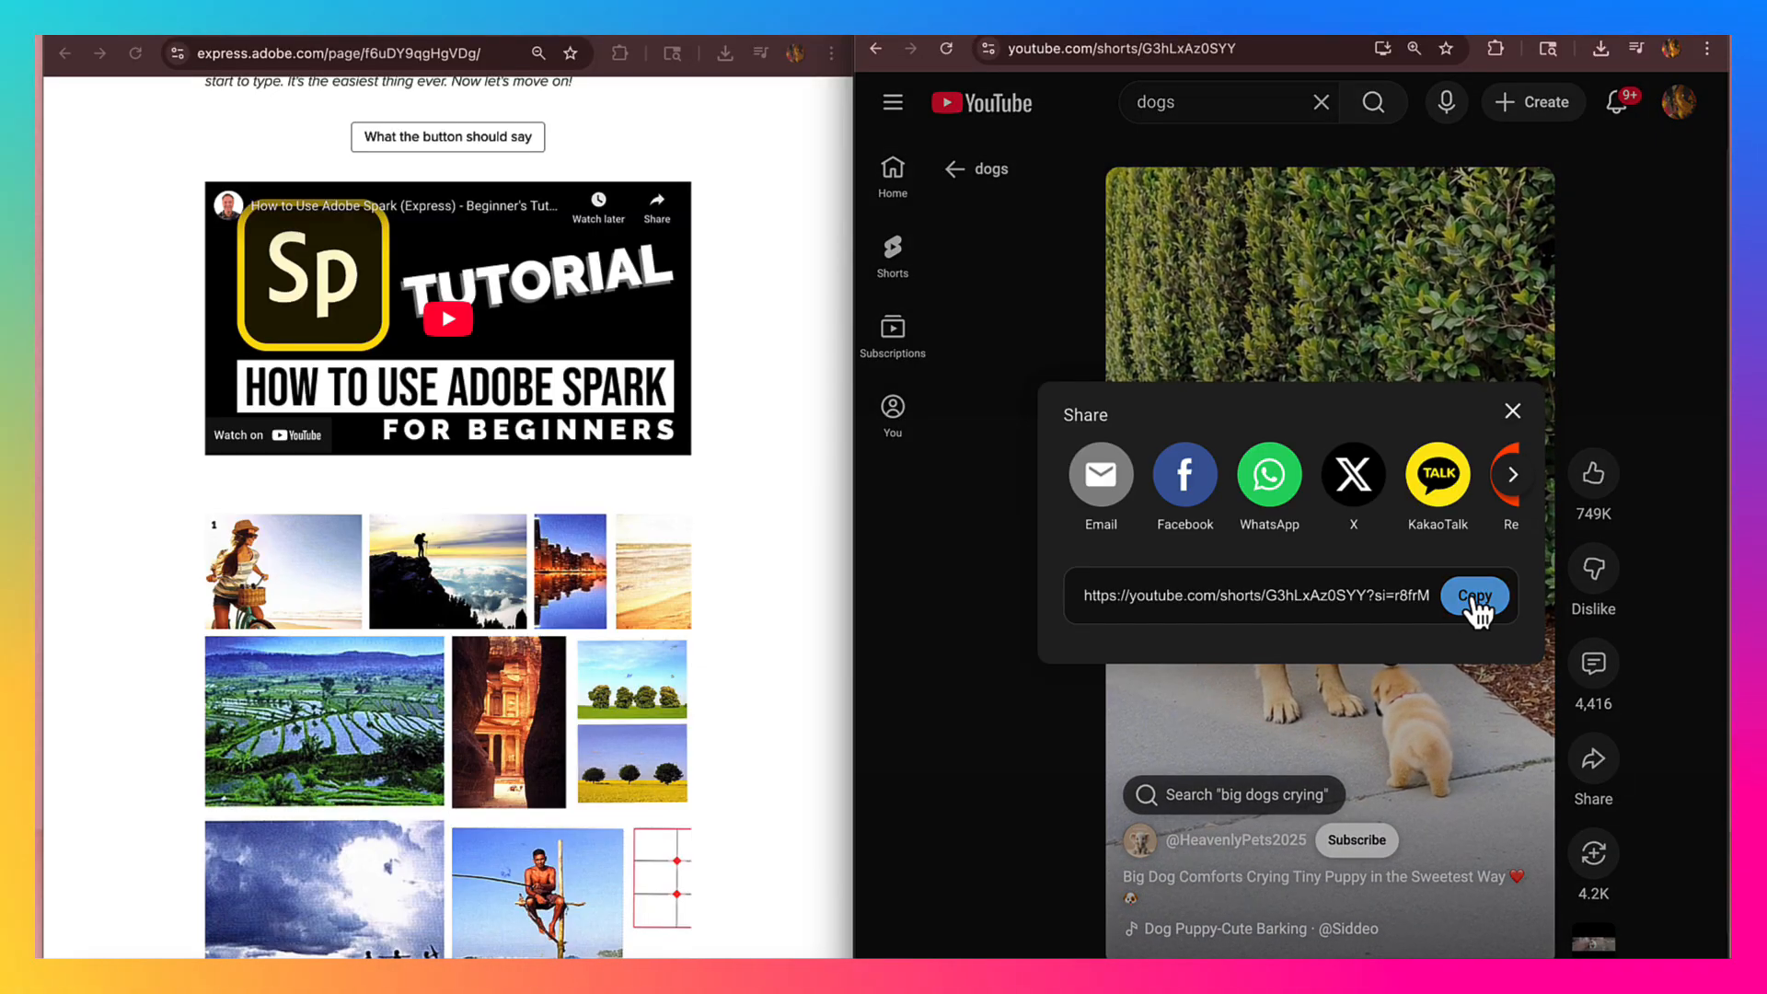
pyautogui.click(1475, 600)
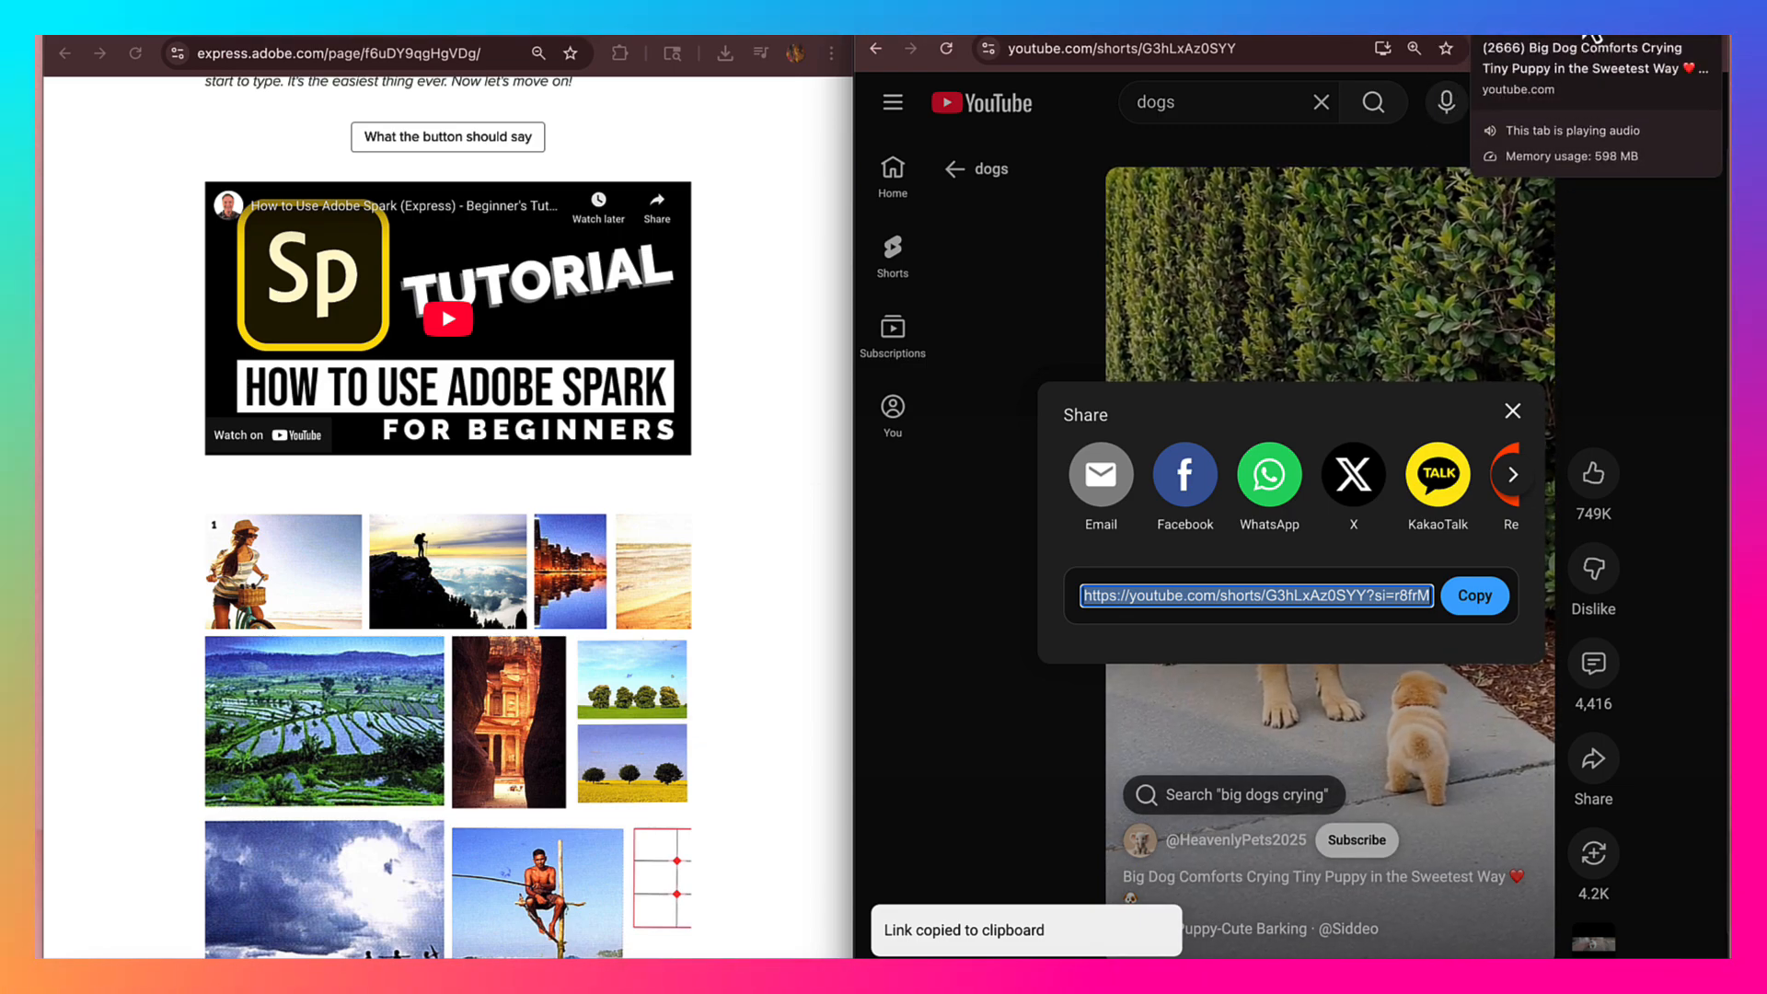
# - Back in the Adobe Express page, add a centered button labeled "Dogs" below the sentence, linked to the copied YouTube short
pyautogui.click(1589, 39)
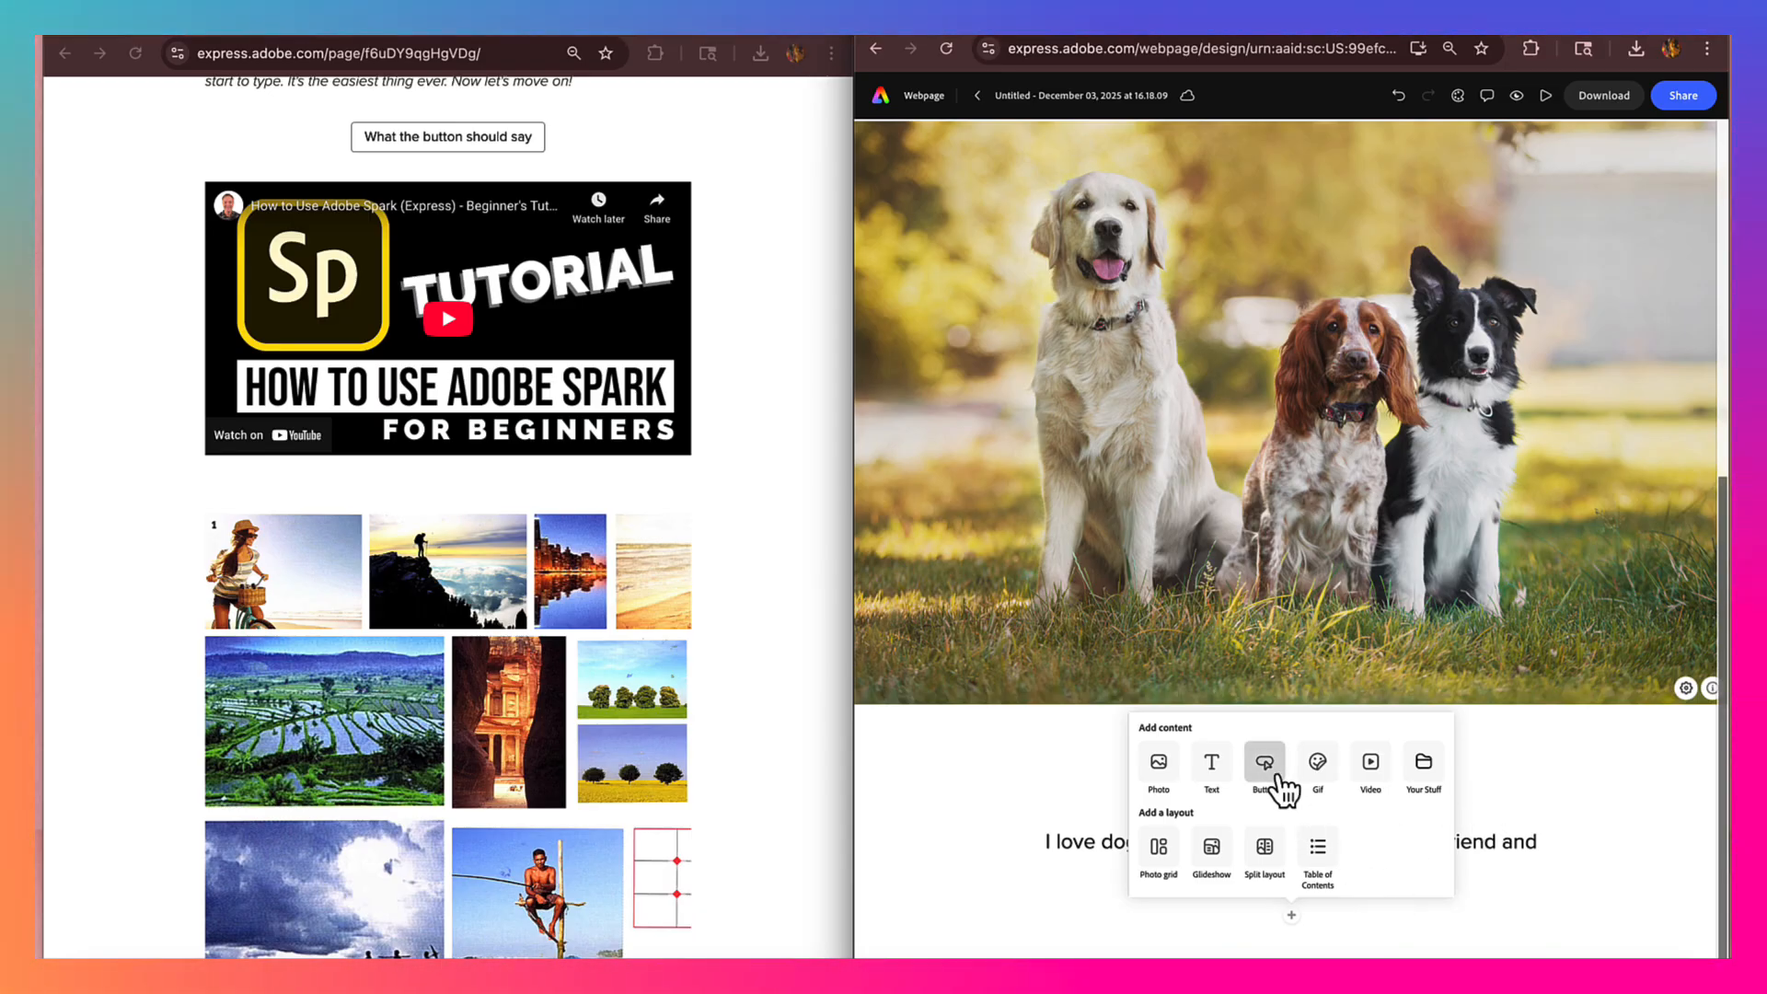
pyautogui.click(1515, 755)
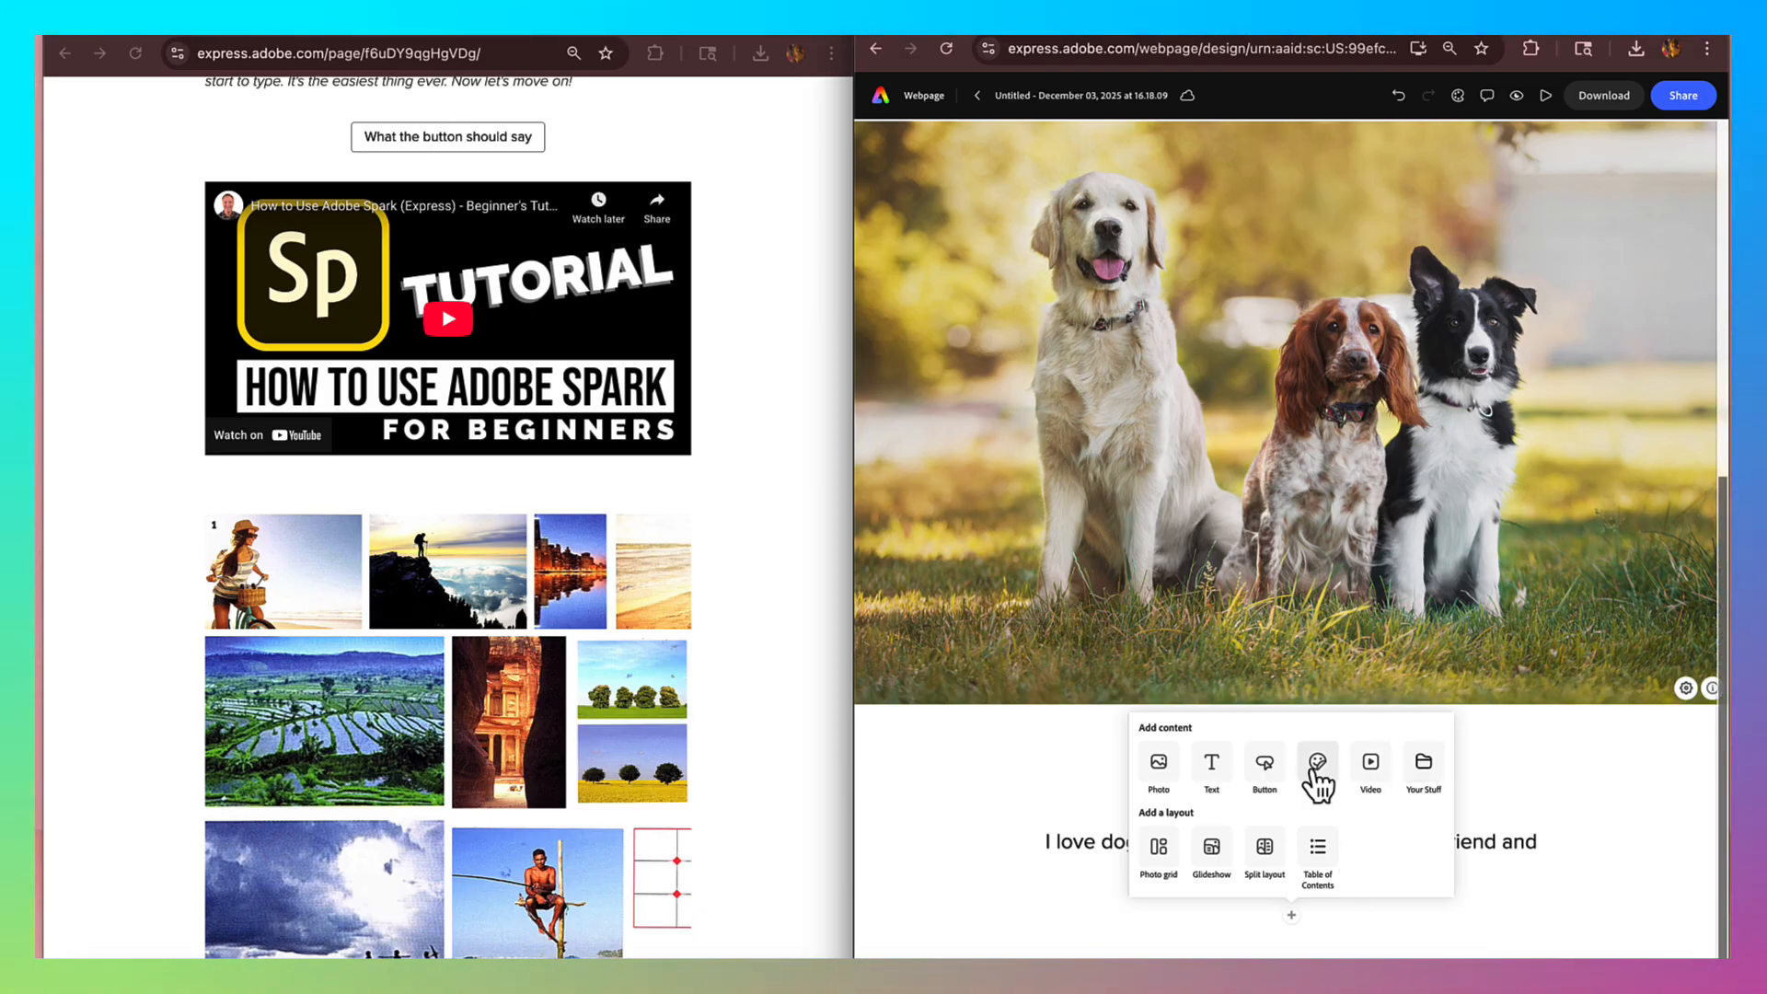
pyautogui.click(1264, 764)
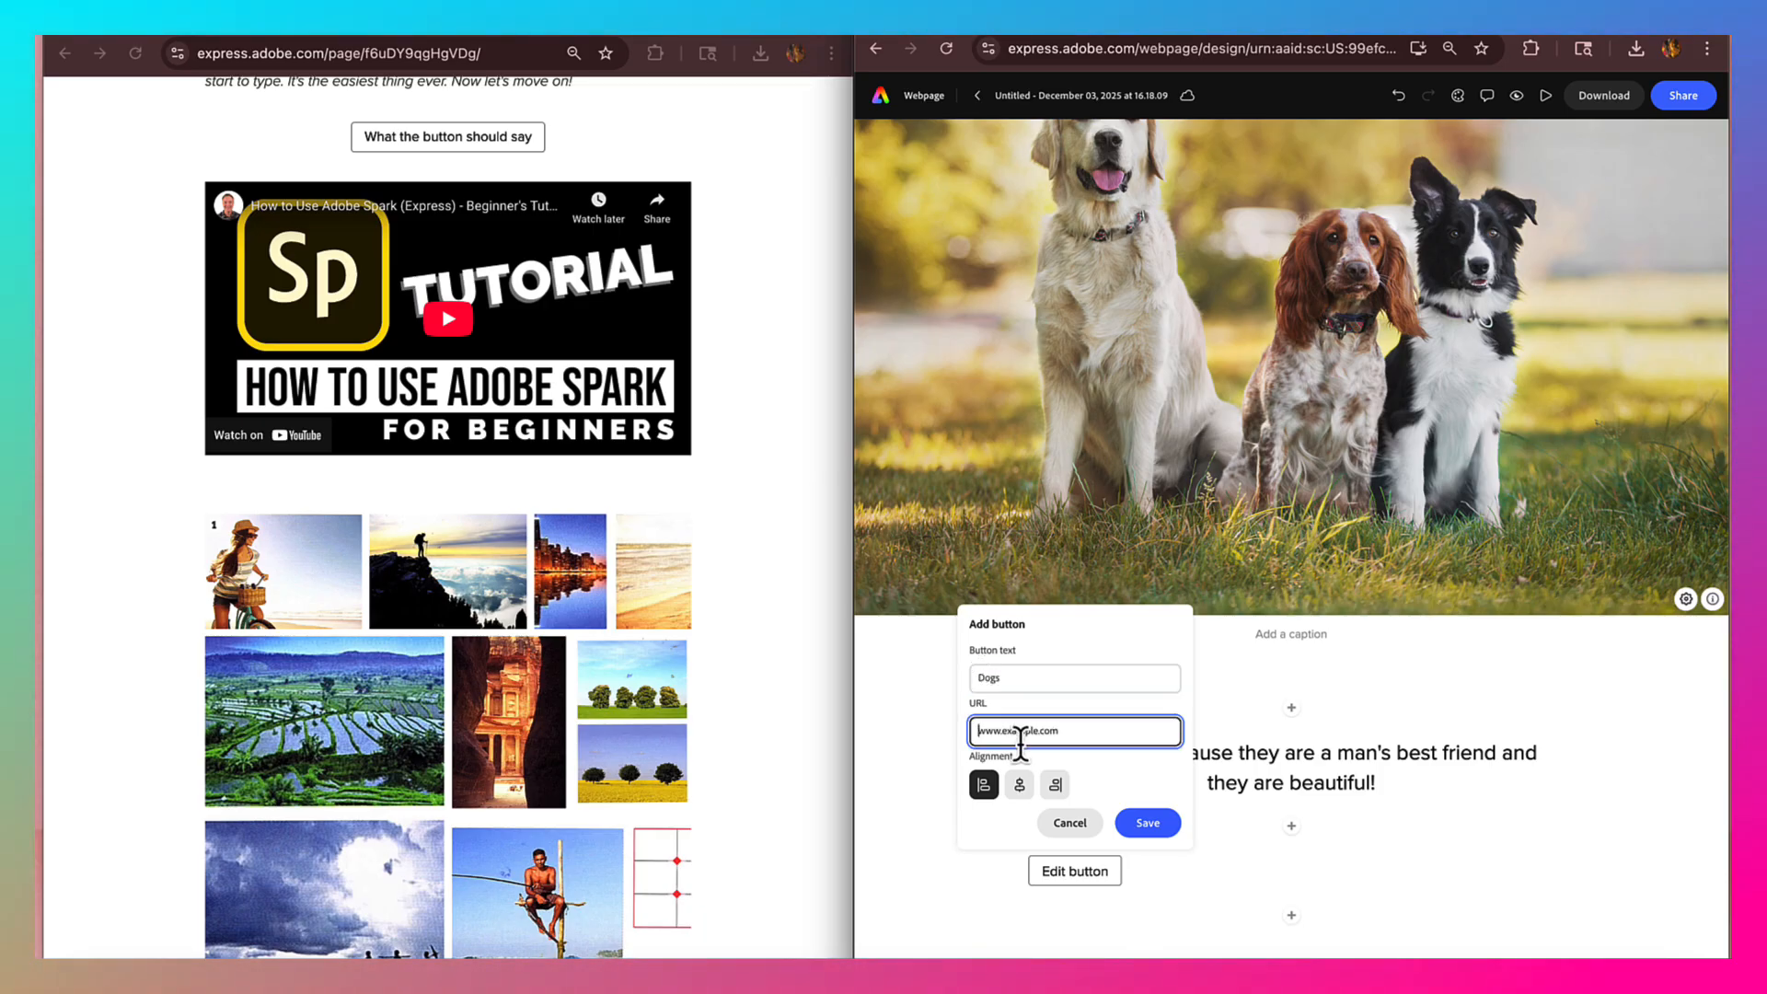
pyautogui.hotkey('ctrl', 'v')
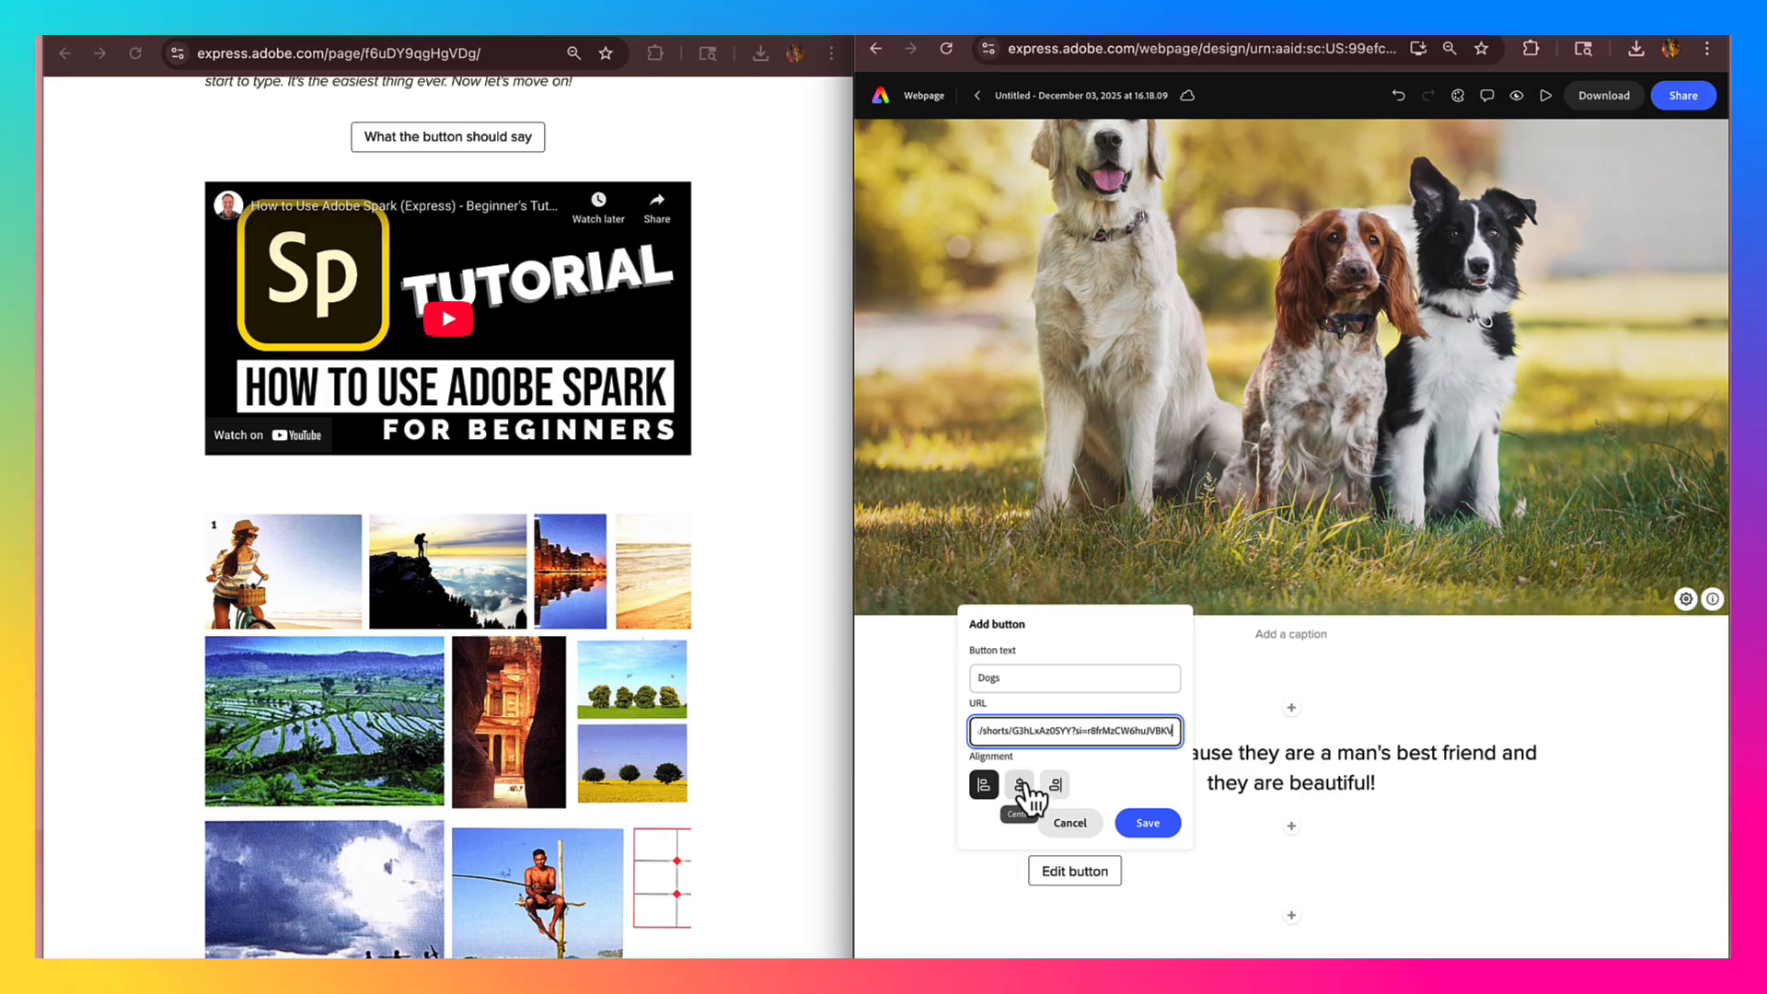
pyautogui.click(1147, 824)
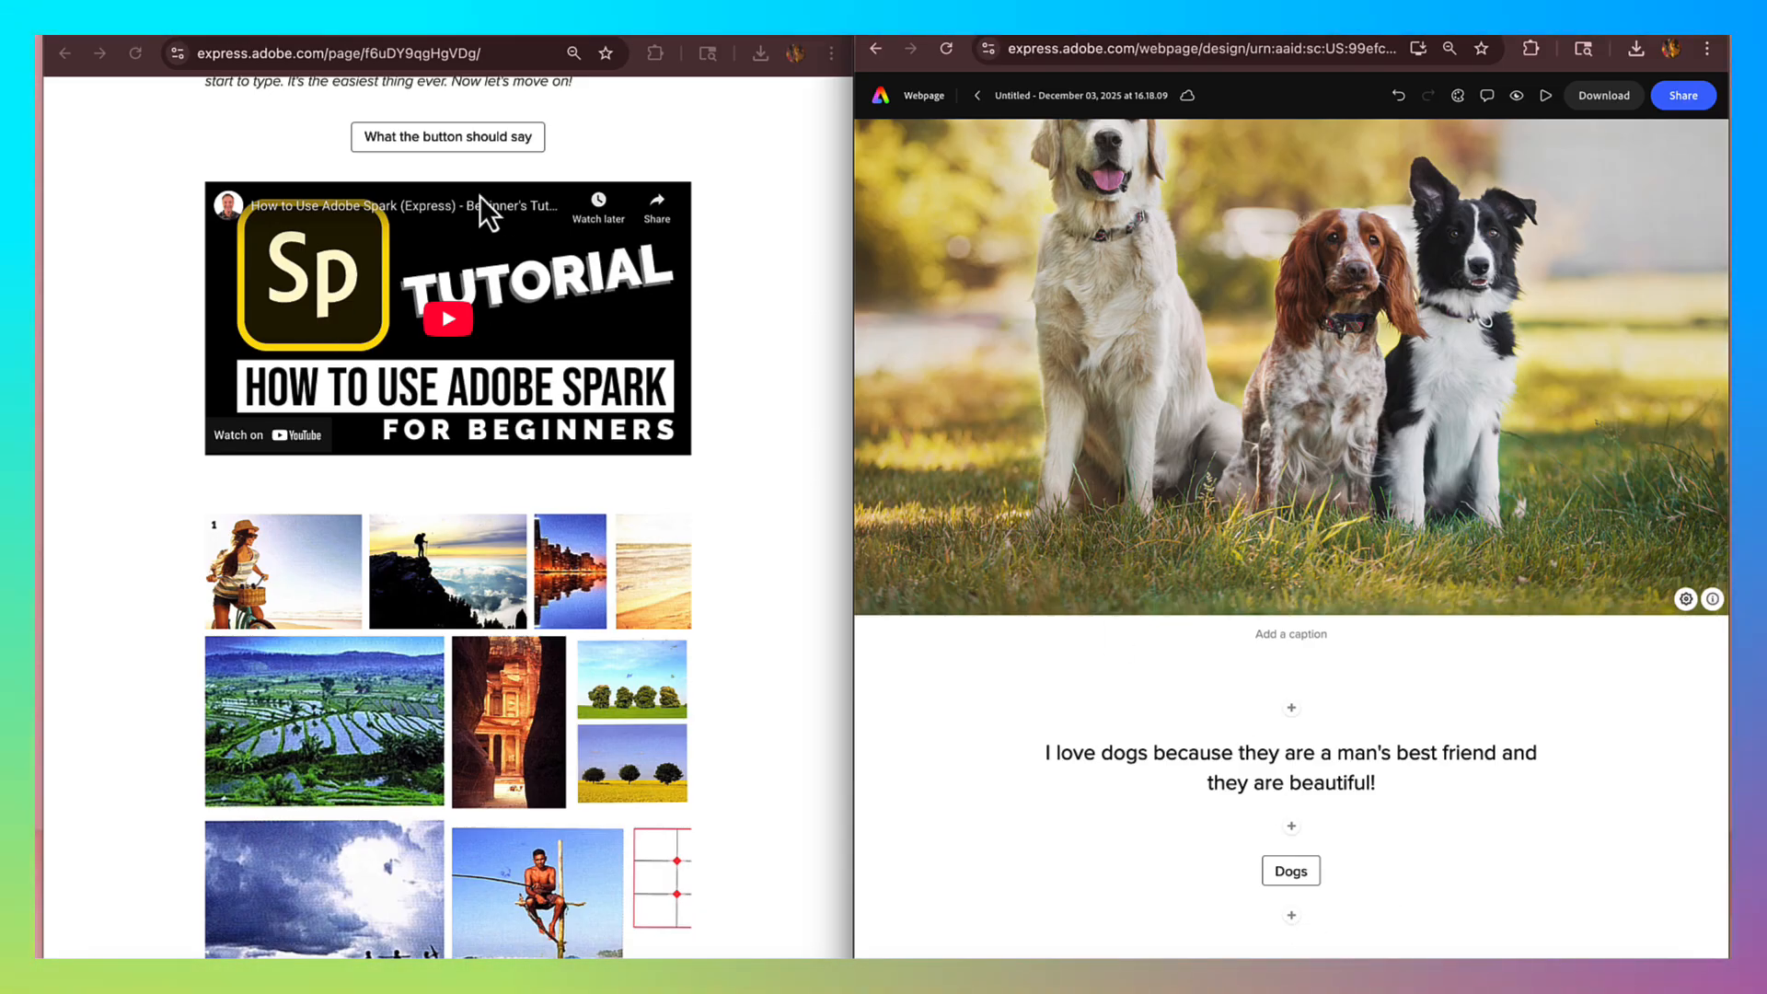
pyautogui.click(1254, 838)
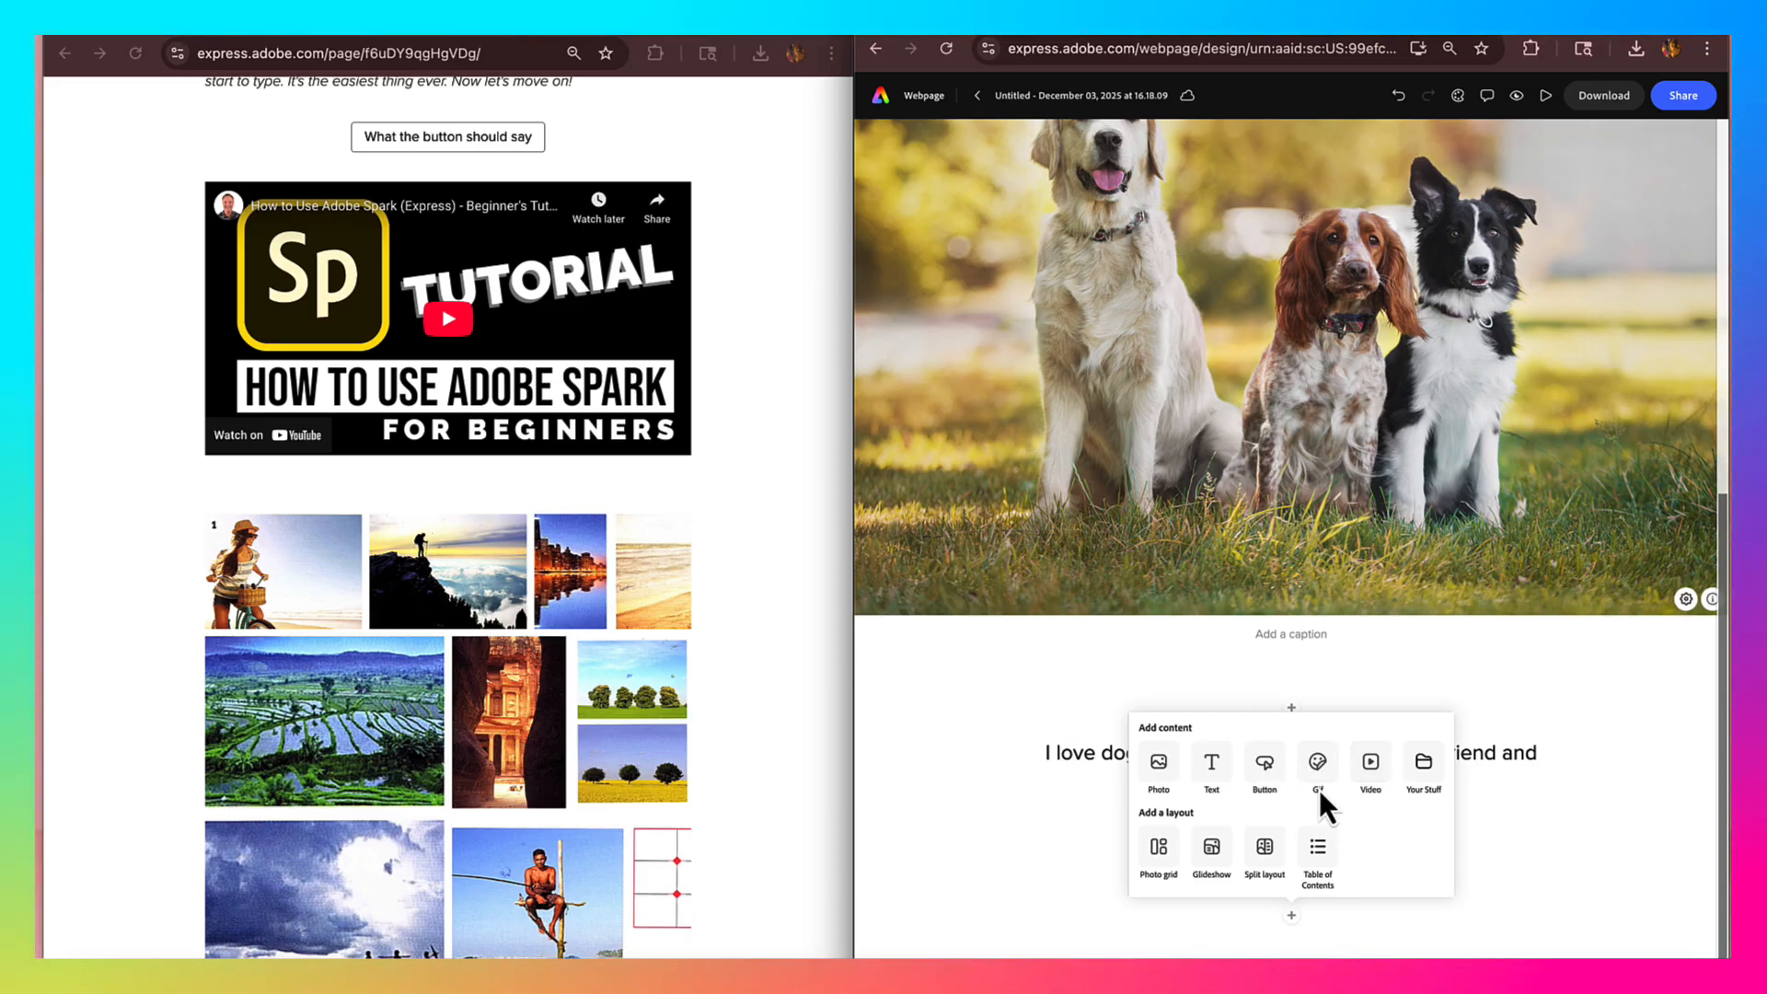
pyautogui.click(1318, 777)
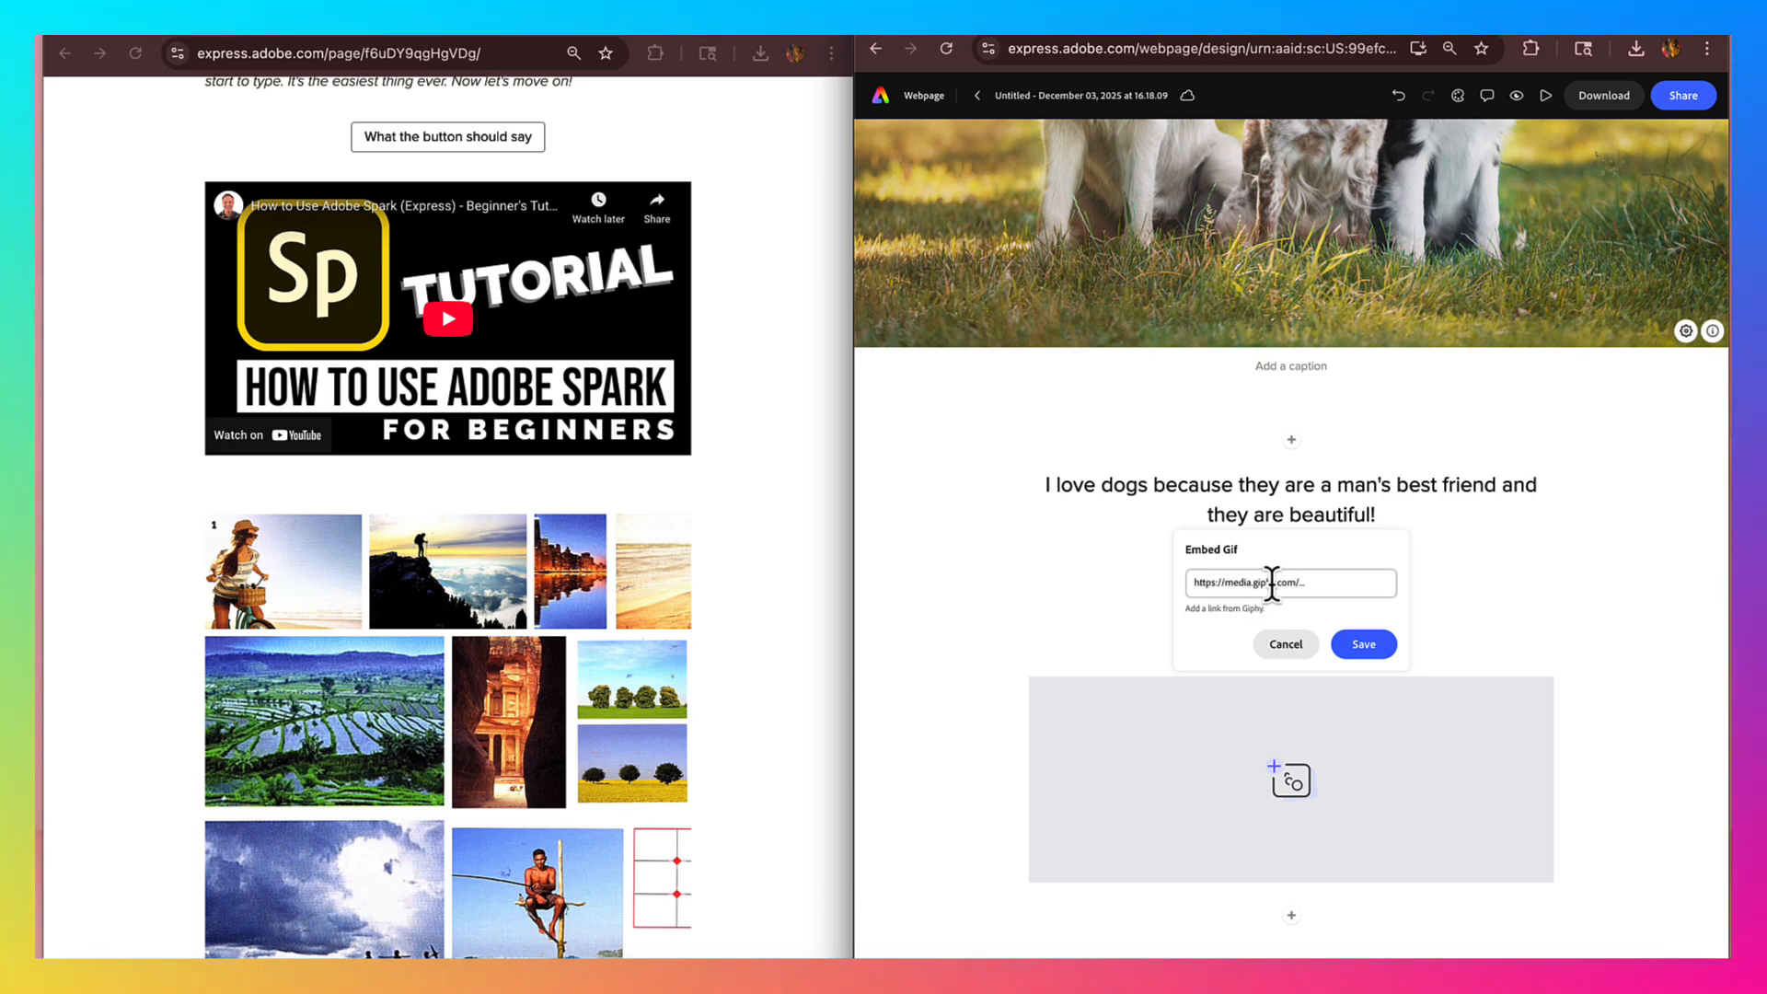
pyautogui.click(1287, 648)
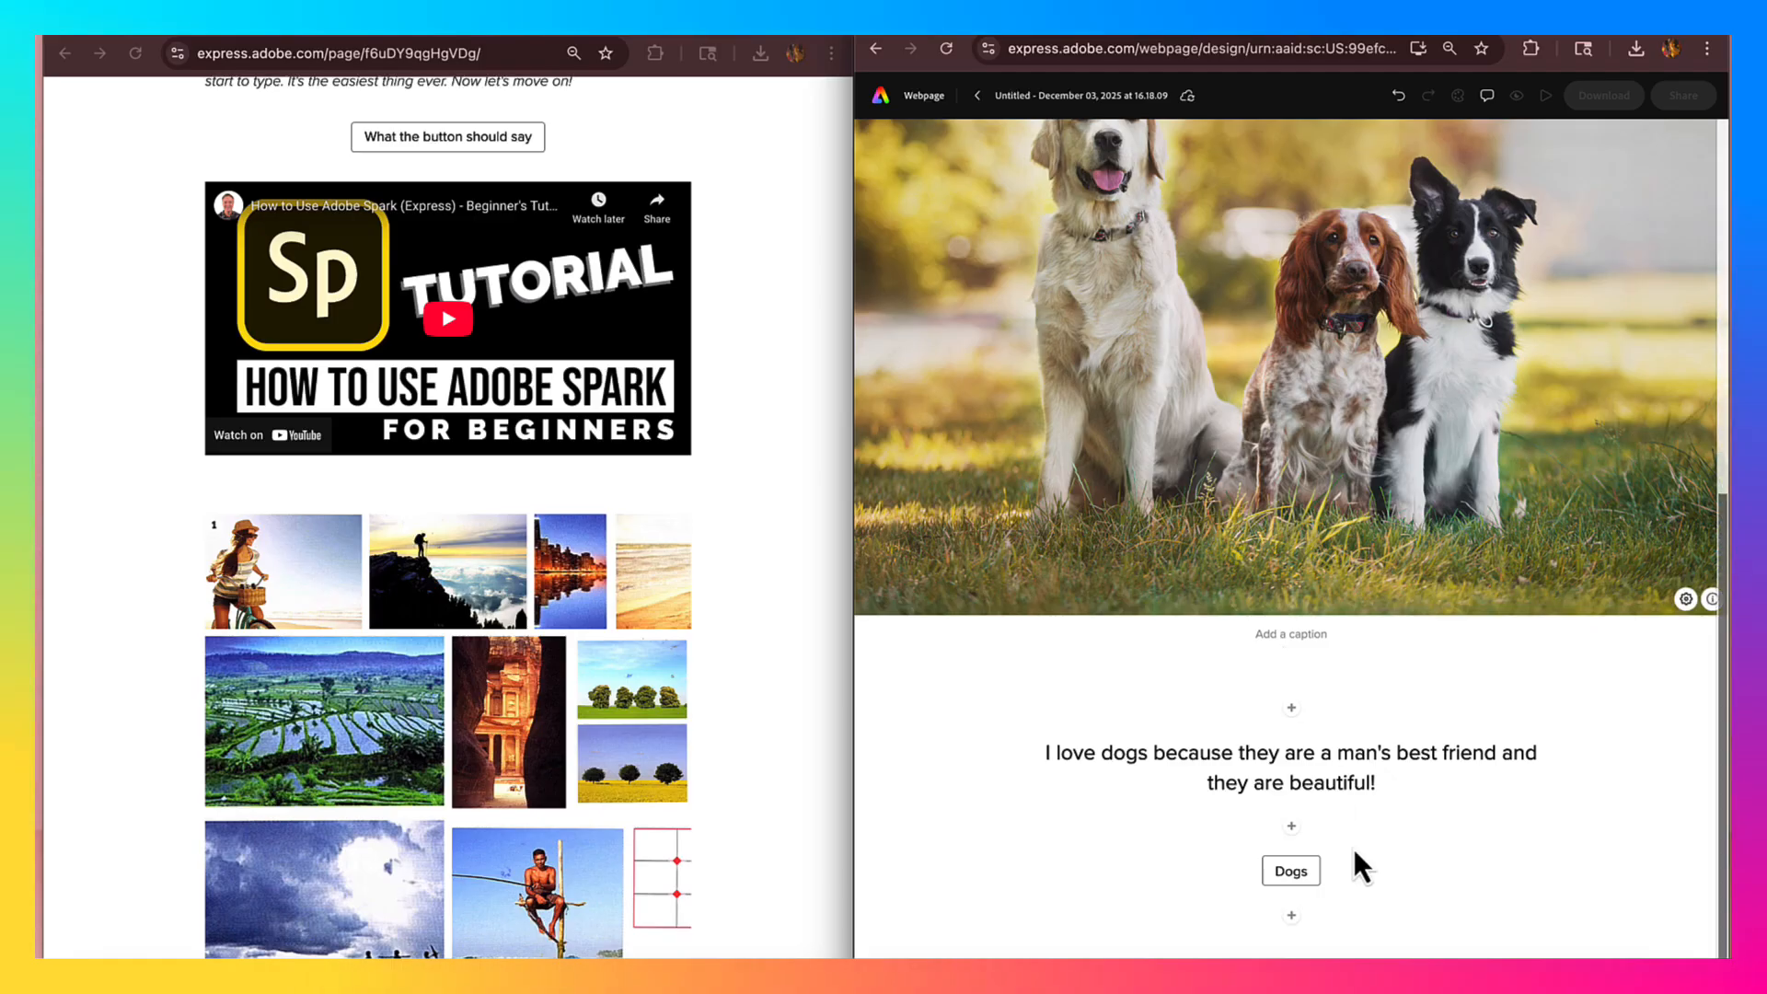
# - Try to embed the copied YouTube short as a video below the Dogs button, and cancel the video entry
pyautogui.click(1292, 916)
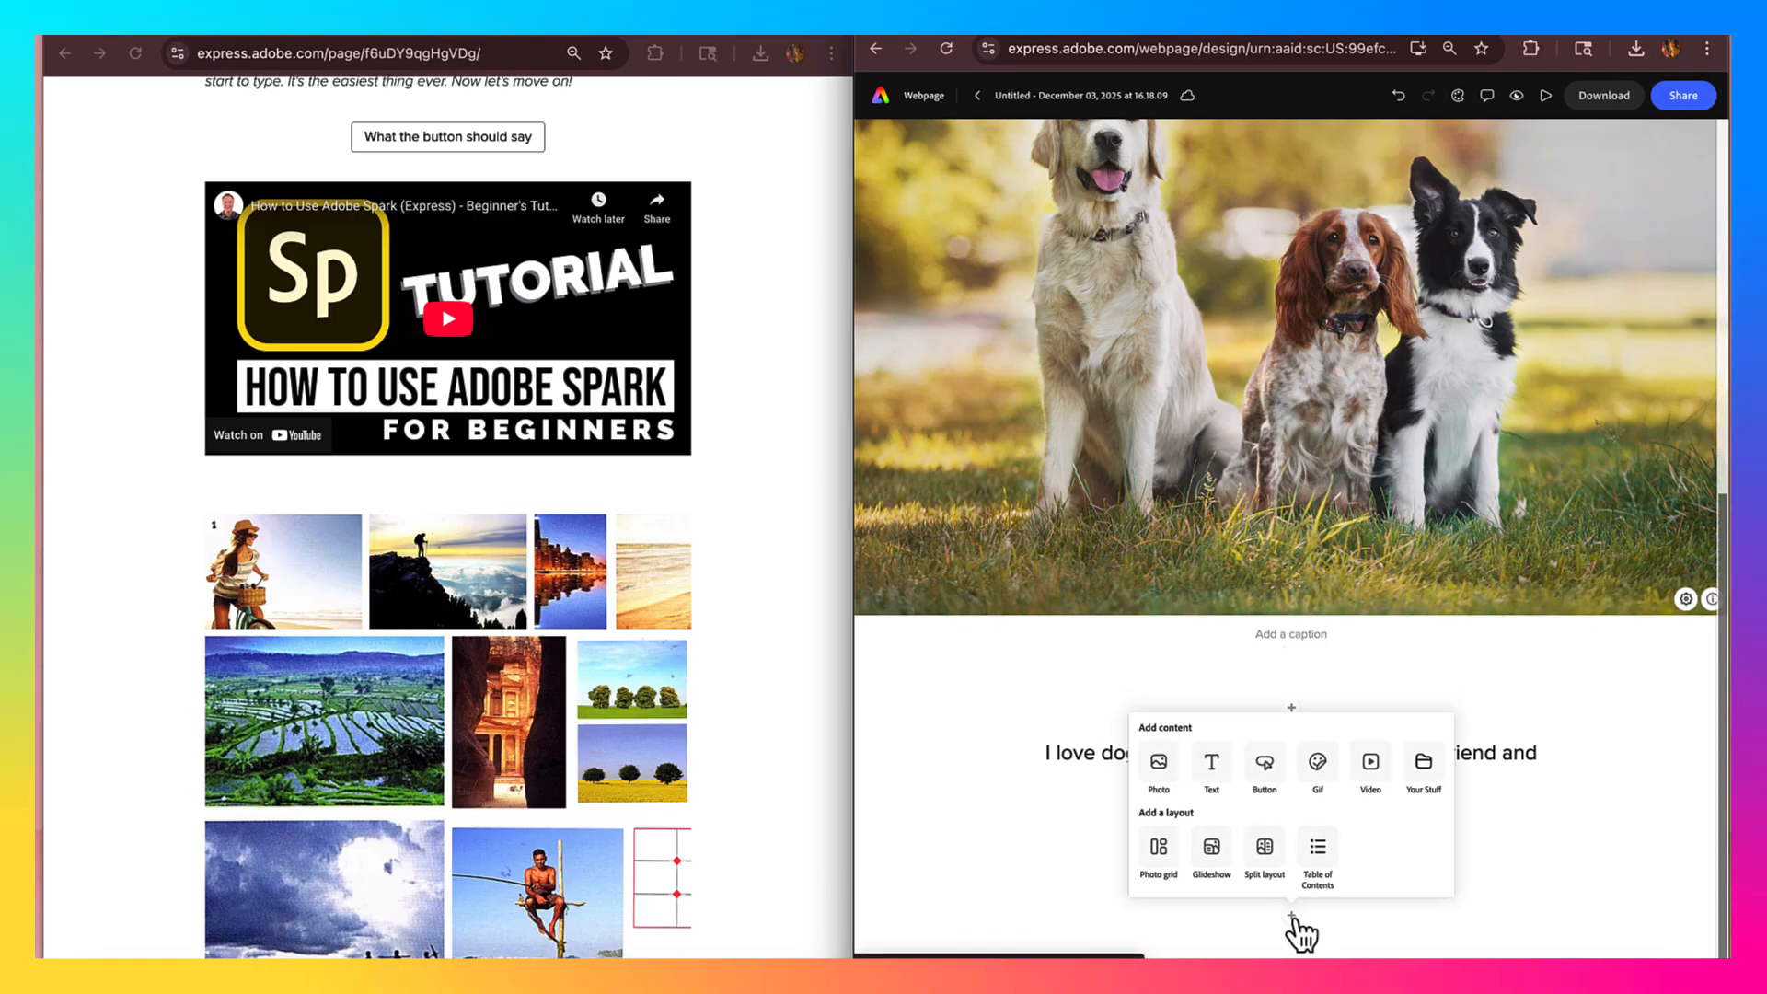
pyautogui.click(1374, 773)
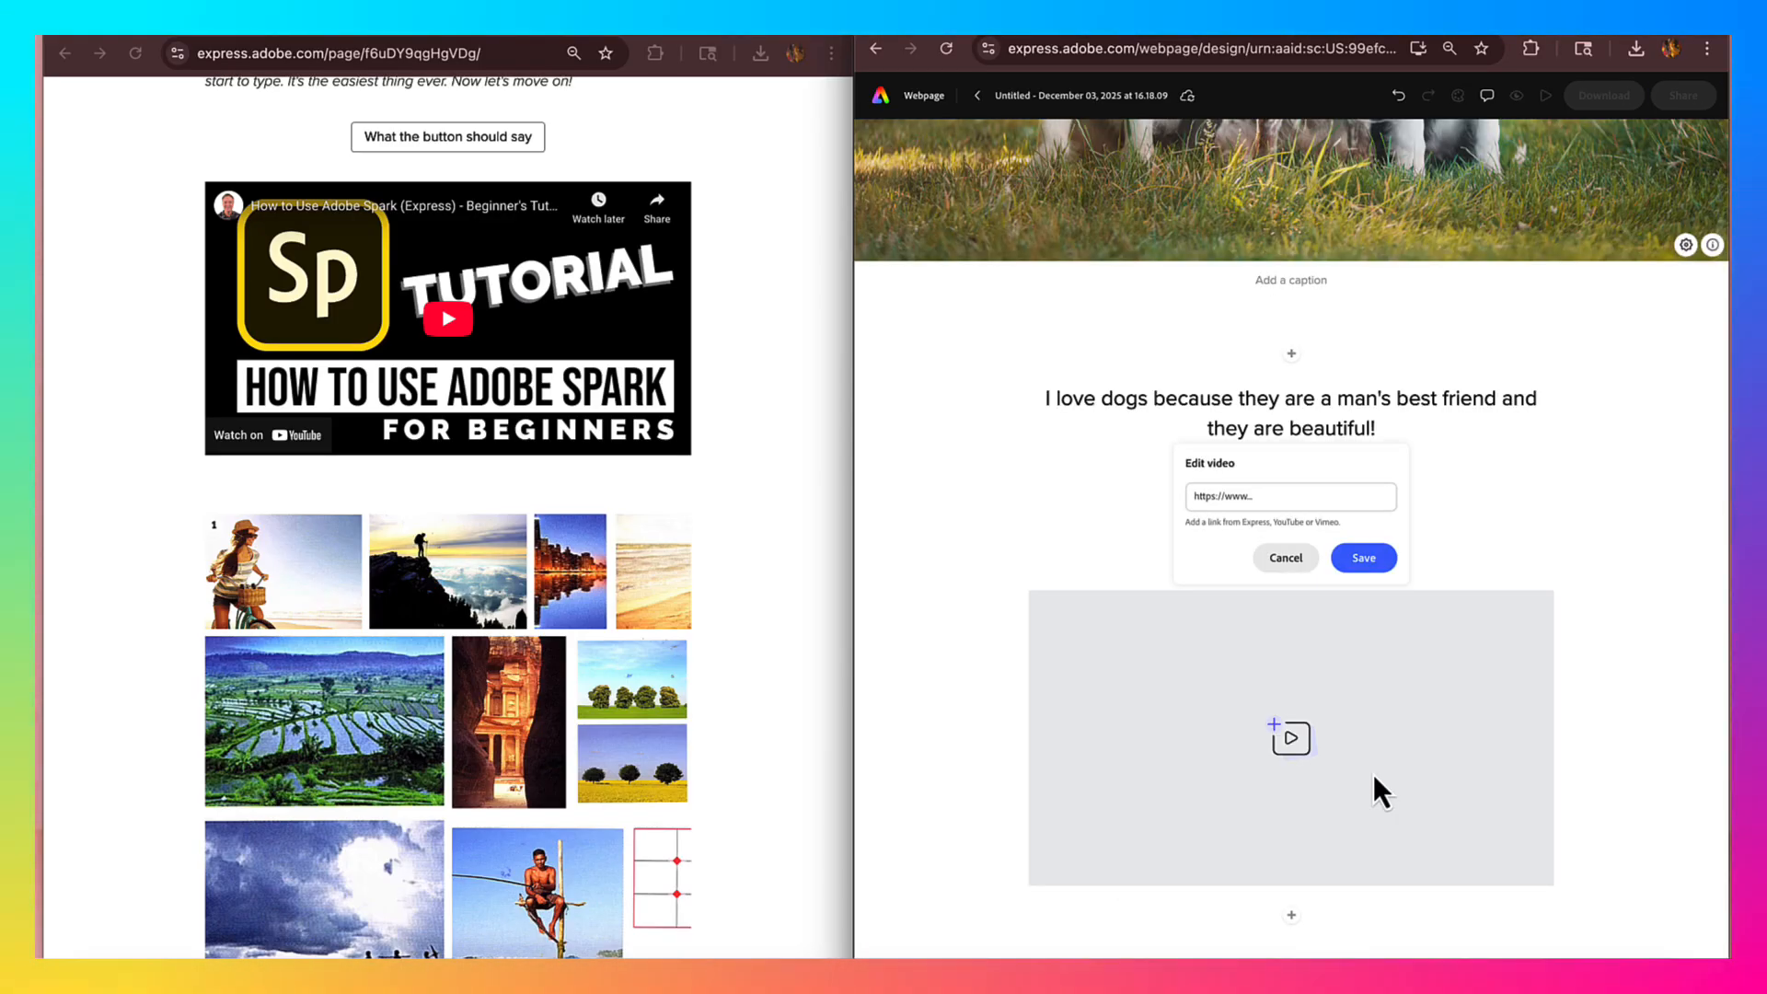
pyautogui.write('https://youtube.com/shorts/G3hLxAz0SYY?si=r8frMzCW6huJVBKV')
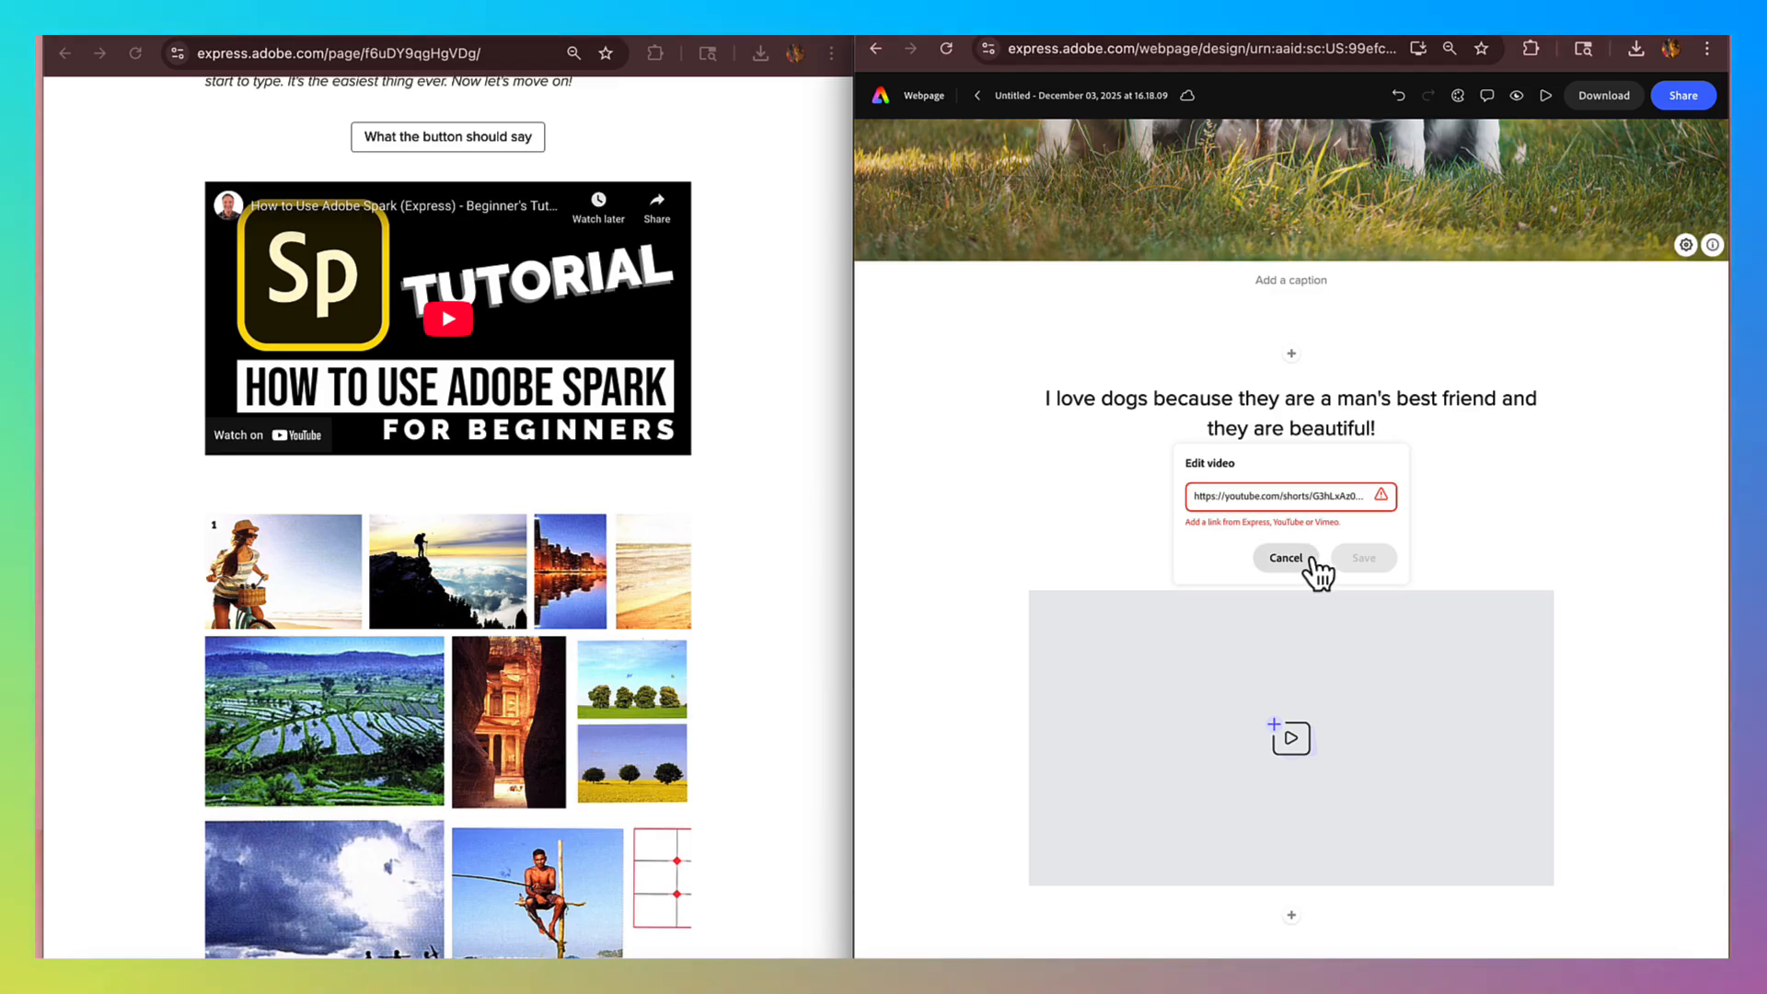
pyautogui.click(1289, 498)
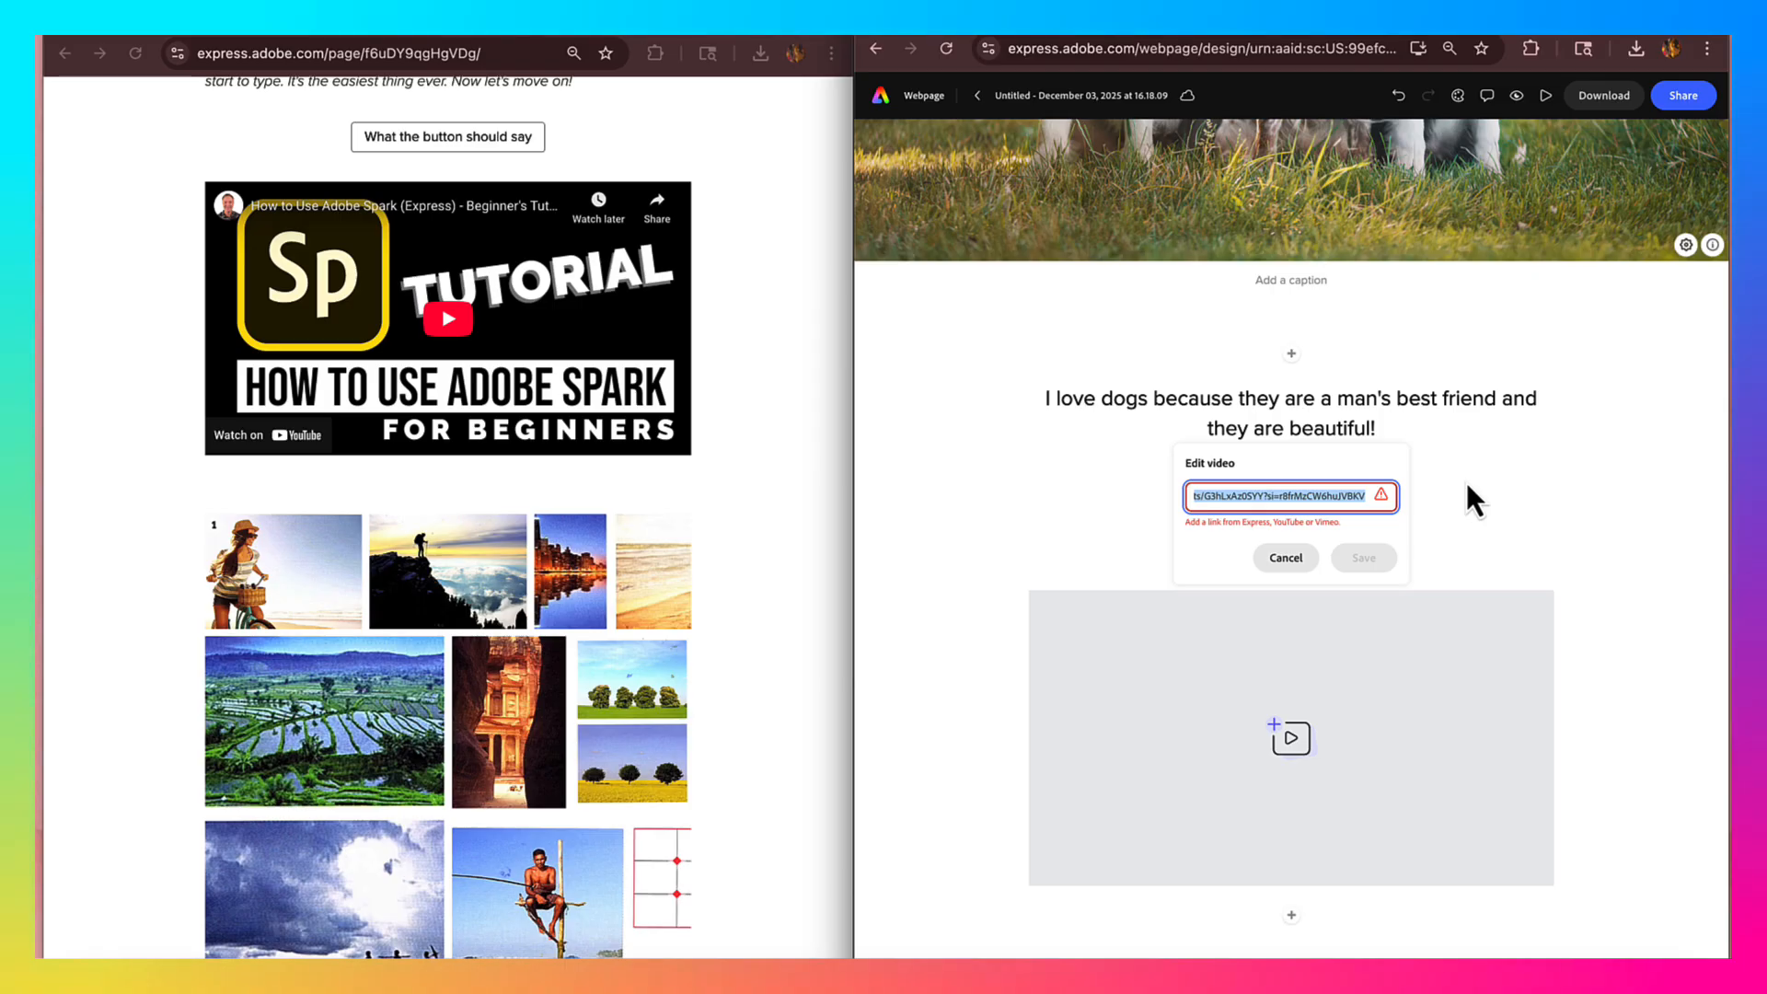
pyautogui.press('BackSpace')
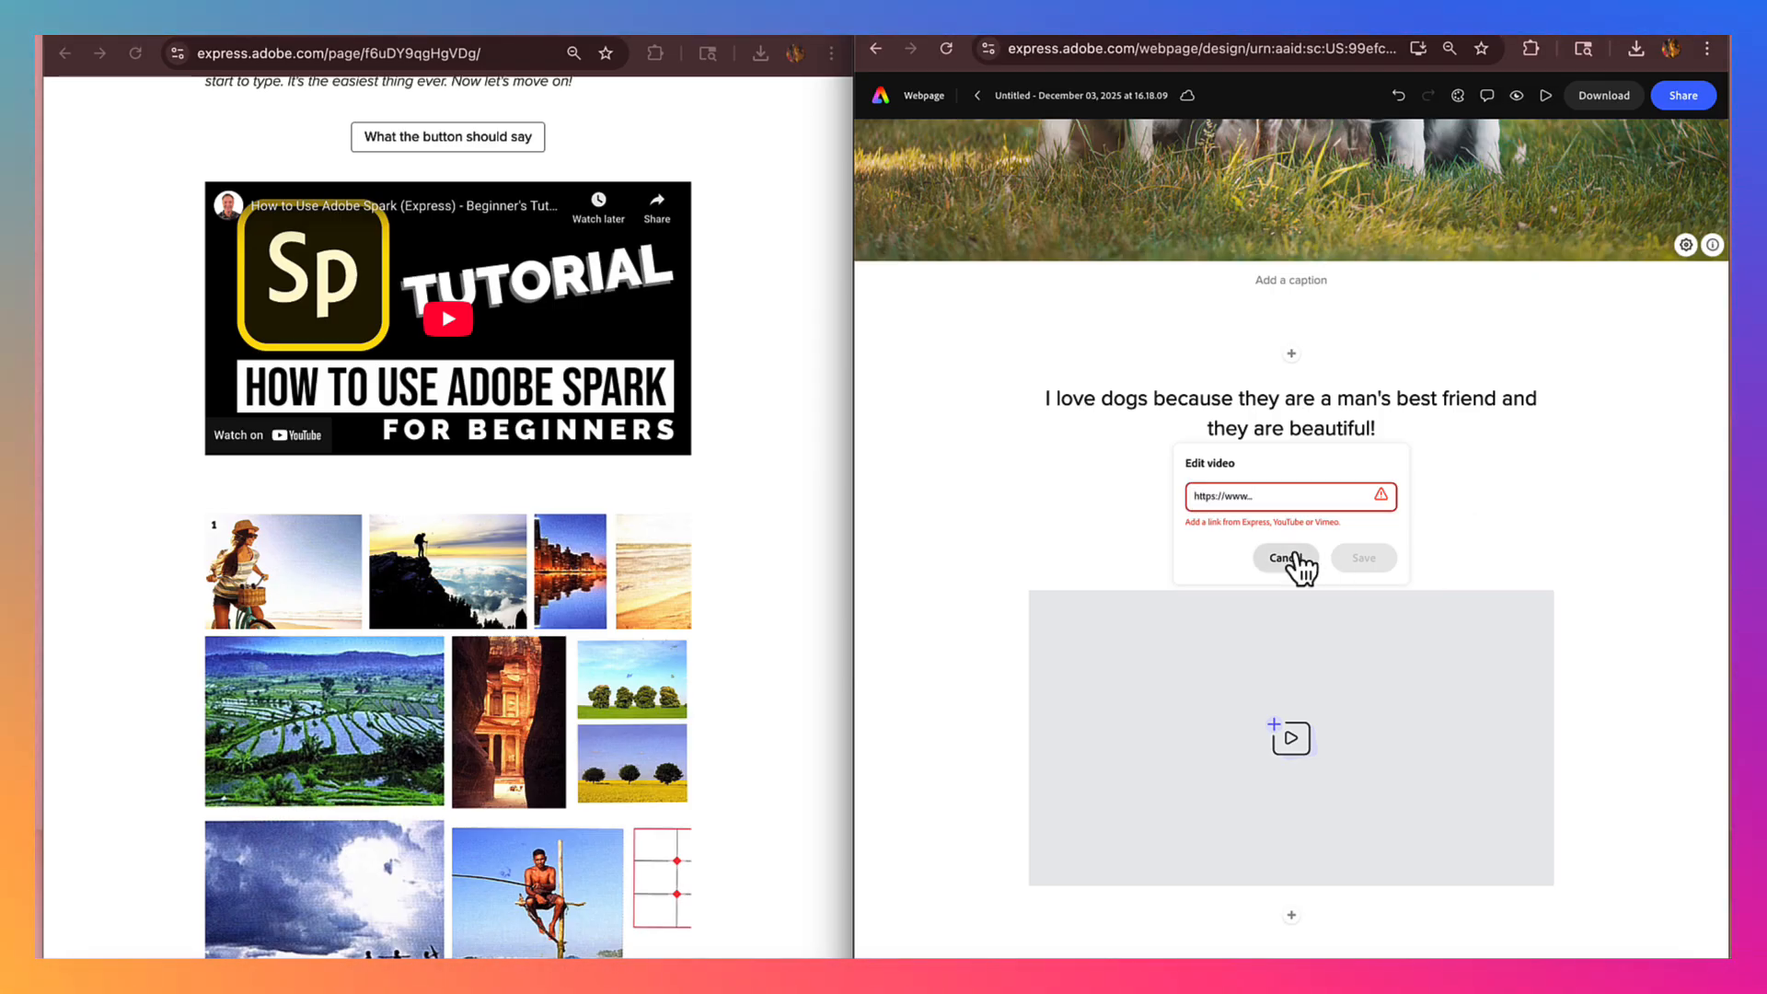
pyautogui.click(1287, 557)
# - Insert a new video block below the Dogs button and enter the copied YouTube short's link as its source
pyautogui.click(1293, 914)
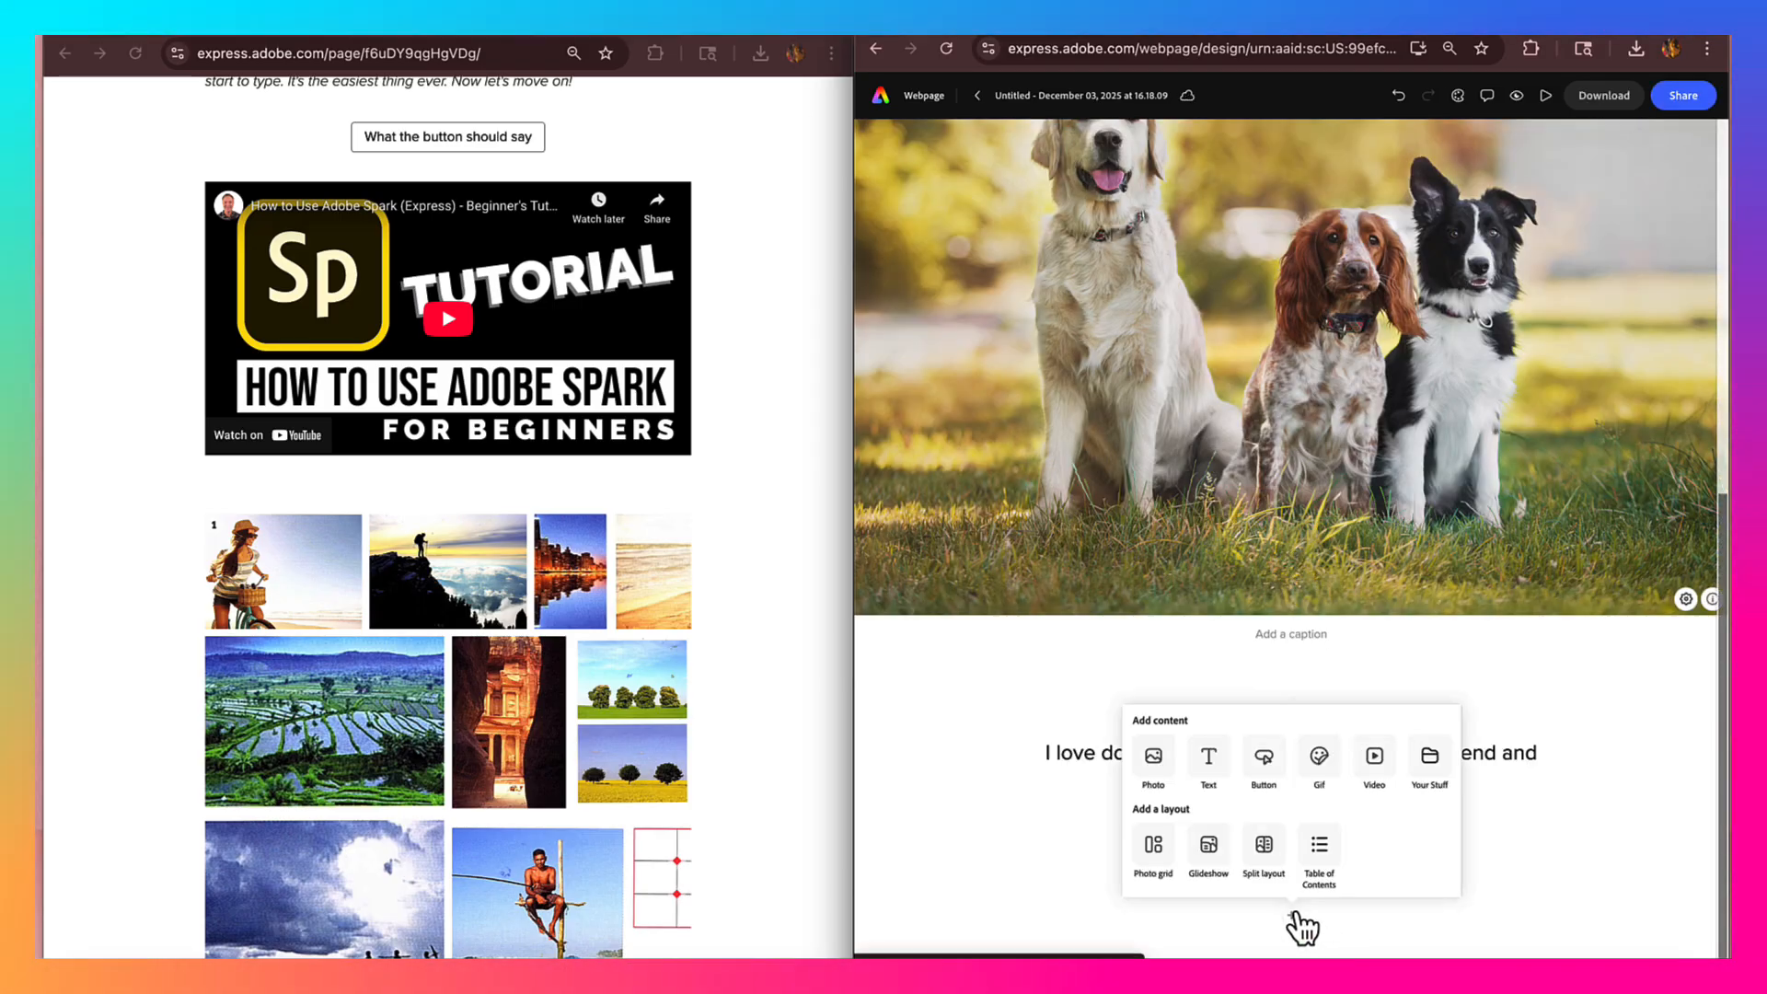
pyautogui.click(1372, 775)
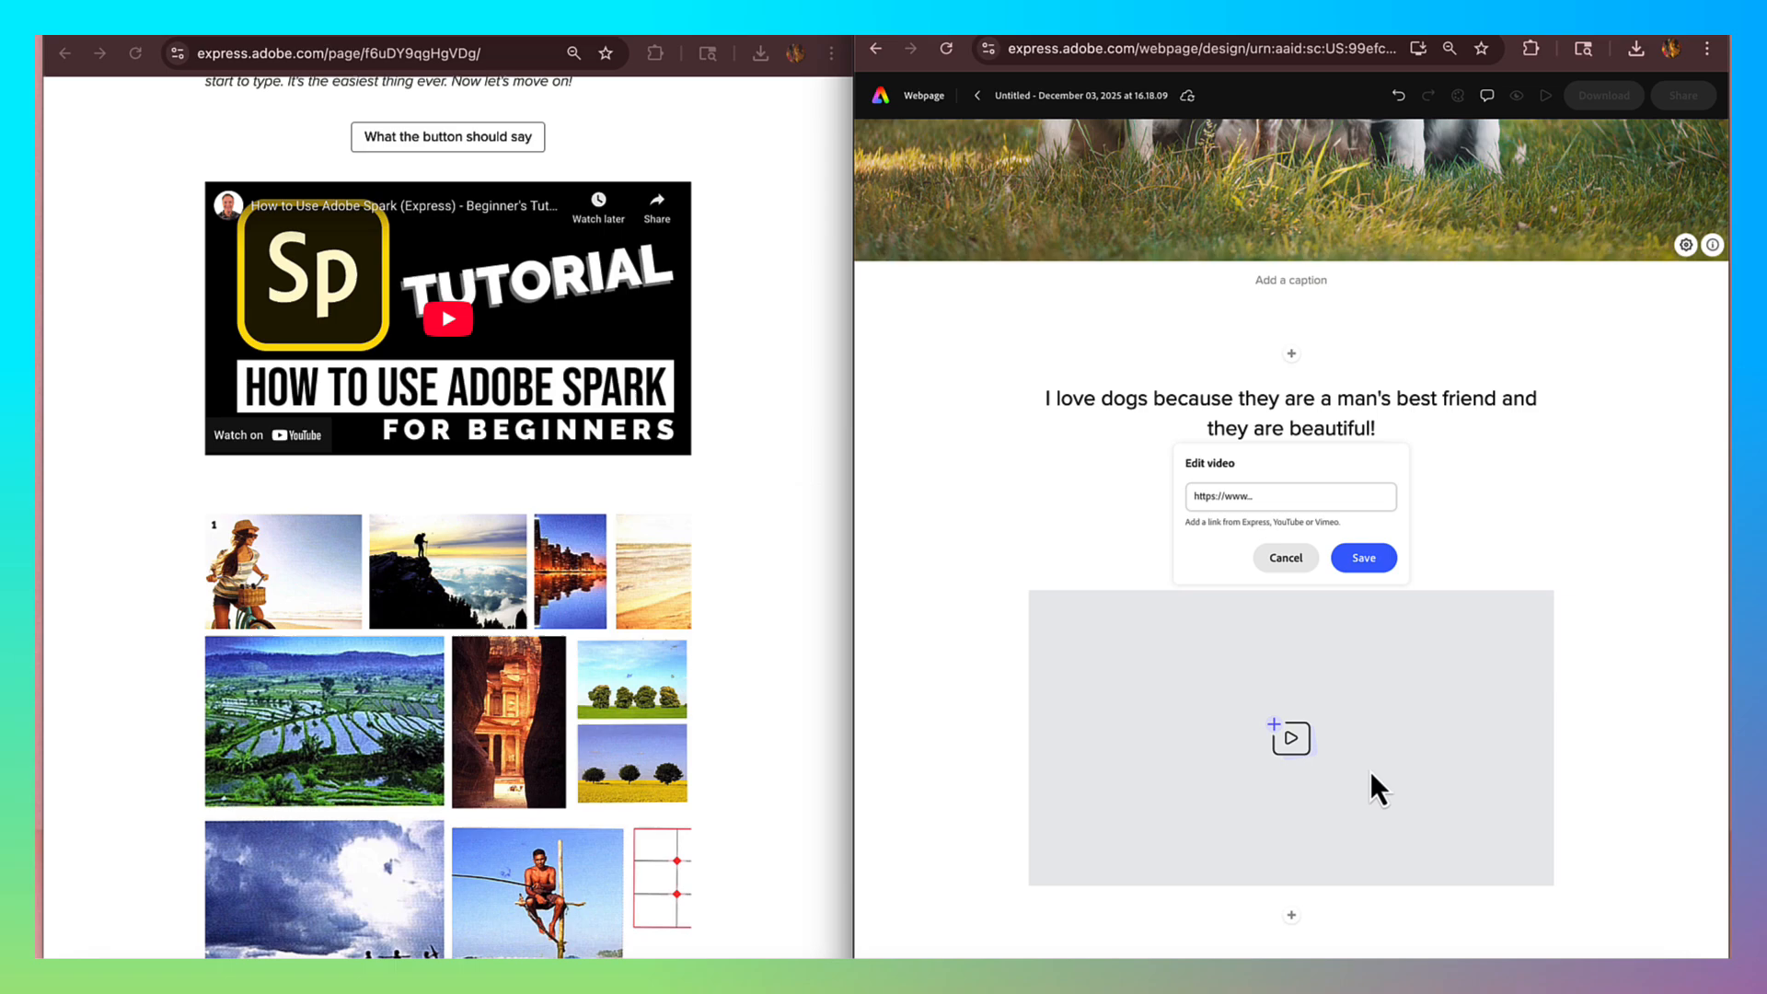
pyautogui.click(1281, 494)
pyautogui.hotkey('ctrl', 'v')
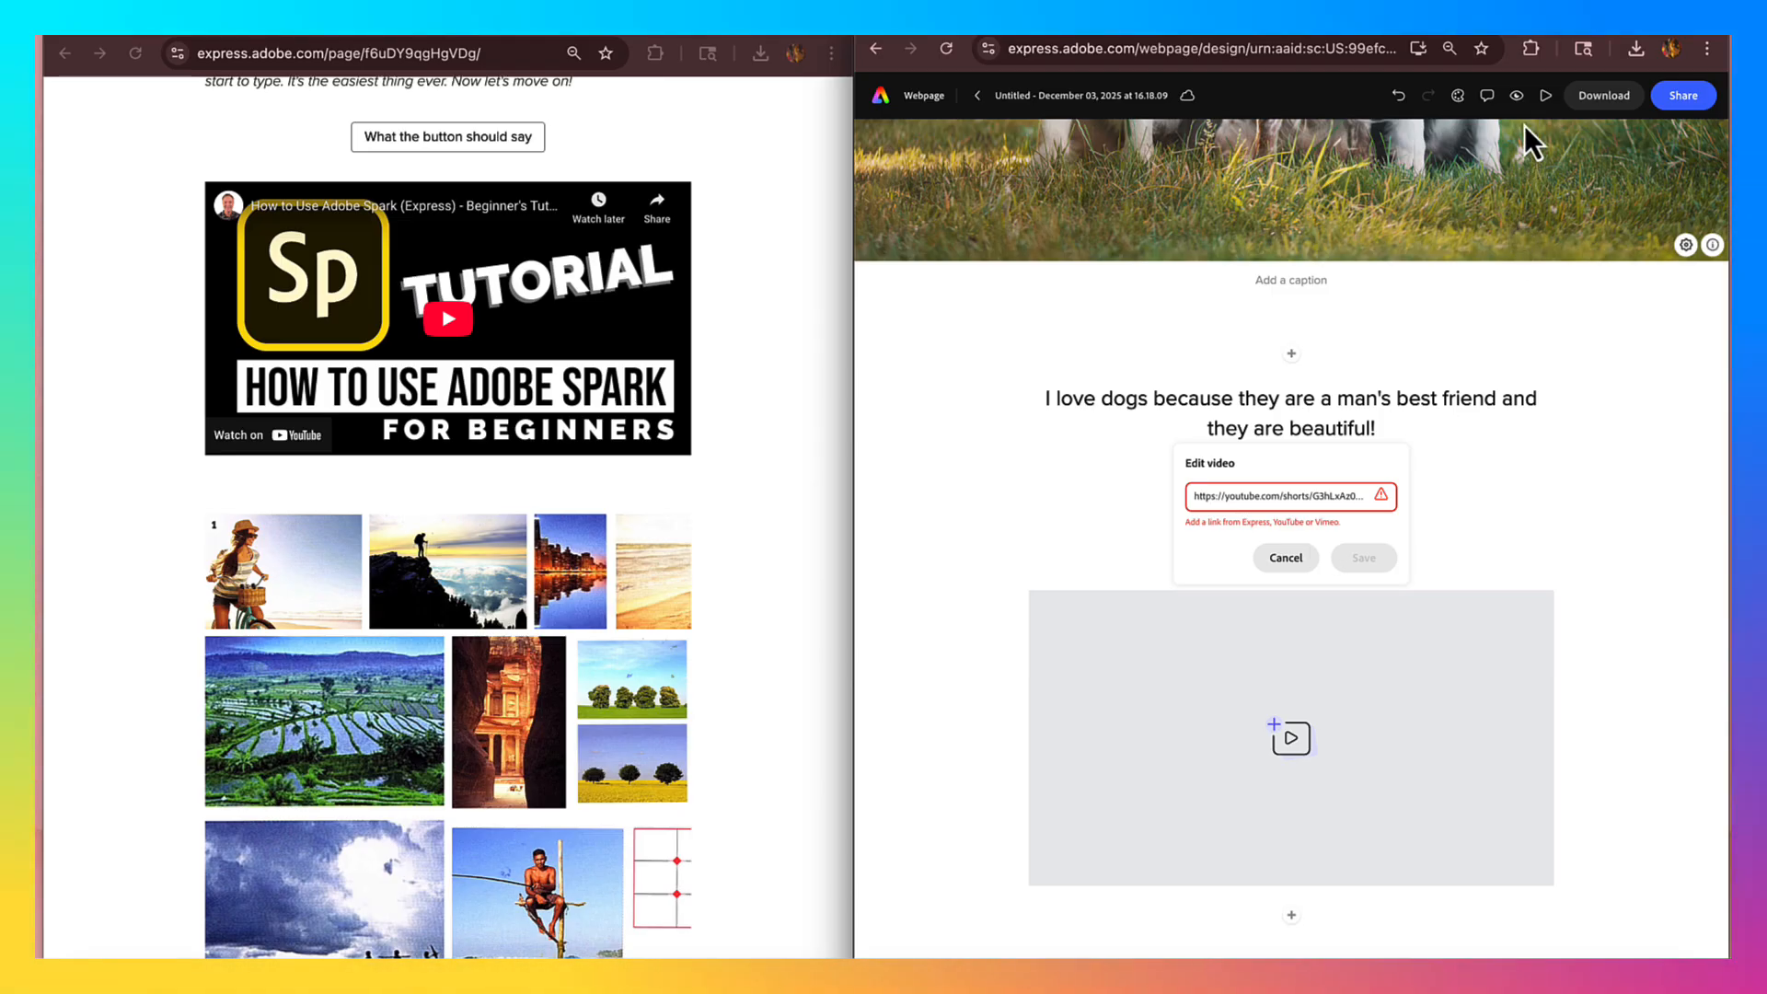
# - Open YouTube in a new tab, open the regular video "FUNNIEST Viral Dogs EVER!!" from the dogs results, and copy its share link
pyautogui.click(1618, 7)
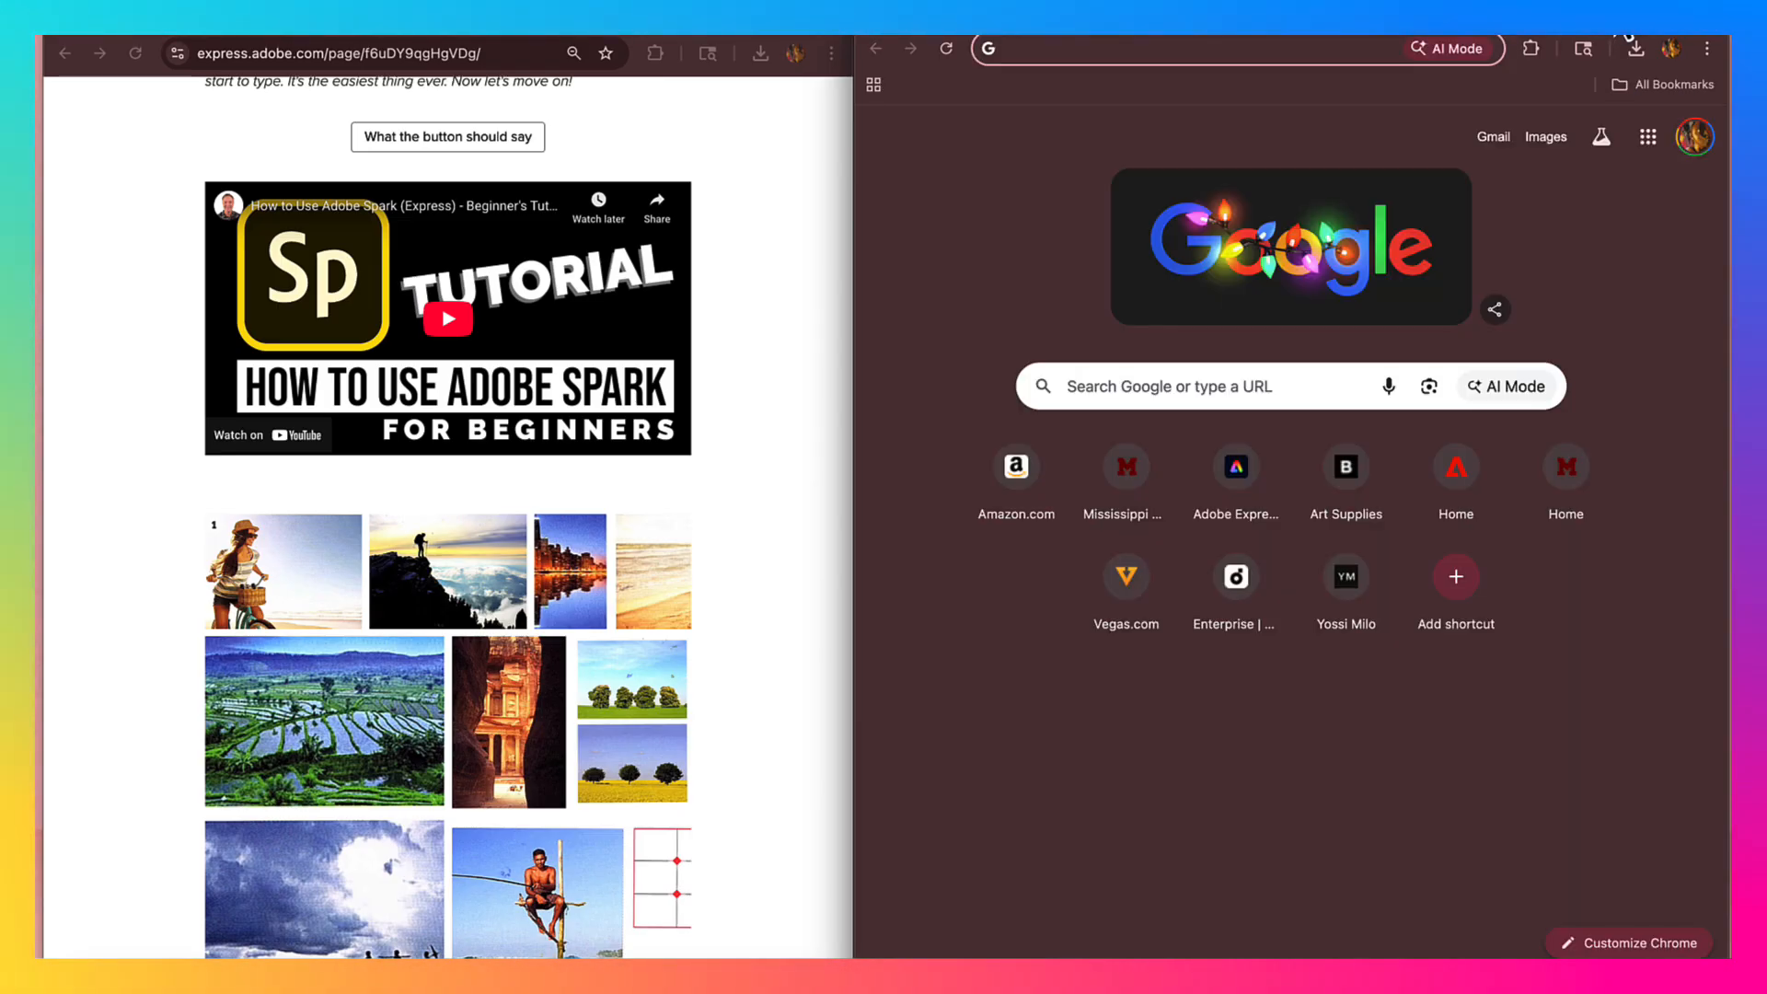
pyautogui.write('youtube')
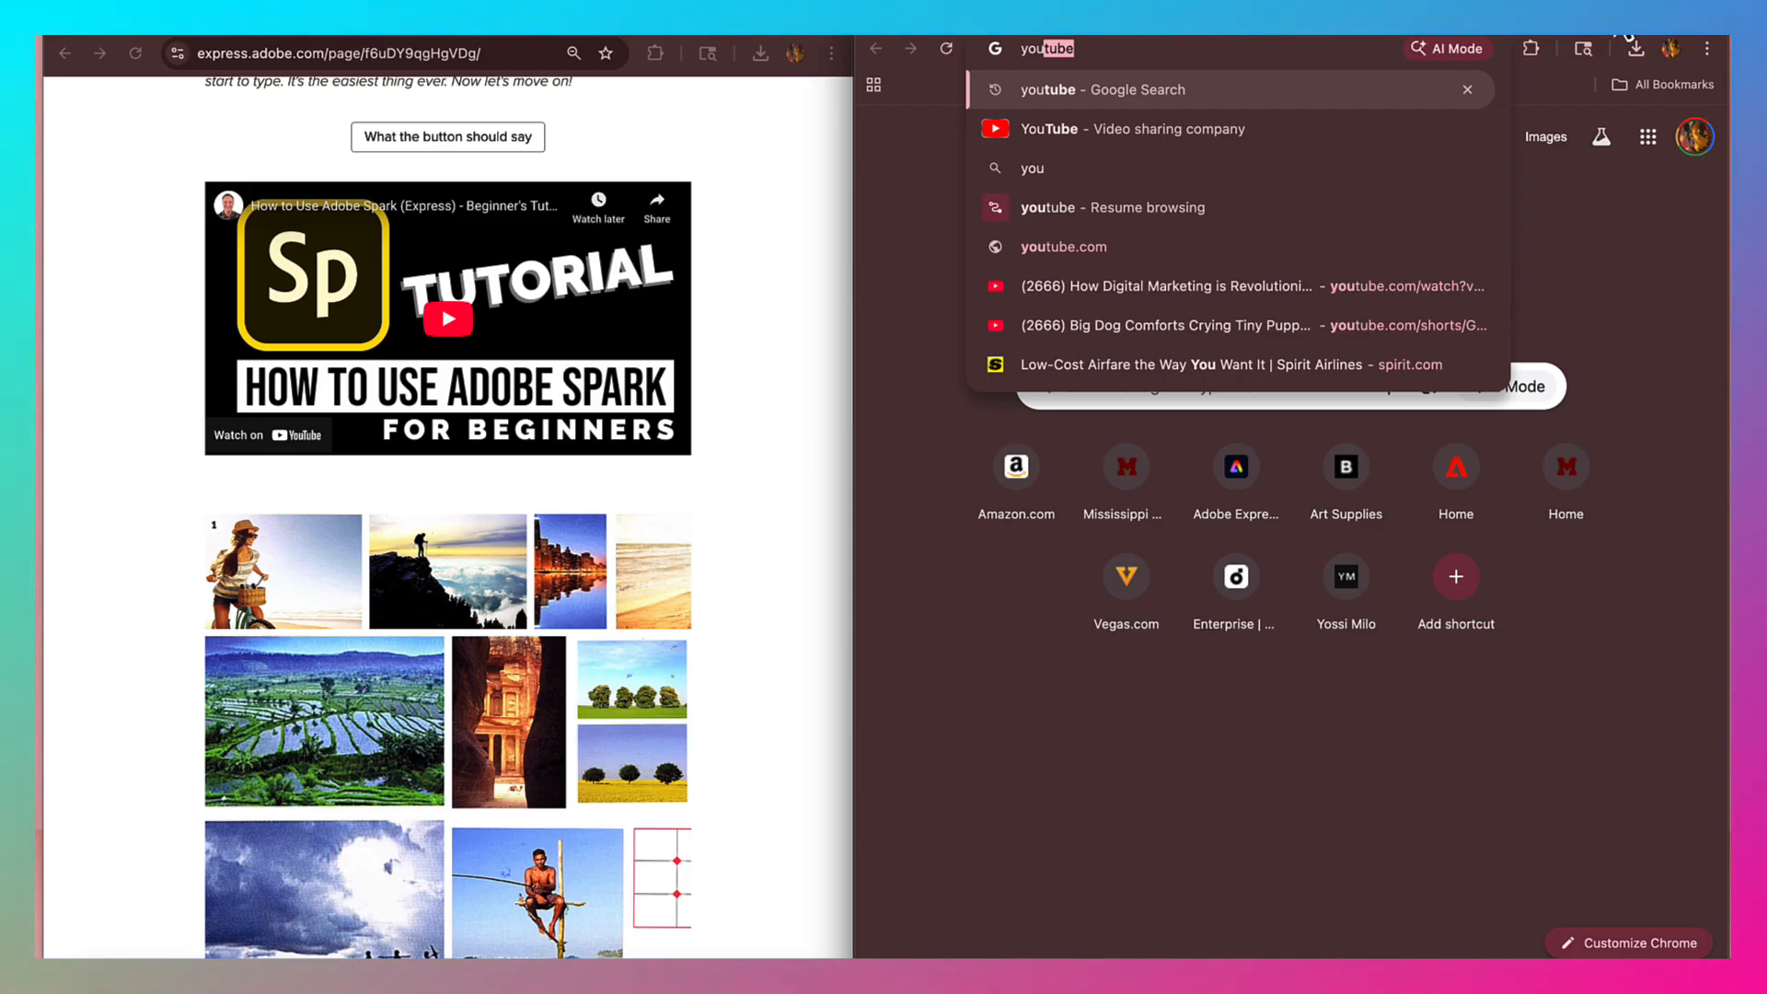
pyautogui.press('Return')
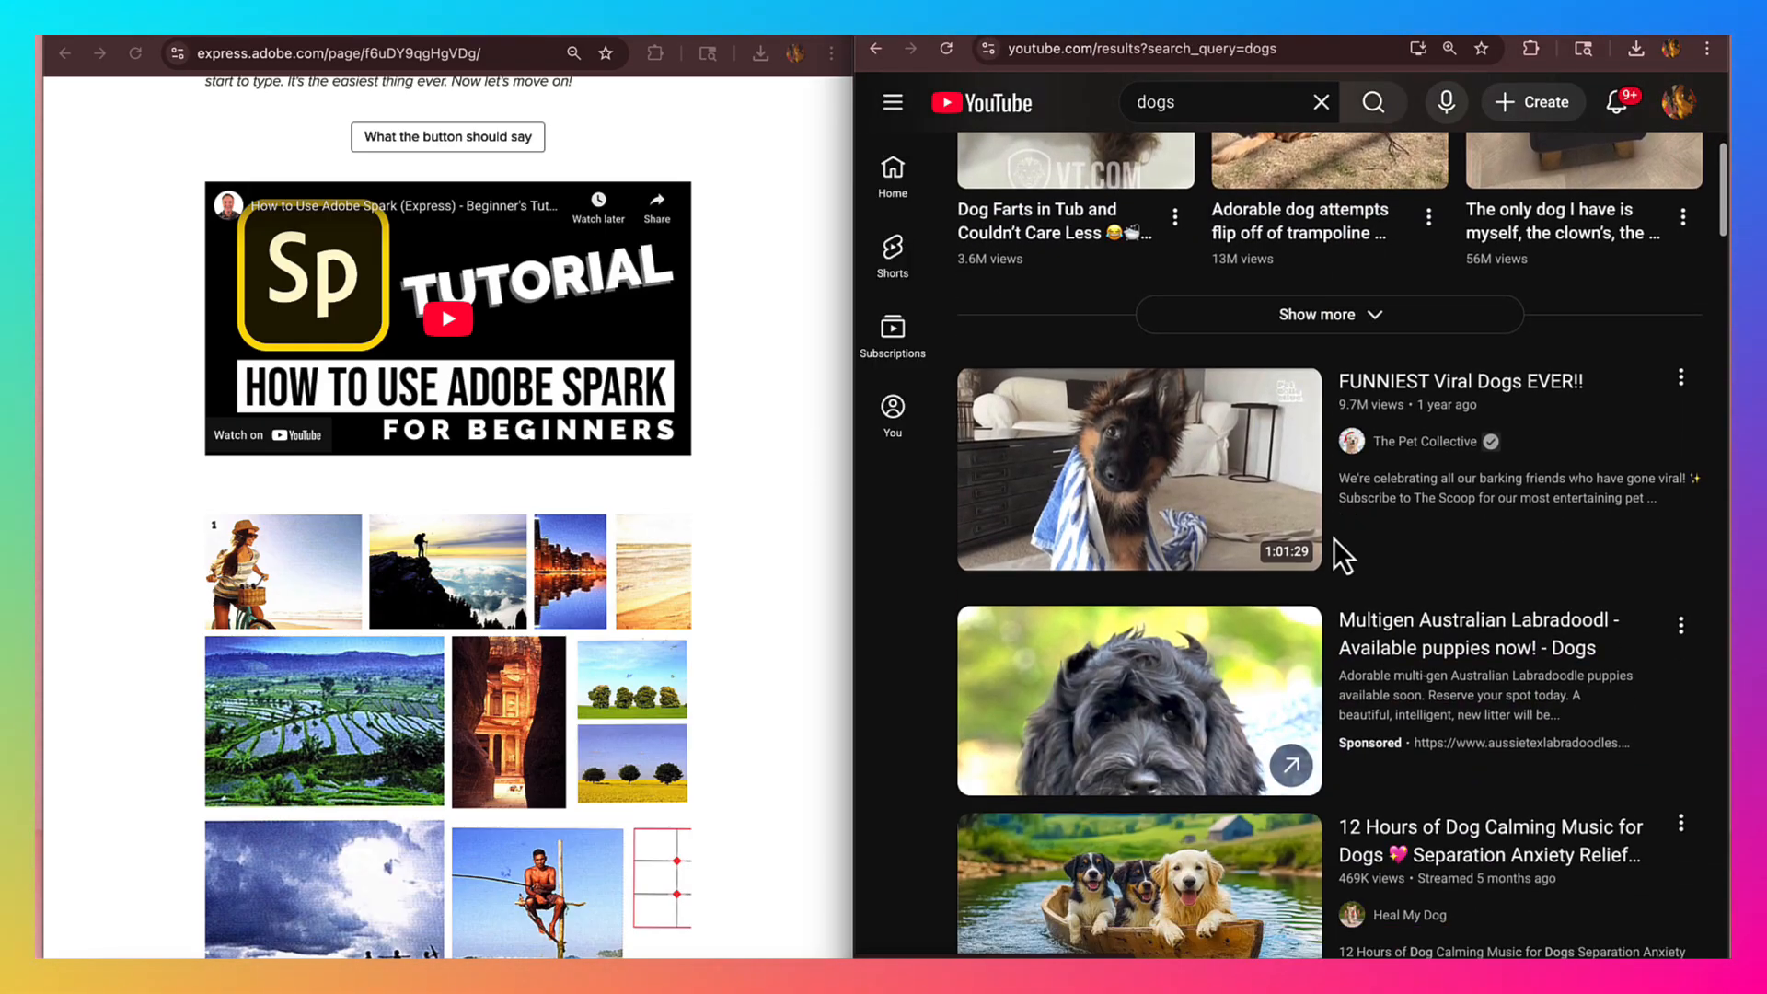
pyautogui.click(1407, 497)
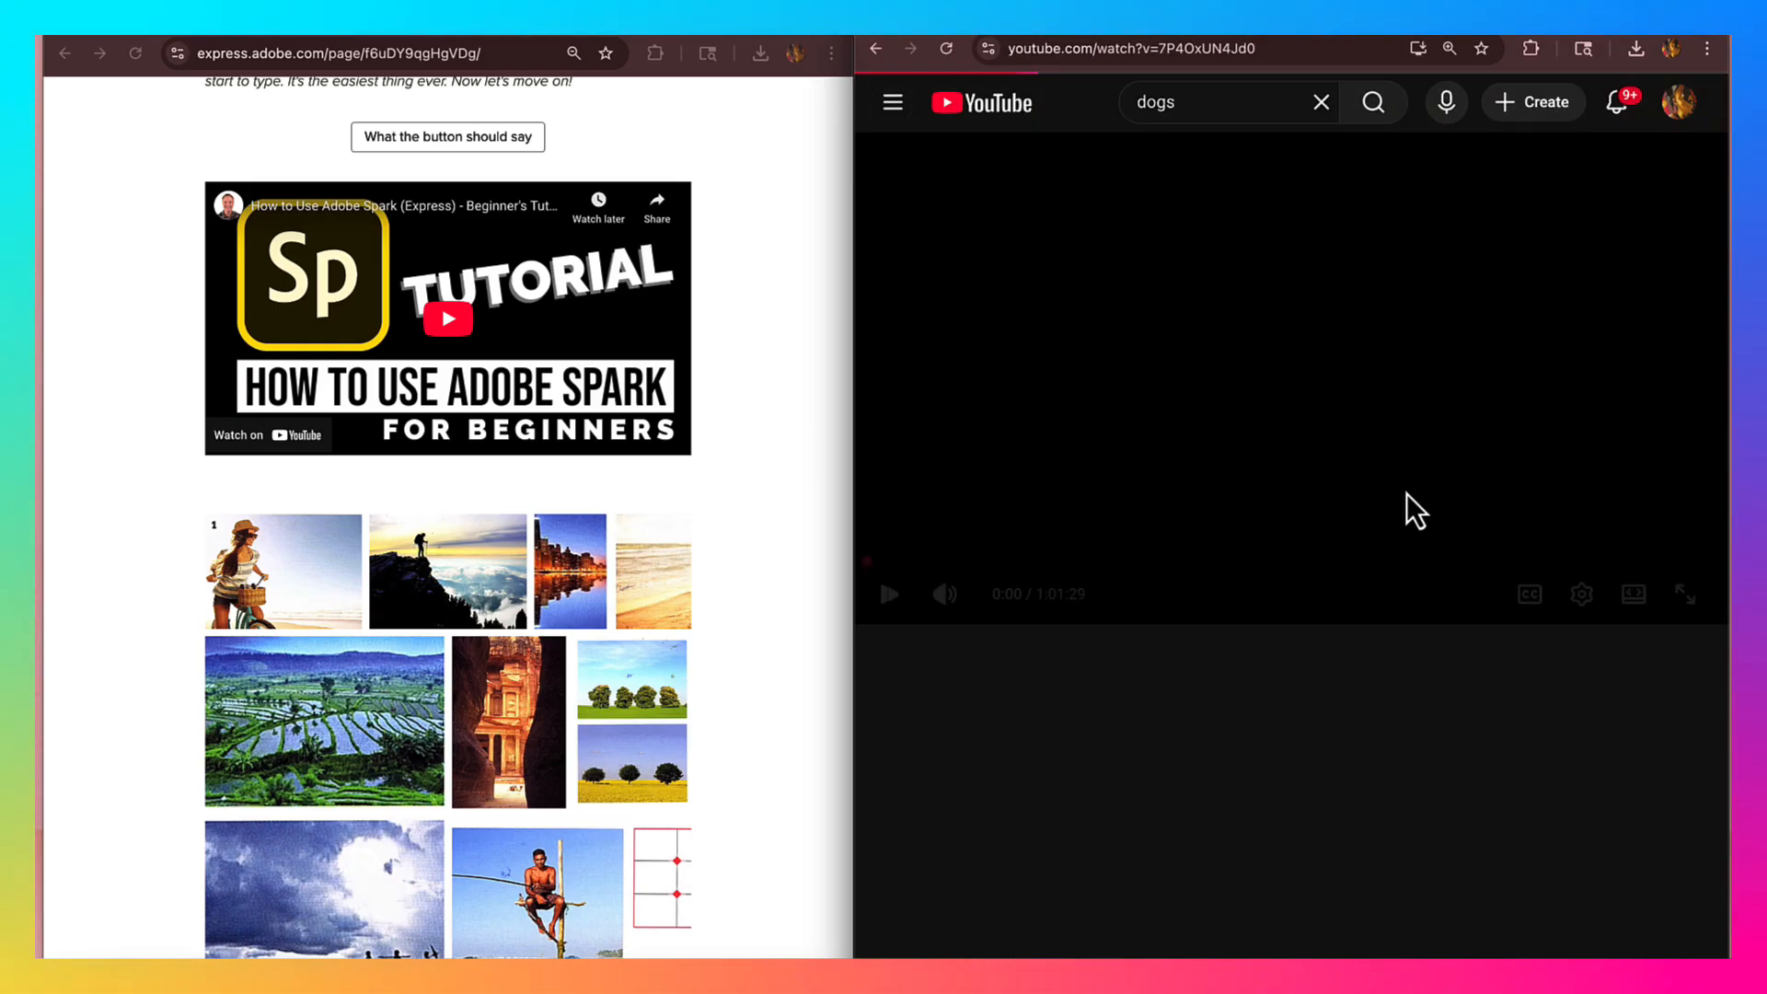
pyautogui.scroll(-3, 1406, 493)
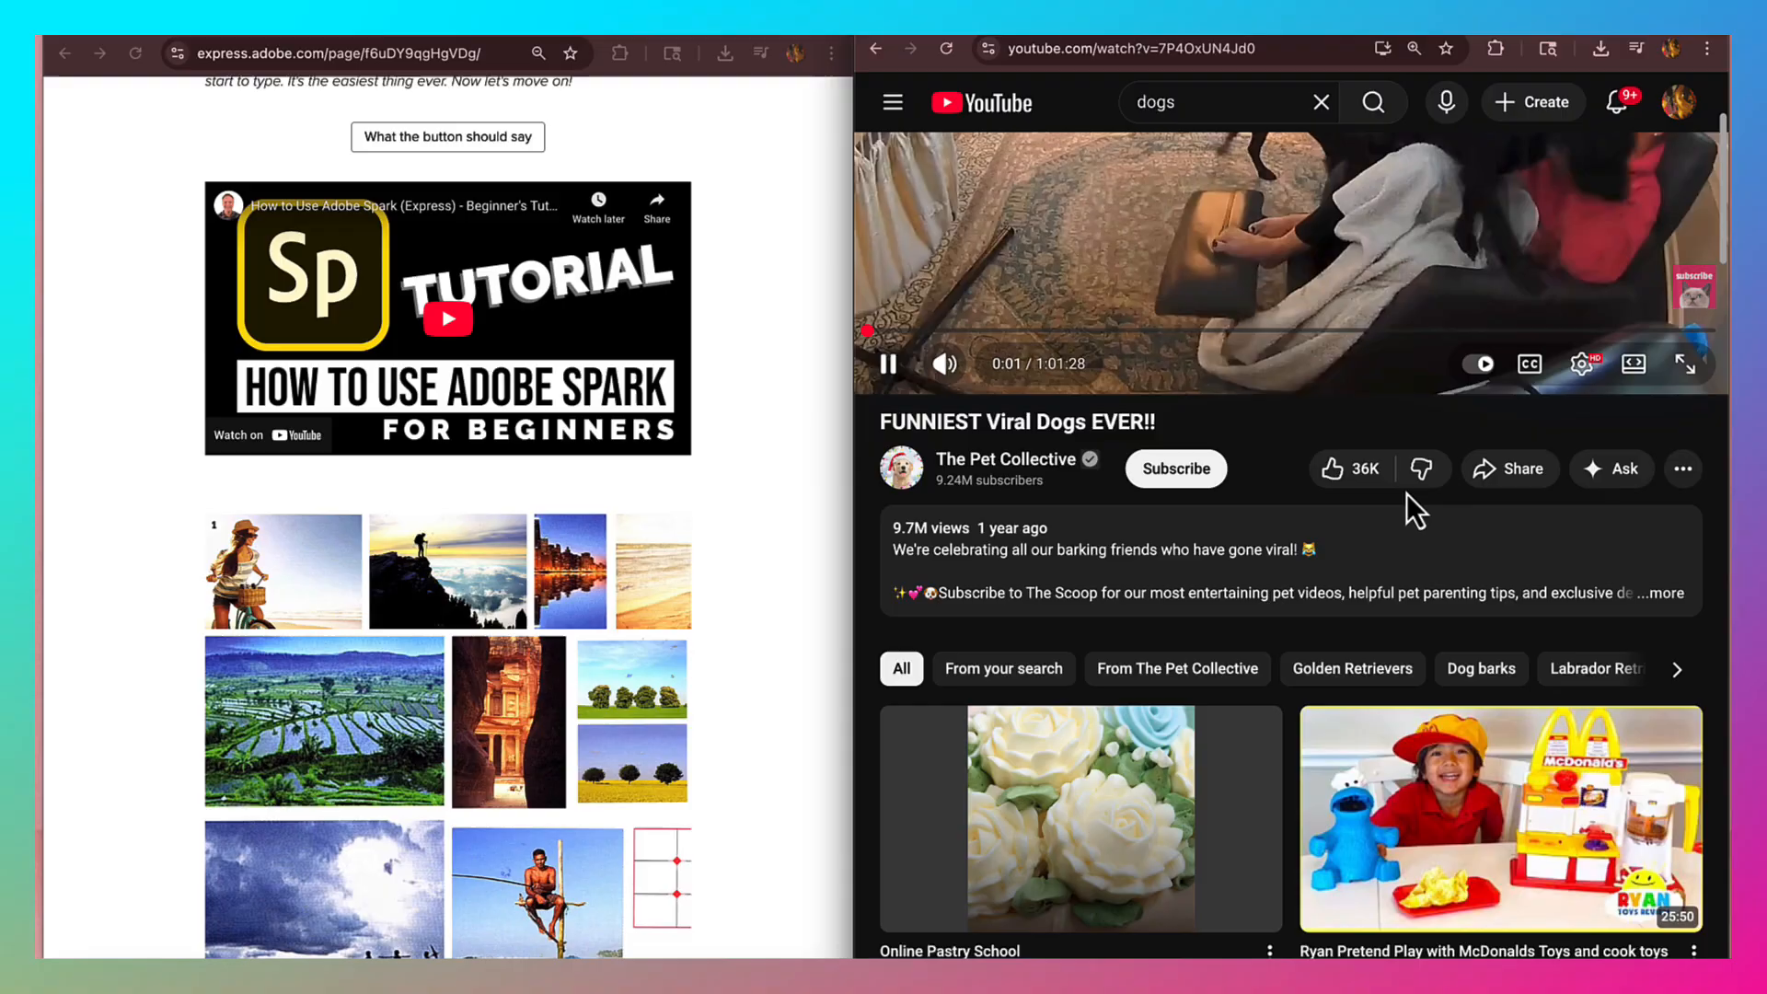
pyautogui.click(1512, 467)
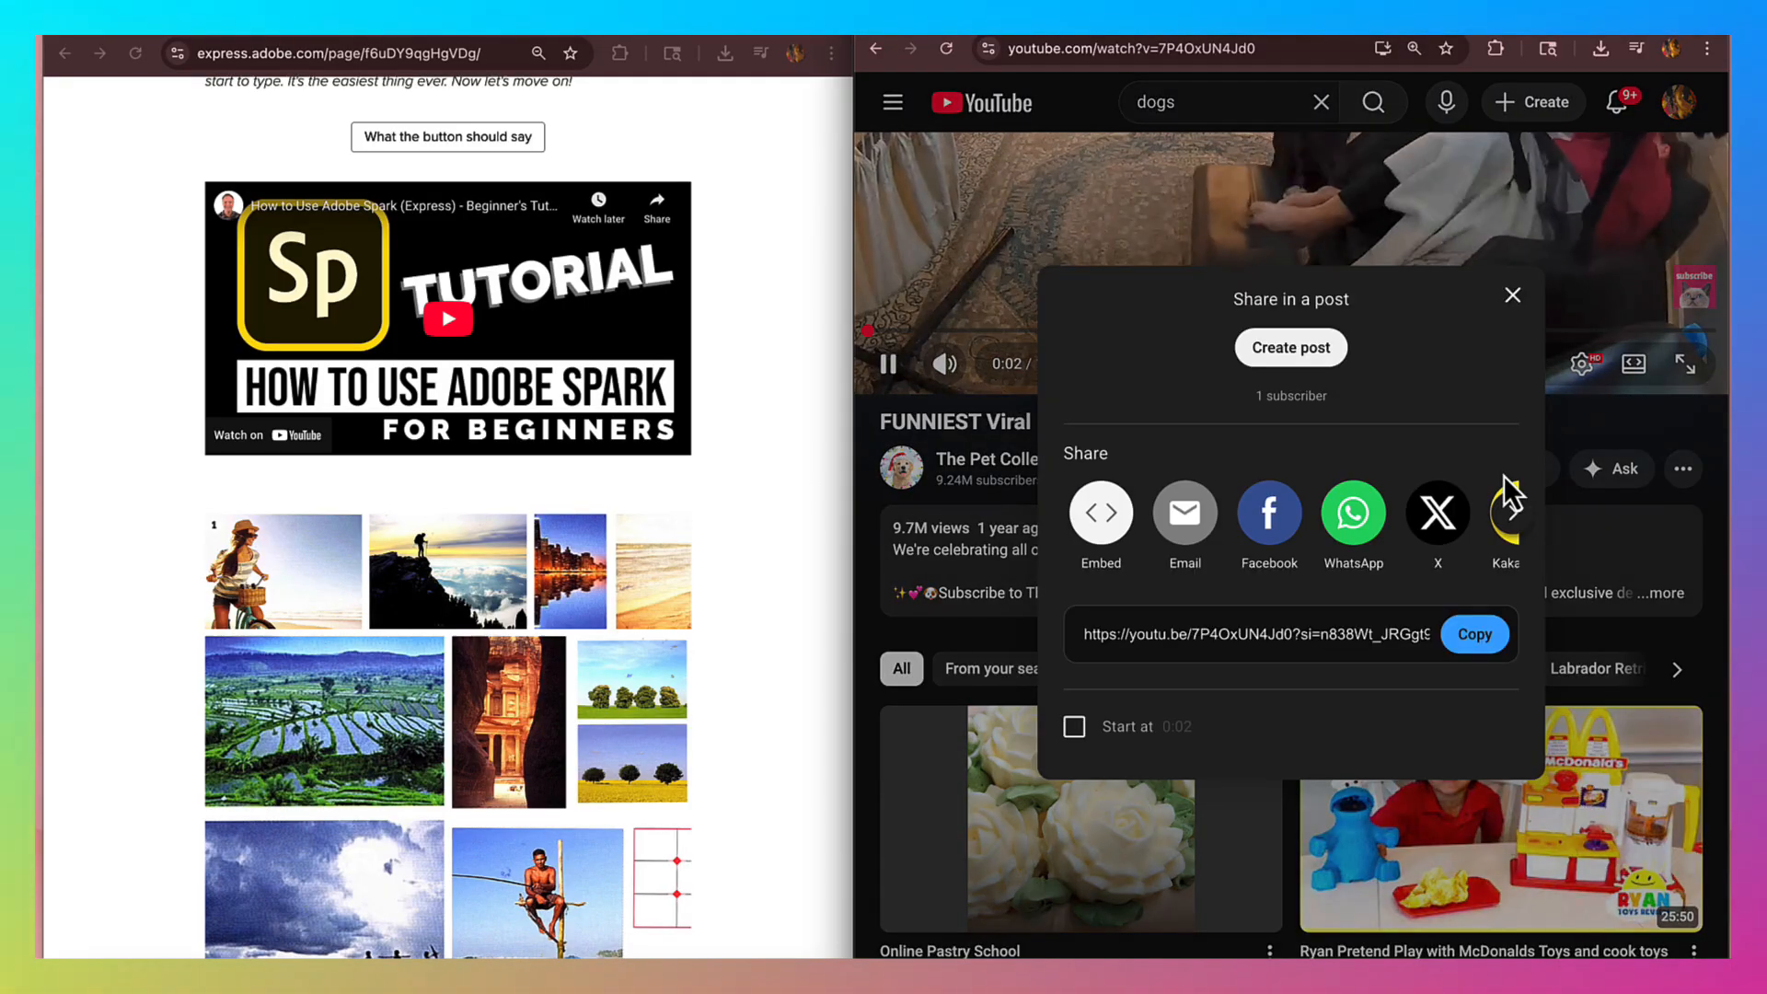
pyautogui.click(1477, 640)
# - Back in the Adobe Express page, replace the short's link in the video block with the copied YouTube video link and save it
pyautogui.click(1492, 22)
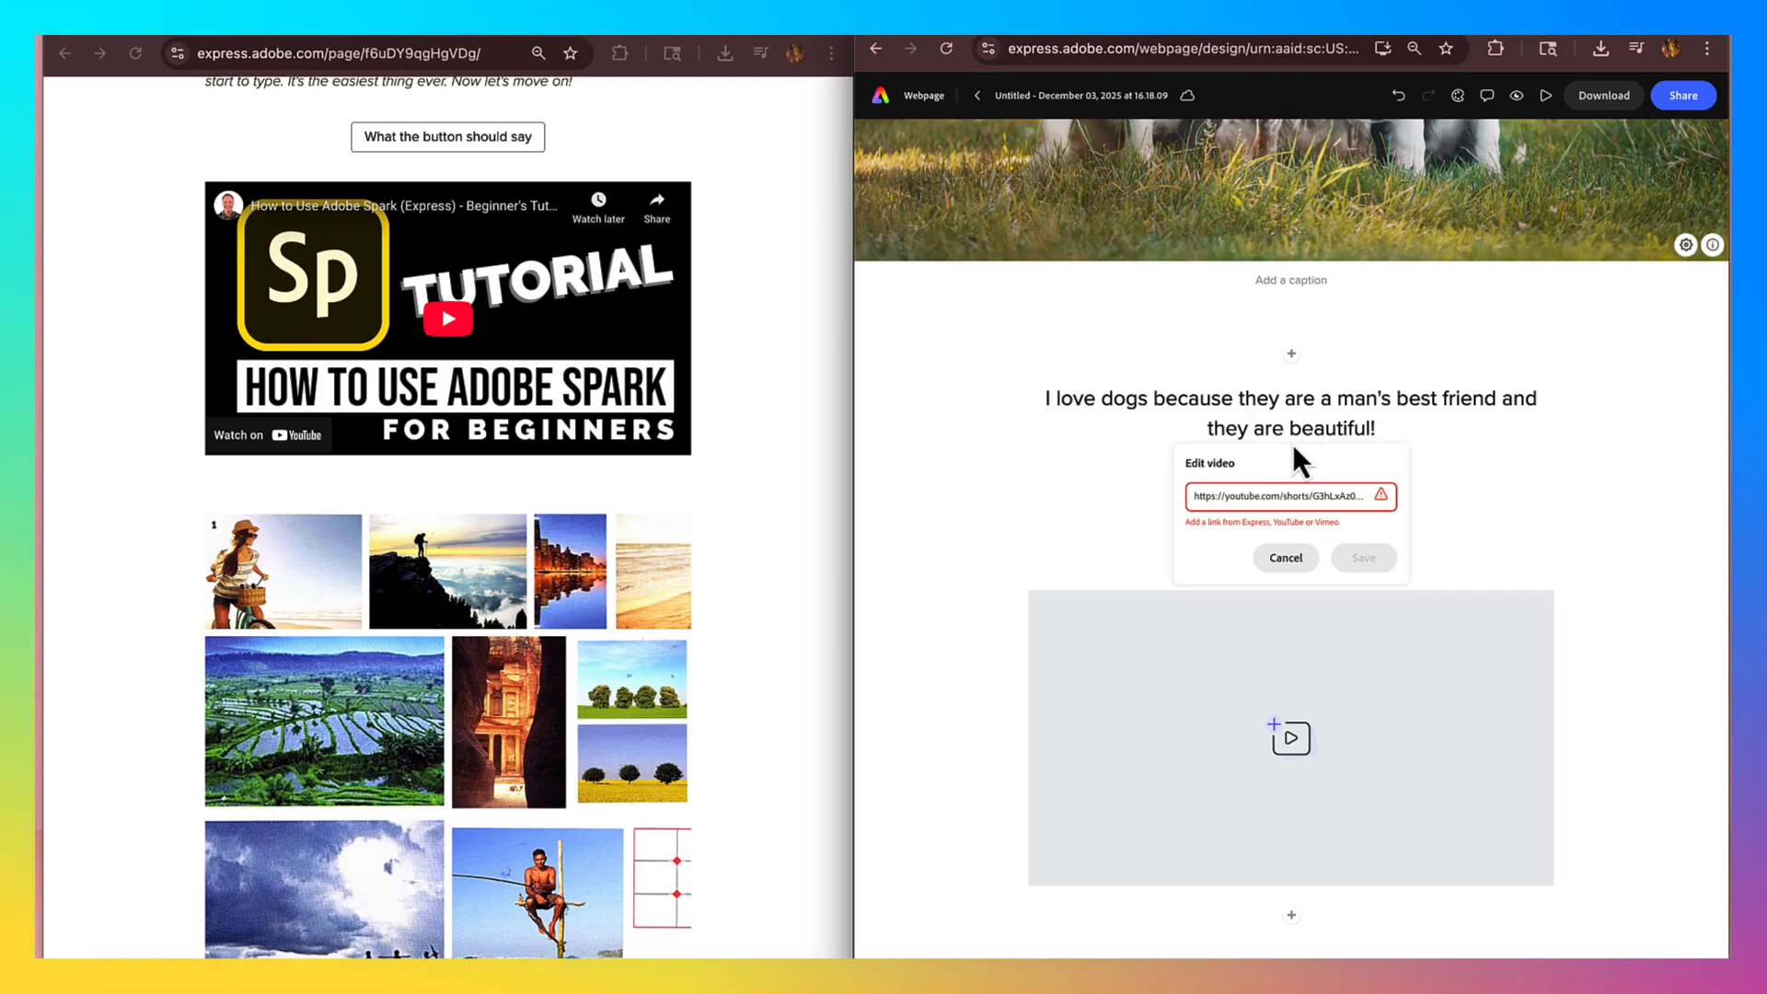
pyautogui.tripleClick(1342, 496)
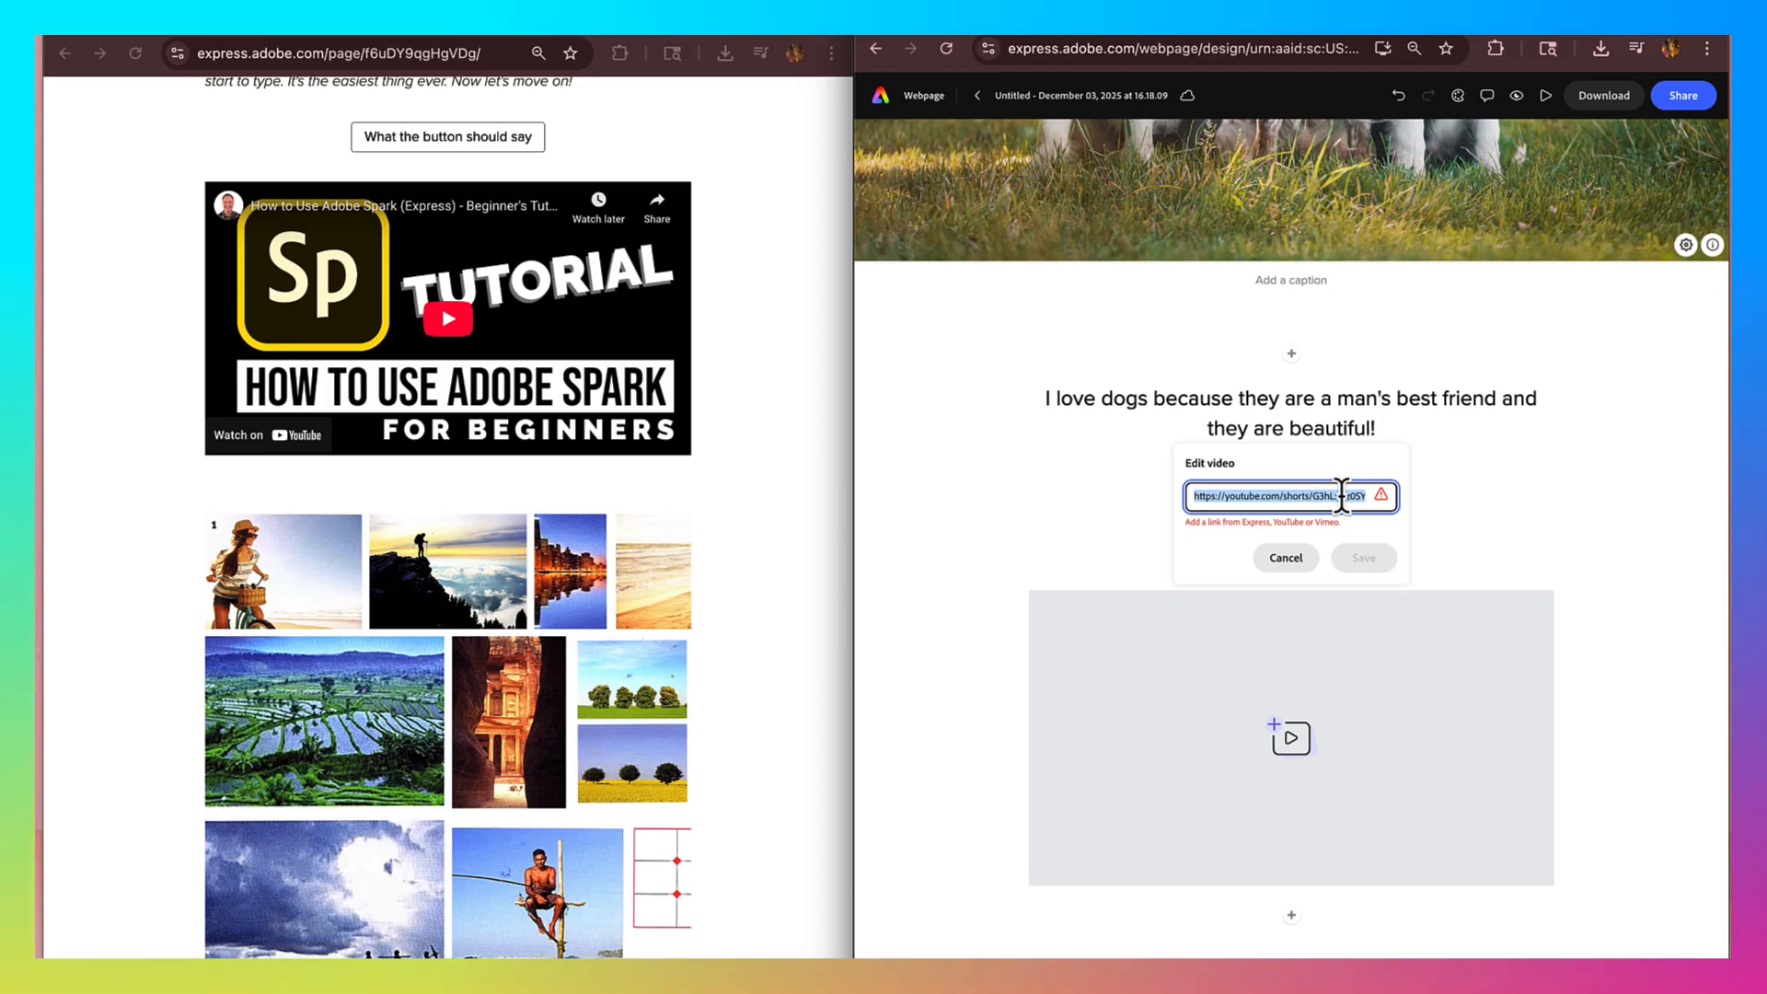
pyautogui.press('Return')
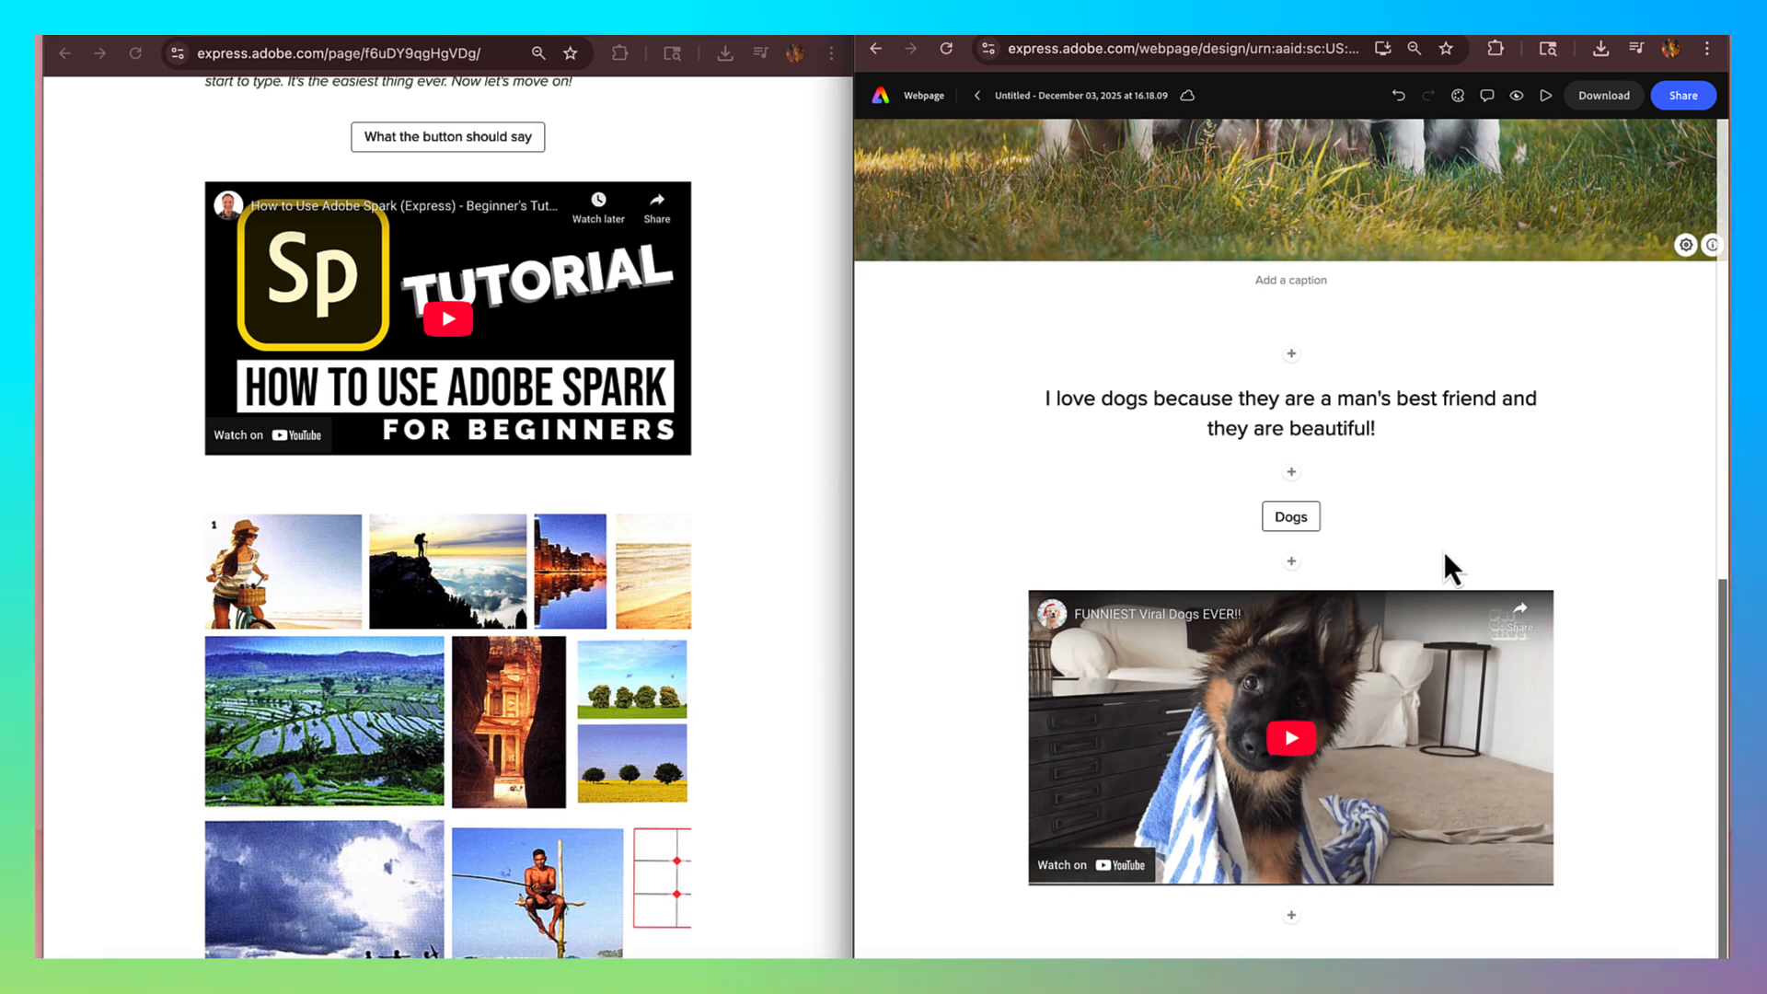
pyautogui.click(1610, 788)
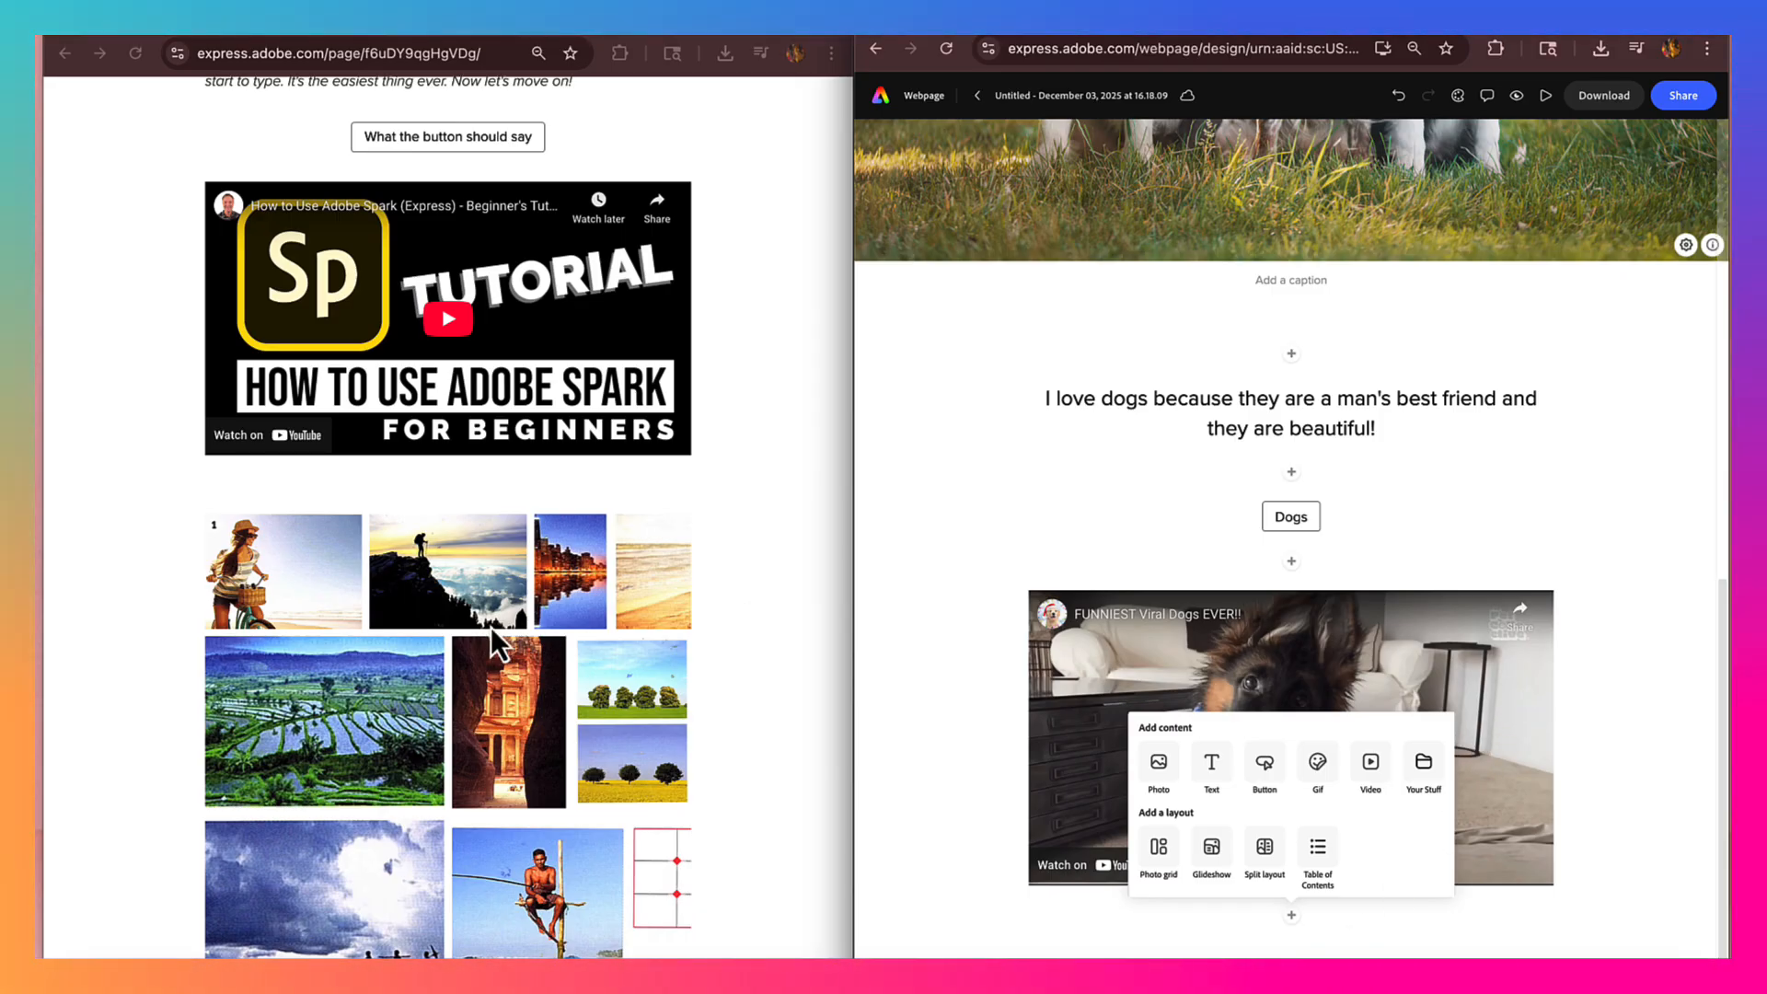
# - Look over the photo grid on the example page and view the files in Your Stuff, closing them without adding anything
pyautogui.scroll(-5, 490, 629)
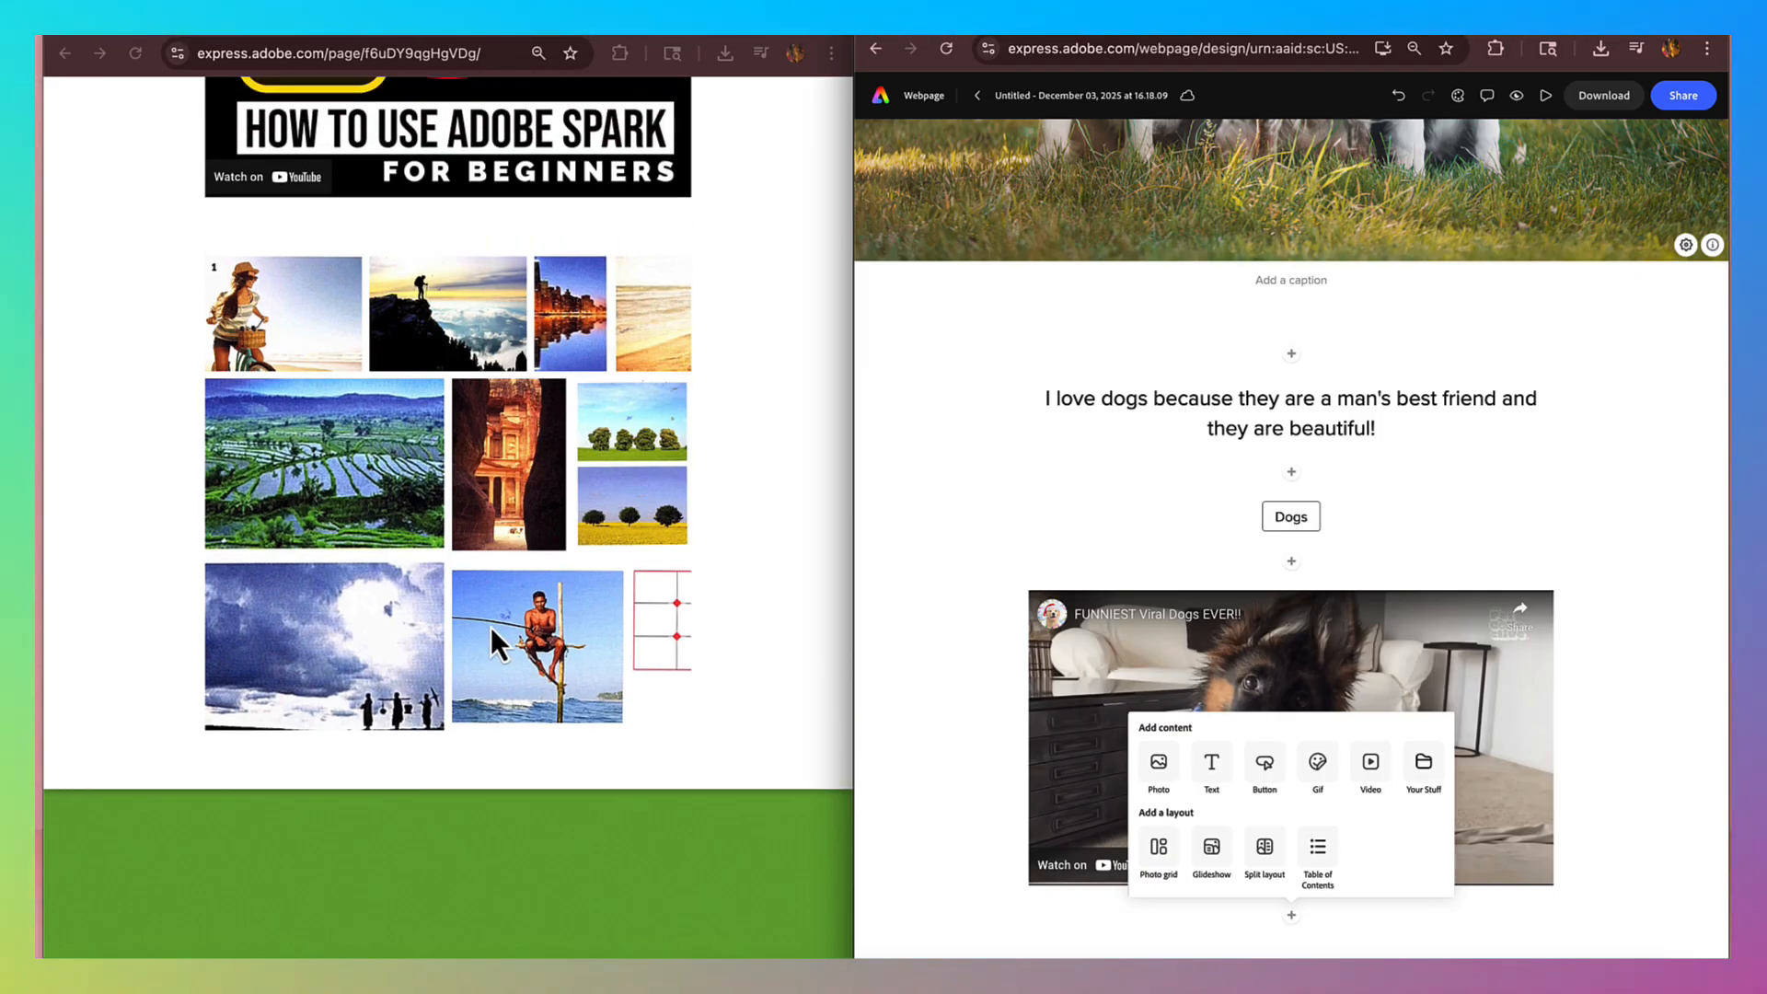
pyautogui.scroll(-3, 490, 627)
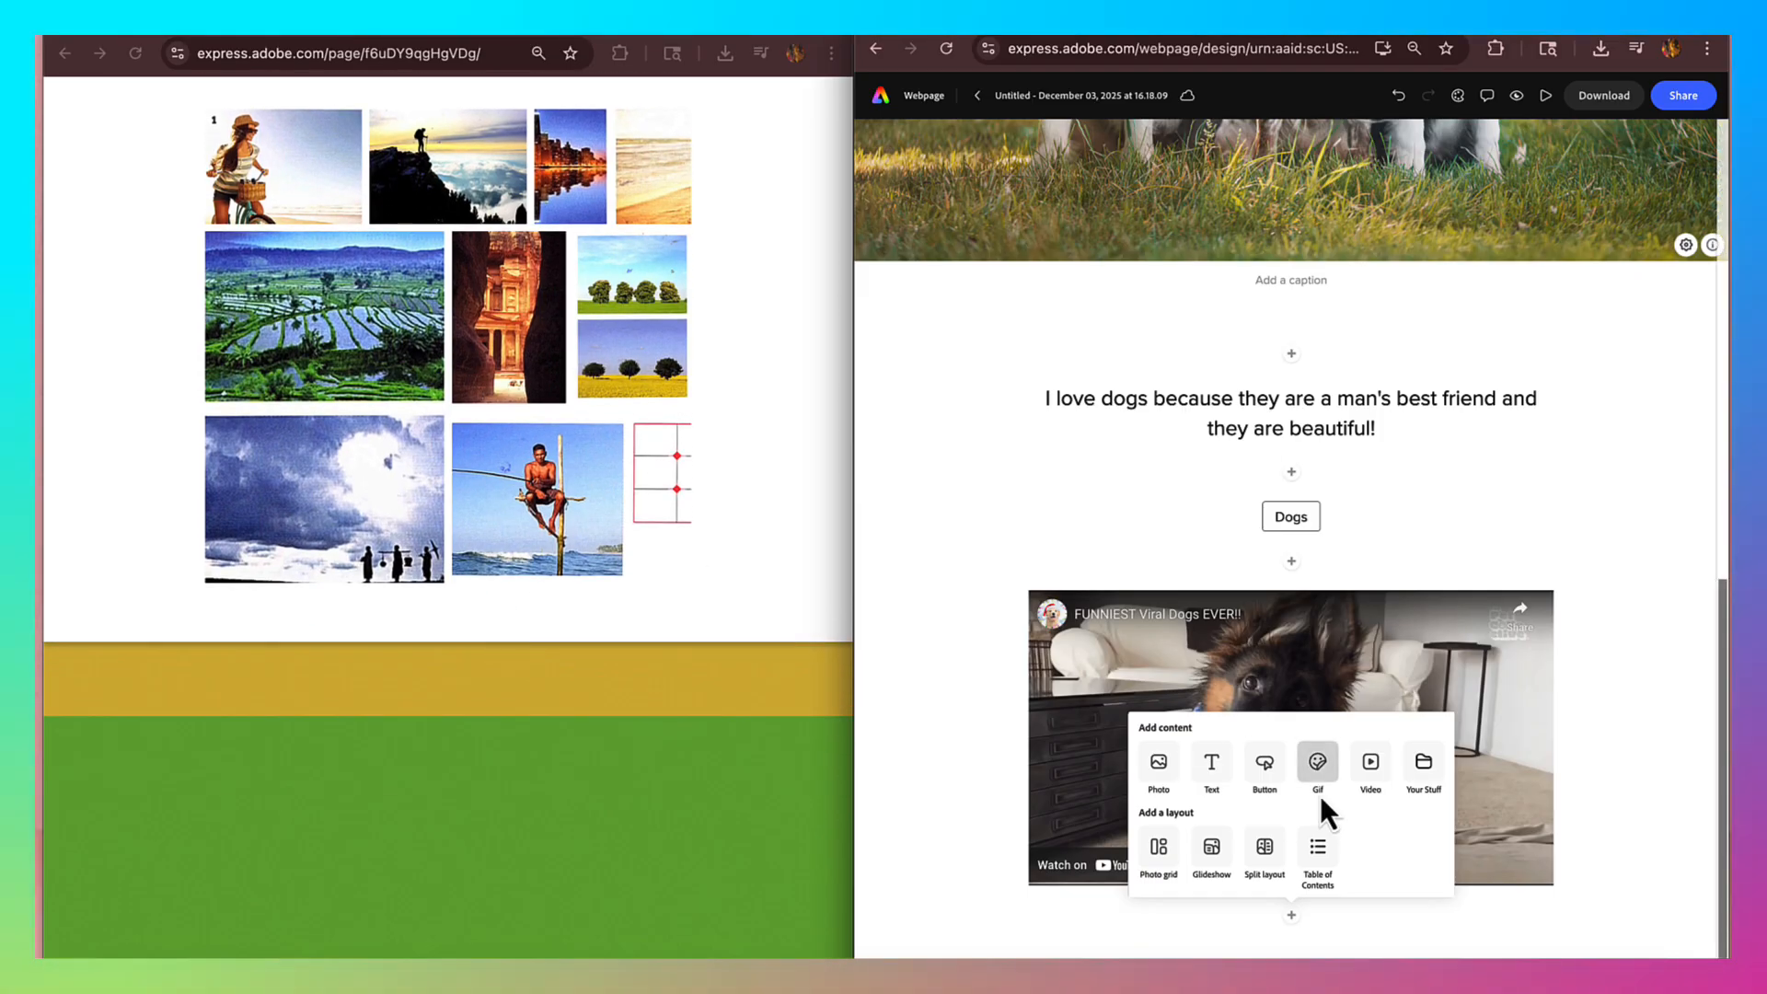
pyautogui.click(1425, 766)
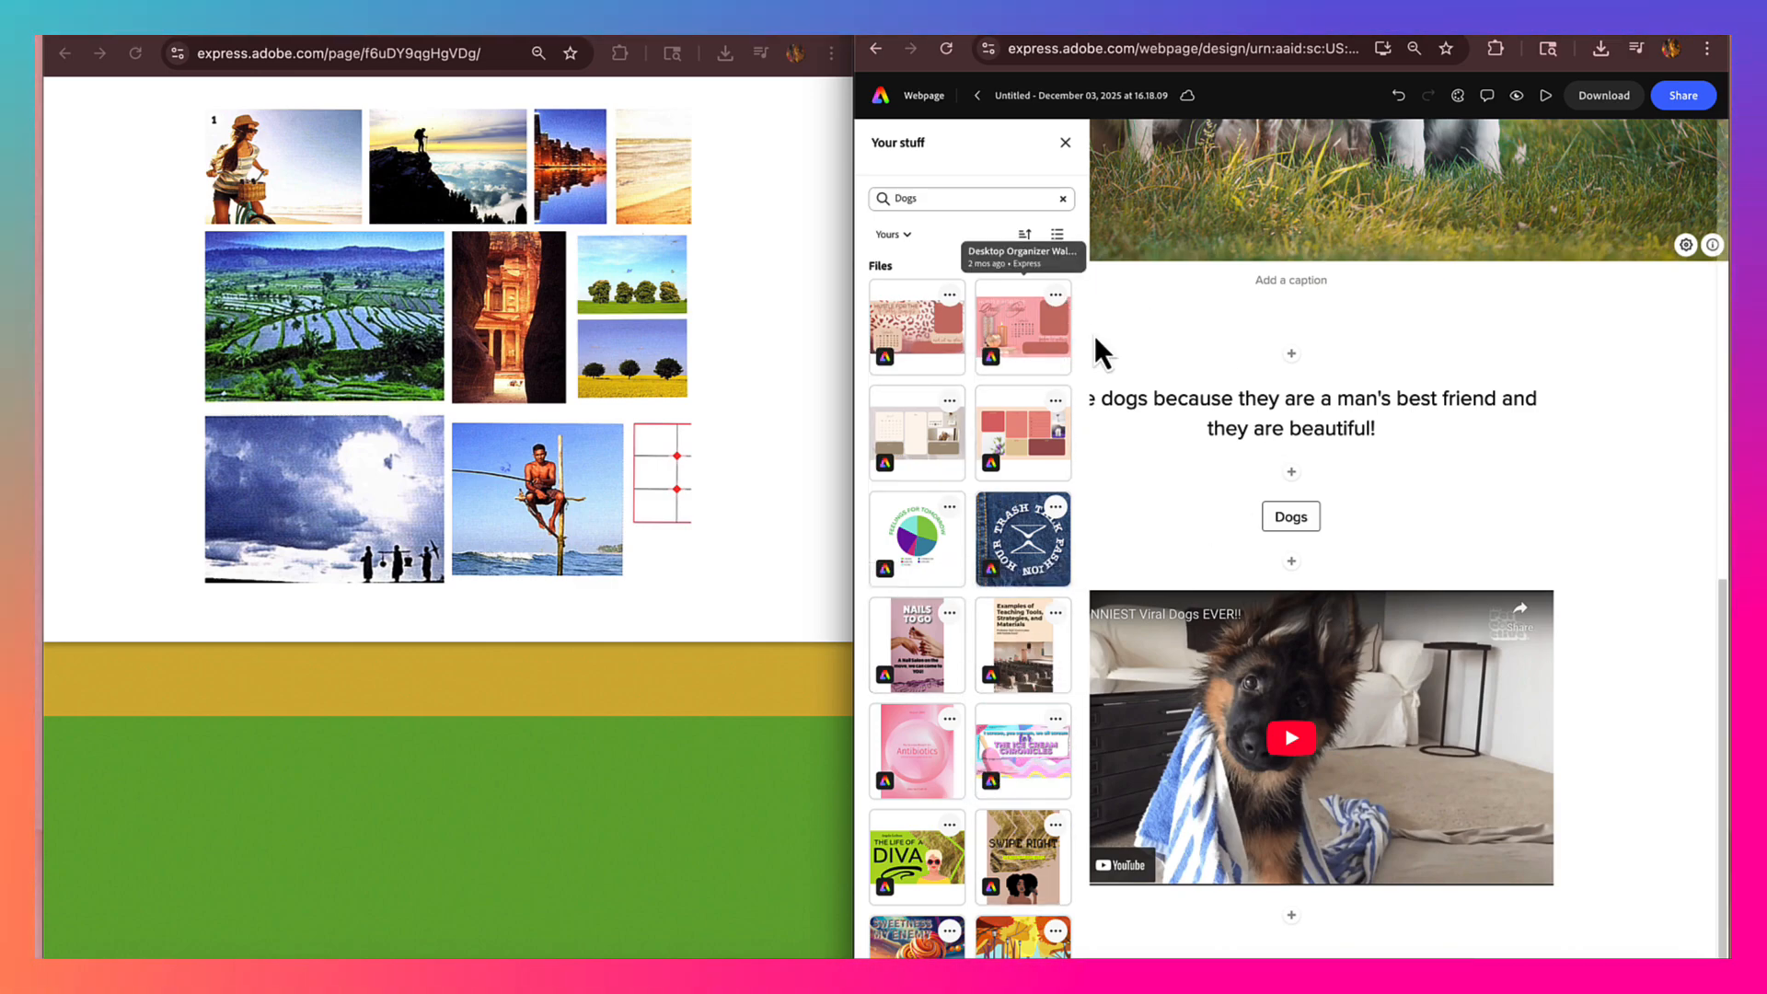
pyautogui.click(1065, 144)
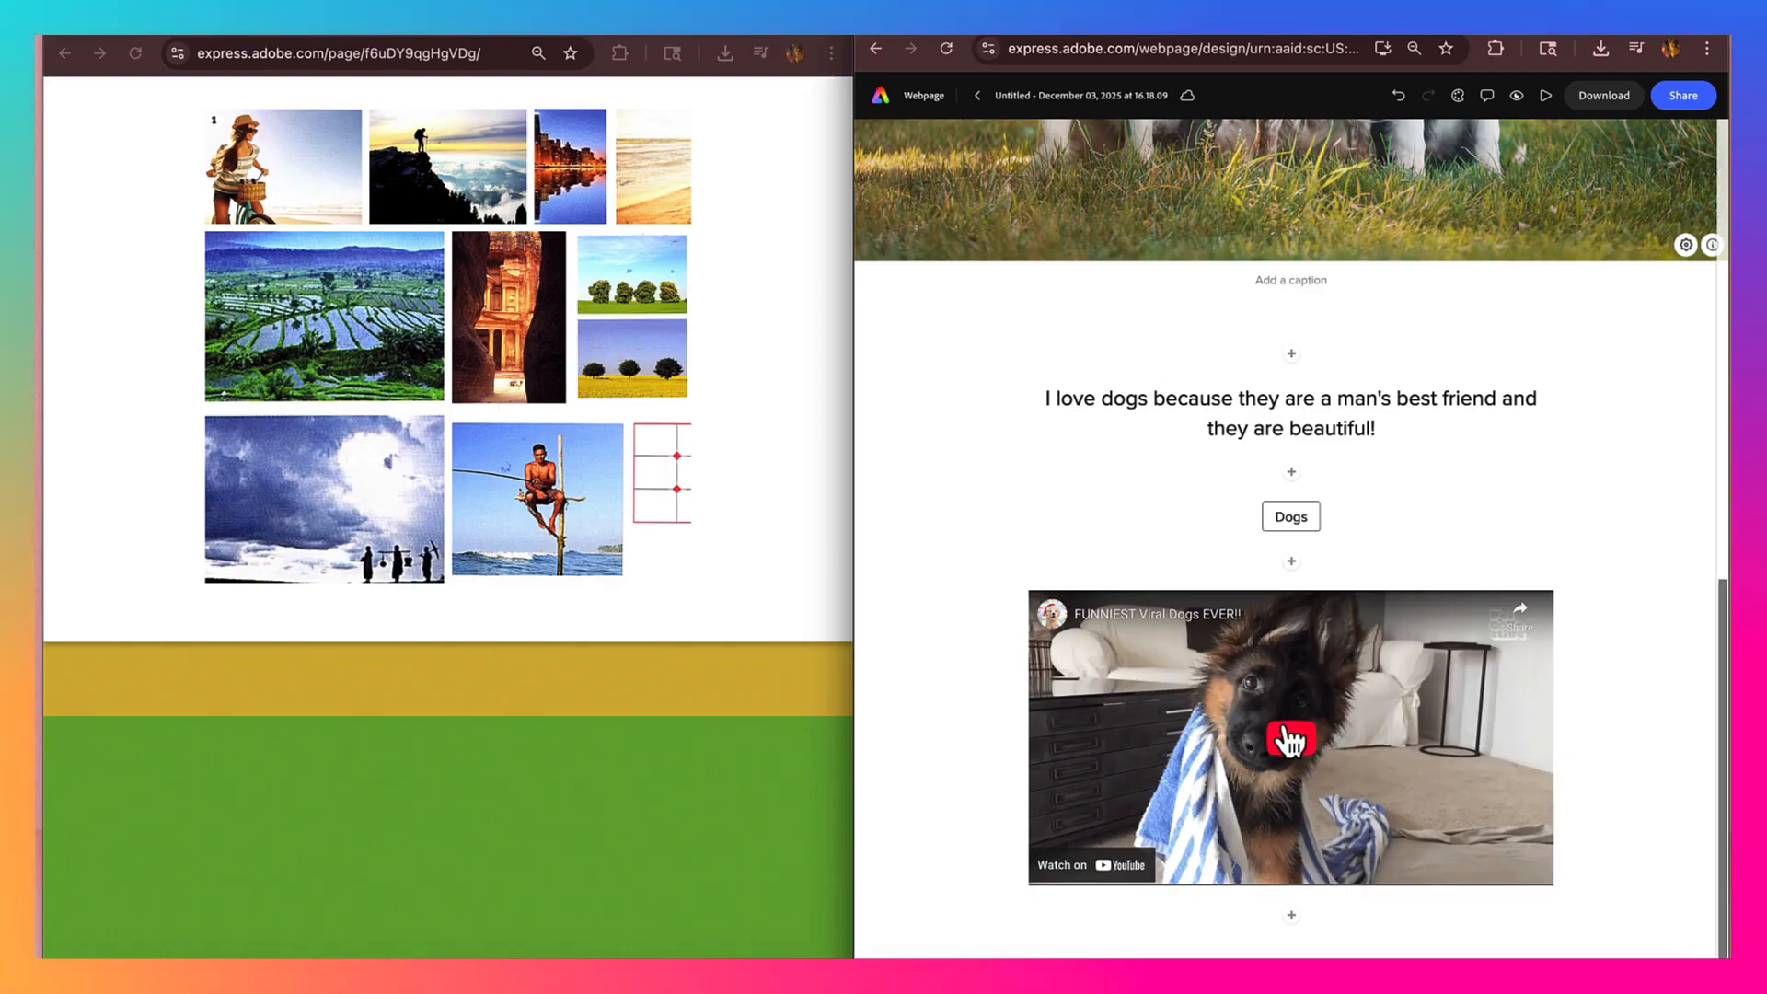
# - Start a photo grid below the video with five photos: couch corgis, running dogs, retriever trio, small-dog lineup, and dogs lying on grass
pyautogui.click(1292, 916)
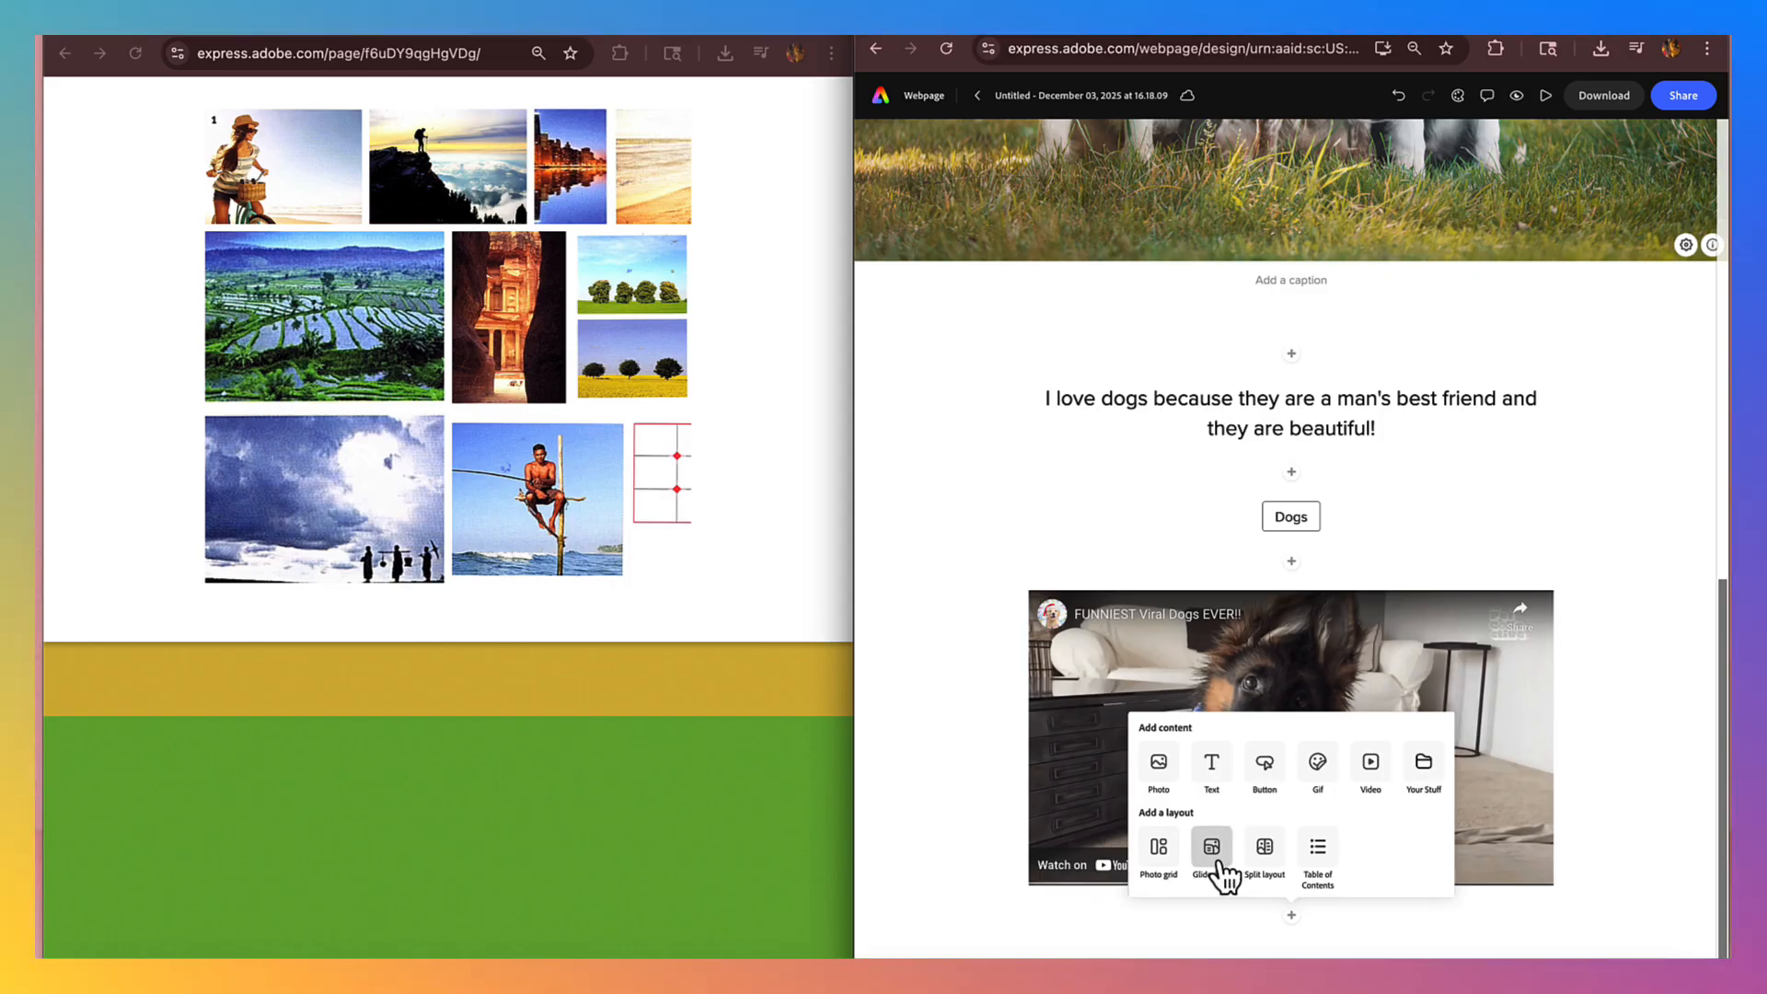
pyautogui.click(1159, 848)
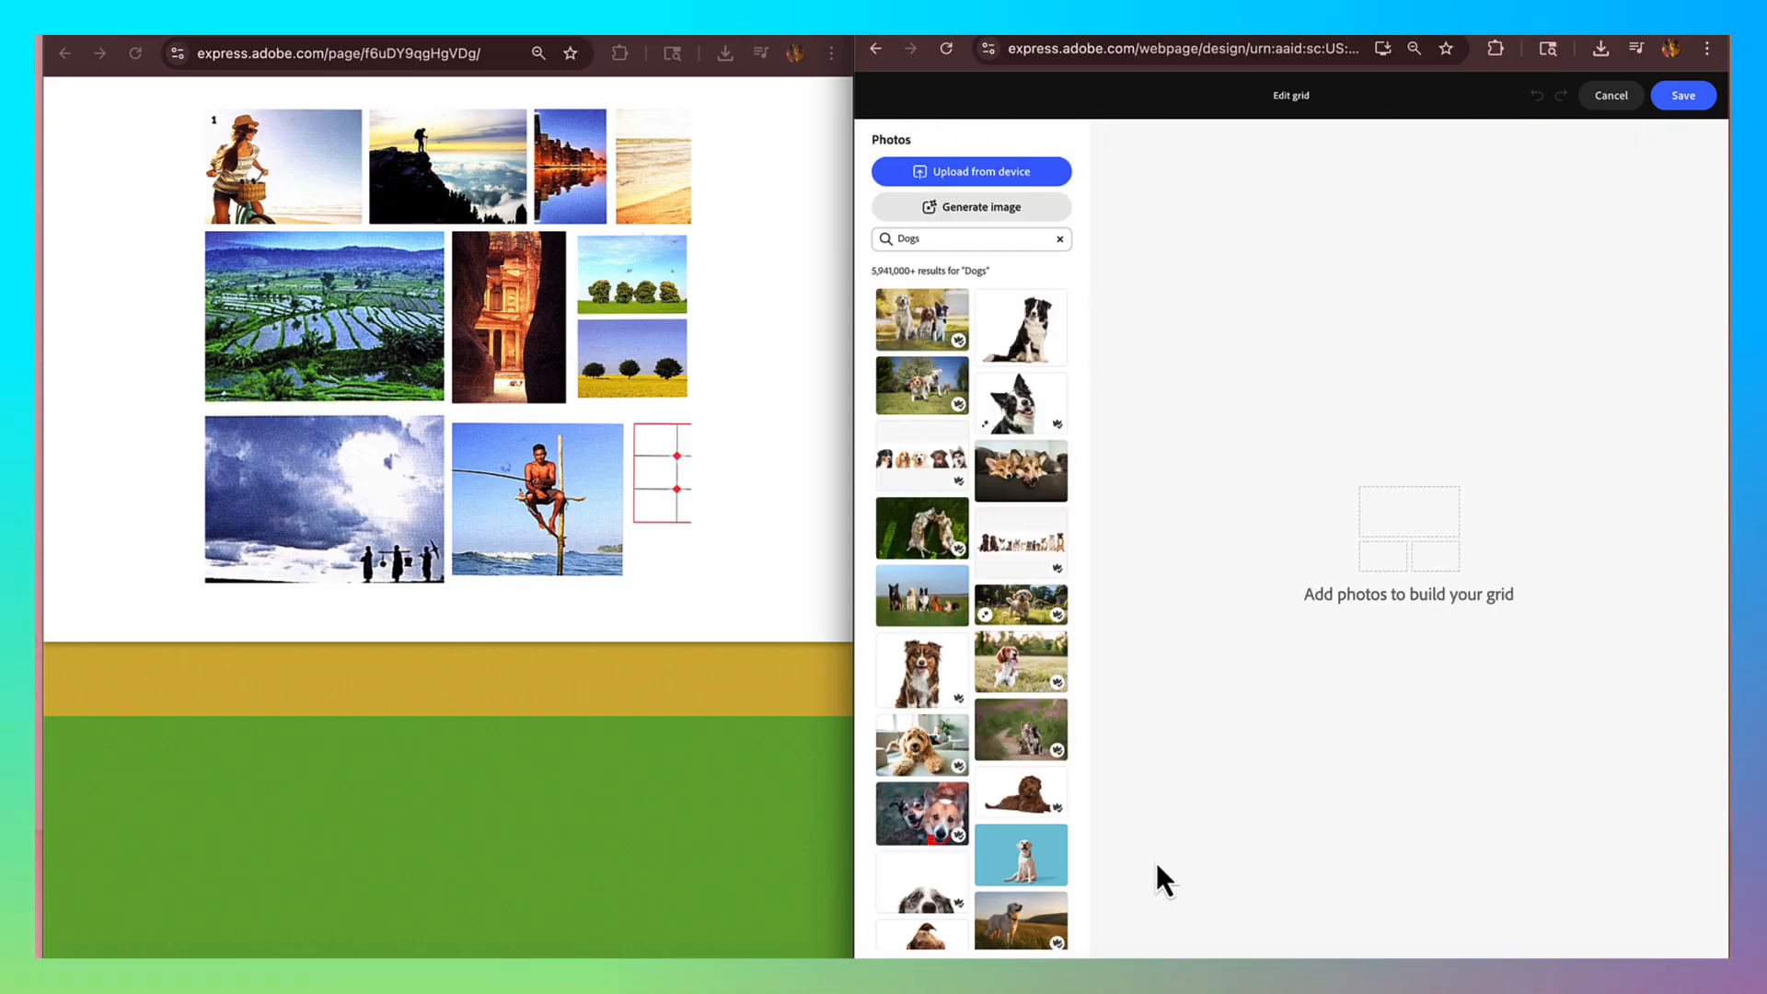
pyautogui.click(1006, 497)
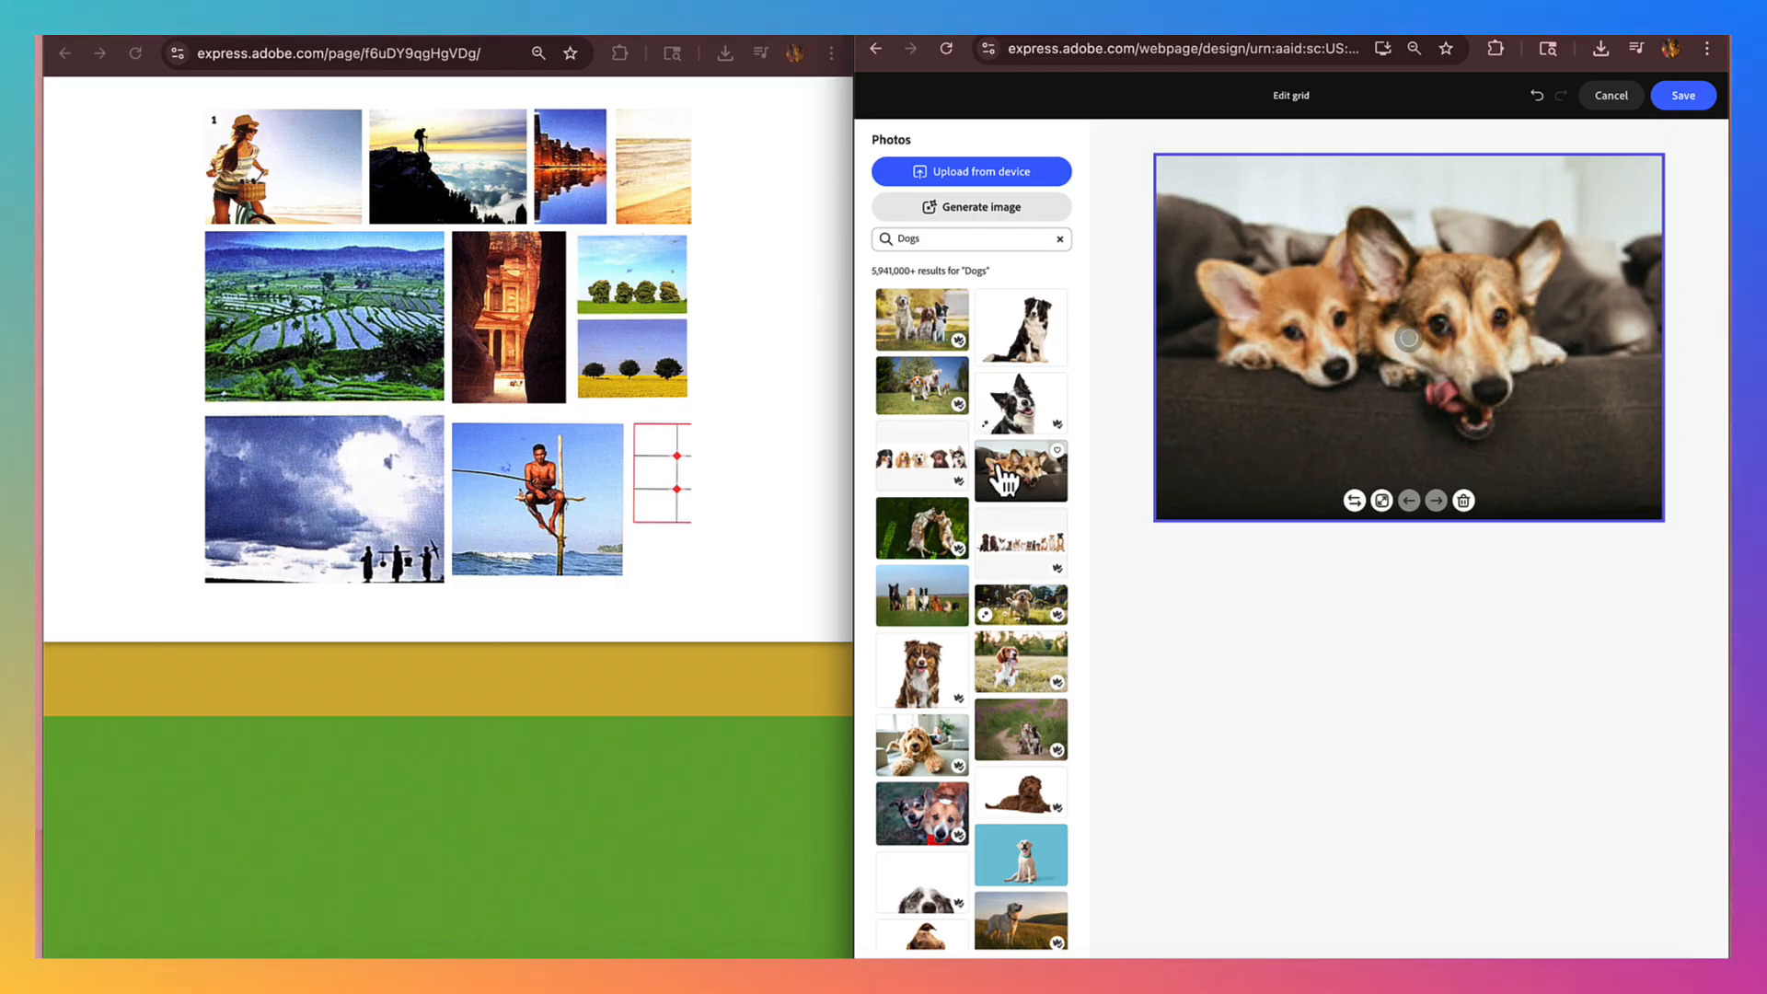
pyautogui.click(925, 405)
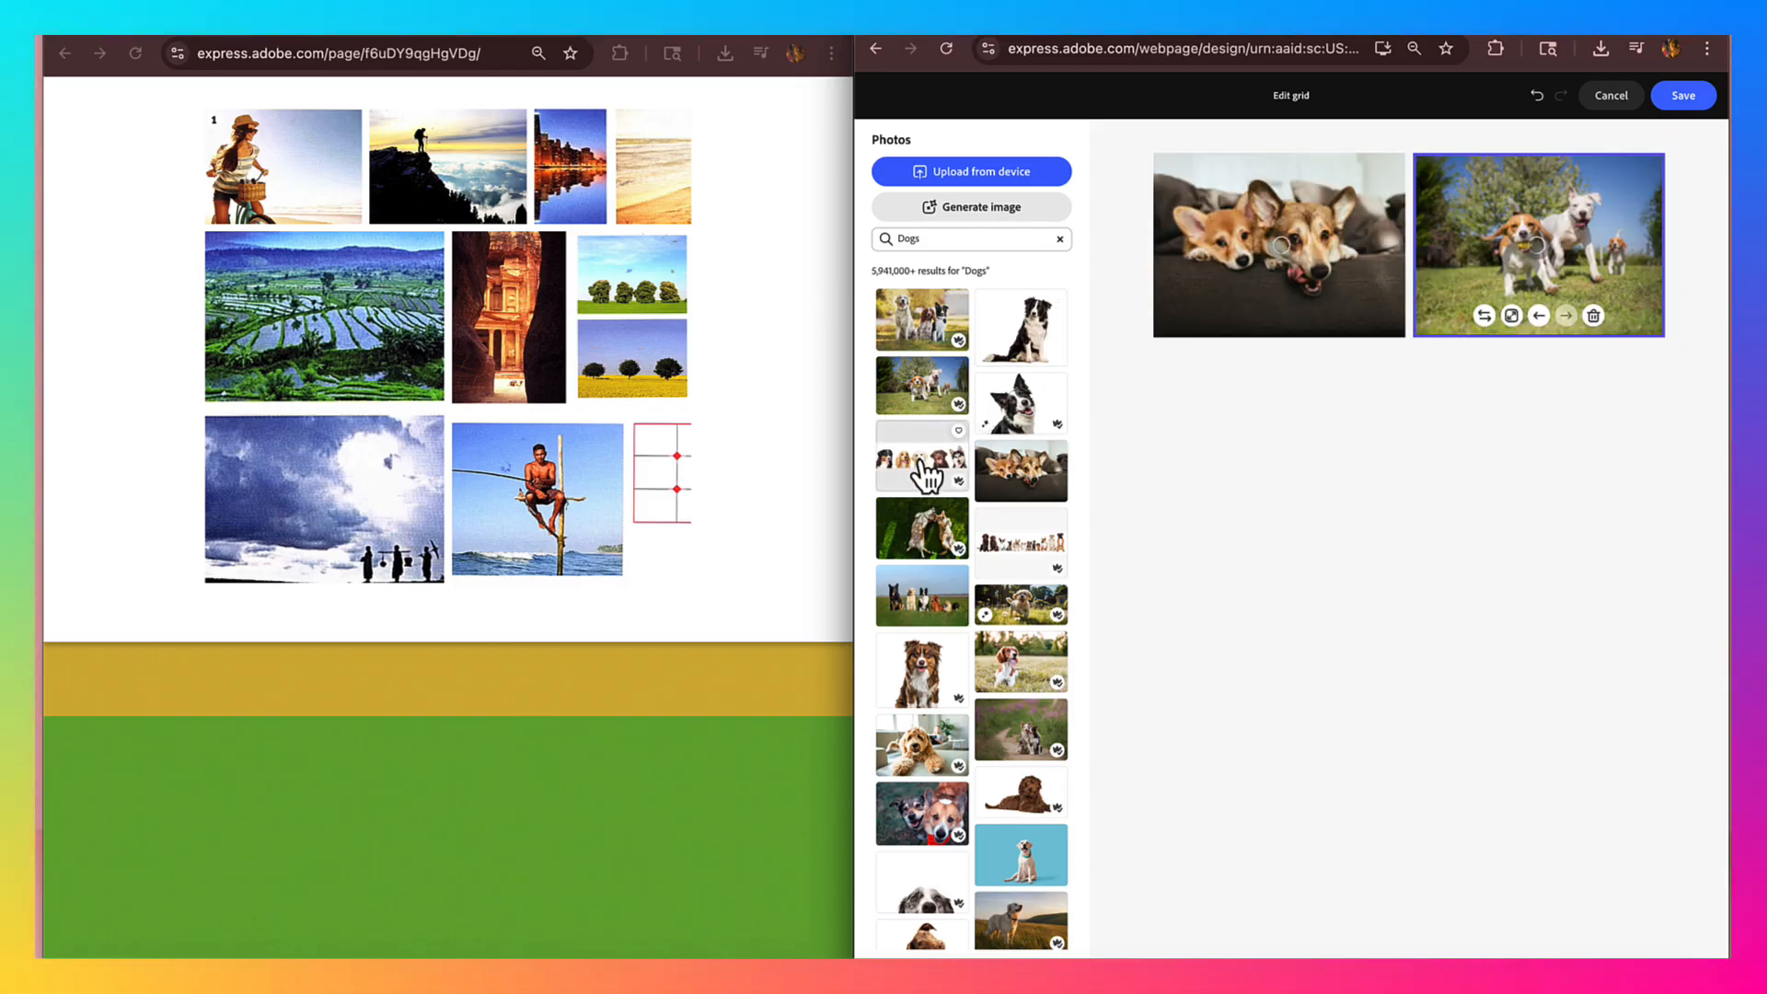
pyautogui.click(921, 461)
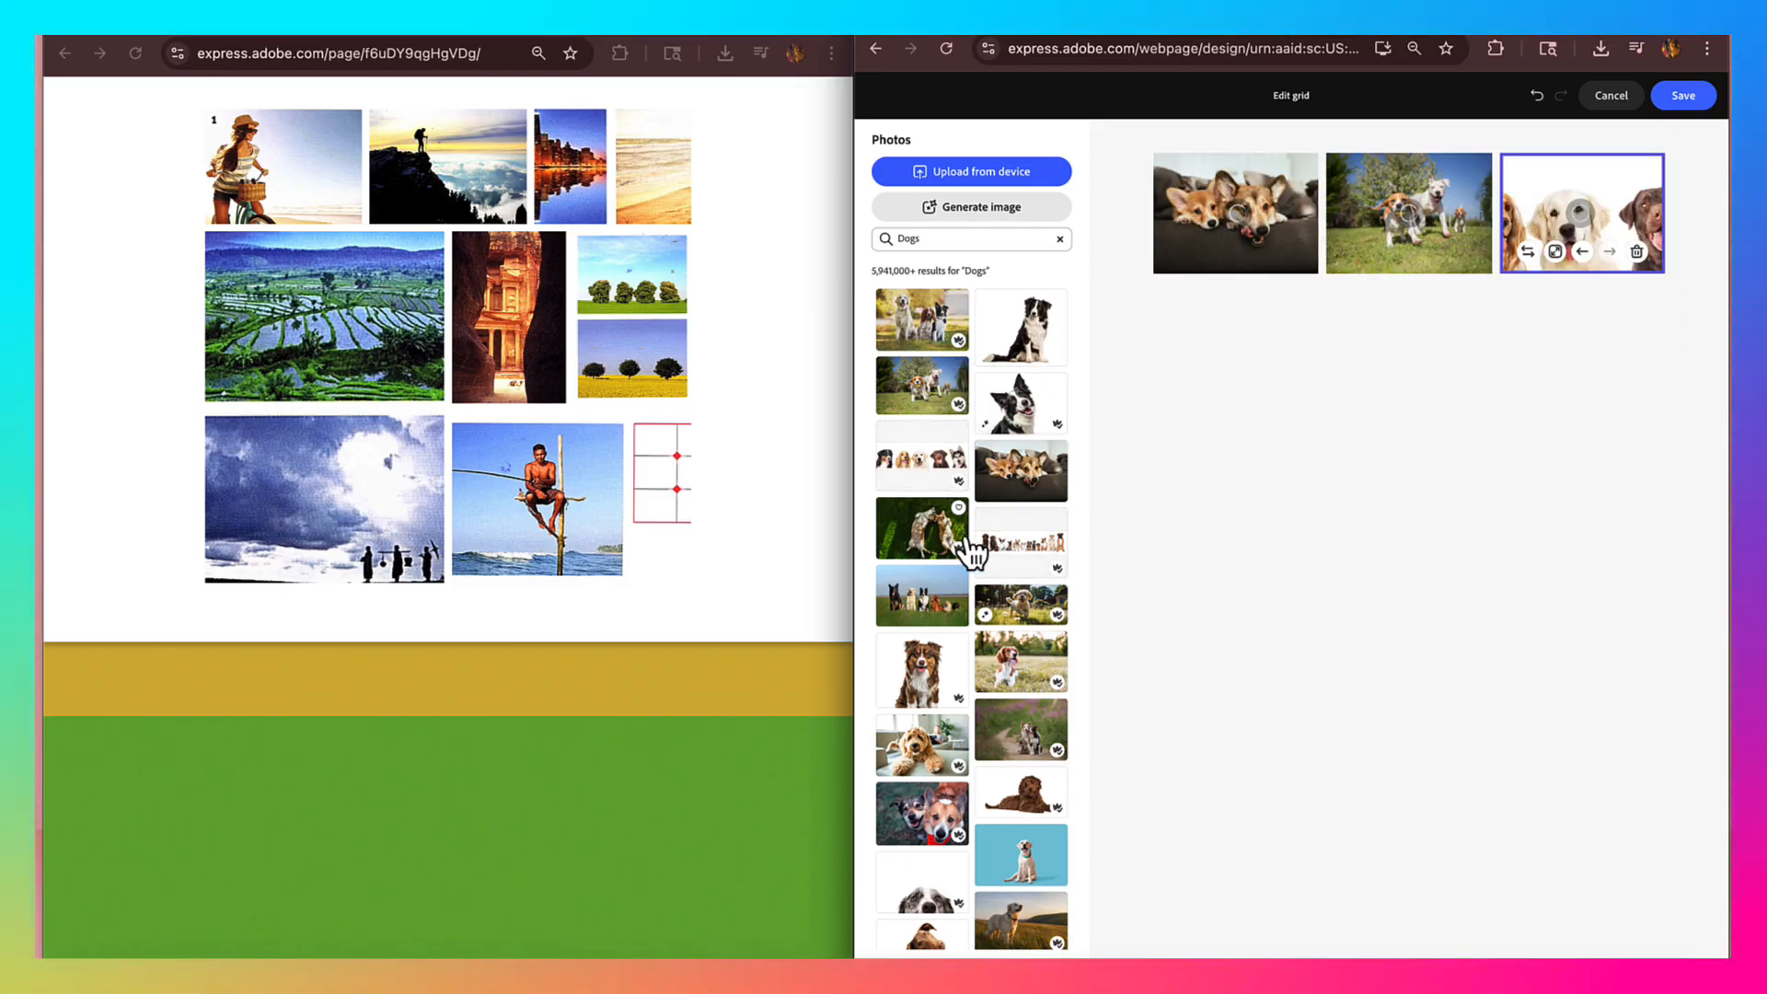
pyautogui.click(1015, 551)
pyautogui.click(934, 553)
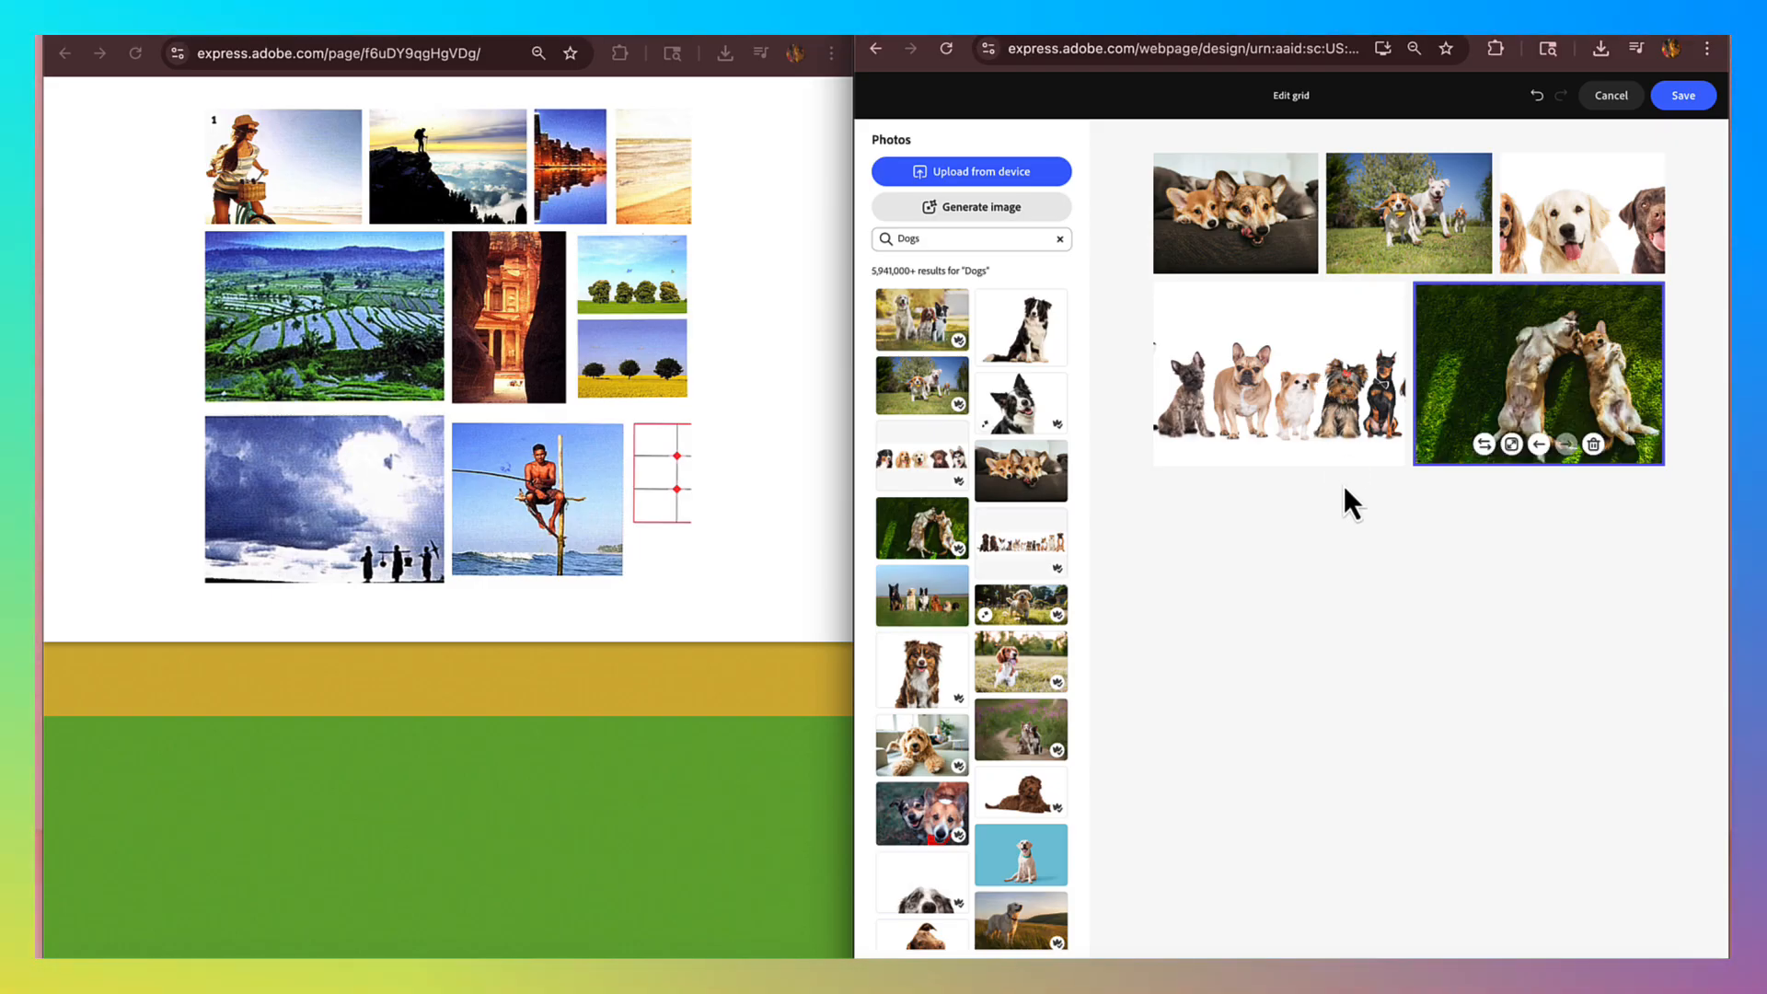
# - Enlarge the small-dog lineup photo to the grid's full width and move it backward to the first place
pyautogui.click(1353, 440)
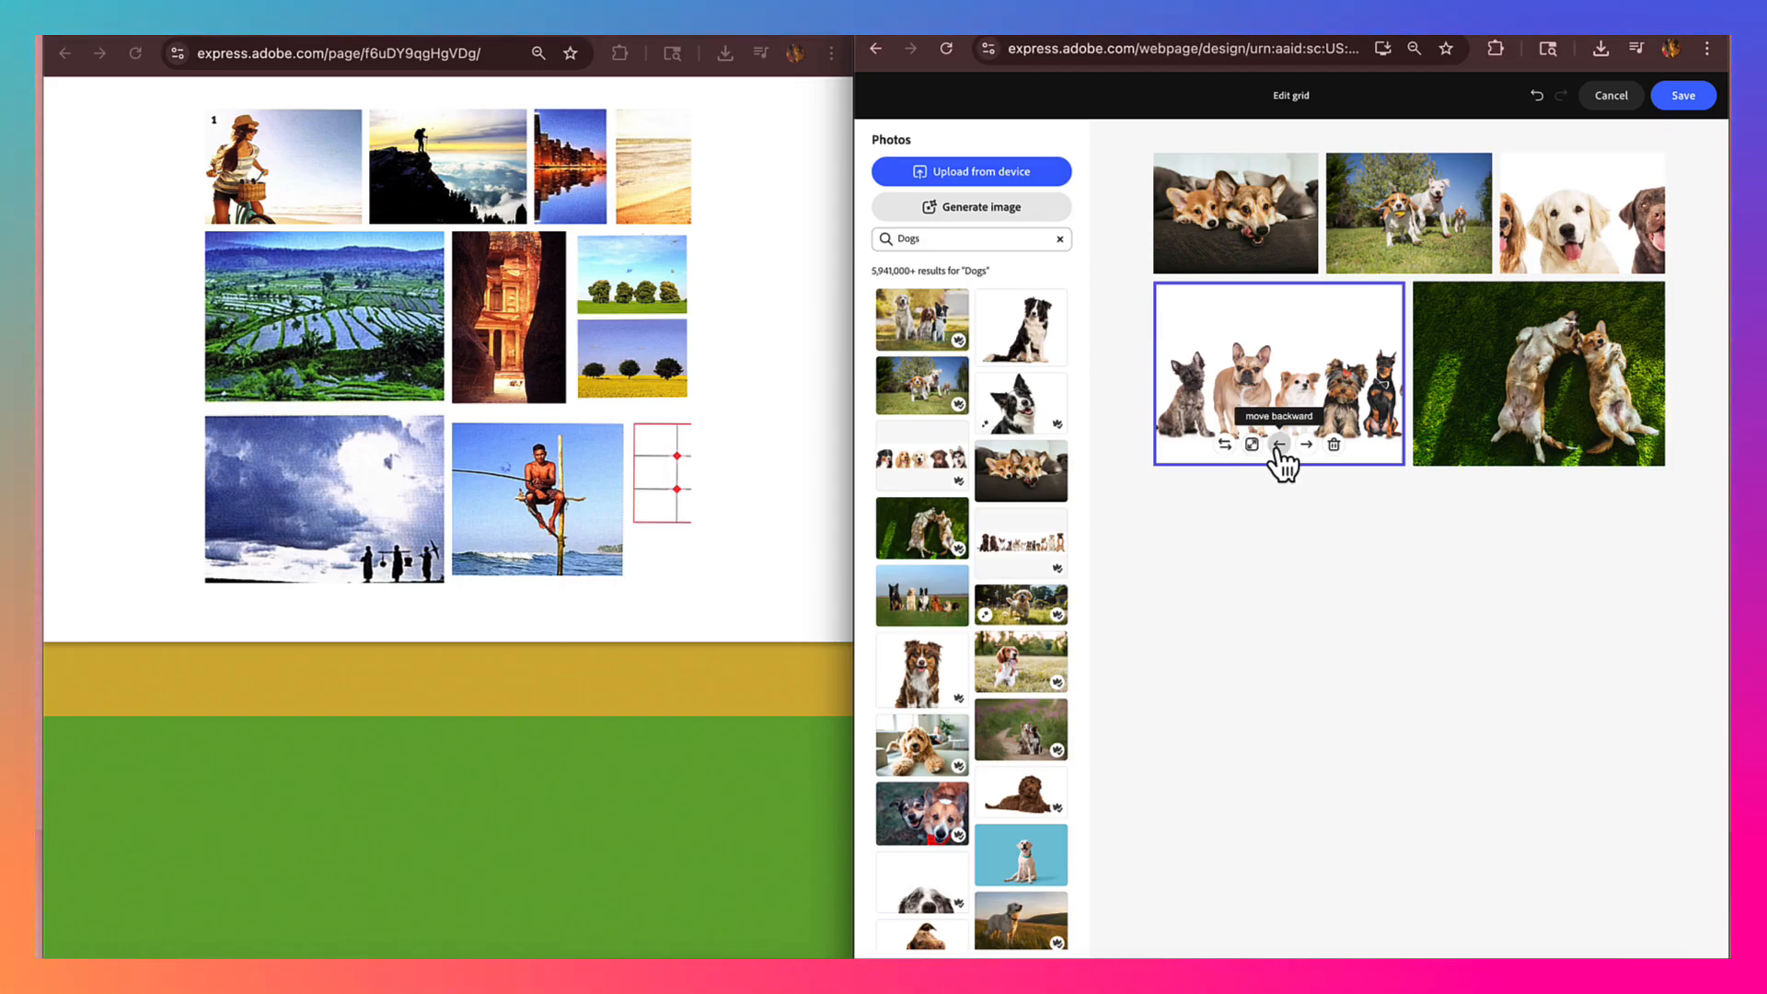
pyautogui.click(1252, 446)
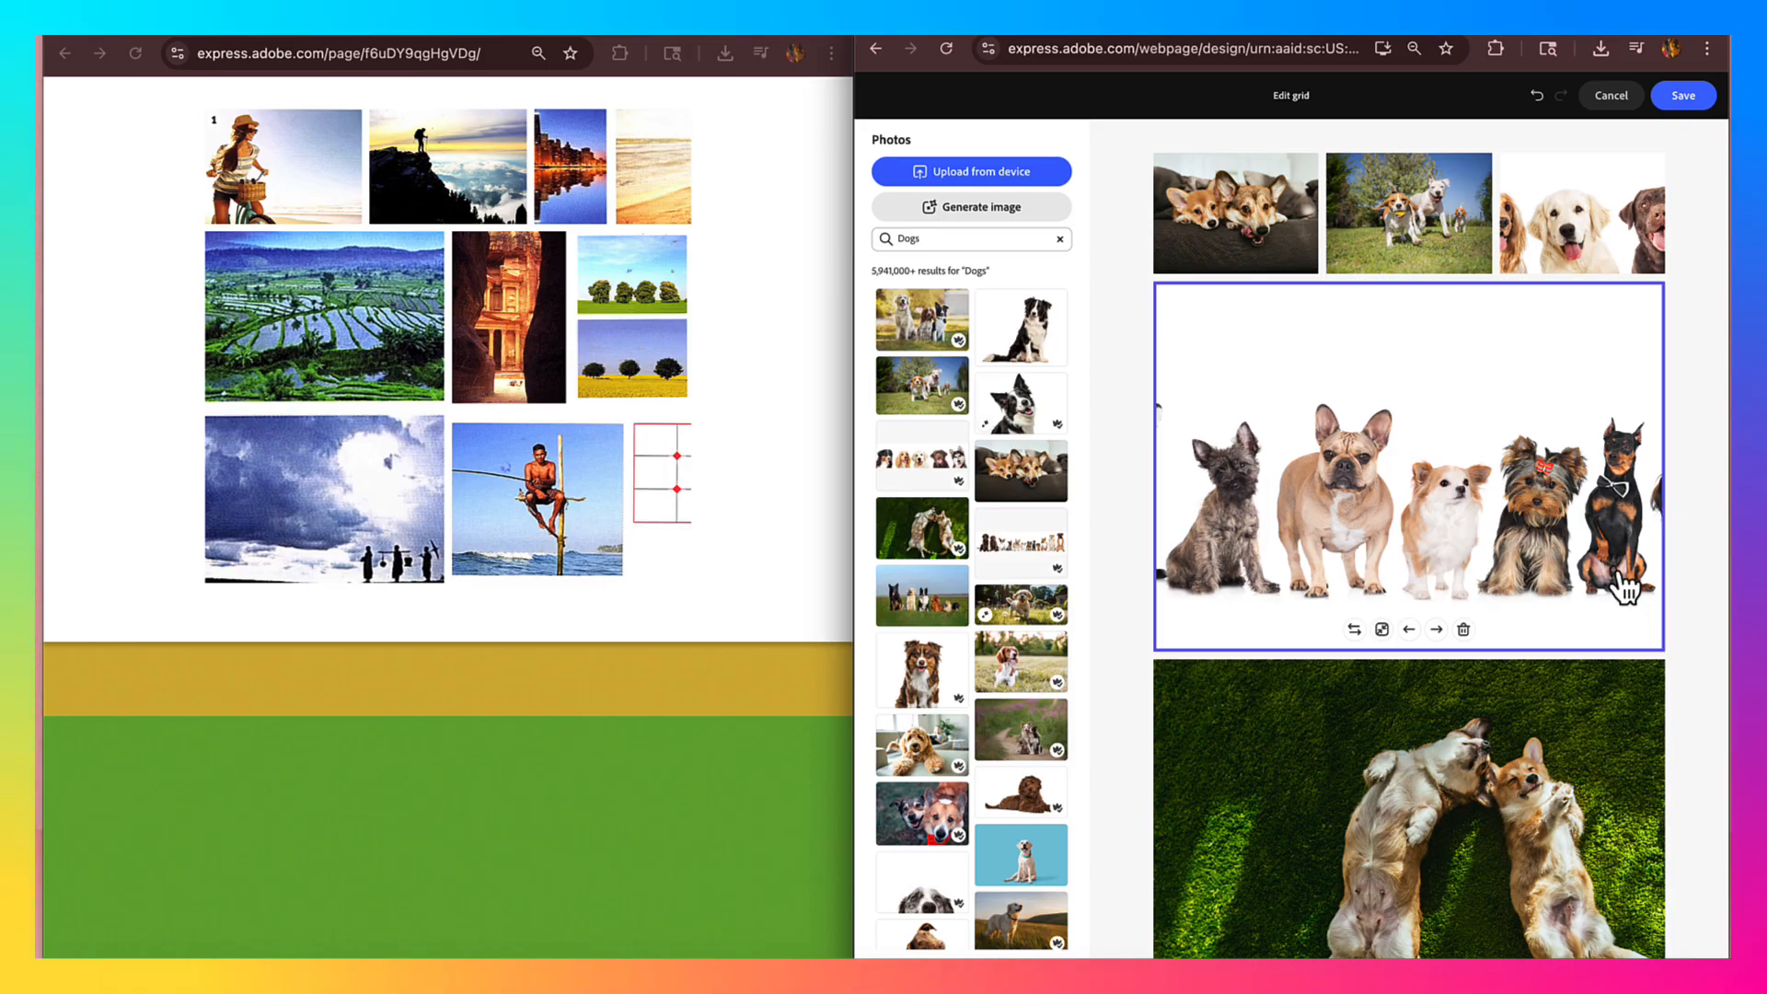
pyautogui.click(1409, 630)
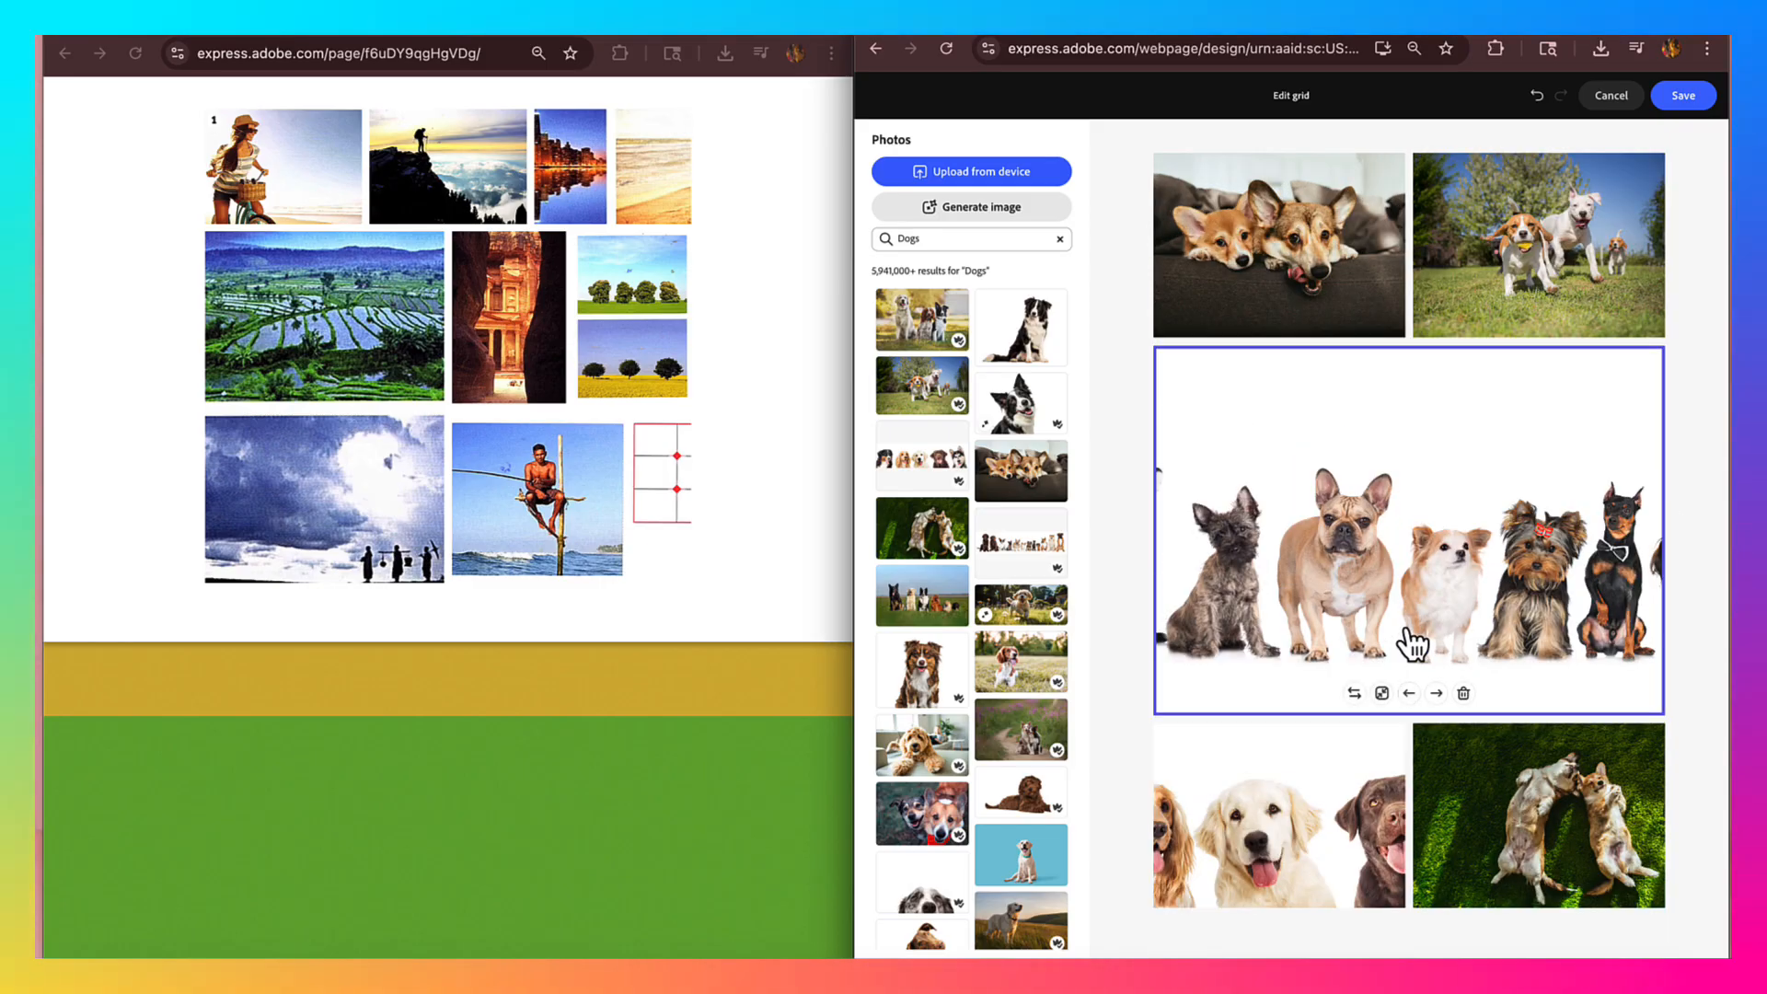
pyautogui.click(1408, 693)
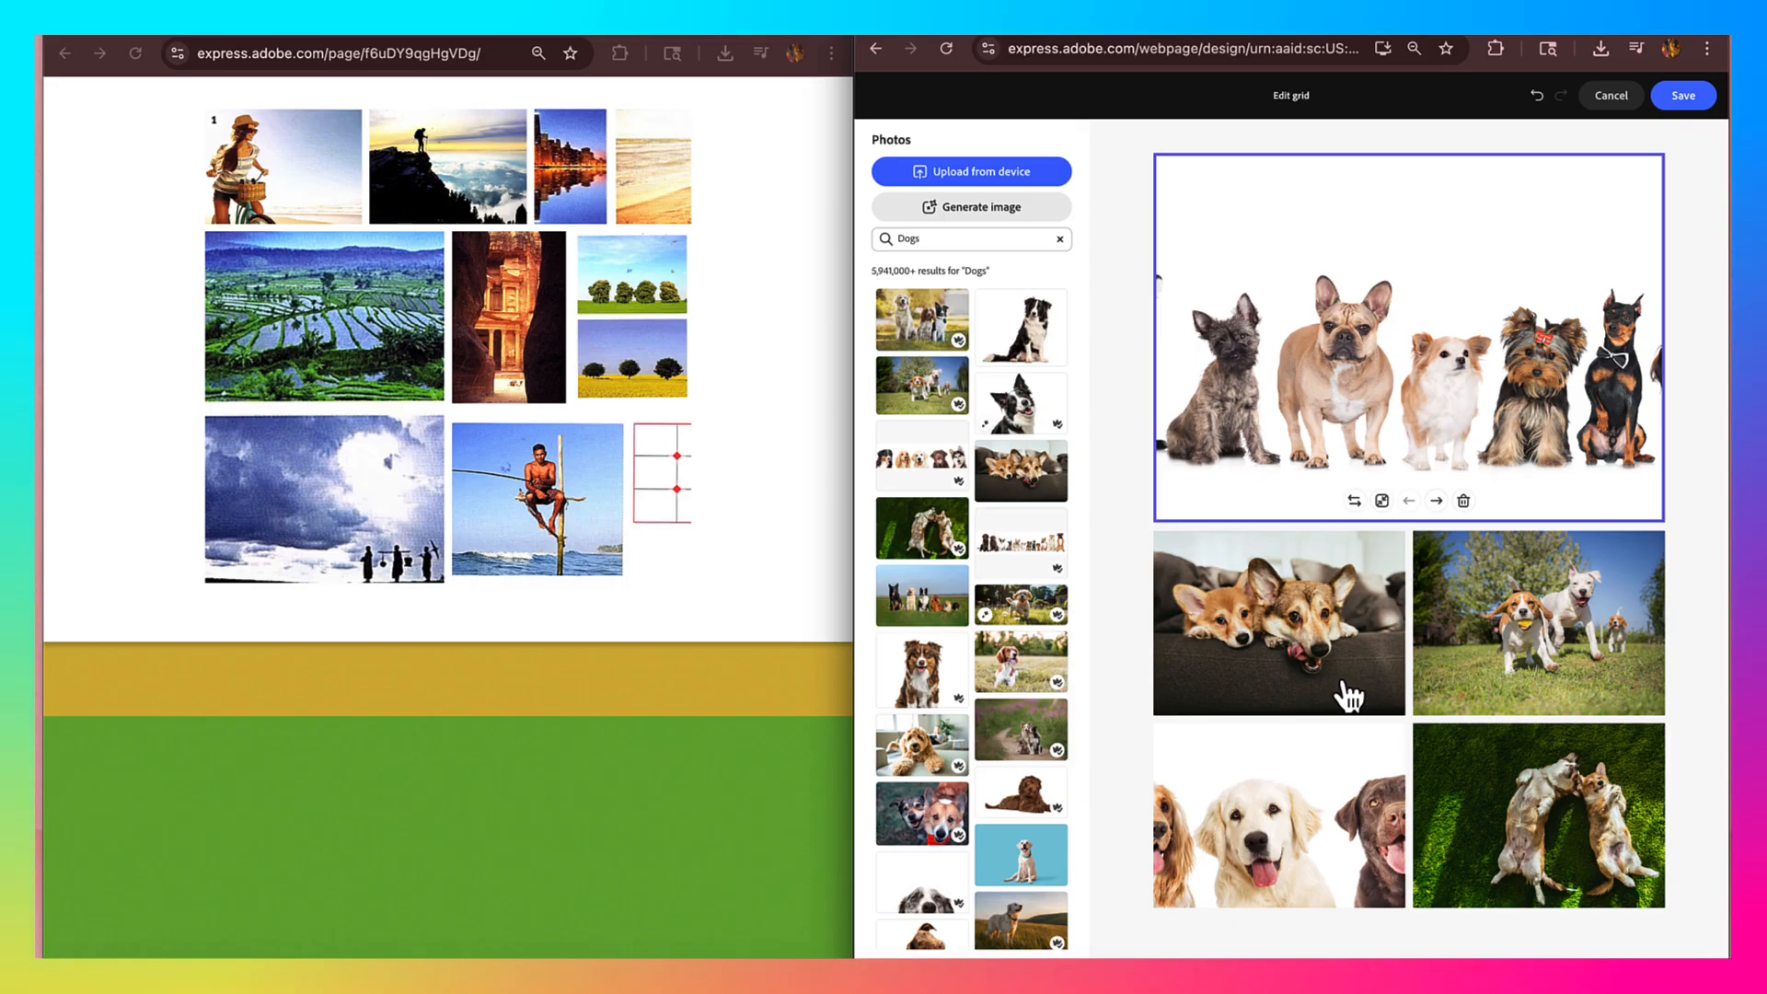
# - Try the retriever trio photo at the grid's full width, and return it to its smaller size
pyautogui.click(1324, 815)
pyautogui.click(1254, 886)
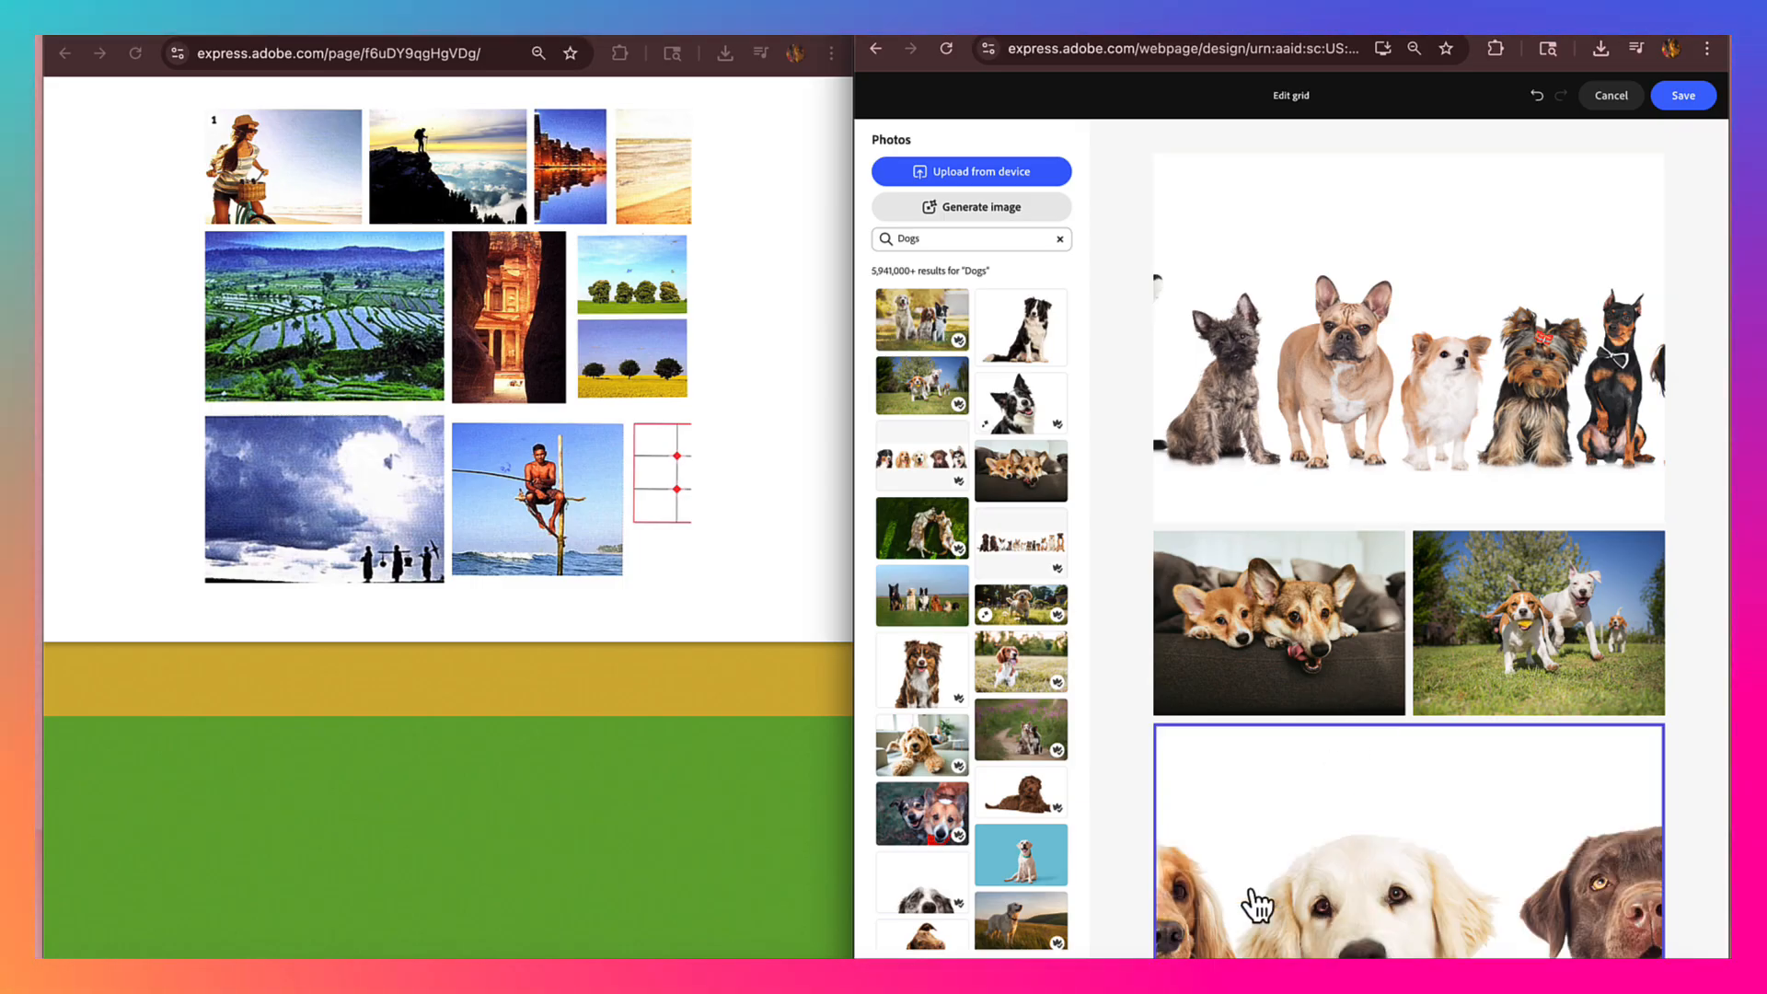
pyautogui.scroll(-4, 1257, 907)
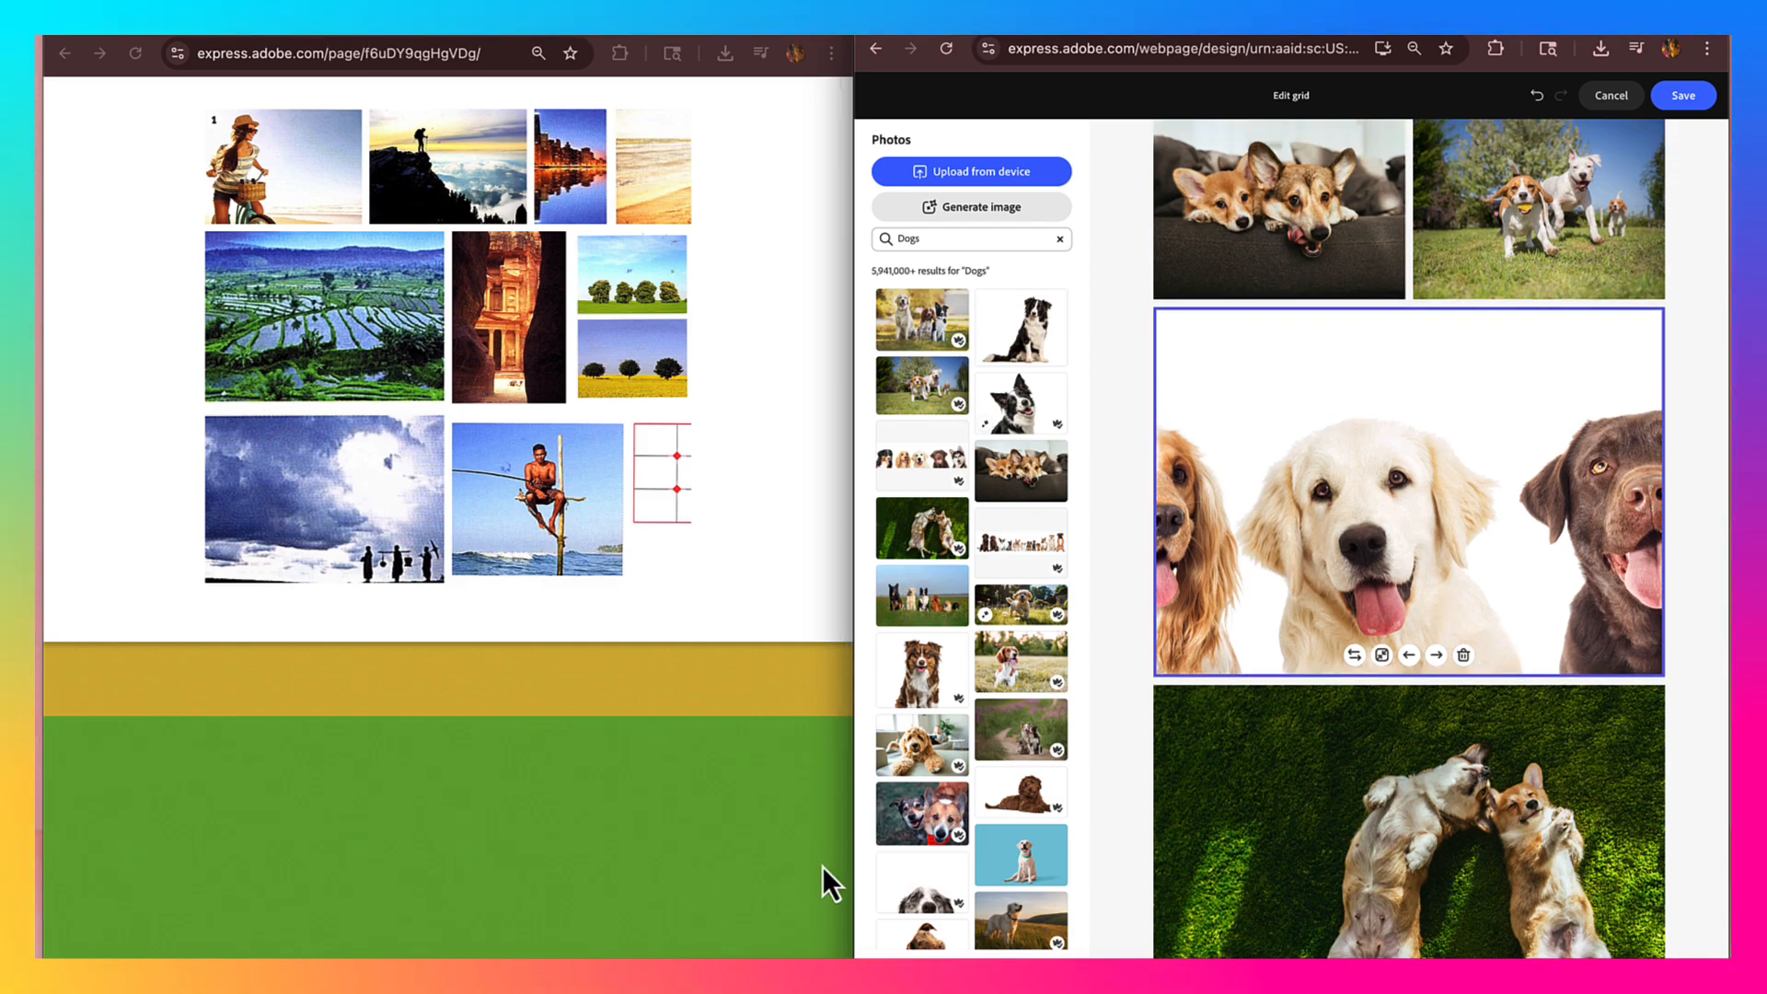
pyautogui.moveTo(852, 863); pyautogui.dragTo(853, 783)
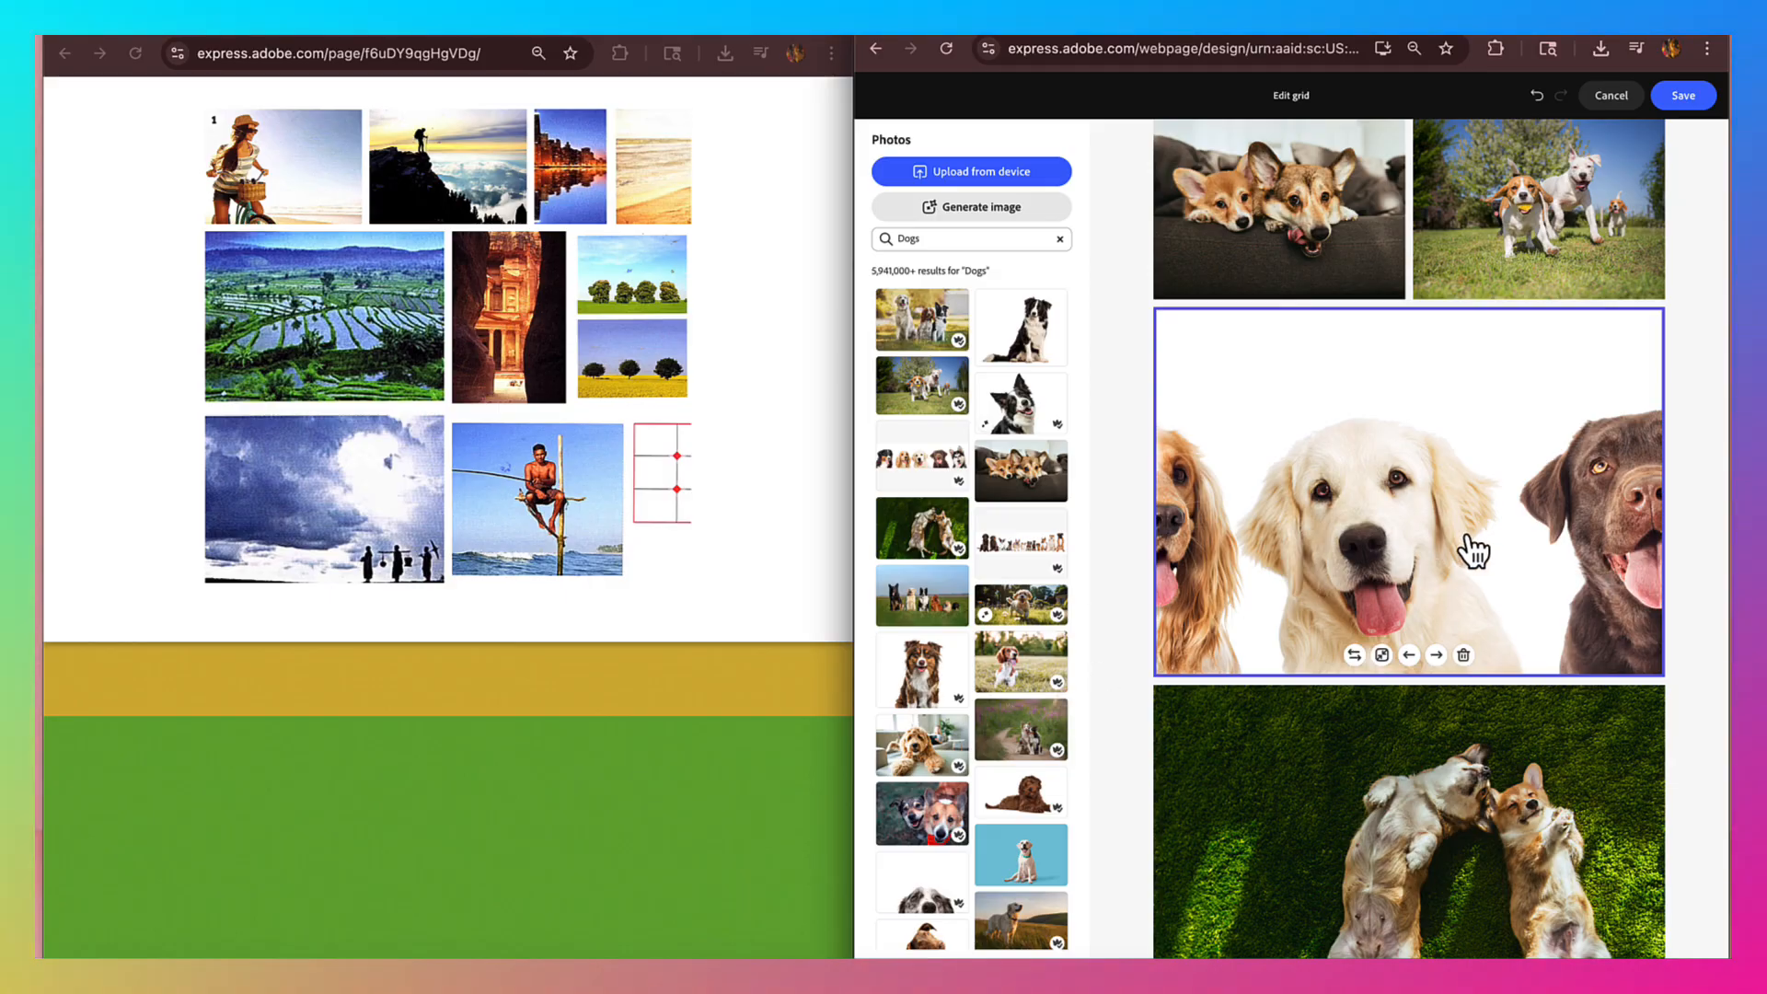
pyautogui.click(1381, 656)
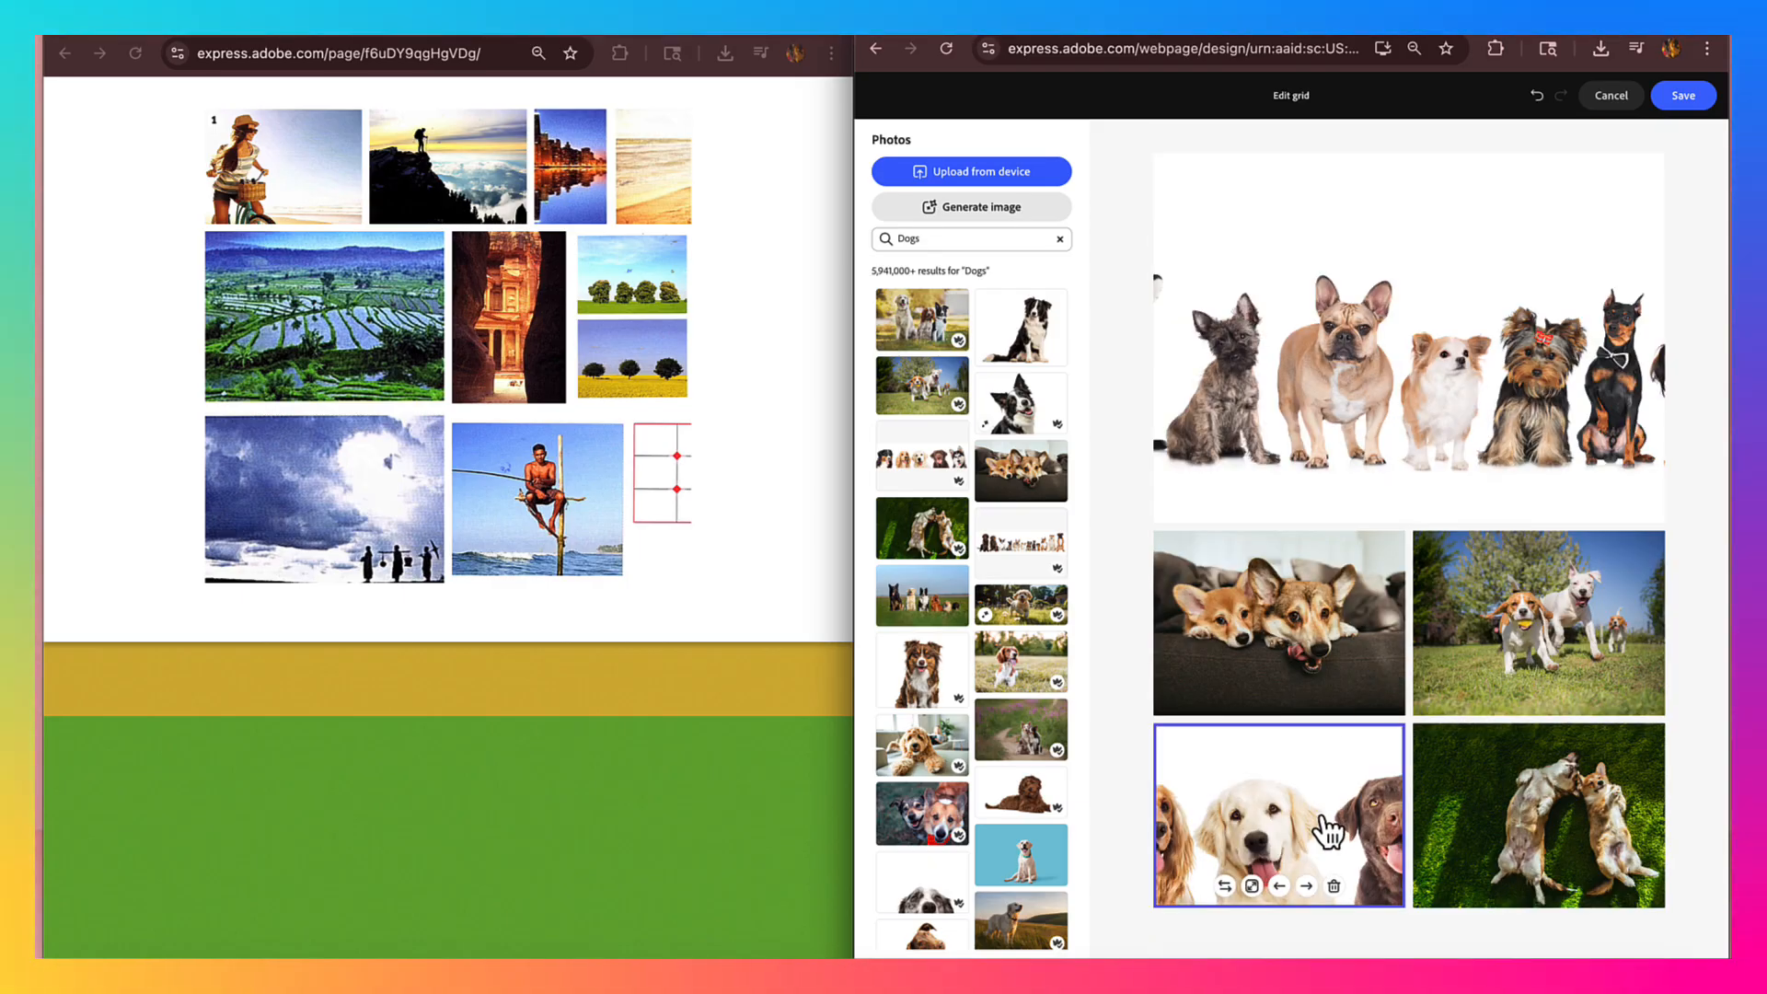
# - Move the running dogs photo one place forward, after the retriever trio, and save the photo grid
pyautogui.click(1486, 697)
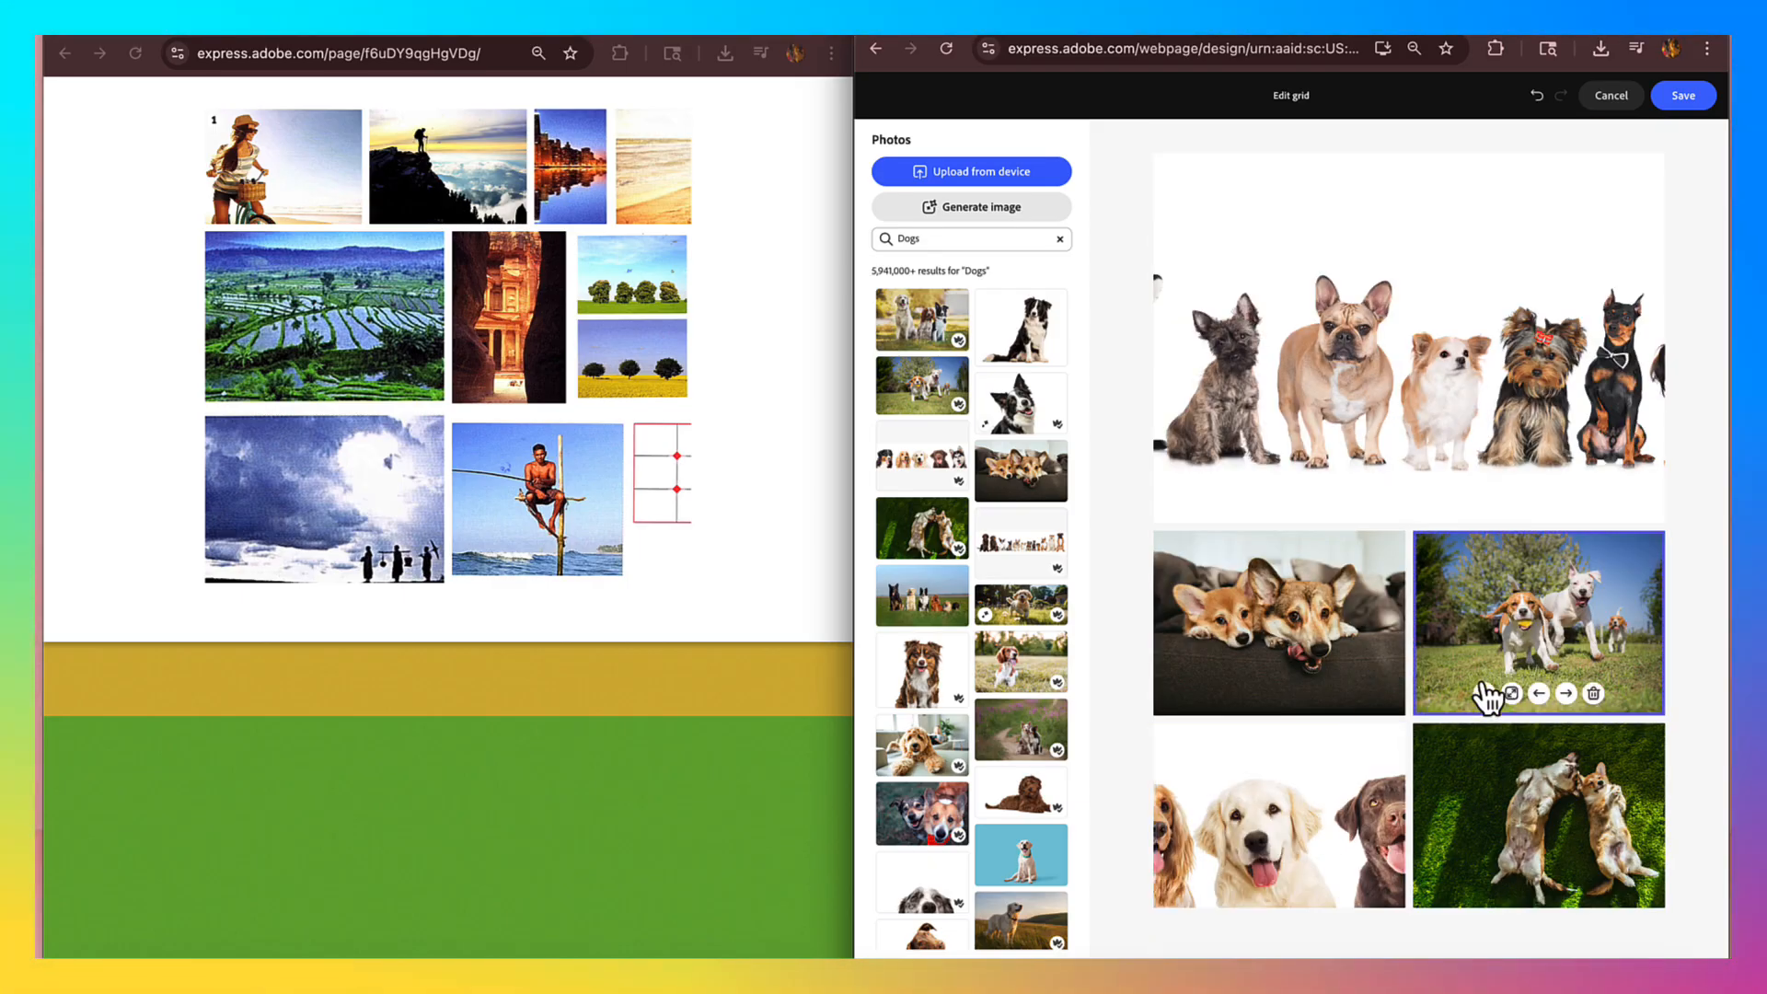
pyautogui.click(1567, 694)
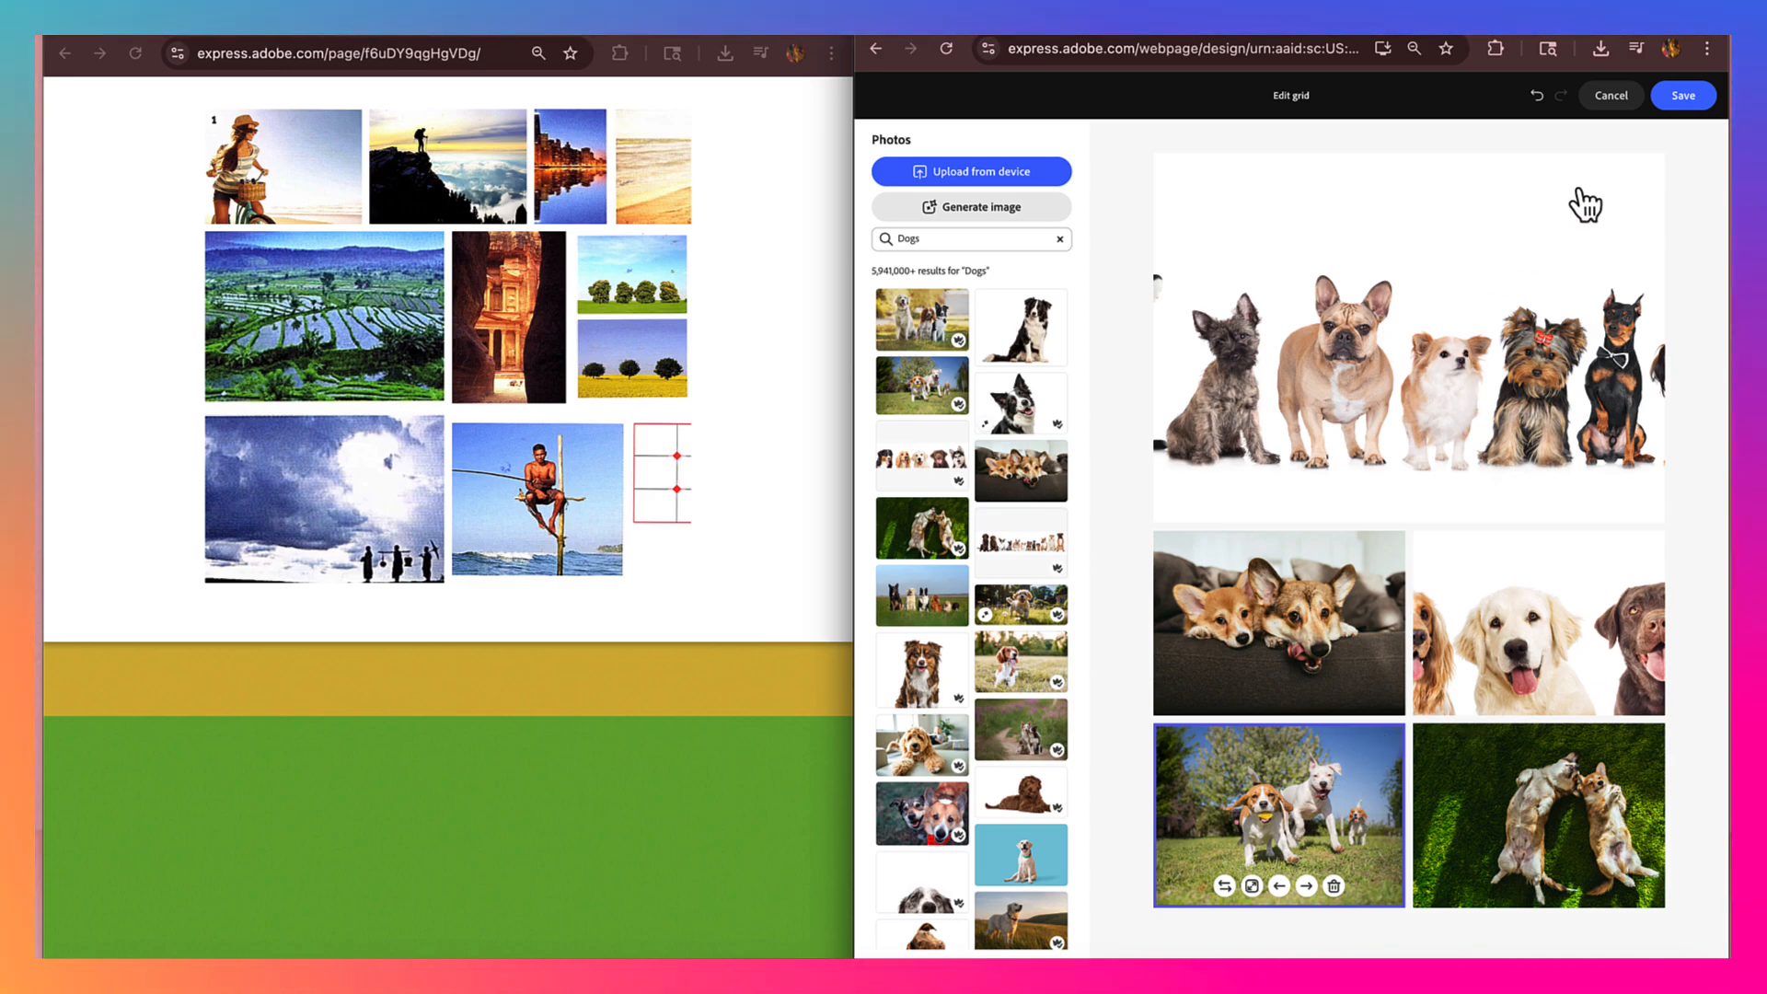
pyautogui.click(1668, 104)
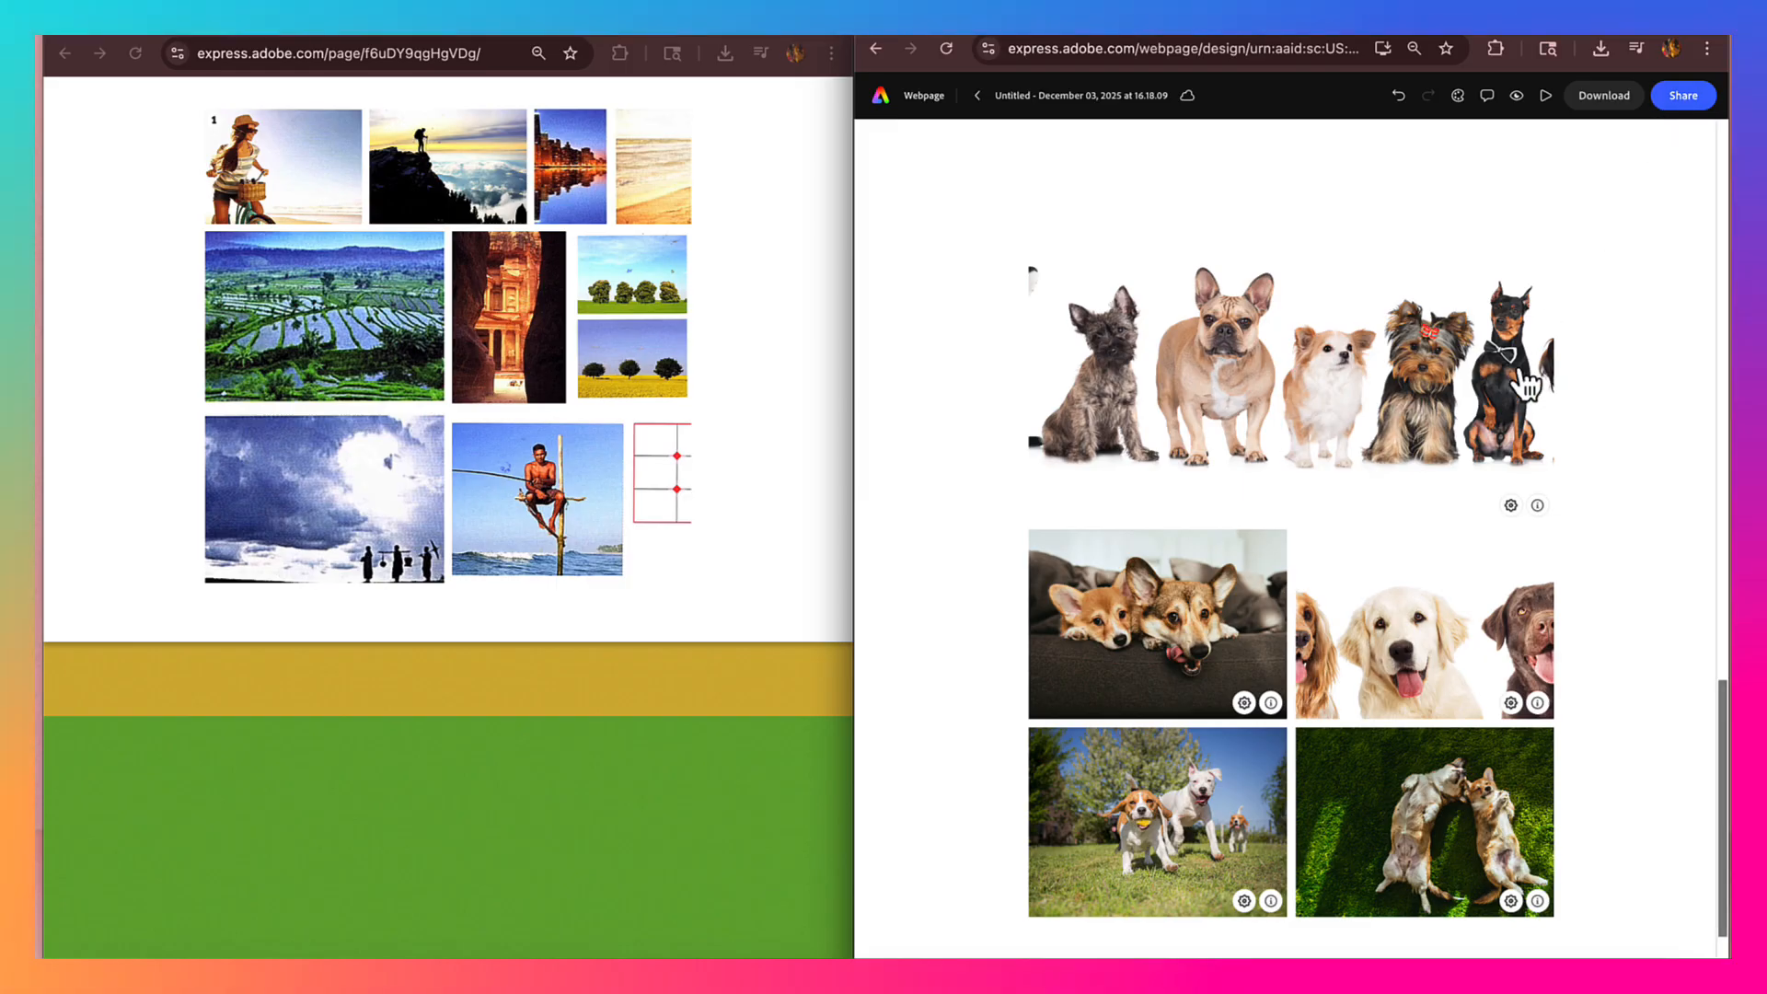
# - Insert a glideshow below the photo grid
pyautogui.scroll(-2, 1522, 381)
pyautogui.scroll(2, 1522, 381)
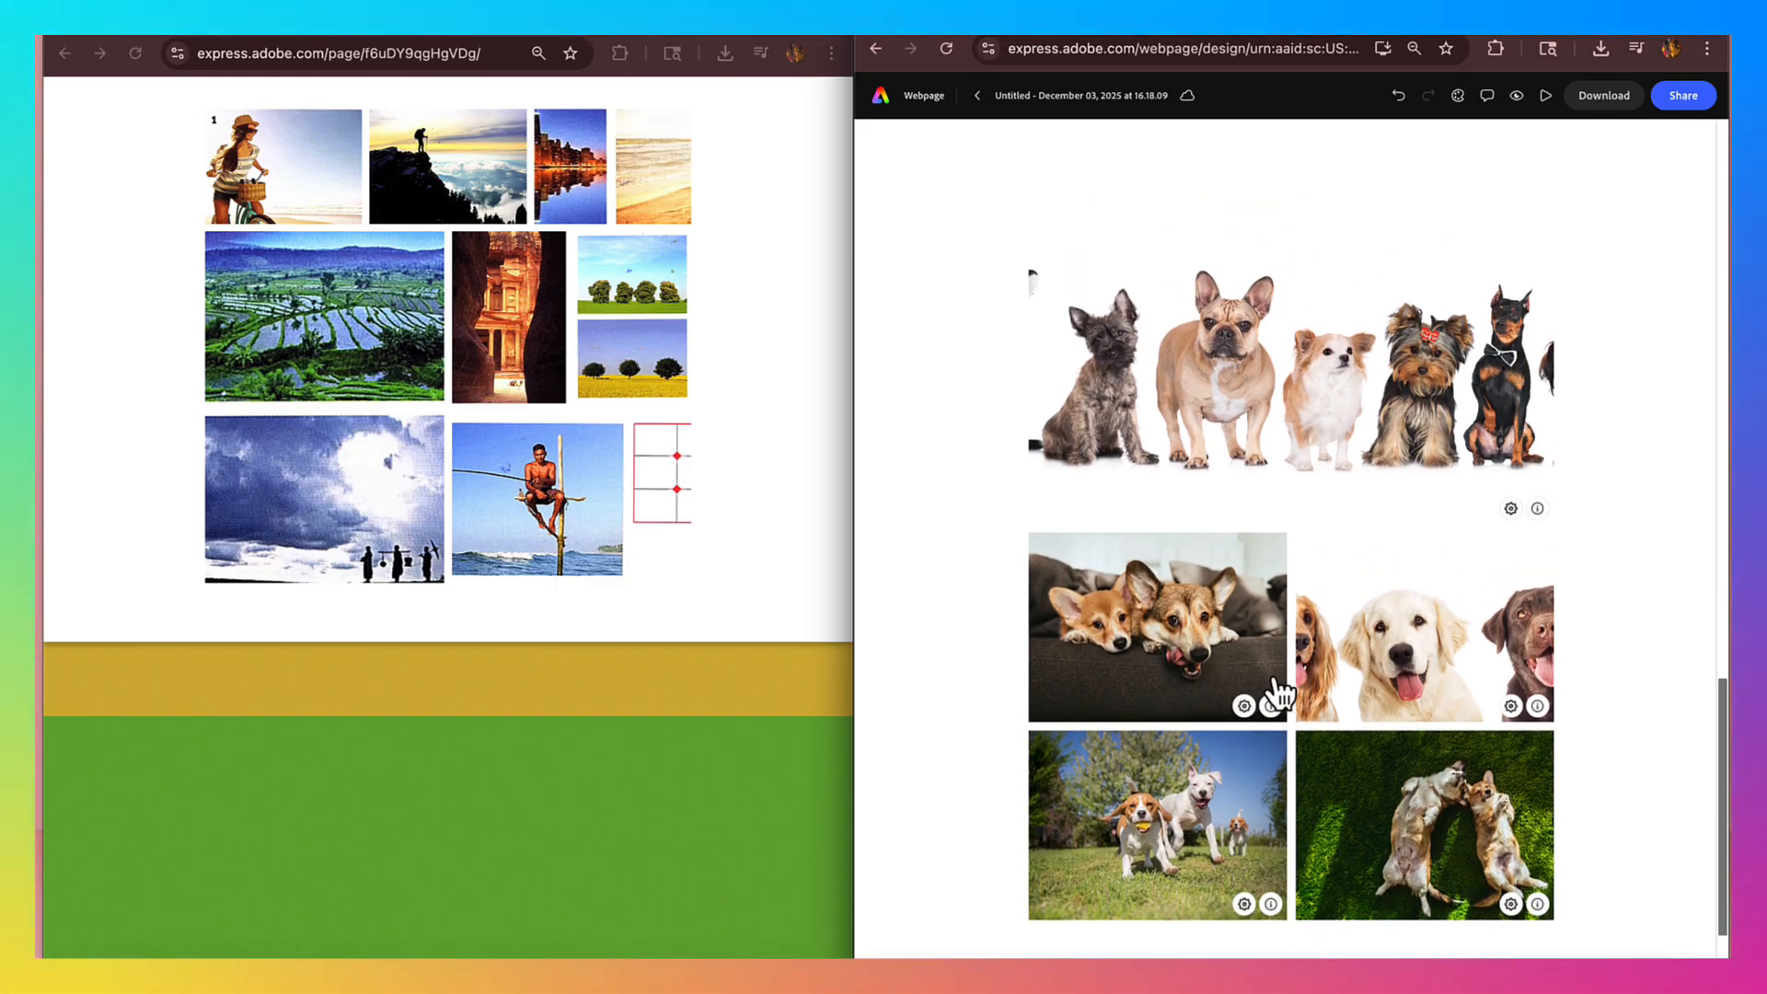
pyautogui.scroll(-2, 1275, 686)
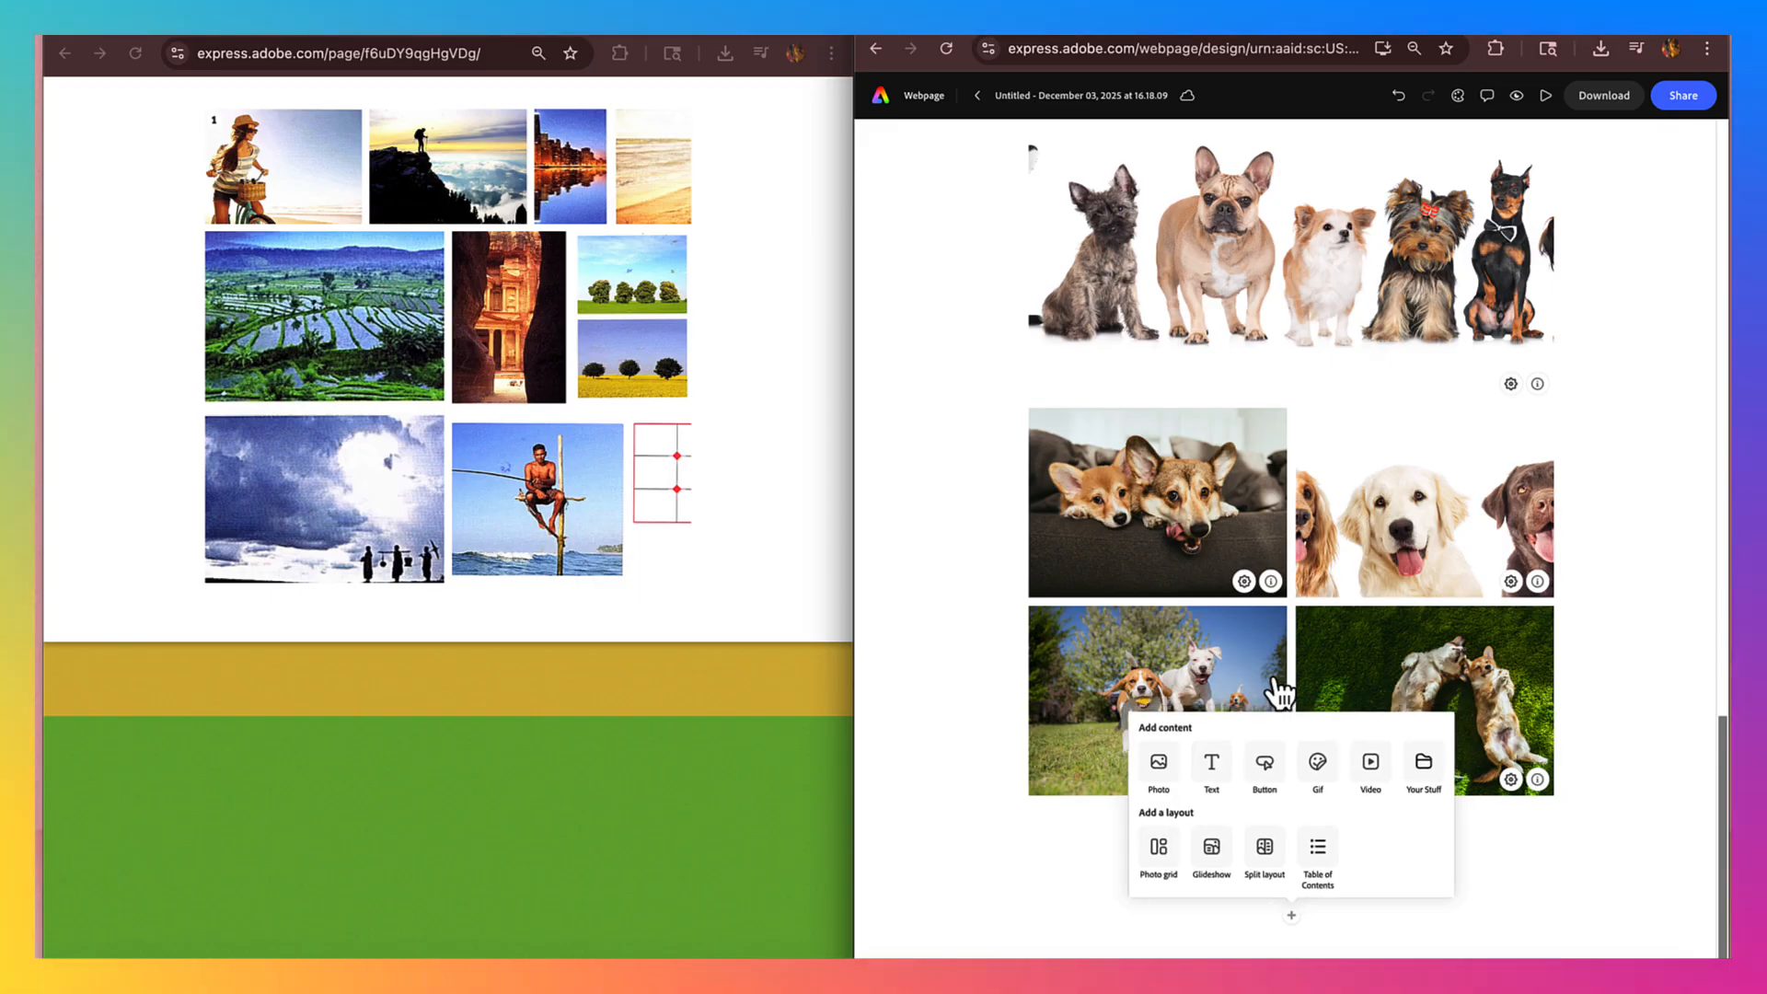
pyautogui.click(1204, 866)
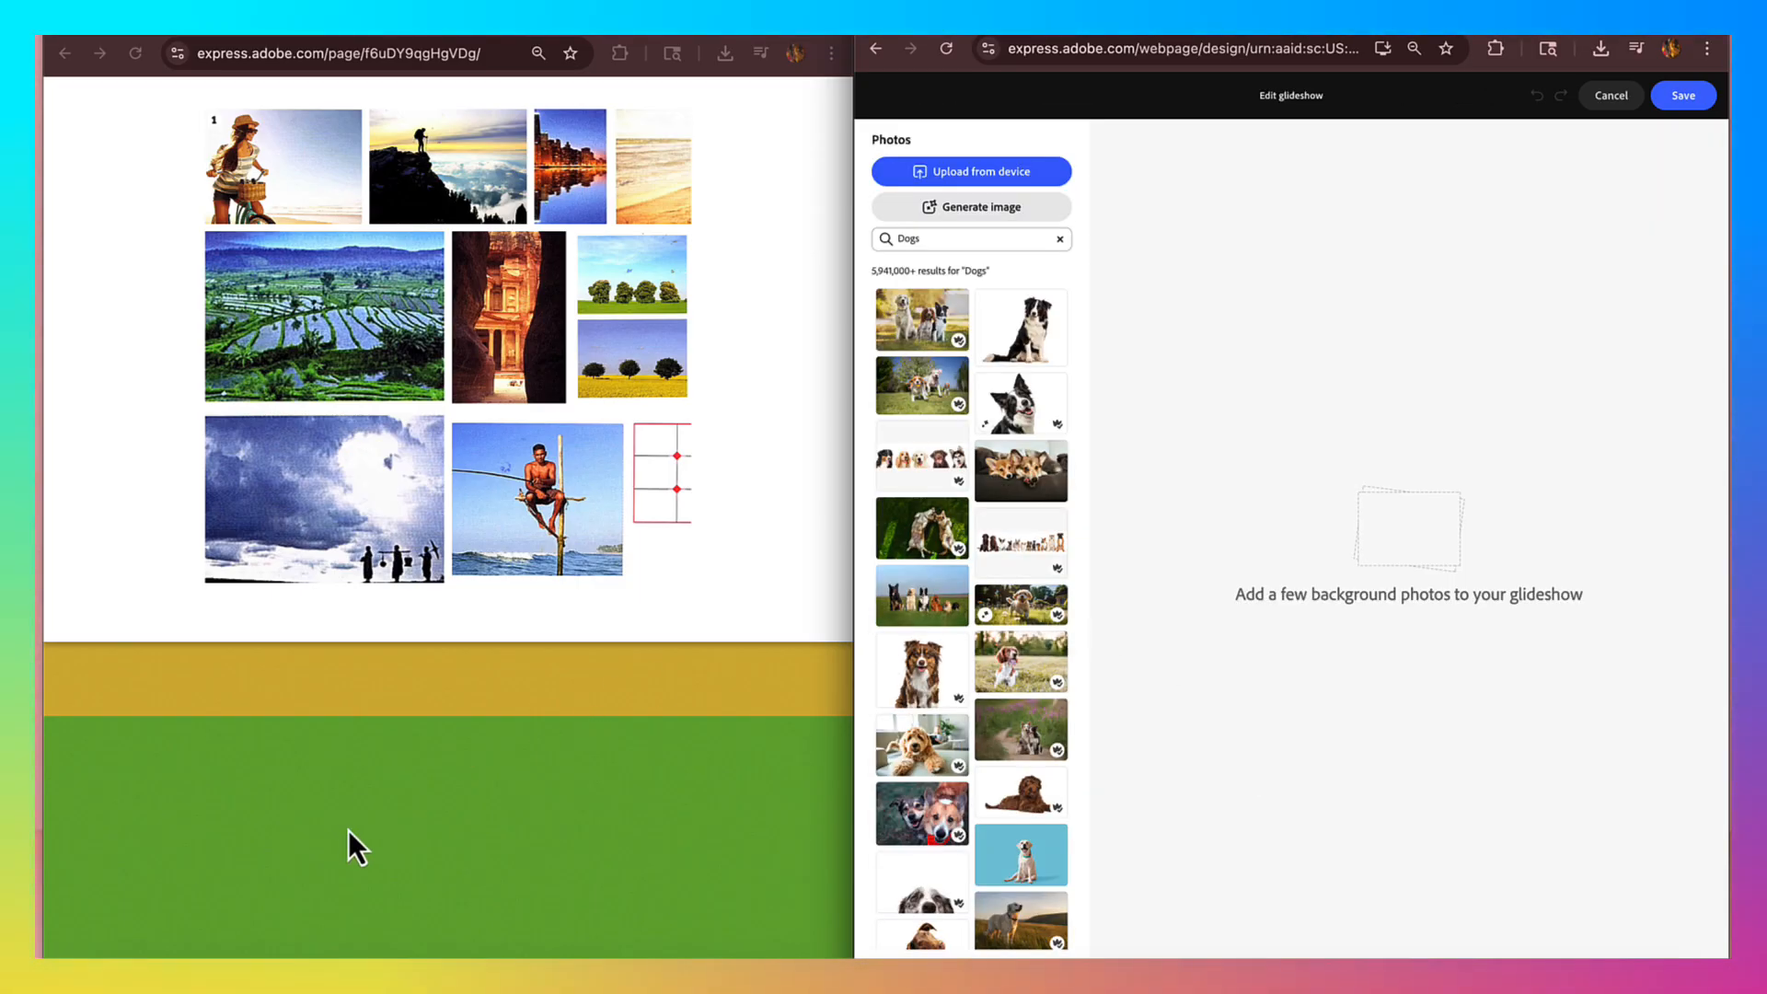
# - Examine the example page's glideshow, including its background photos and the panel of photo, text, button and video over them
pyautogui.scroll(-4, 348, 830)
pyautogui.scroll(-2, 348, 830)
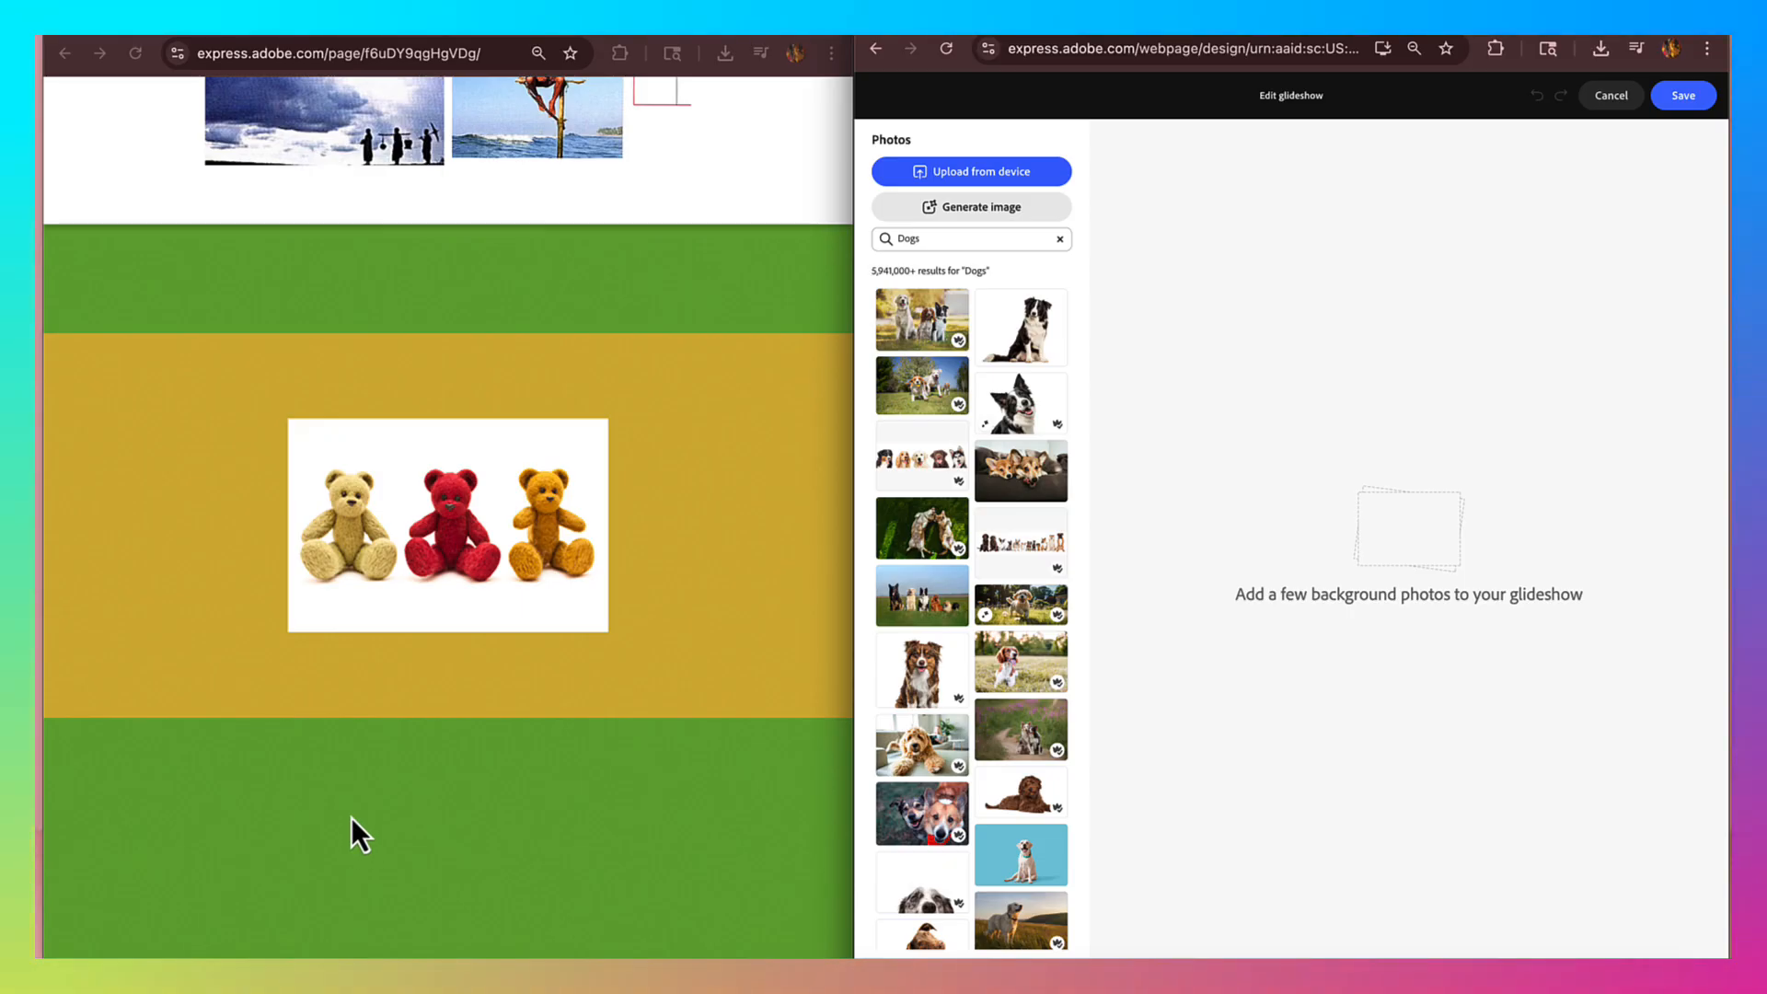
pyautogui.scroll(-3, 434, 632)
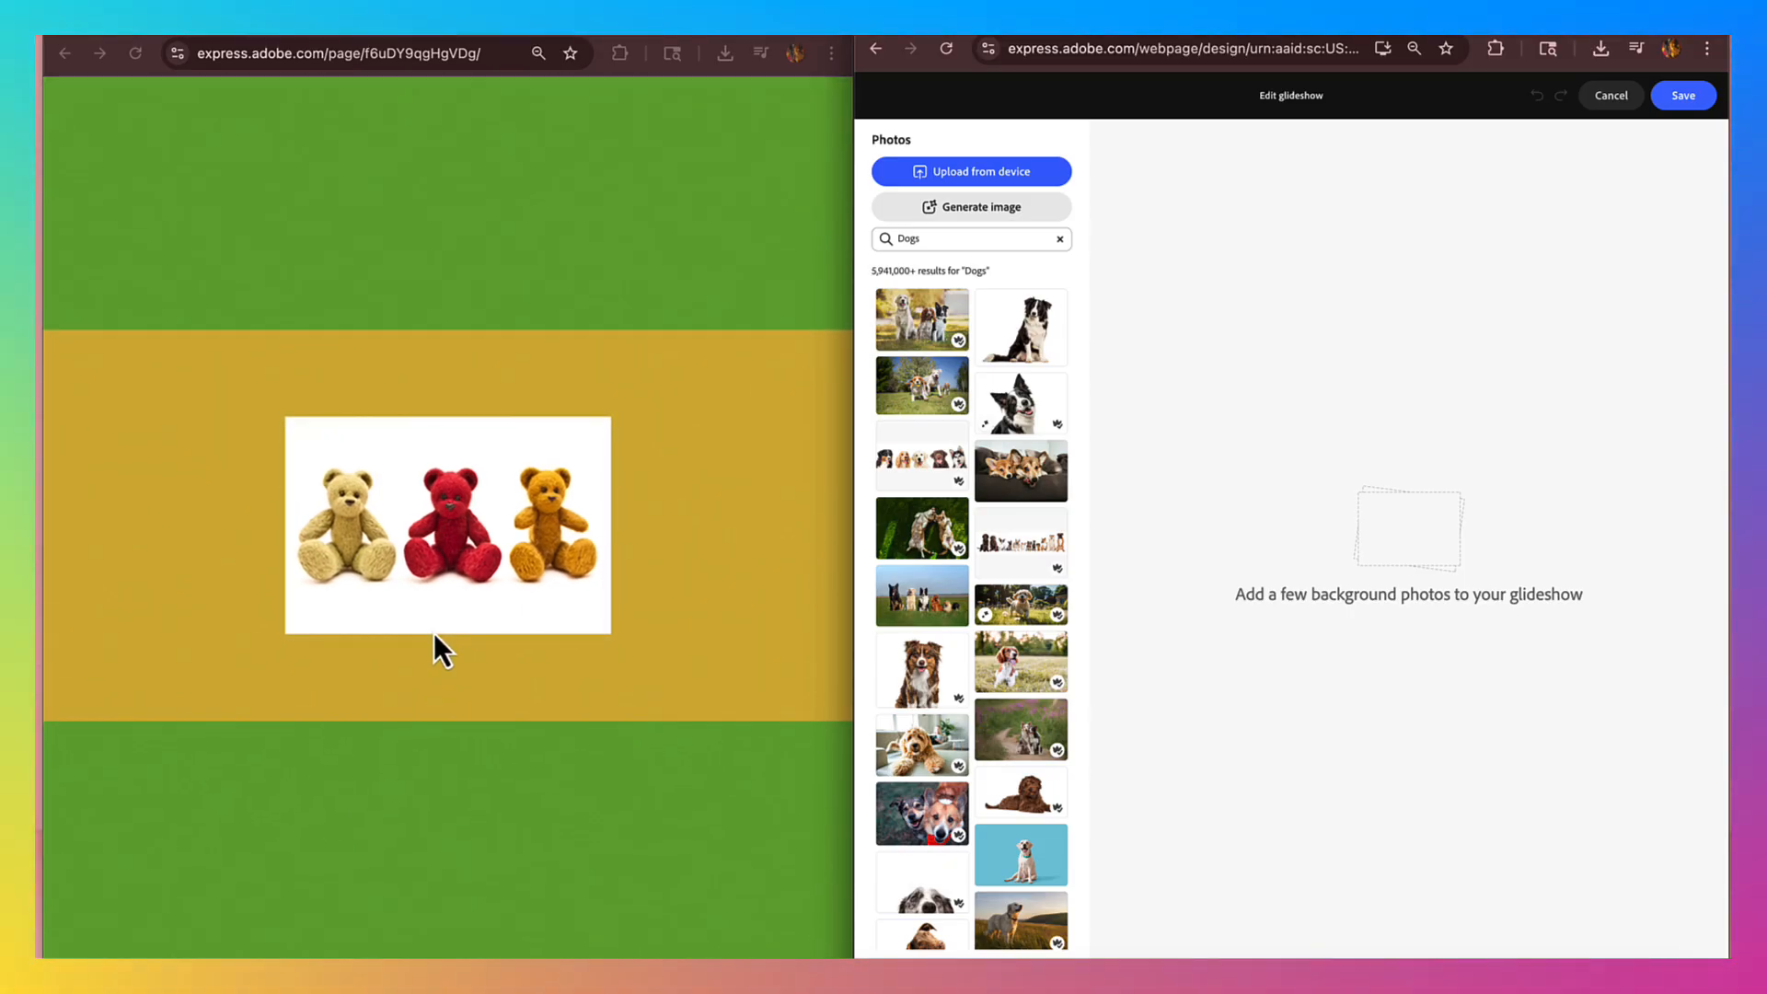
pyautogui.scroll(8, 434, 632)
pyautogui.scroll(-4, 434, 633)
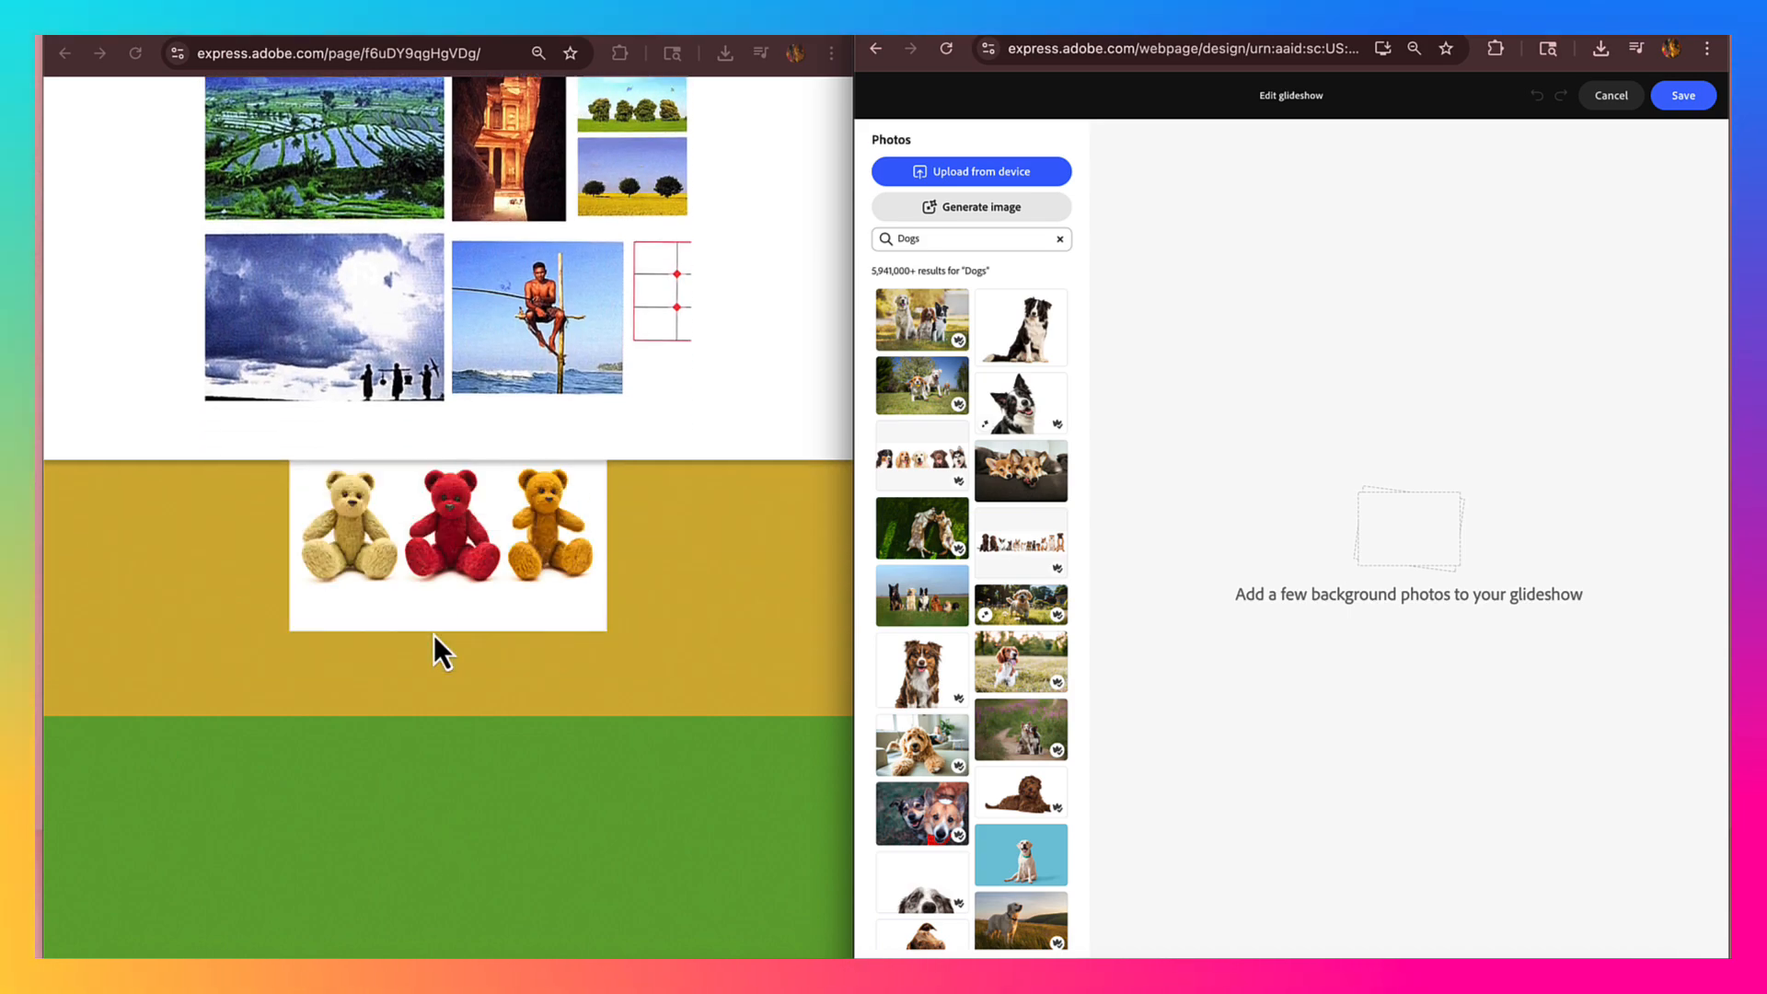
pyautogui.scroll(1, 434, 633)
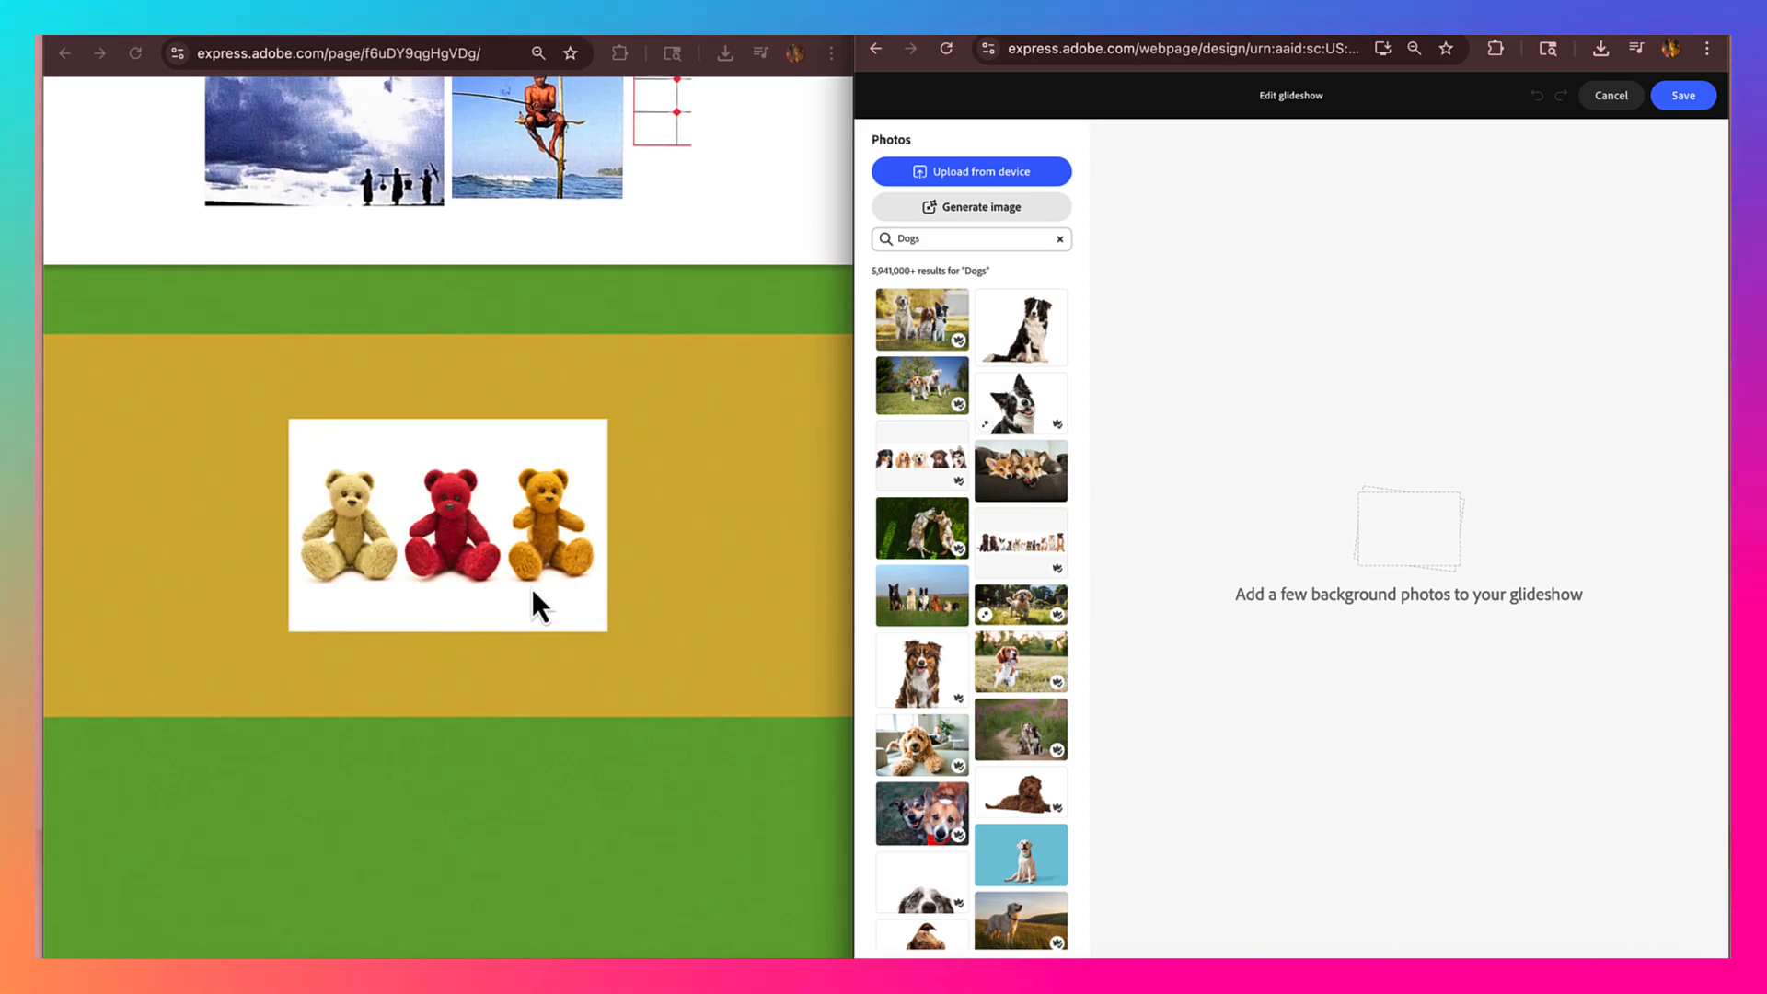
pyautogui.scroll(-4, 450, 693)
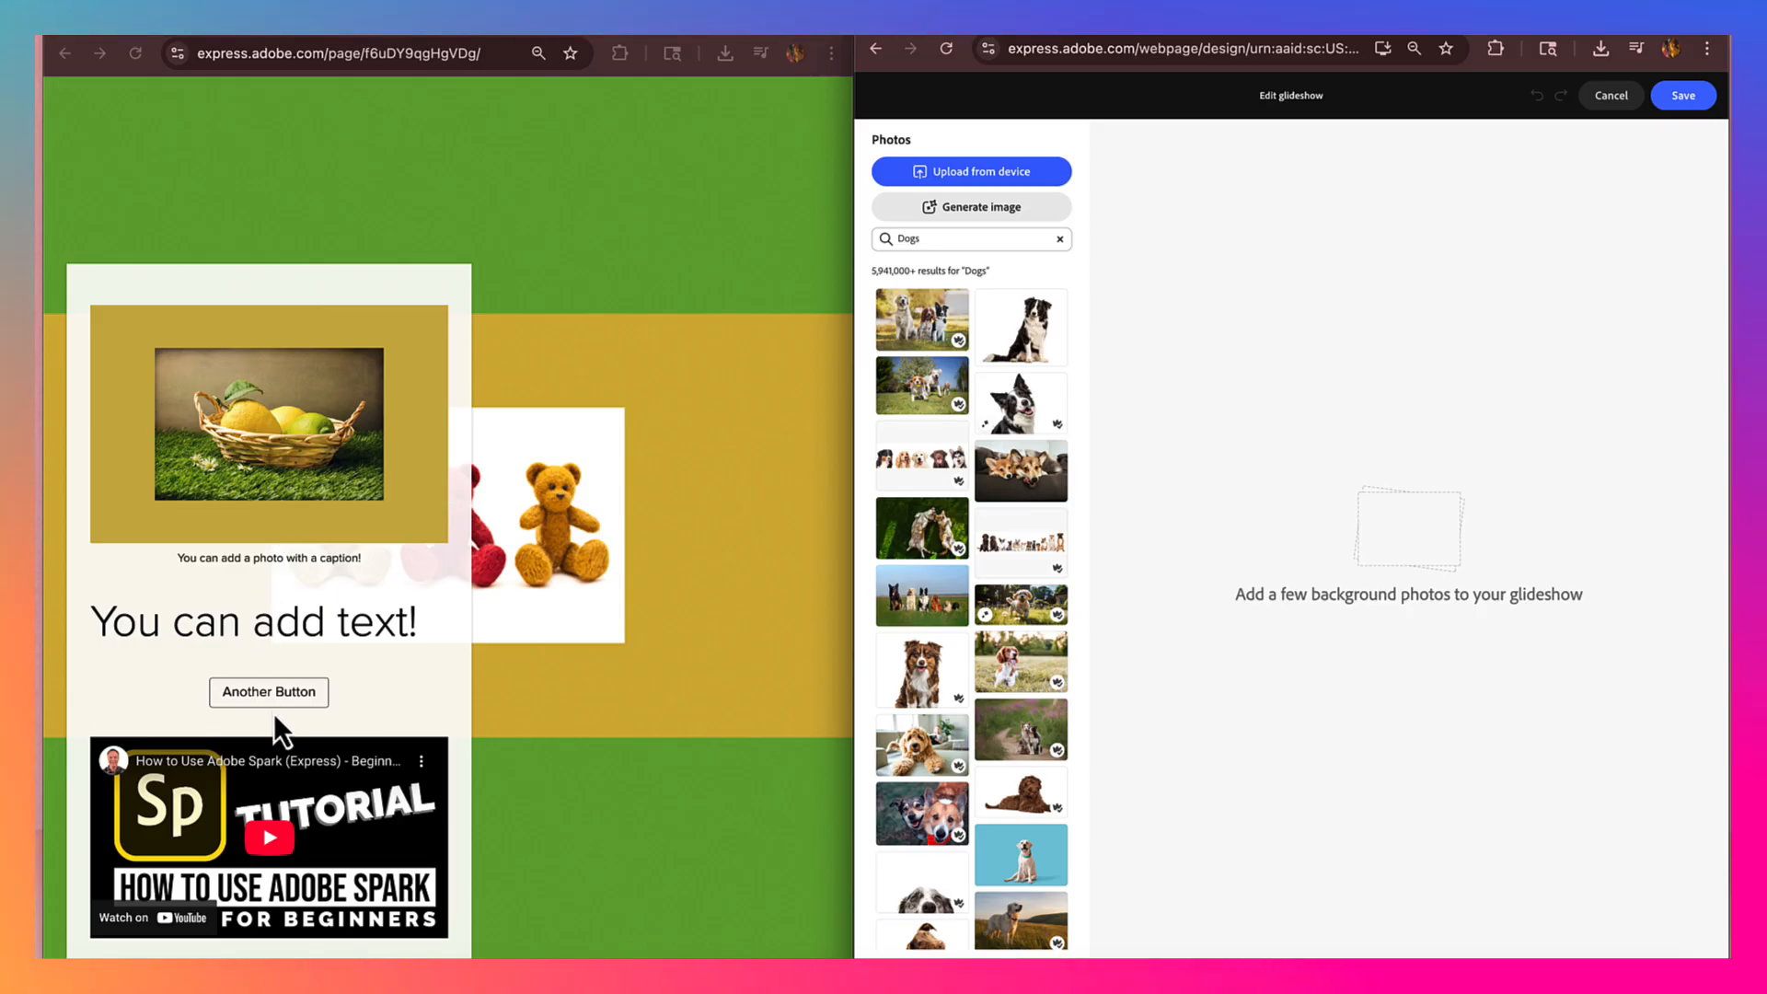
pyautogui.scroll(-2, 274, 714)
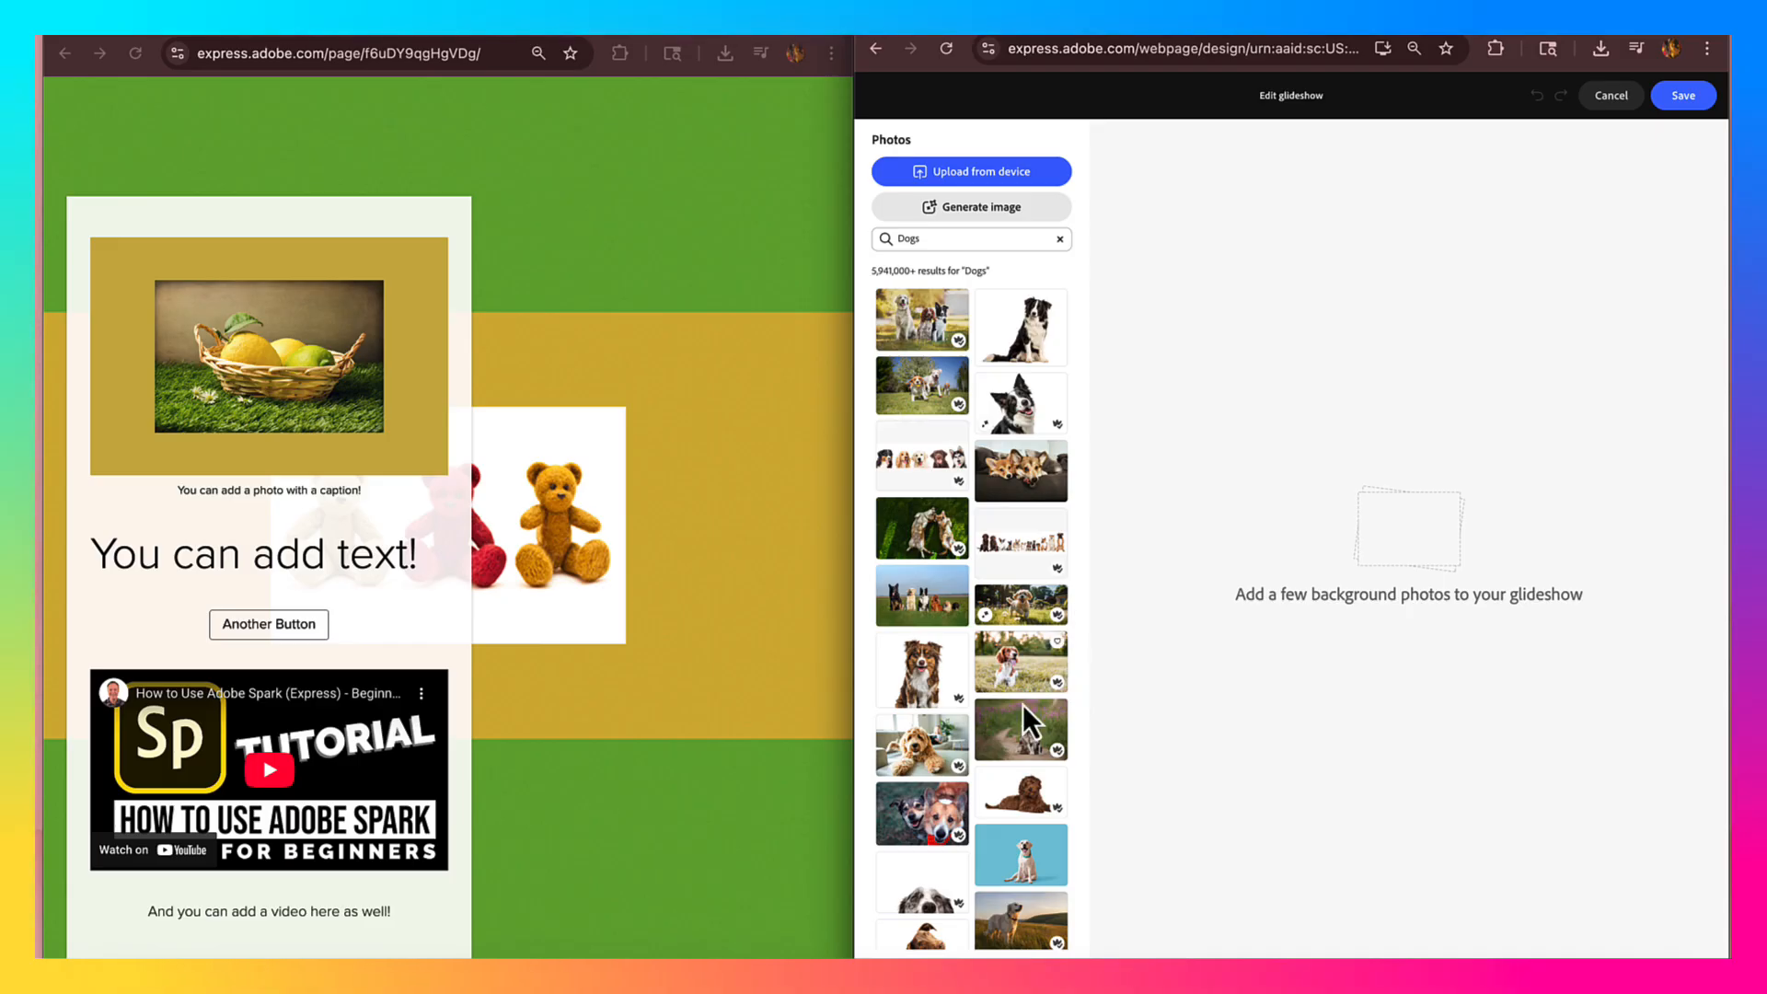
# - Use the close-up photo of the two dogs as the glideshow's background and save the glideshow
pyautogui.click(933, 840)
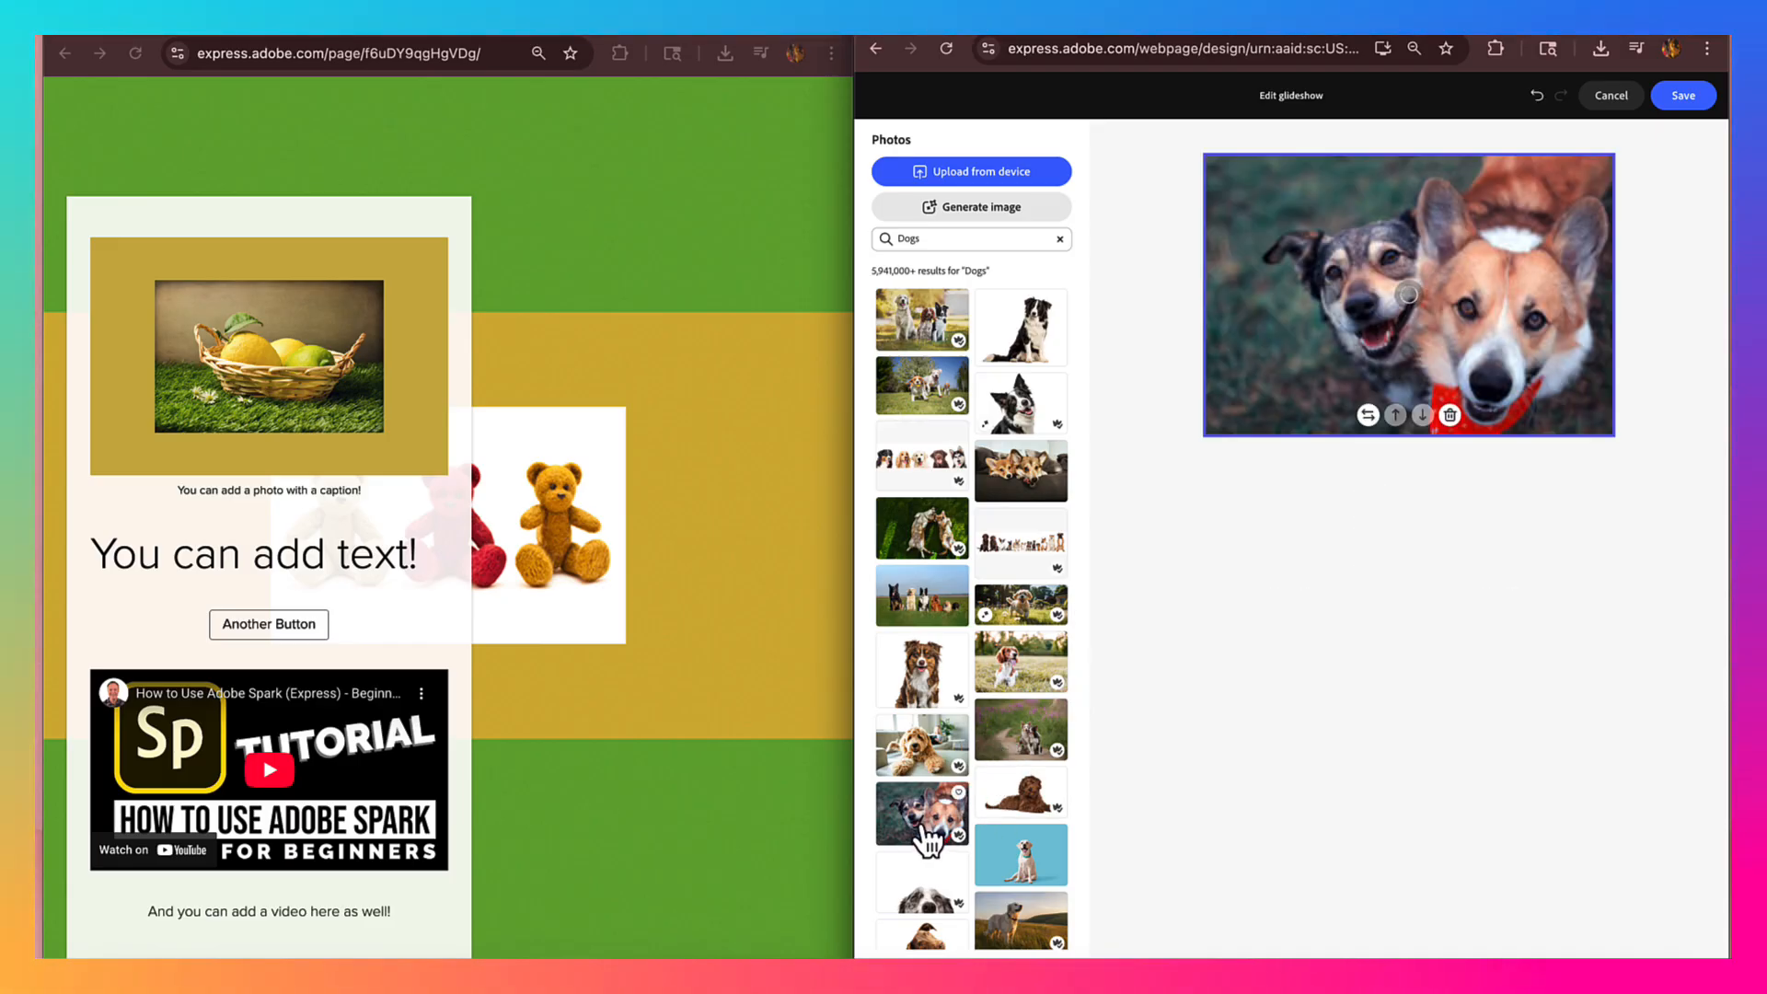
pyautogui.click(1690, 97)
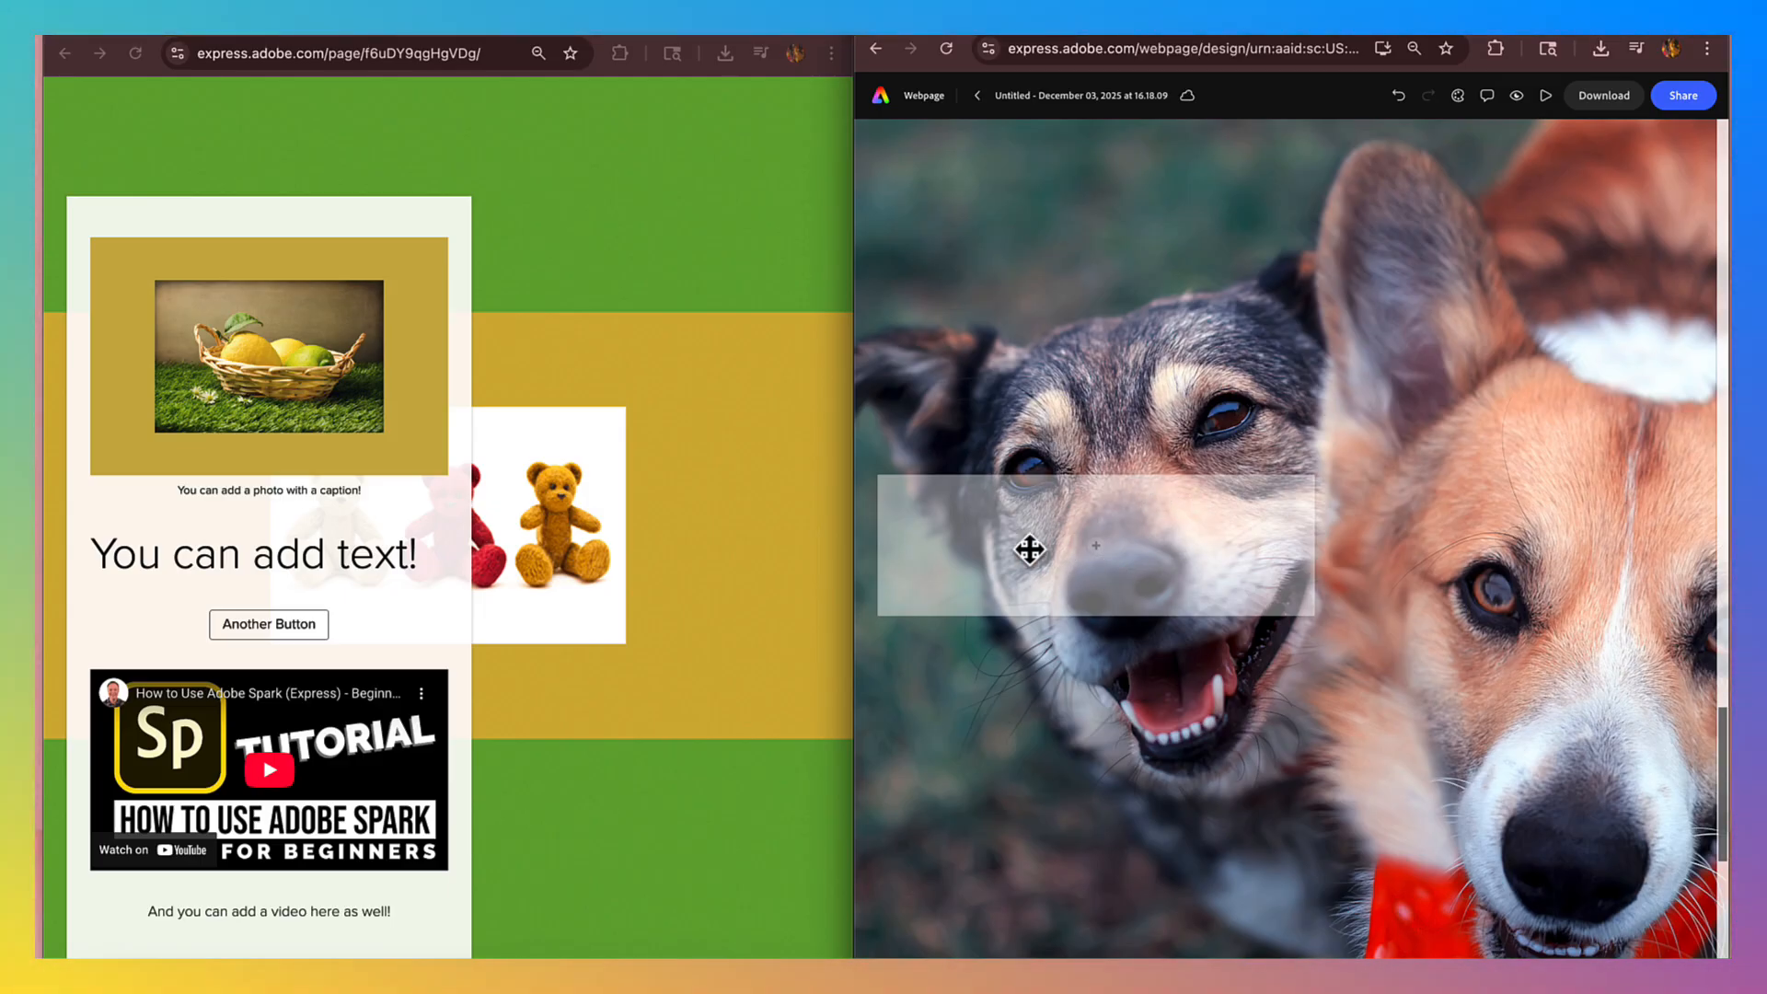
# - Add the text "Happy Dogs!" to the glideshow's overlay panel as a centred Heading 1
pyautogui.click(1100, 562)
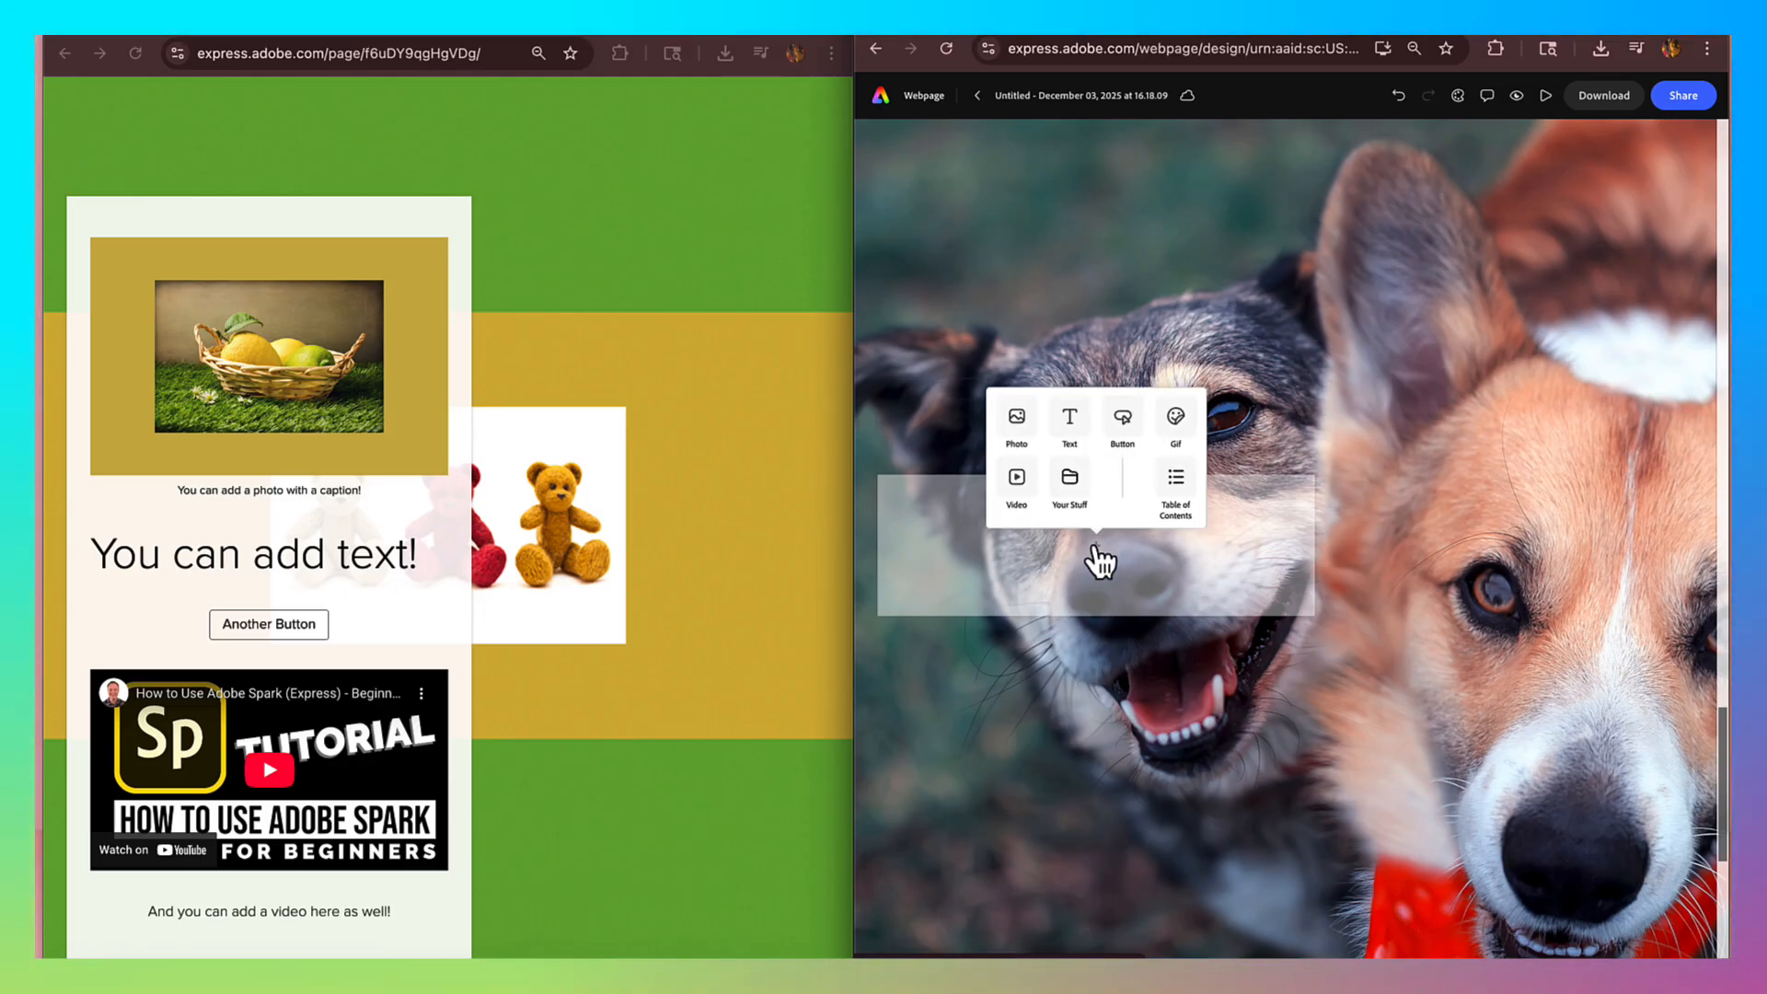
pyautogui.click(1070, 424)
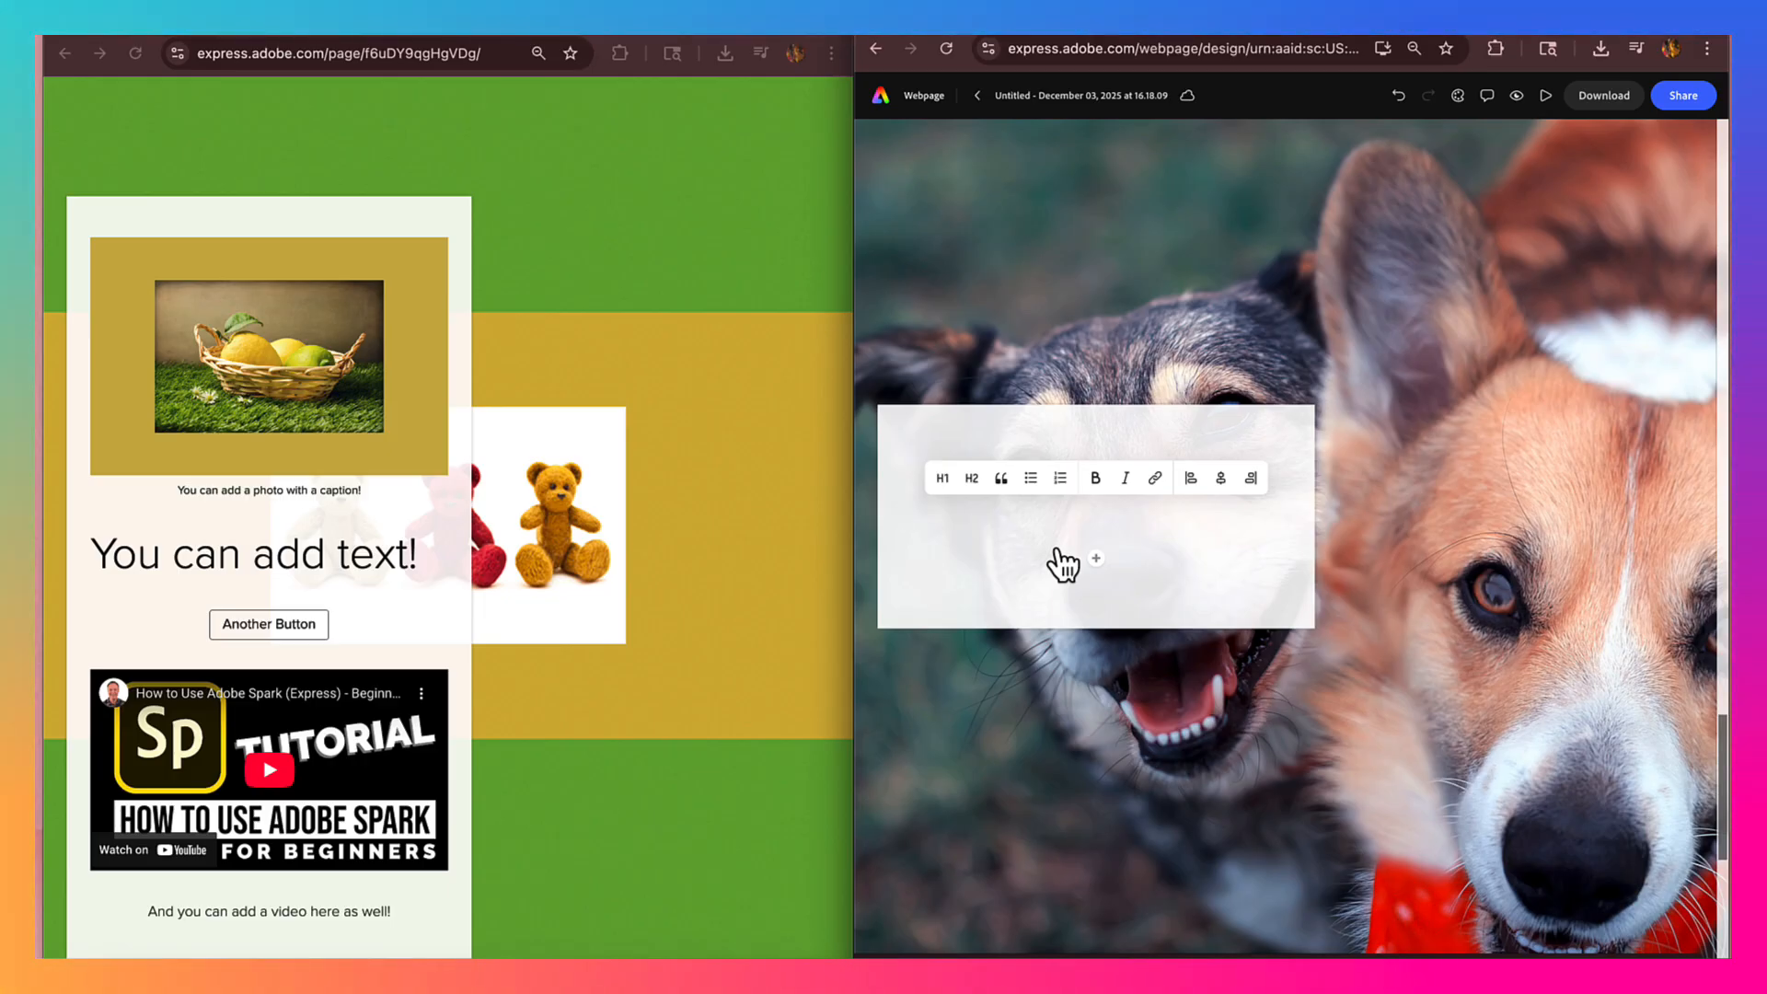
pyautogui.write('Ha')
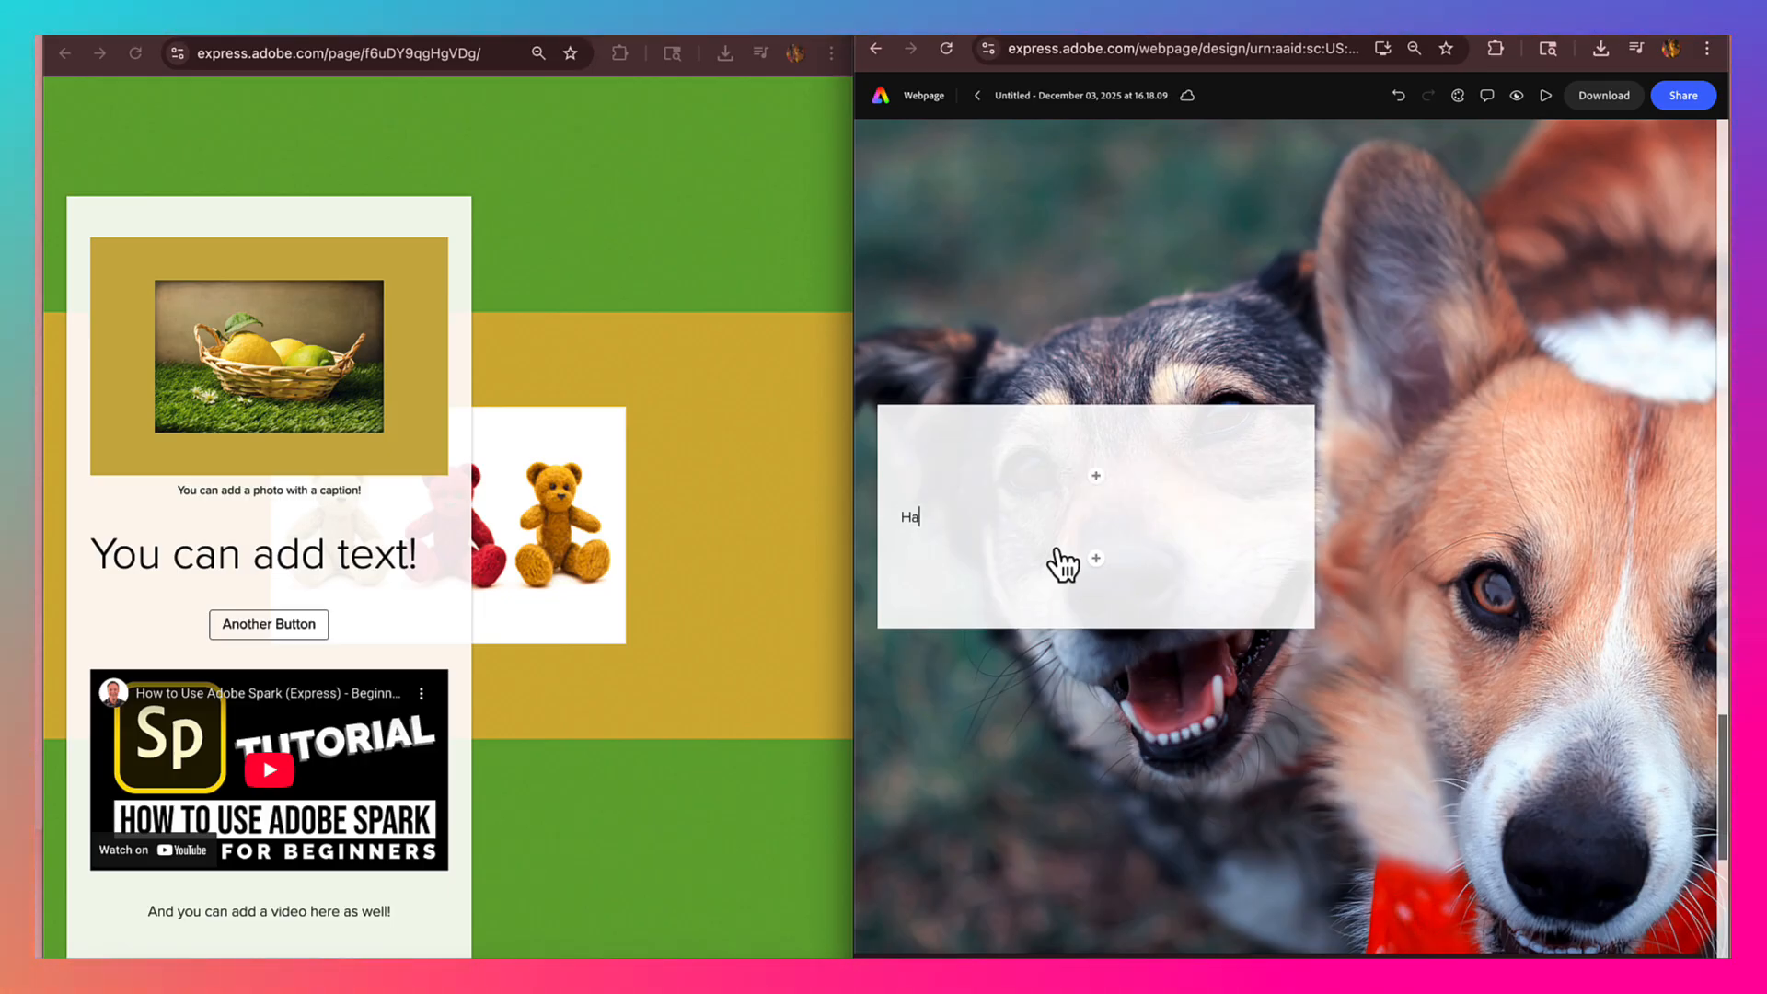
pyautogui.write('ppy ')
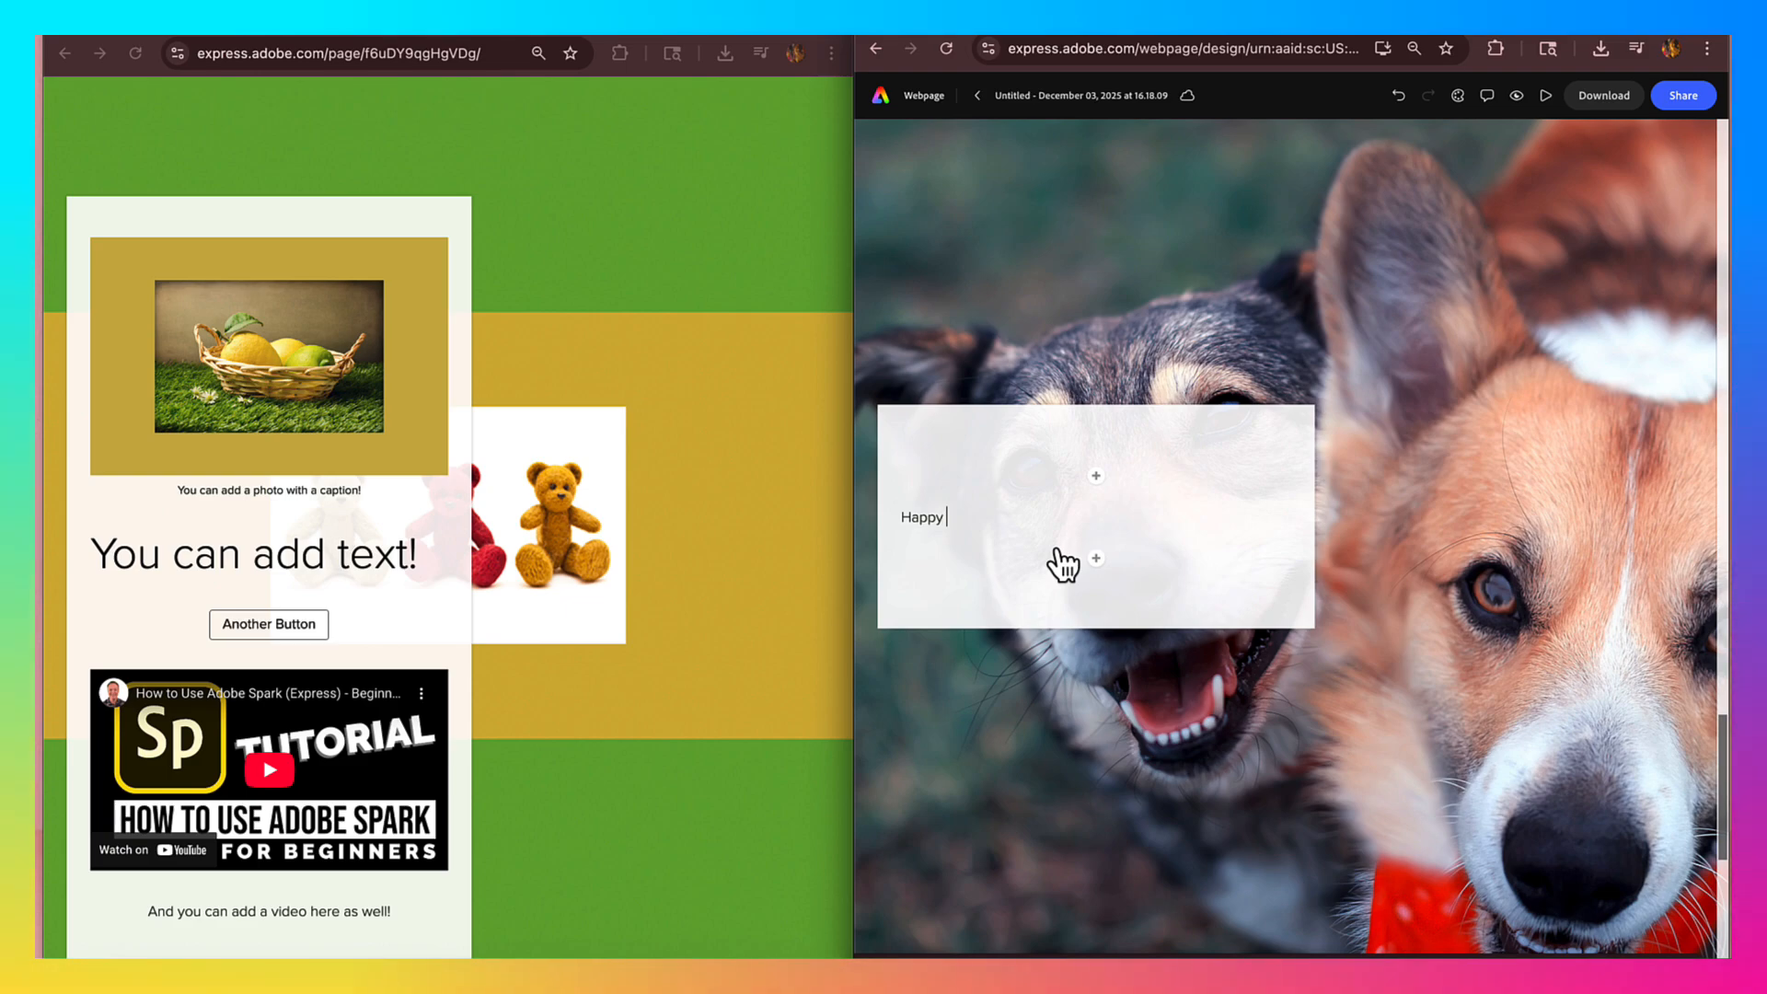
pyautogui.write('Dogs!')
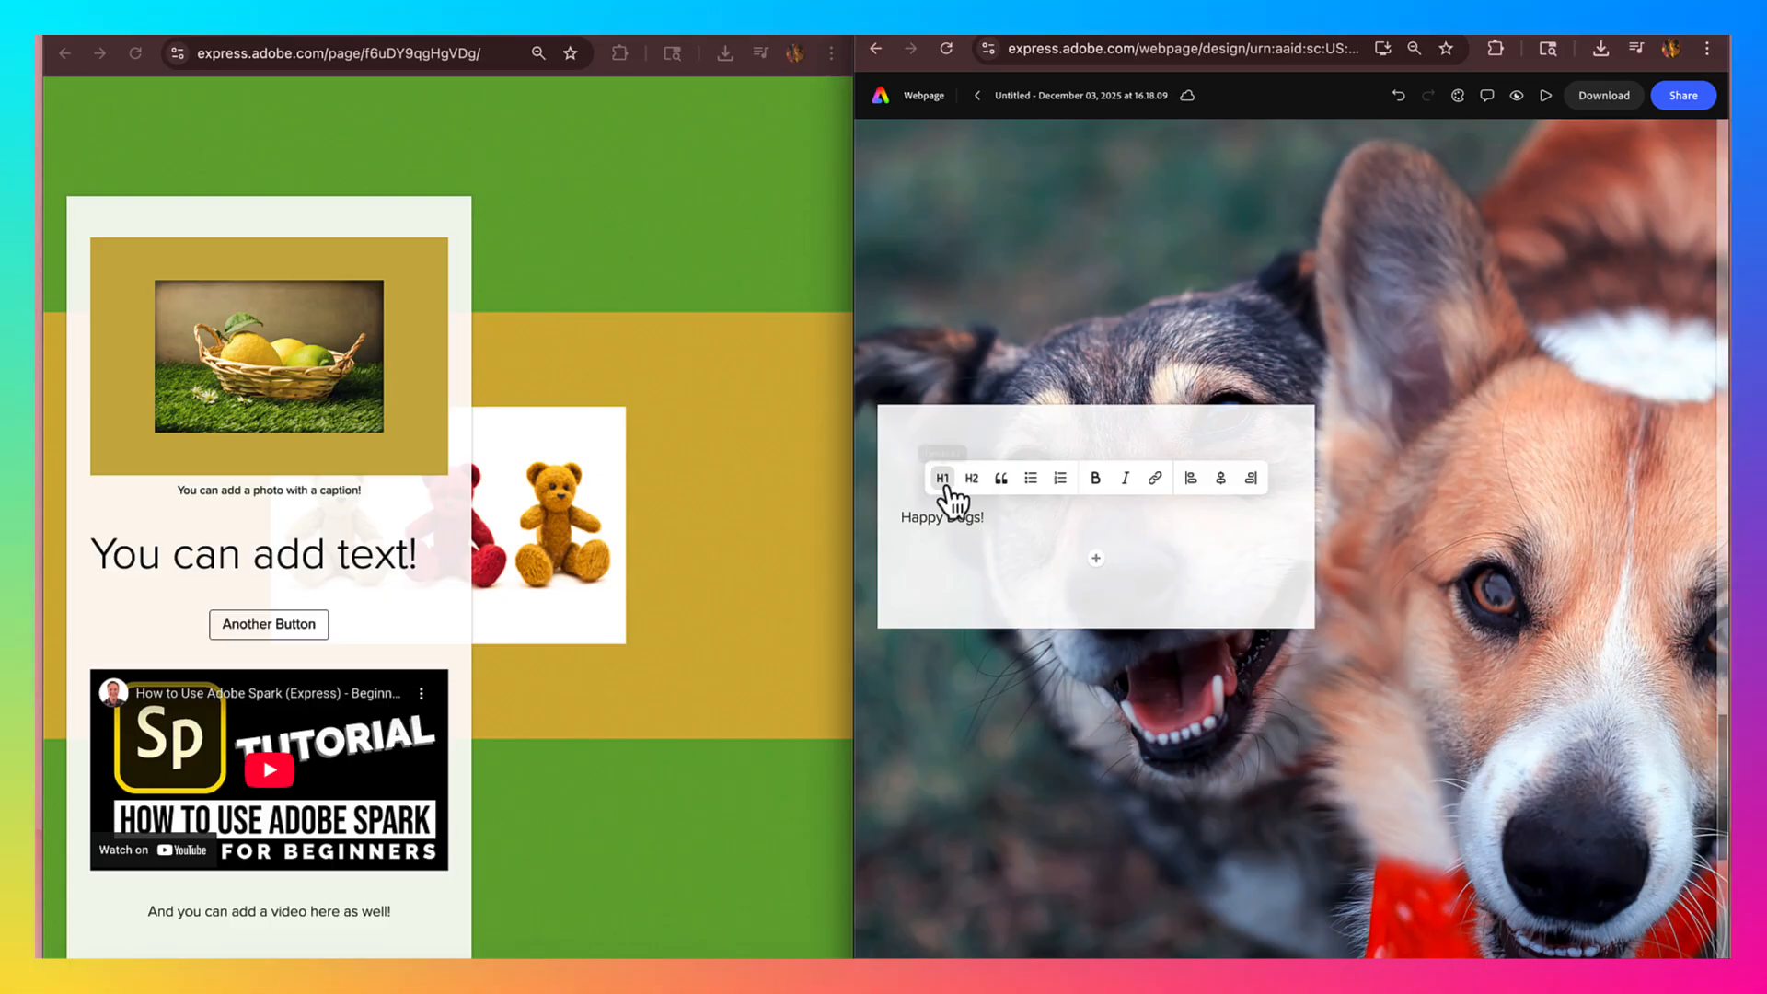
pyautogui.click(942, 477)
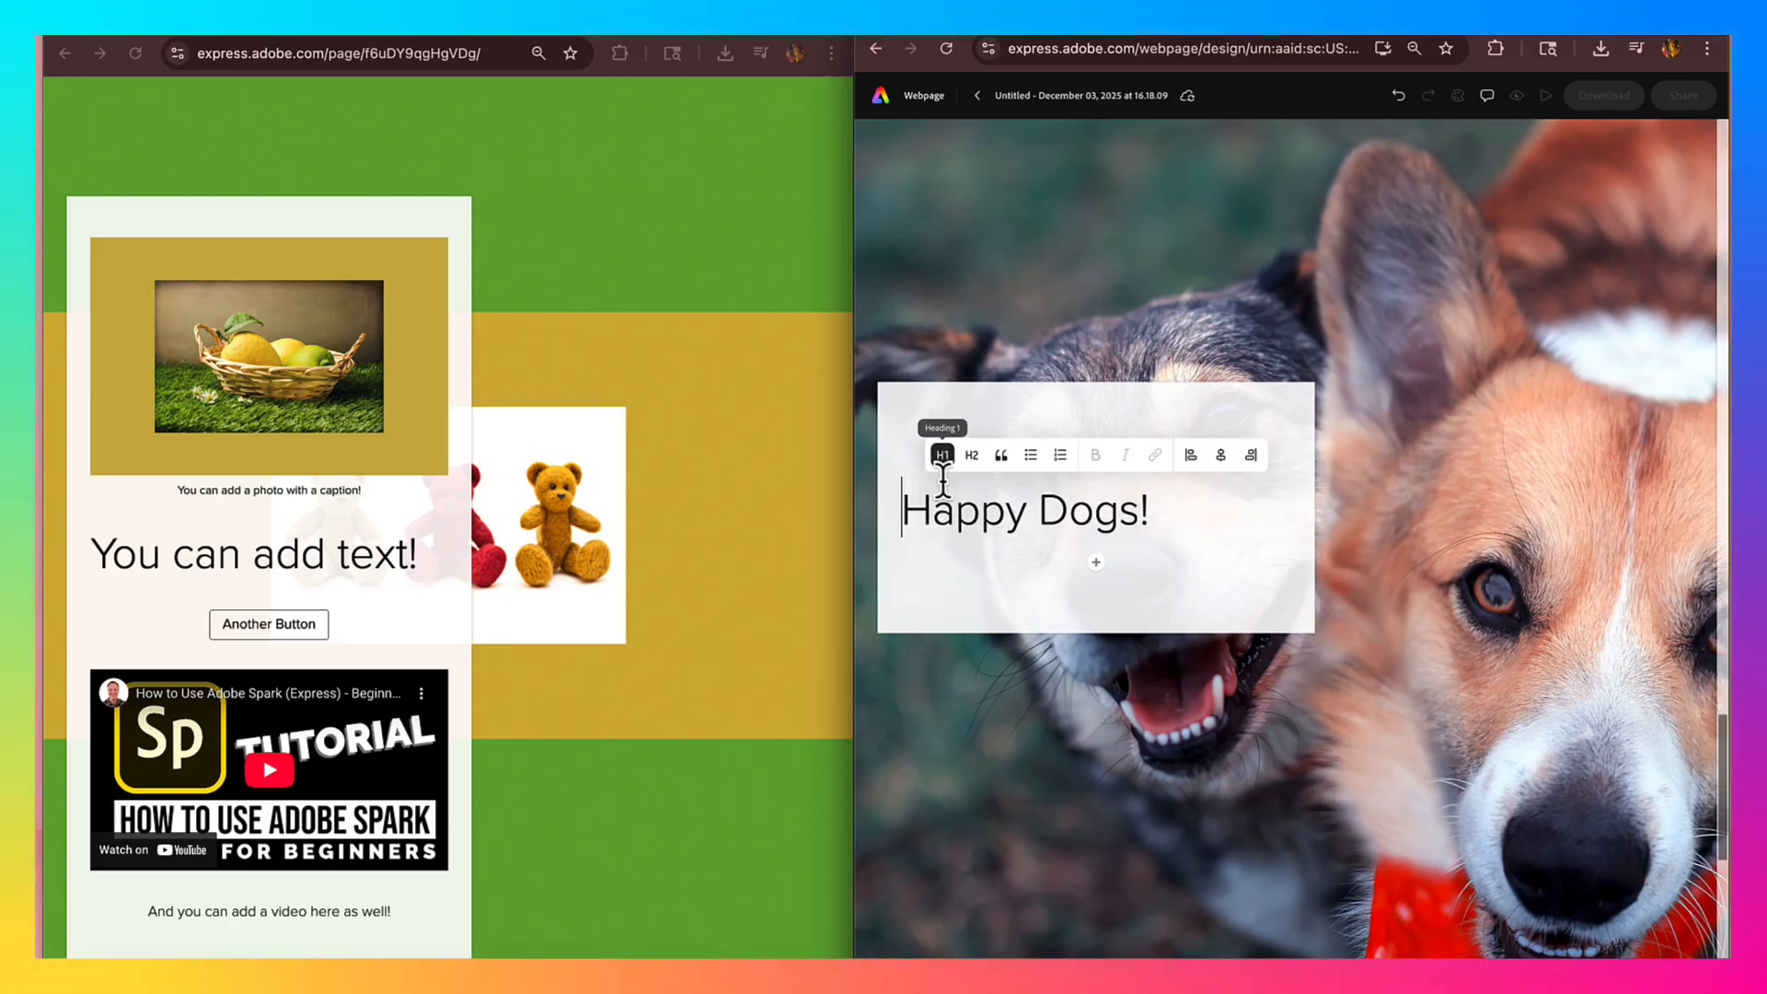
pyautogui.click(1221, 454)
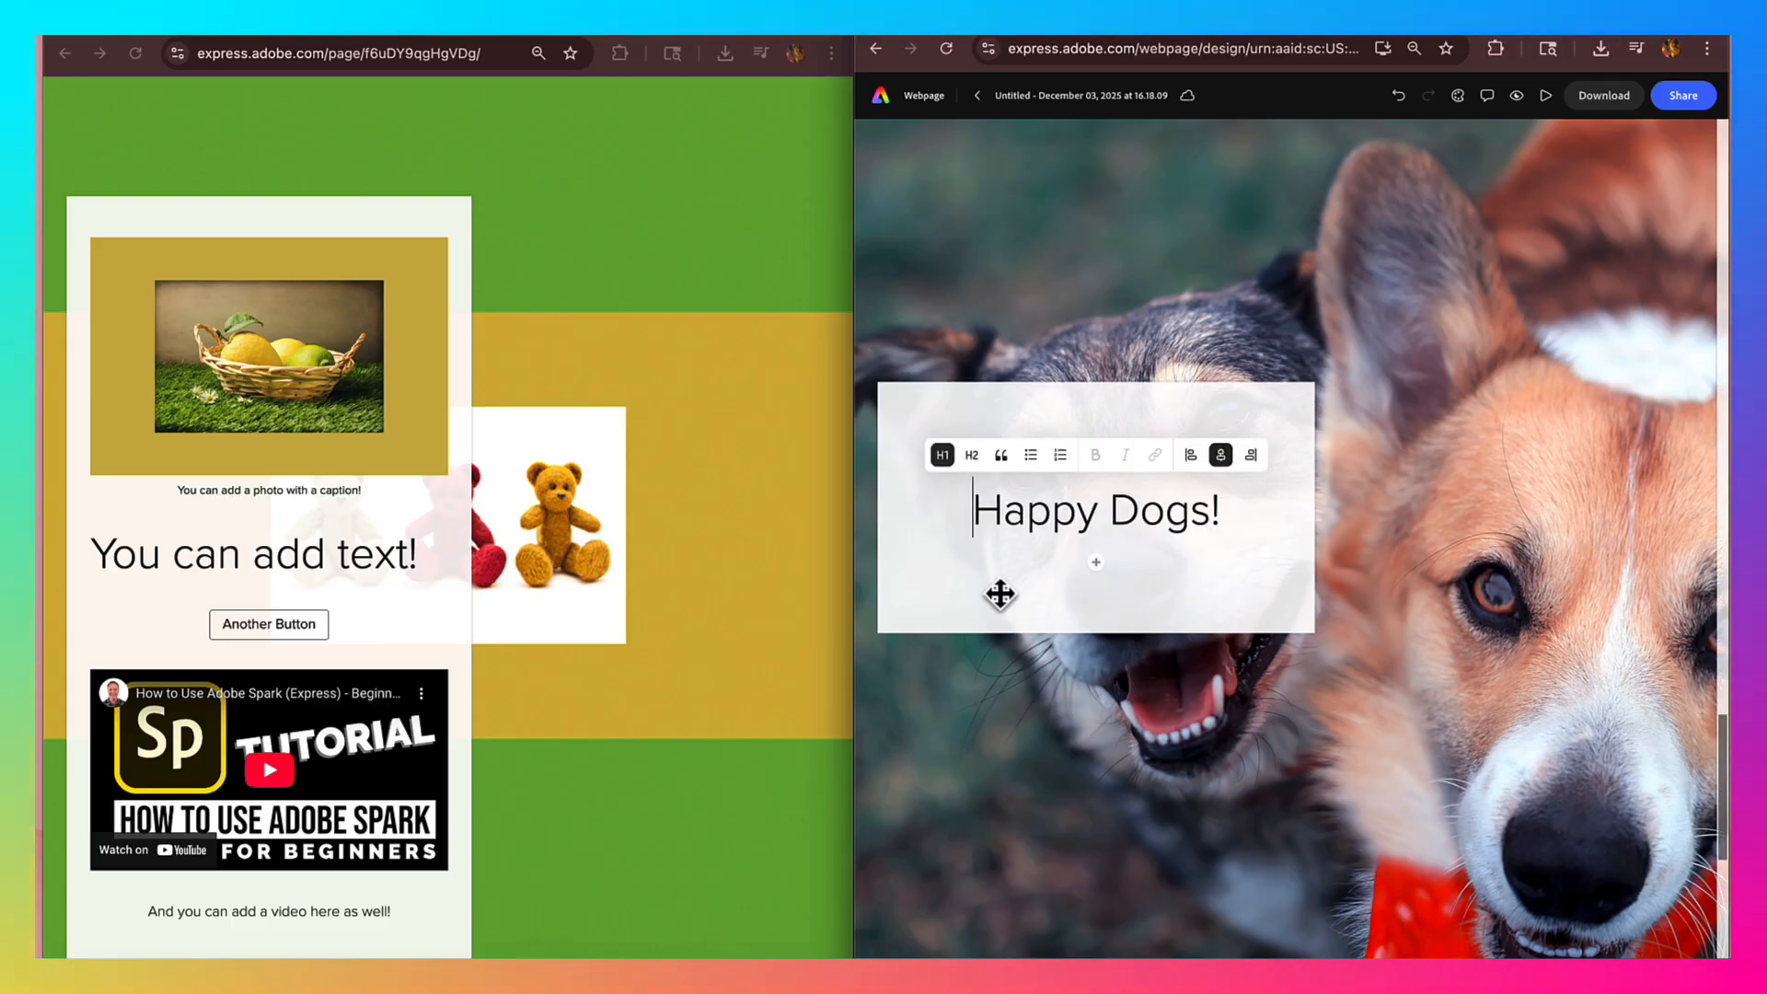
# - Add the close-up photo of the two dogs below the "Happy Dogs!" heading and check how the panel glides over the background
pyautogui.click(1096, 562)
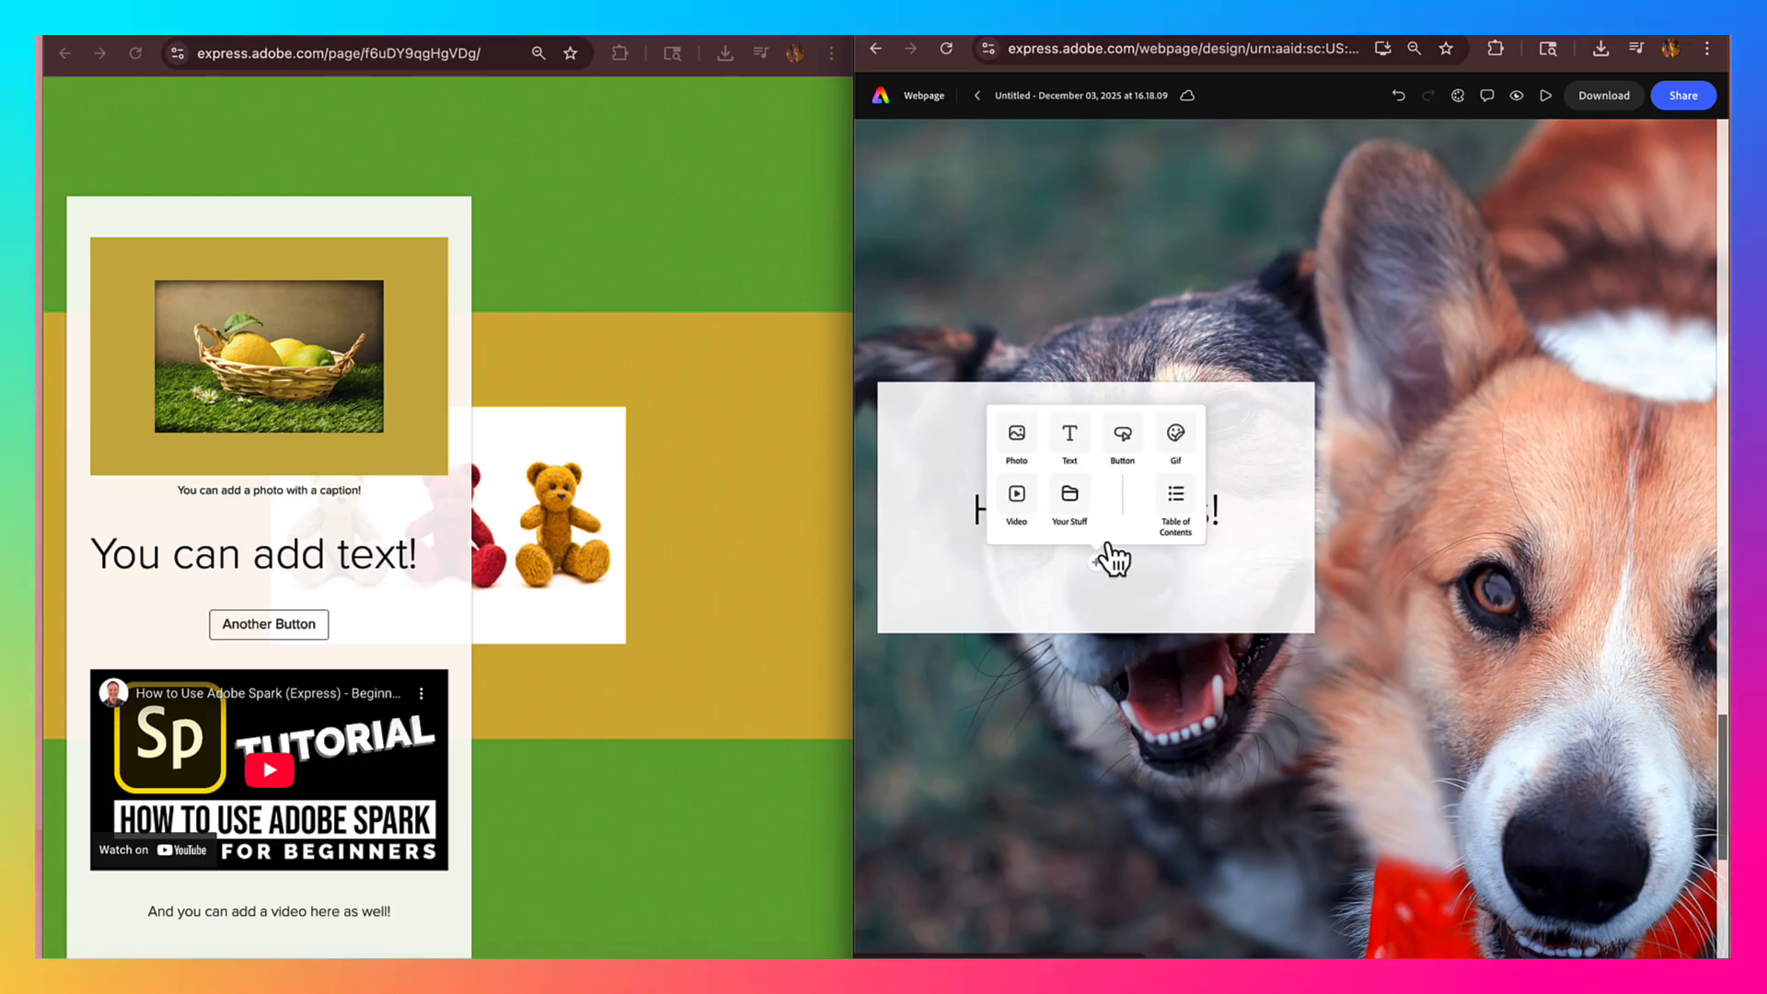
pyautogui.click(1016, 444)
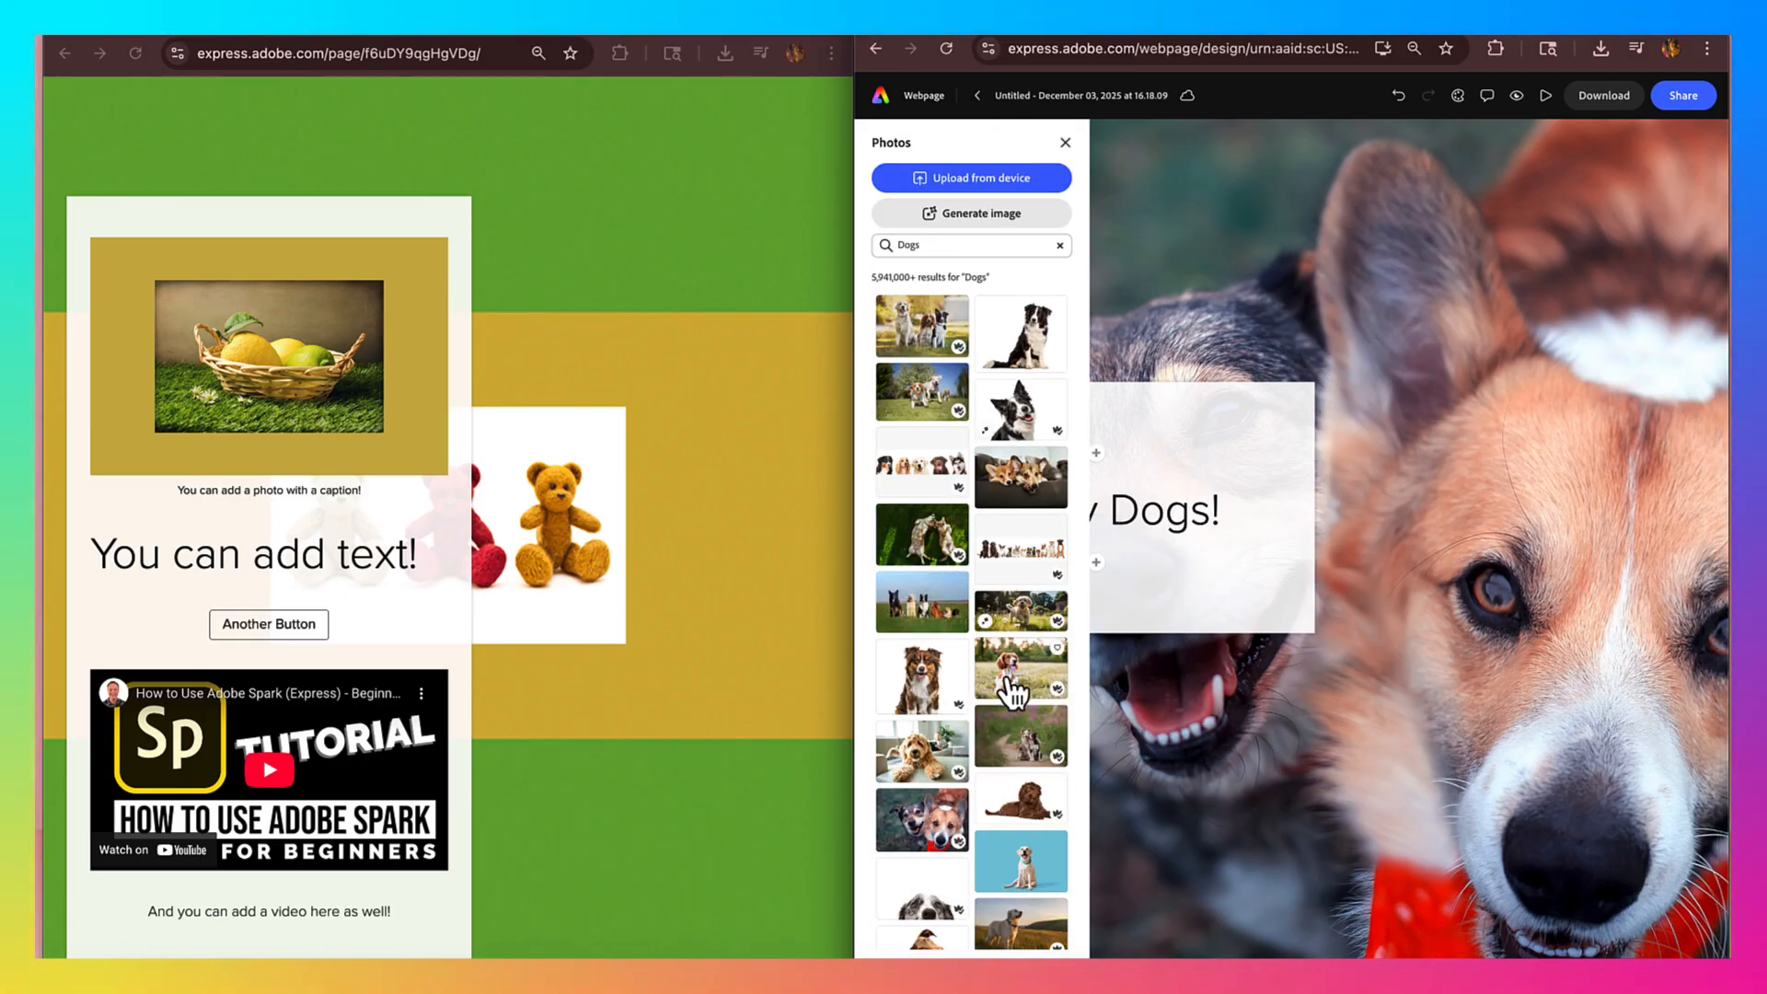
pyautogui.click(967, 838)
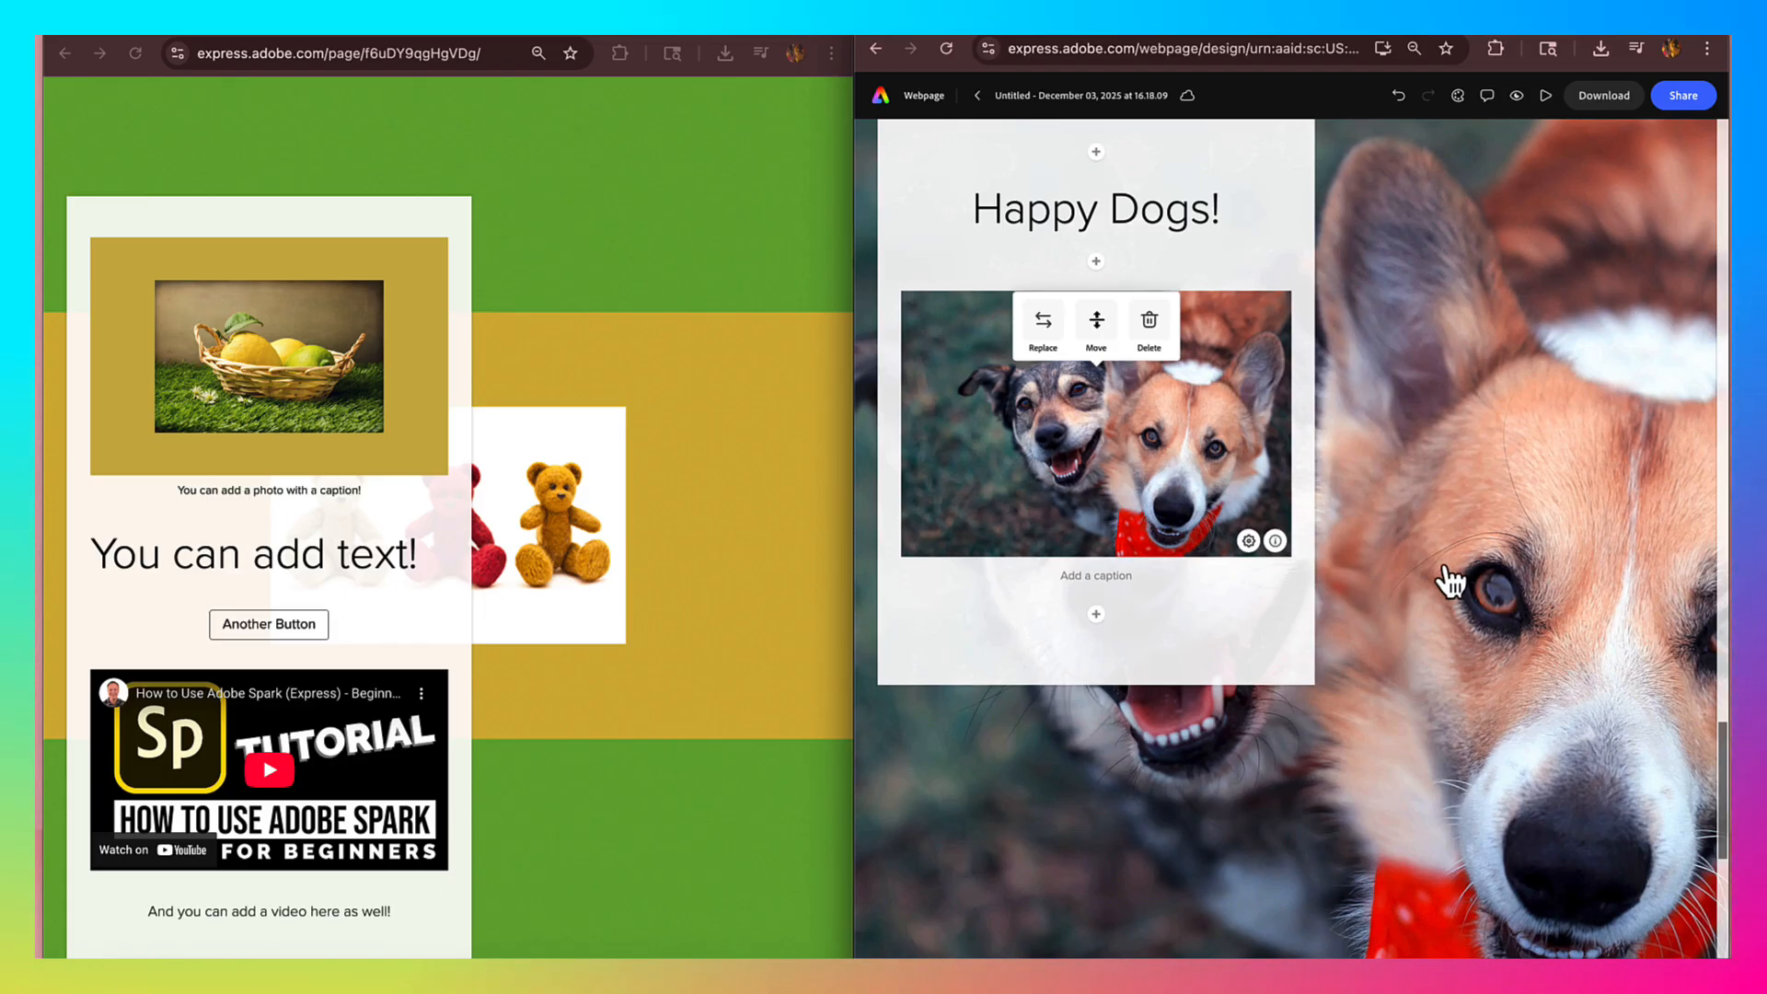
pyautogui.scroll(-5, 1448, 580)
pyautogui.scroll(5, 1449, 589)
pyautogui.scroll(5, 1448, 589)
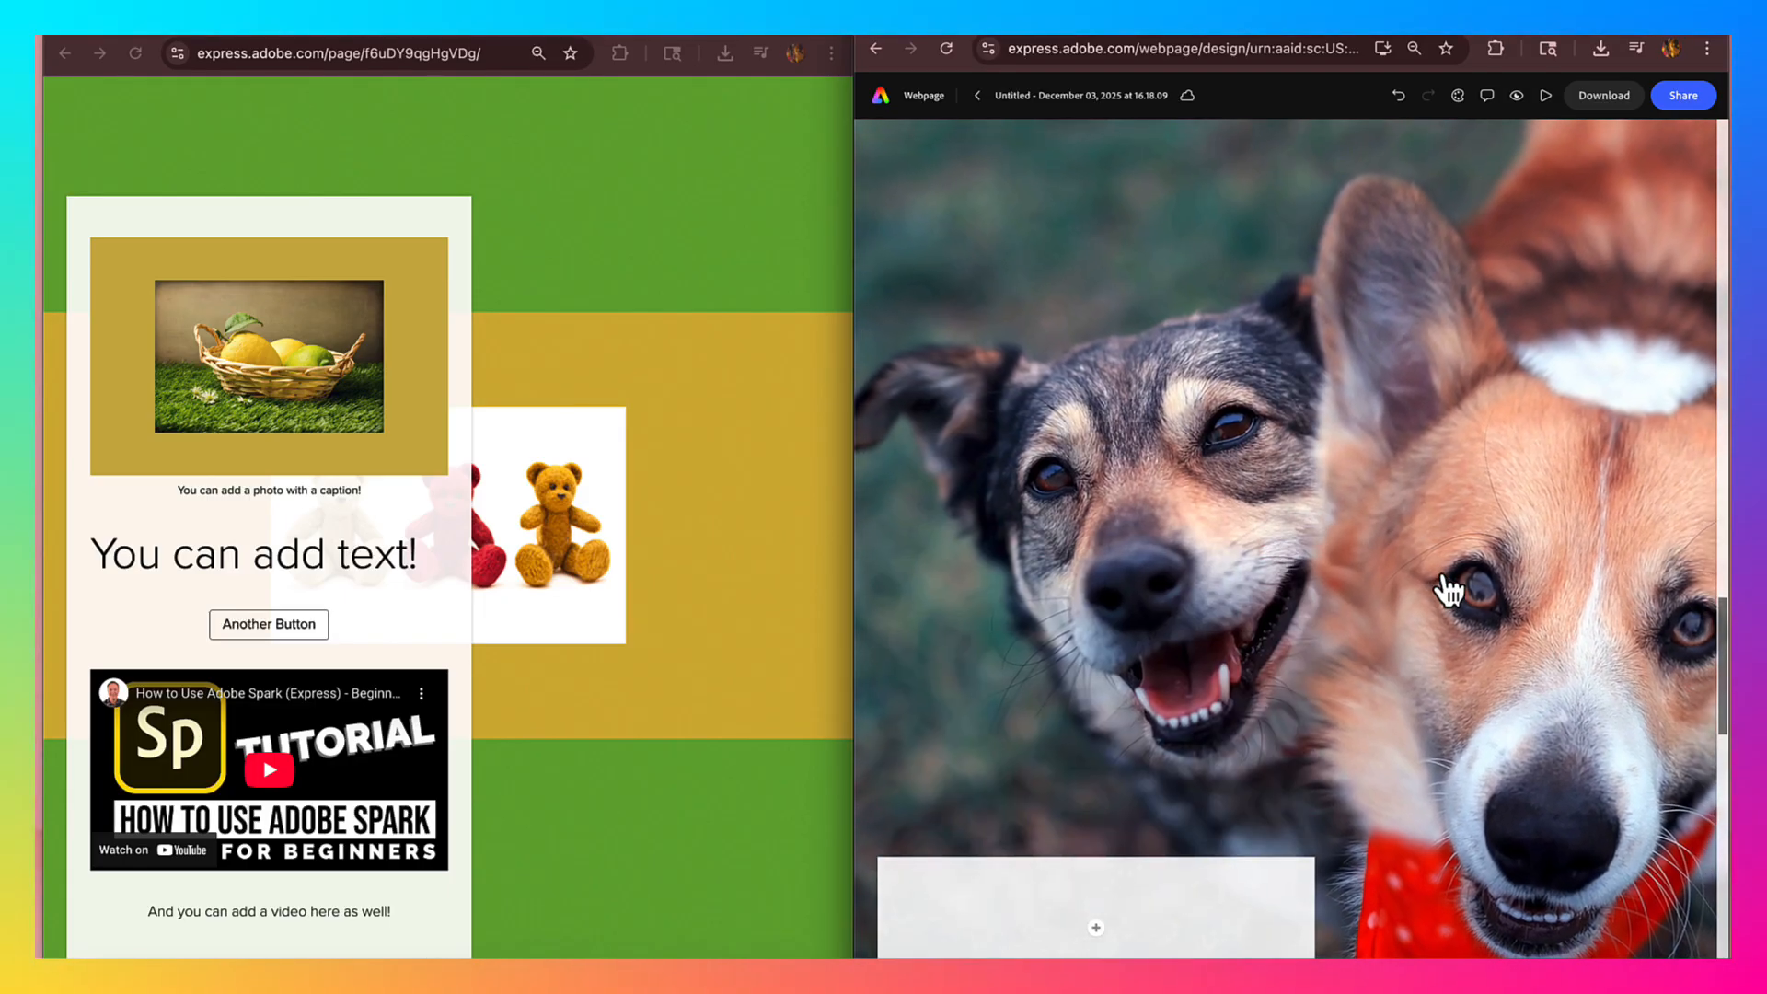
pyautogui.scroll(-6, 1448, 589)
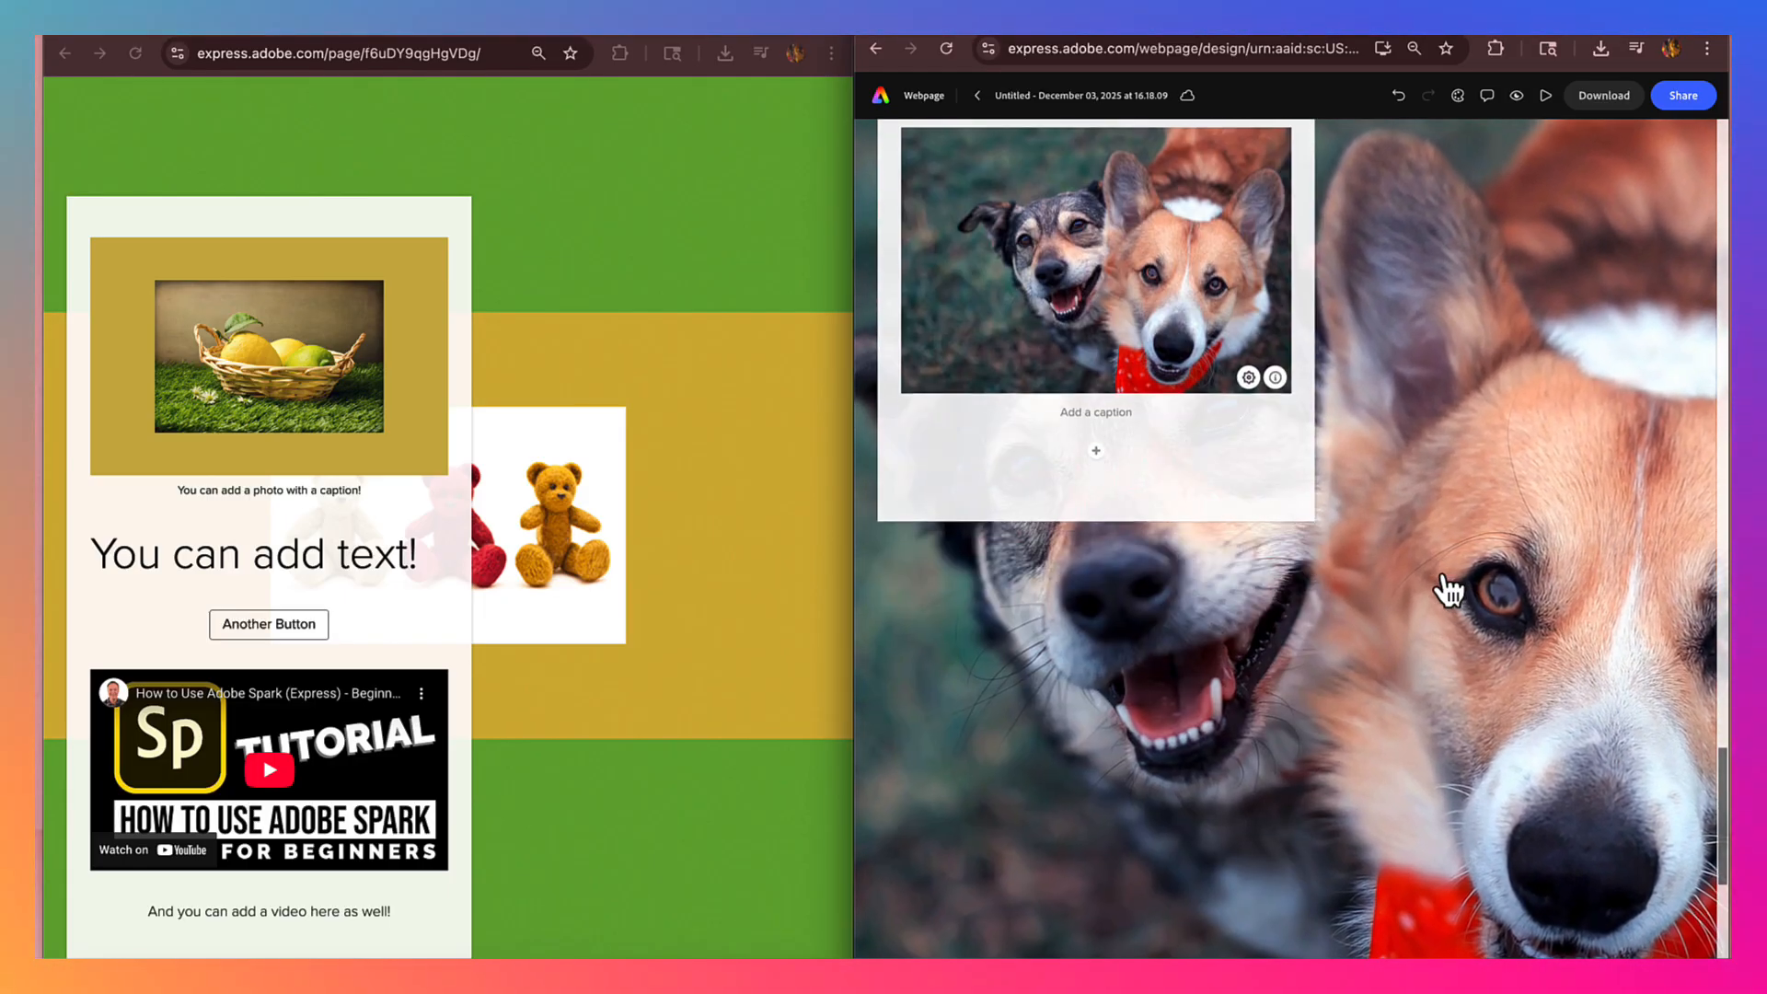
pyautogui.scroll(1, 1446, 591)
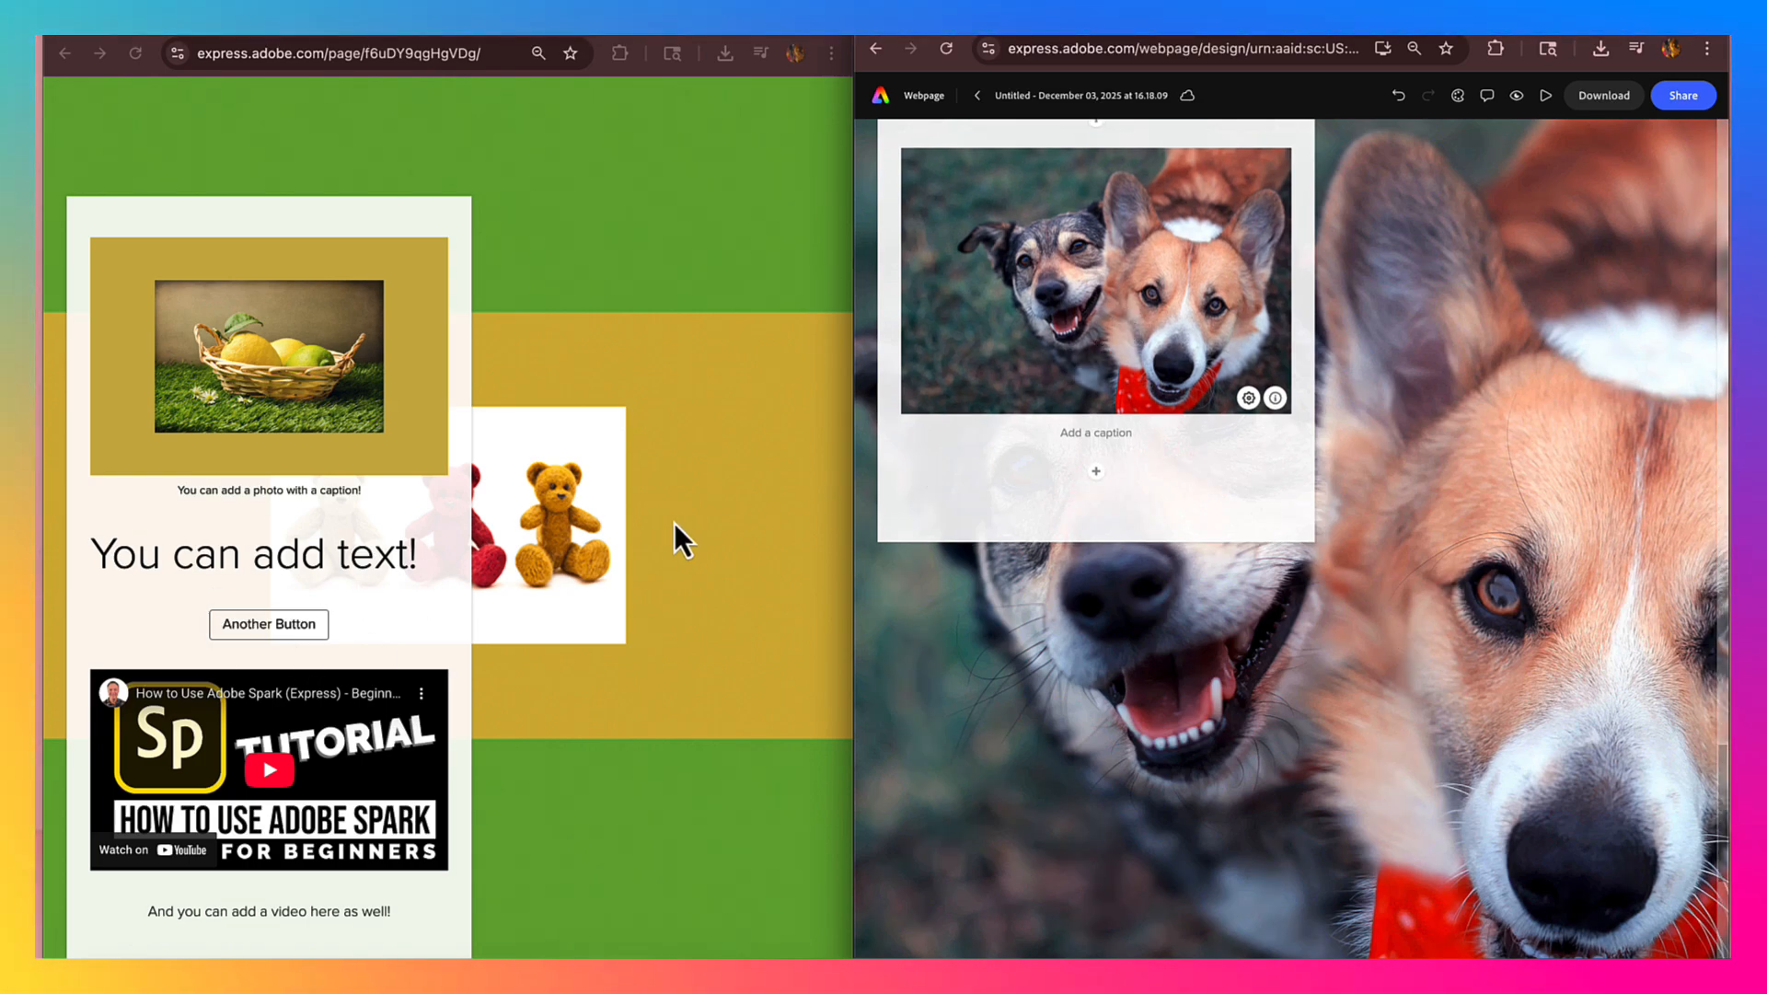
# - Insert a table of contents below the photo in the glideshow's panel and review its linked headings
pyautogui.click(1102, 486)
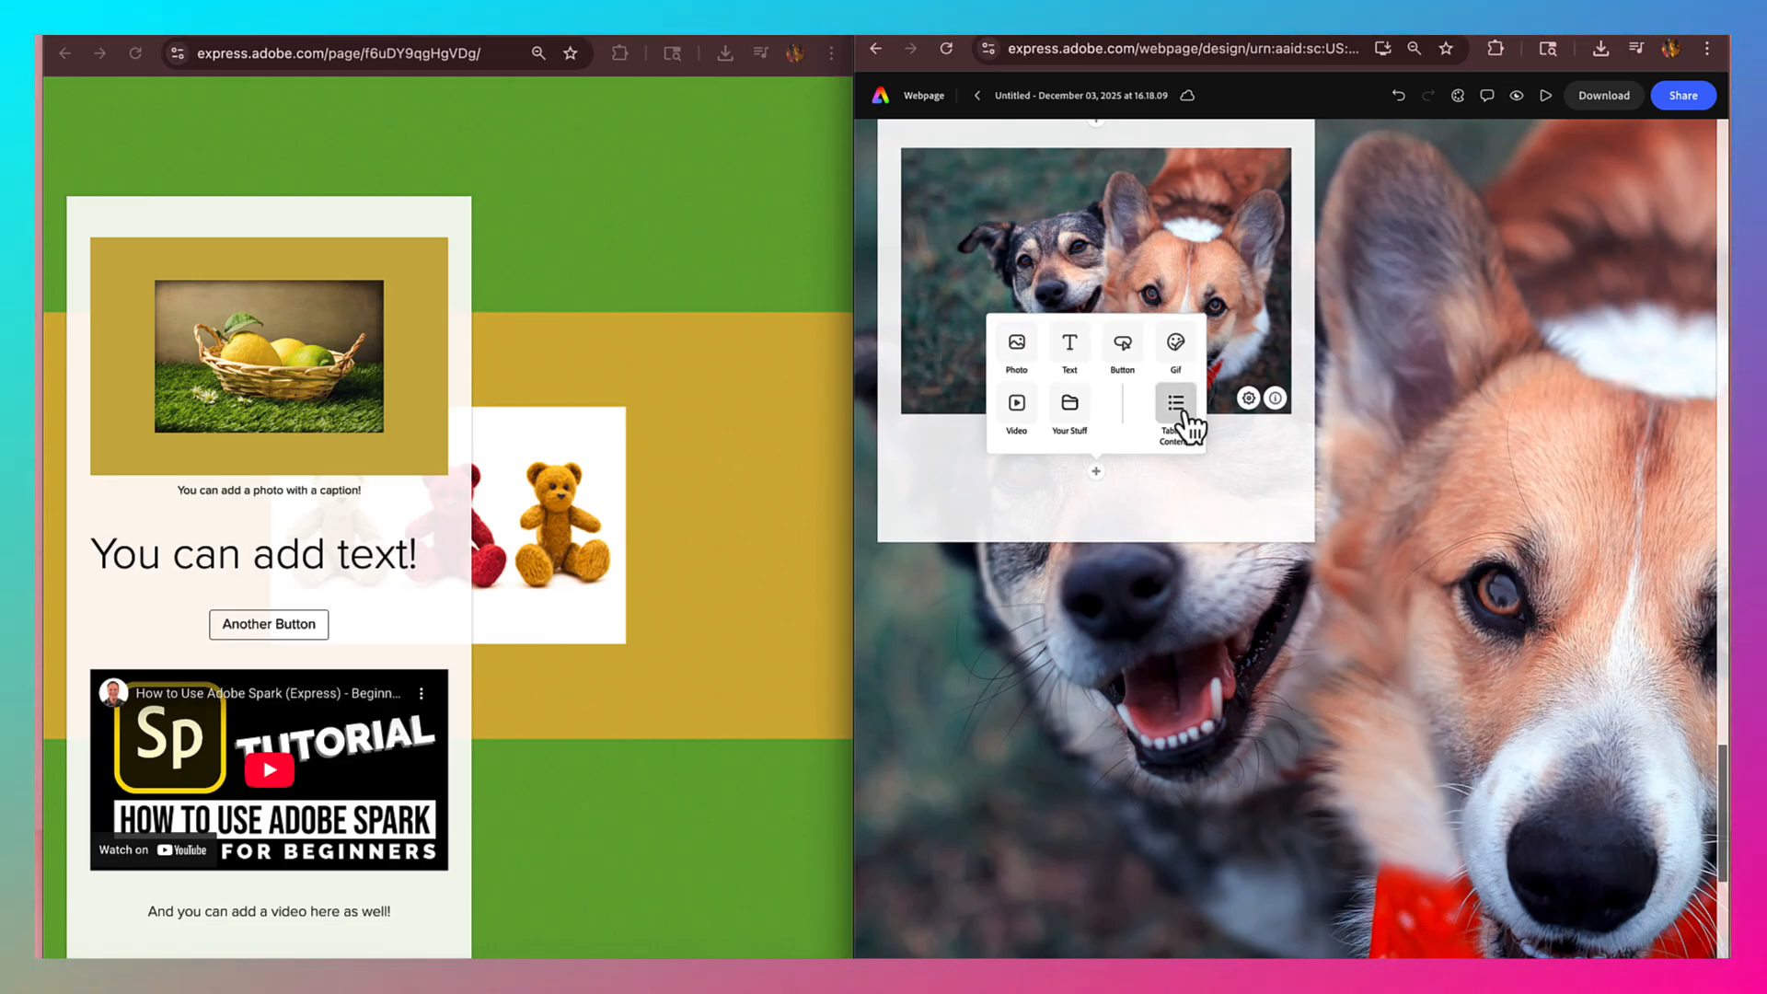
pyautogui.click(1187, 450)
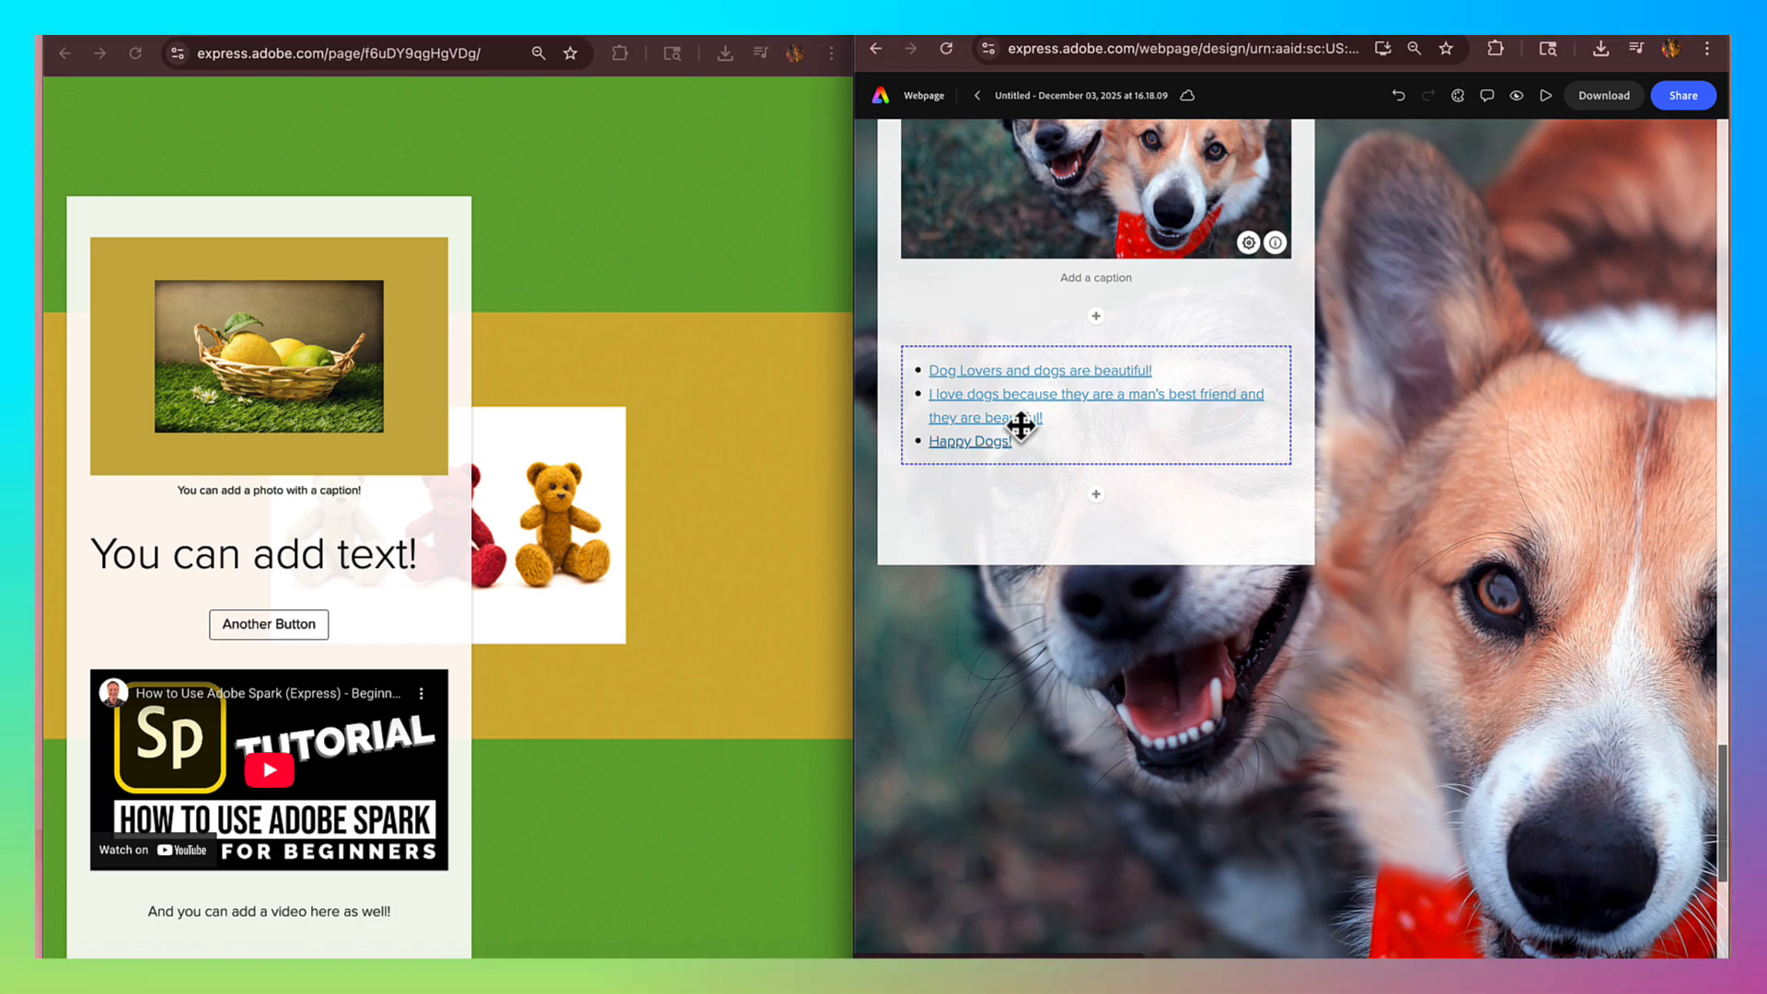
pyautogui.scroll(3, 1058, 347)
pyautogui.scroll(-3, 1065, 347)
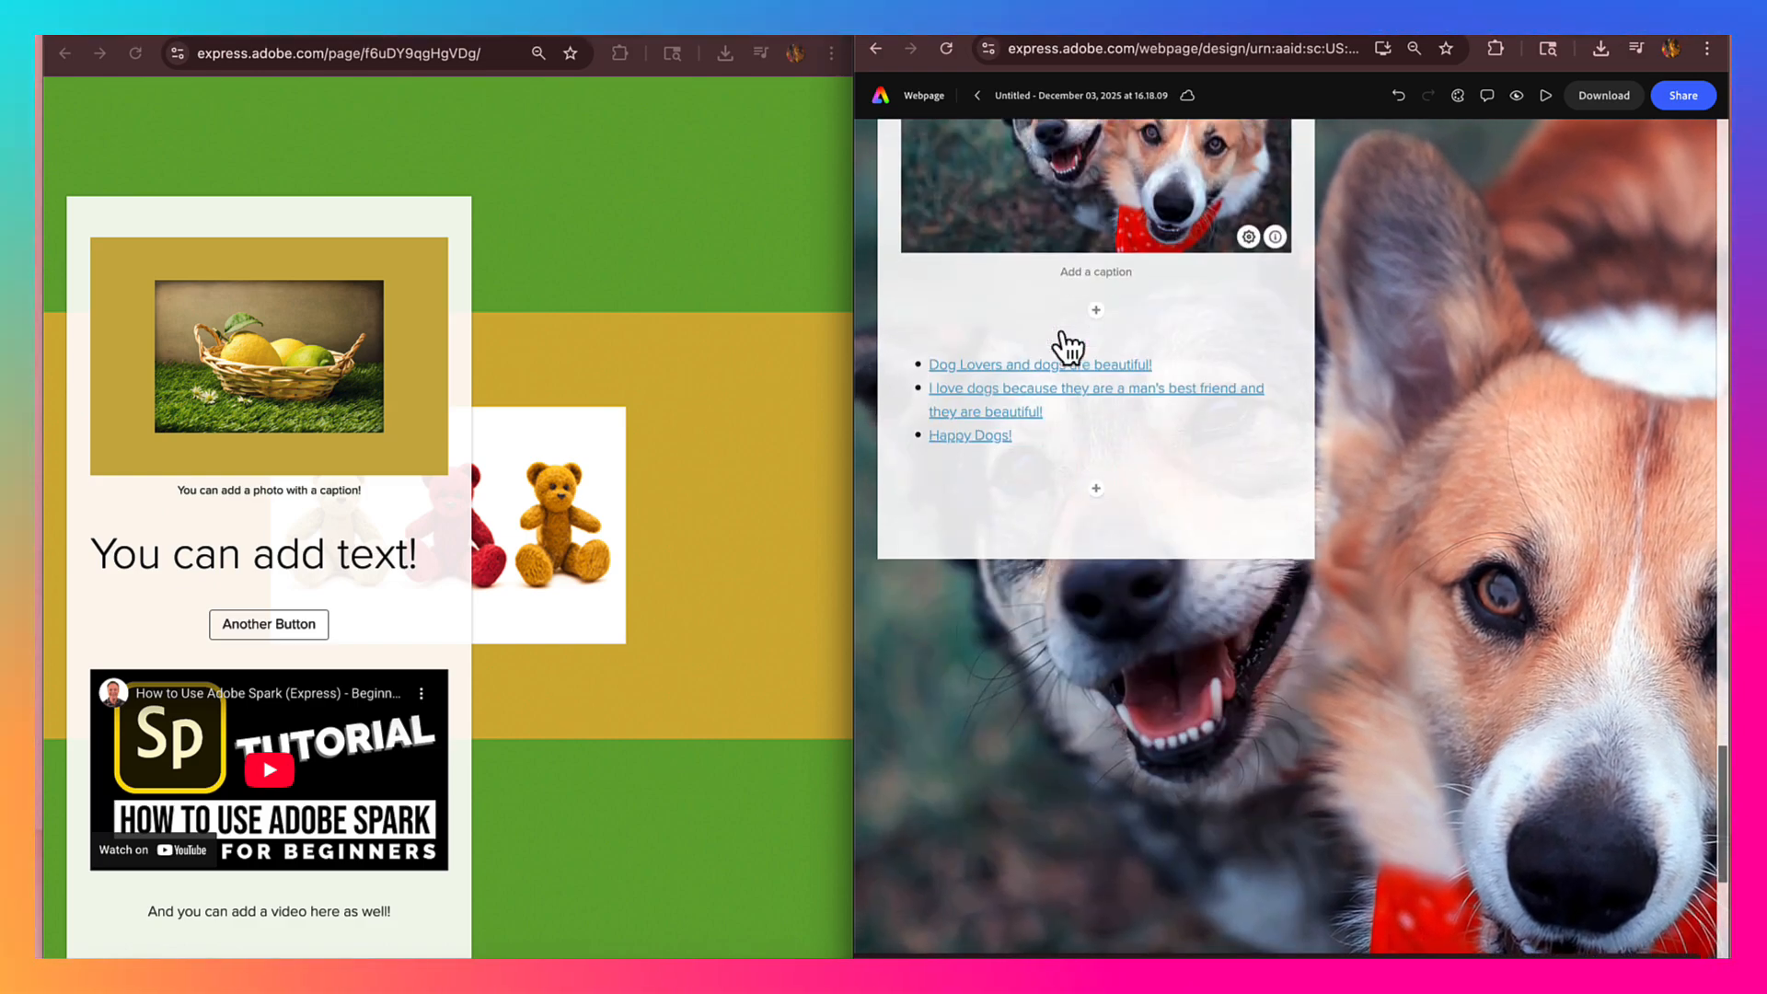
pyautogui.scroll(1, 1068, 348)
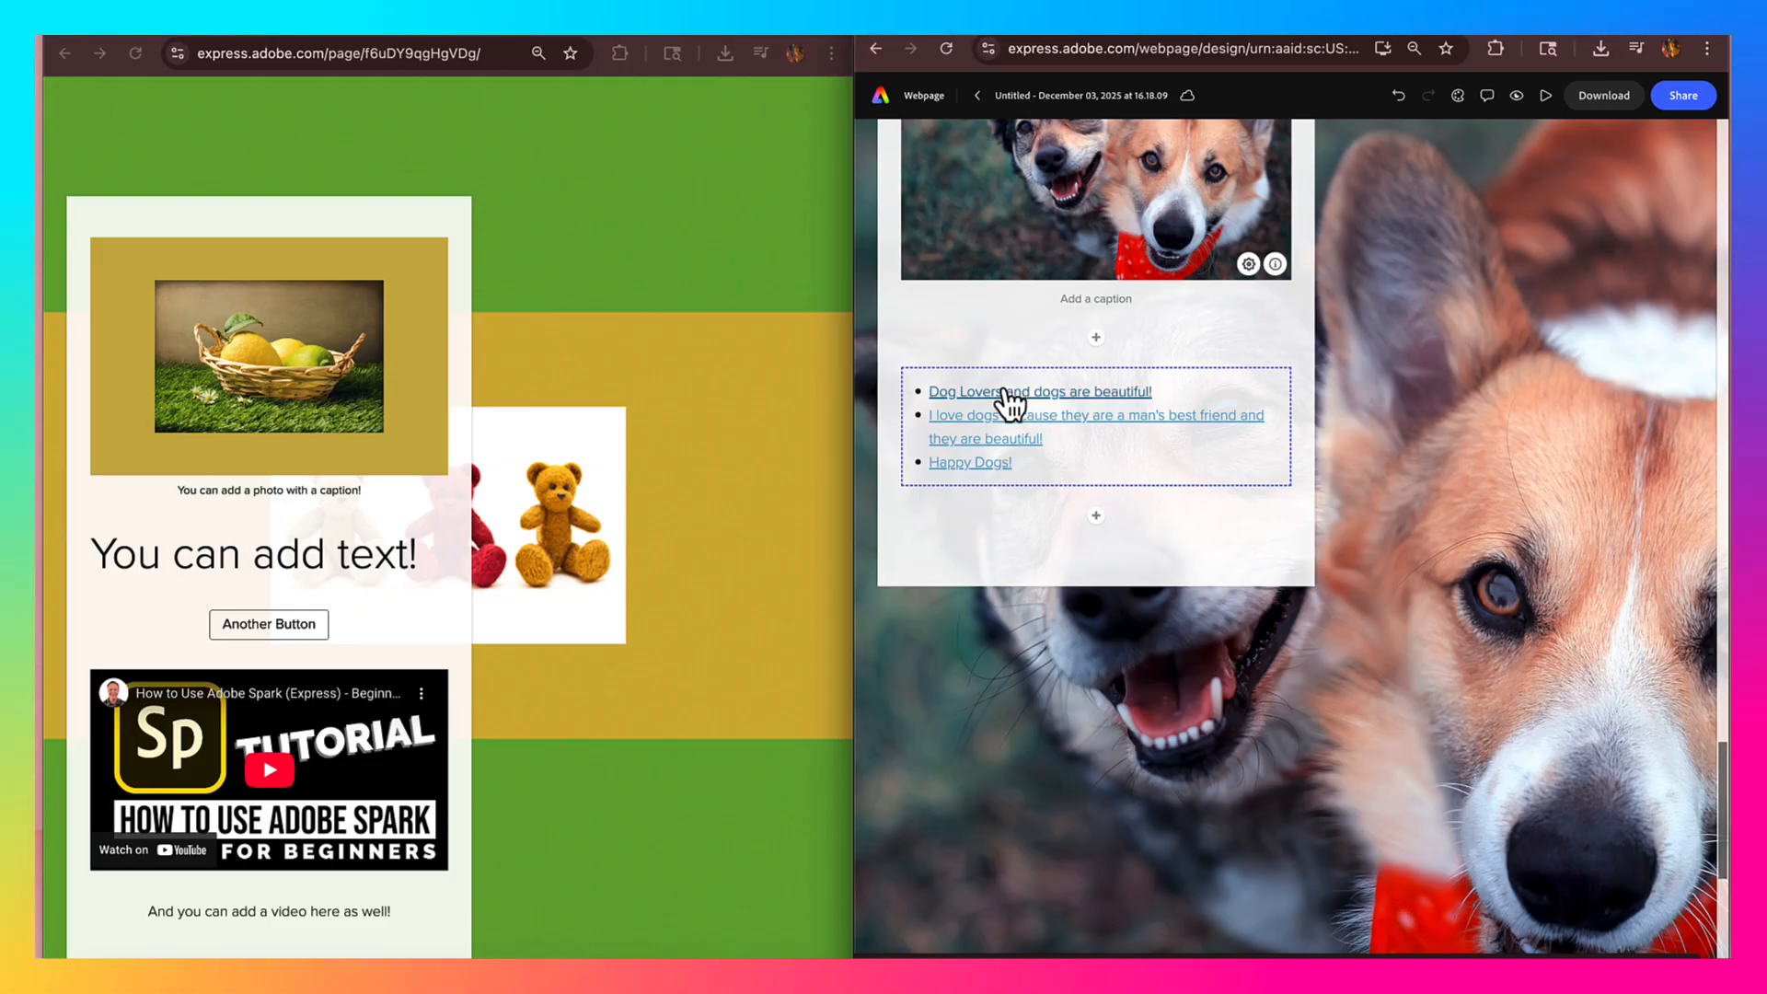
pyautogui.scroll(2, 1010, 396)
pyautogui.scroll(-4, 1010, 399)
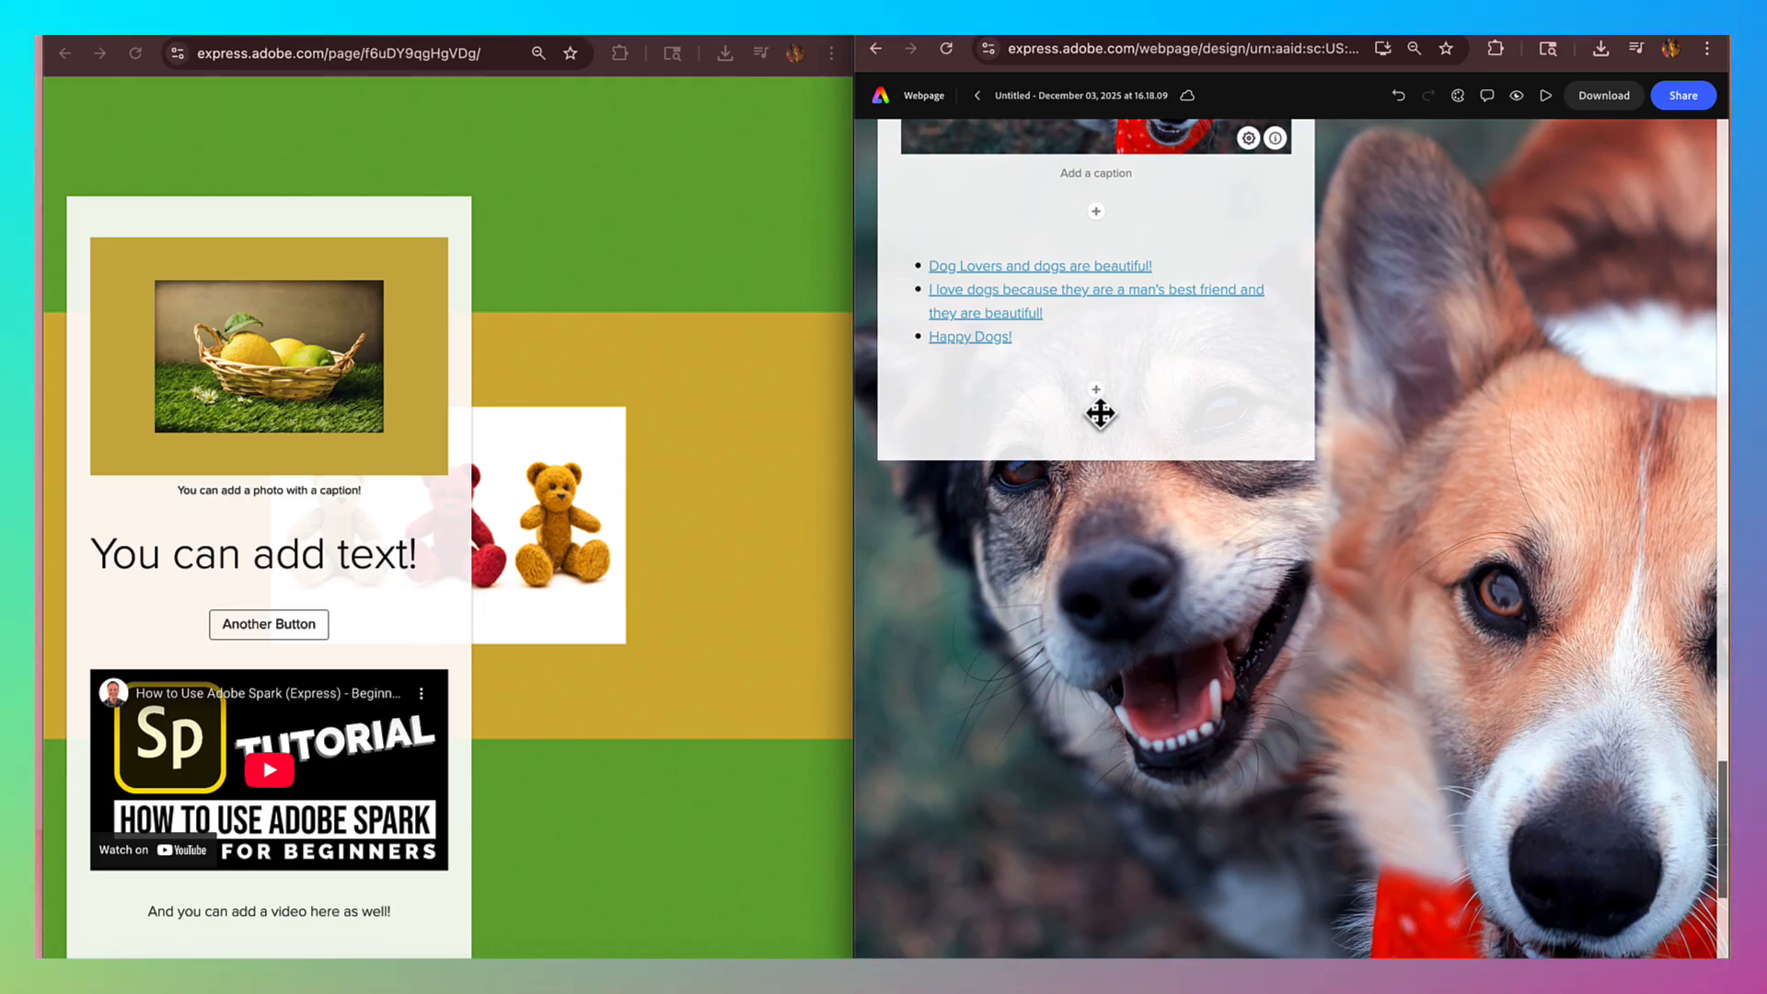
# - Insert a split layout below the glideshow and compare it with the example page's split layout
pyautogui.scroll(-1, 1099, 413)
pyautogui.scroll(1, 1099, 413)
pyautogui.scroll(-3, 1100, 413)
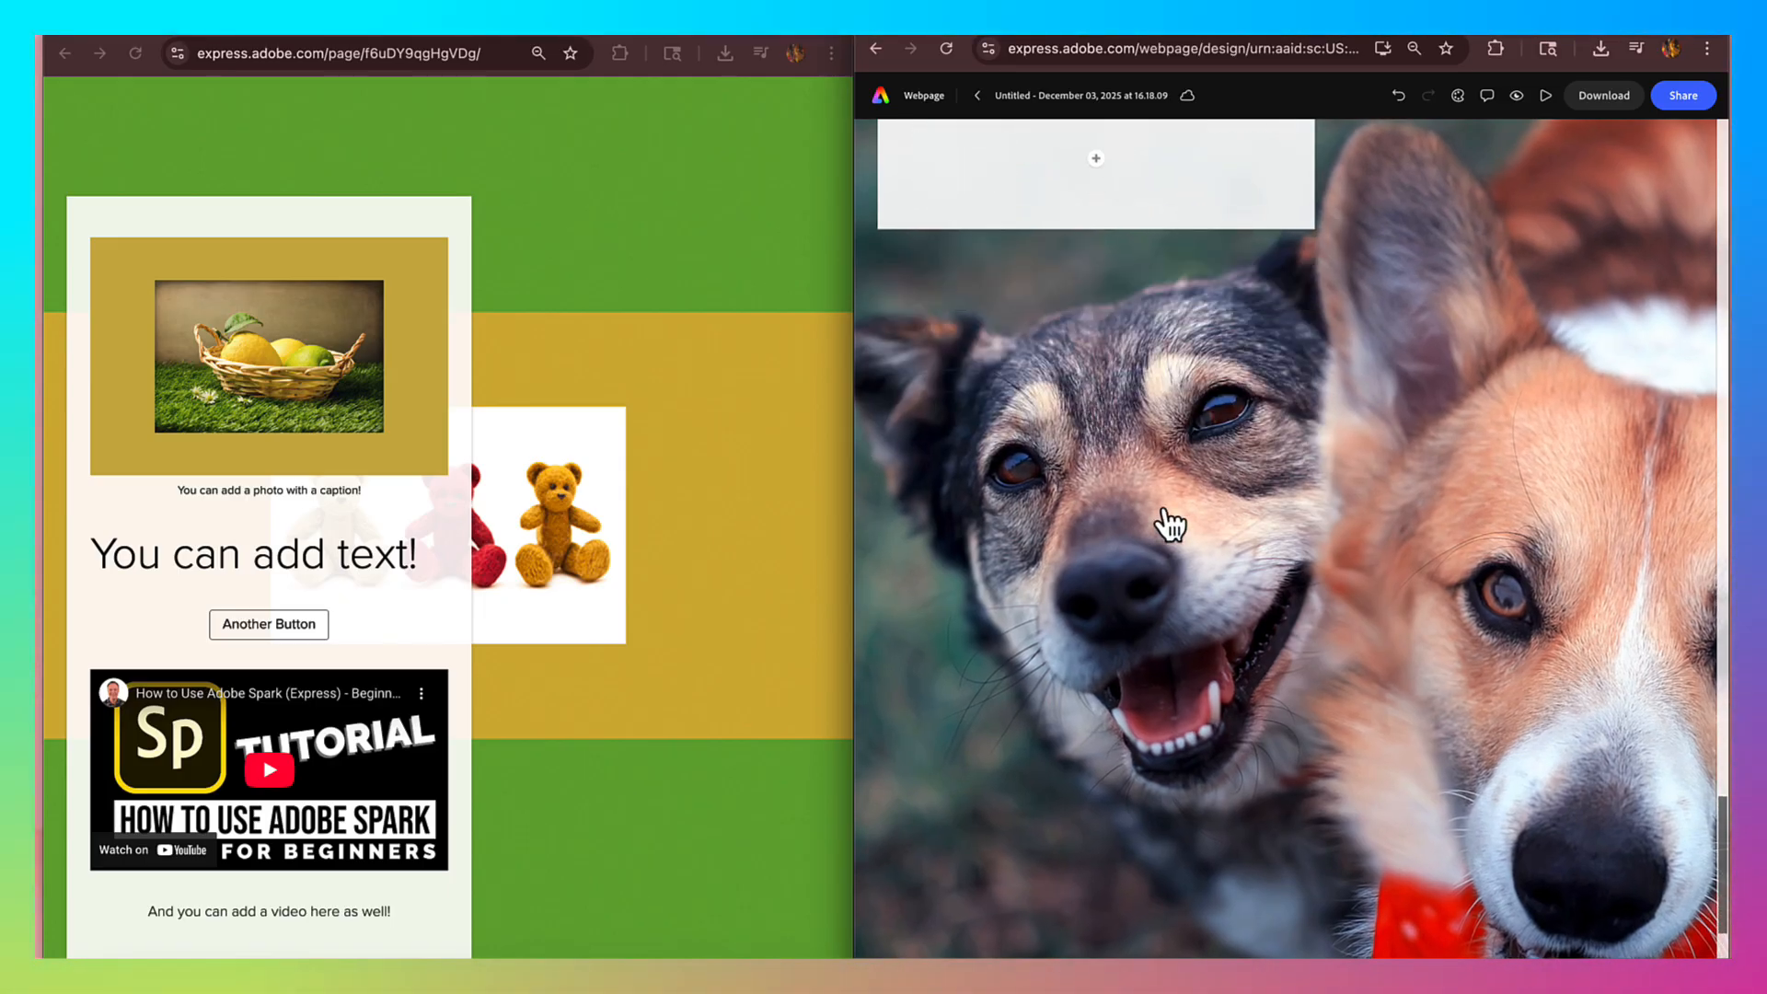
pyautogui.scroll(-3, 1178, 553)
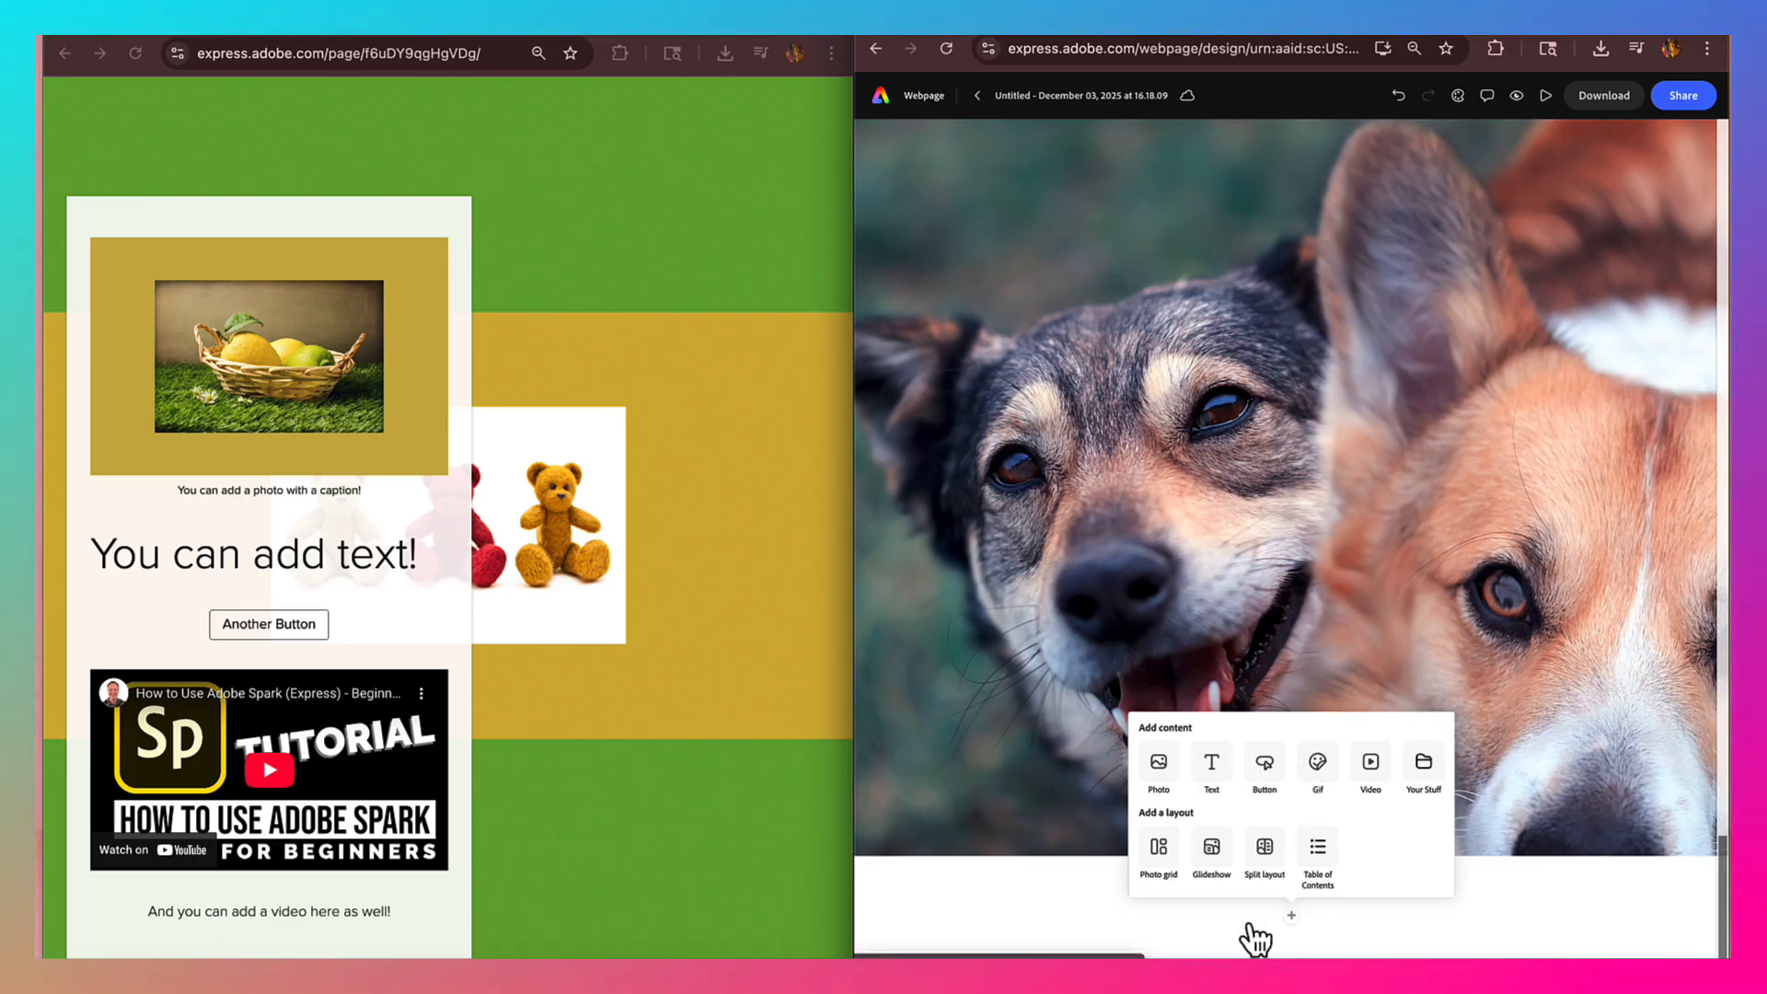
pyautogui.click(1274, 865)
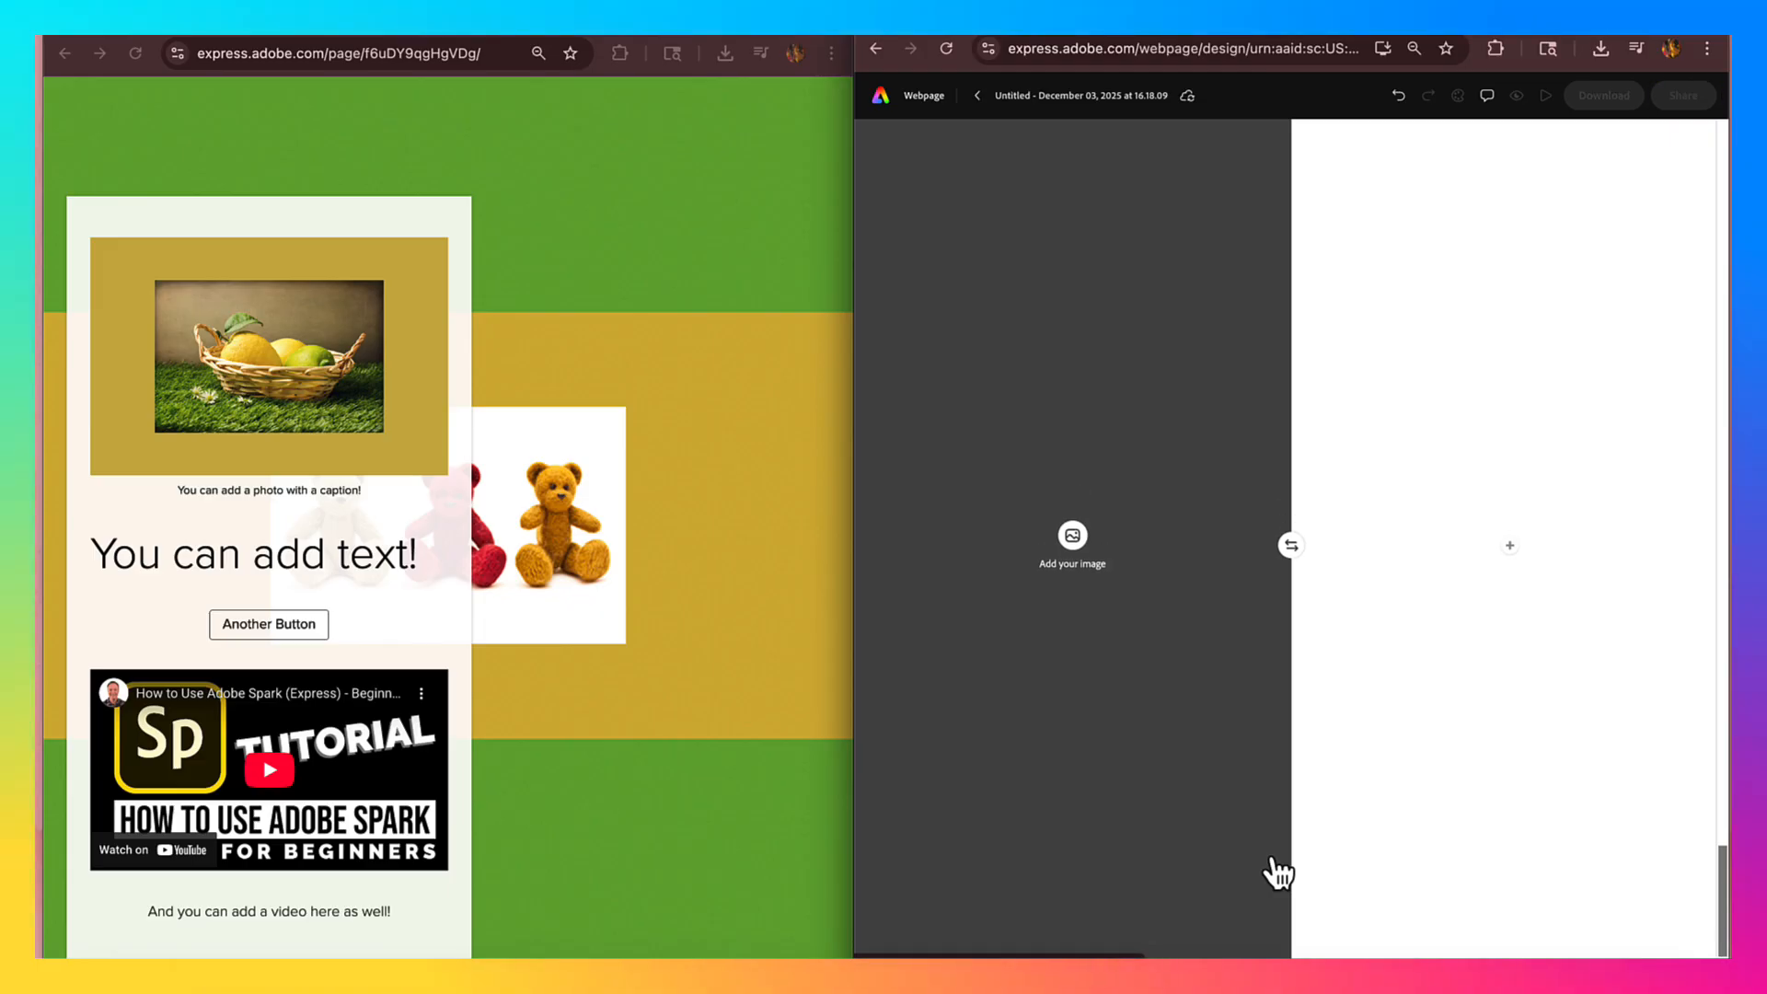
pyautogui.scroll(-10, 560, 644)
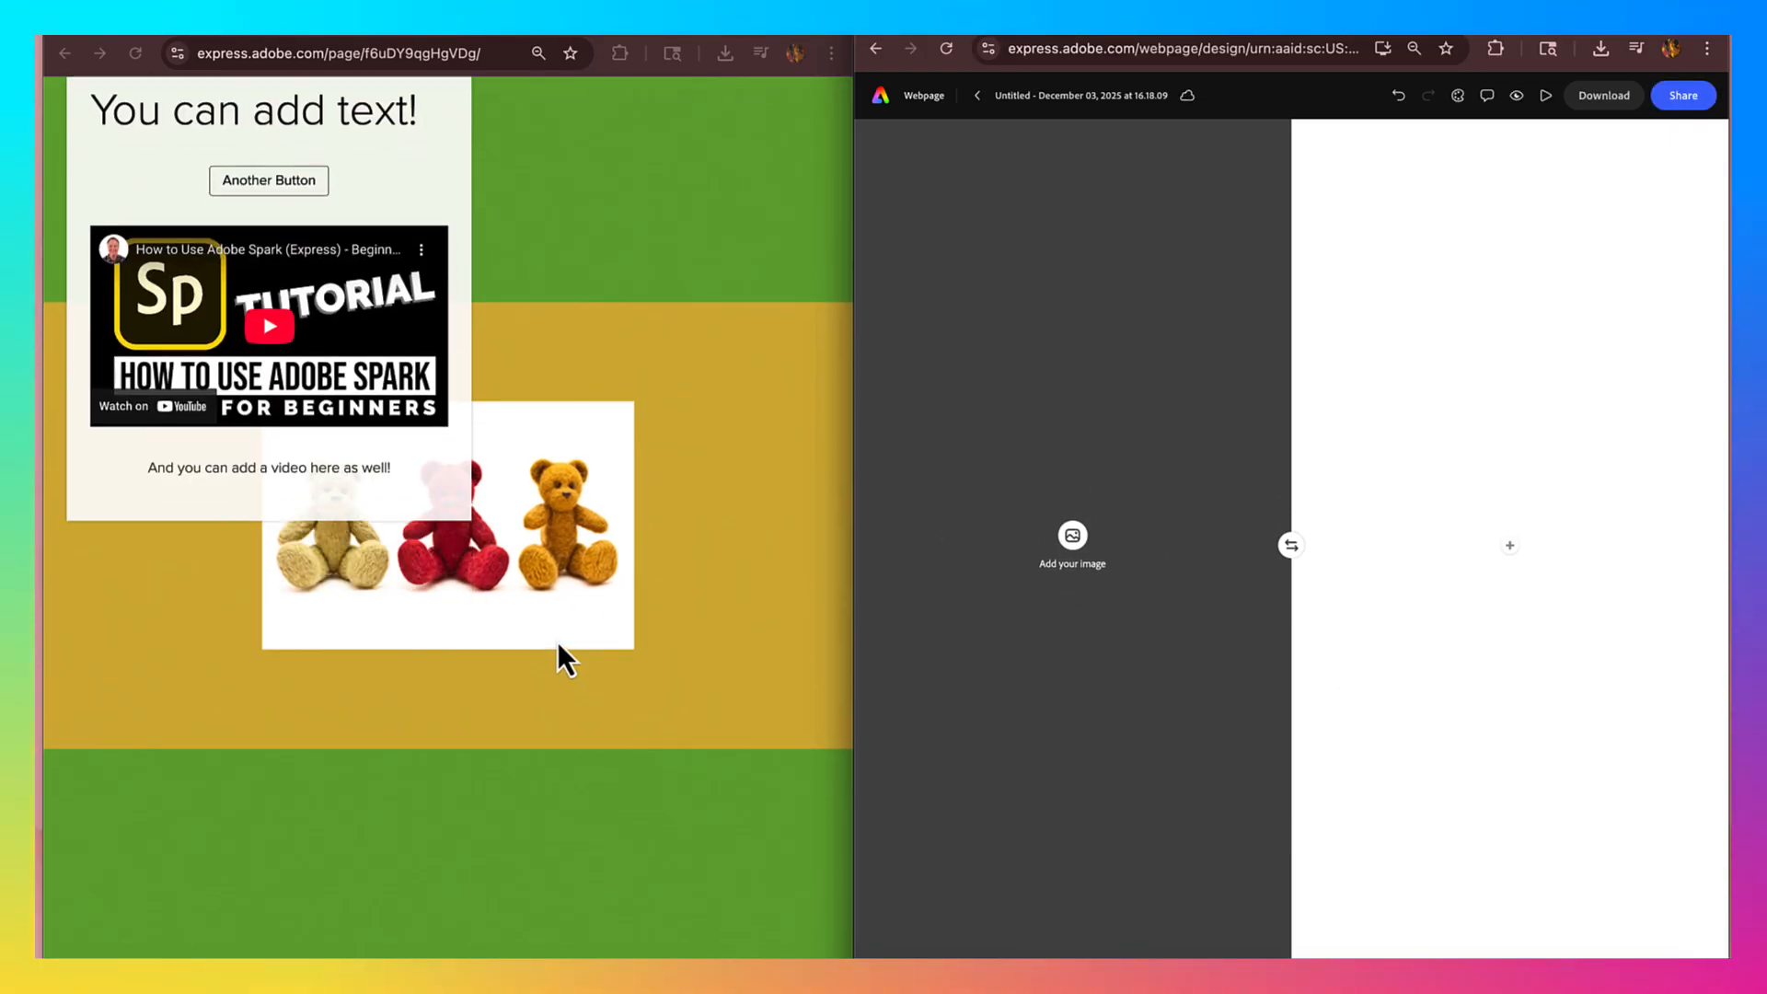
pyautogui.scroll(-4, 559, 646)
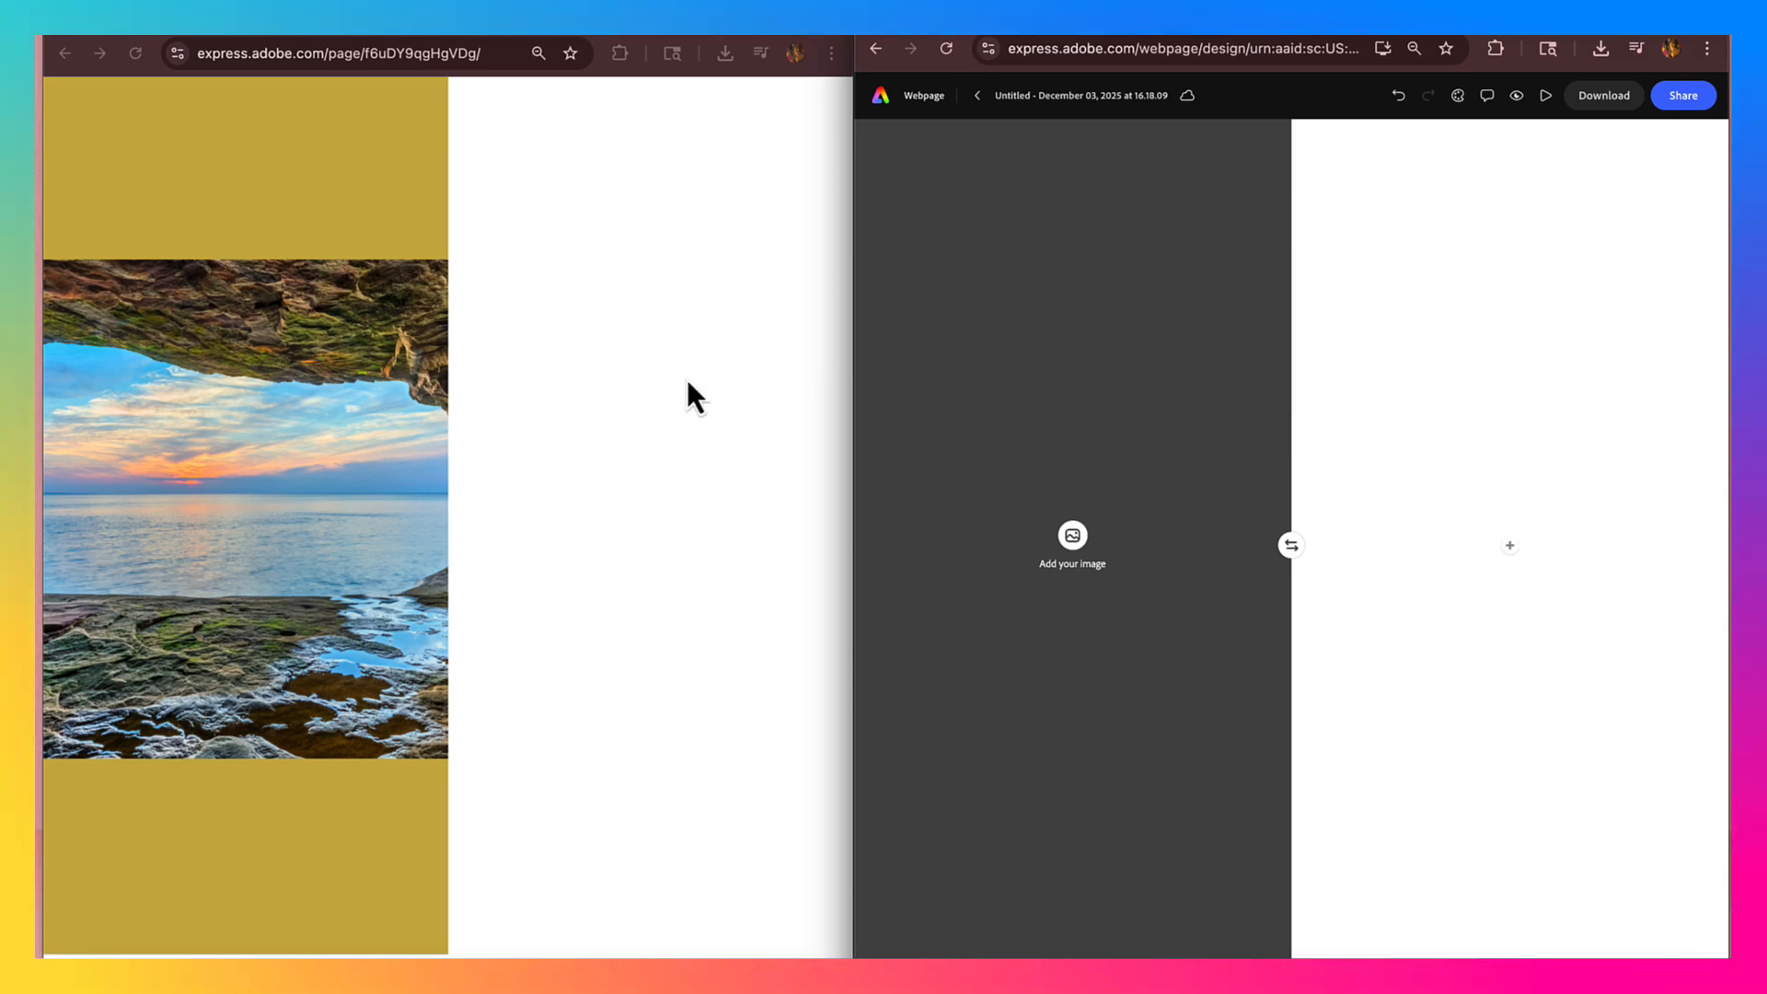
# - Fill the split layout's image half with the photo of the curly-haired dog on the sofa
pyautogui.click(1077, 543)
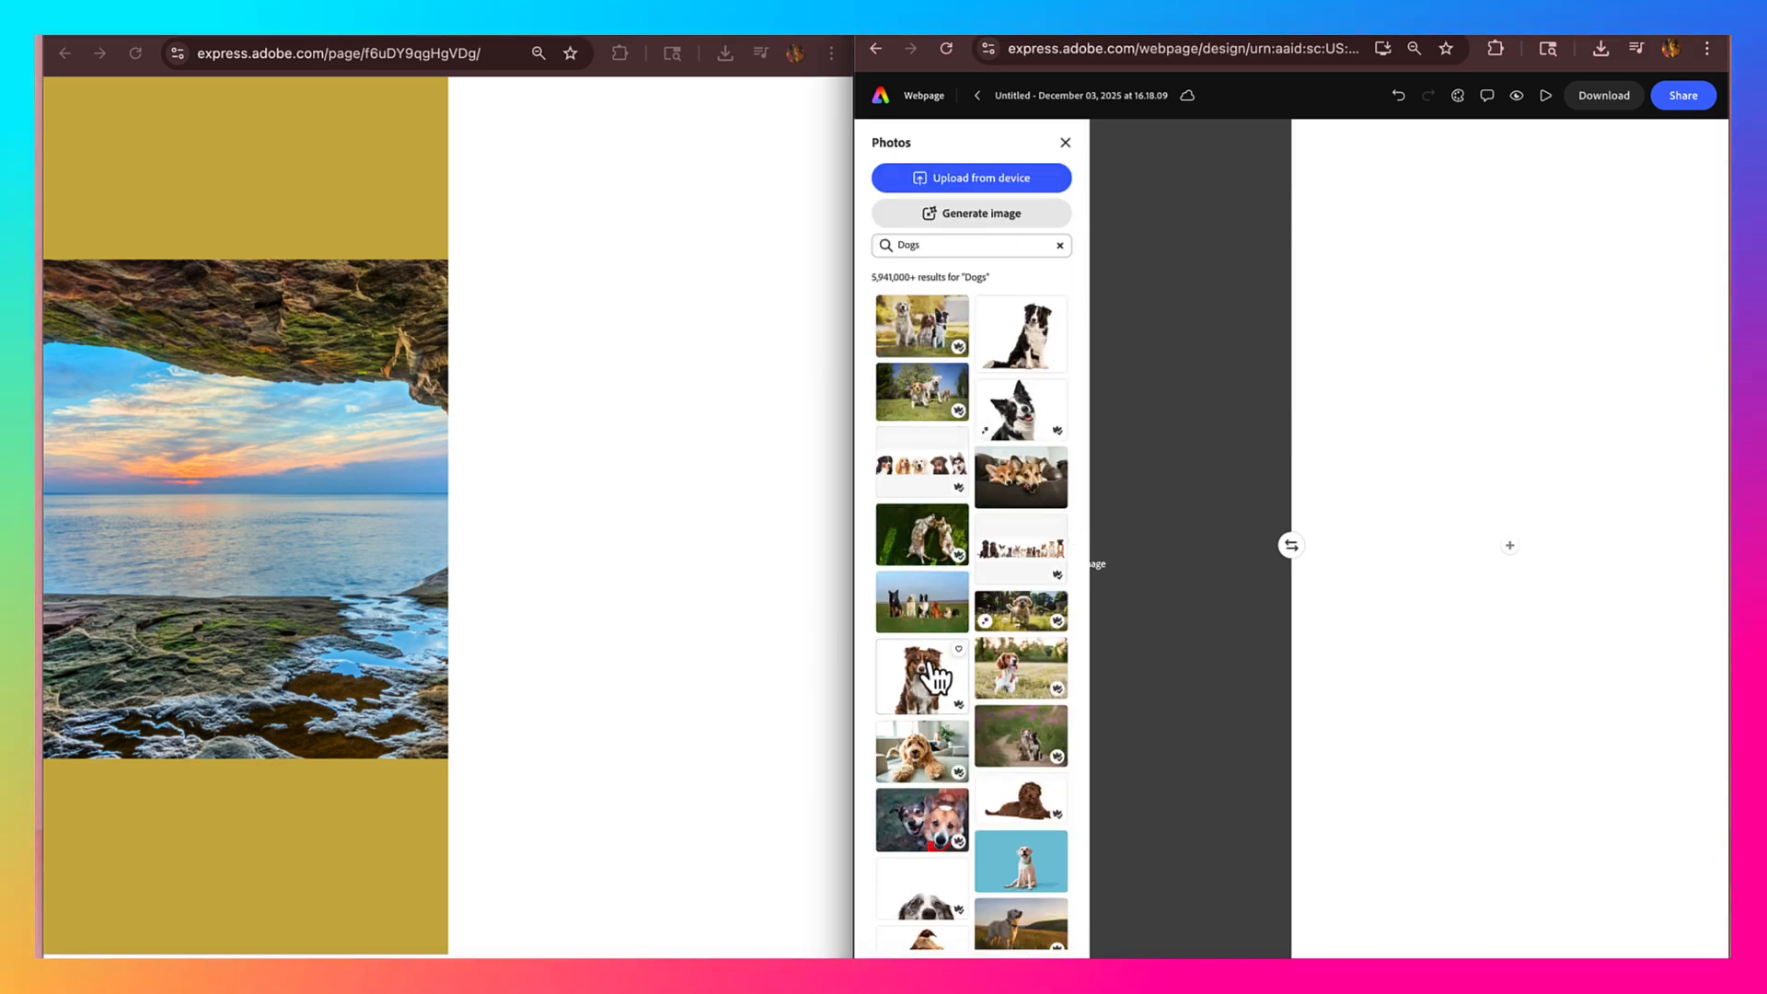
pyautogui.click(921, 774)
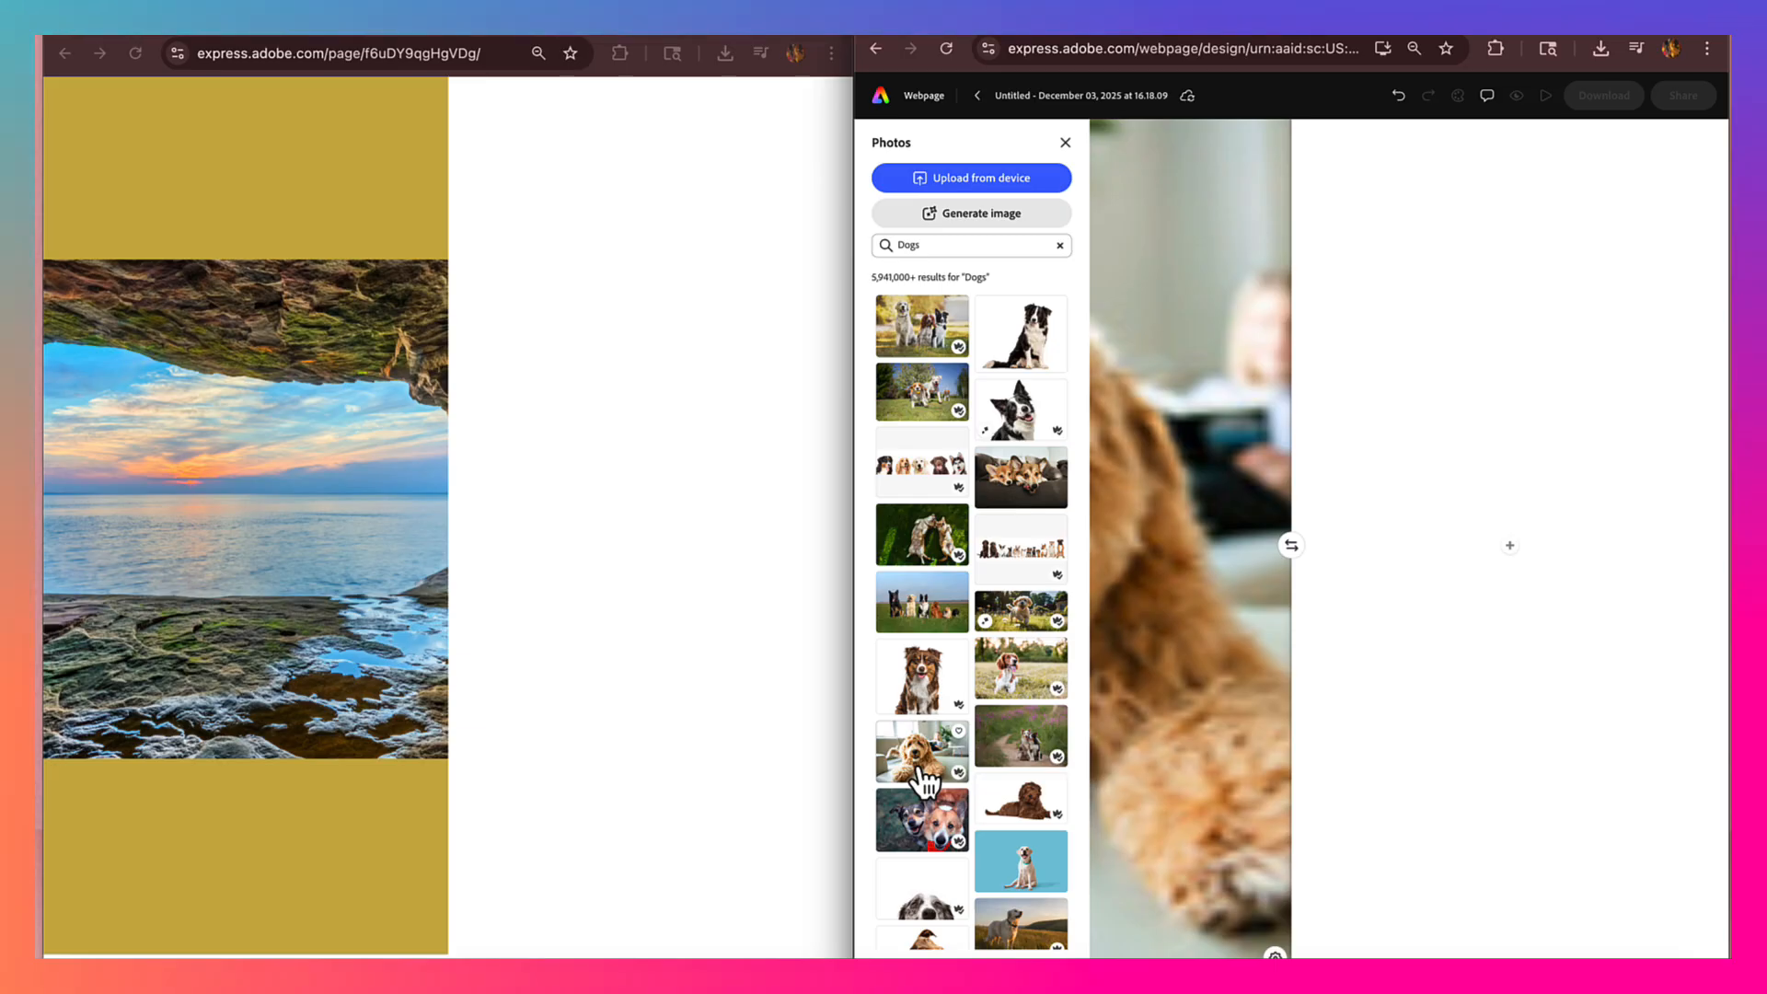
pyautogui.click(1207, 586)
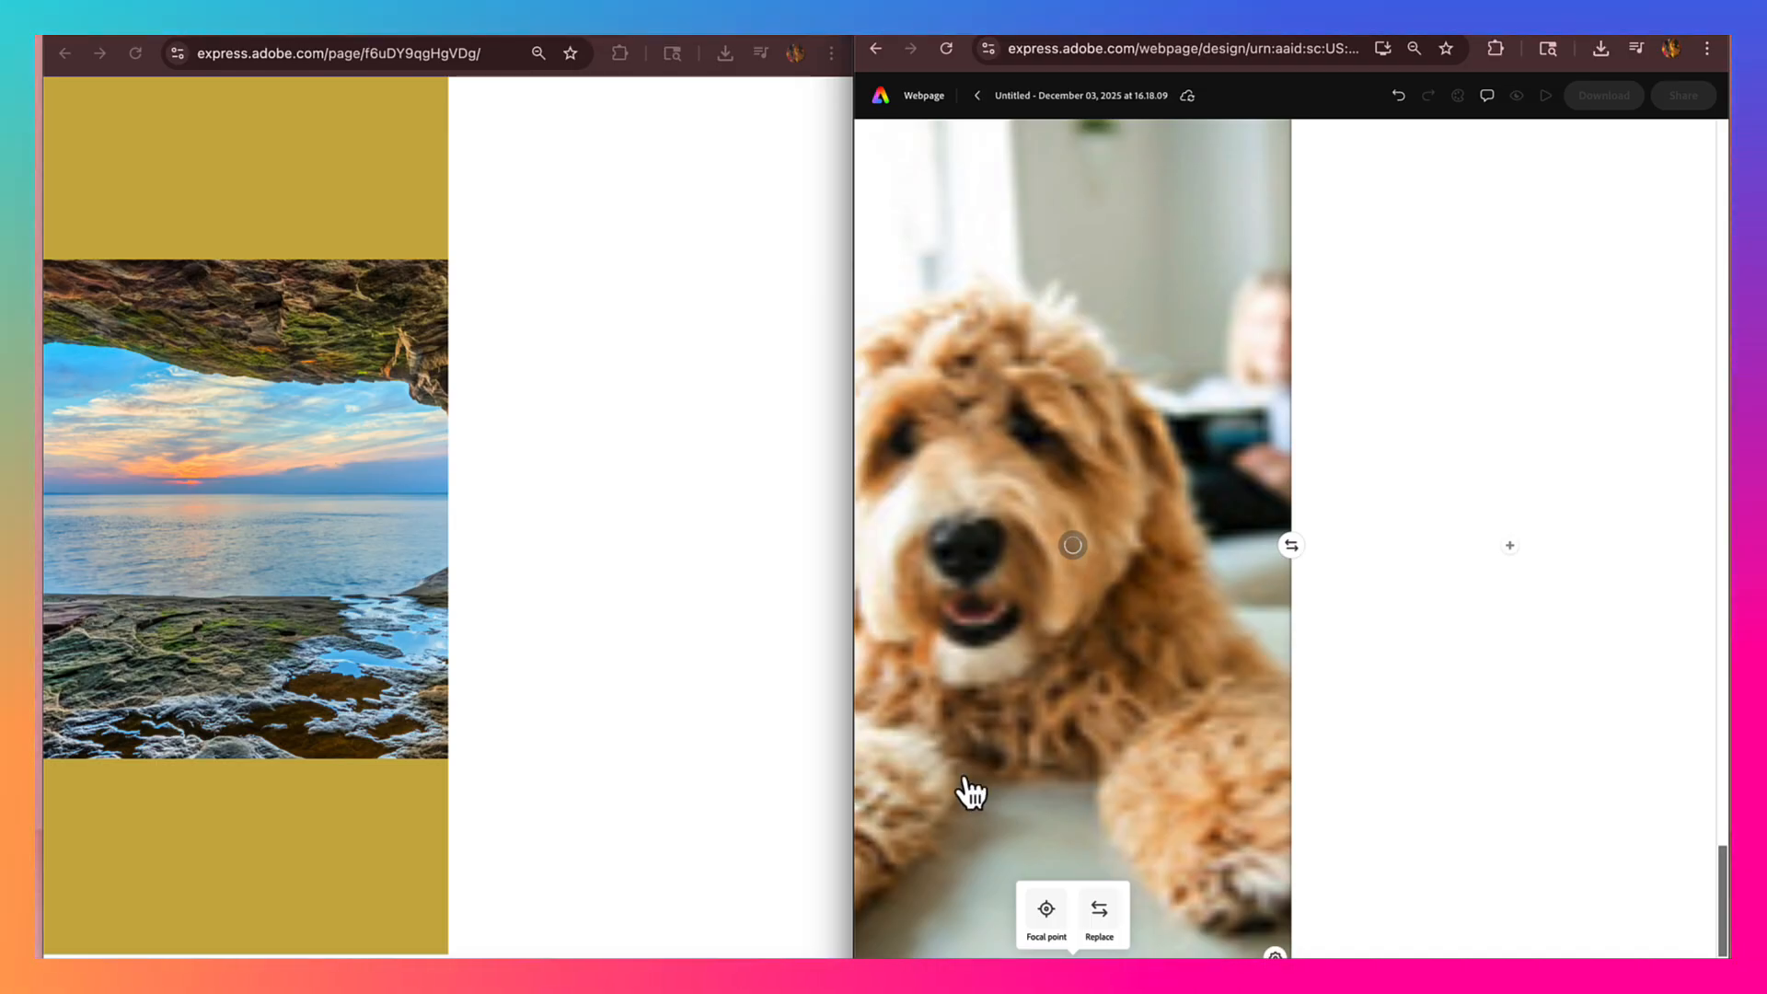
# - Narrow the editor's browser window to preview the split layout stacked, and widen it back to the side-by-side view
pyautogui.moveTo(855, 636); pyautogui.dragTo(1068, 622)
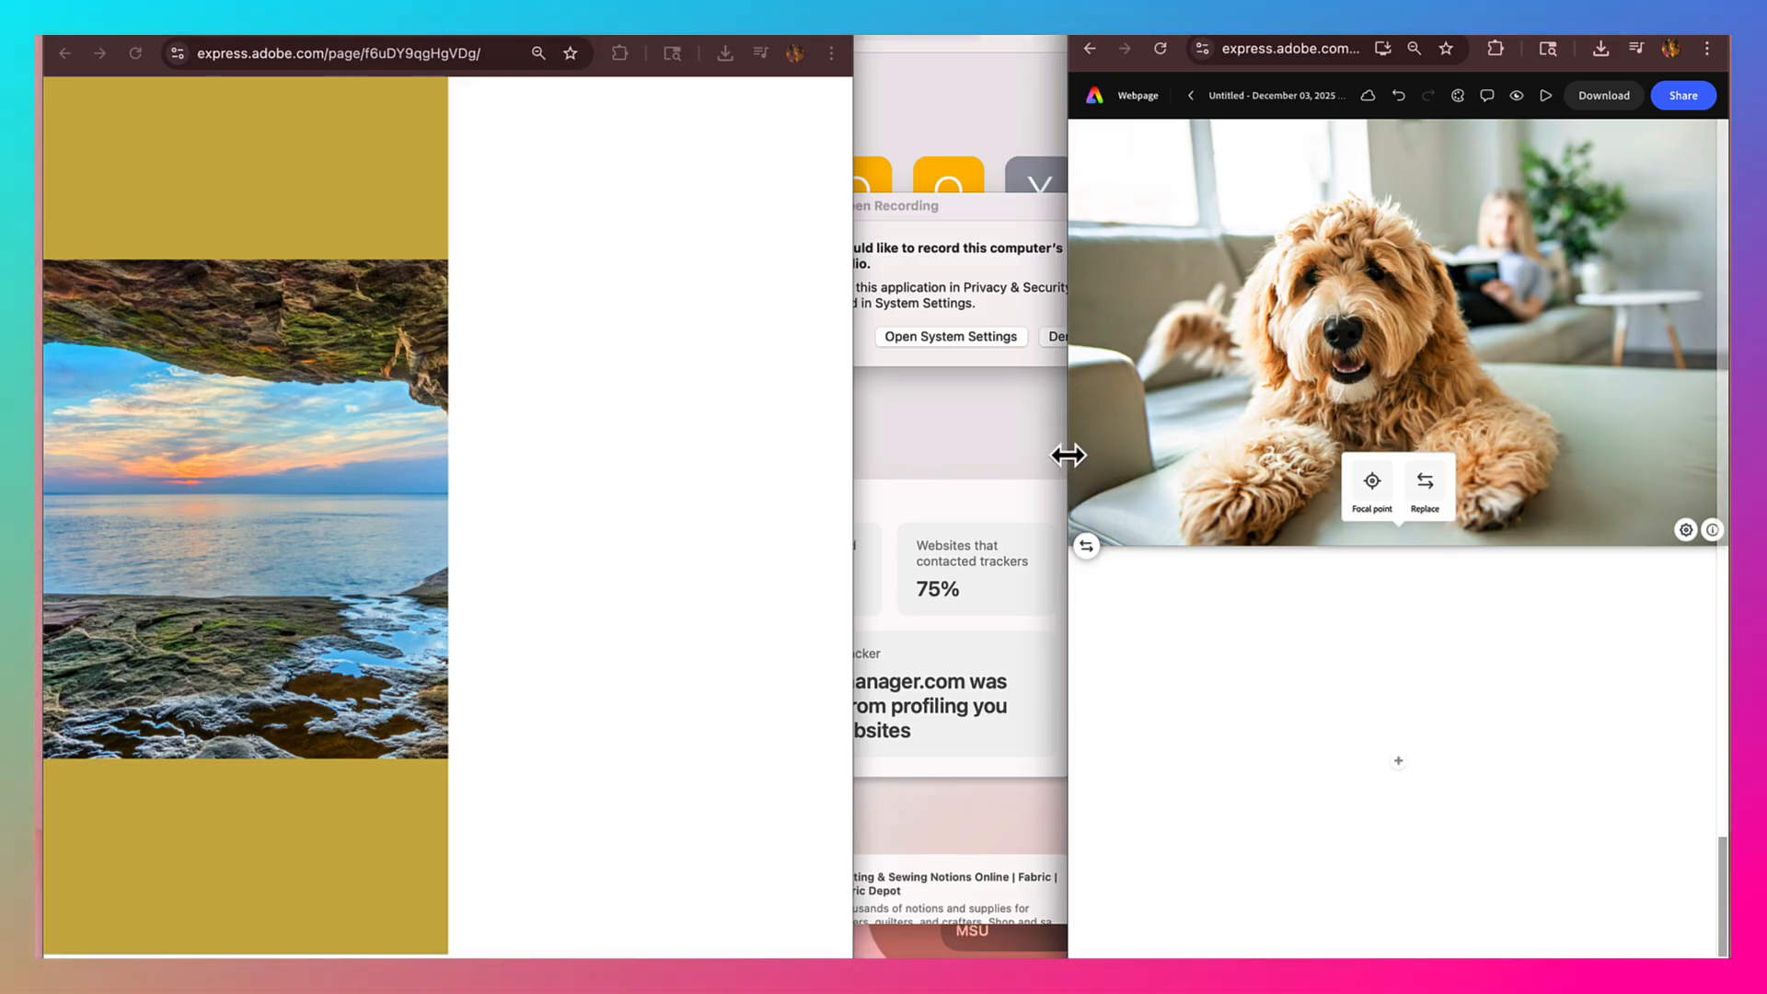
pyautogui.moveTo(1069, 454); pyautogui.dragTo(908, 450)
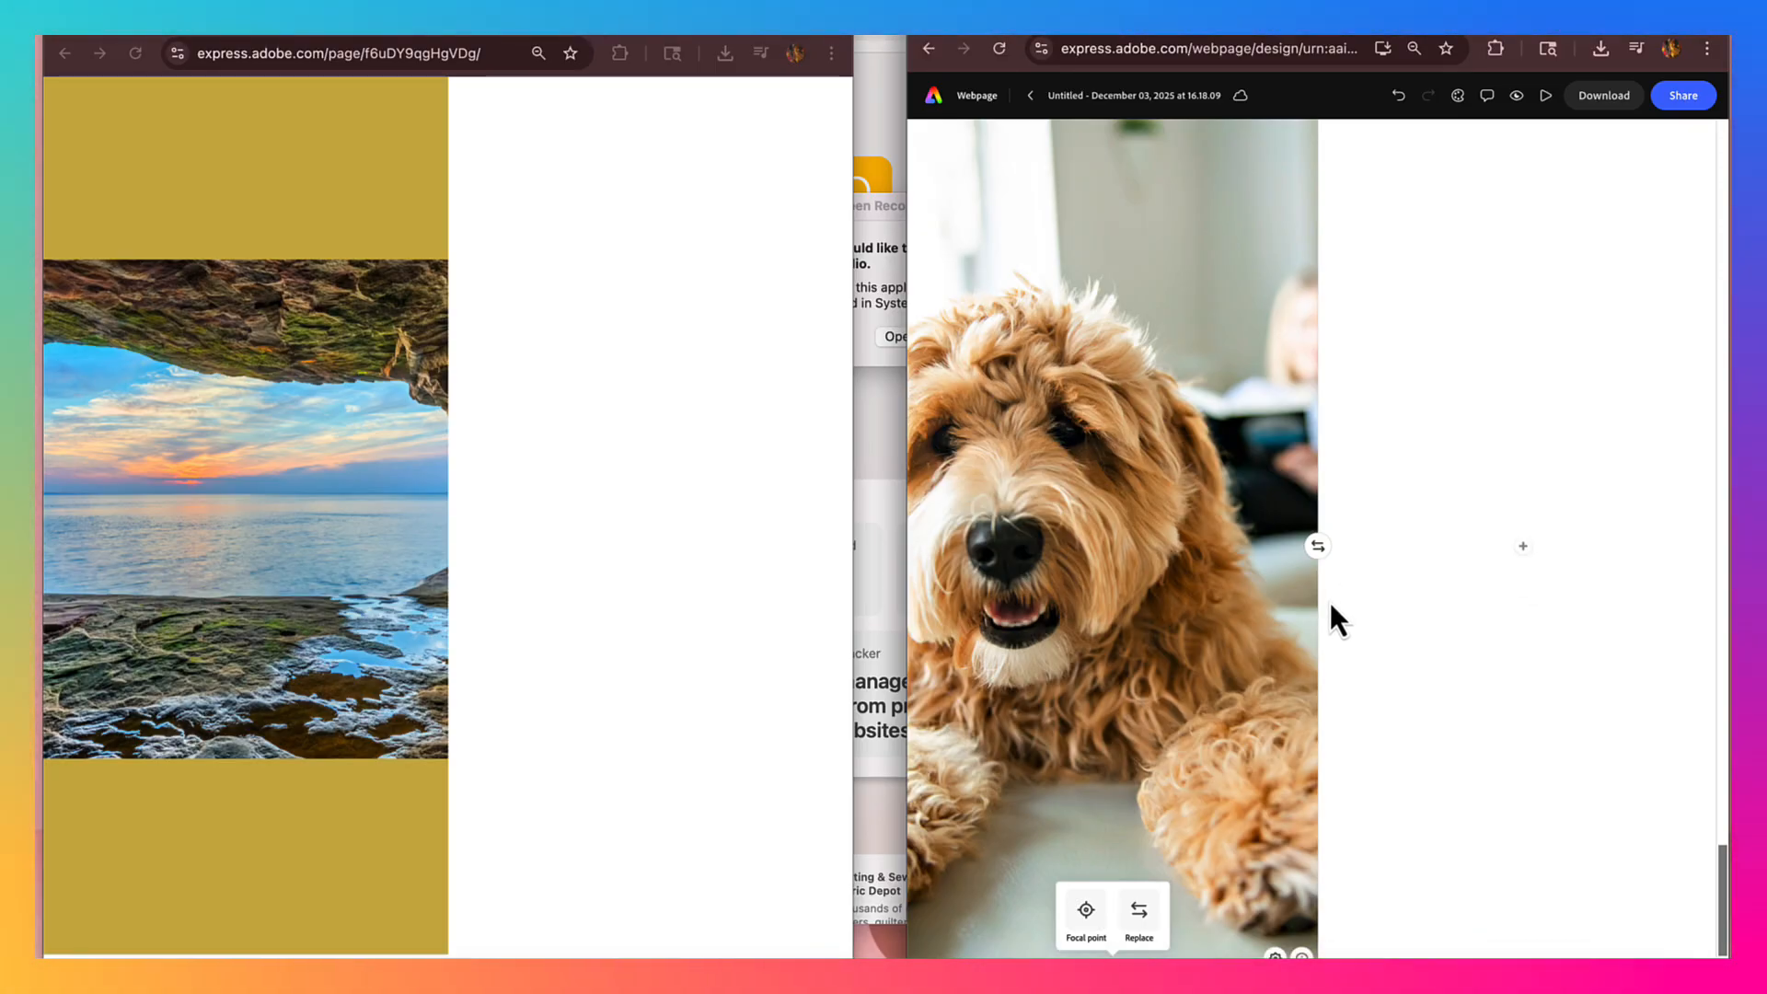
# - Move the split layout photo's focal point onto the dog's nose and save it
pyautogui.click(1086, 913)
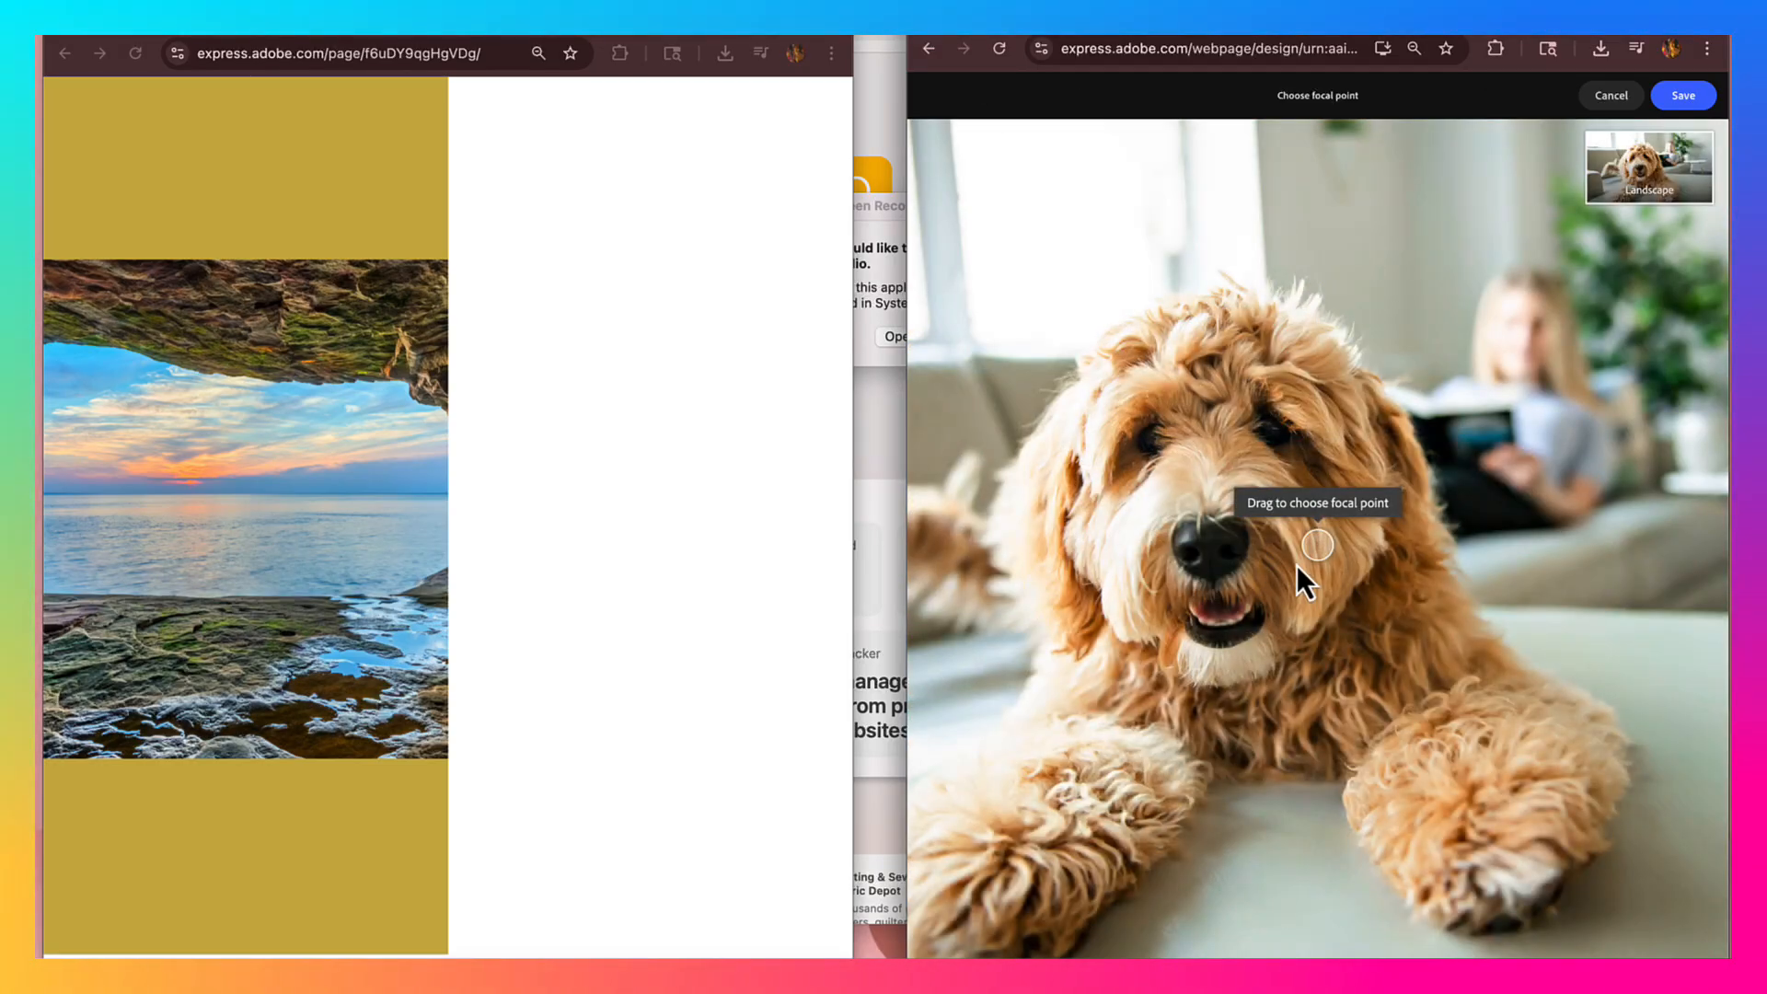
pyautogui.moveTo(1318, 547)
pyautogui.mouseDown()
pyautogui.moveTo(1250, 567)
pyautogui.moveTo(1243, 549)
pyautogui.mouseUp()
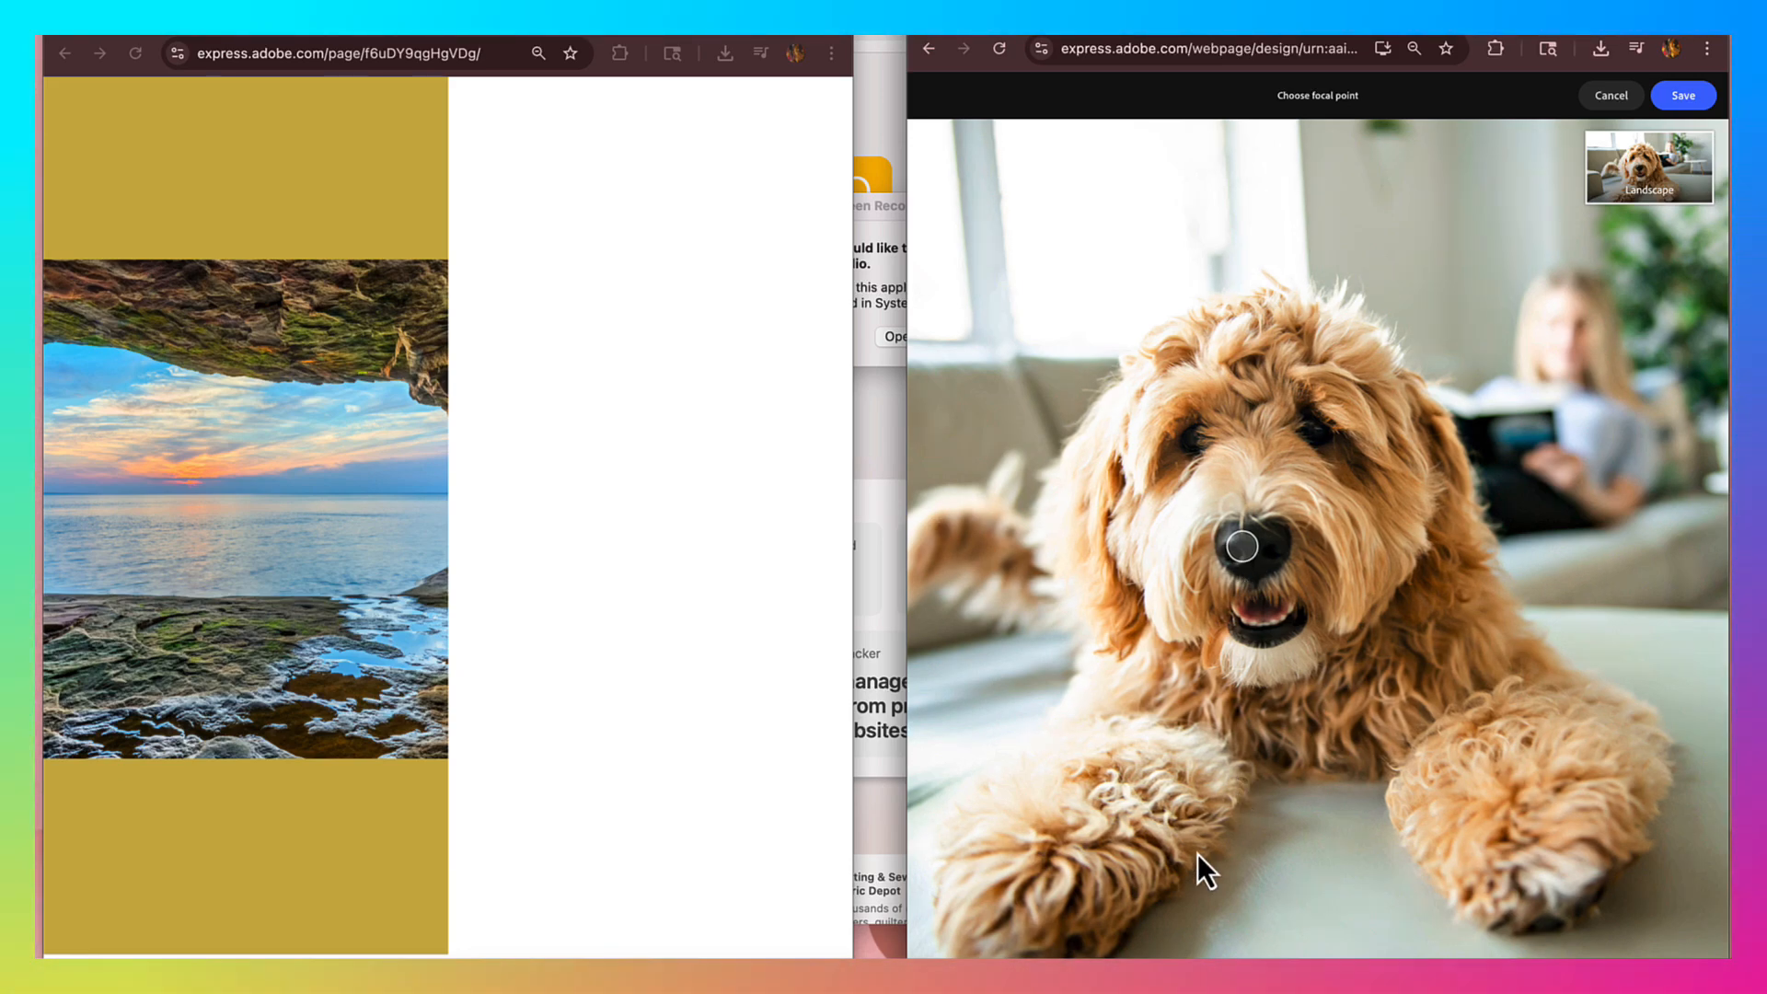
pyautogui.click(1683, 96)
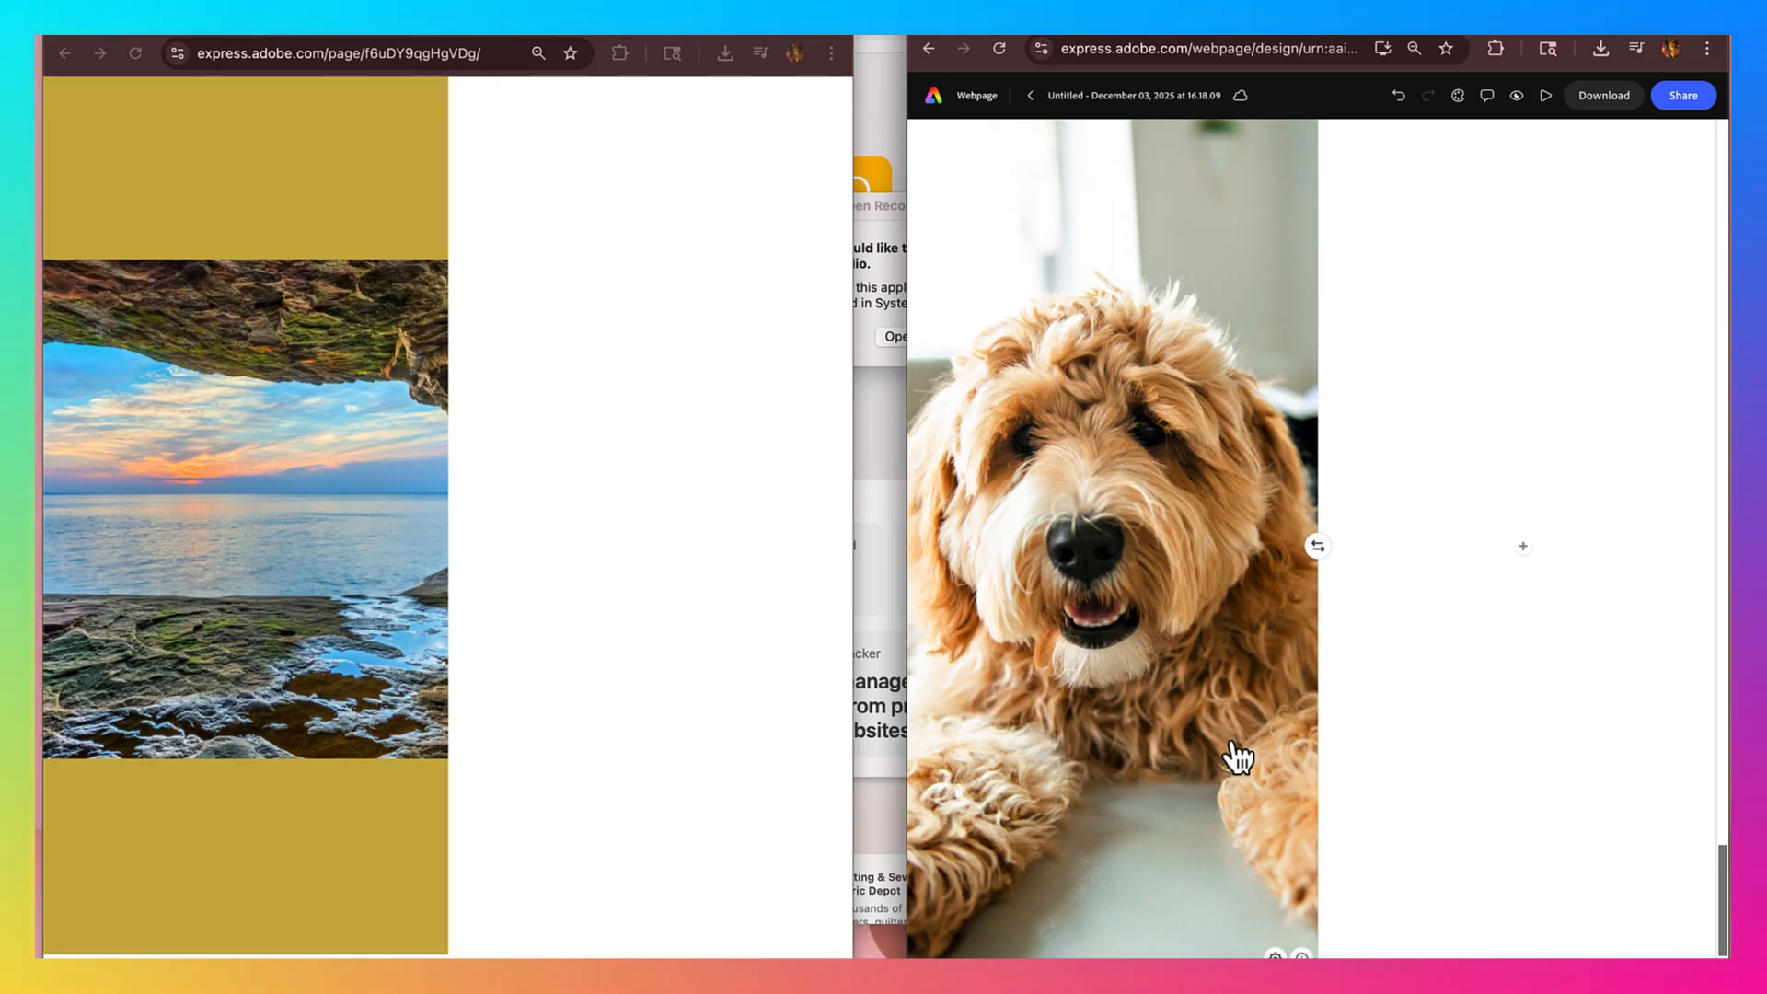
# - View the content options for the split layout's empty half and the closing section of the example page
pyautogui.click(1523, 547)
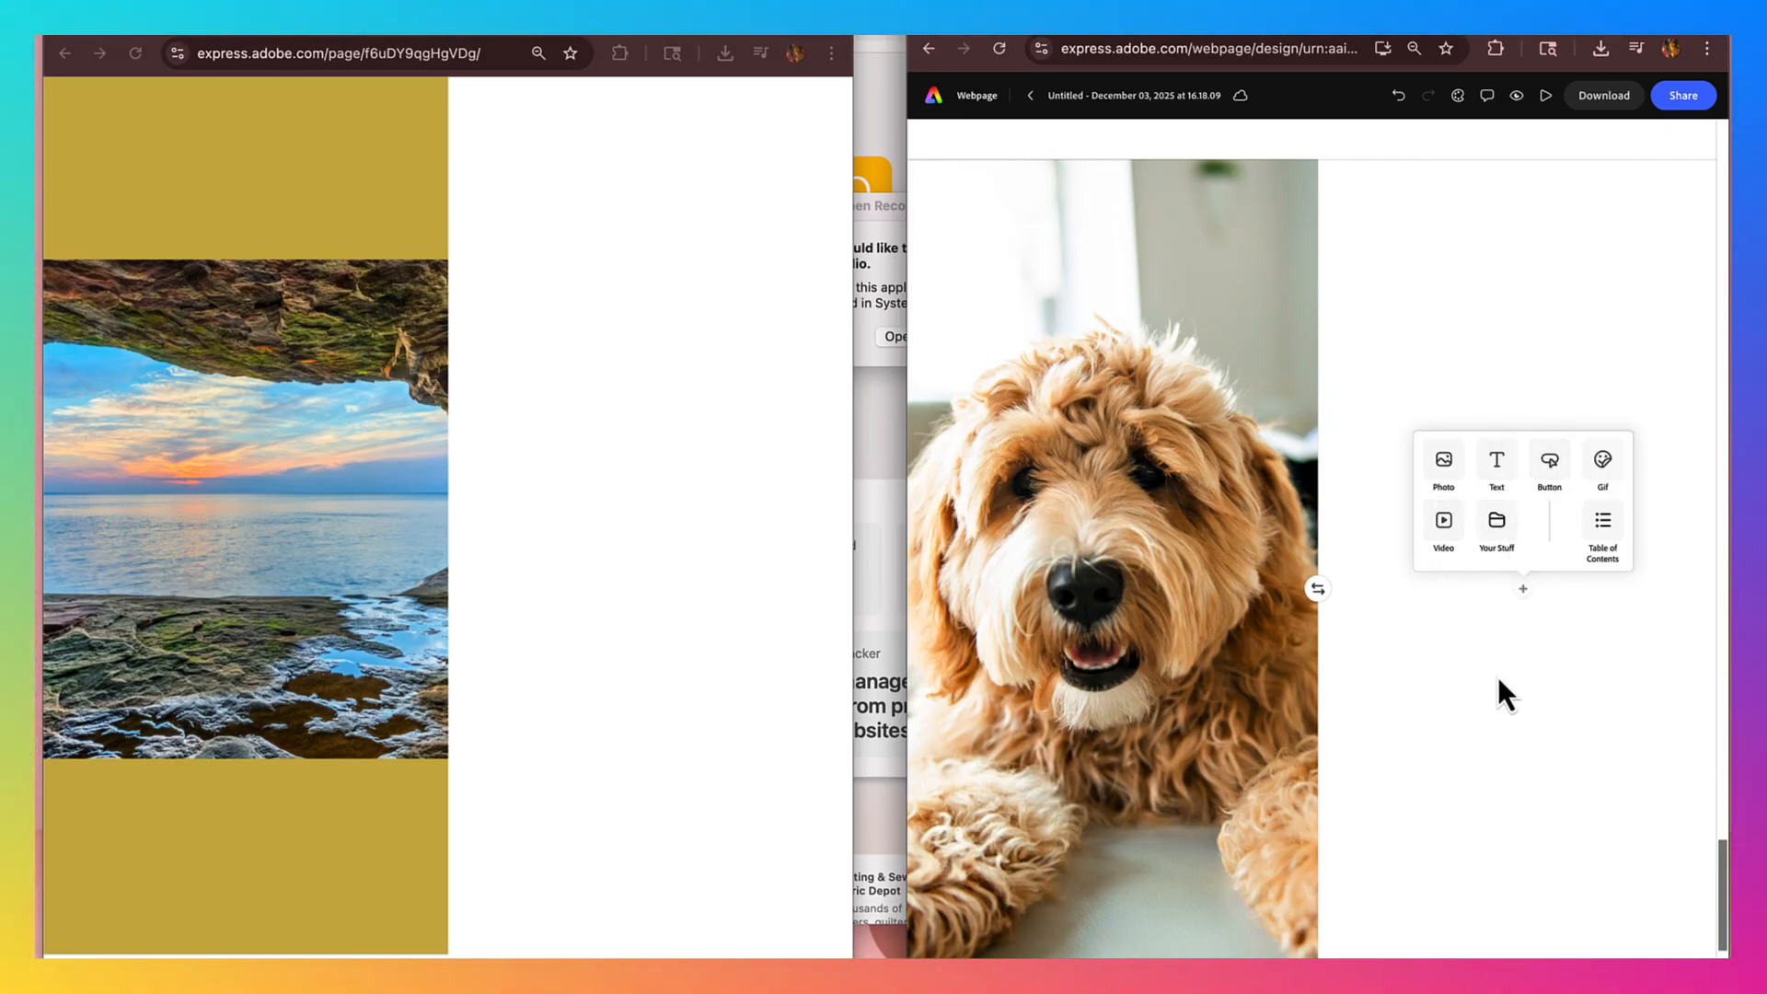
pyautogui.scroll(-5, 618, 635)
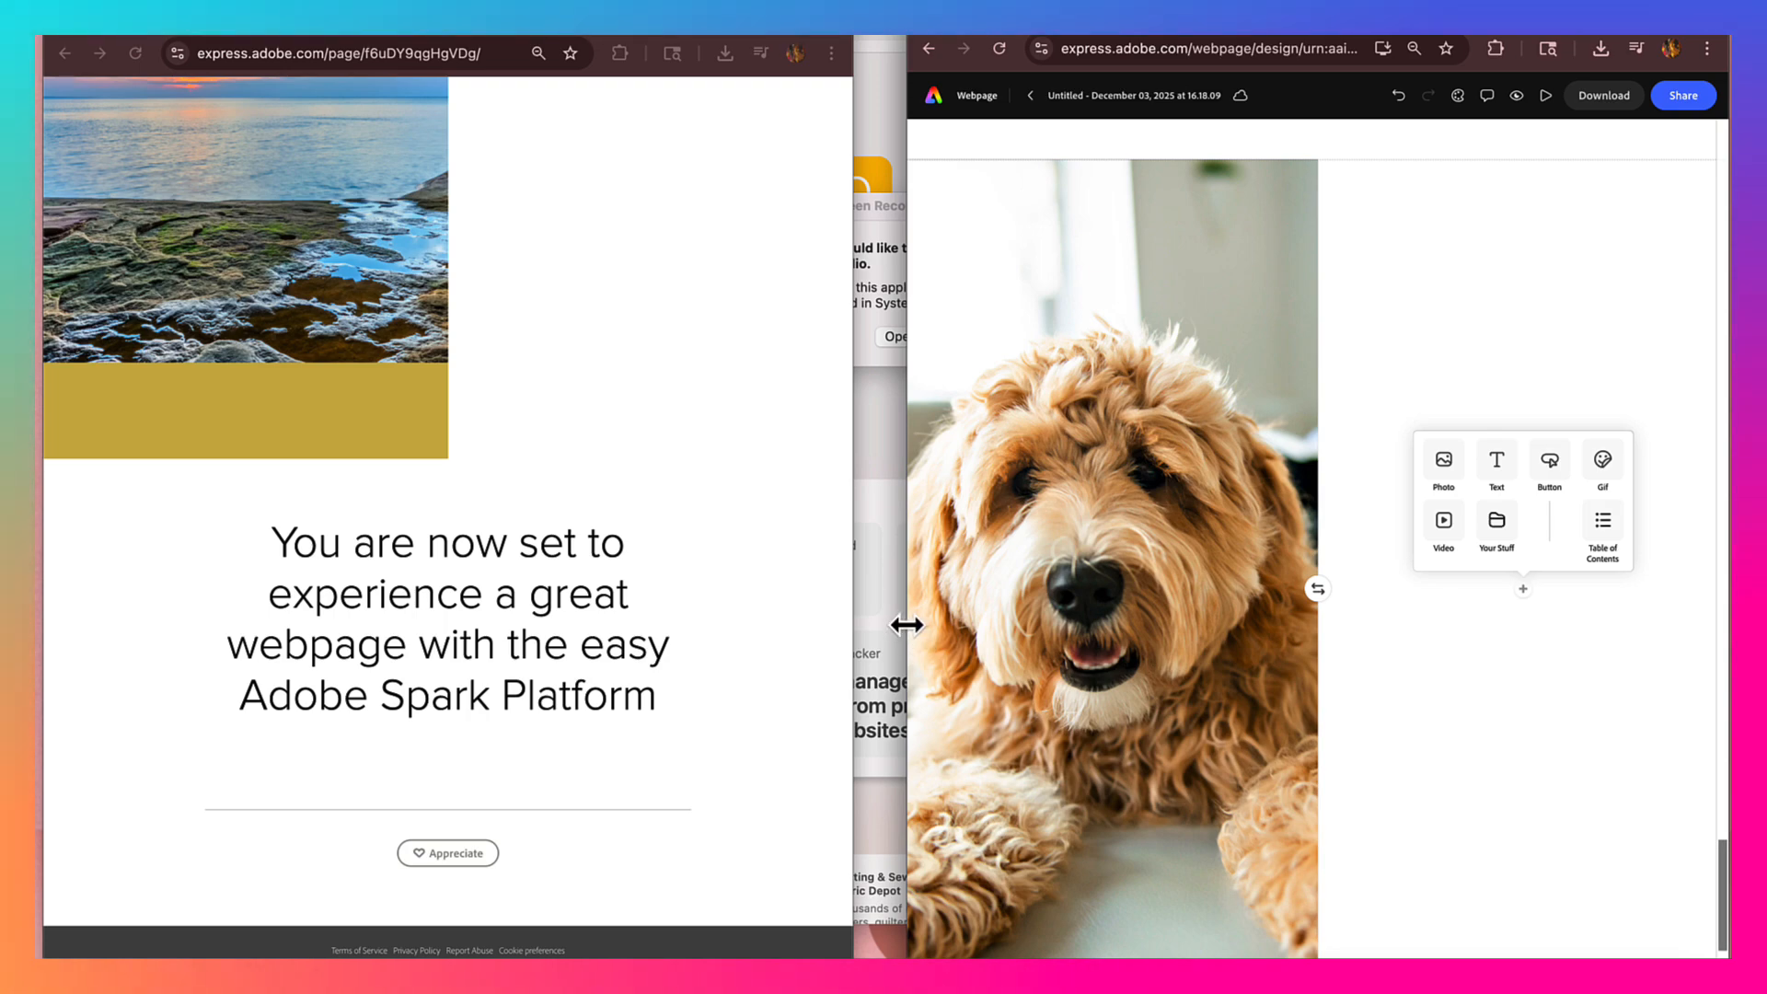
# - Widen the editor window and rename the webpage project with the author's full name followed by "- Design I - Fall 2025"
pyautogui.moveTo(908, 624); pyautogui.dragTo(92, 626)
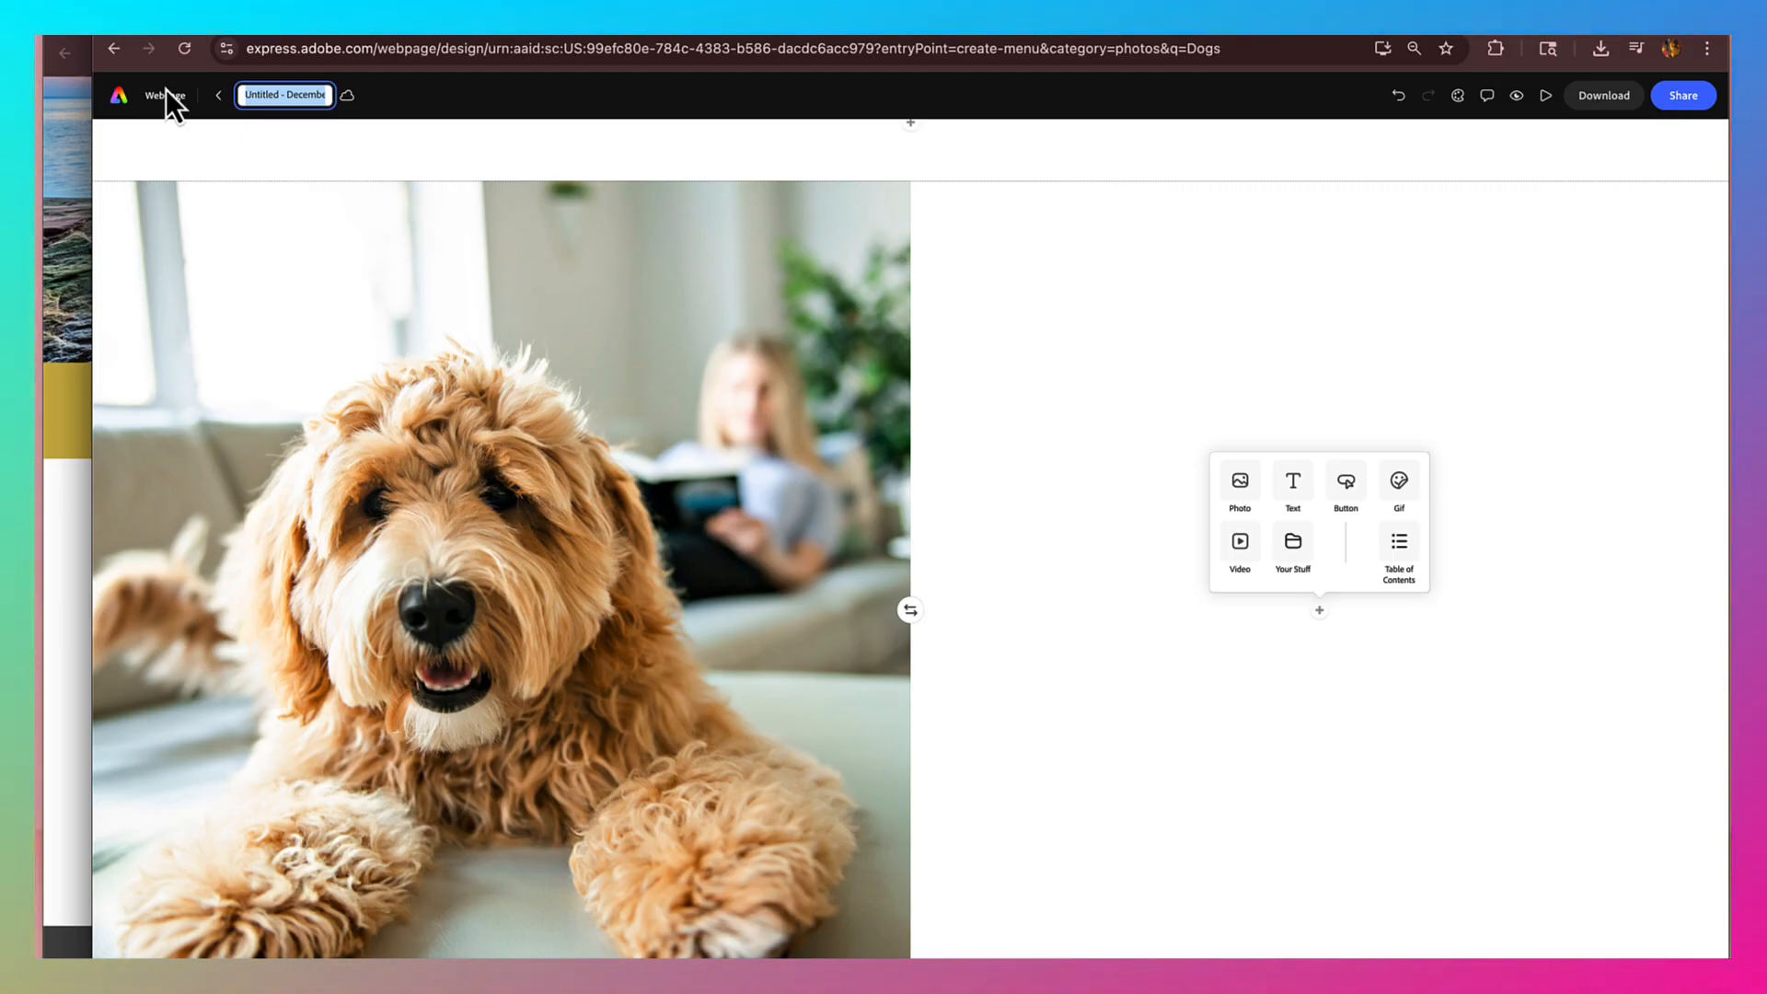
pyautogui.write('Ange')
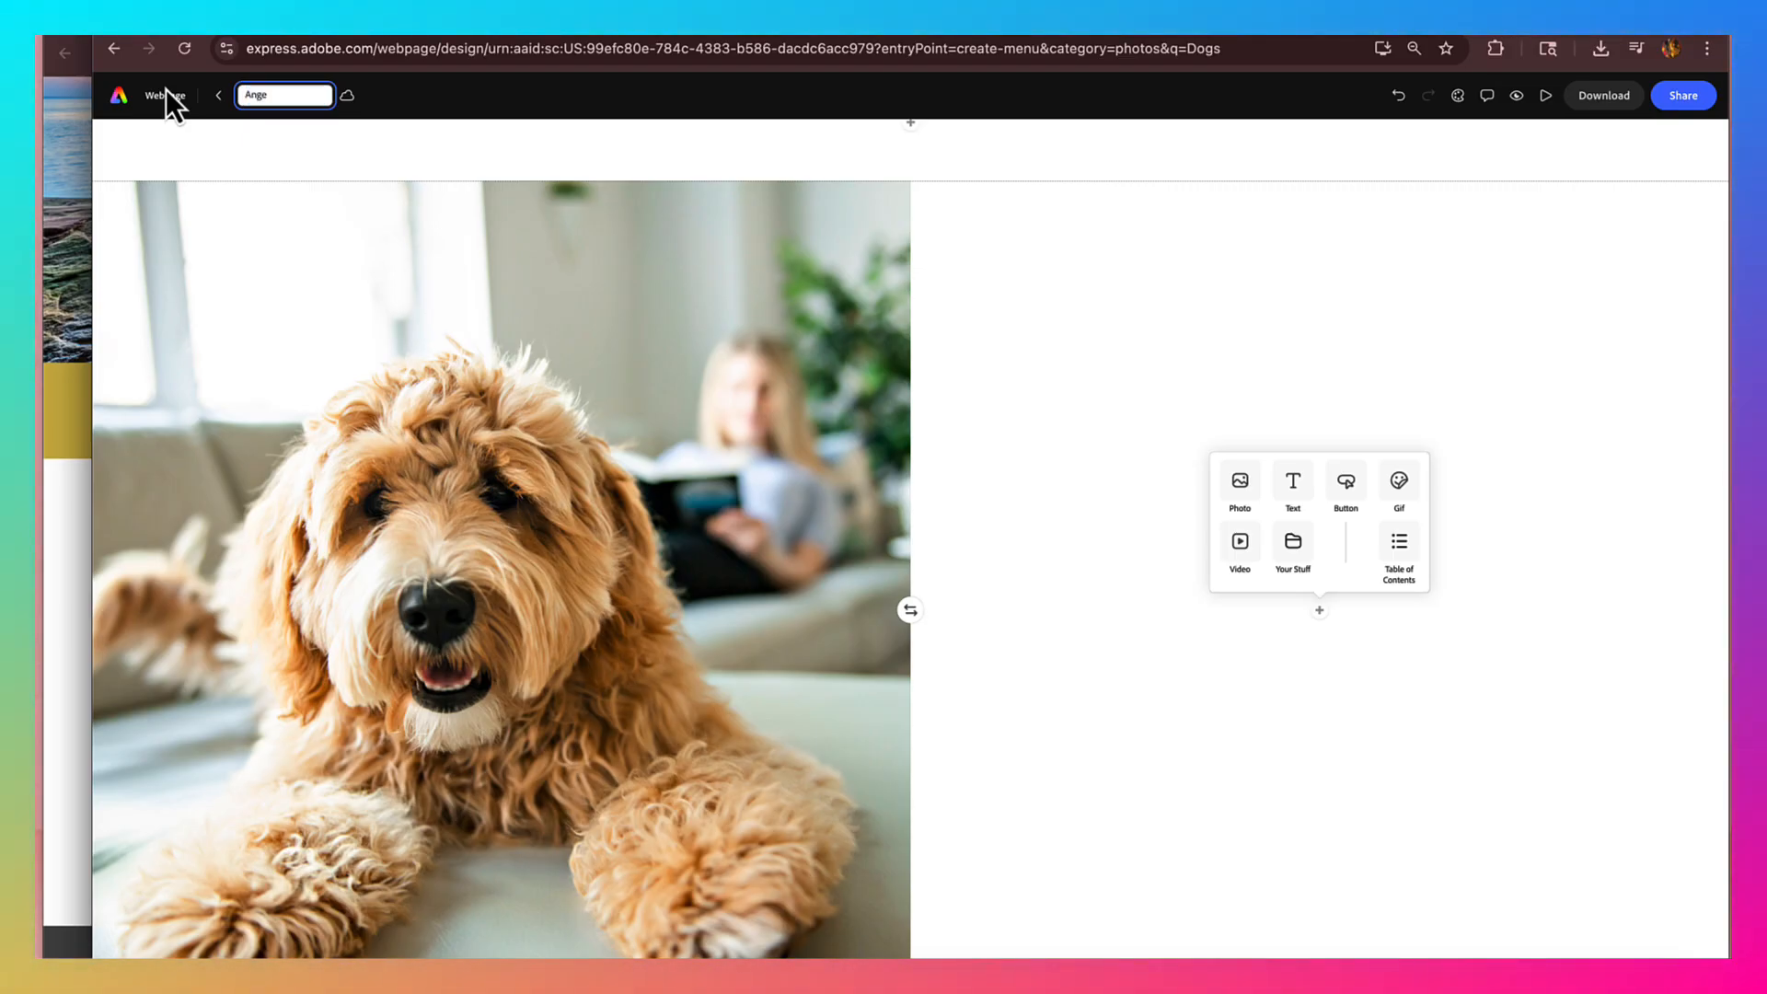
pyautogui.write('la')
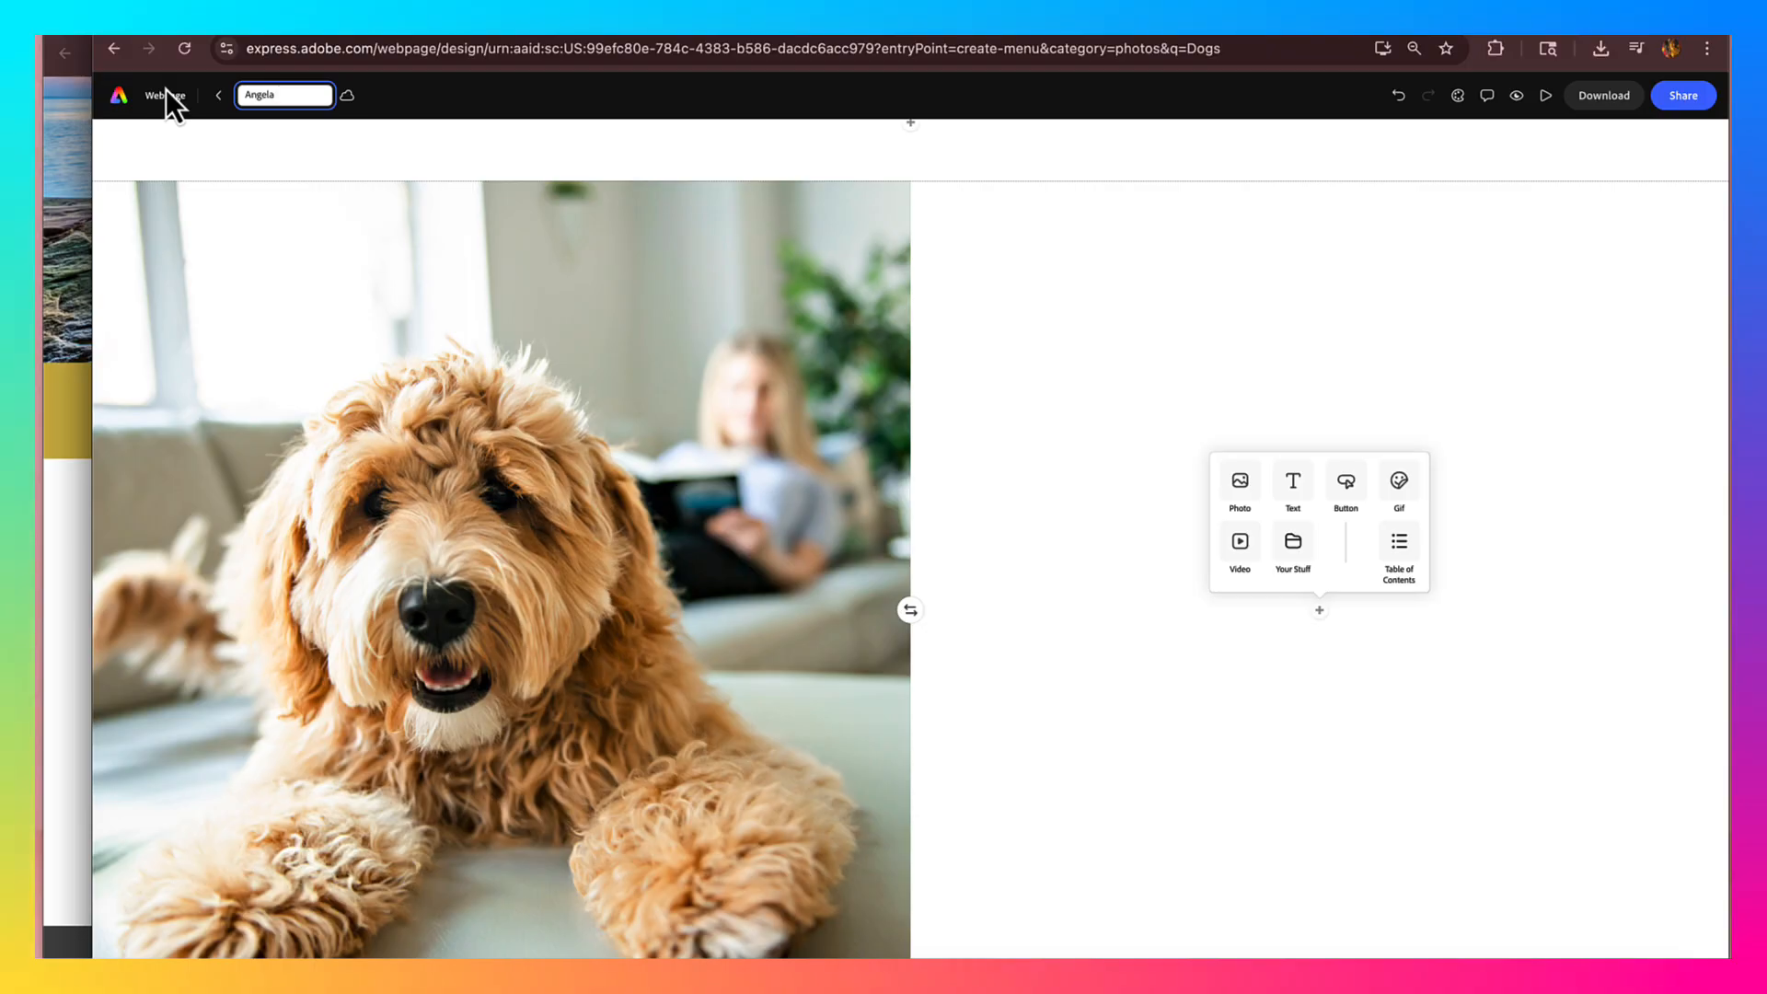
pyautogui.write(' Latham')
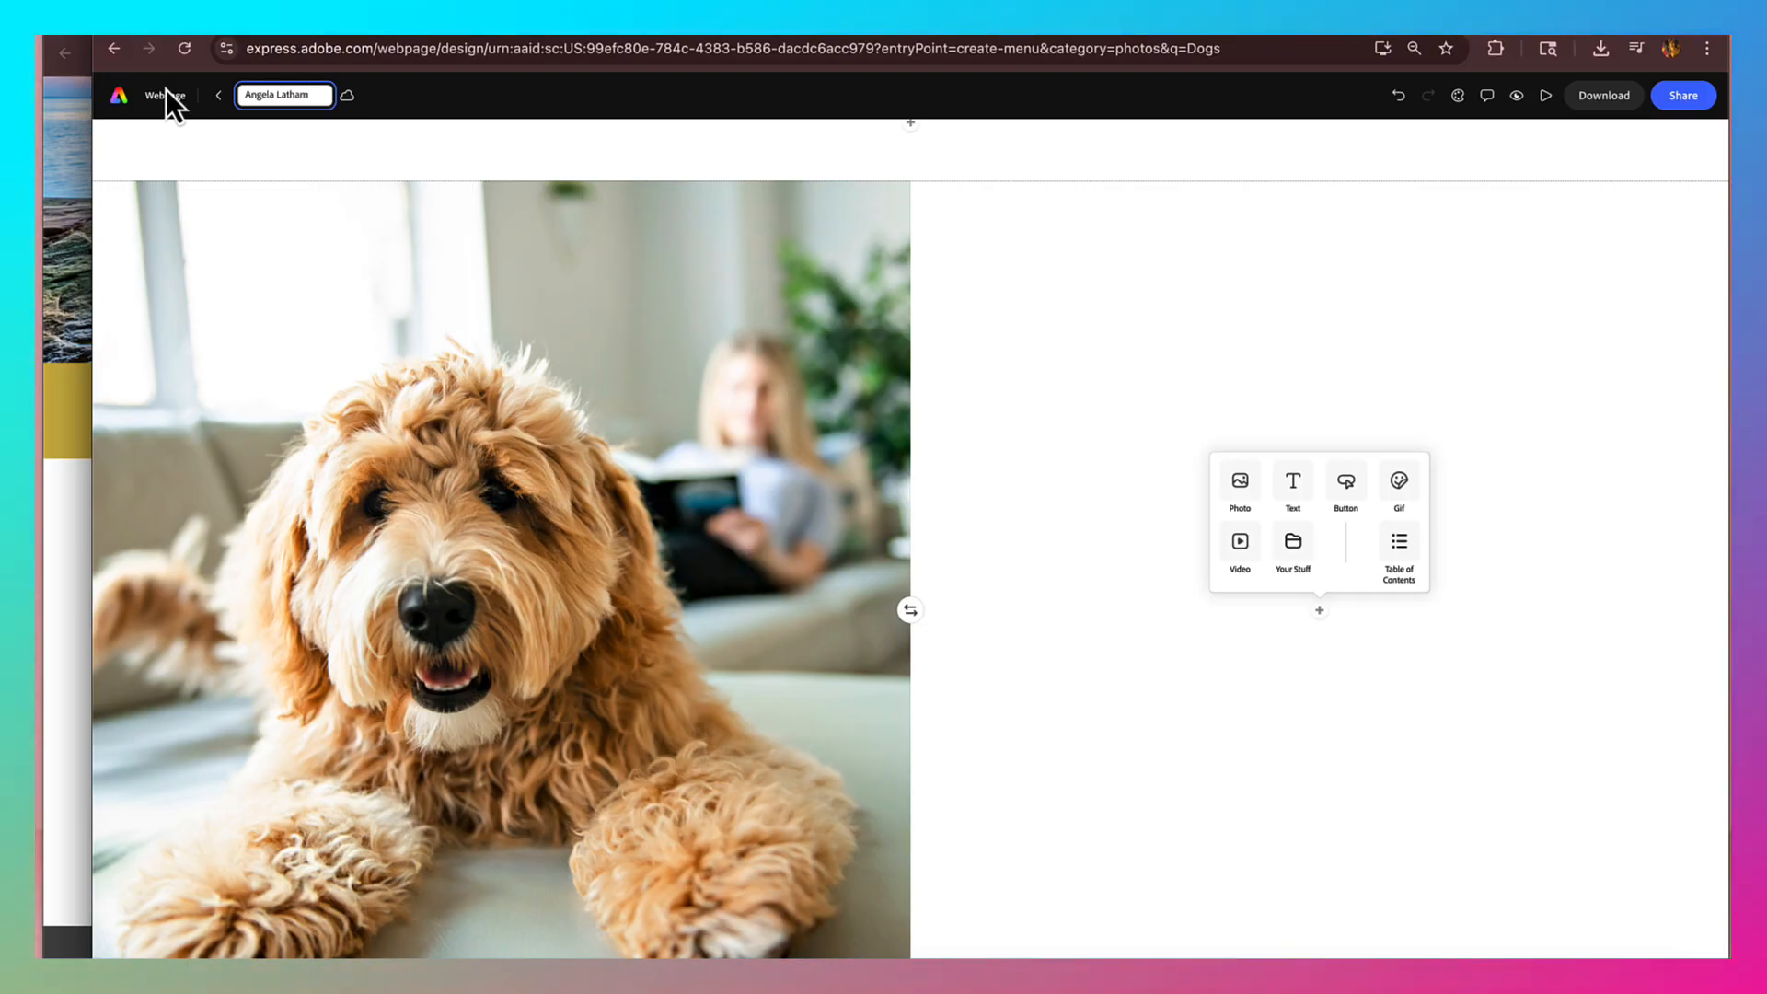
pyautogui.write(' -')
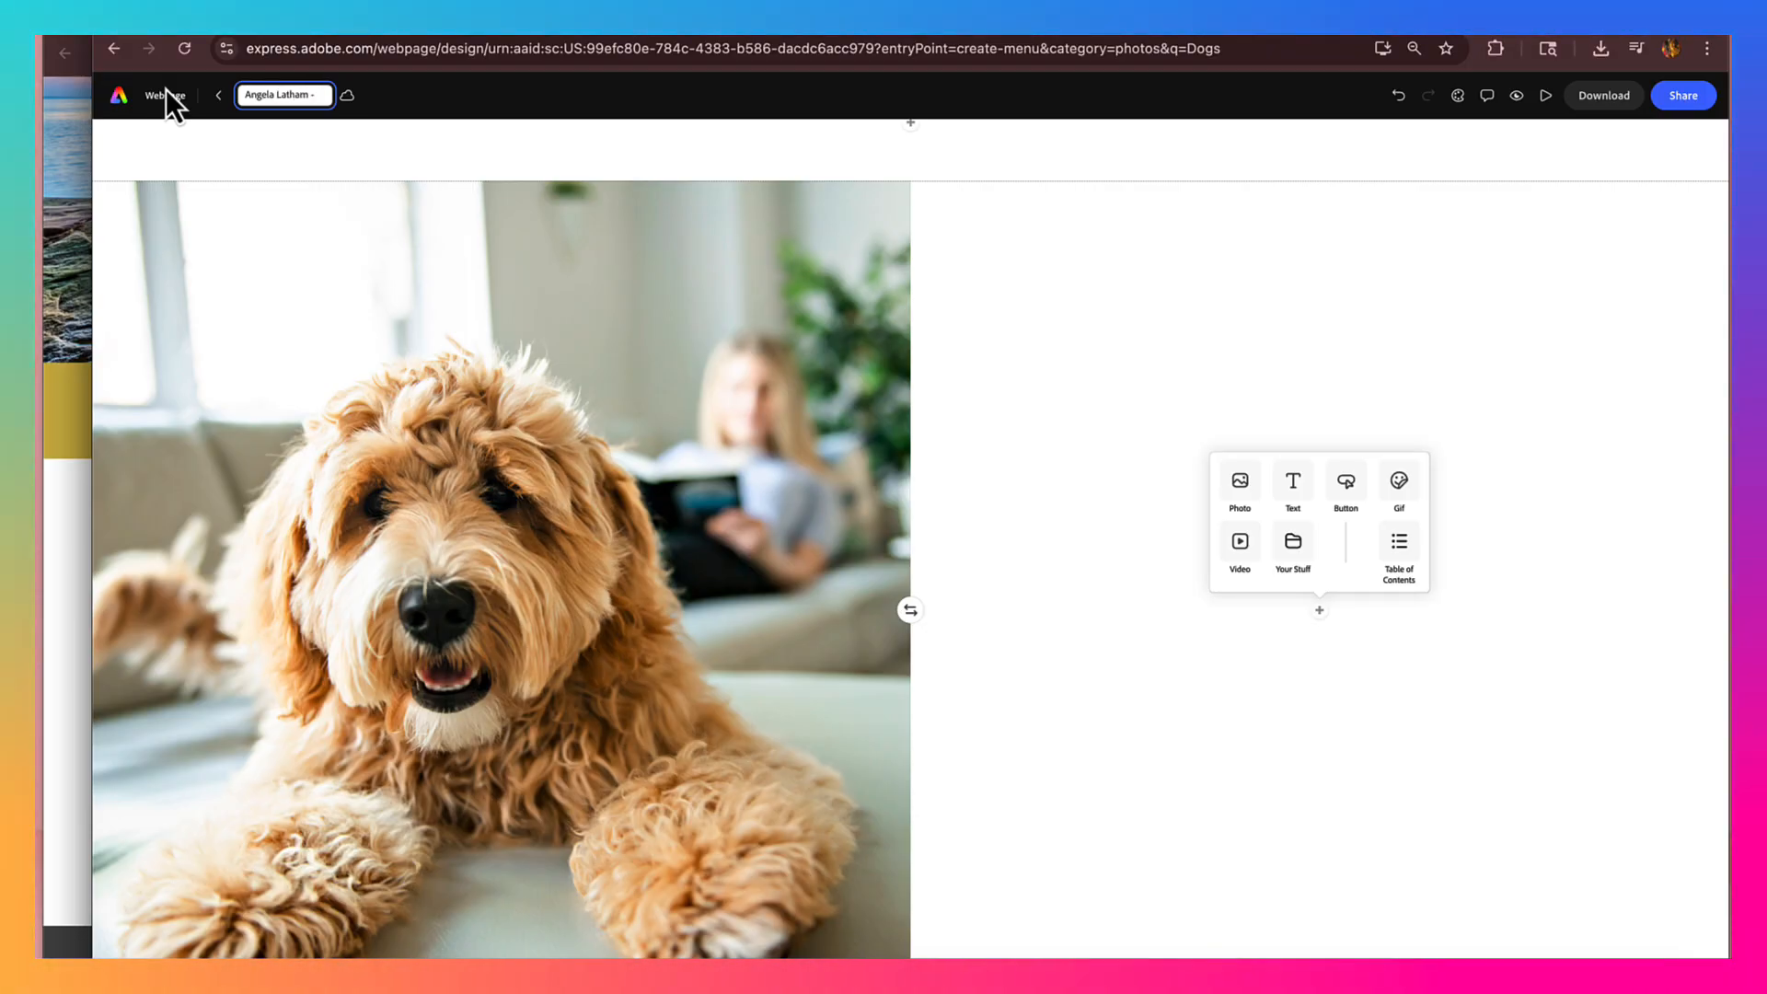
pyautogui.write(' Design')
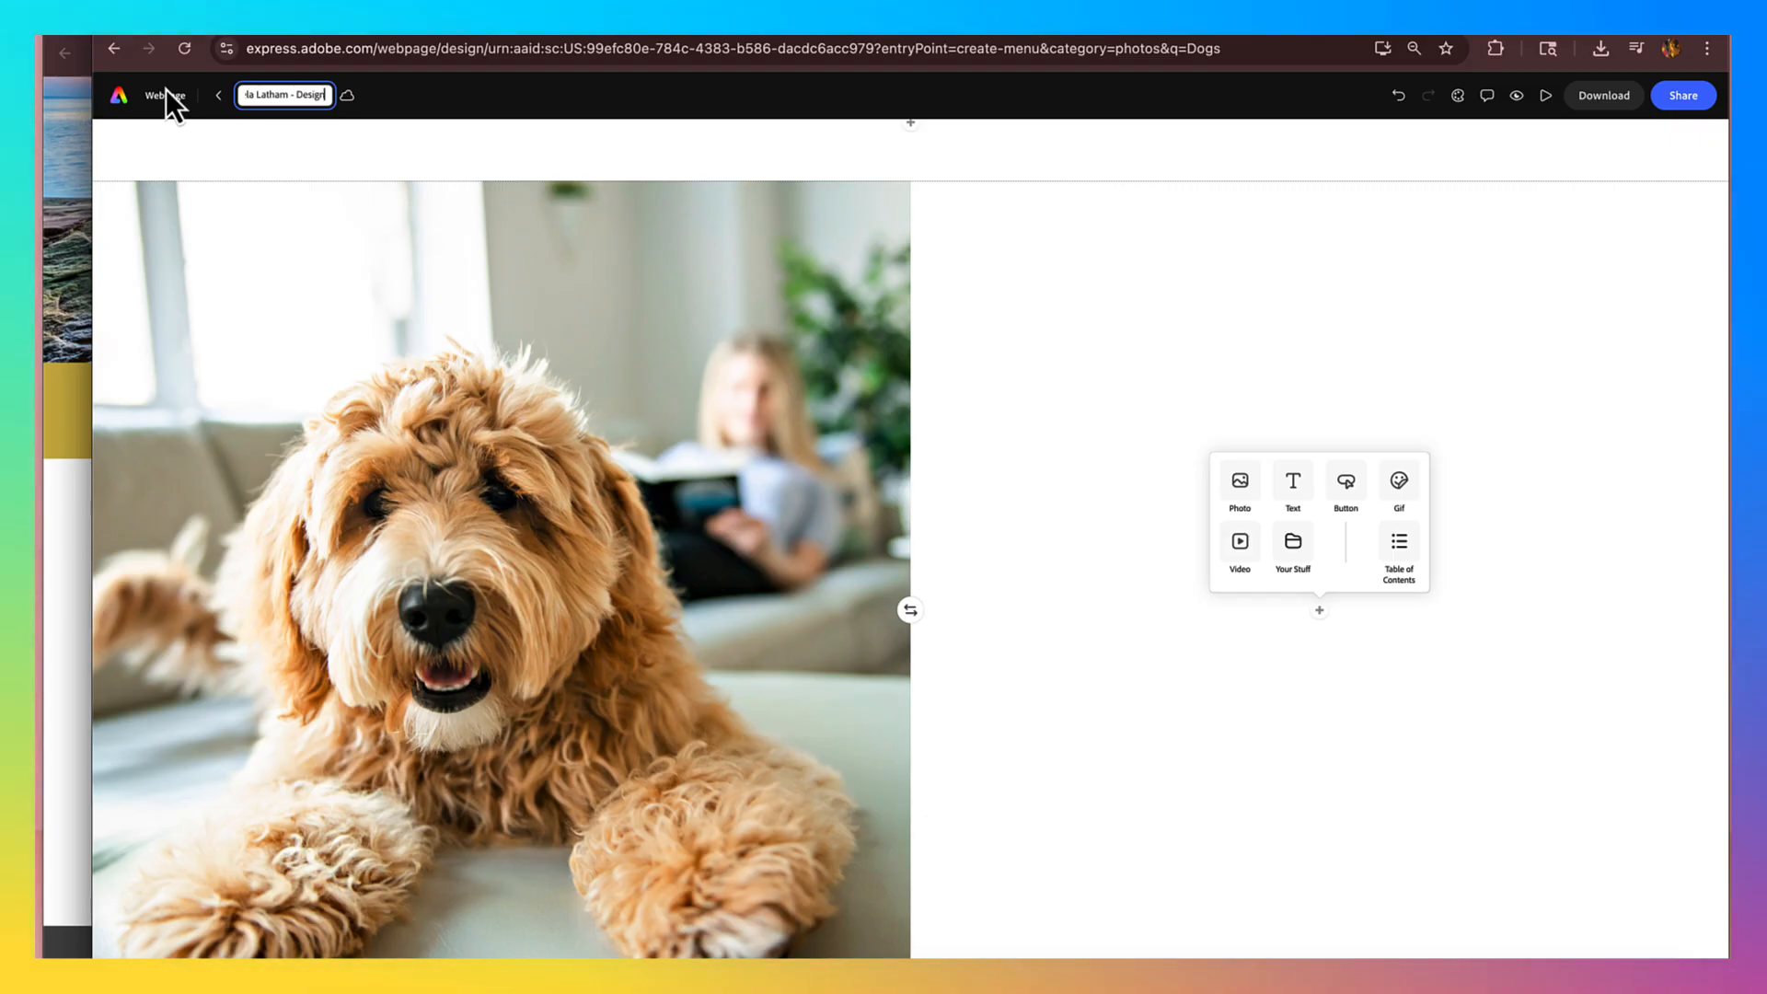
pyautogui.write(' I')
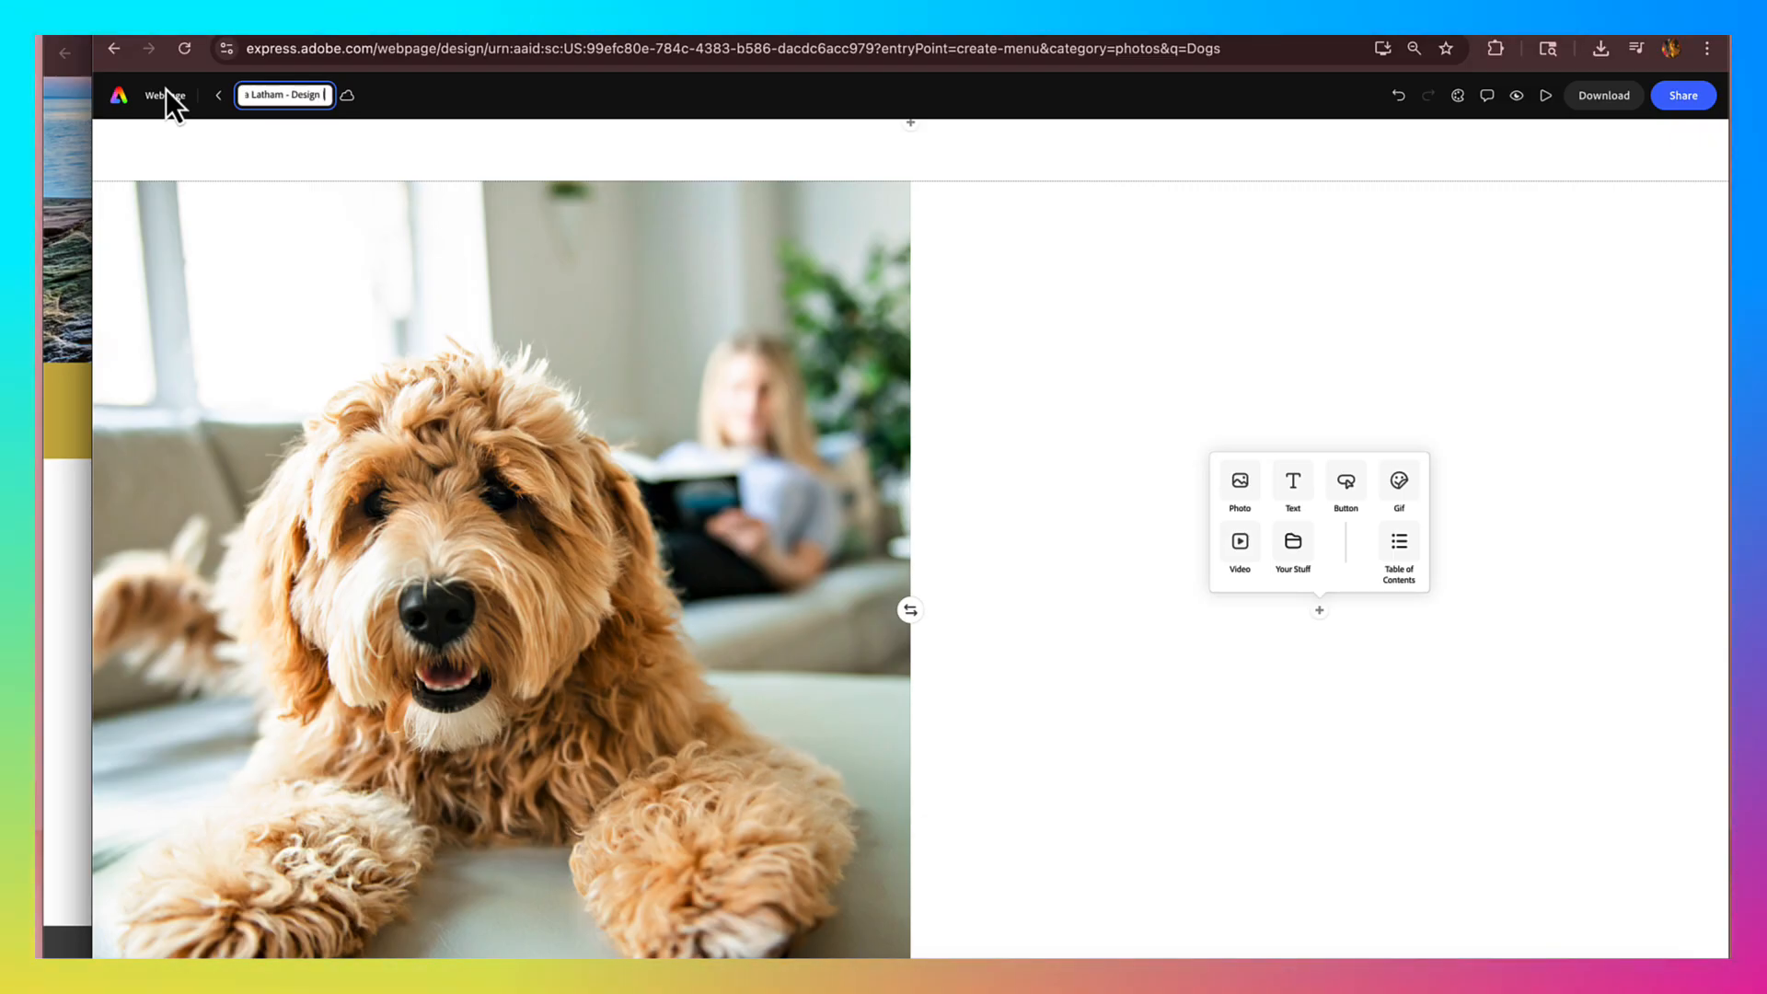
pyautogui.write(' -')
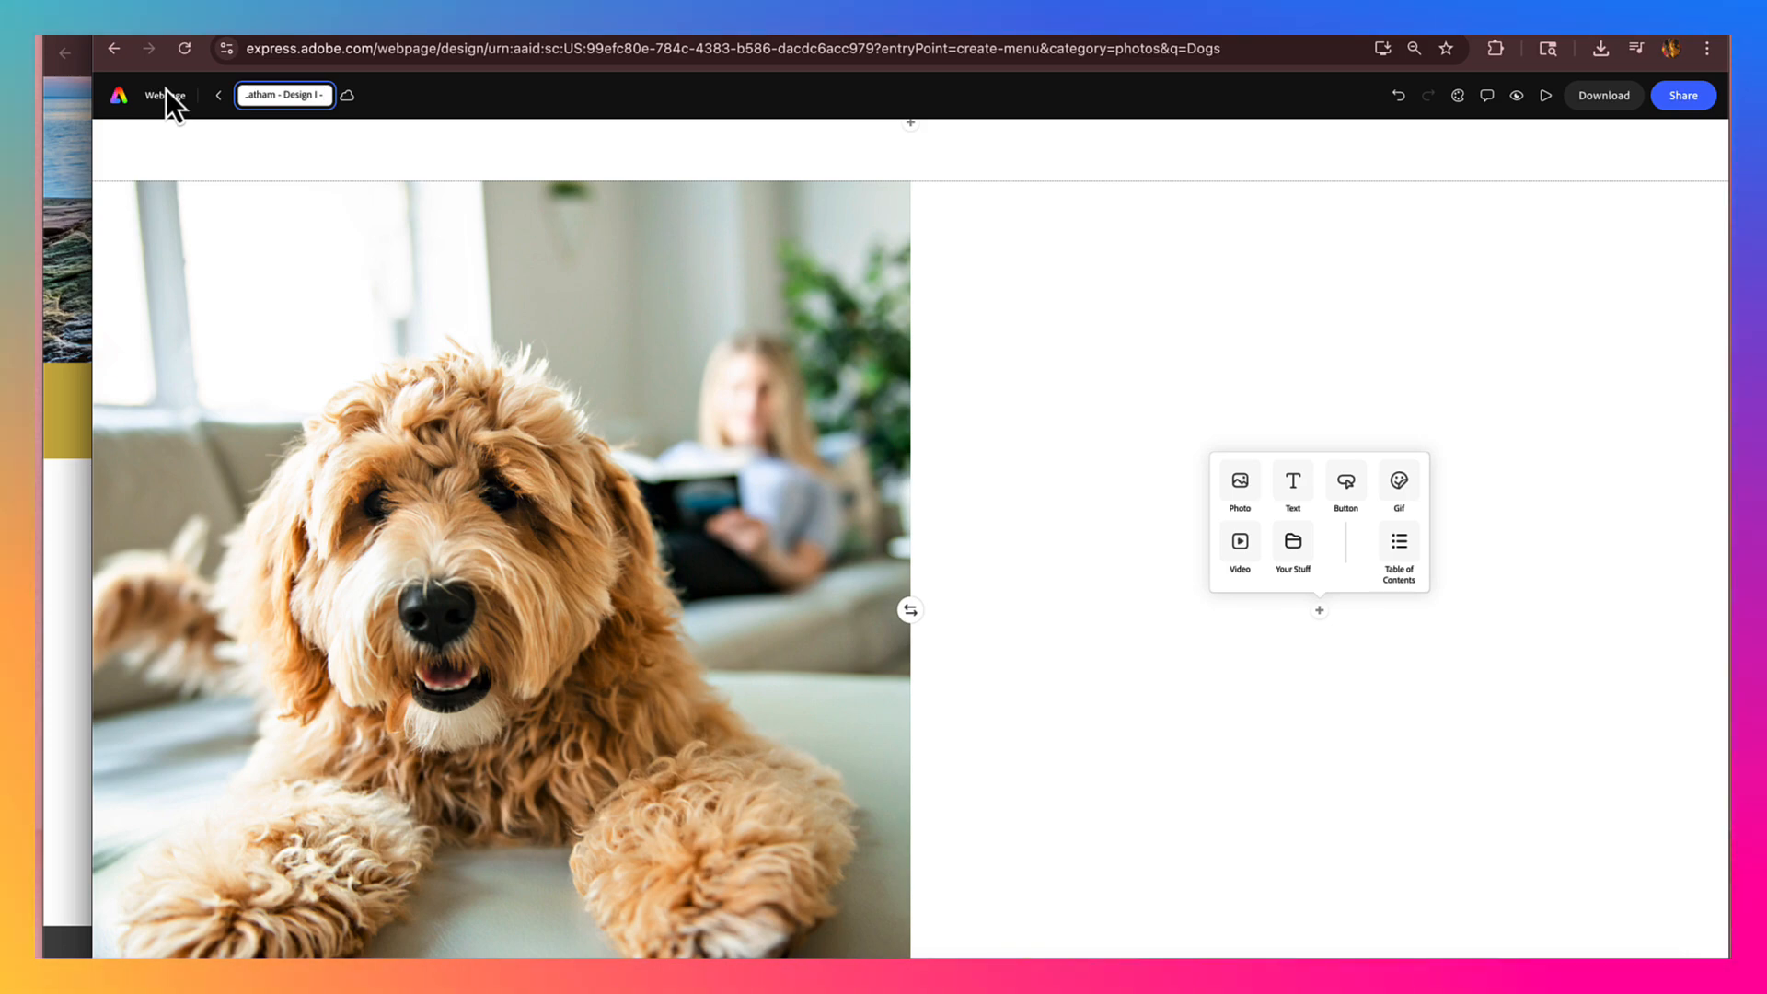
pyautogui.write(' Fall 2025')
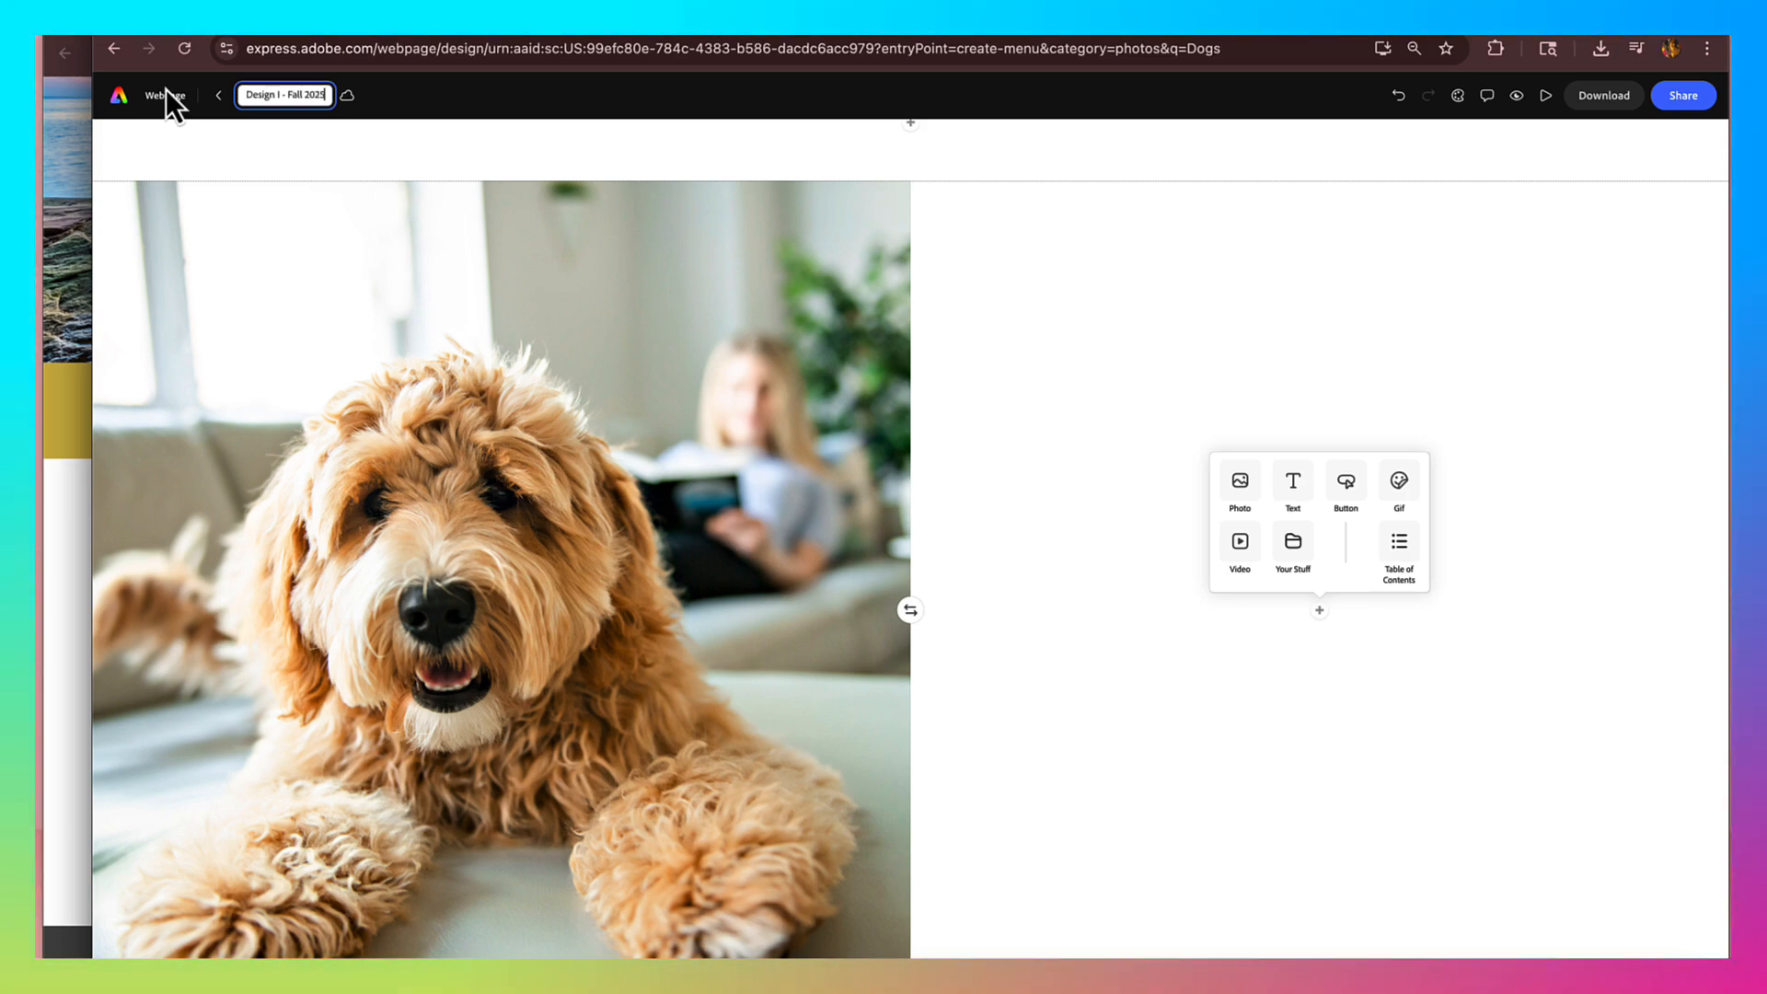
pyautogui.click(334, 151)
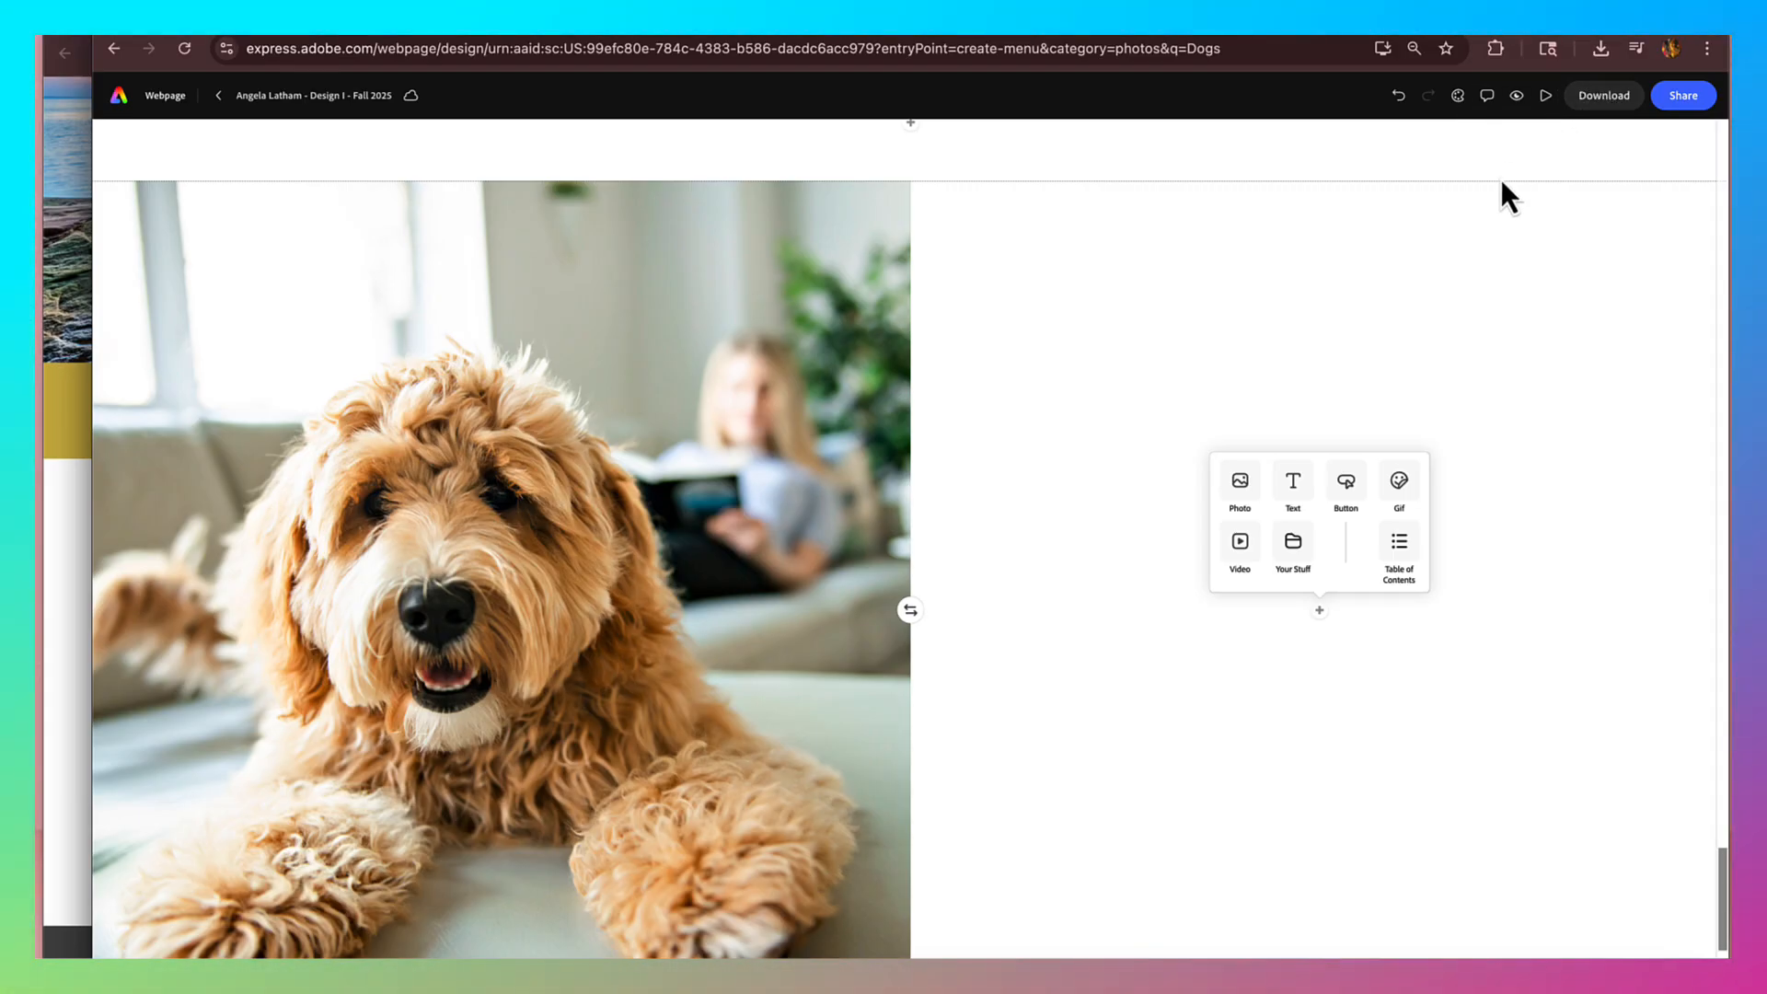
# - Browse the available themes and apply the Neon Inktraps theme to the webpage
pyautogui.scroll(20, 957, 379)
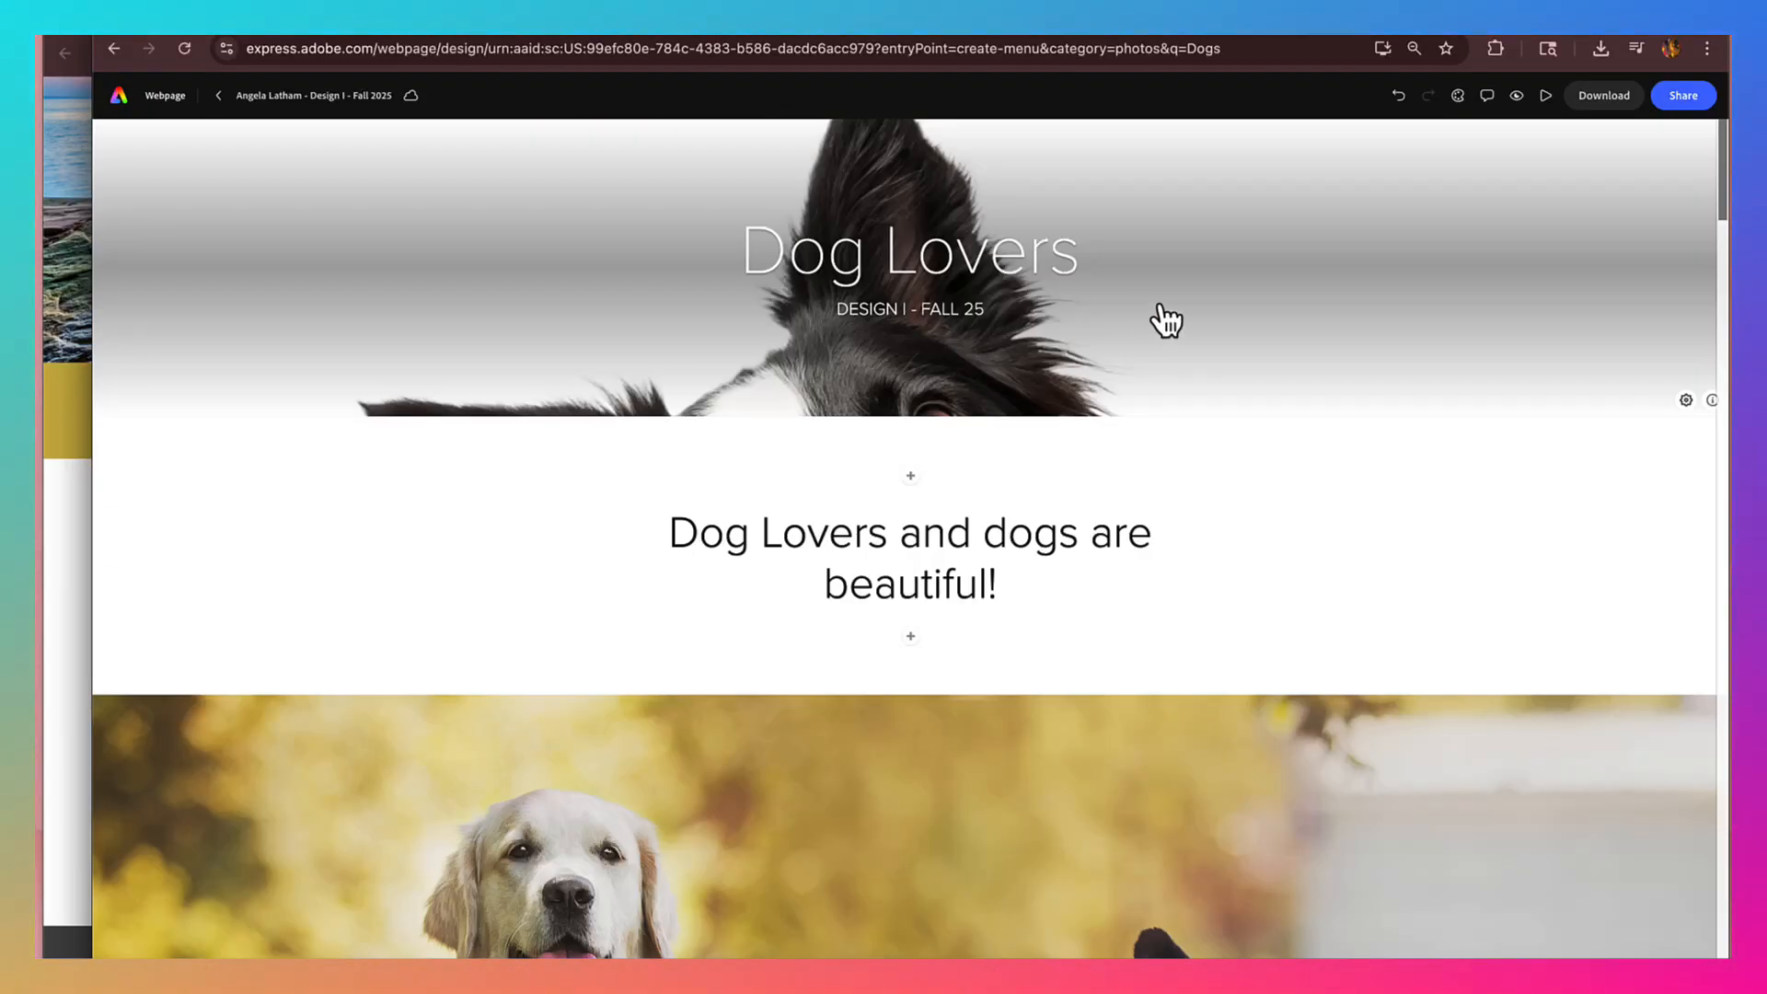
pyautogui.click(1459, 97)
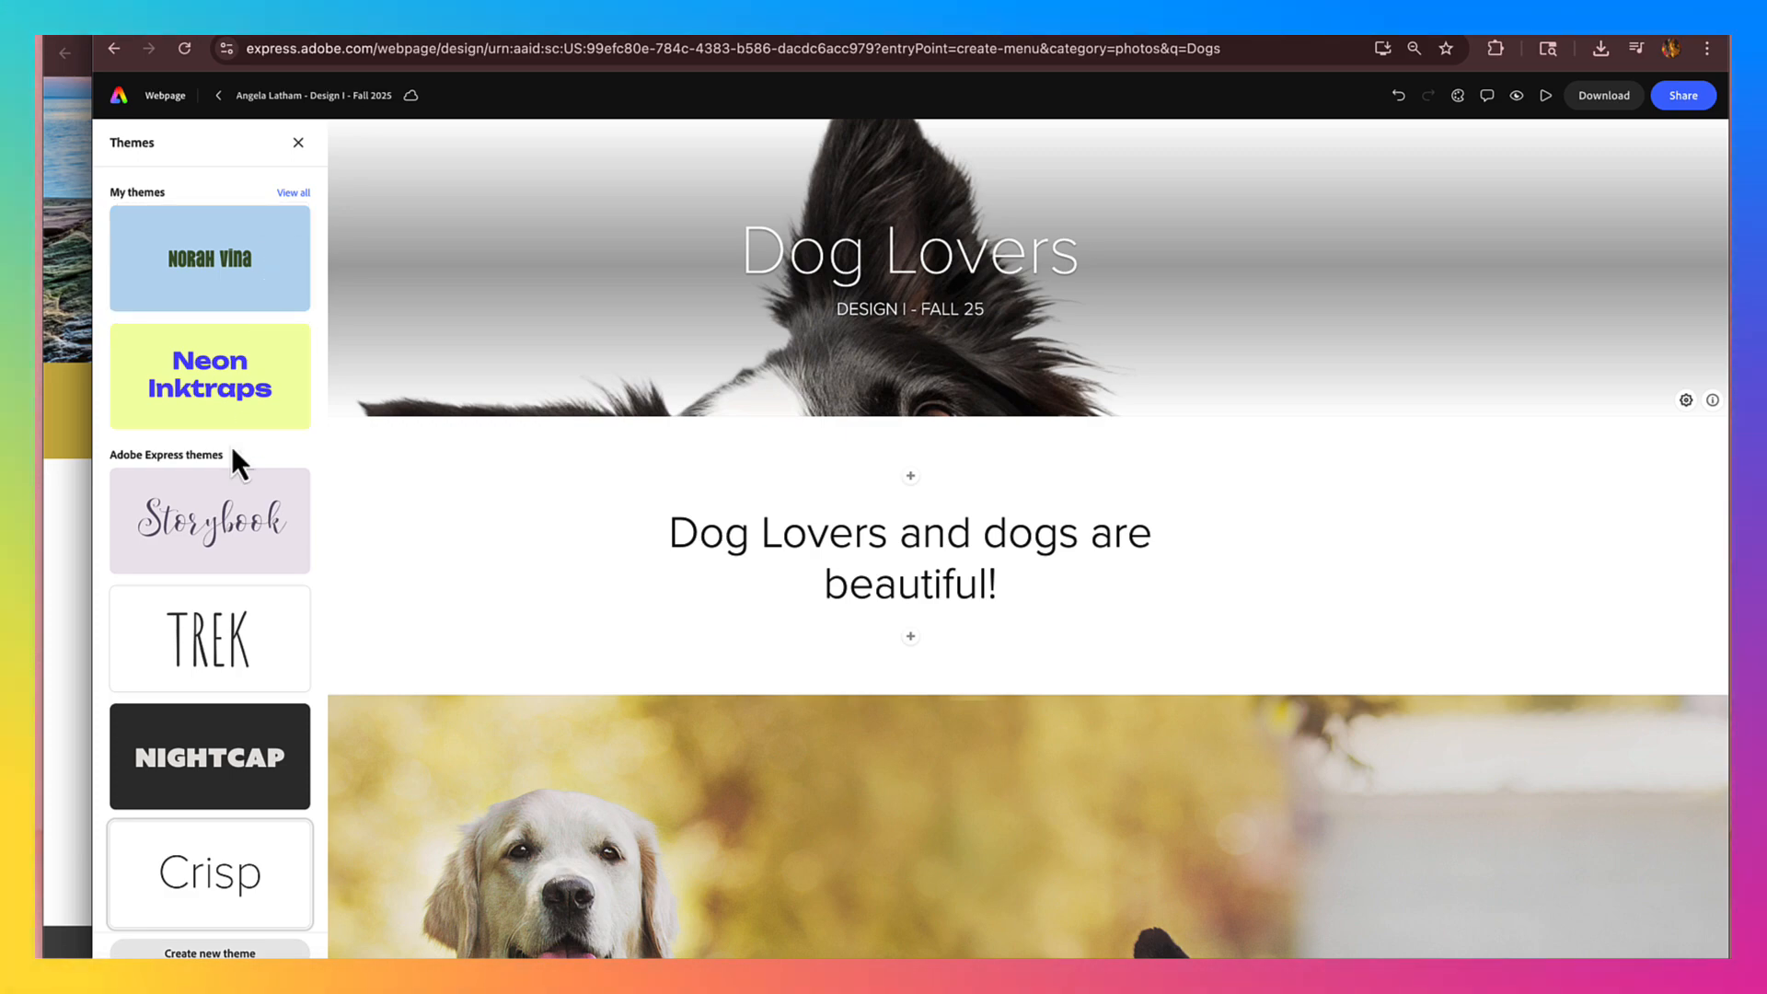
pyautogui.scroll(-6, 208, 705)
pyautogui.scroll(-5, 210, 708)
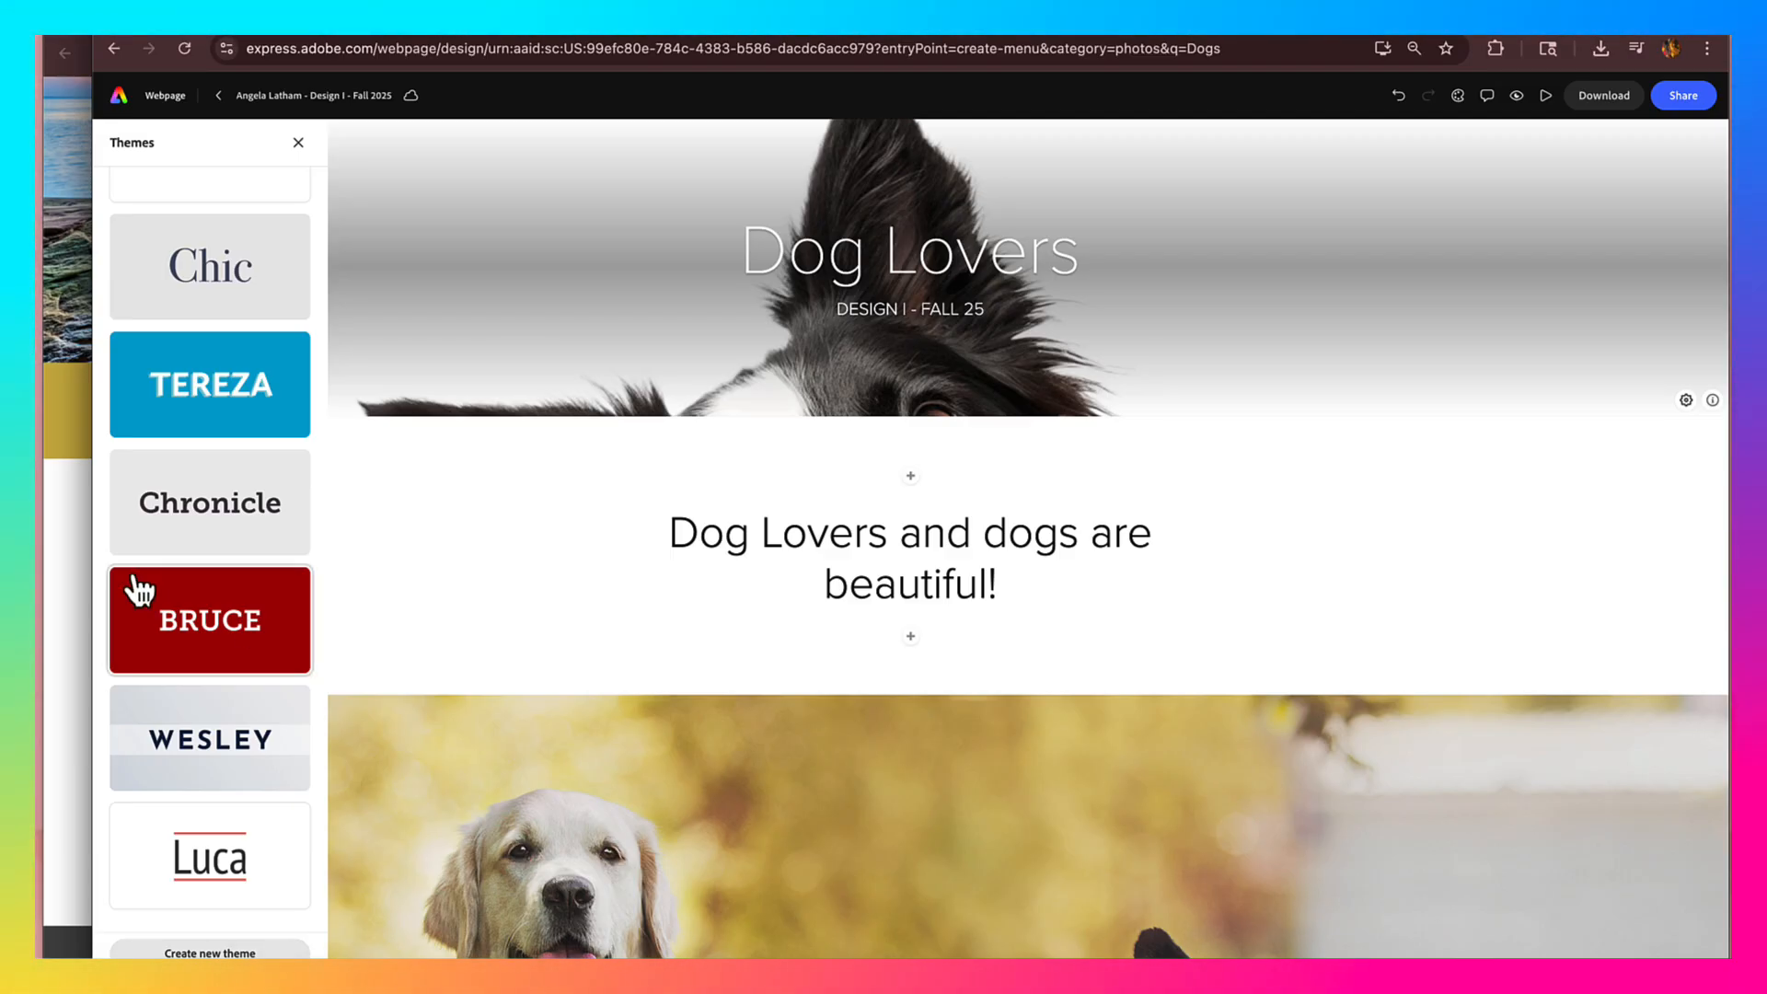
pyautogui.scroll(5, 210, 515)
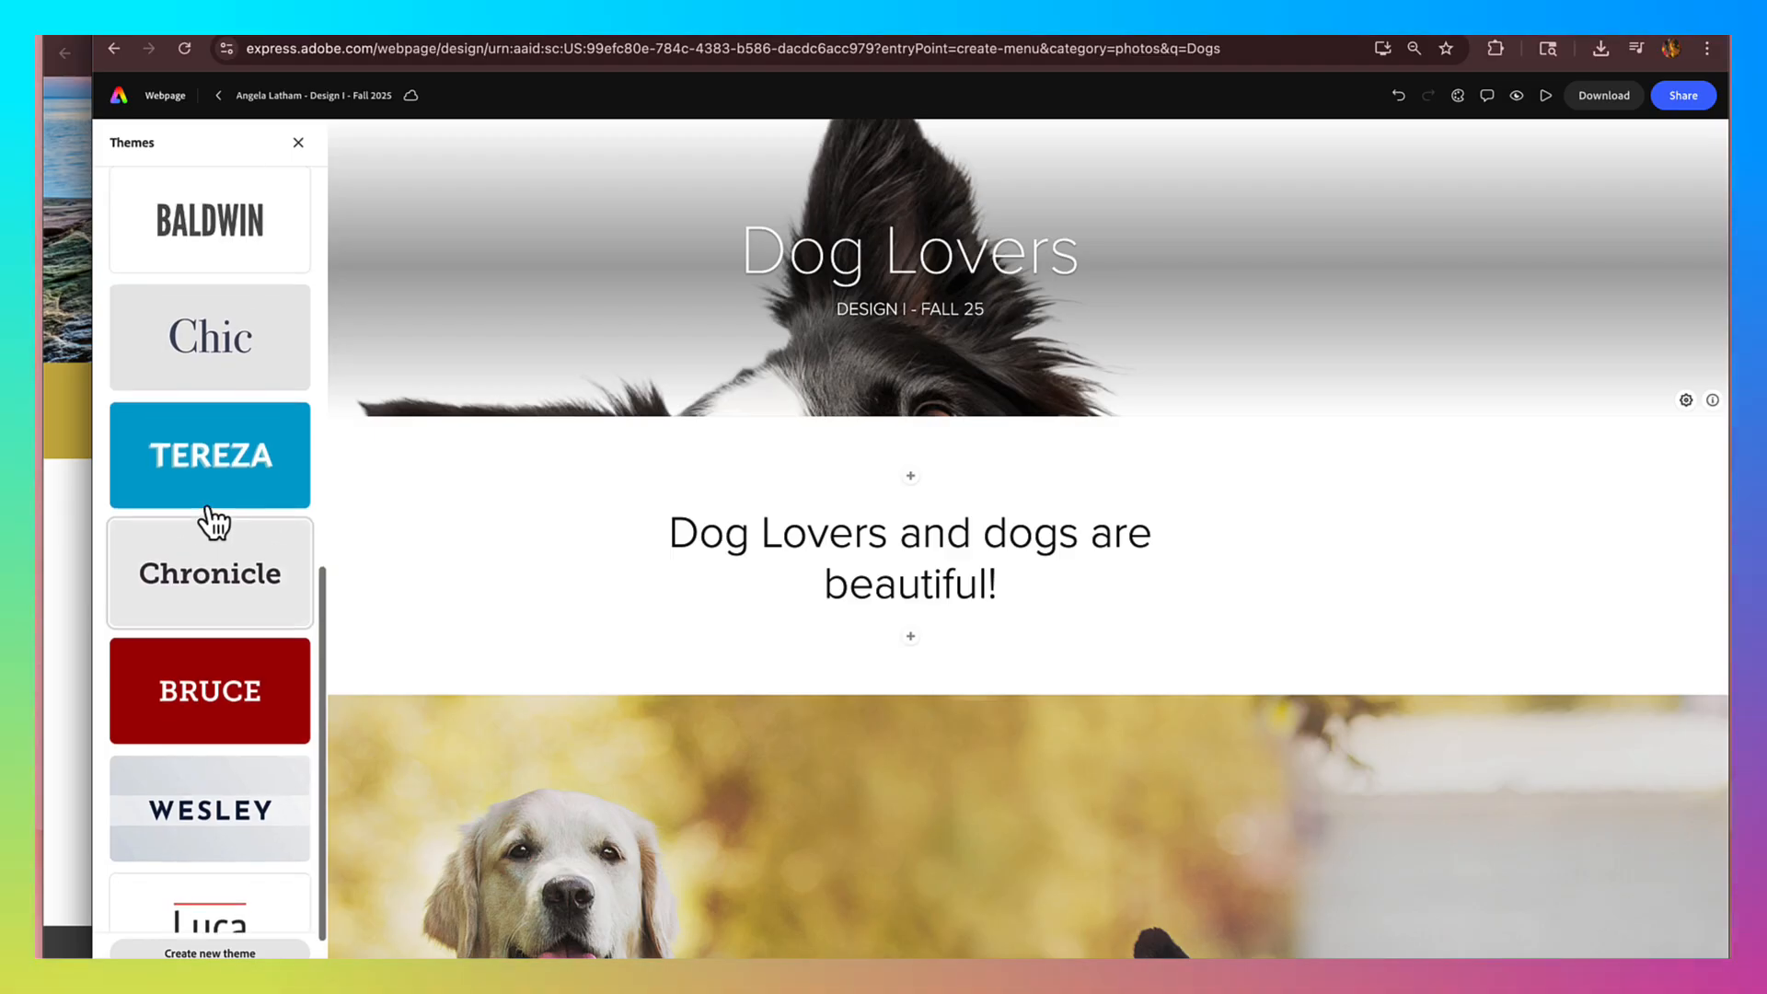
pyautogui.scroll(7, 207, 508)
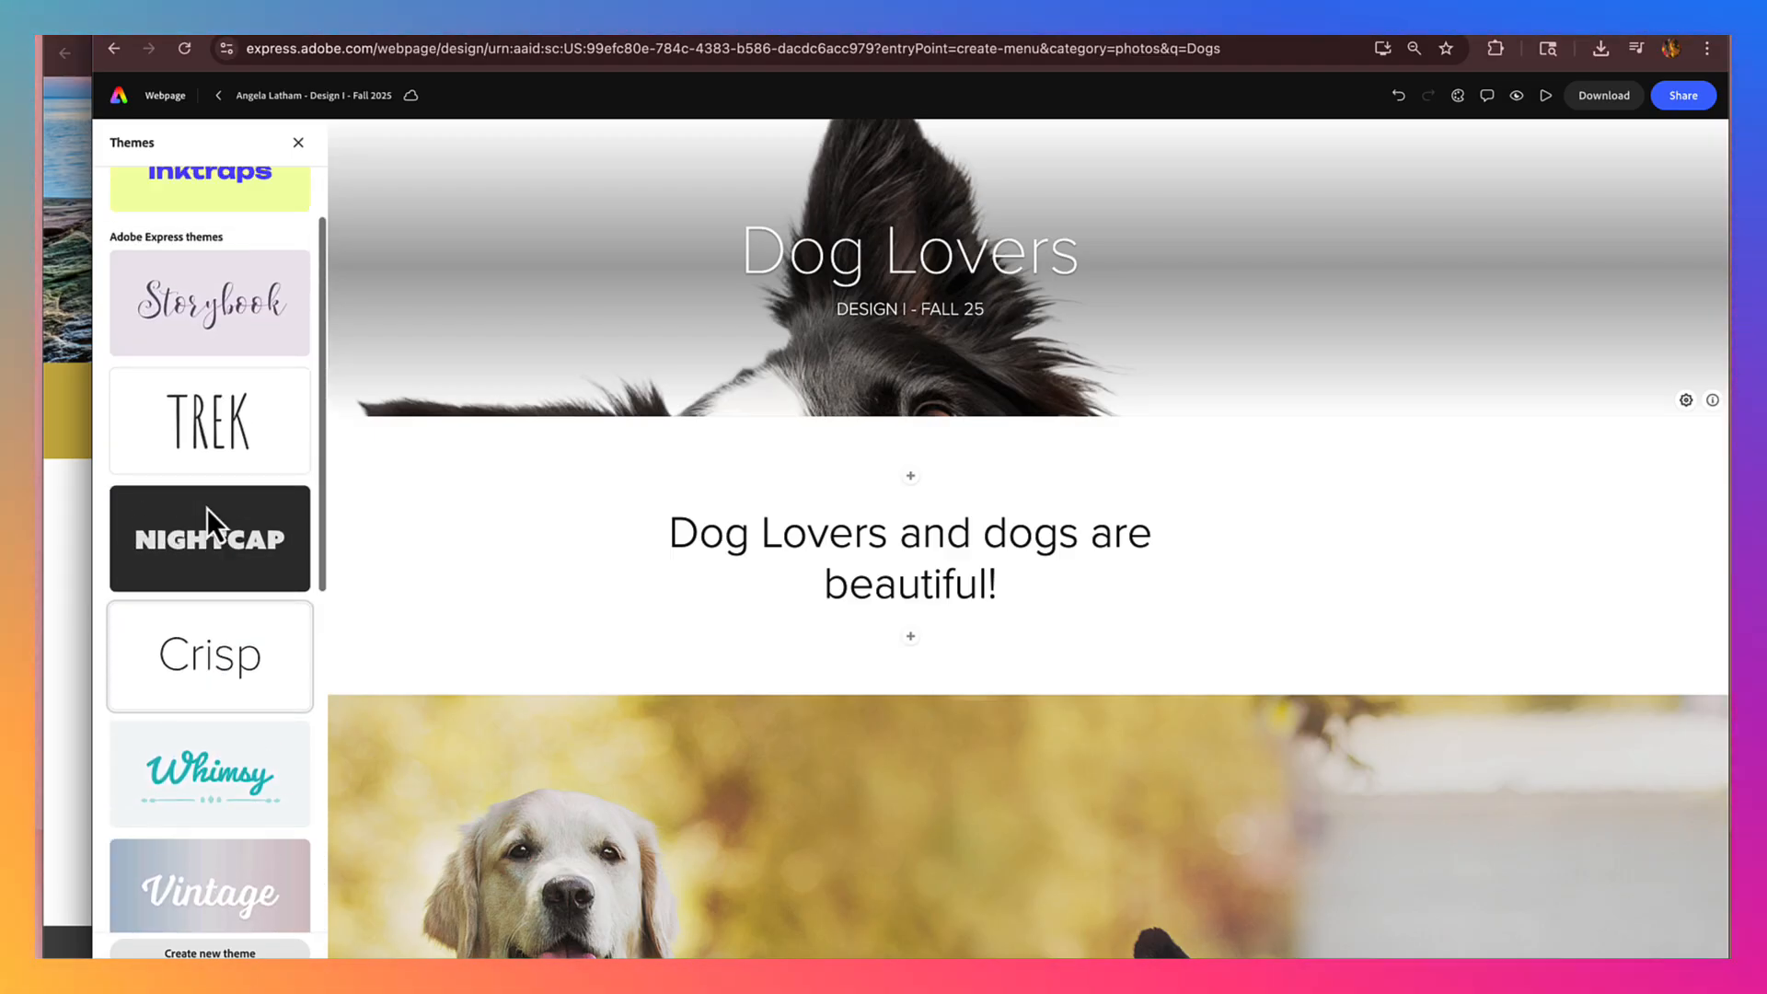
pyautogui.scroll(-1, 214, 523)
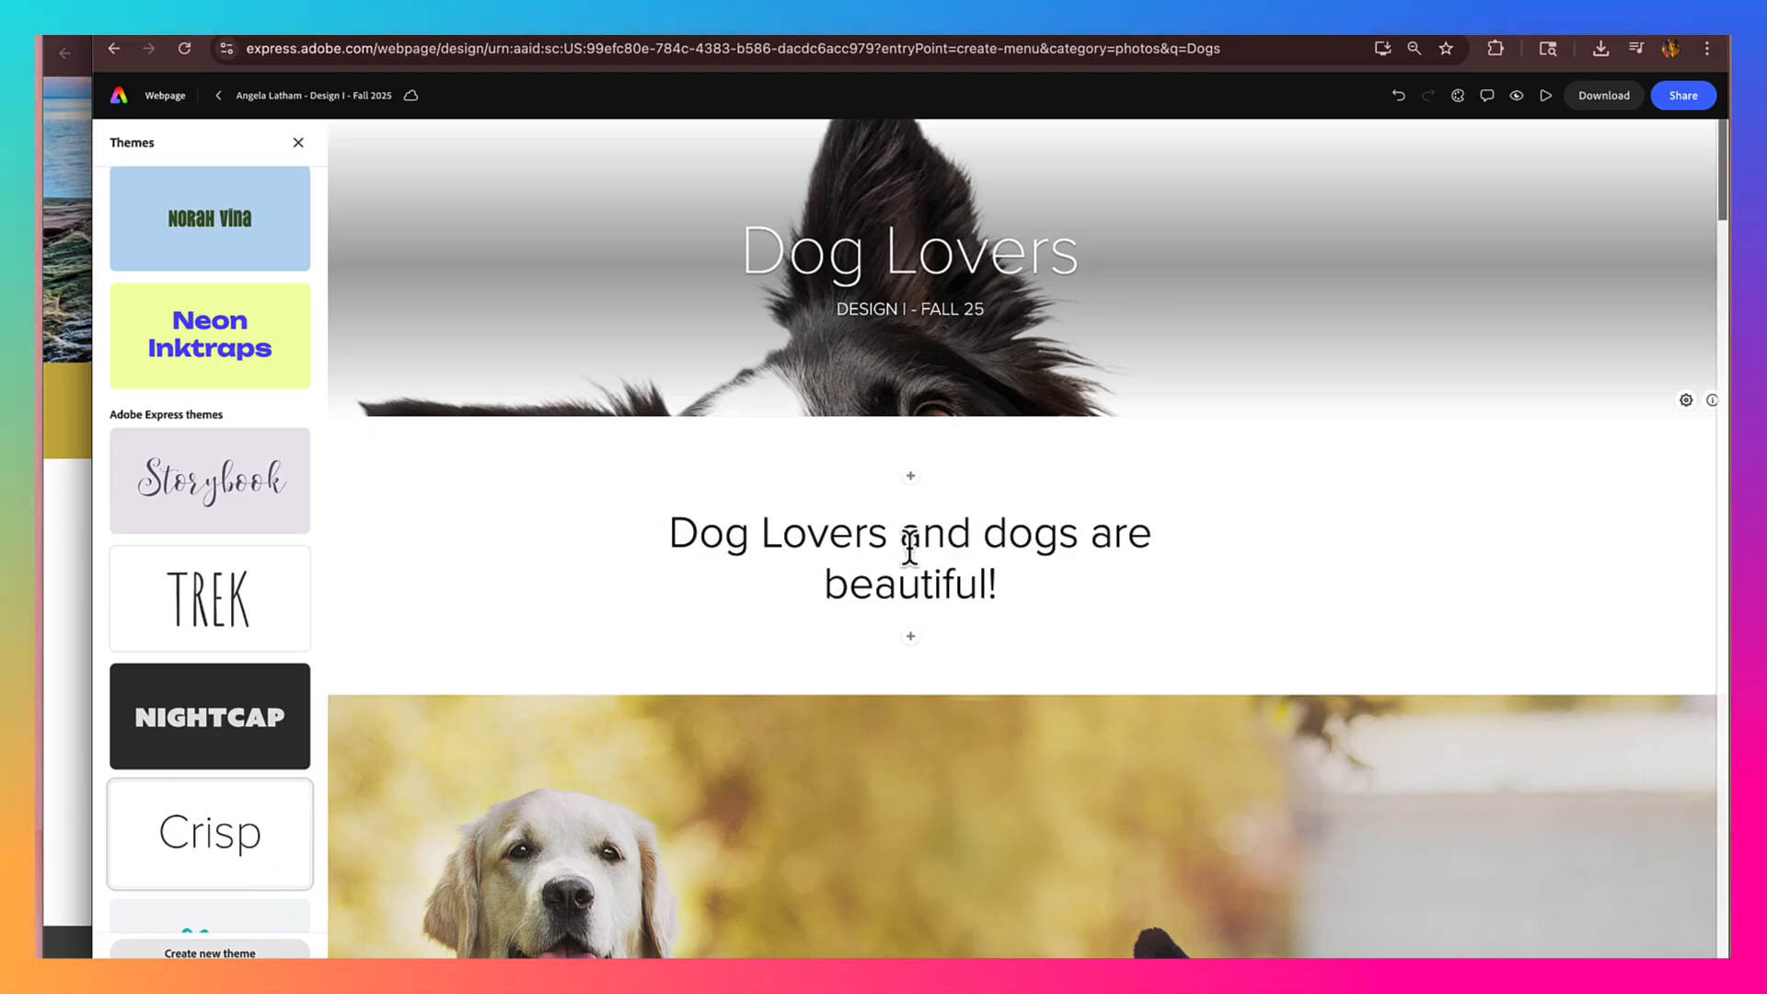
pyautogui.click(277, 354)
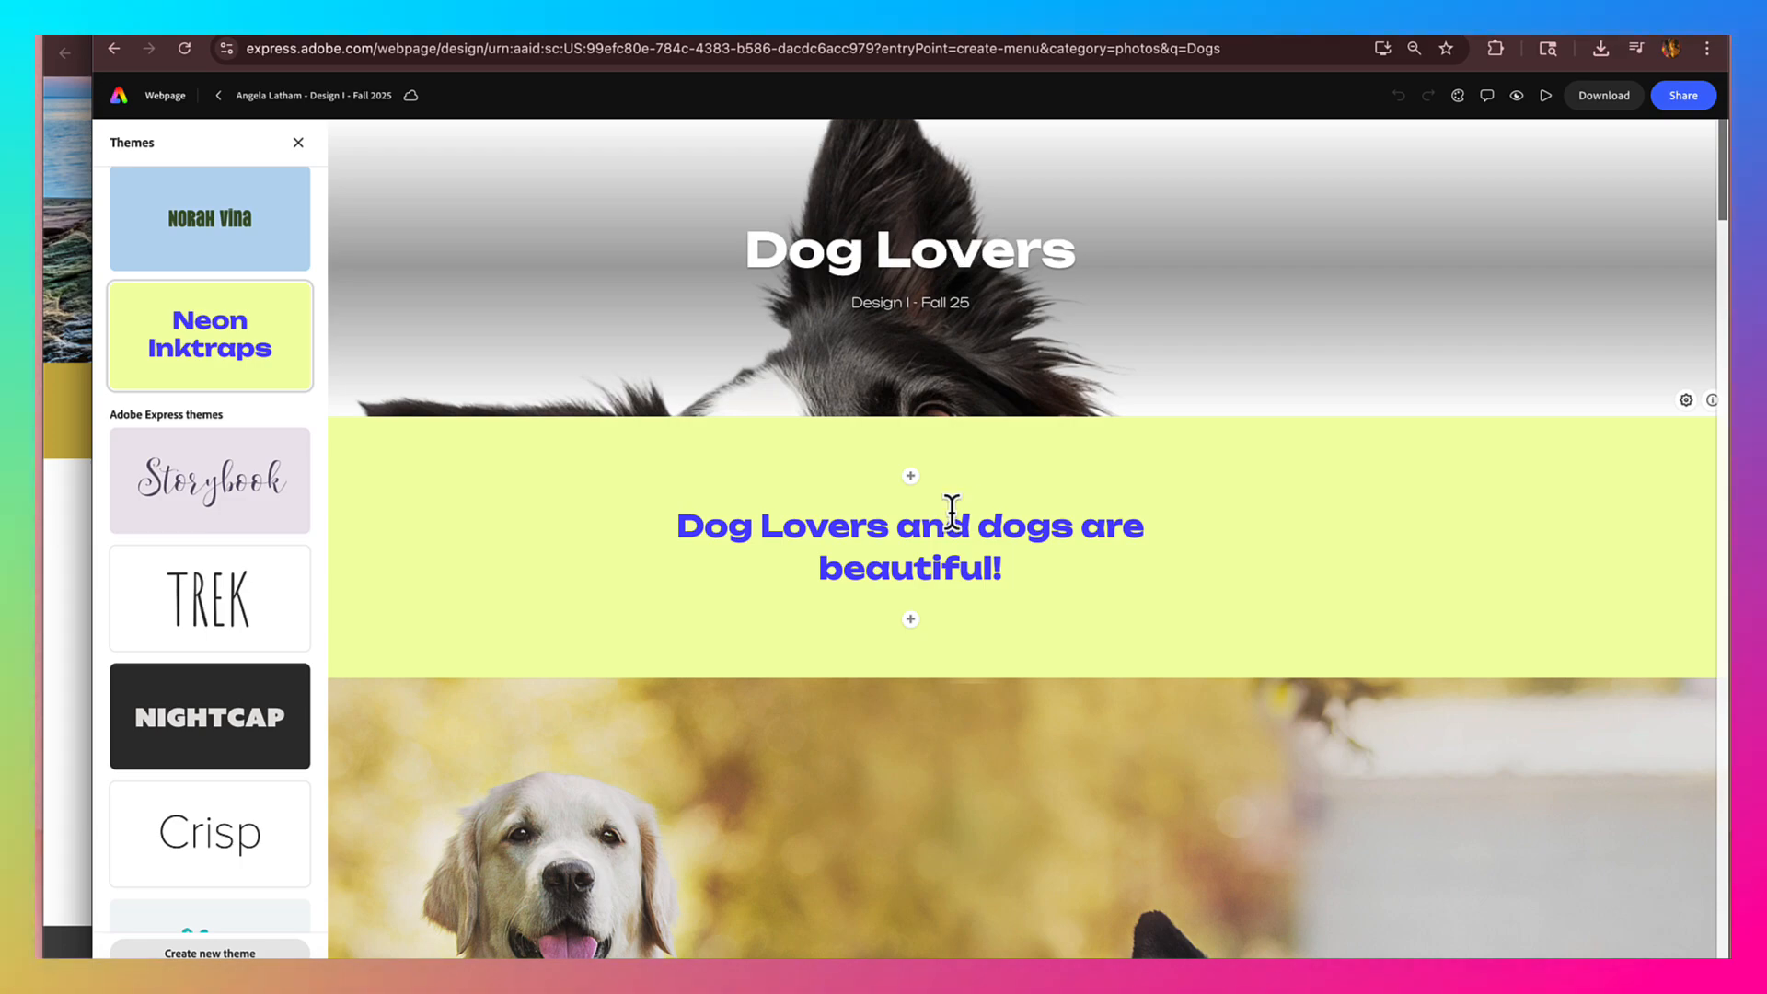
# - Review how the Neon Inktraps theme looks across all page sections, from the first photo to the split layout
pyautogui.scroll(-2, 821, 616)
pyautogui.scroll(-20, 821, 617)
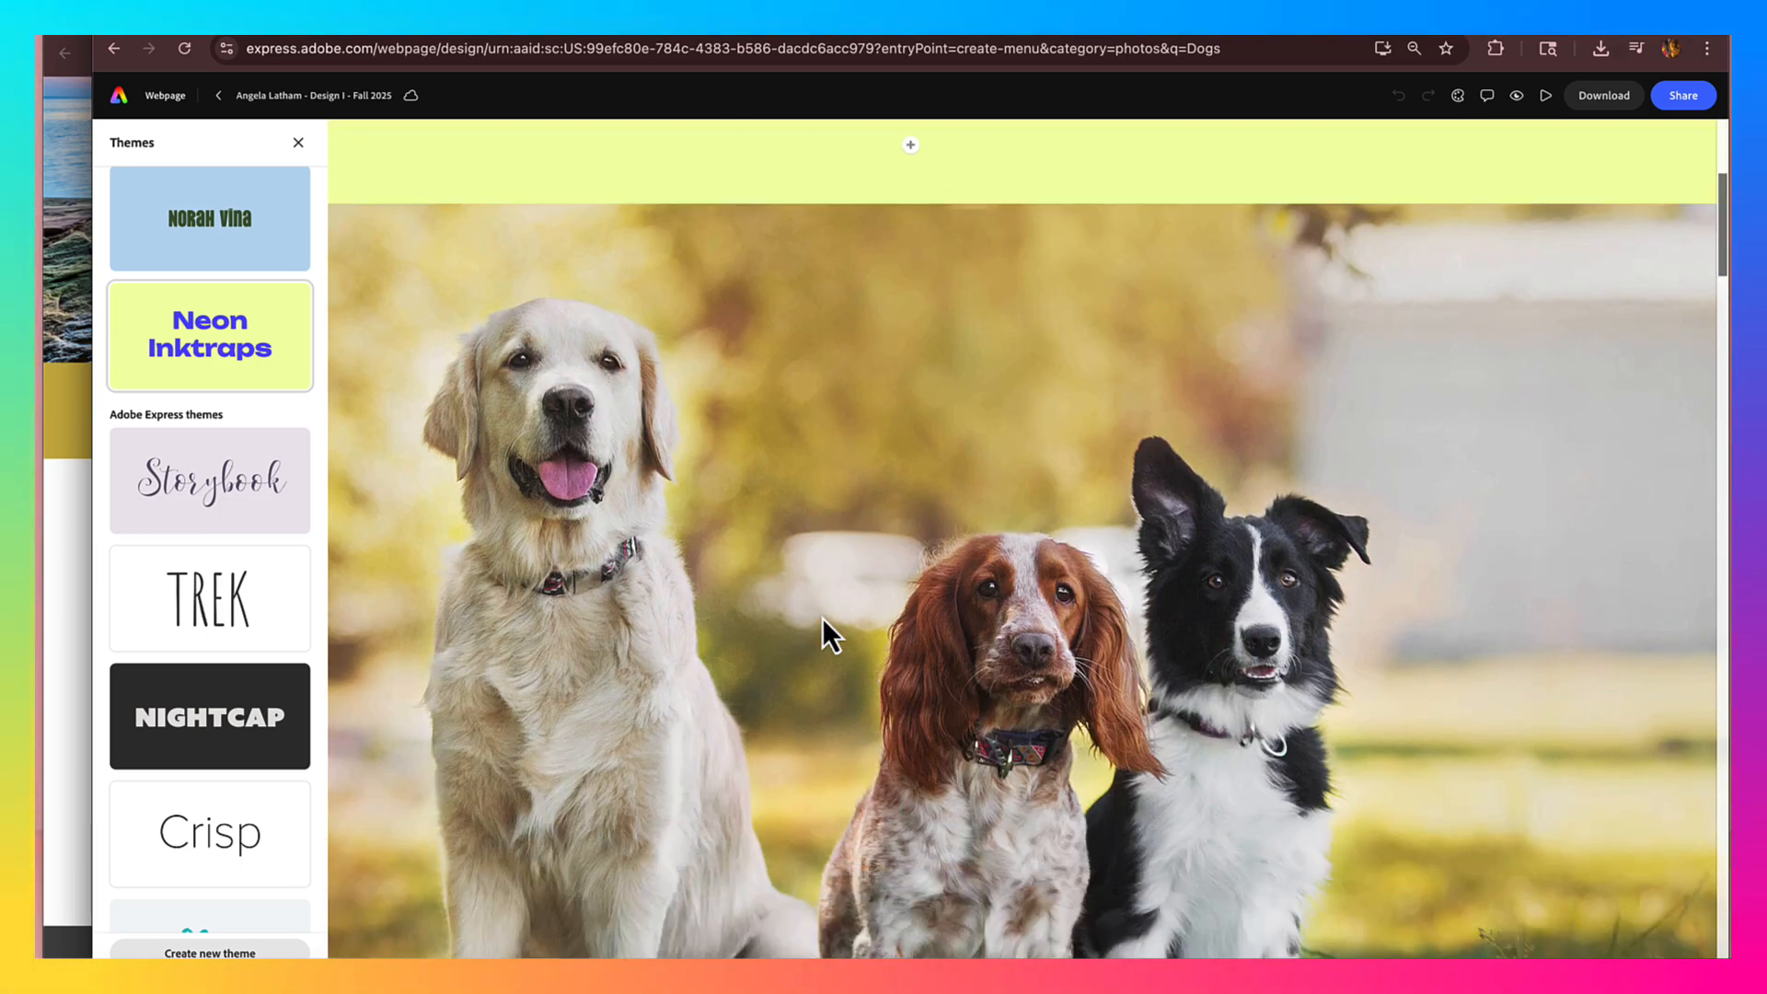
pyautogui.scroll(2, 822, 619)
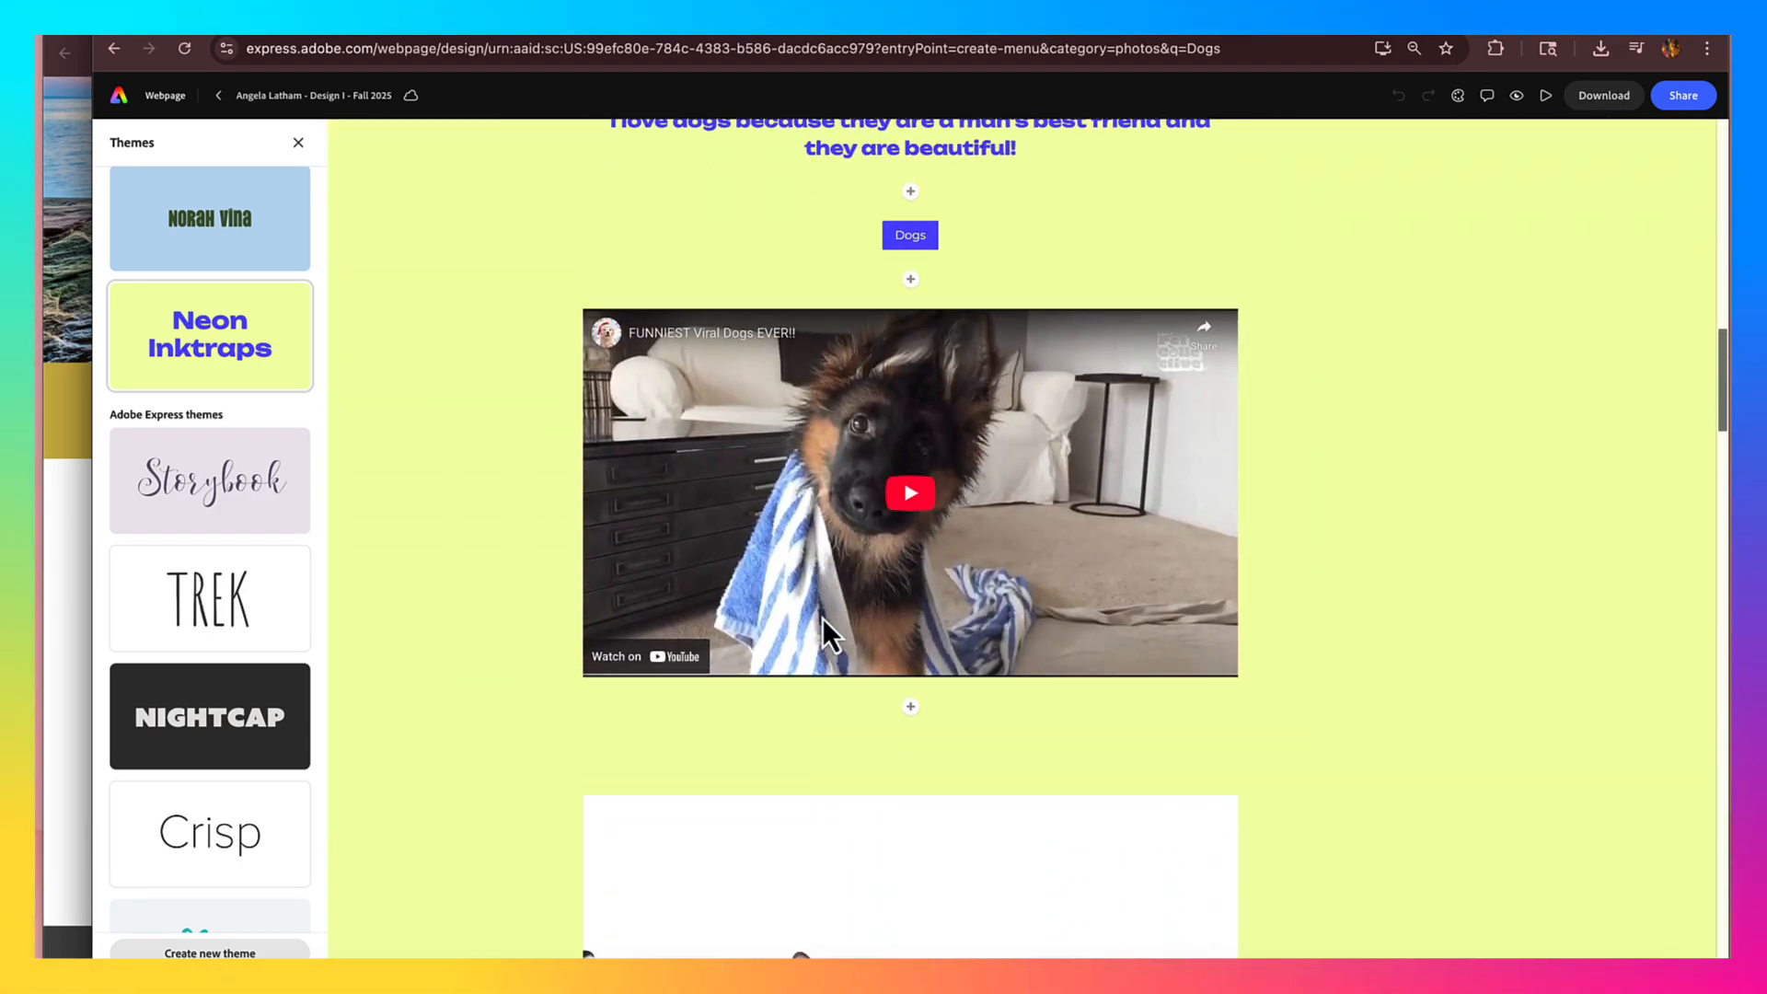
pyautogui.scroll(-8, 821, 619)
pyautogui.scroll(-12, 1361, 497)
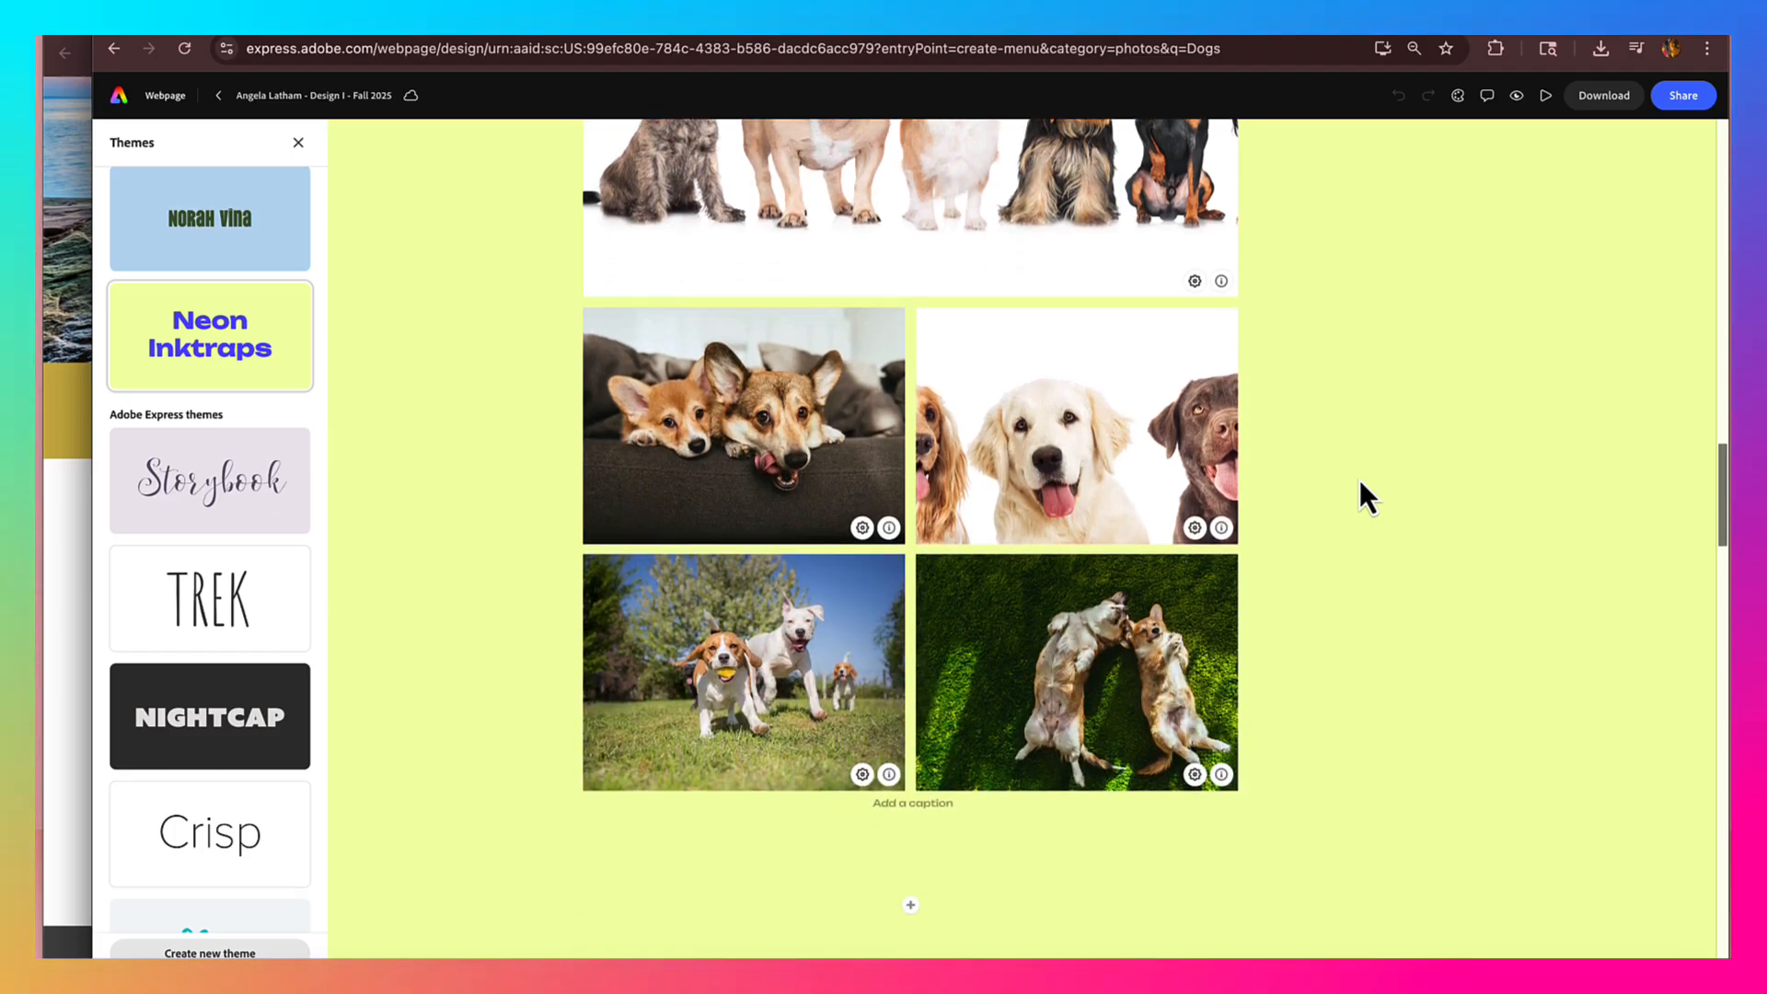
pyautogui.scroll(-3, 1361, 480)
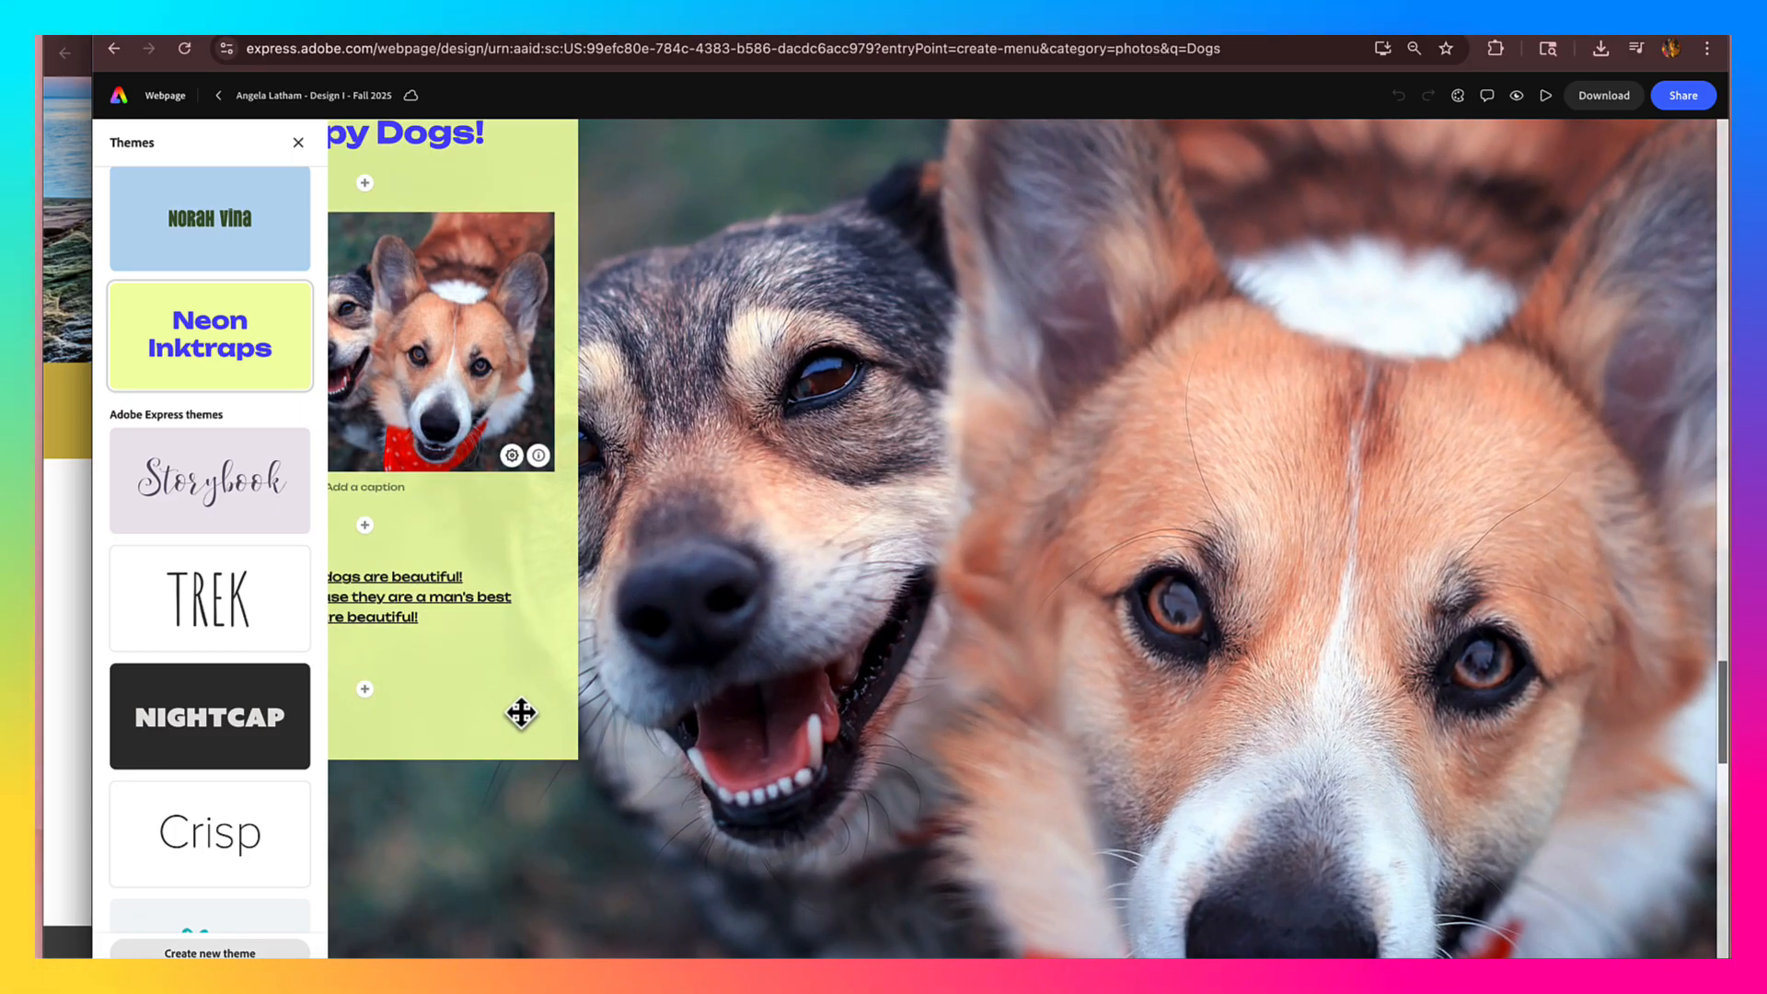
pyautogui.scroll(-3, 521, 742)
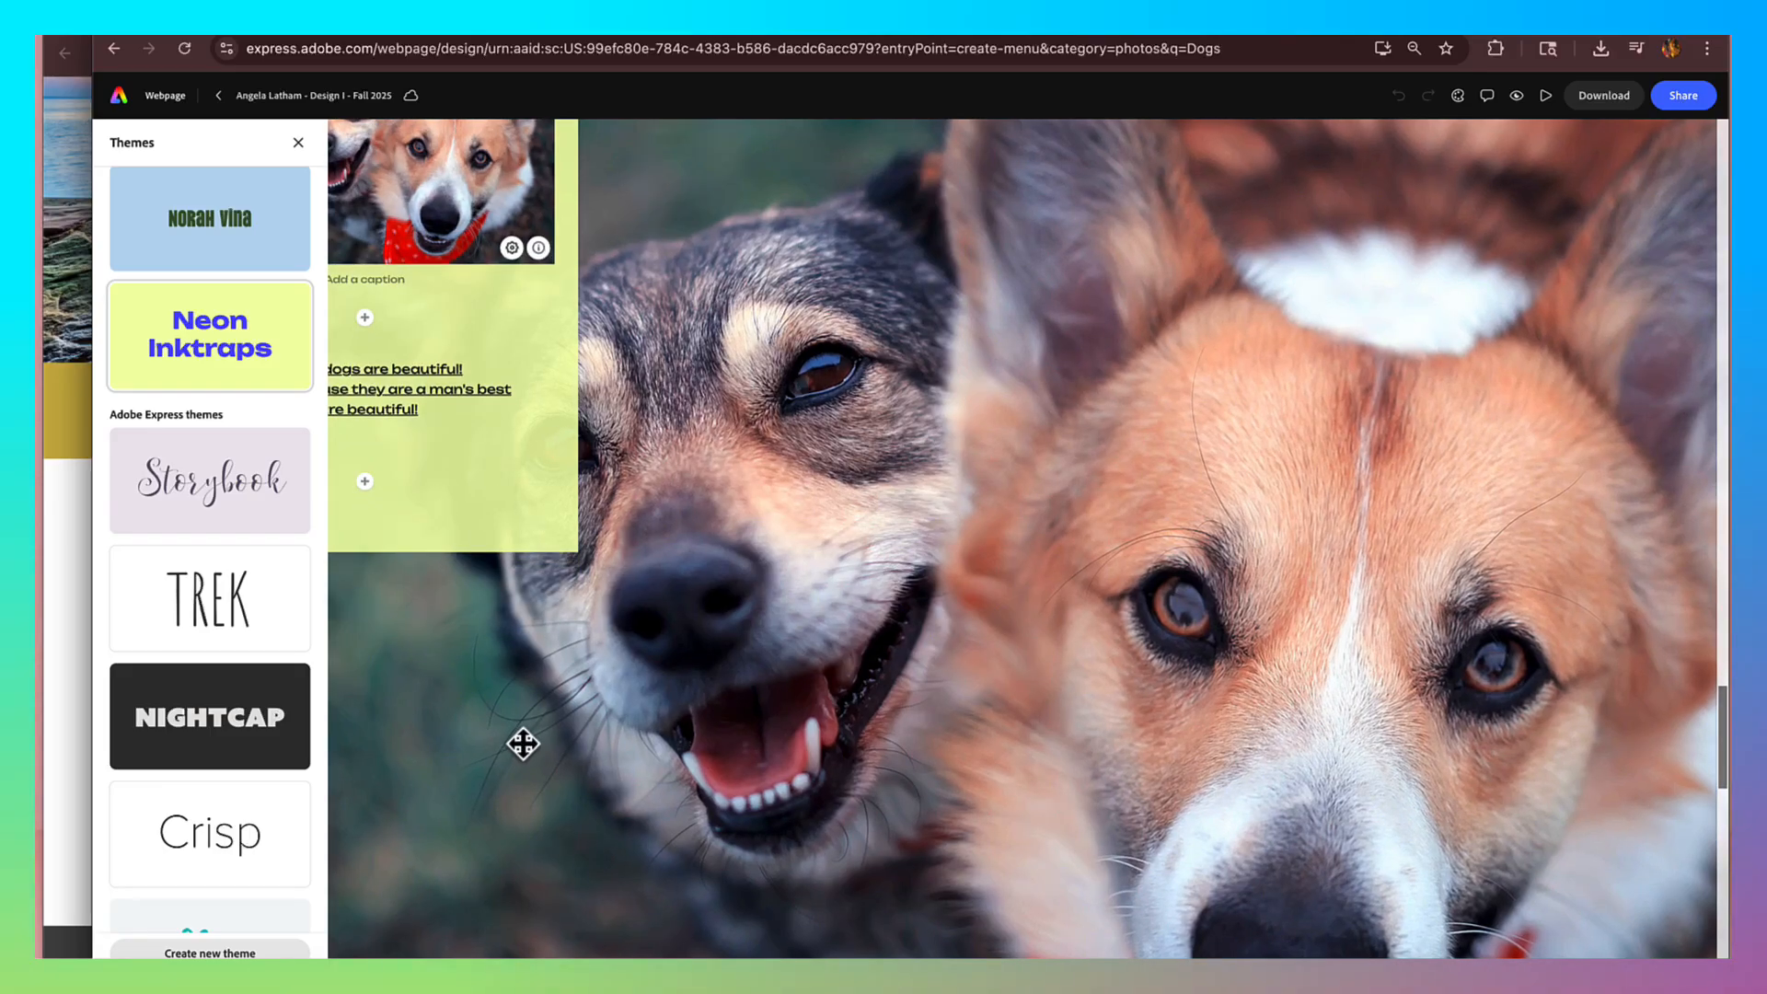
pyautogui.scroll(-12, 522, 743)
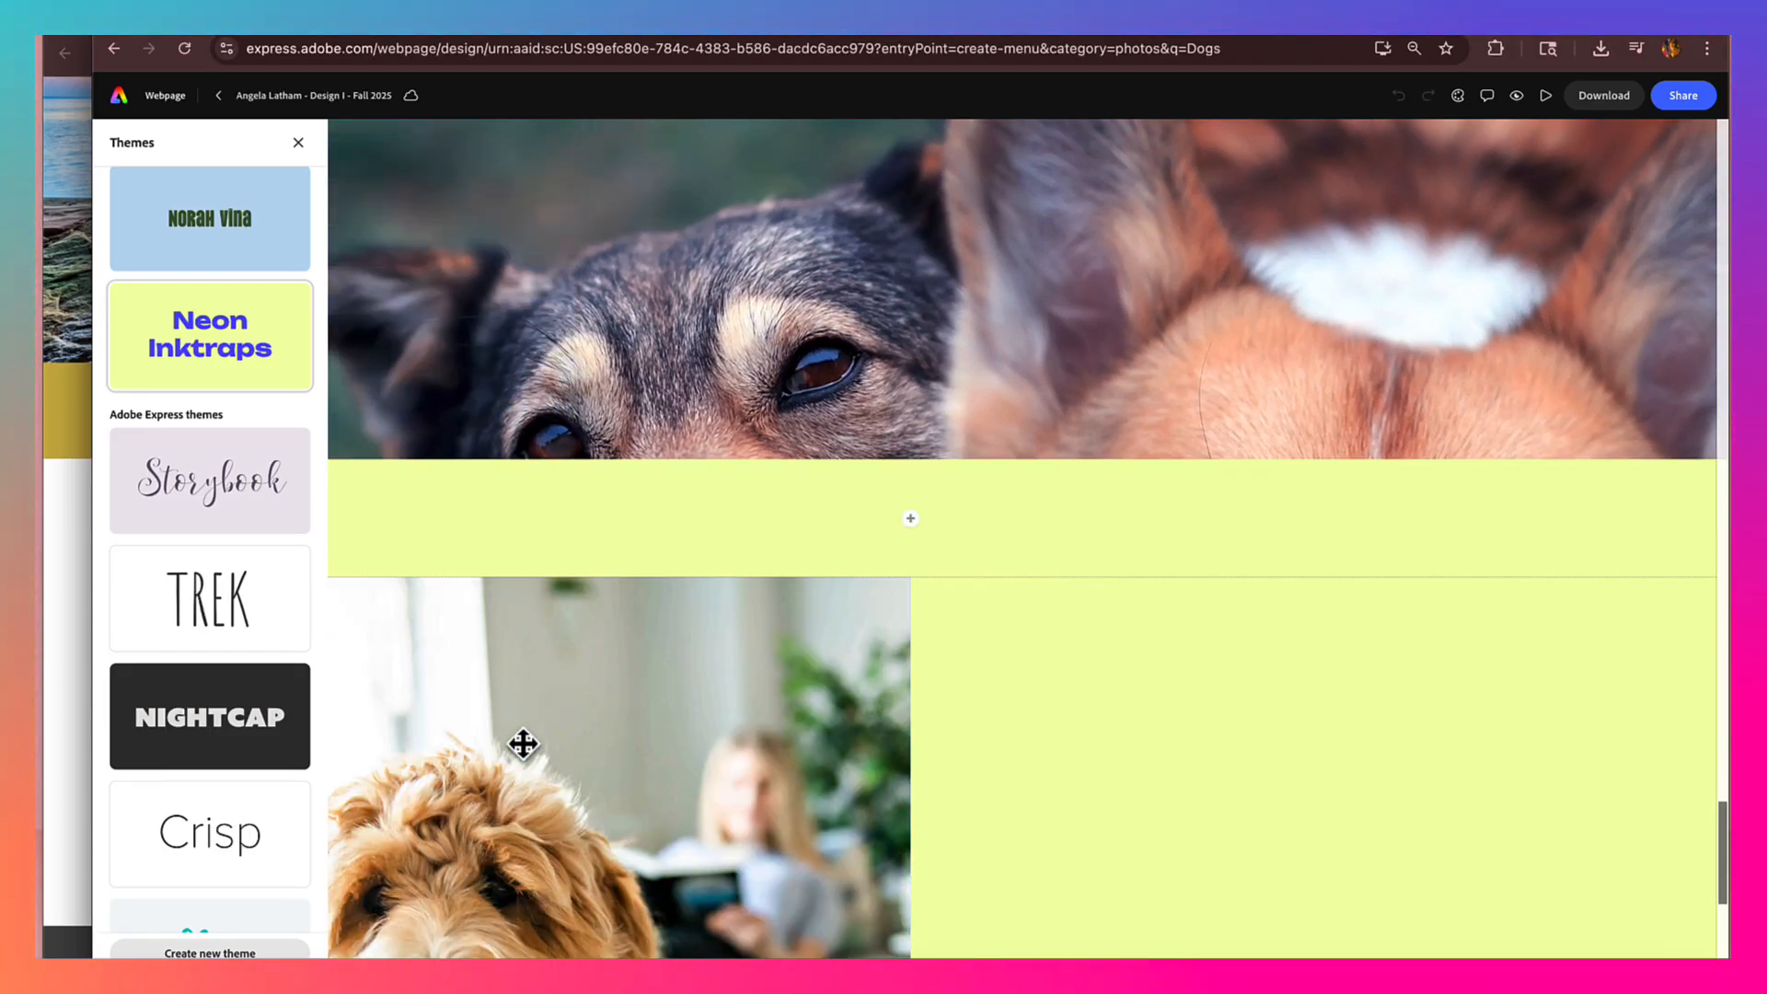
pyautogui.scroll(-1, 523, 744)
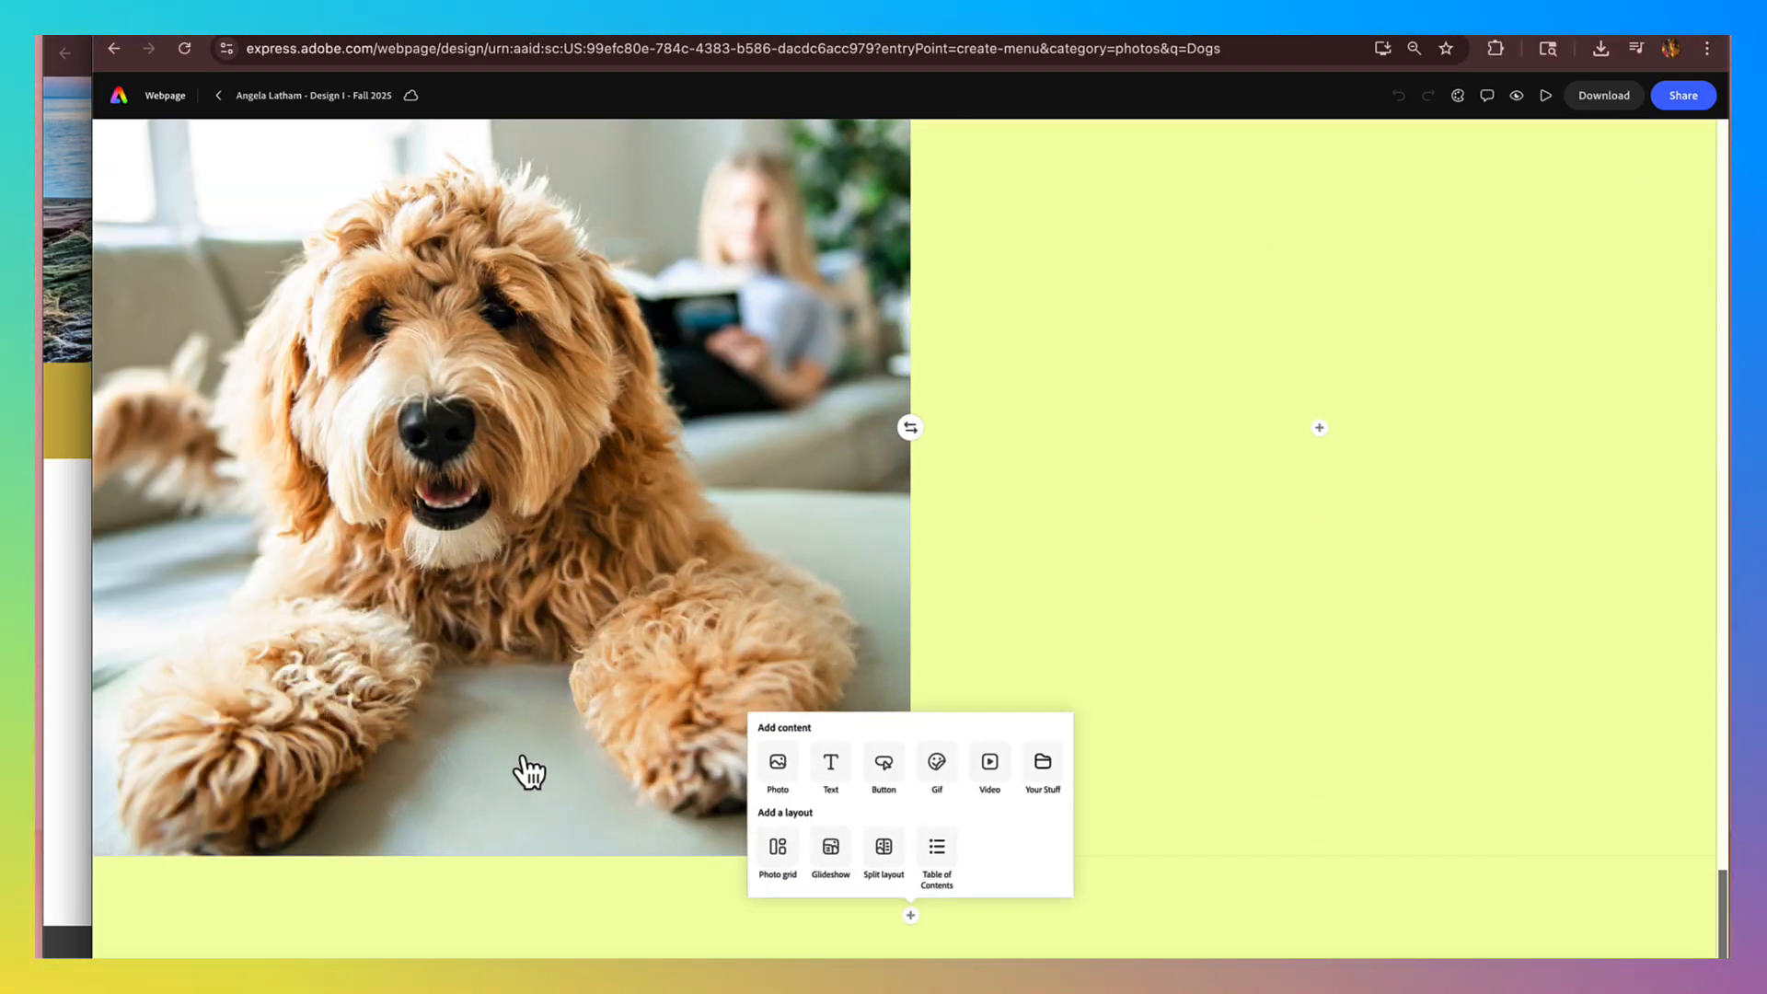
pyautogui.scroll(8, 523, 772)
pyautogui.scroll(10, 529, 787)
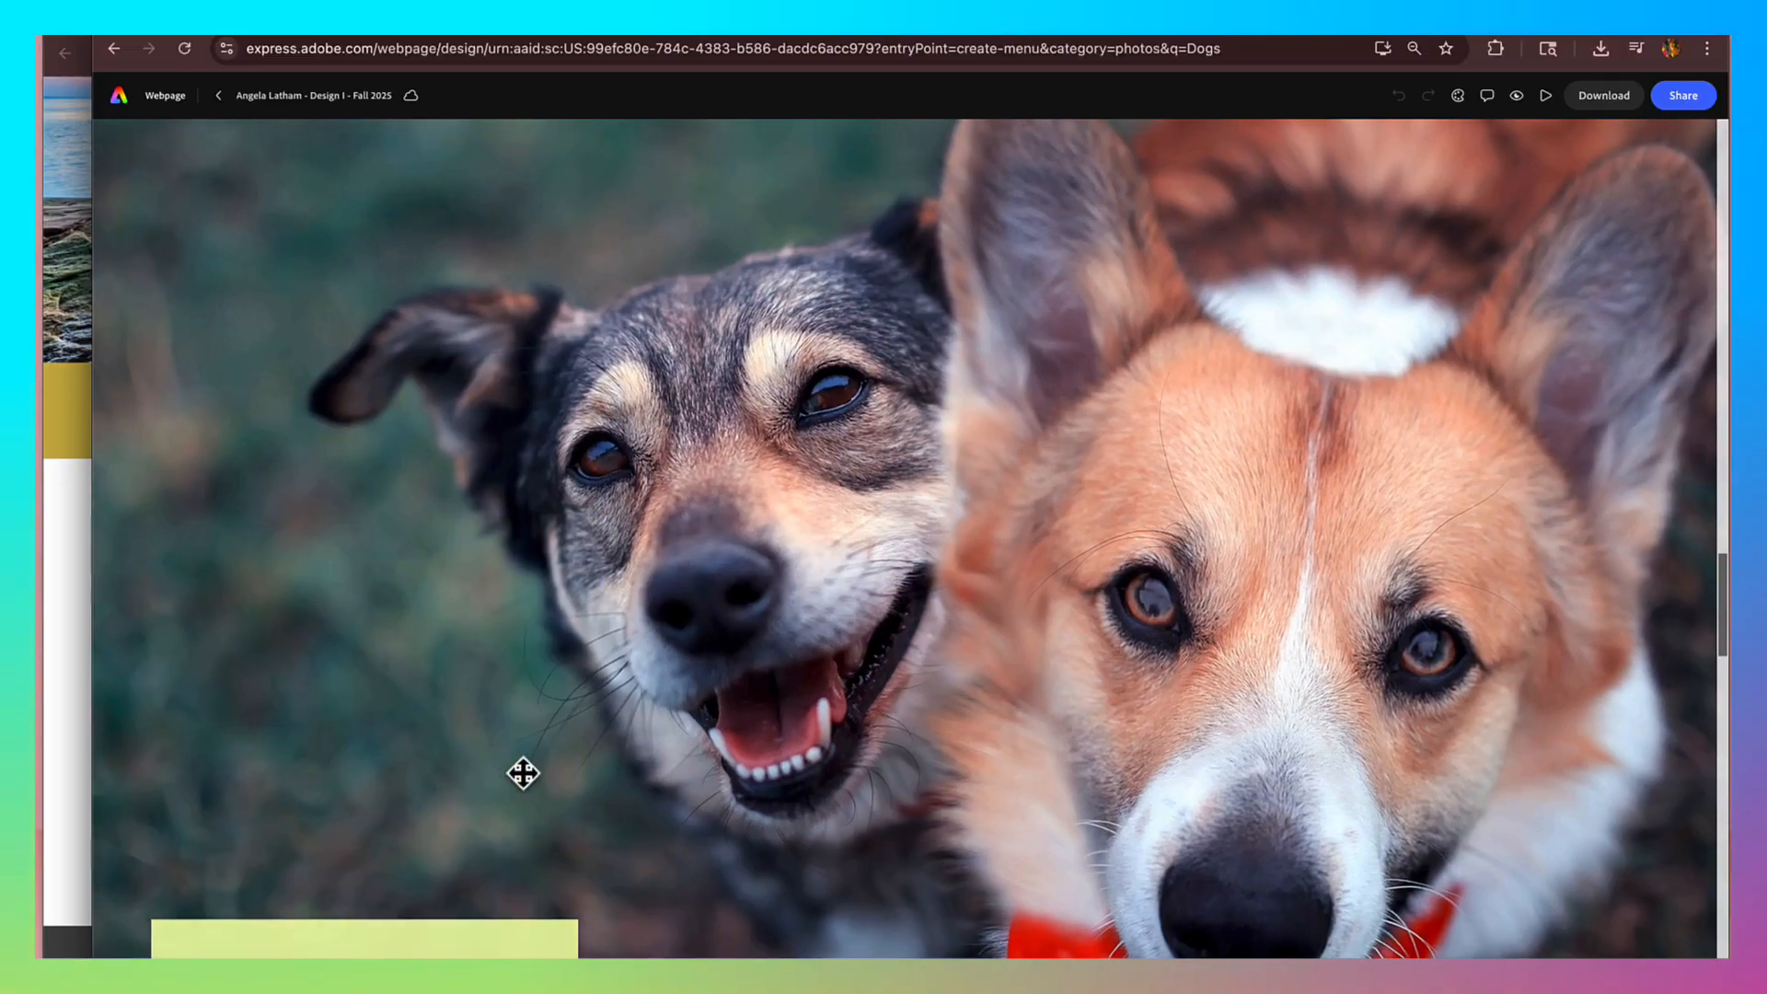
# - Switch the webpage to the Norah Vina theme and check its look on the photo grid, opening text and cover
pyautogui.scroll(15, 383, 399)
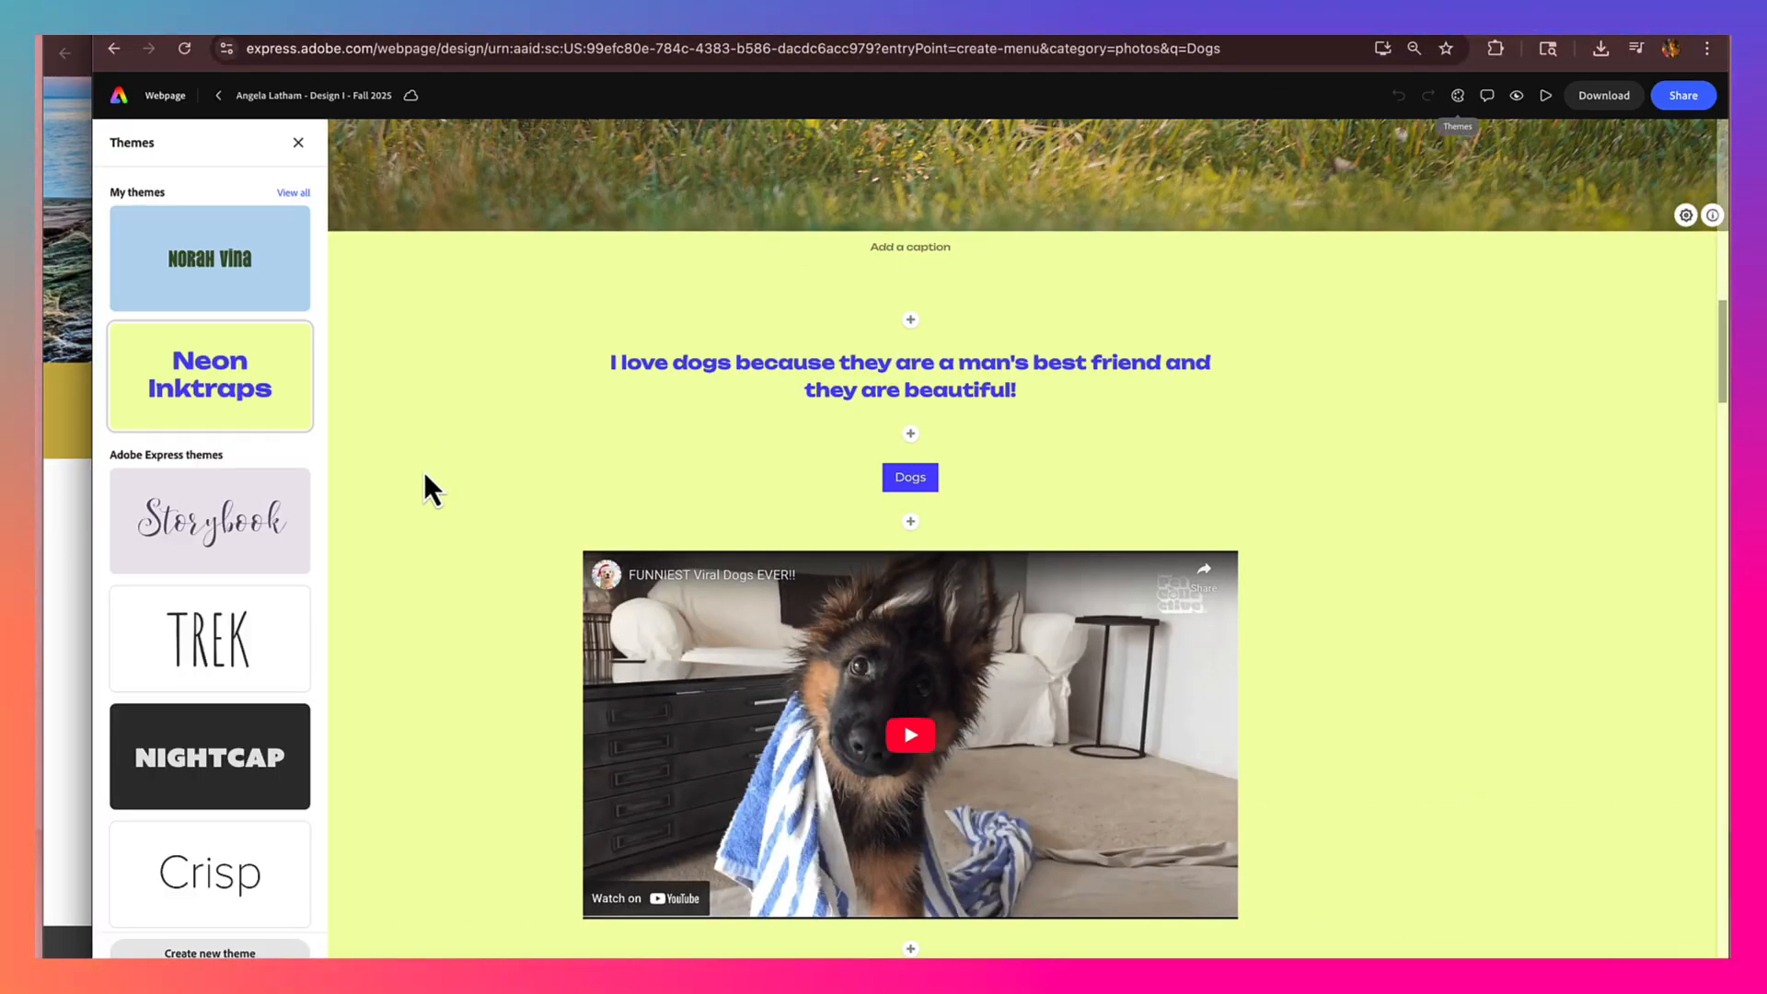
pyautogui.moveTo(252, 359)
pyautogui.click(242, 296)
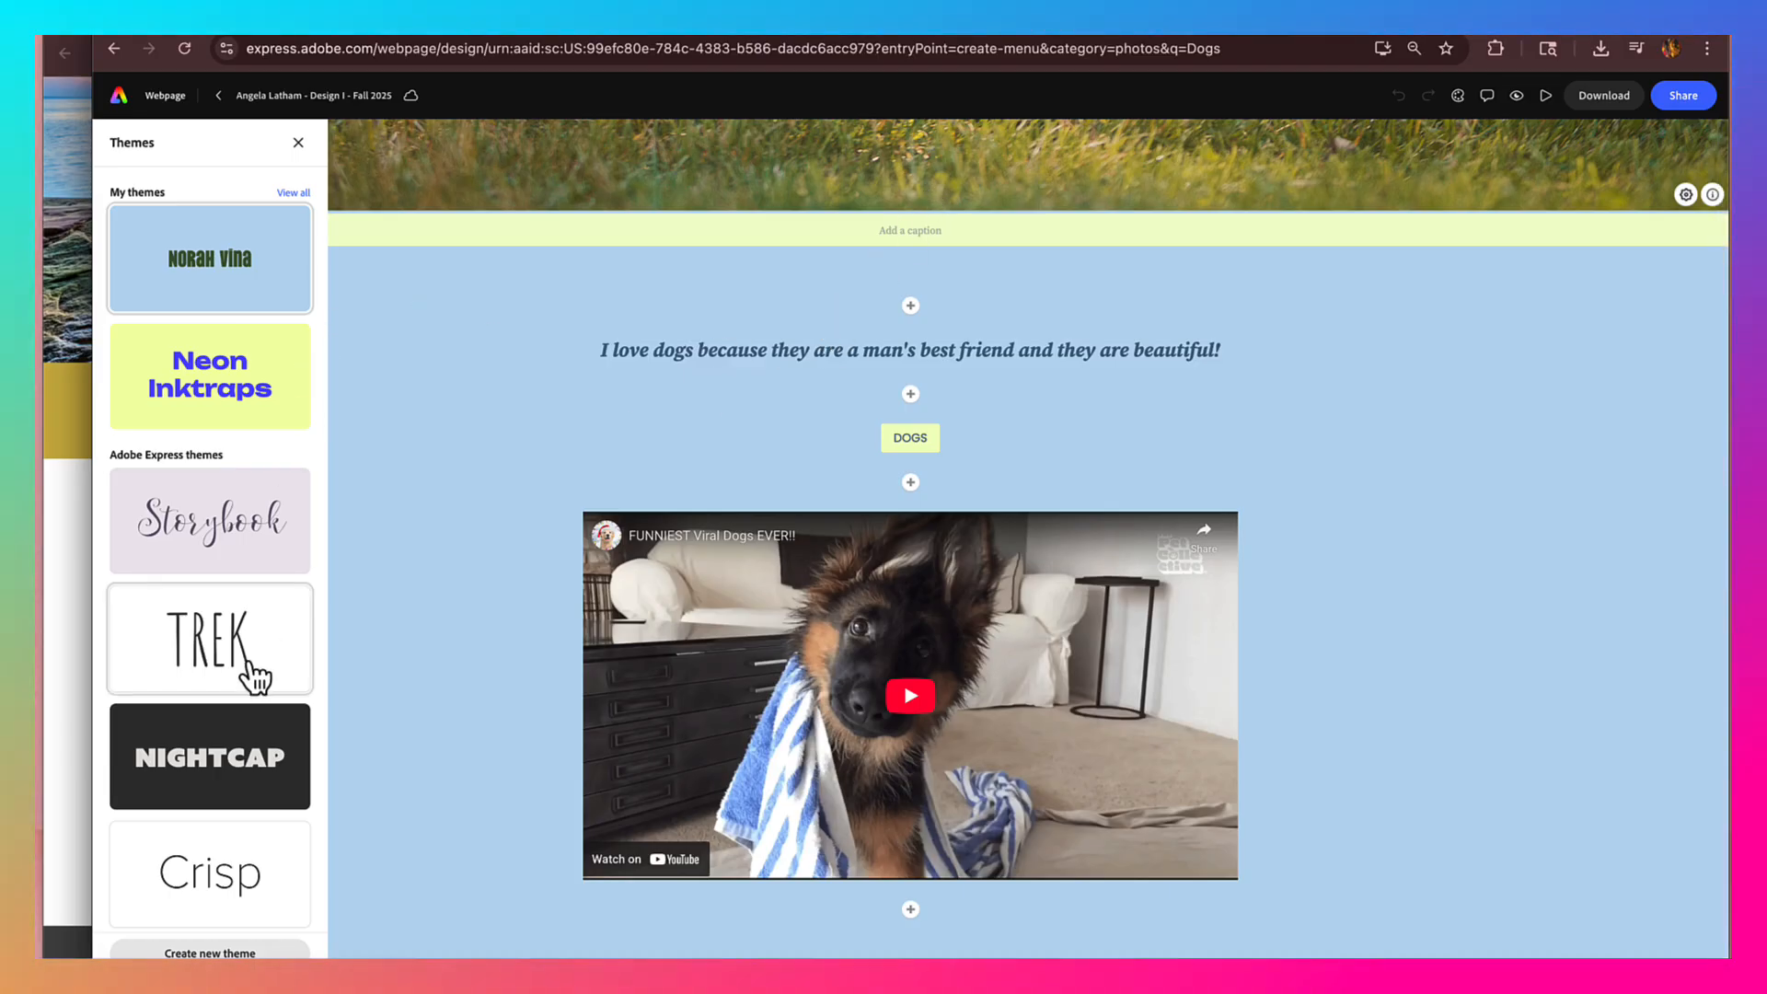
pyautogui.scroll(-6, 248, 678)
pyautogui.scroll(-5, 249, 674)
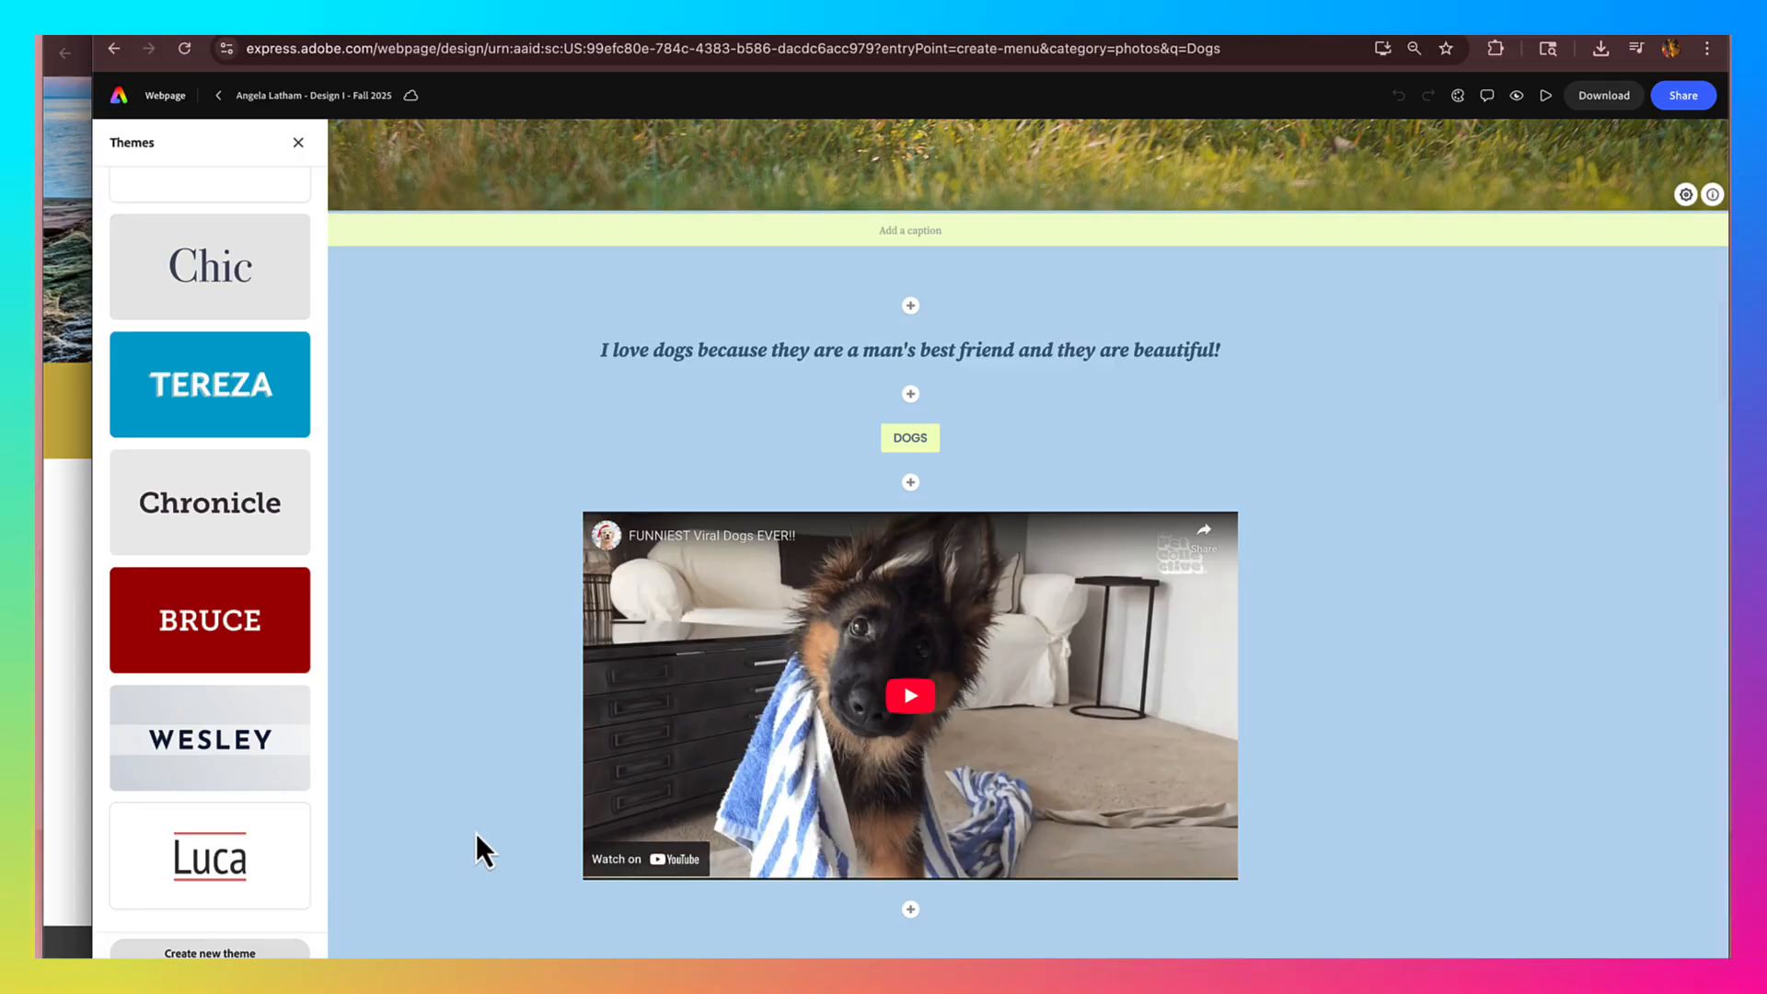
pyautogui.scroll(-8, 482, 832)
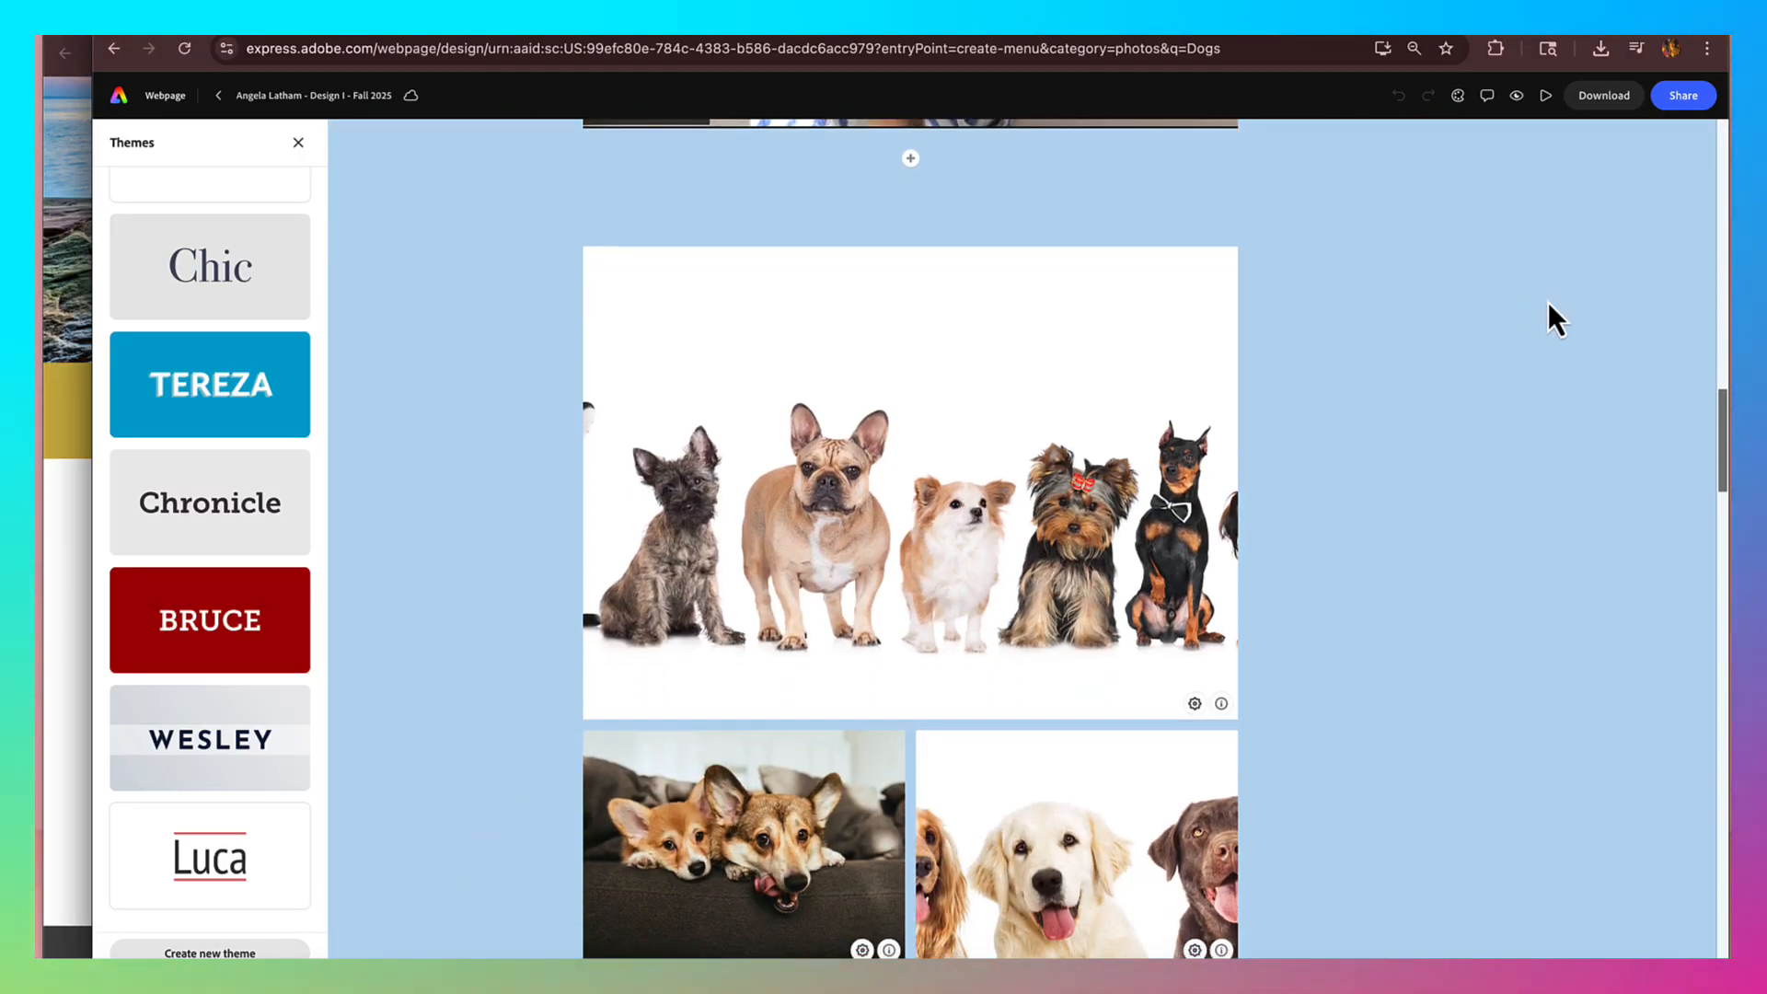
pyautogui.scroll(15, 1574, 274)
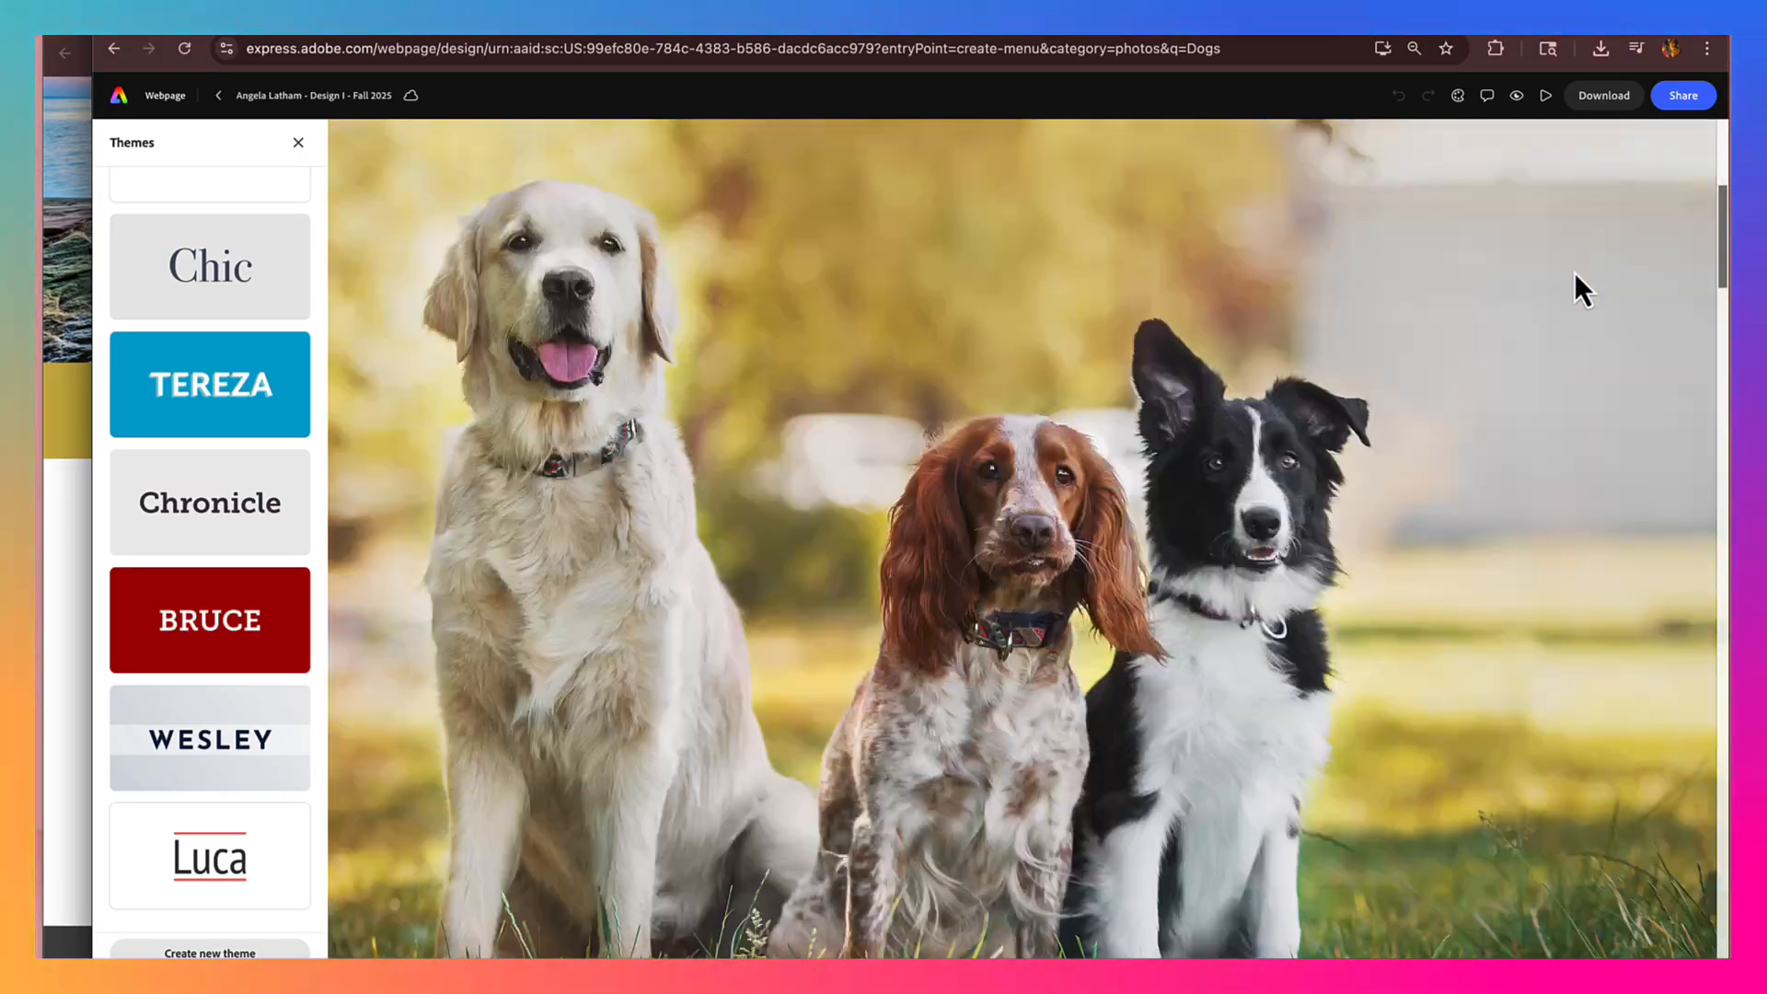
pyautogui.scroll(6, 1576, 272)
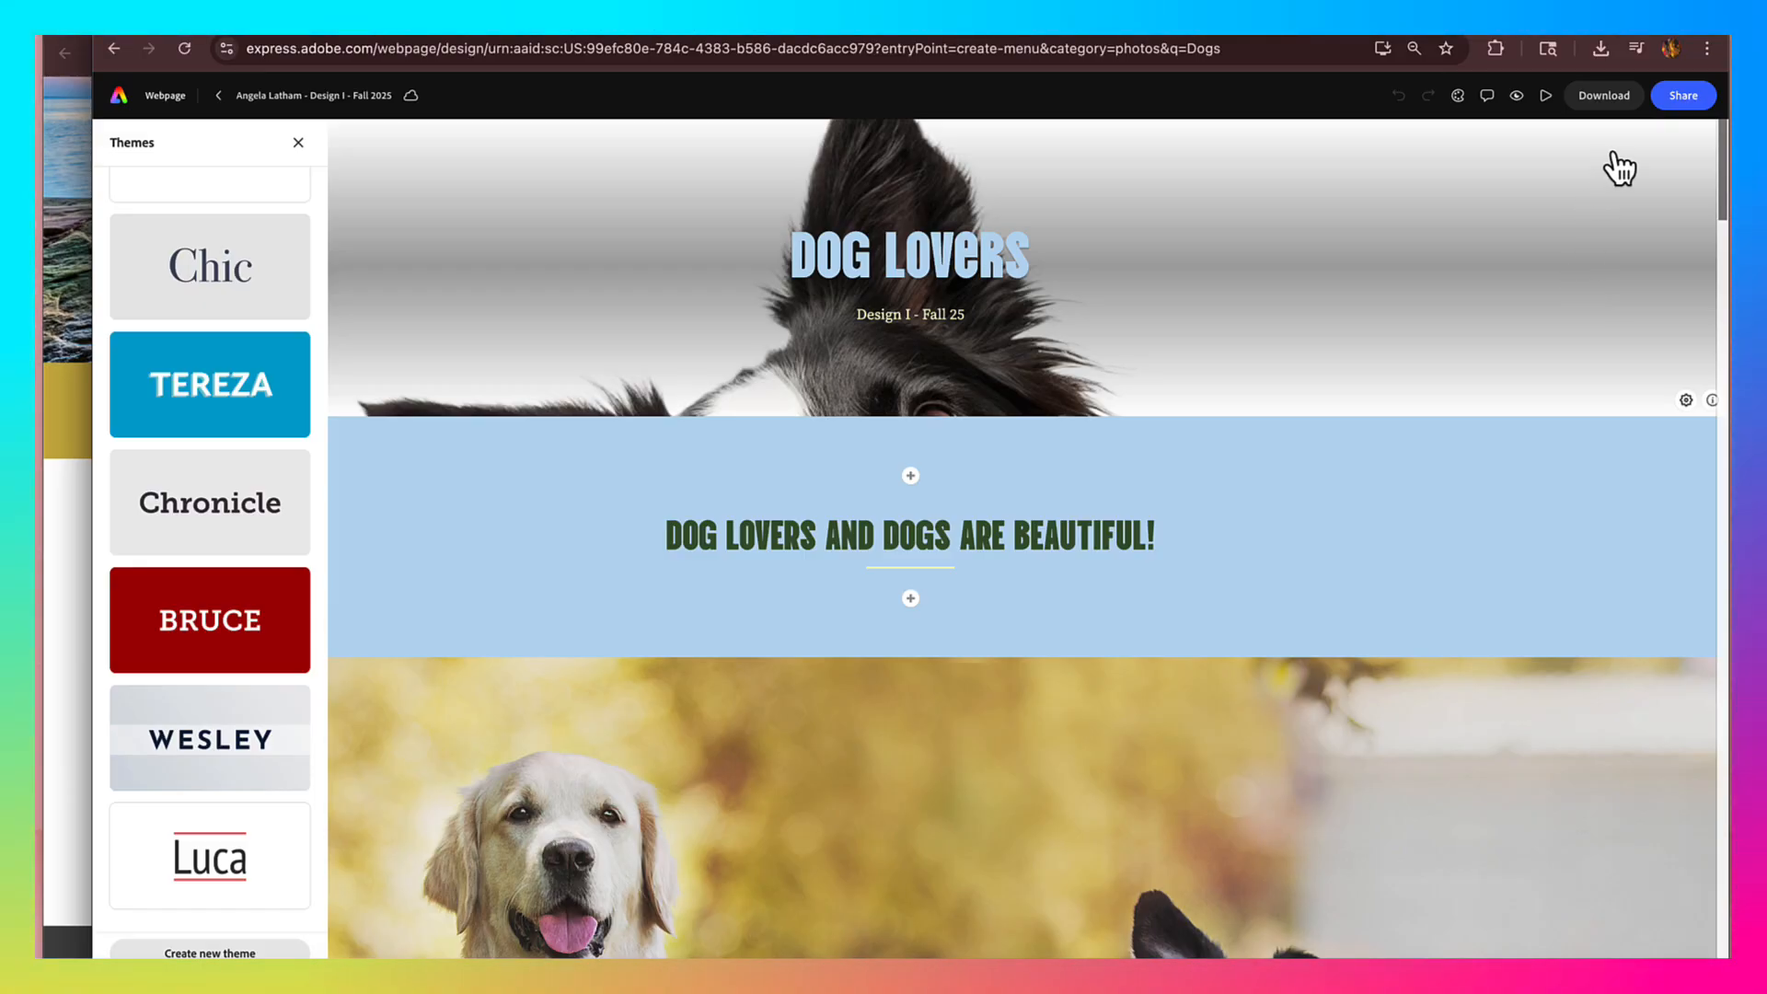
# - Open the Publish to Web options and read through the image credits
pyautogui.click(1683, 95)
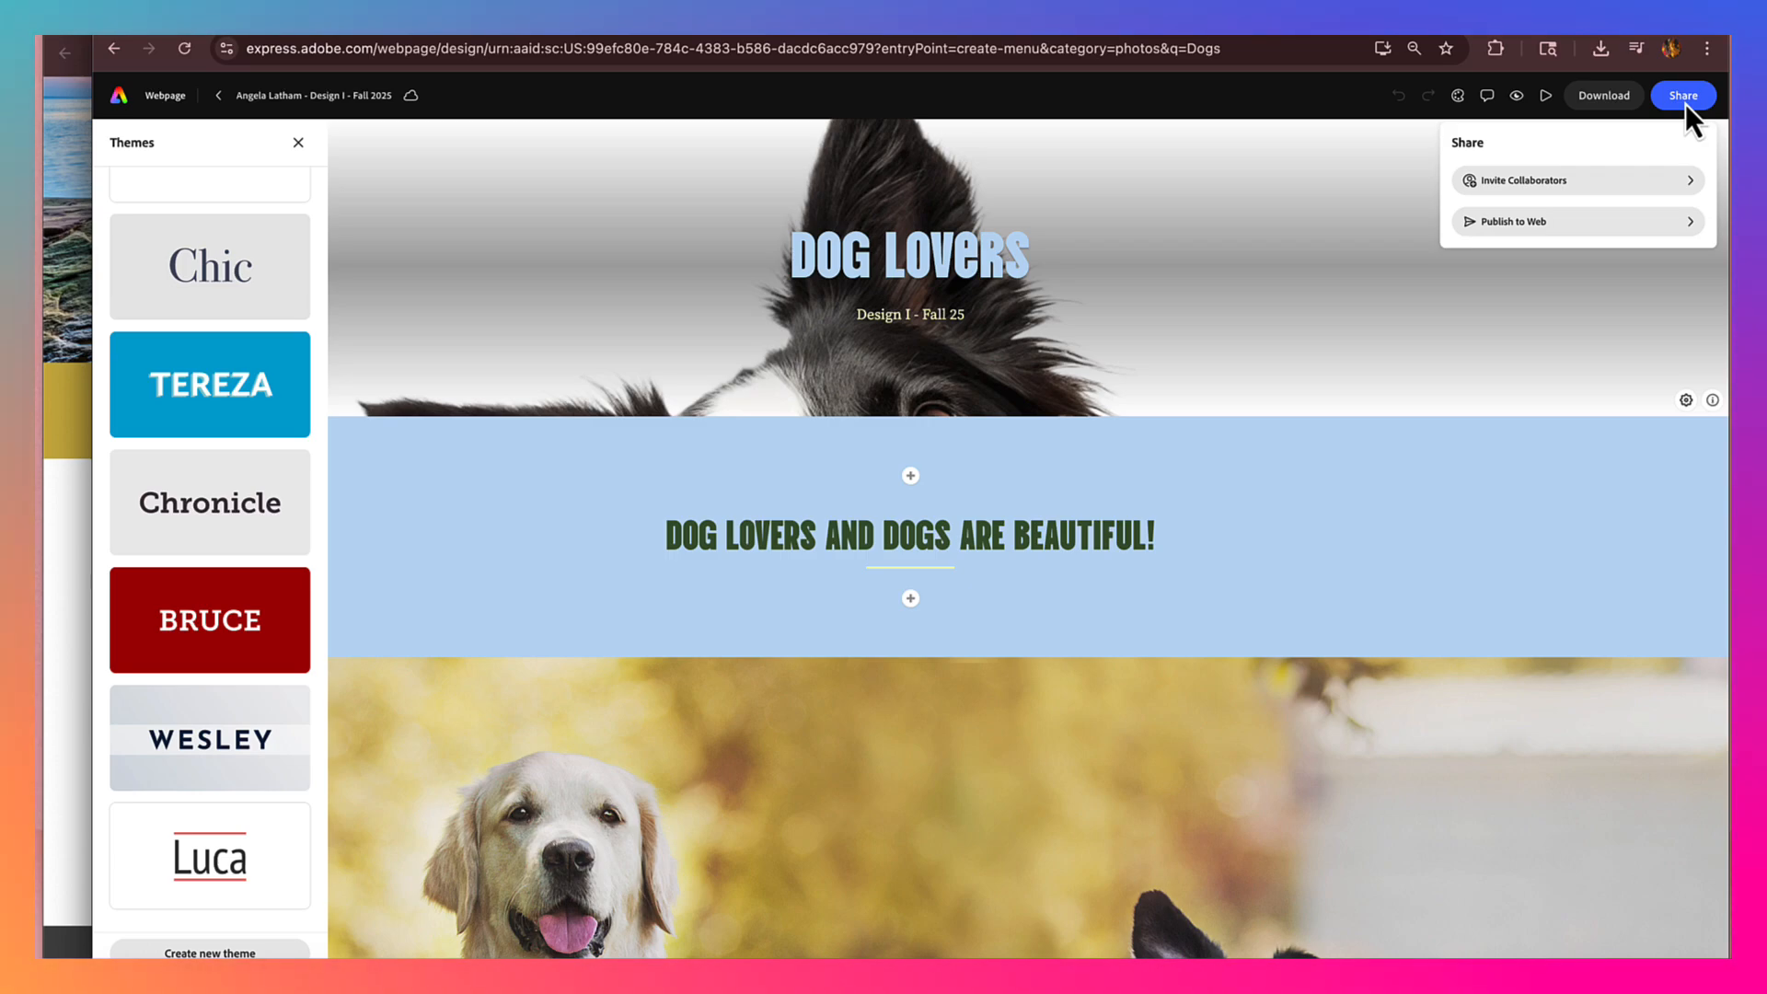
pyautogui.click(1558, 227)
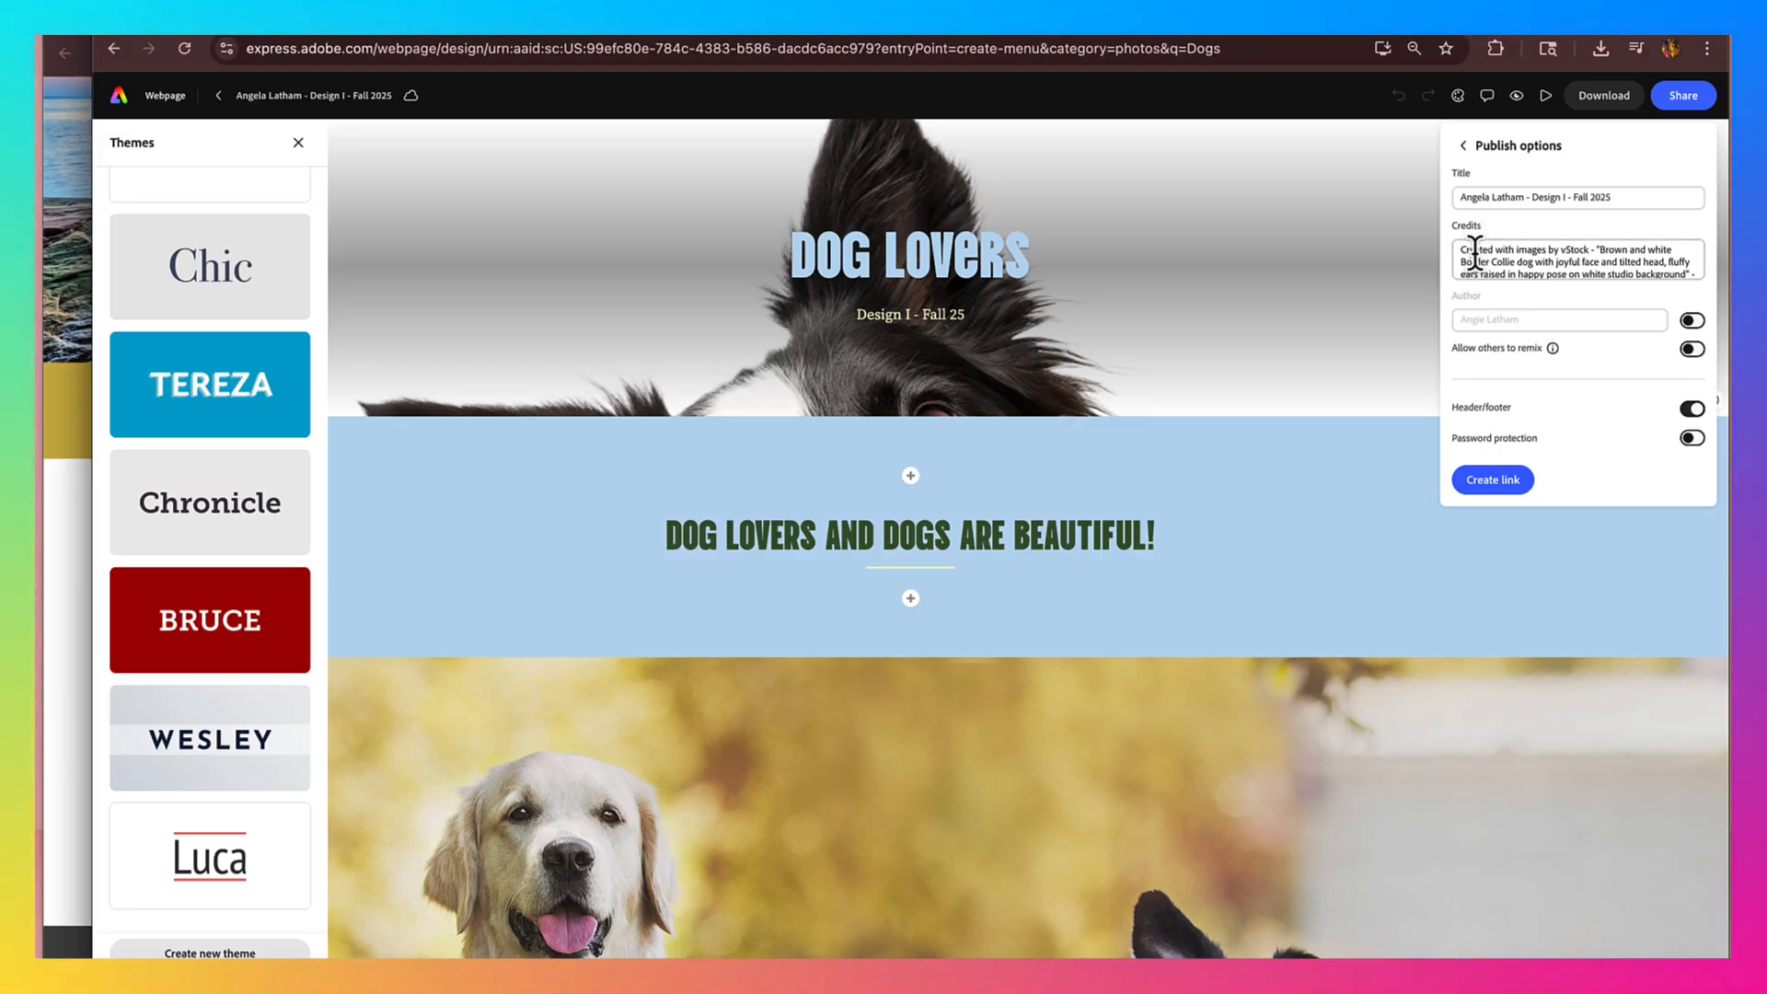
pyautogui.scroll(-2, 1473, 250)
pyautogui.scroll(-3, 1473, 250)
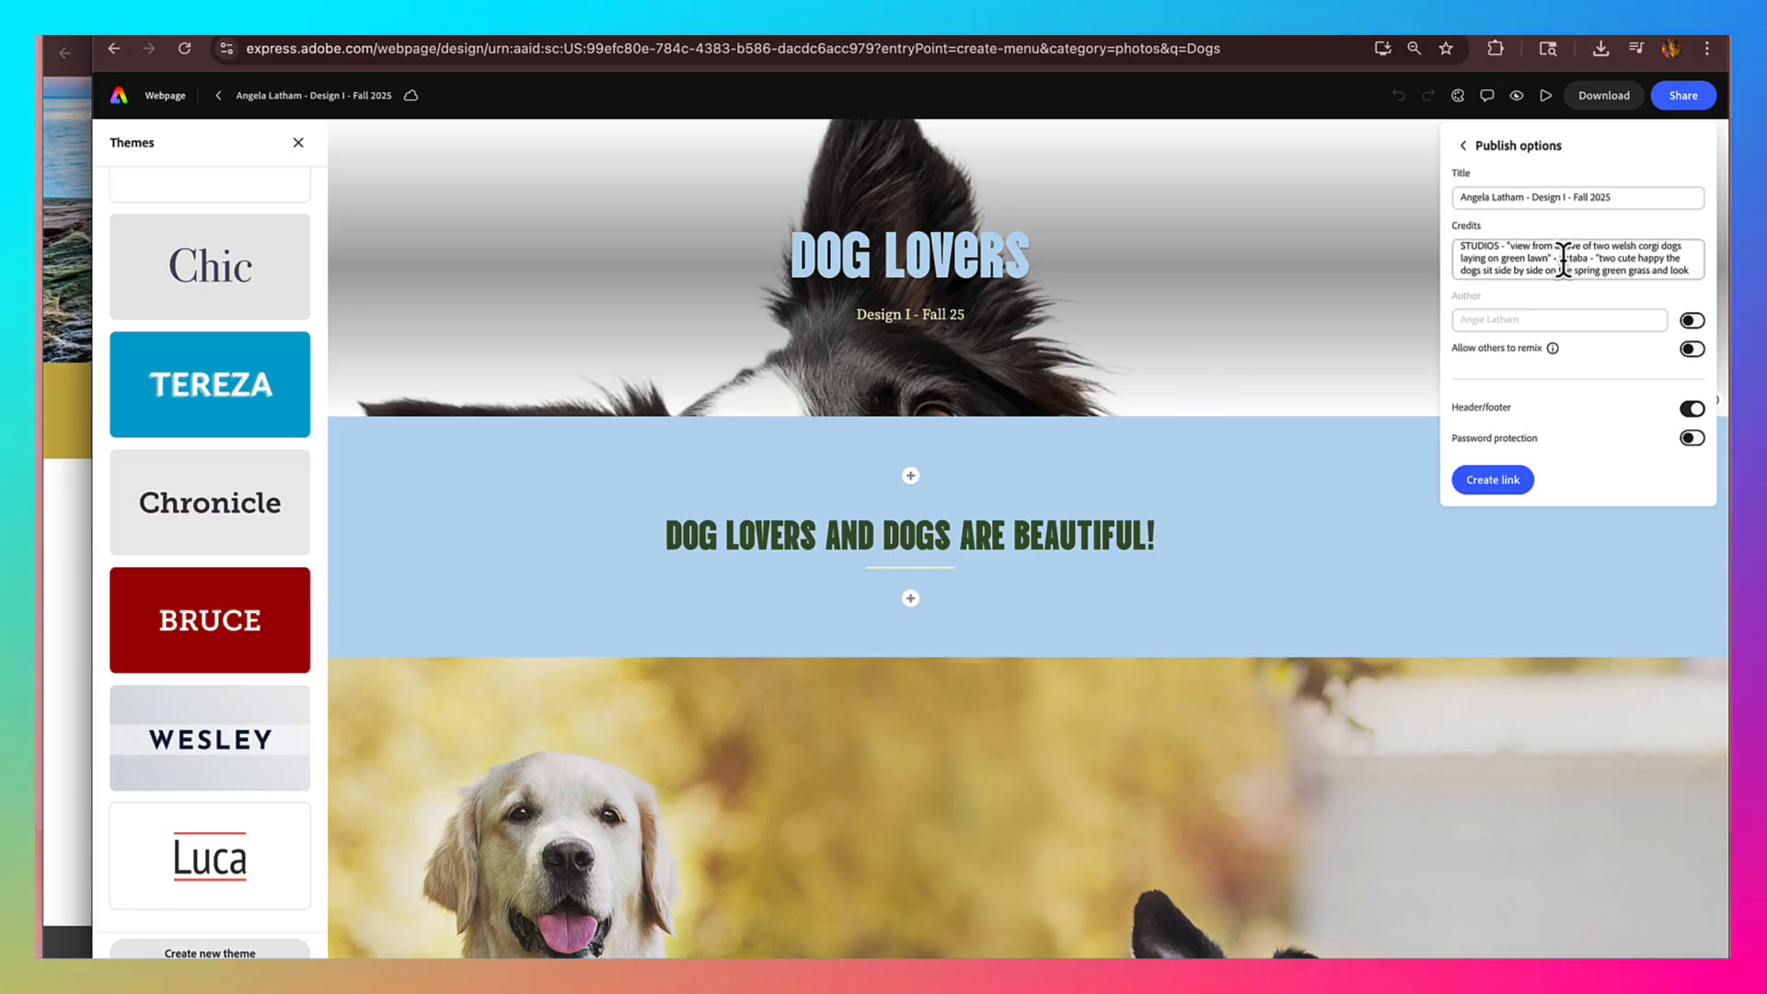
pyautogui.scroll(5, 1563, 259)
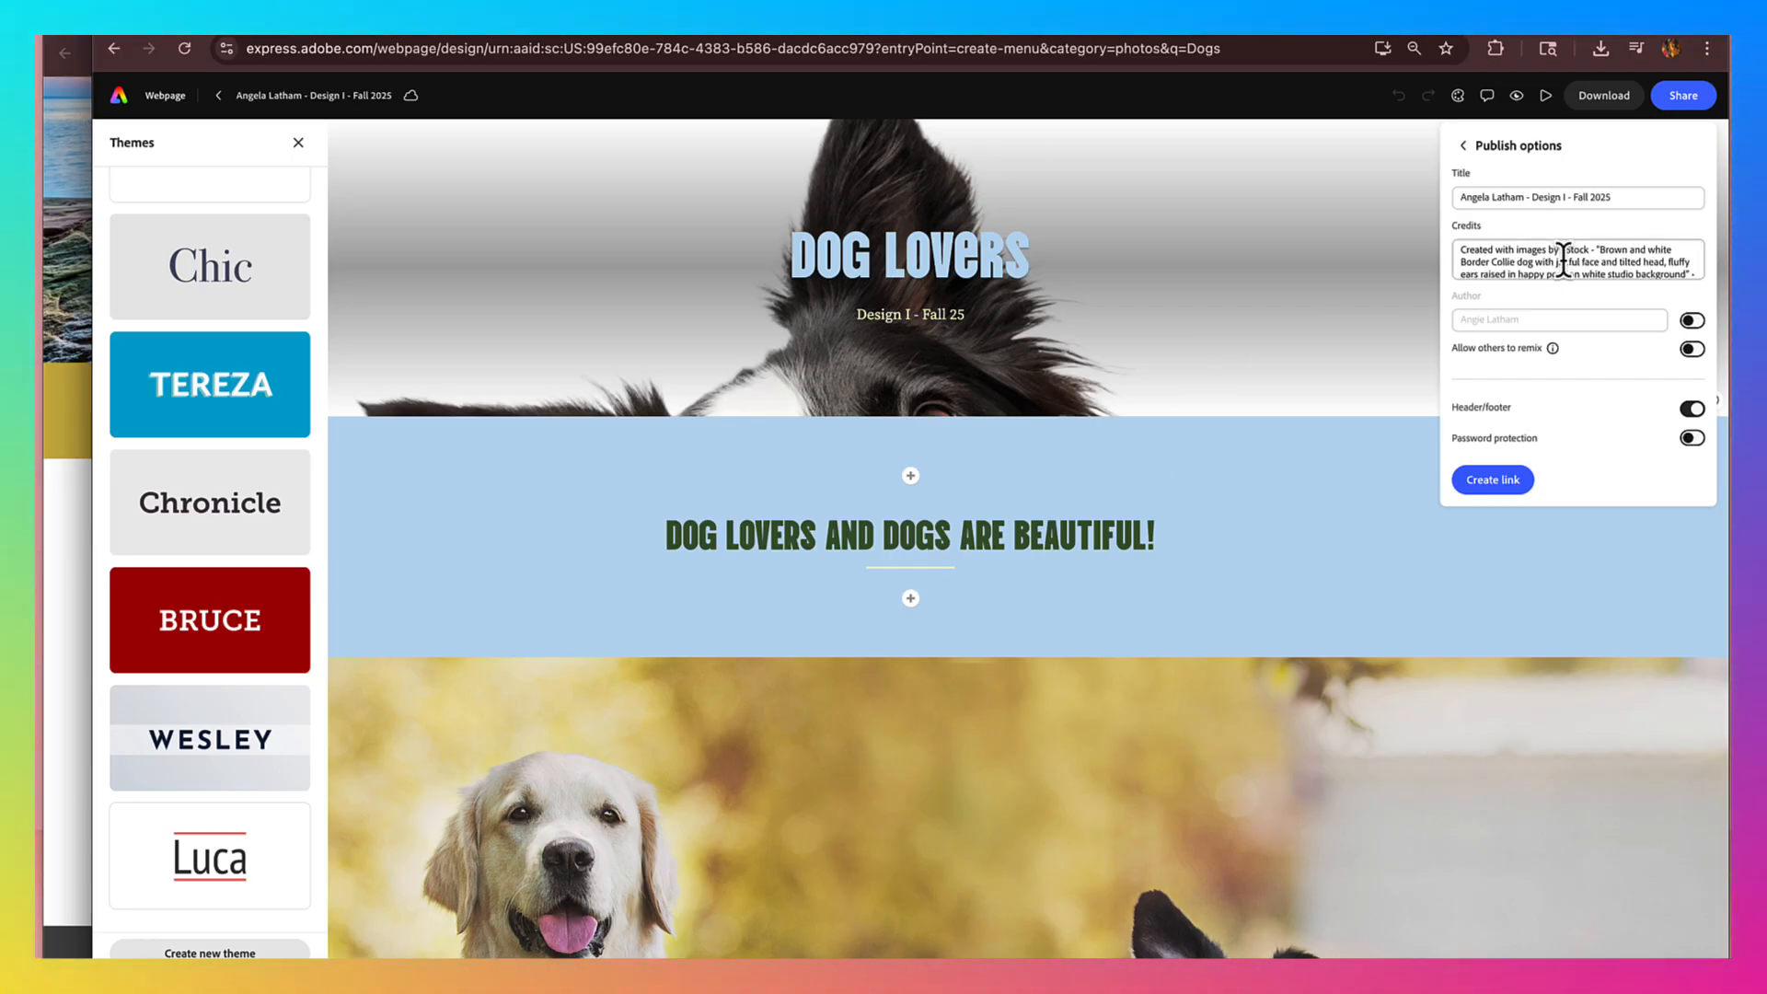
# - Turn on the author credit in the publish options and create the webpage's shareable link
pyautogui.scroll(-6, 1563, 259)
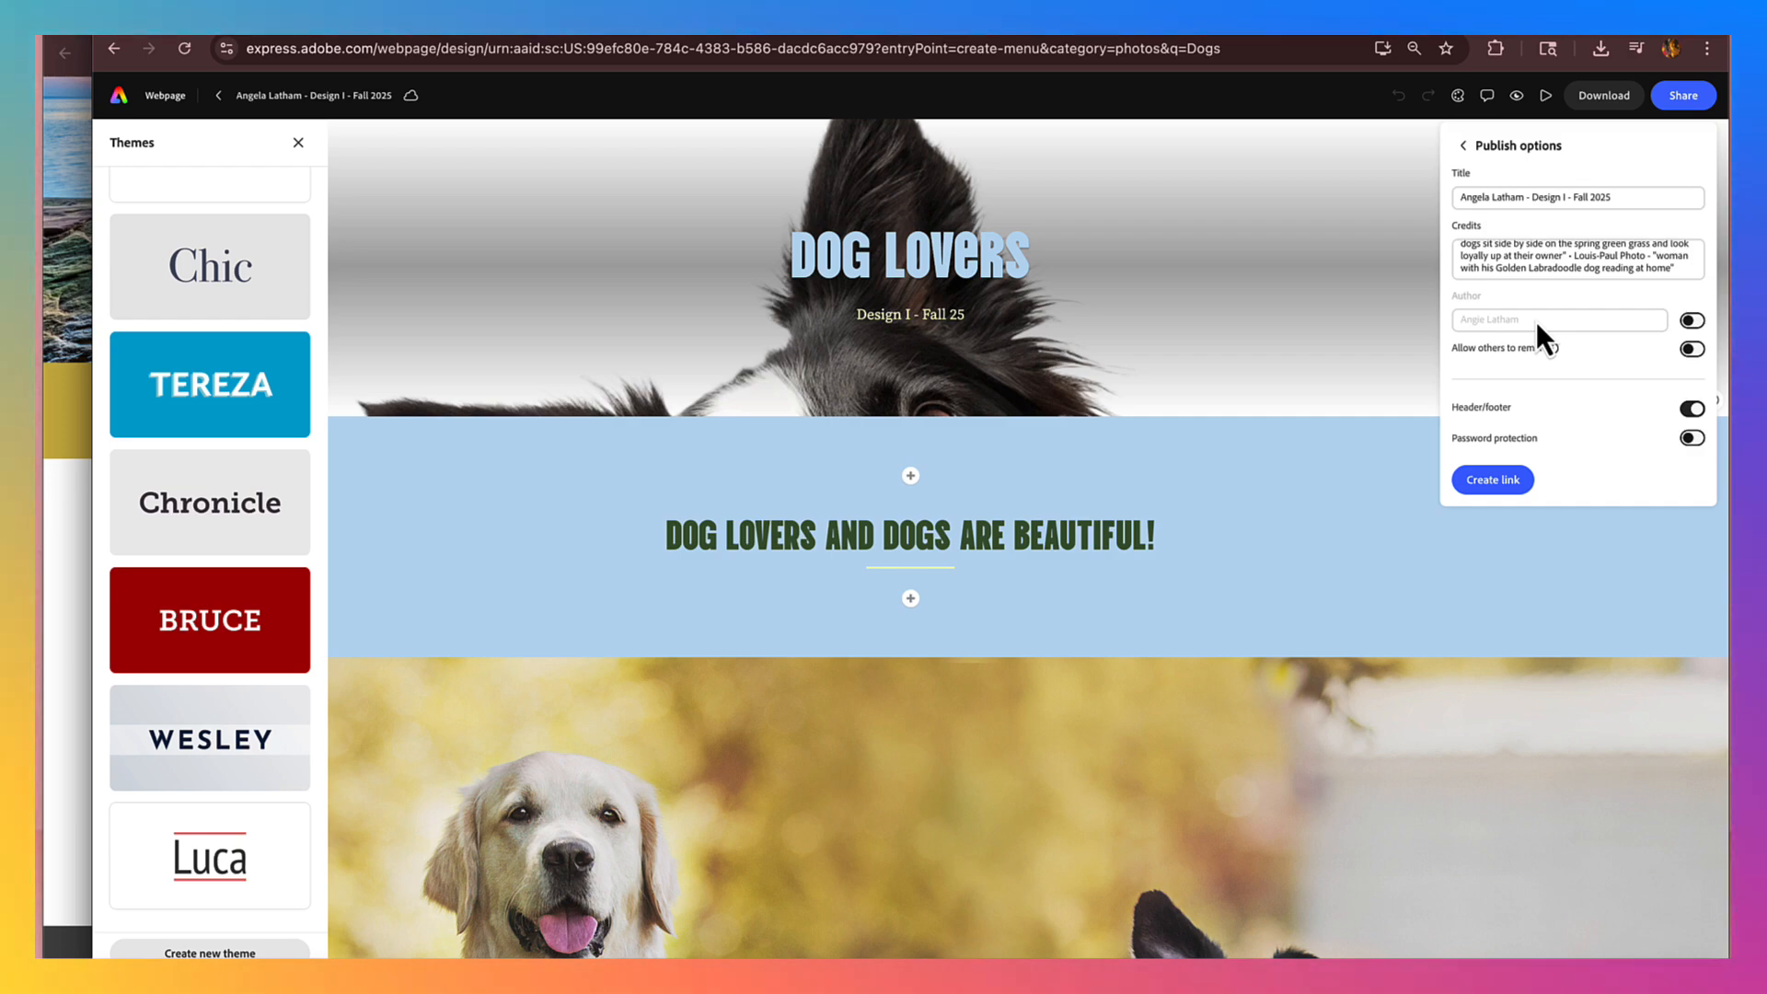
pyautogui.click(1691, 321)
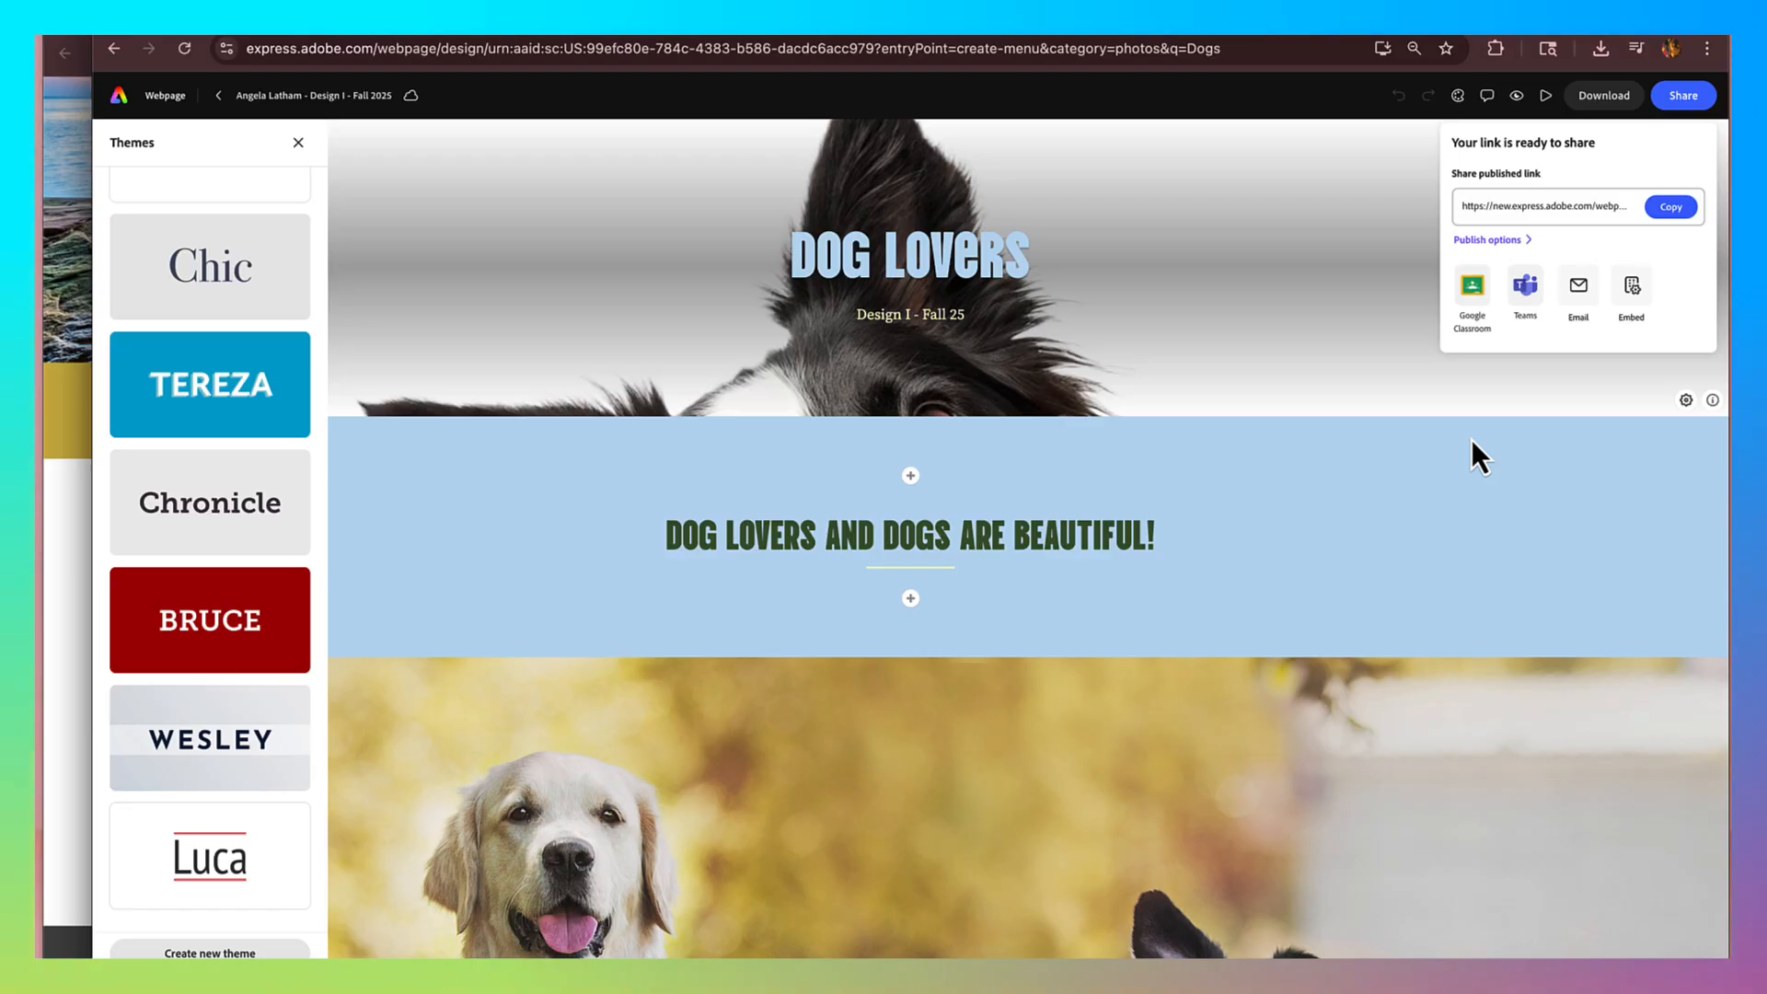
pyautogui.click(1390, 297)
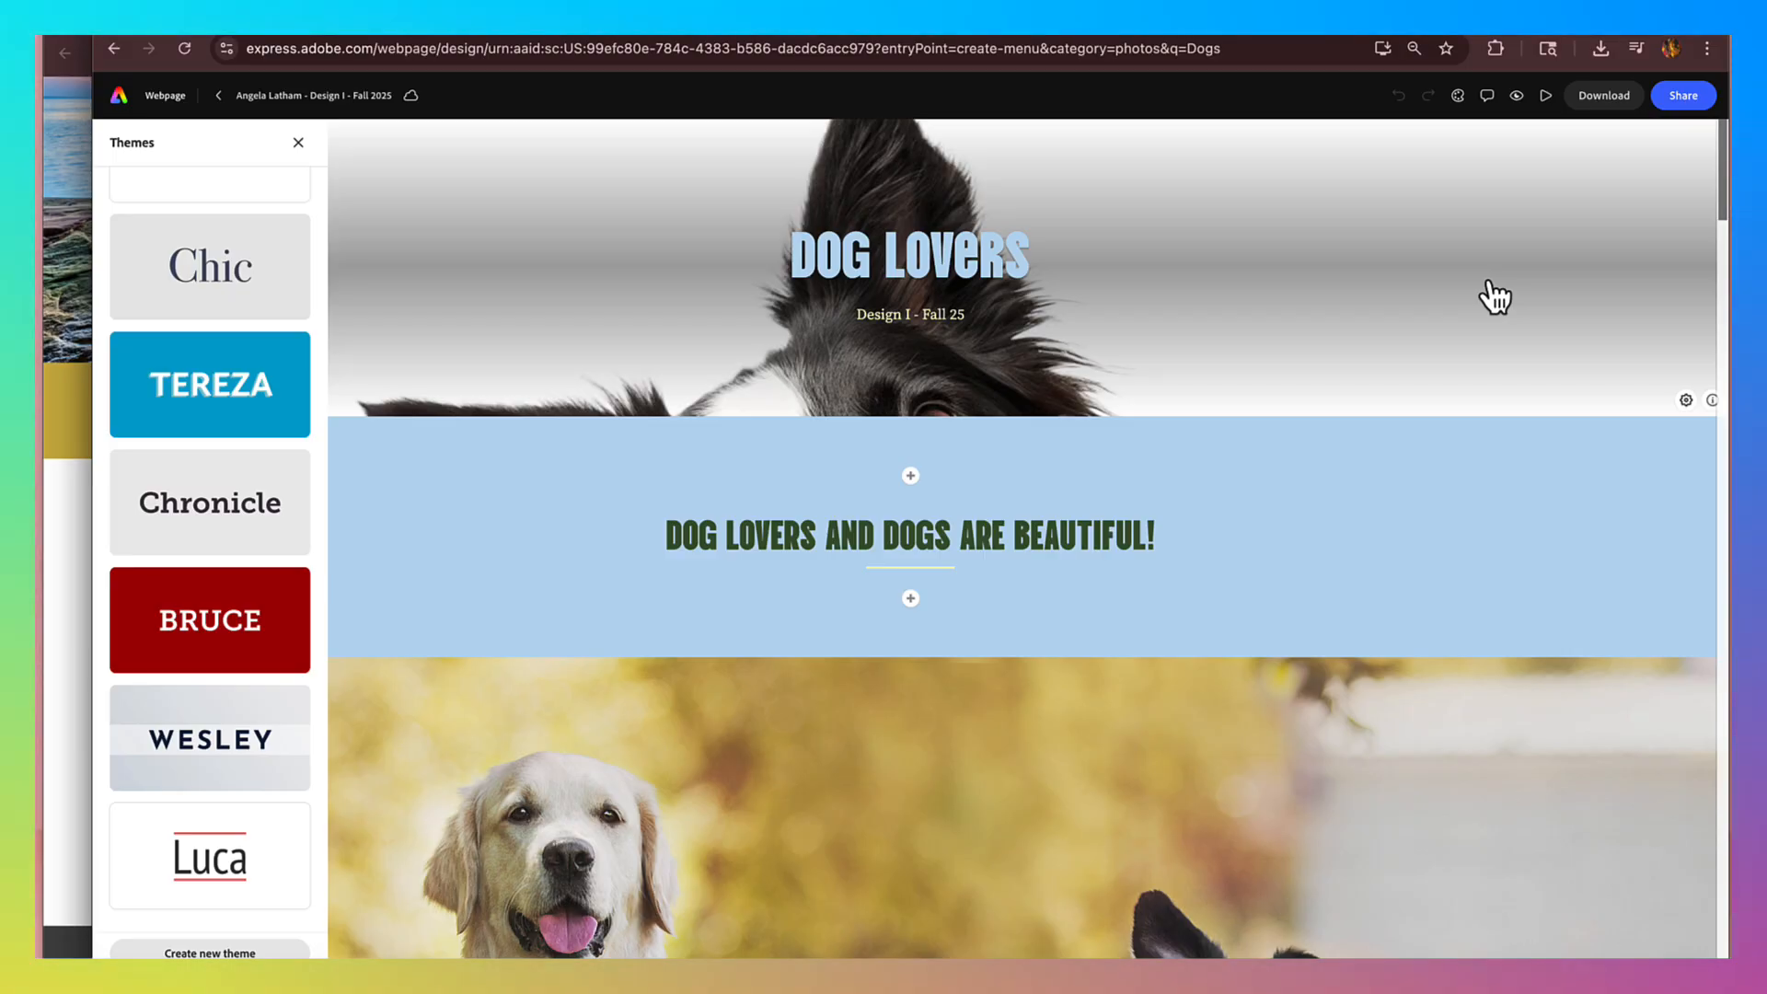
# - Preview the webpage in full screen and review every section from the Dog Lovers cover down to the image credits
pyautogui.click(1547, 108)
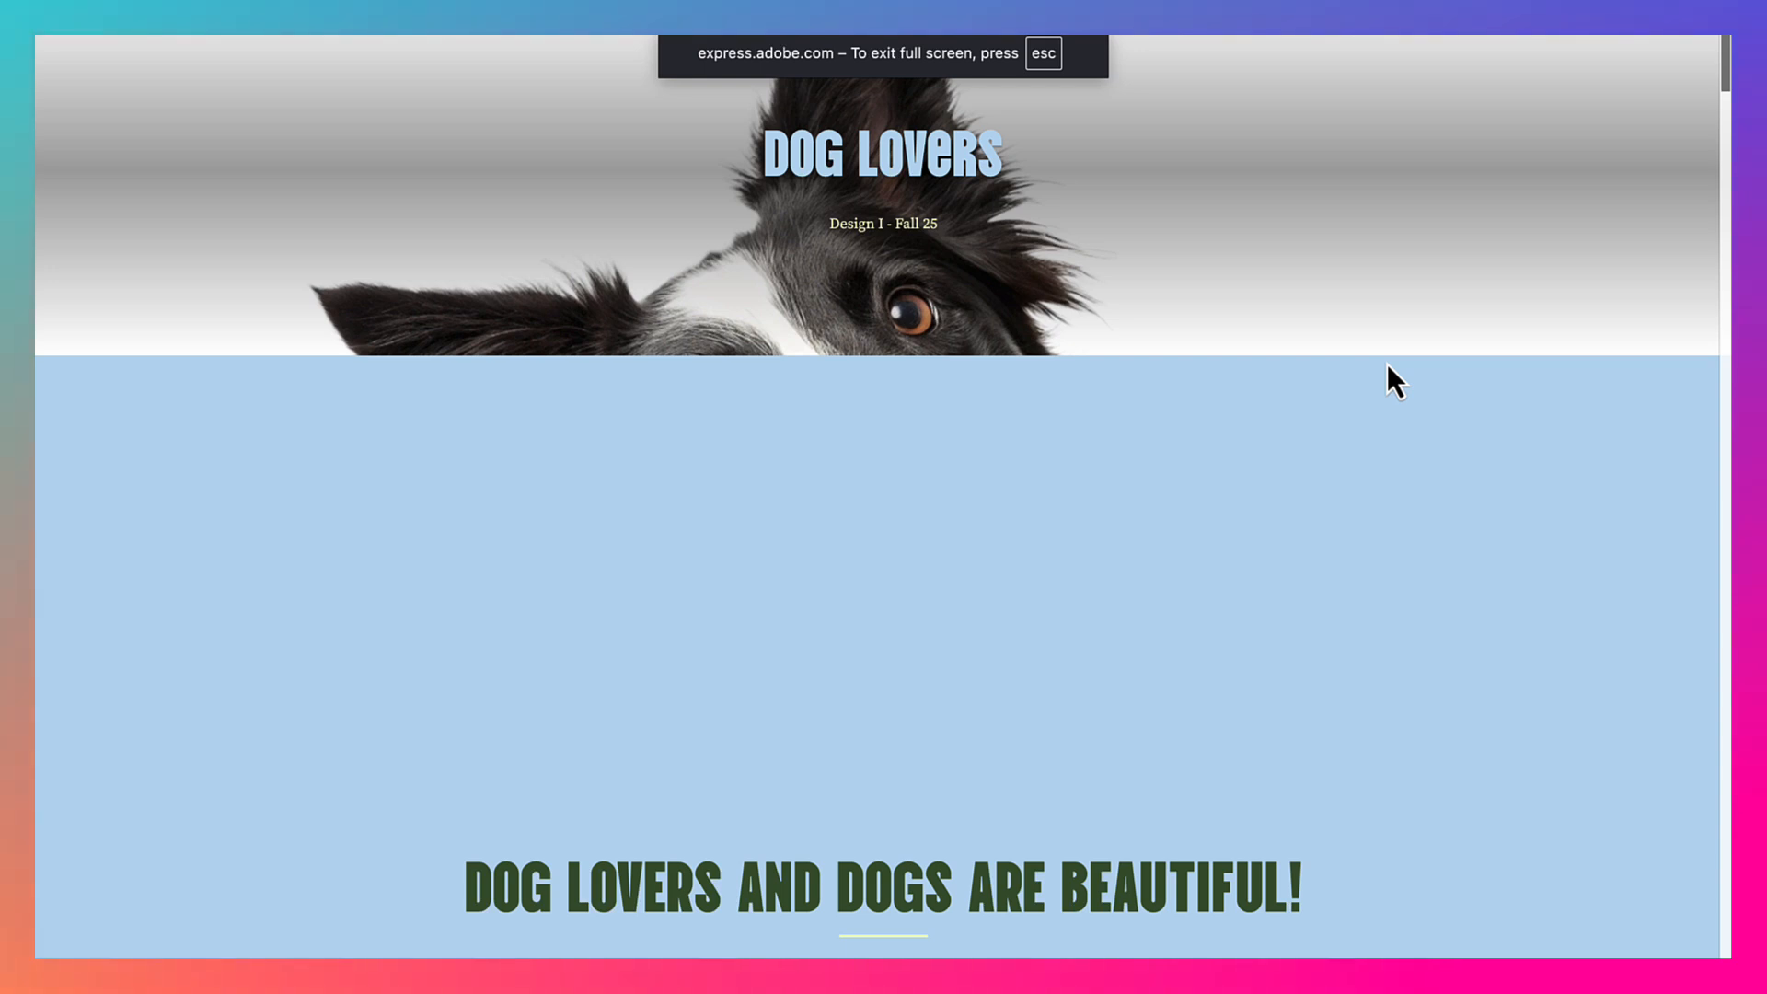
pyautogui.scroll(-15, 1388, 365)
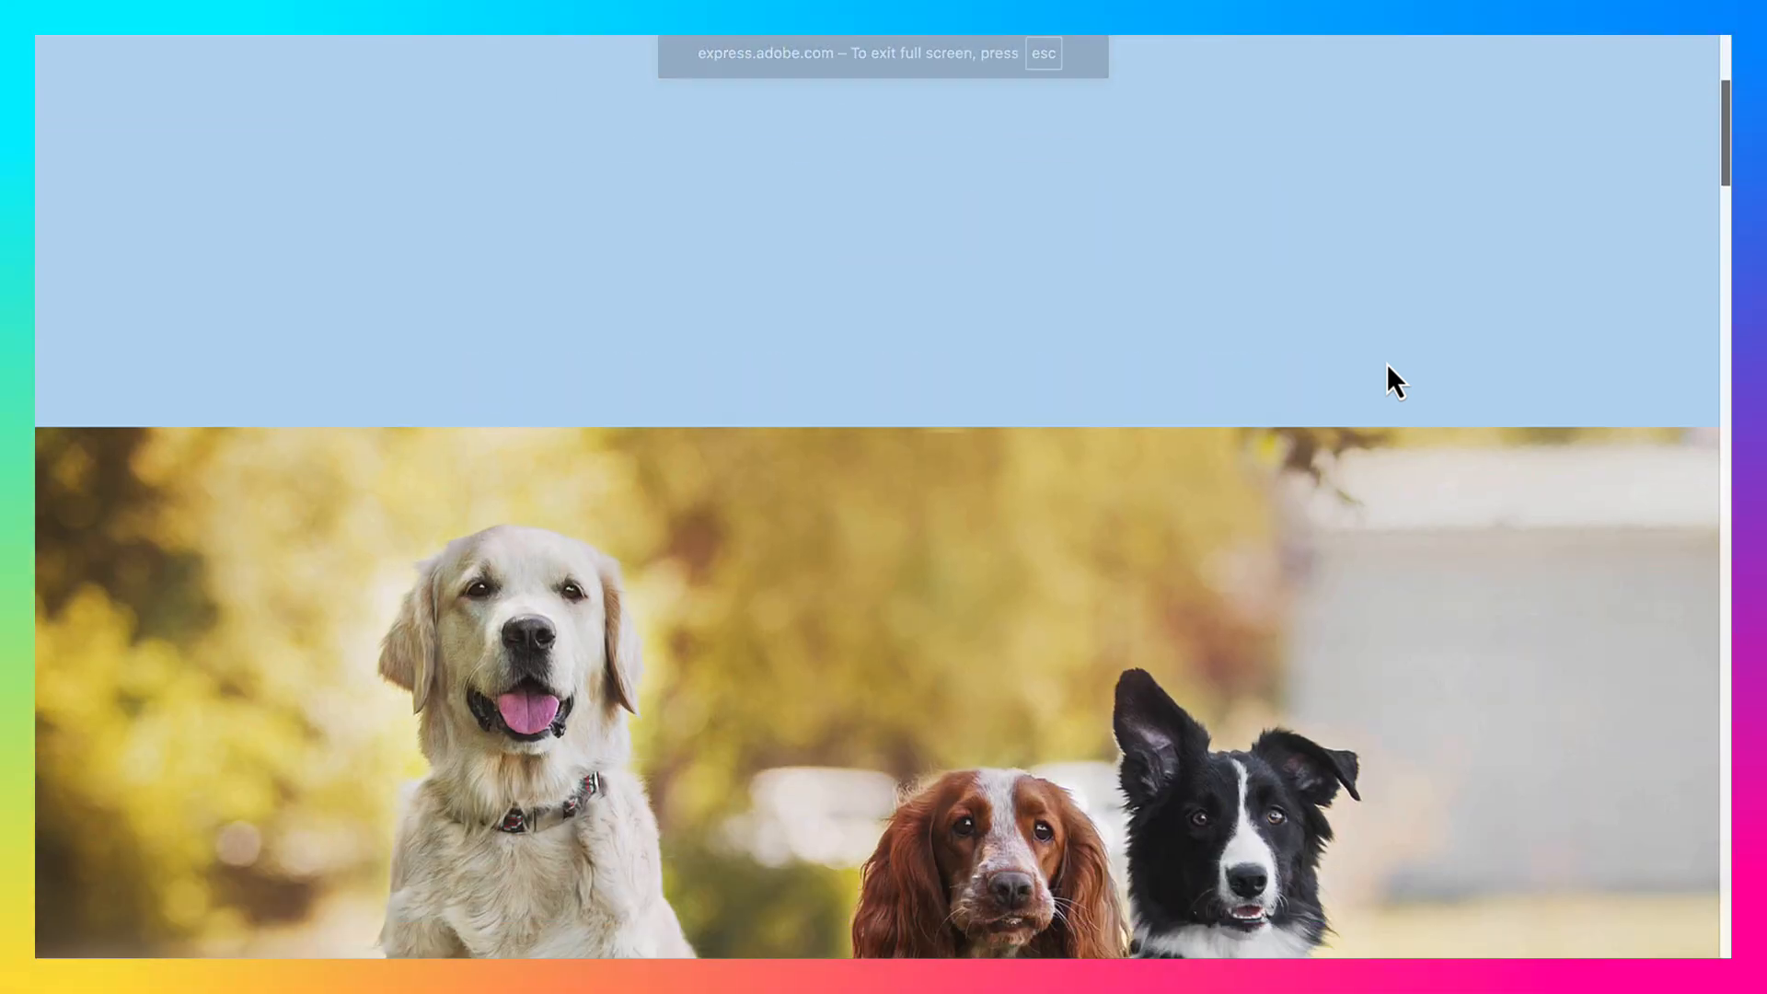
pyautogui.scroll(-20, 1388, 364)
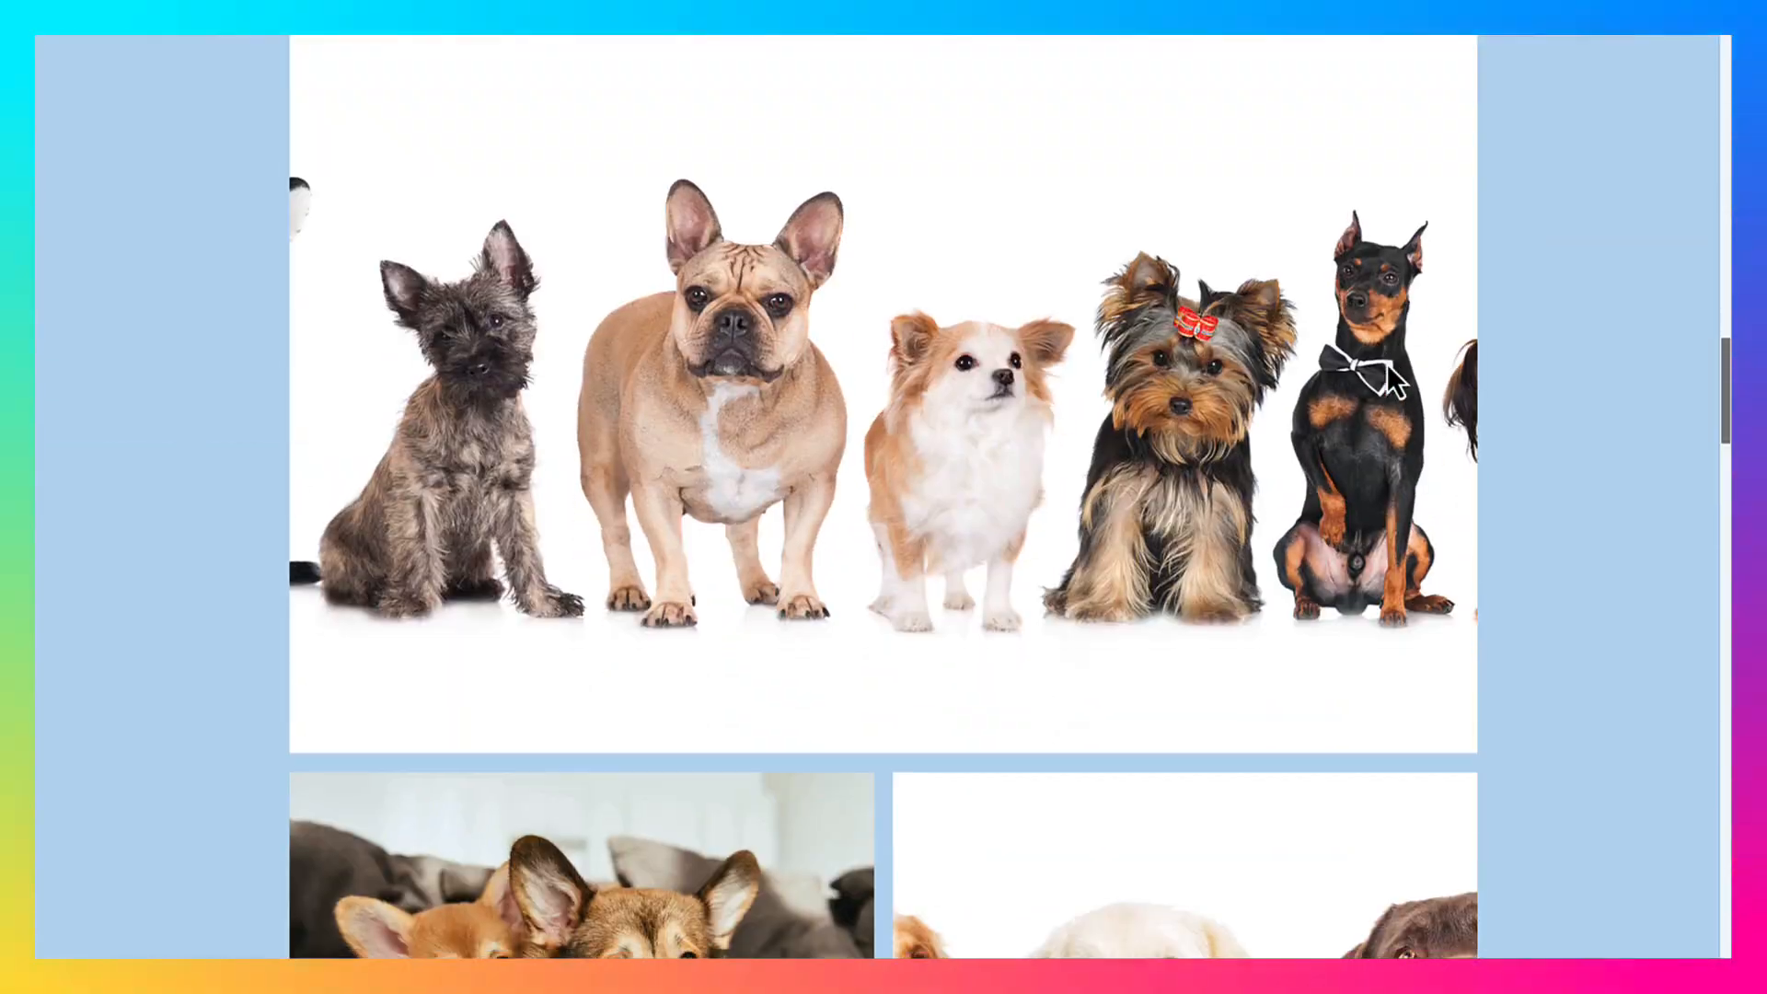
pyautogui.scroll(-20, 1388, 364)
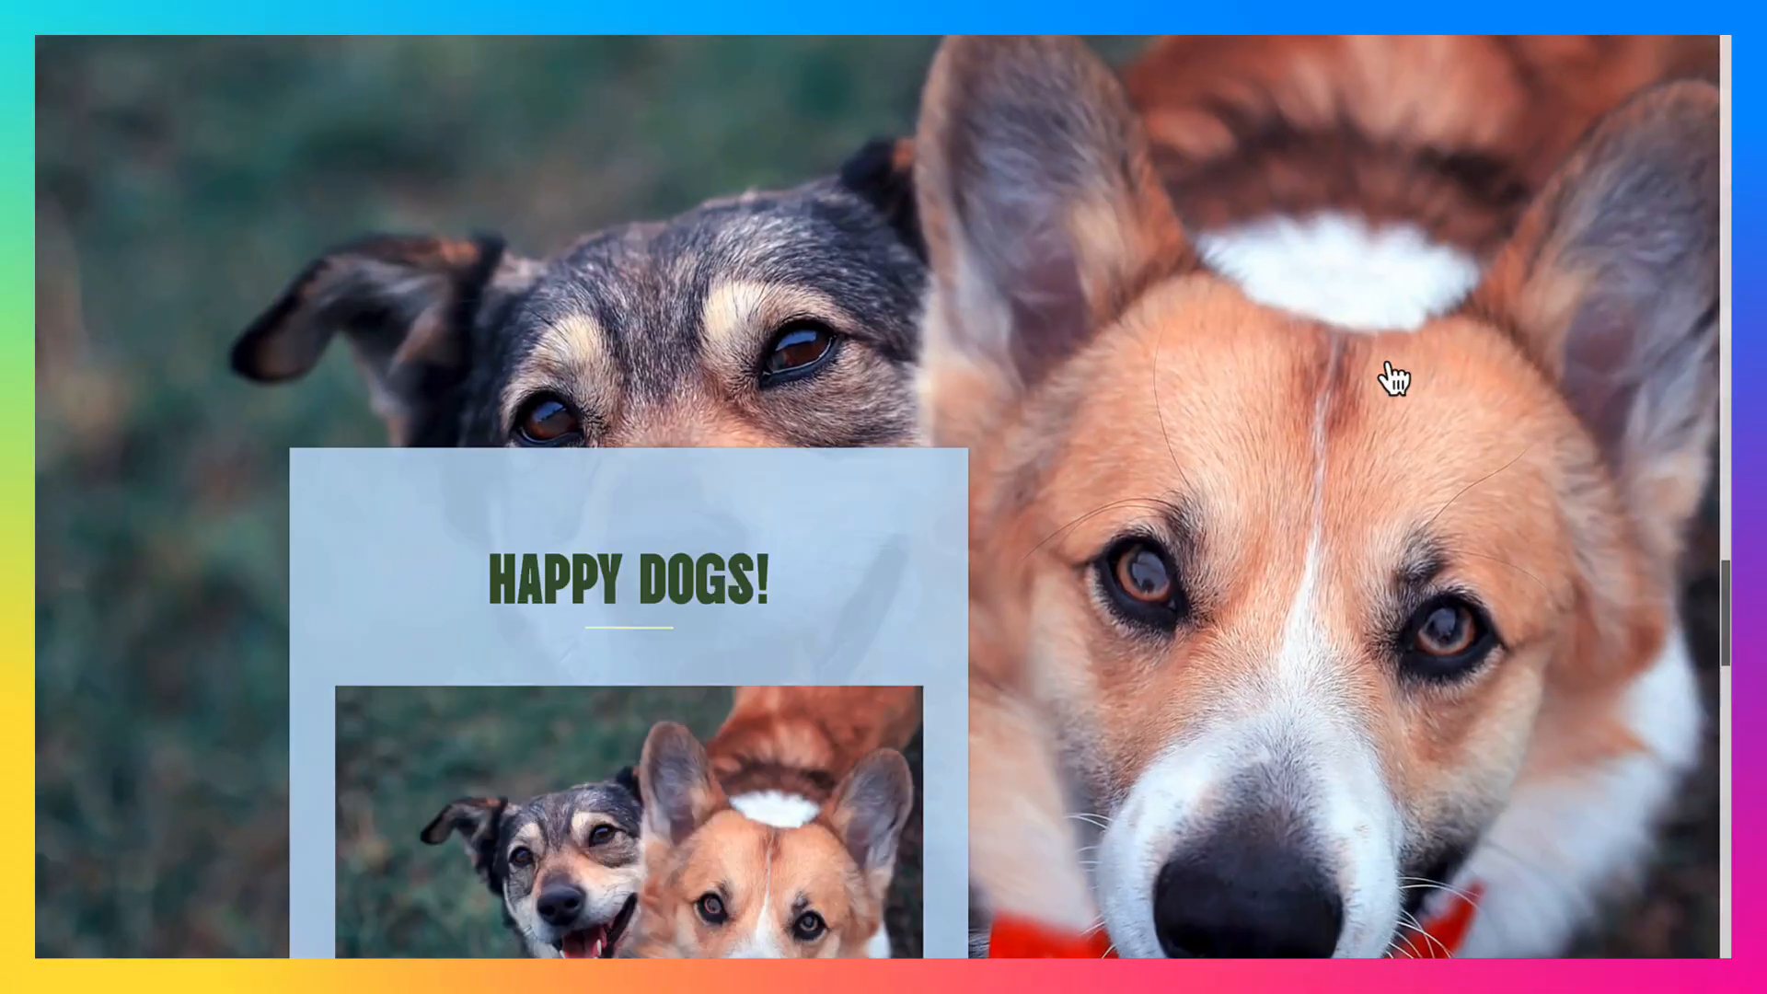
pyautogui.scroll(-20, 1394, 377)
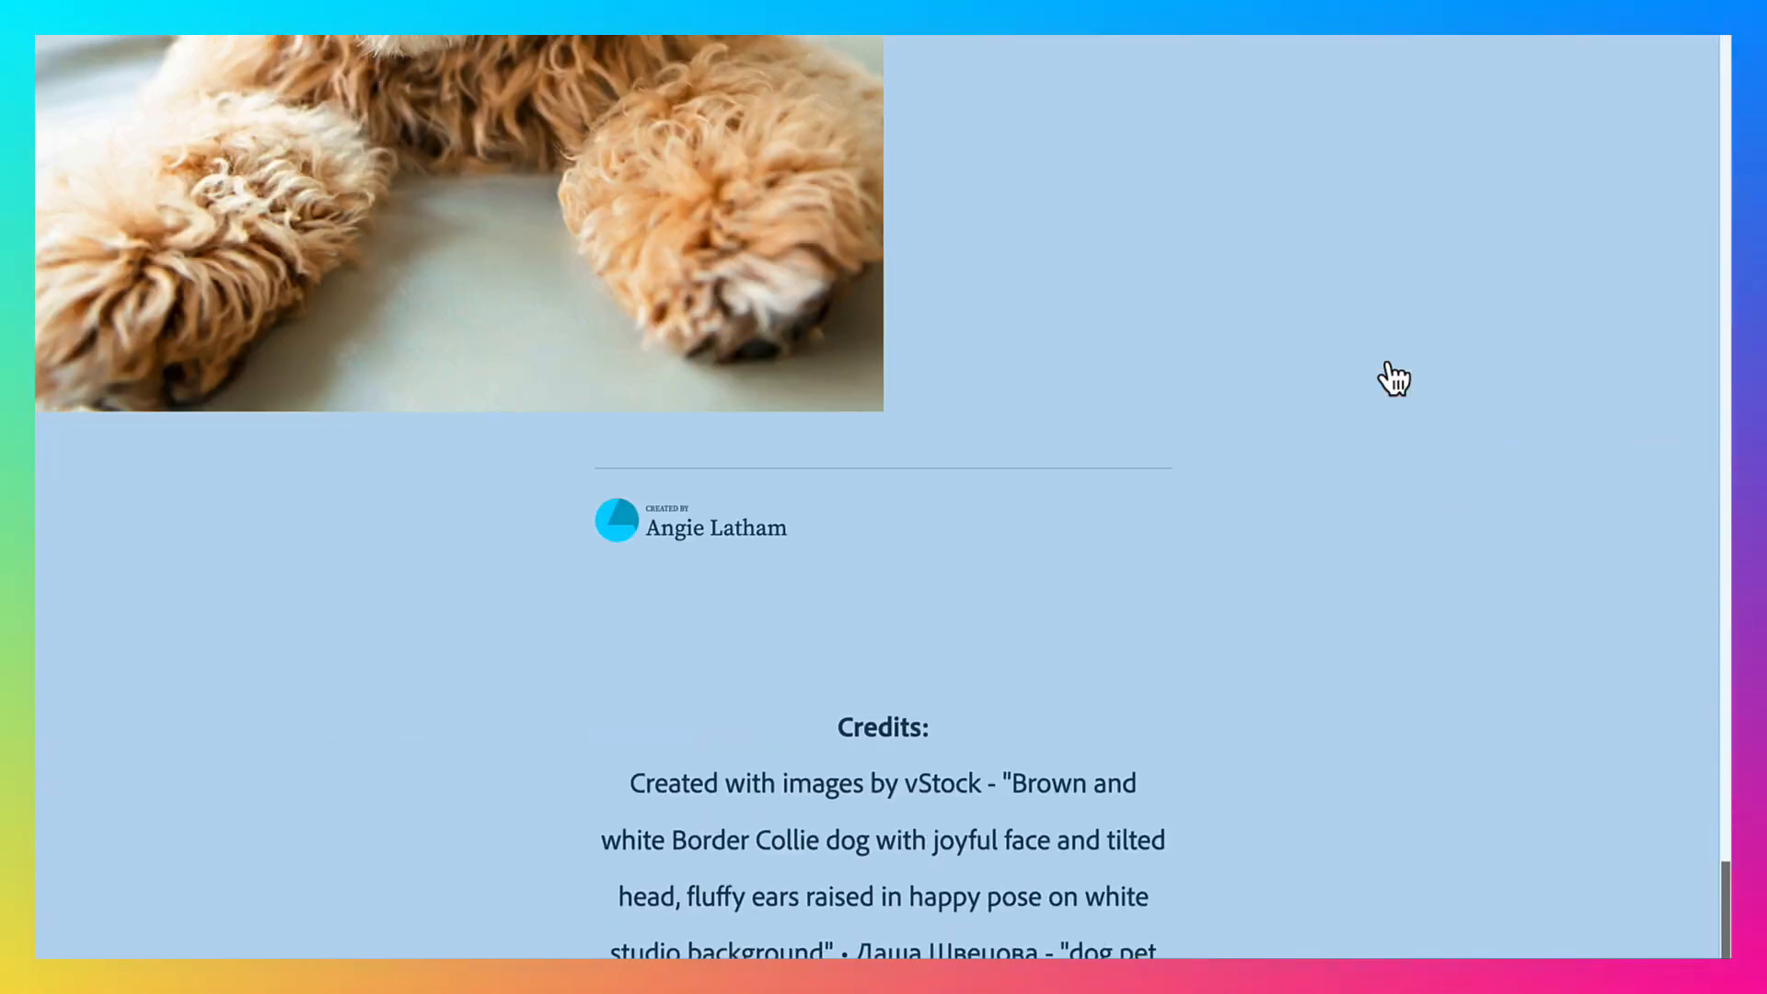
pyautogui.scroll(5, 1388, 365)
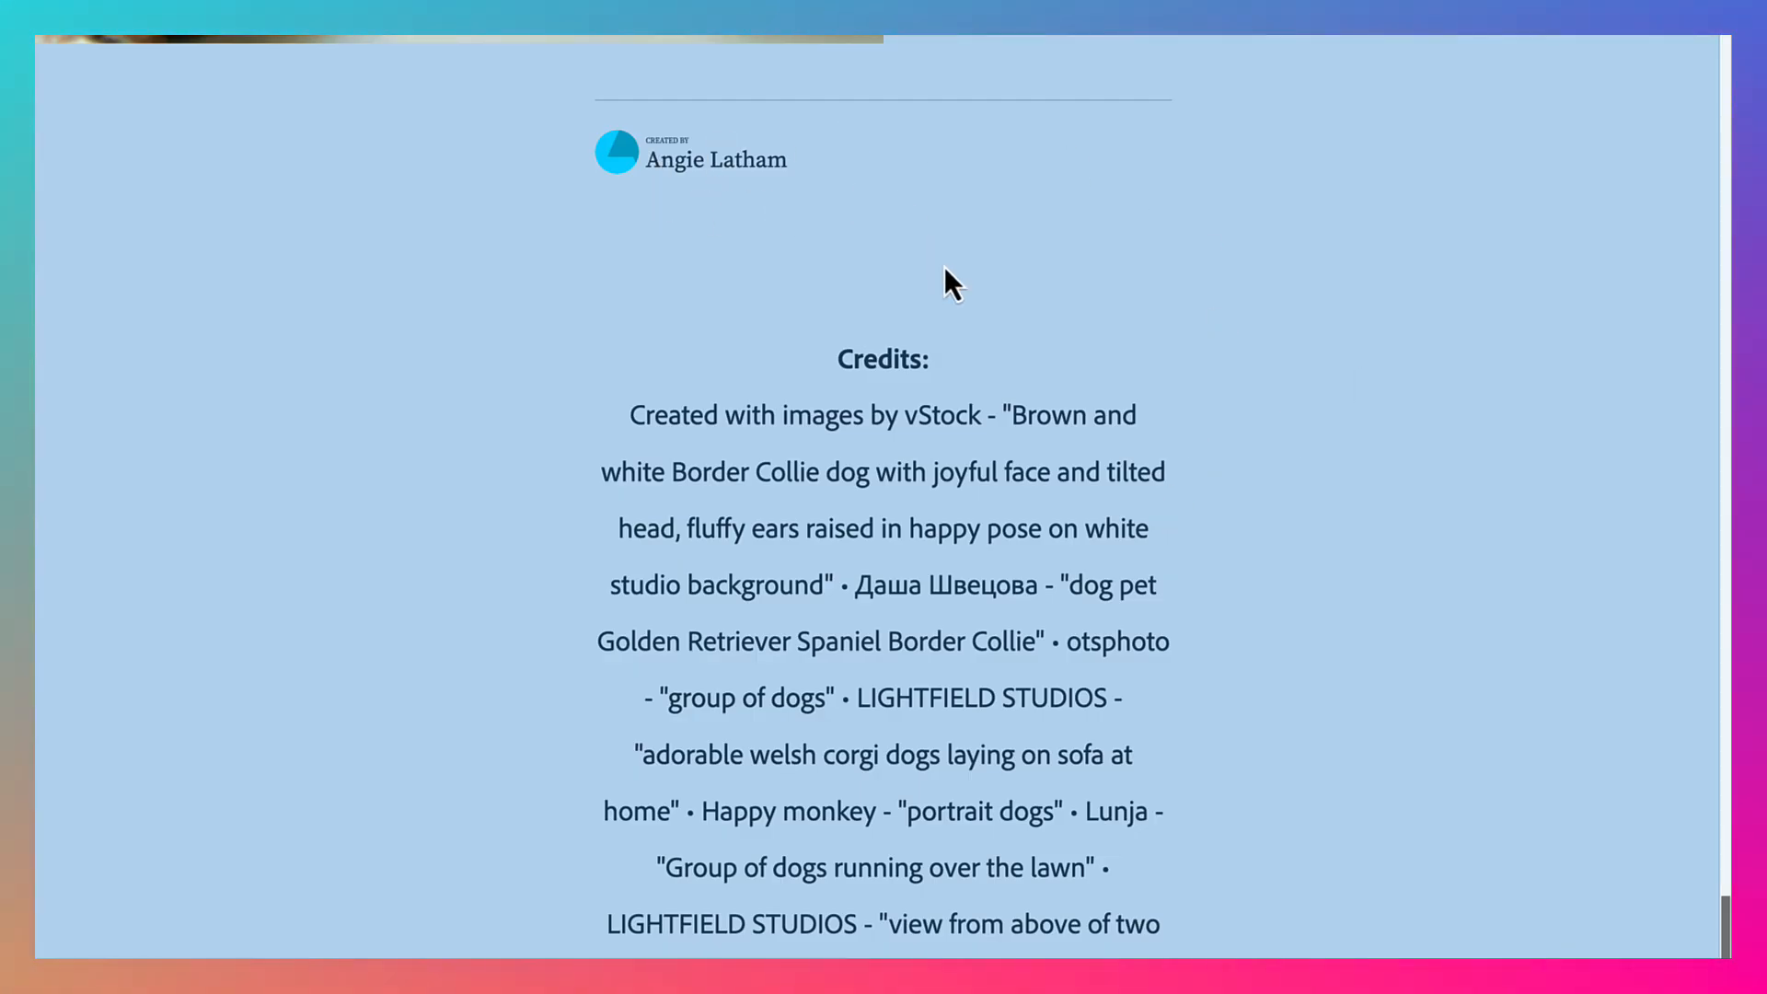
# - Go back through the full-screen preview to the Dog Lovers cover and return to the webpage editor
pyautogui.scroll(10, 958, 279)
pyautogui.scroll(20, 958, 277)
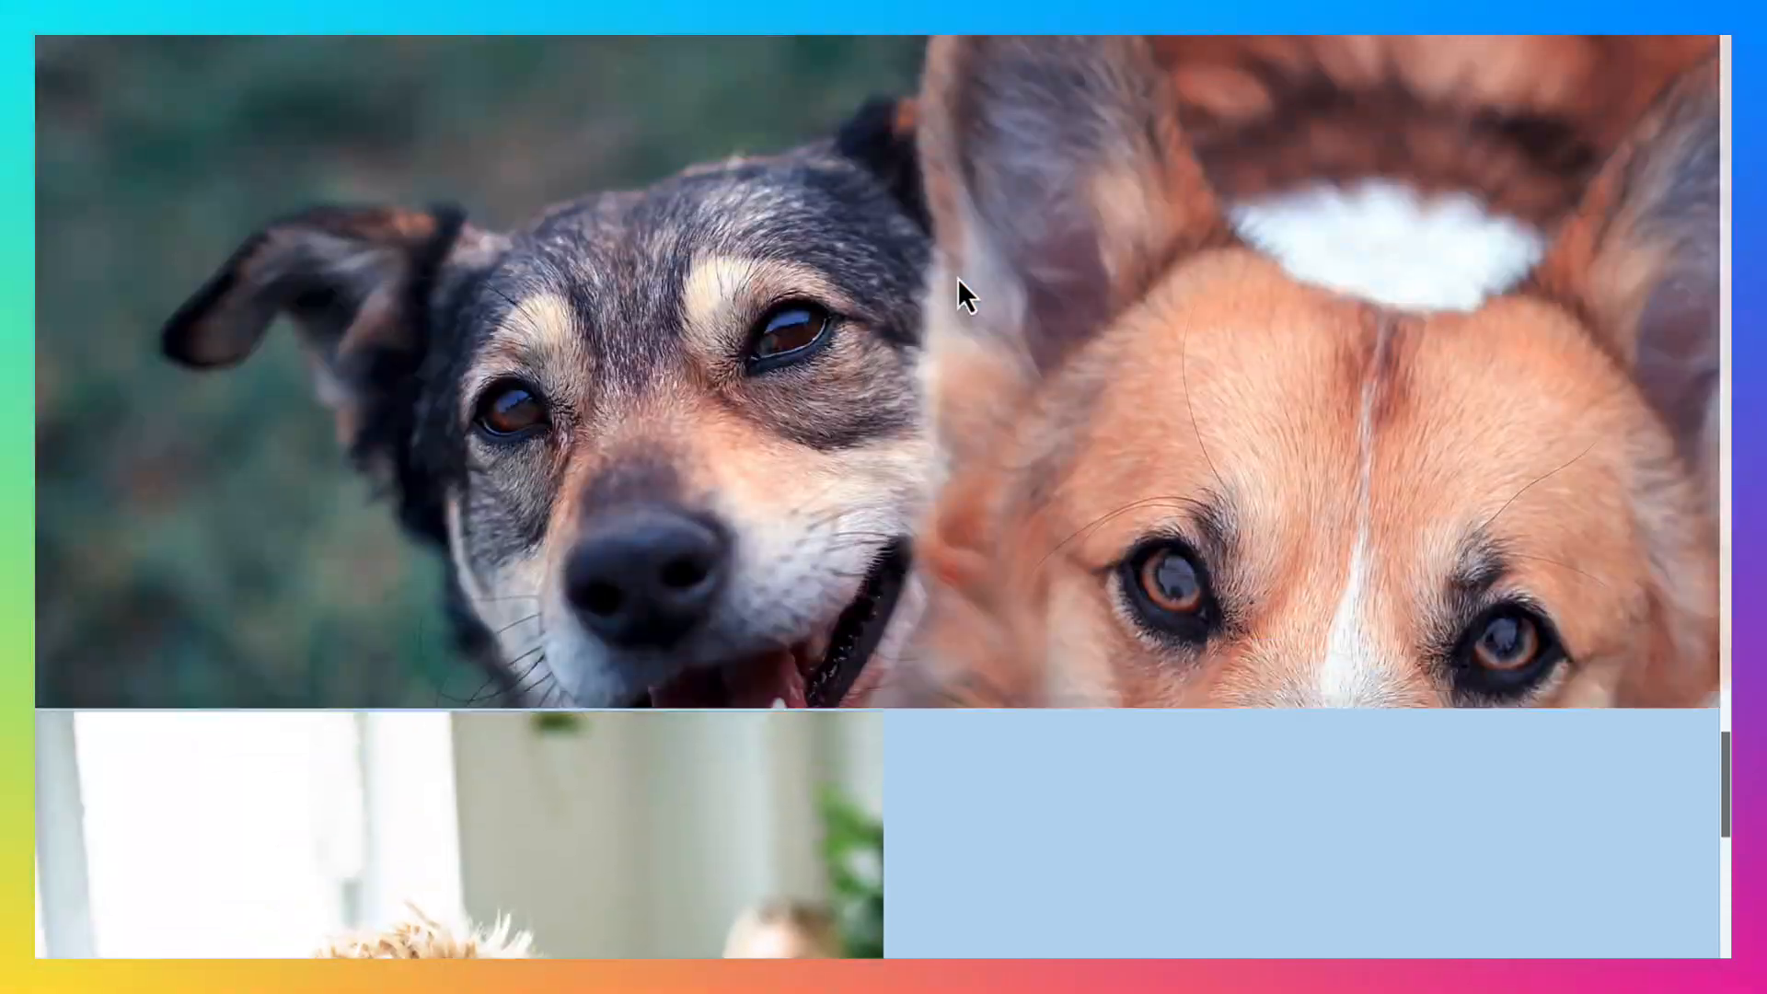
pyautogui.scroll(8, 958, 297)
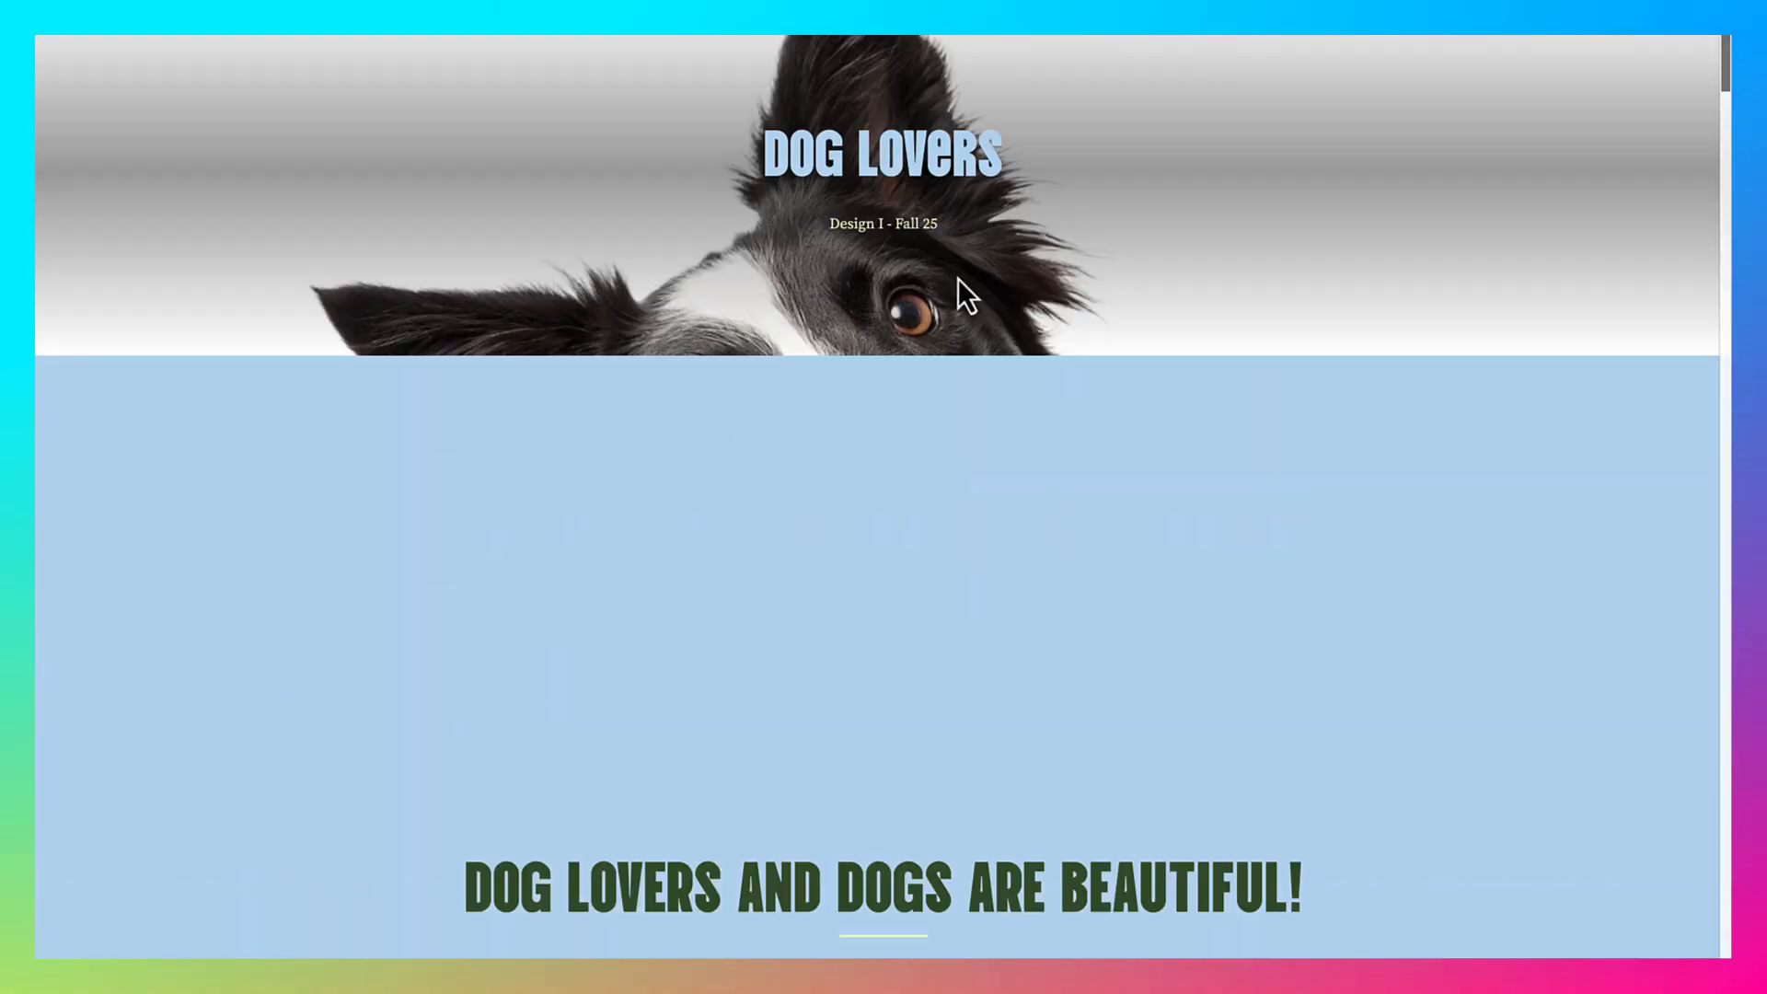
pyautogui.click(1702, 38)
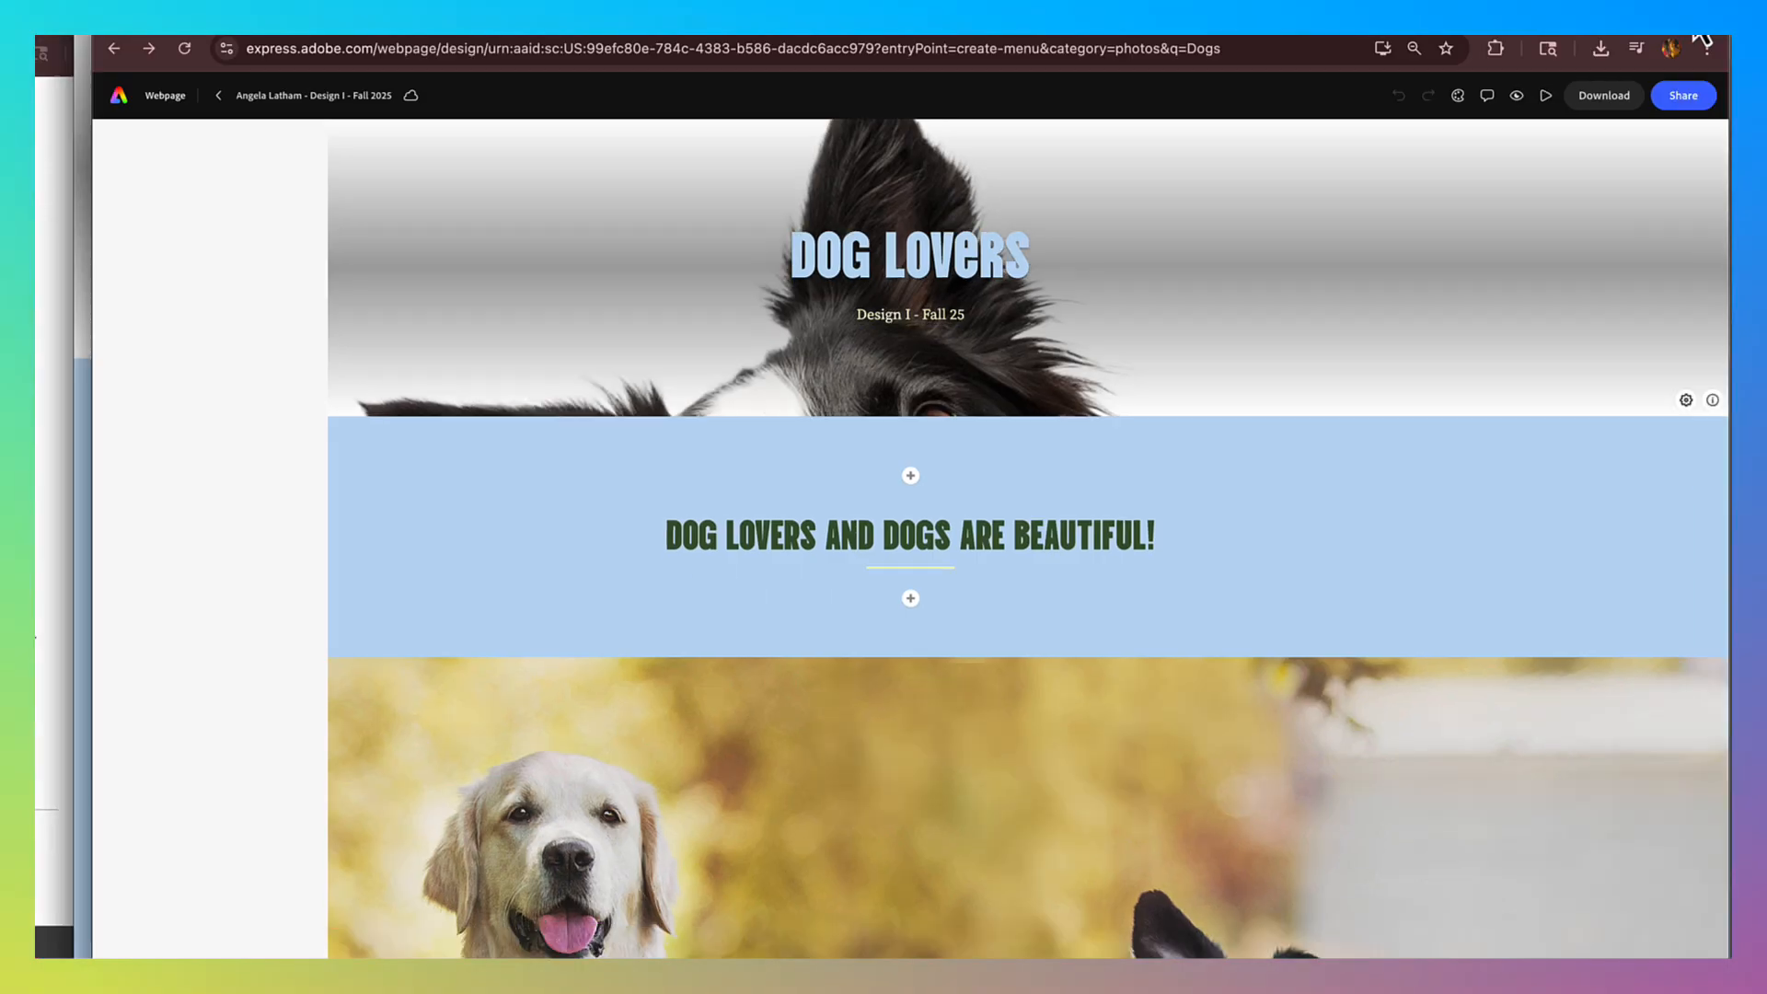